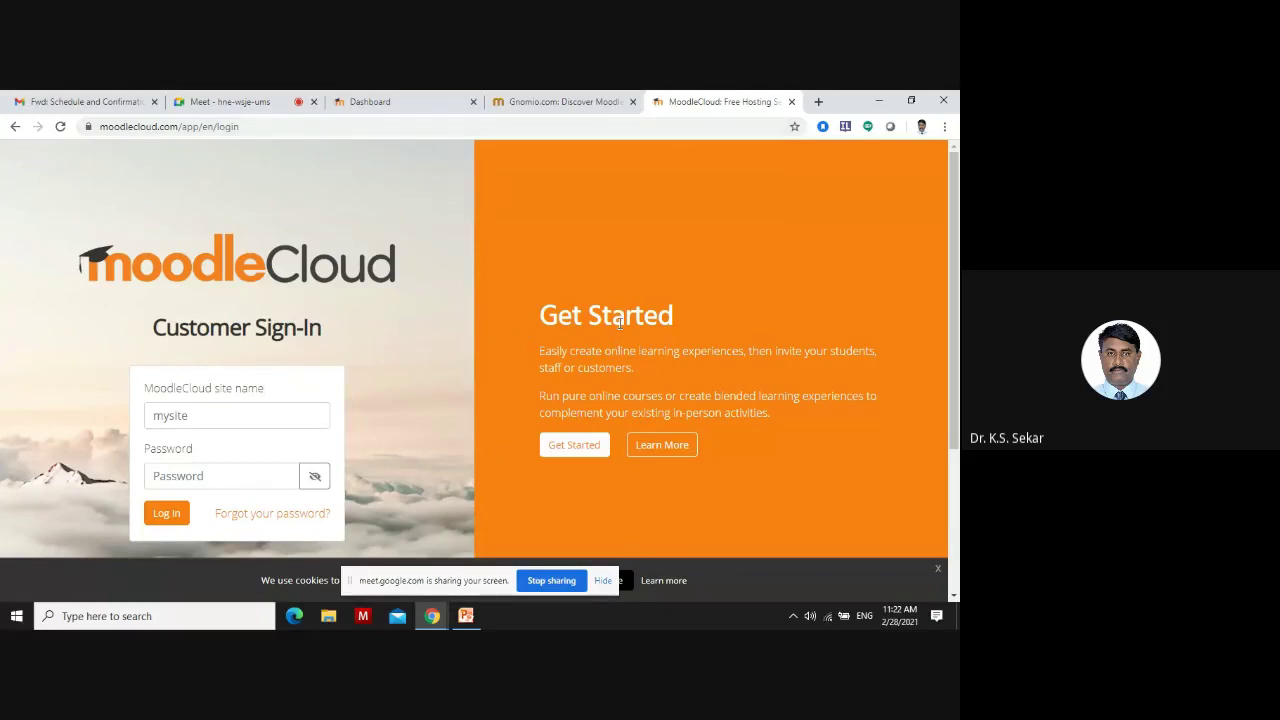
Open the MoodleCloud Get Started page and review its yearly hosting plans and the free trial offer
{"action": "scroll", "coordinate": [549, 313], "scroll_direction": "down", "scroll_amount": 1}
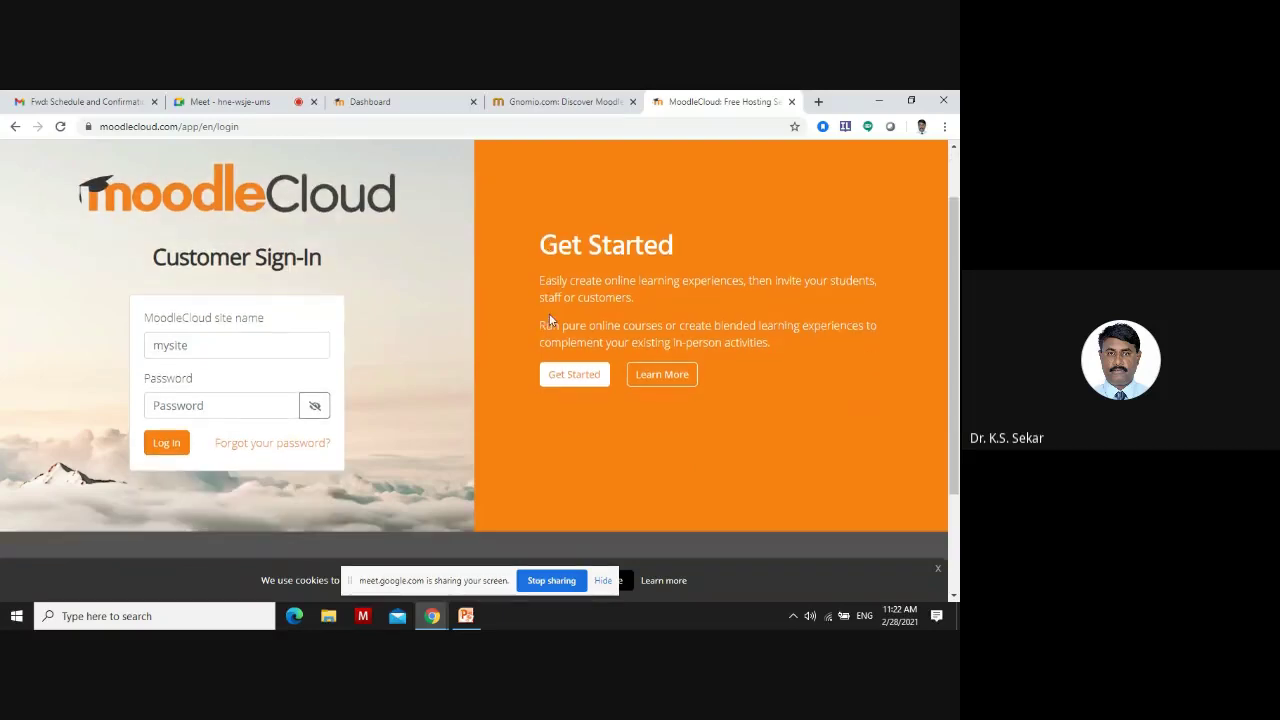
{"action": "left_click", "coordinate": [565, 385]}
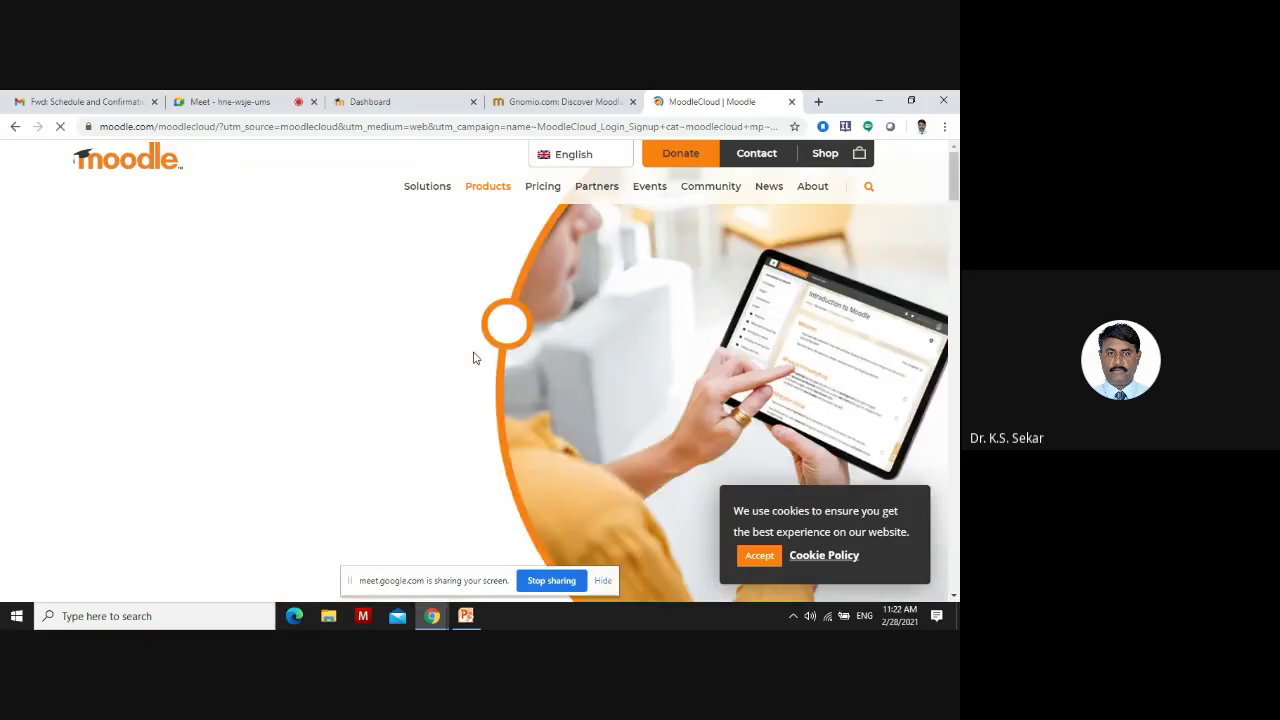
{"action": "scroll", "coordinate": [490, 333], "scroll_direction": "down", "scroll_amount": 8}
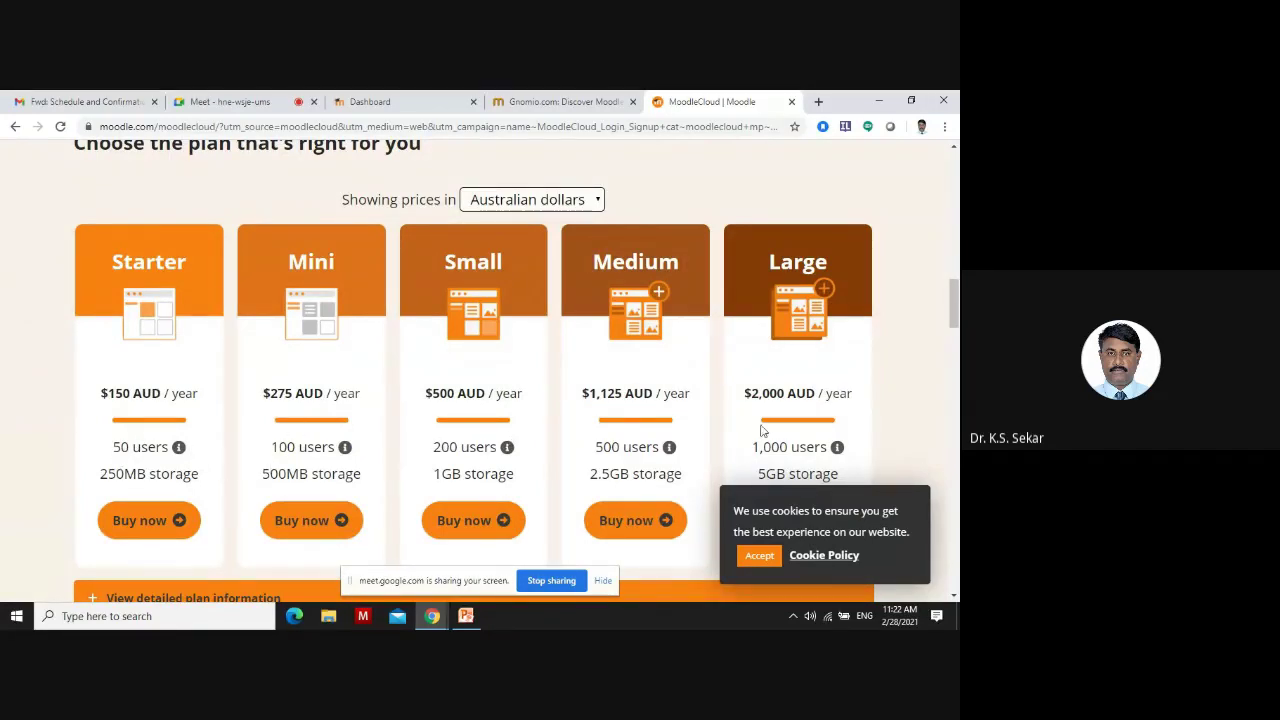
{"action": "scroll", "coordinate": [252, 345], "scroll_direction": "down", "scroll_amount": 2}
{"action": "scroll", "coordinate": [252, 345], "scroll_direction": "up", "scroll_amount": 1}
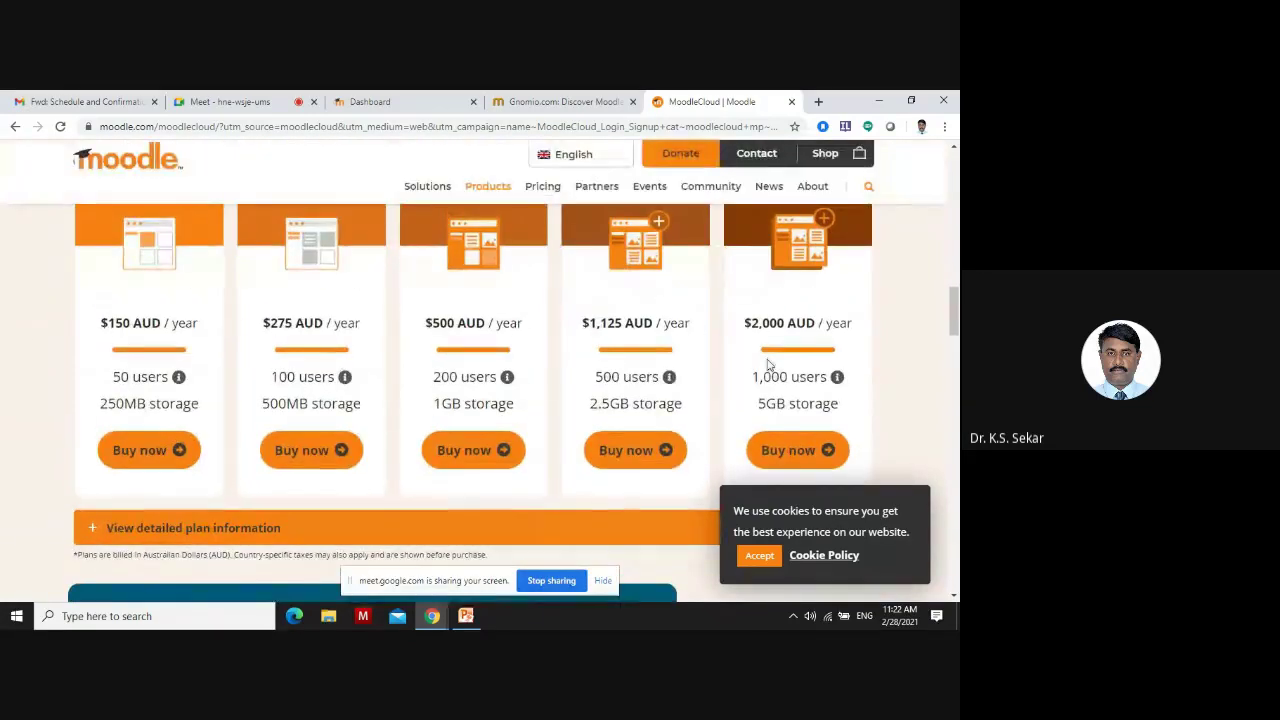
{"action": "scroll", "coordinate": [240, 354], "scroll_direction": "down", "scroll_amount": 4}
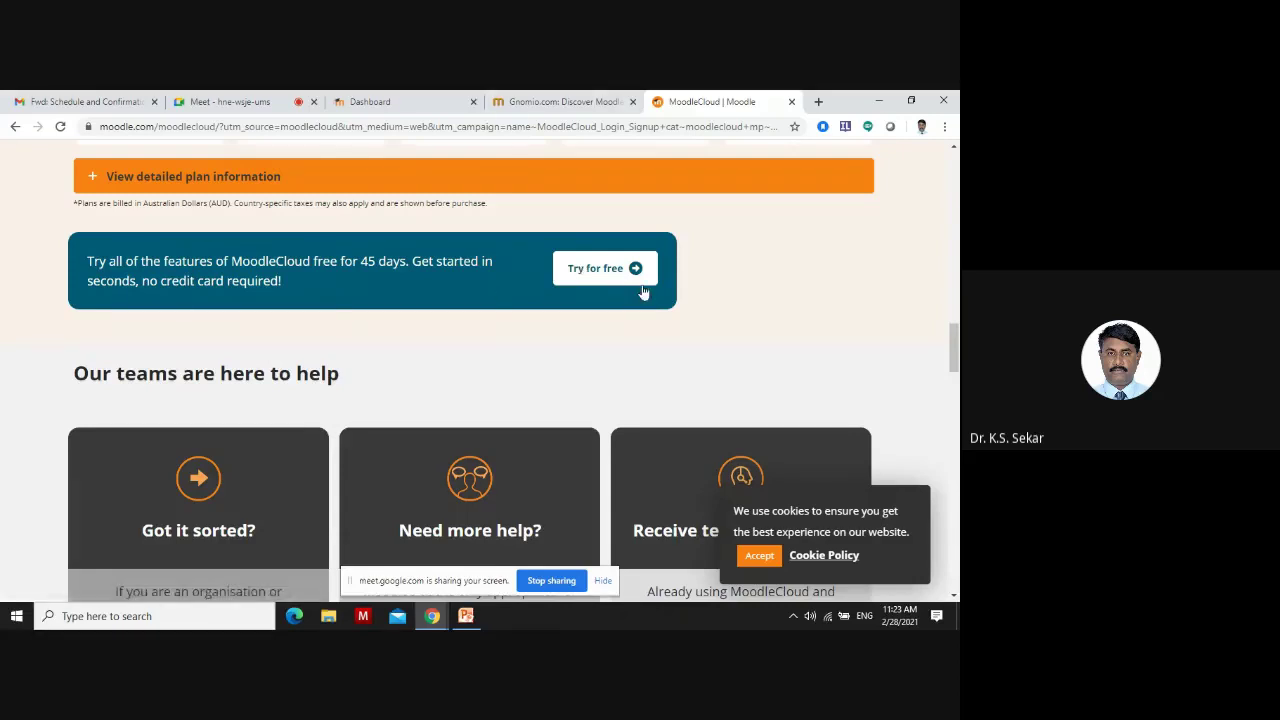
View the MoodleCloud free trial sign-up page and close both MoodleCloud tabs
{"action": "left_click", "coordinate": [588, 273]}
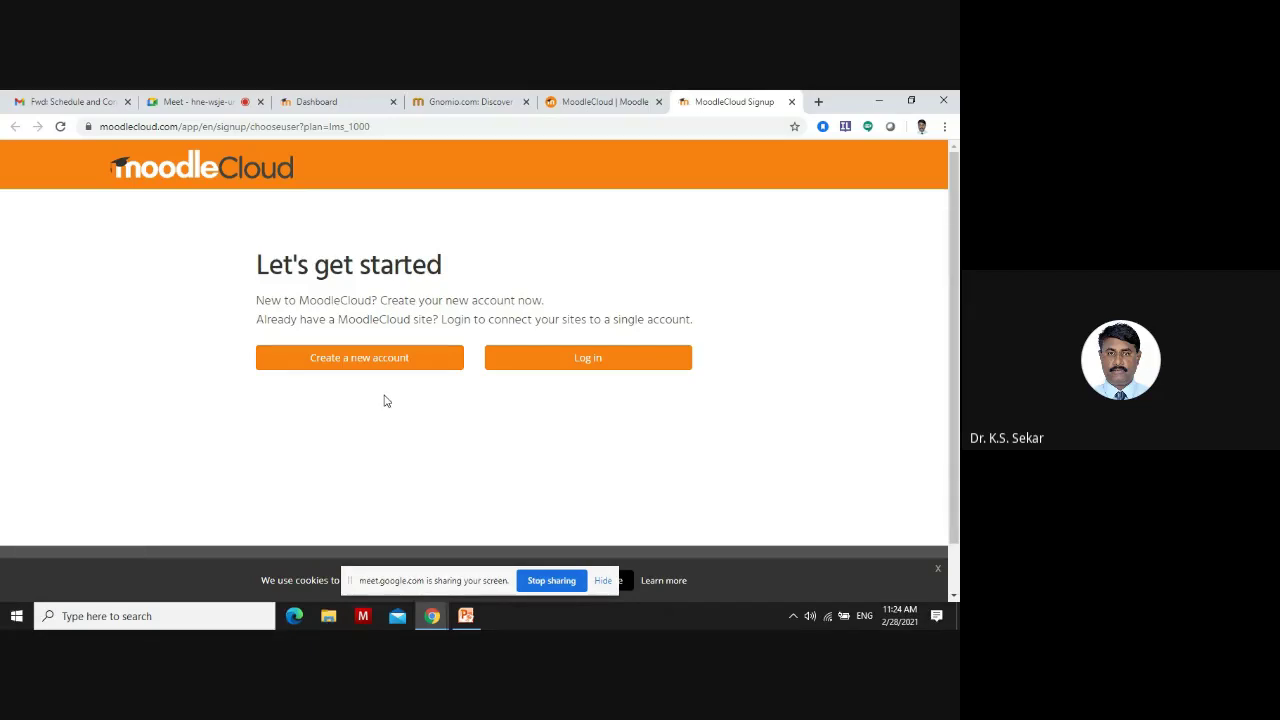
{"action": "left_click", "coordinate": [791, 102]}
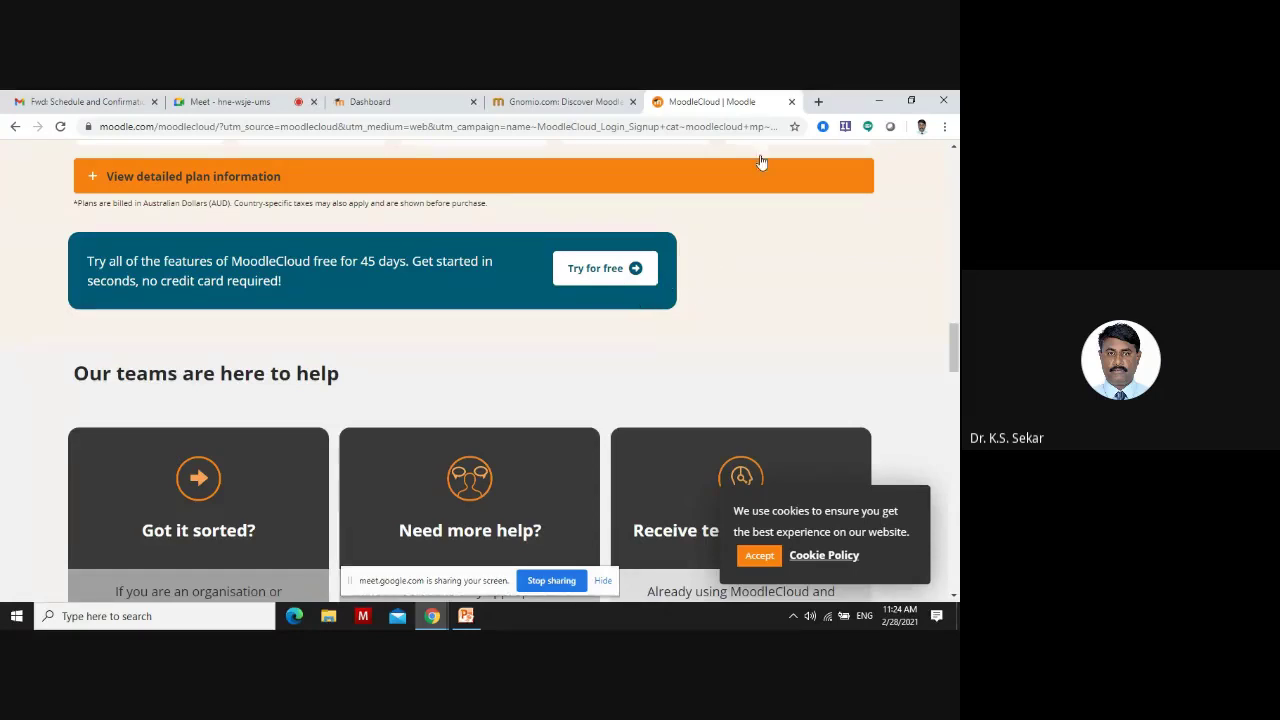
{"action": "left_click", "coordinate": [791, 102]}
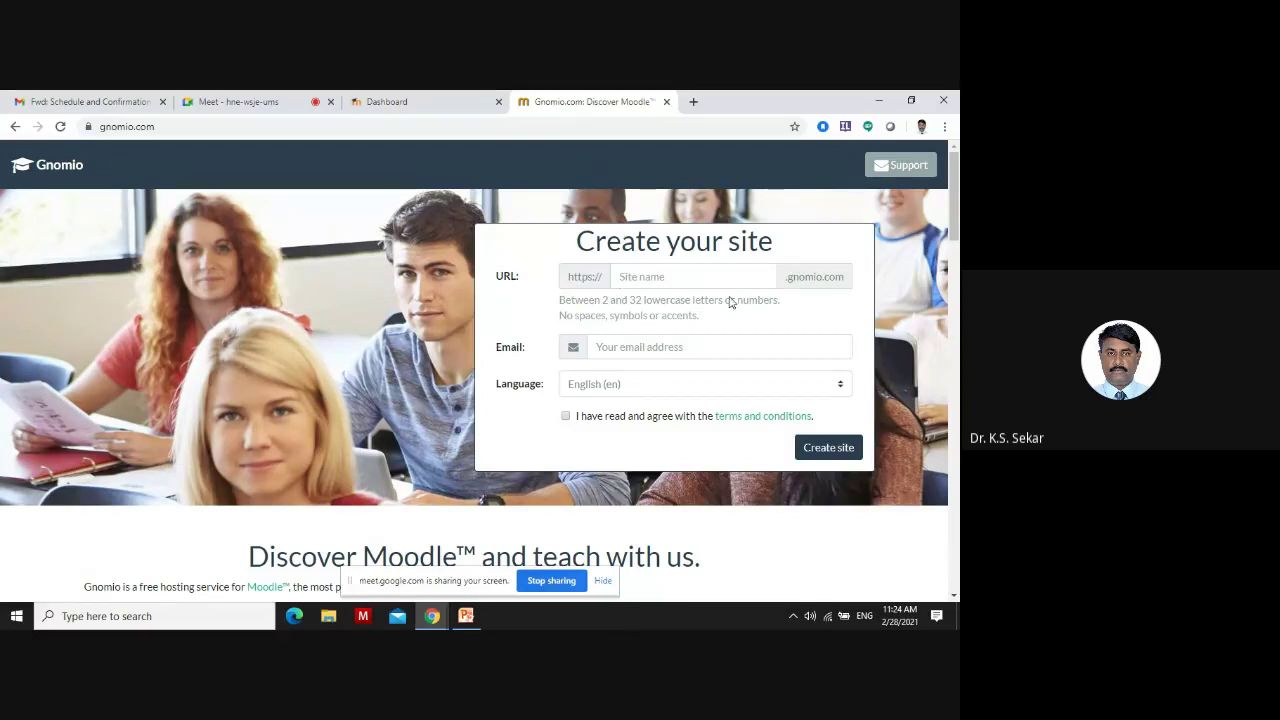
Show the site name field in Gnomio's site creation form, leave it empty, and close the Gnomio page
{"action": "left_click", "coordinate": [655, 281]}
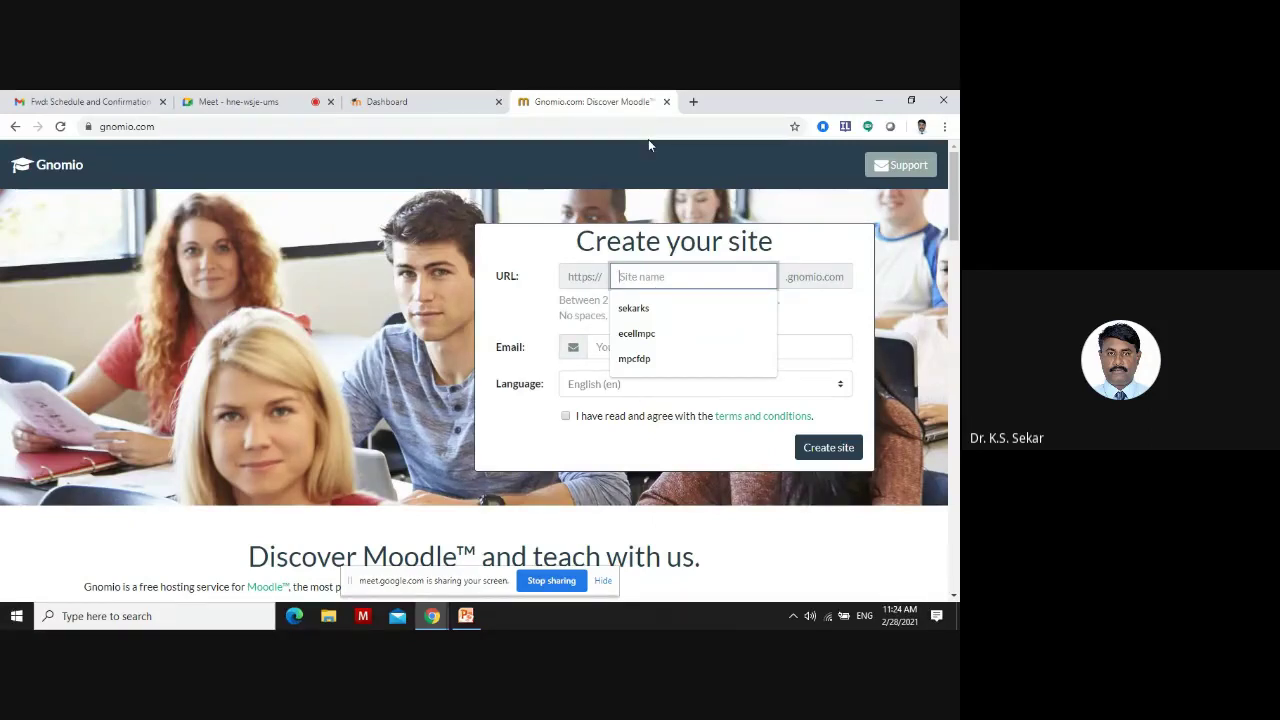
{"action": "left_click", "coordinate": [545, 318]}
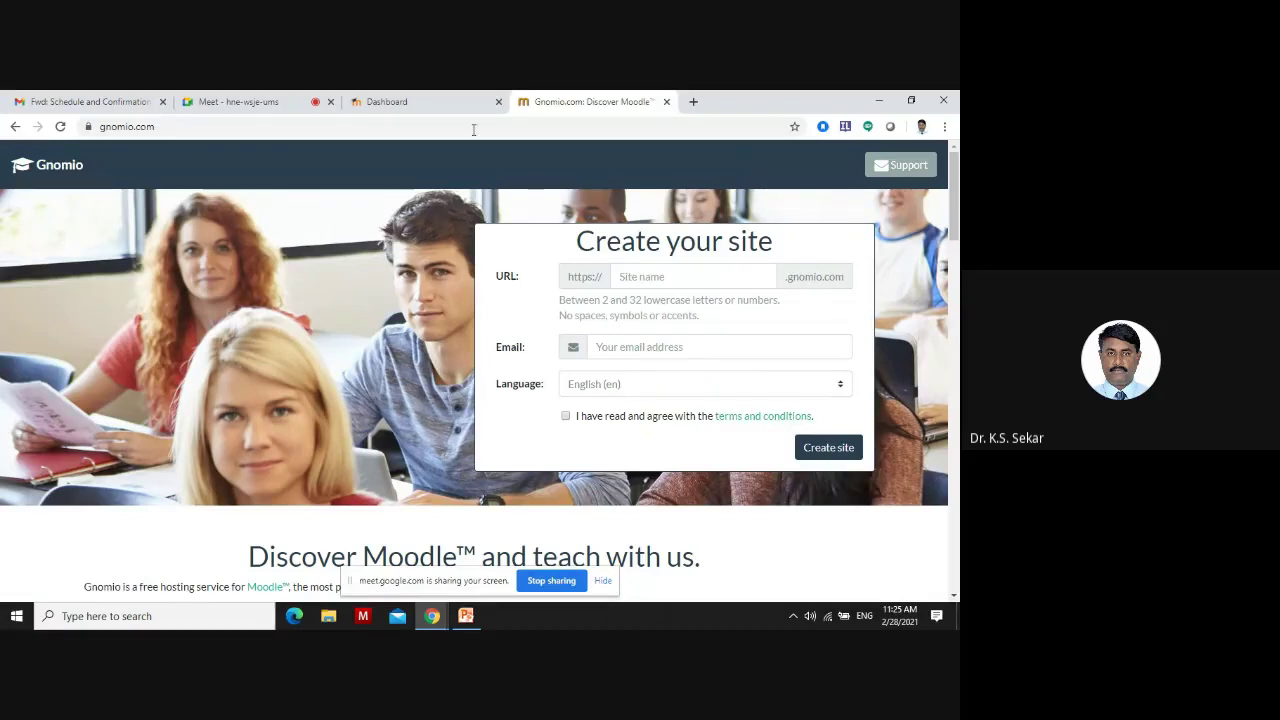
{"action": "left_click", "coordinate": [667, 102]}
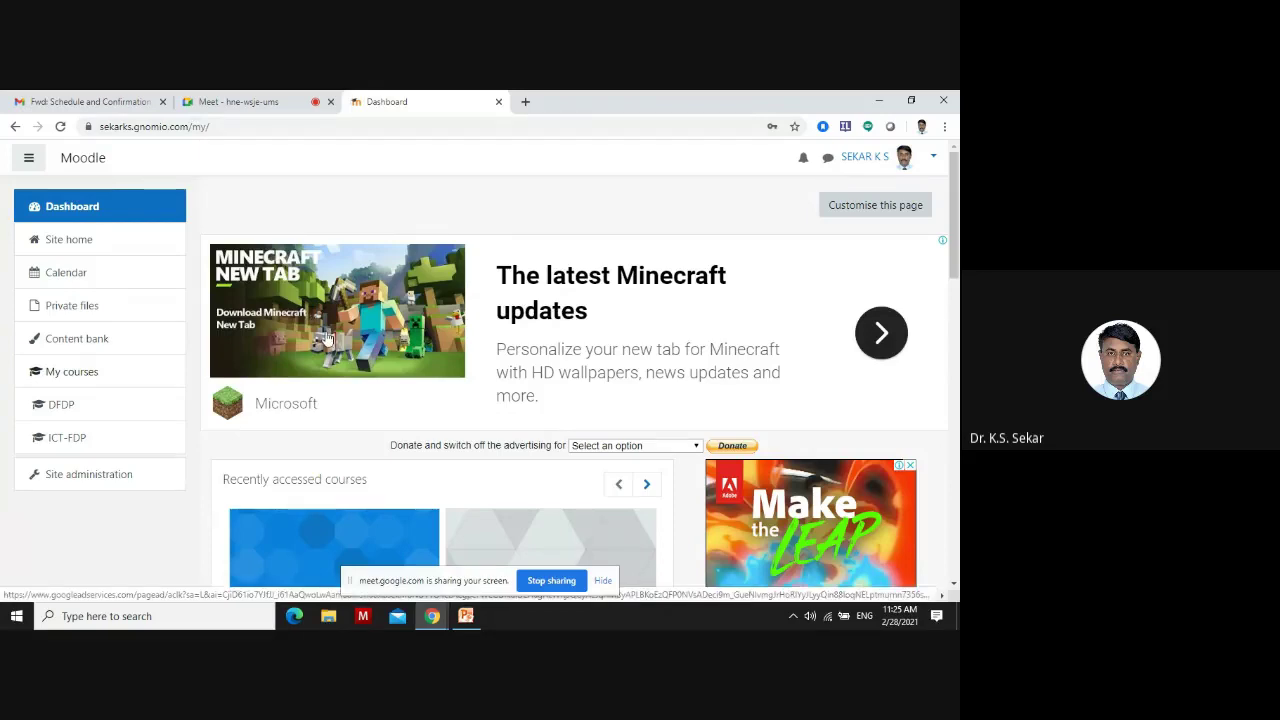
Look over the Moodle dashboard, including its advertising and recently accessed courses
{"action": "scroll", "coordinate": [326, 340], "scroll_direction": "down", "scroll_amount": 1}
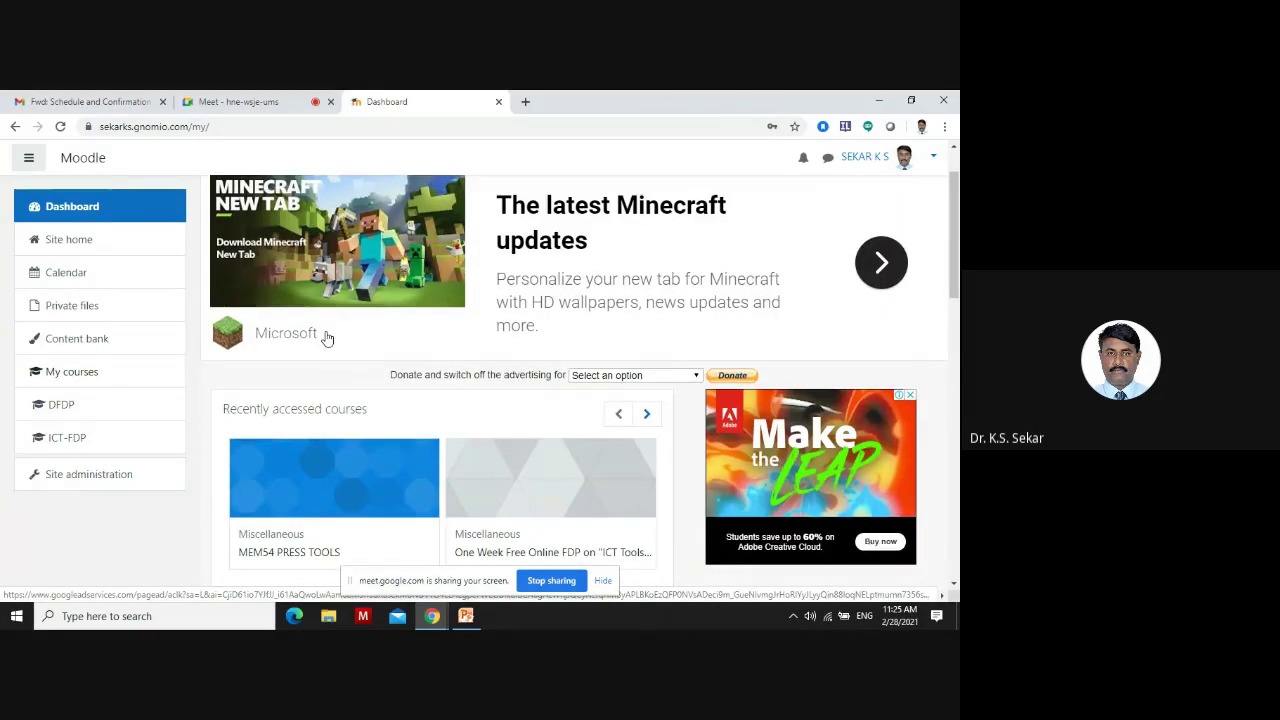
{"action": "scroll", "coordinate": [326, 340], "scroll_direction": "up", "scroll_amount": 1}
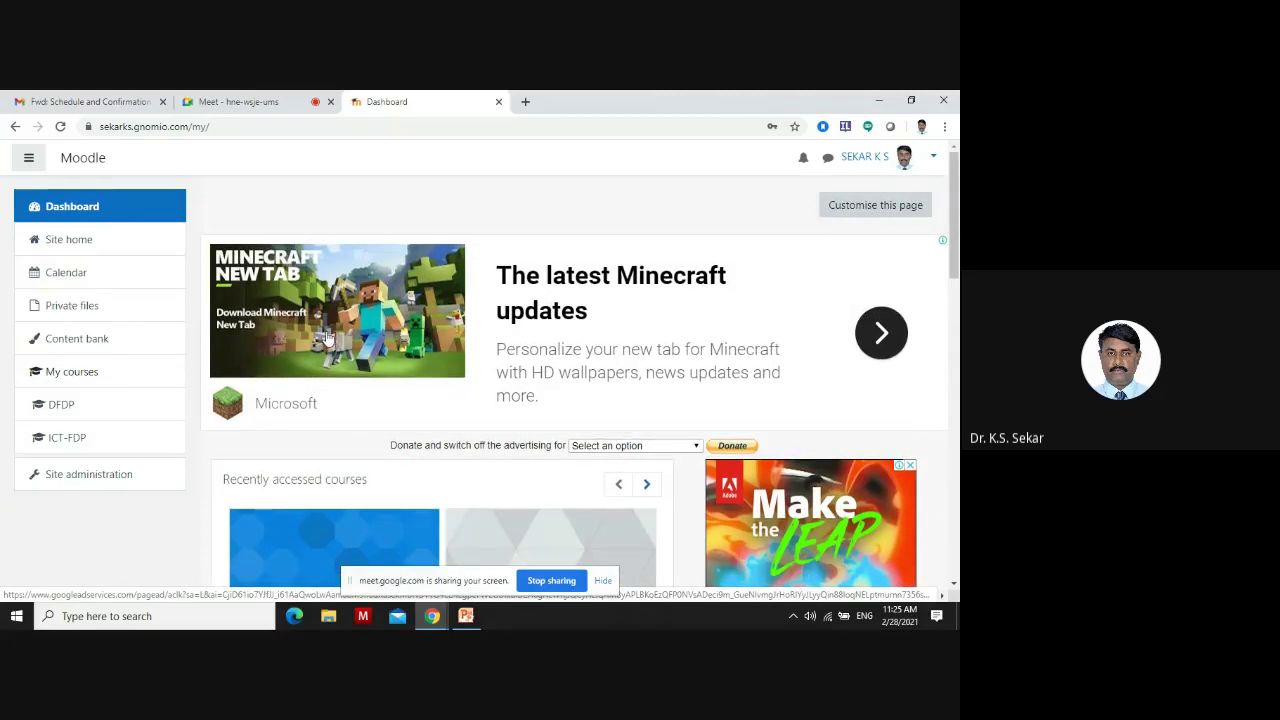
{"action": "scroll", "coordinate": [326, 340], "scroll_direction": "down", "scroll_amount": 3}
{"action": "scroll", "coordinate": [326, 340], "scroll_direction": "up", "scroll_amount": 3}
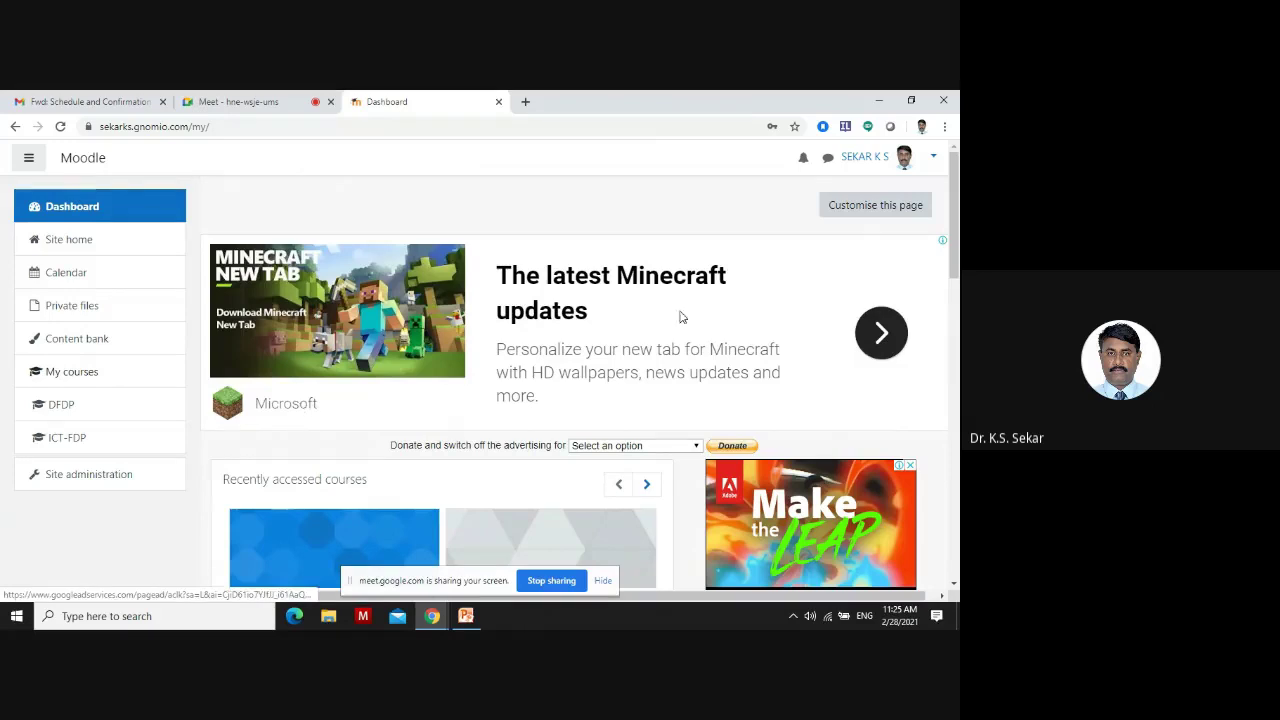
{"action": "scroll", "coordinate": [489, 294], "scroll_direction": "down", "scroll_amount": 1}
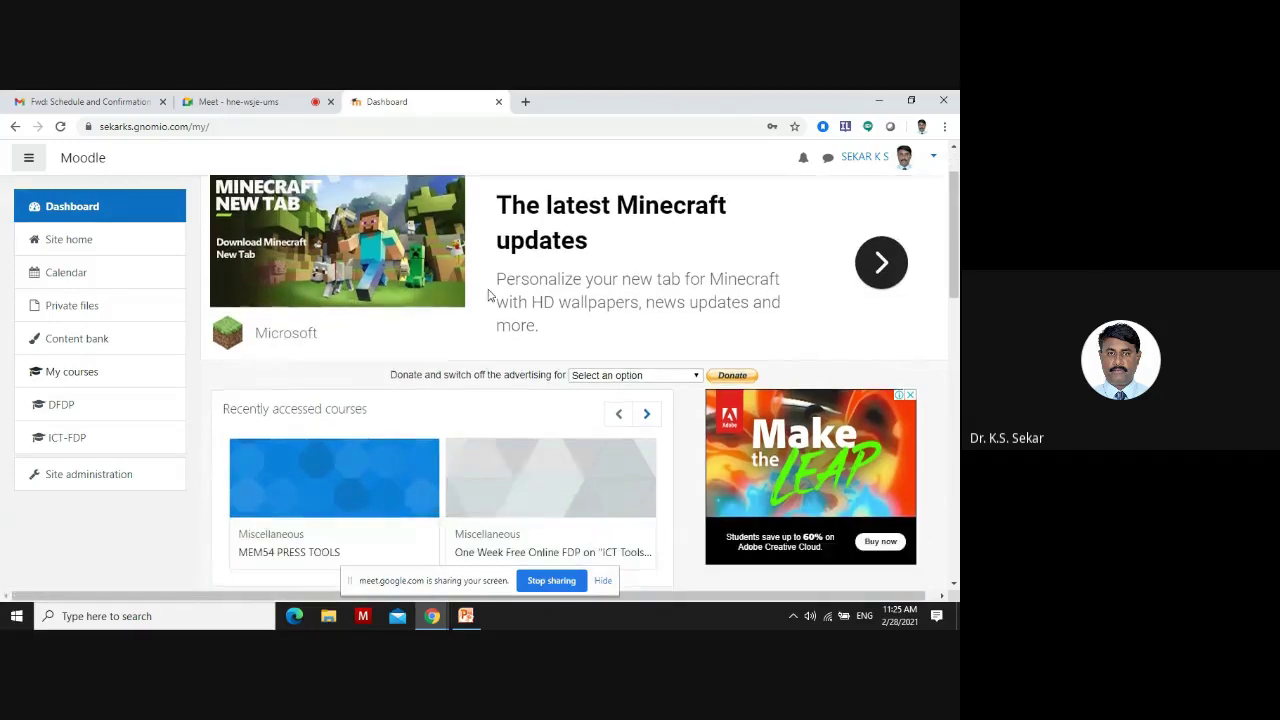
{"action": "scroll", "coordinate": [489, 294], "scroll_direction": "down", "scroll_amount": 1}
{"action": "scroll", "coordinate": [489, 294], "scroll_direction": "up", "scroll_amount": 2}
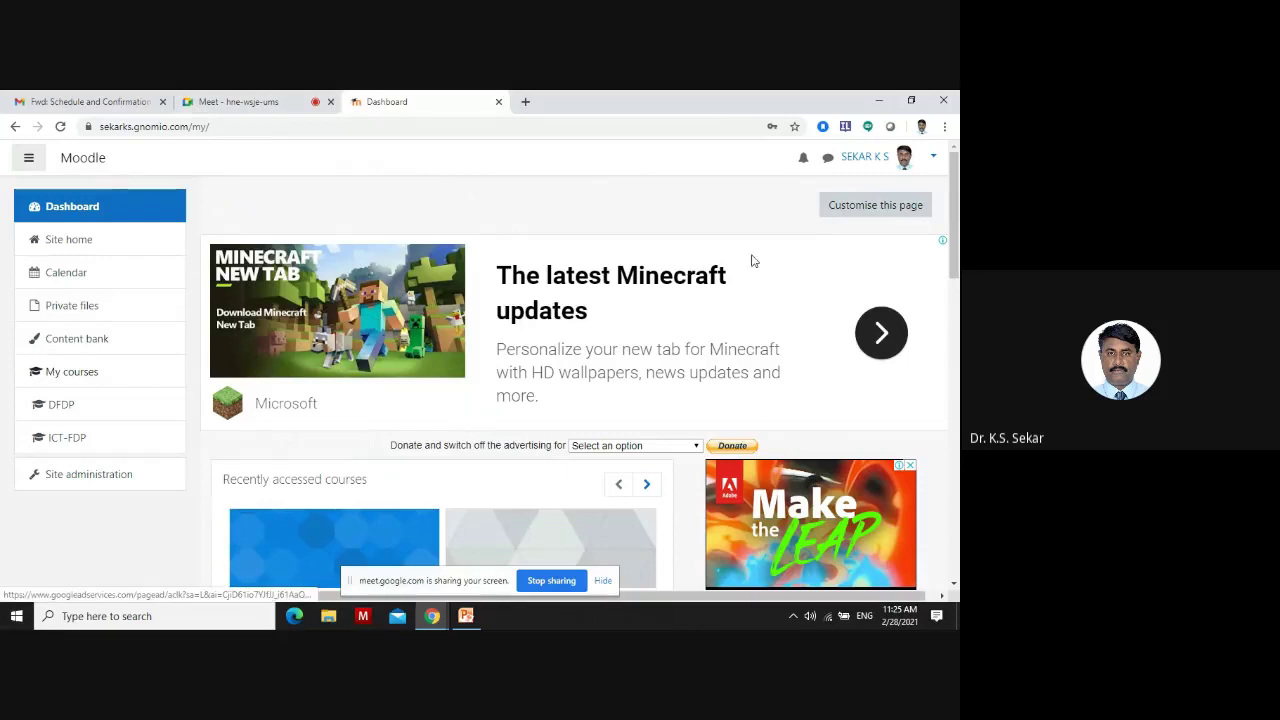
Open the site home, dismissing the advert, and review the list of available courses
{"action": "left_click", "coordinate": [67, 250]}
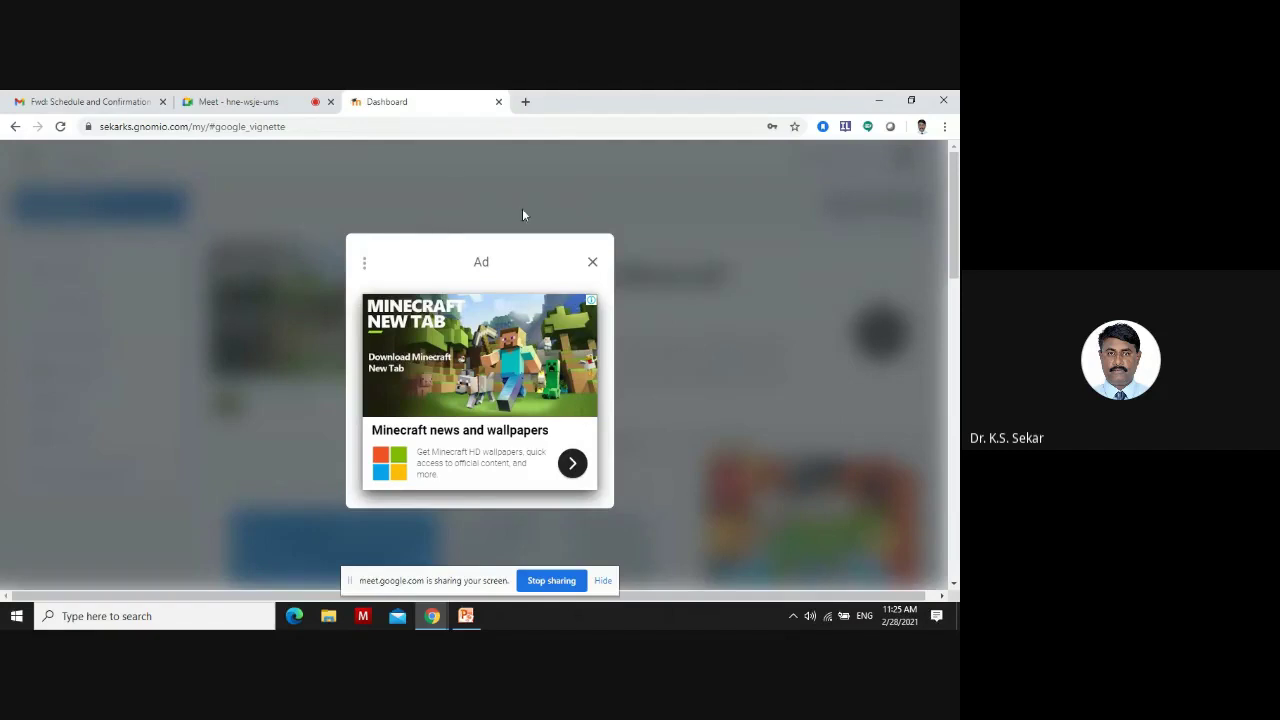
{"action": "left_click", "coordinate": [594, 263]}
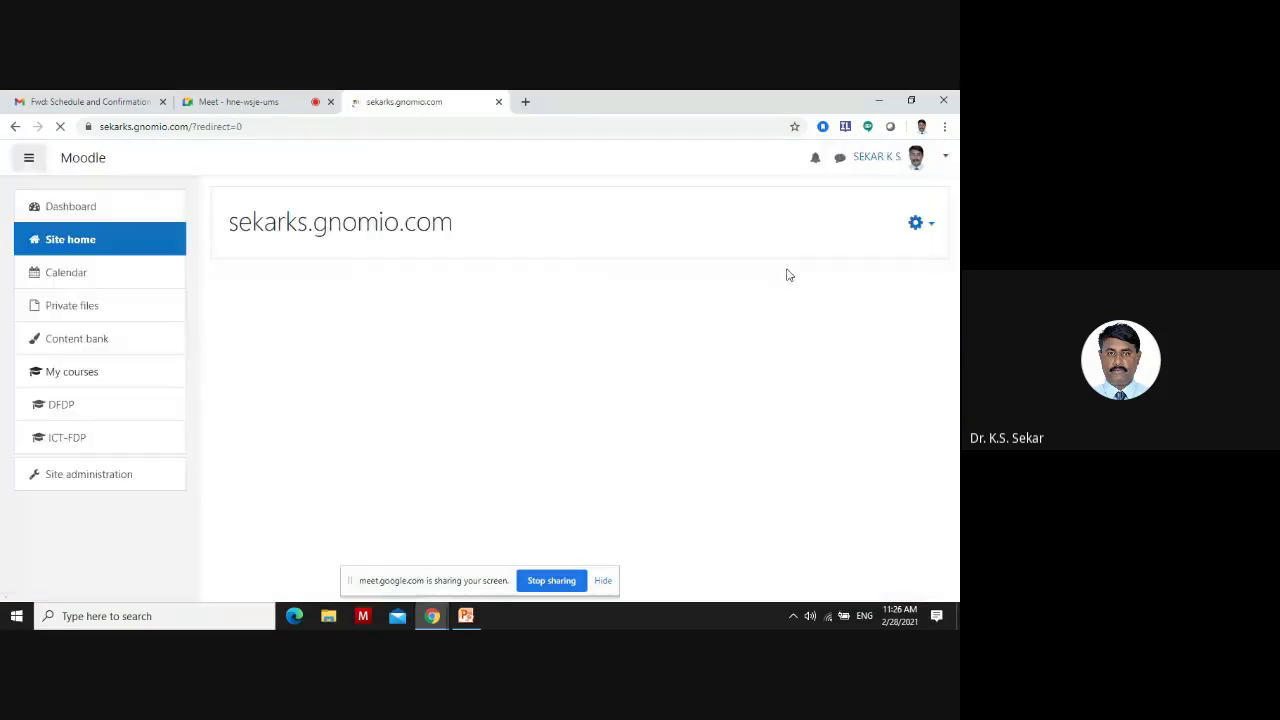
{"action": "scroll", "coordinate": [557, 350], "scroll_direction": "down", "scroll_amount": 10}
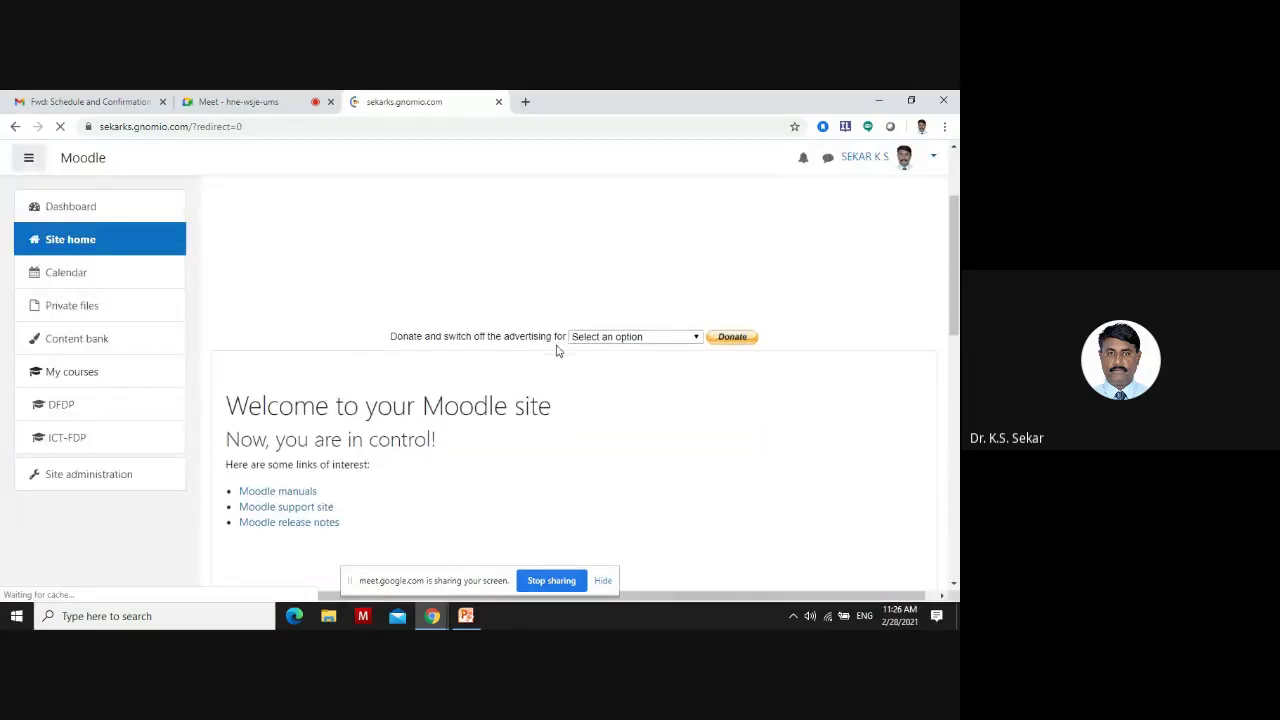
{"action": "scroll", "coordinate": [557, 351], "scroll_direction": "up", "scroll_amount": 2}
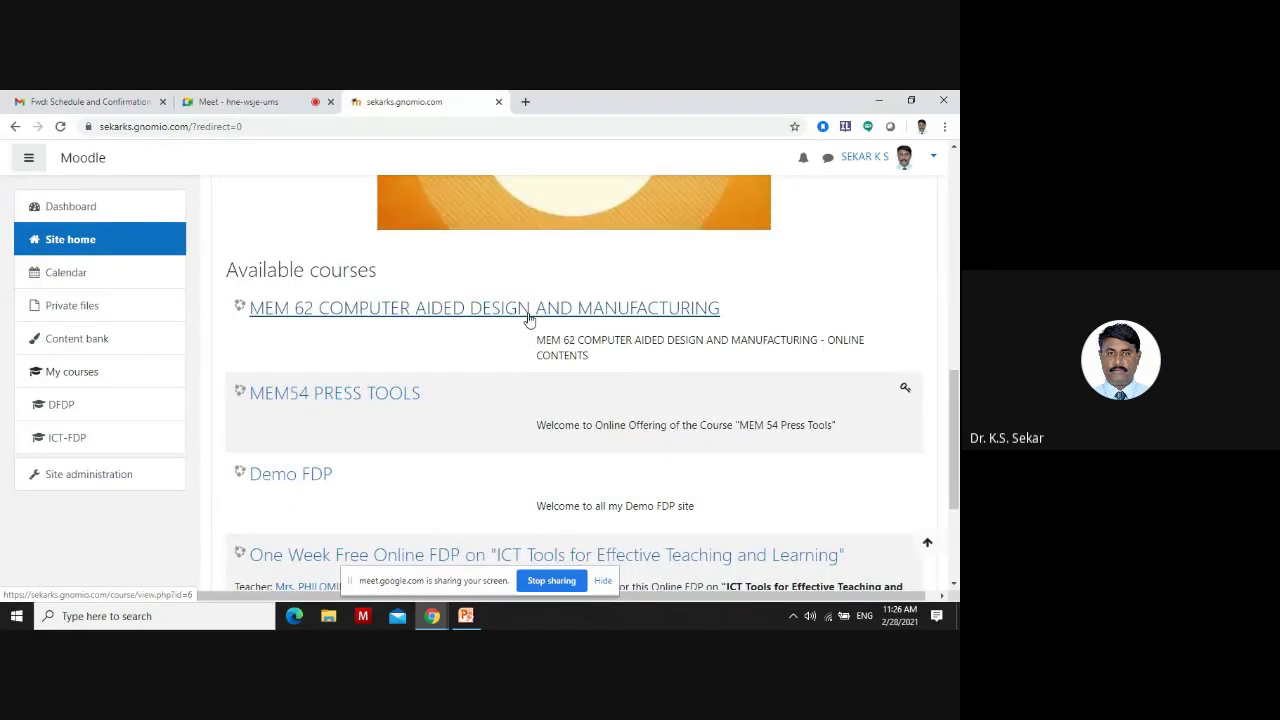
{"action": "scroll", "coordinate": [532, 320], "scroll_direction": "down", "scroll_amount": 3}
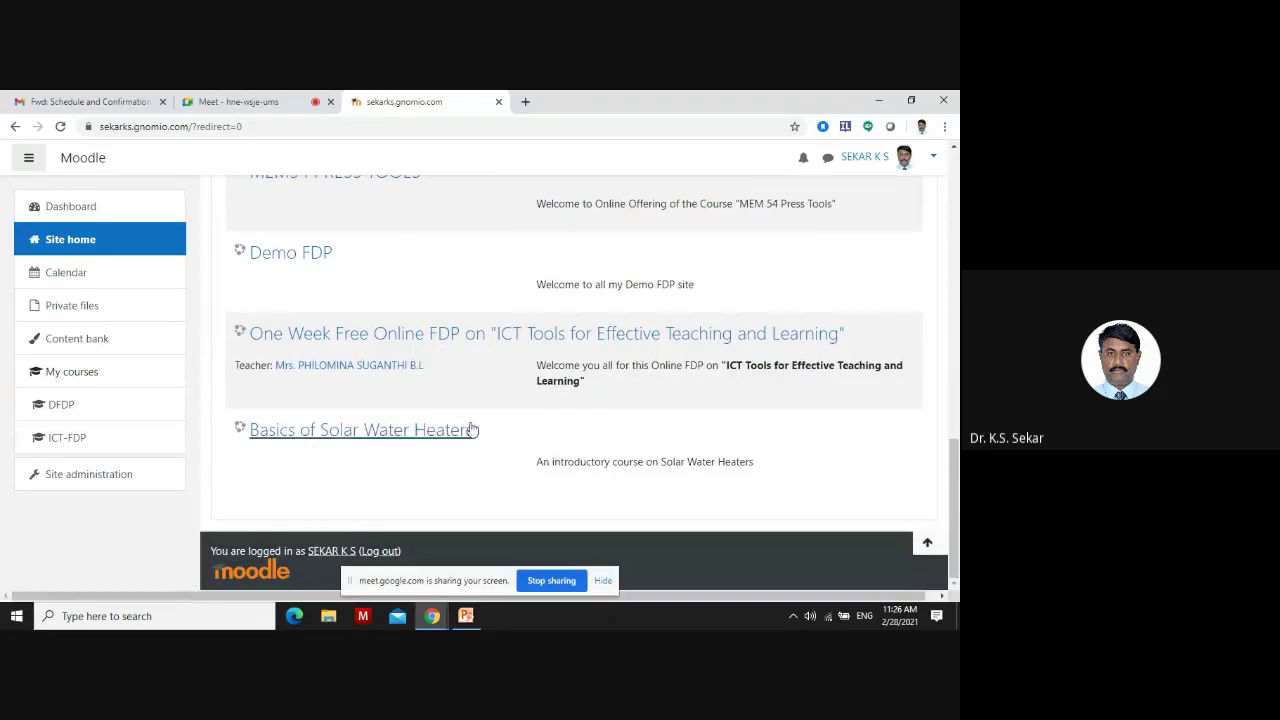
{"action": "scroll", "coordinate": [471, 429], "scroll_direction": "up", "scroll_amount": 1}
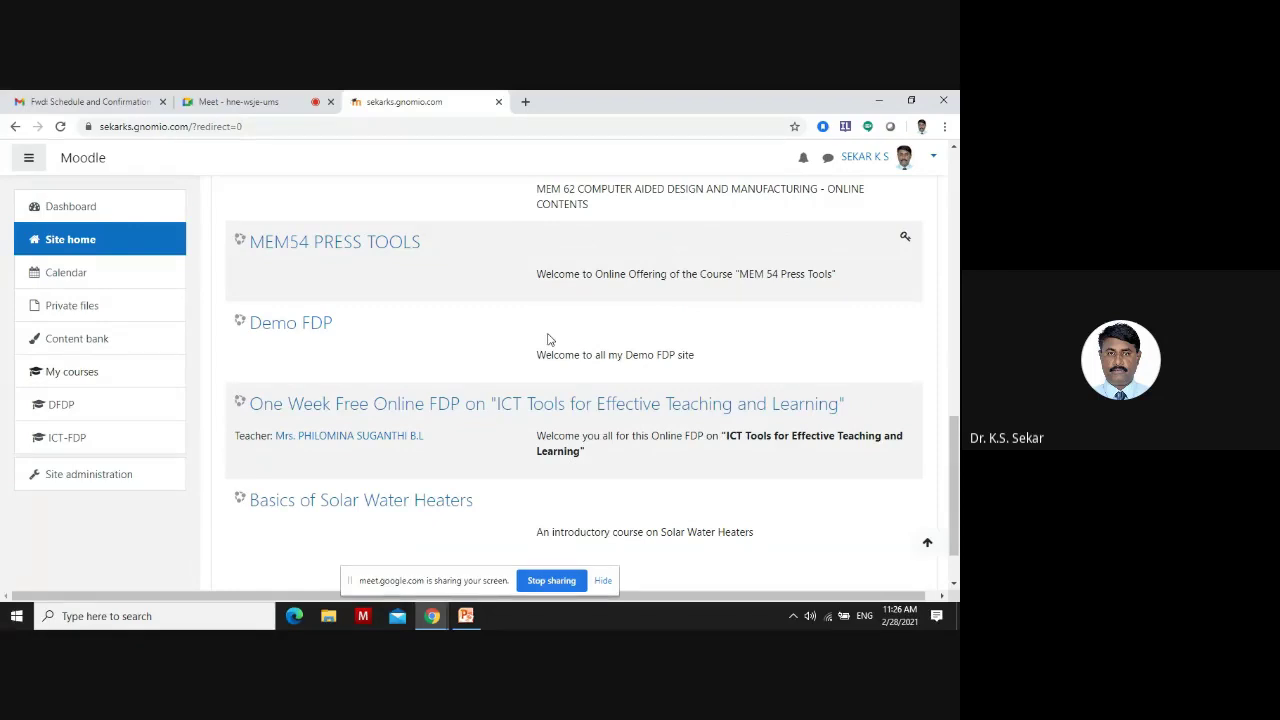
{"action": "scroll", "coordinate": [548, 340], "scroll_direction": "up", "scroll_amount": 2}
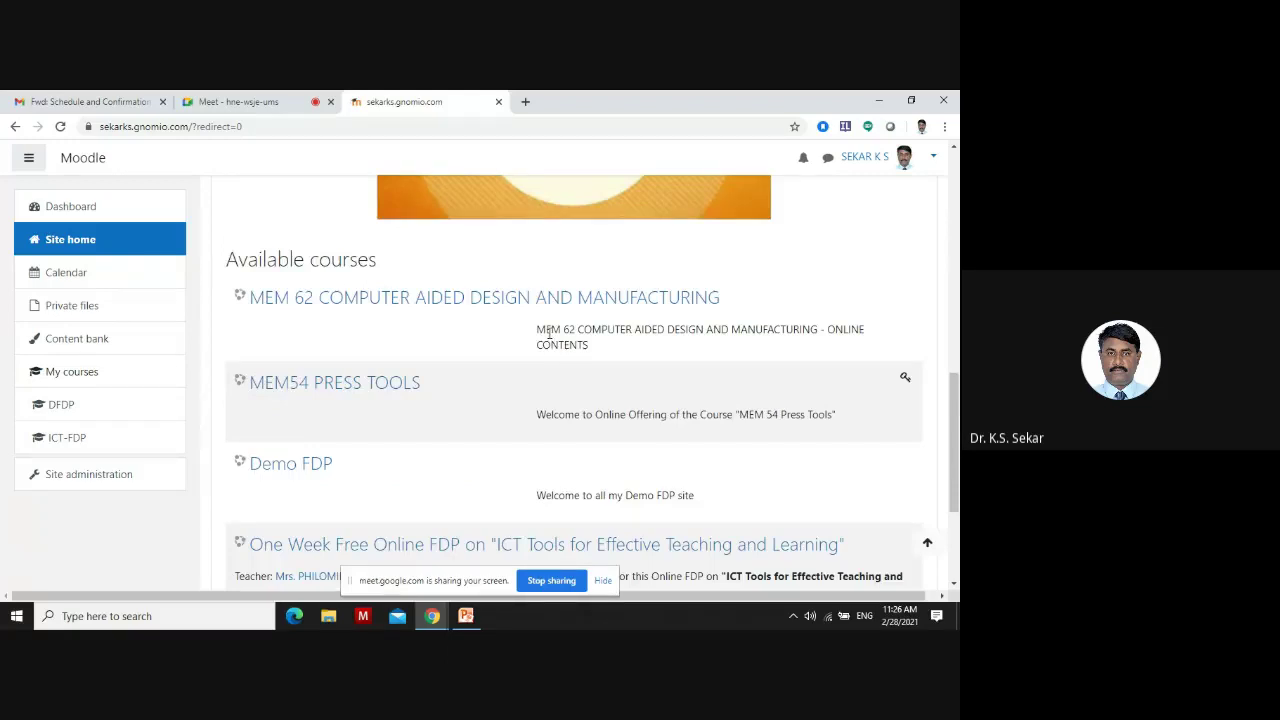
{"action": "scroll", "coordinate": [548, 332], "scroll_direction": "down", "scroll_amount": 3}
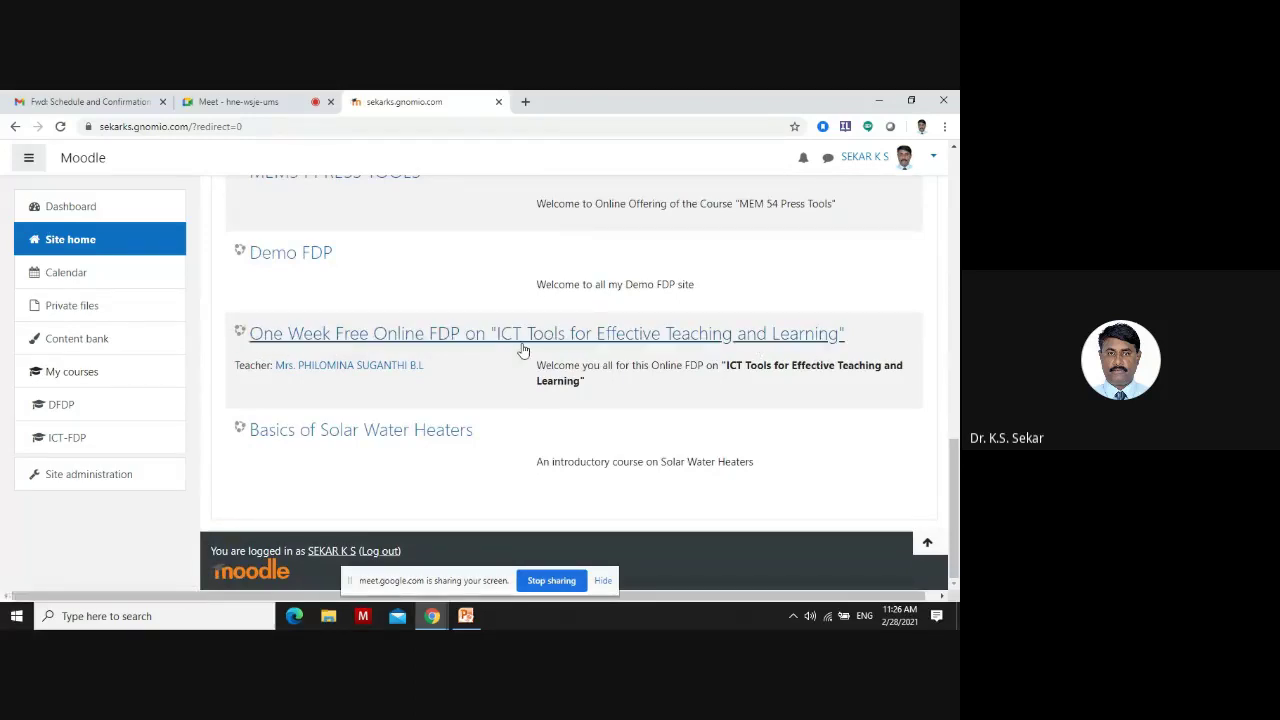
Open the course One Week Free Online FDP on "ICT Tools for Effective Teaching and Learning" and examine its participants list
{"action": "left_click", "coordinate": [521, 336]}
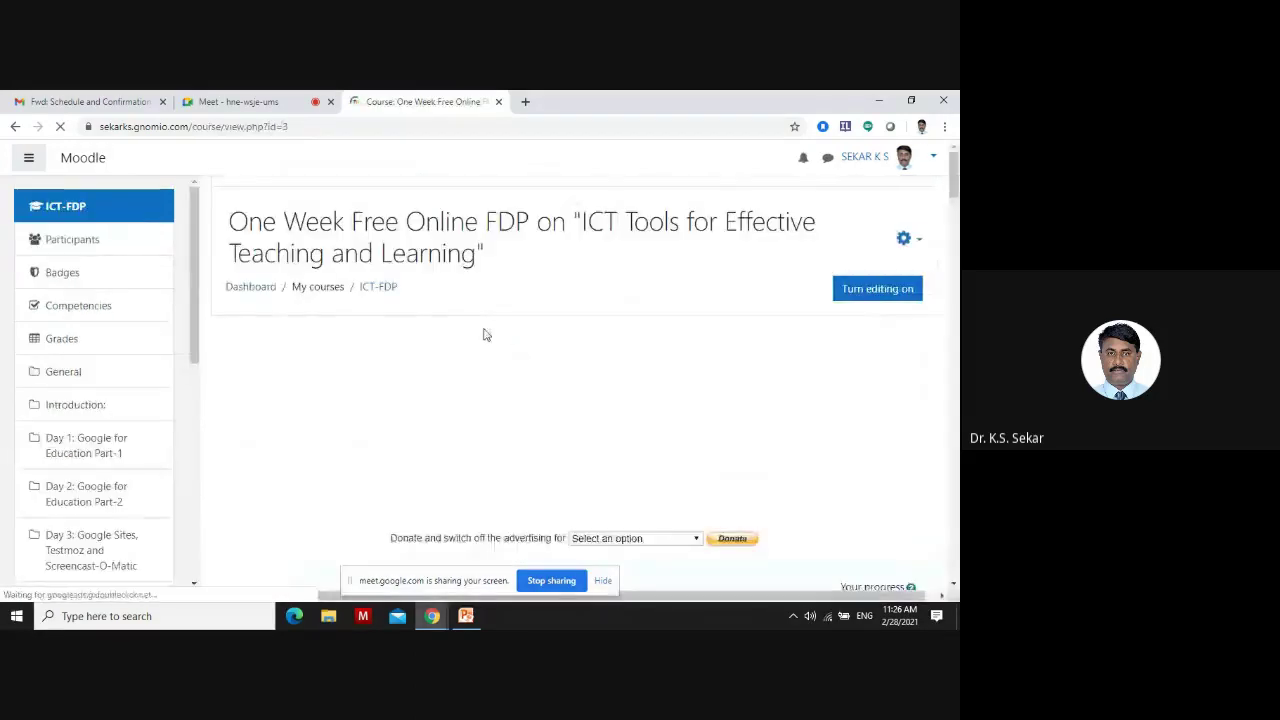
{"action": "scroll", "coordinate": [507, 367], "scroll_direction": "down", "scroll_amount": 1}
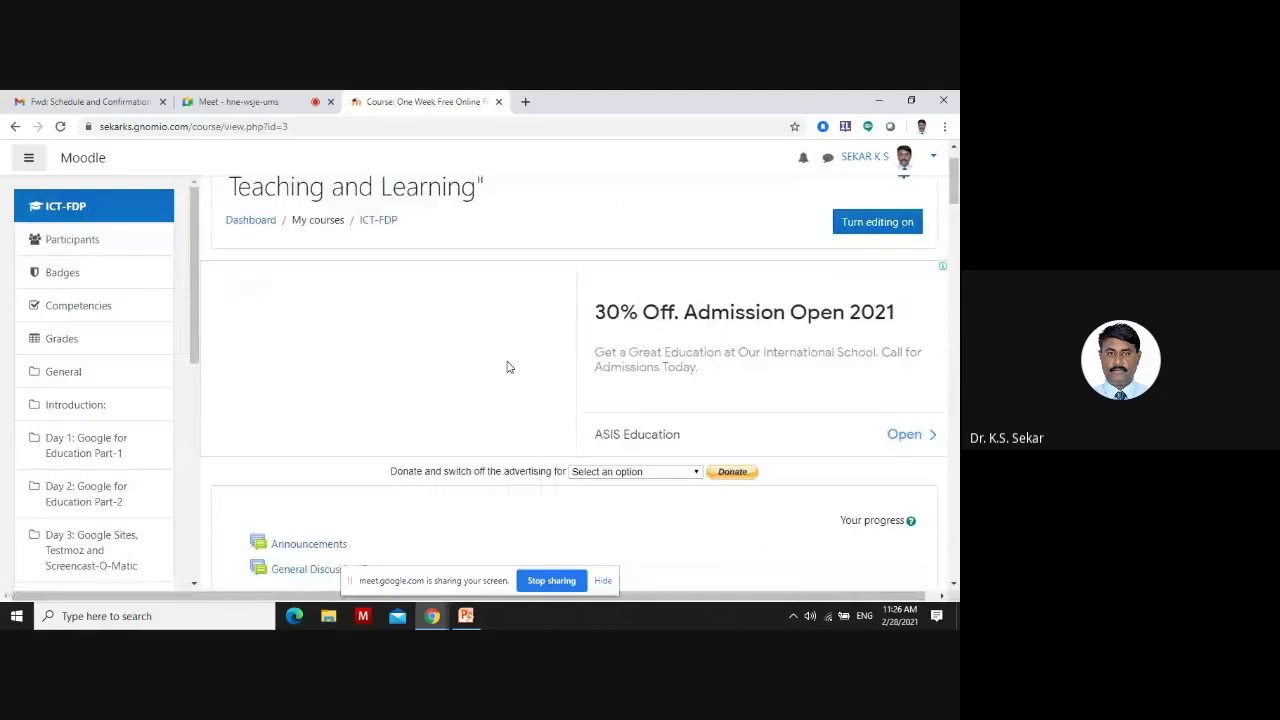
{"action": "left_click", "coordinate": [58, 246]}
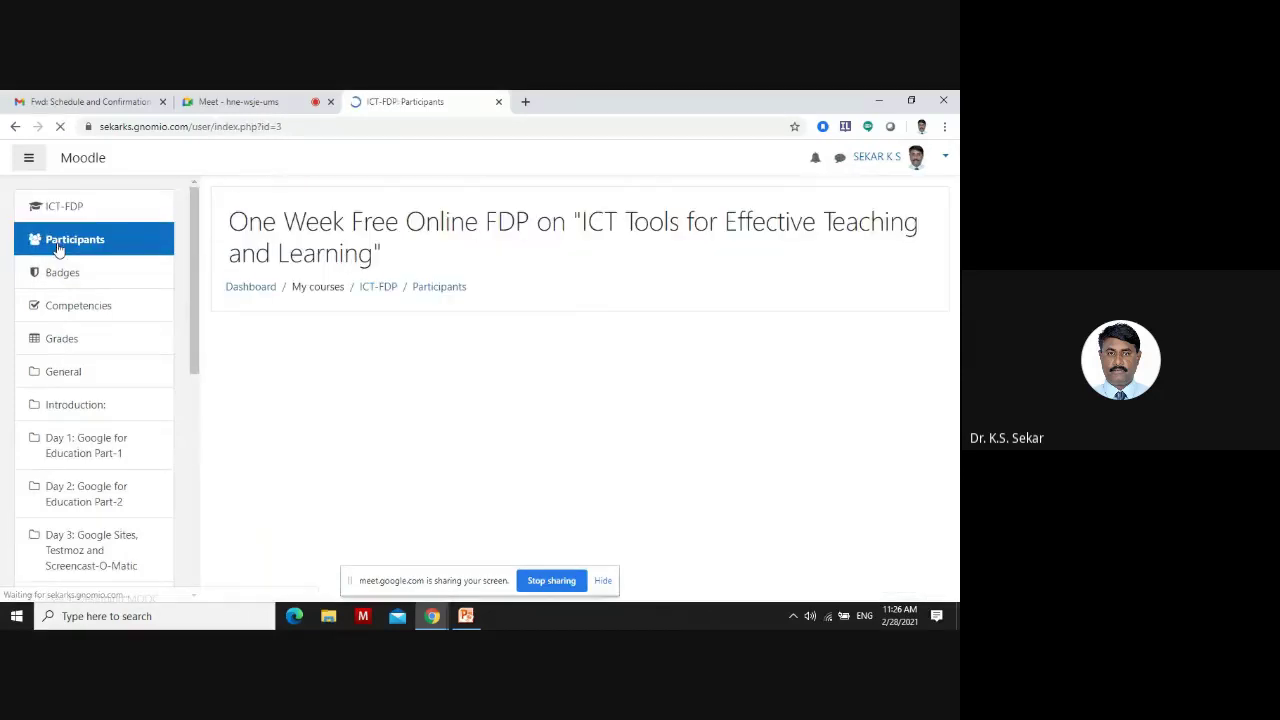
{"action": "scroll", "coordinate": [557, 383], "scroll_direction": "down", "scroll_amount": 3}
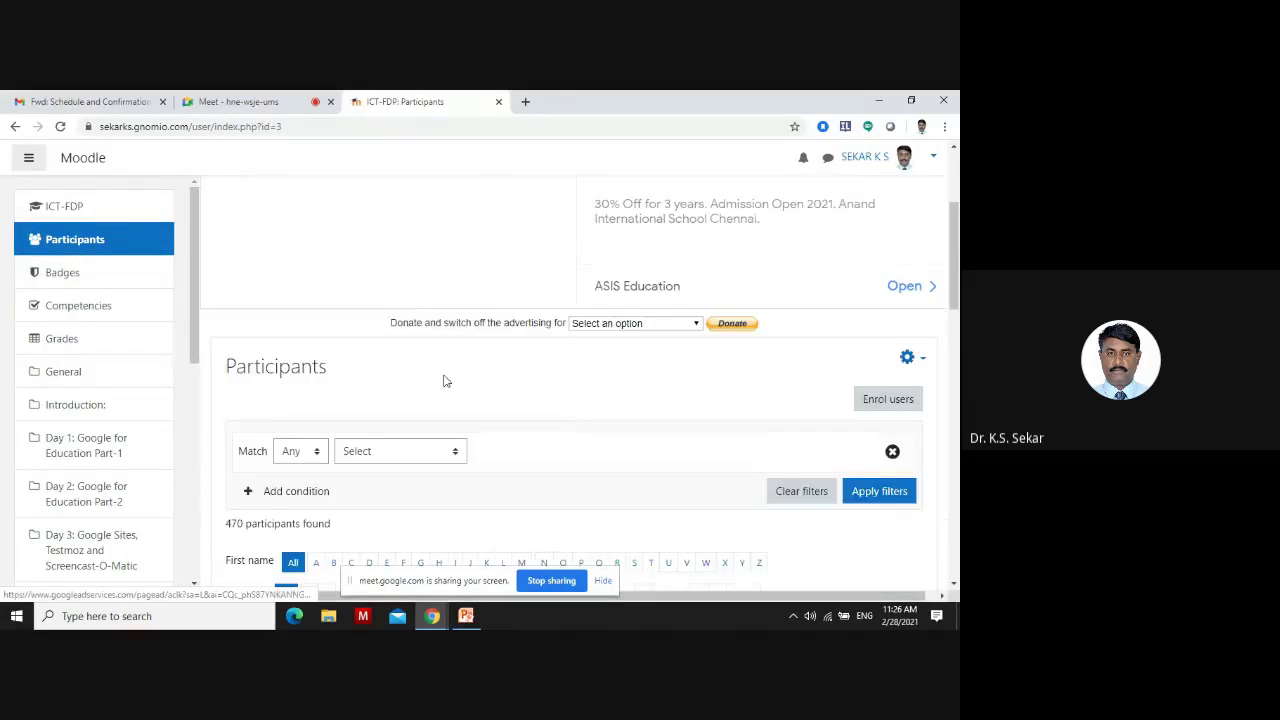
{"action": "scroll", "coordinate": [445, 381], "scroll_direction": "down", "scroll_amount": 2}
{"action": "scroll", "coordinate": [440, 382], "scroll_direction": "down", "scroll_amount": 1}
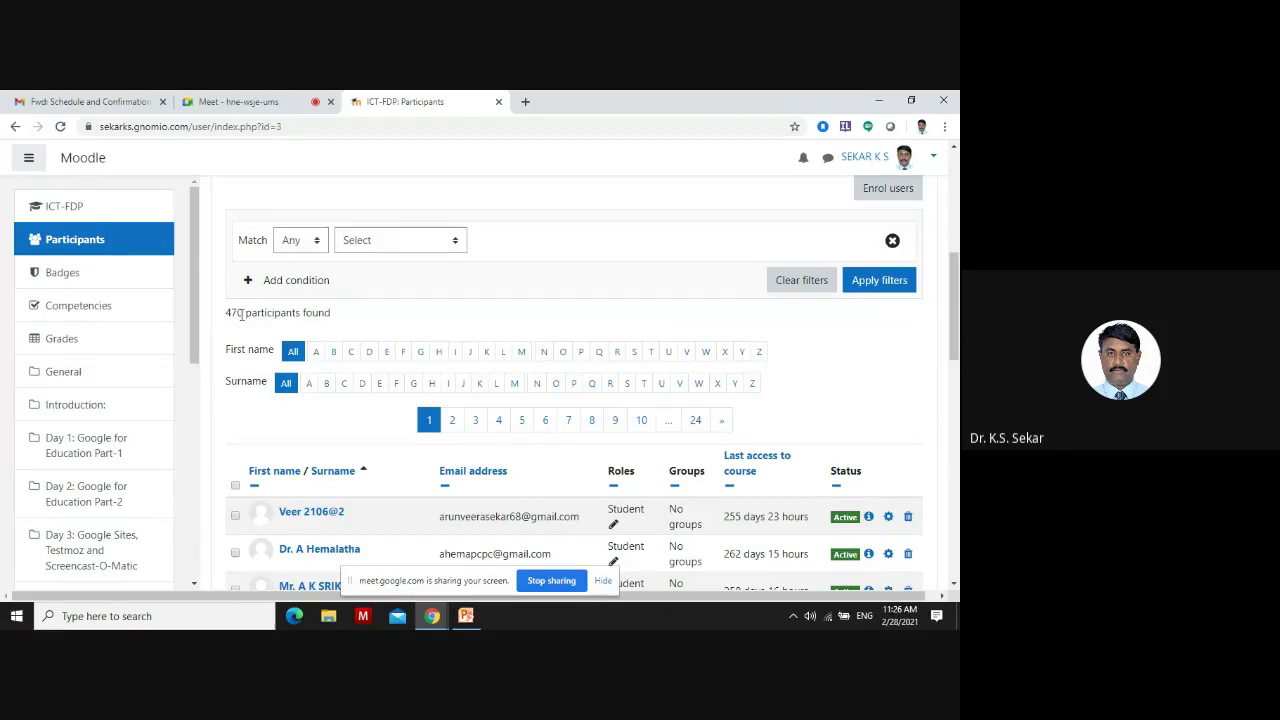
{"action": "scroll", "coordinate": [240, 314], "scroll_direction": "down", "scroll_amount": 4}
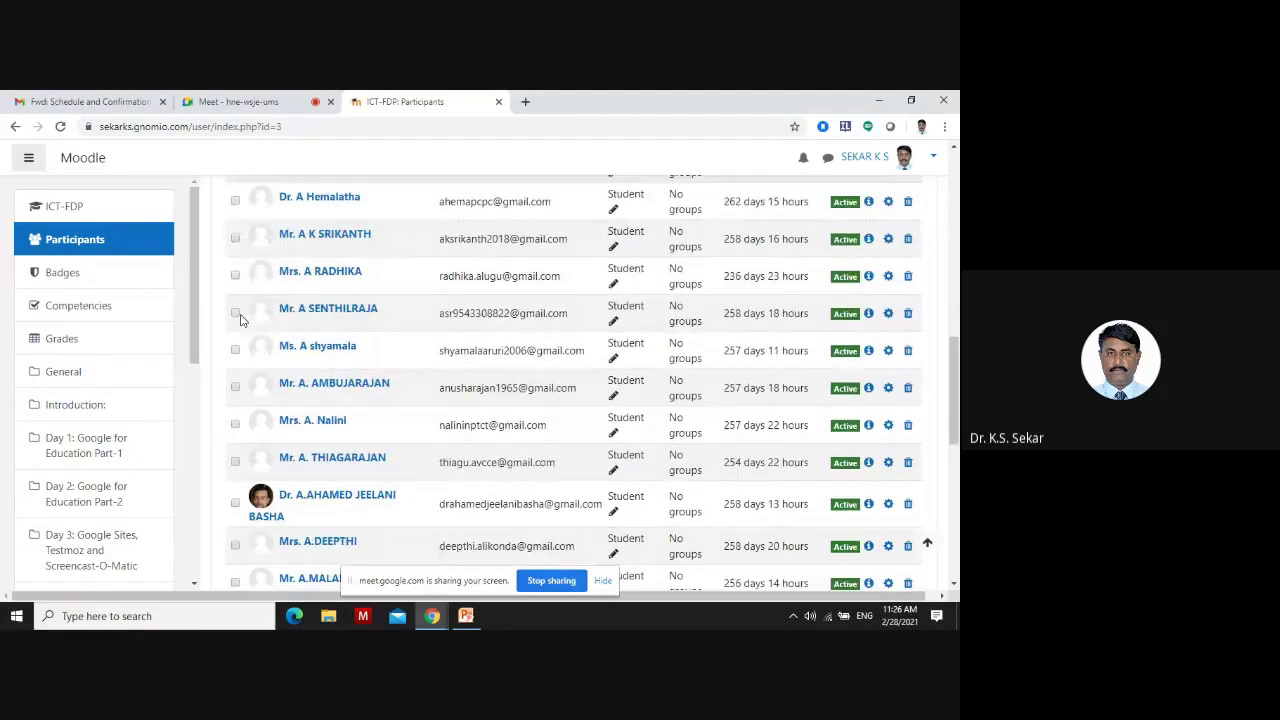
{"action": "scroll", "coordinate": [240, 318], "scroll_direction": "down", "scroll_amount": 1}
{"action": "scroll", "coordinate": [240, 318], "scroll_direction": "up", "scroll_amount": 5}
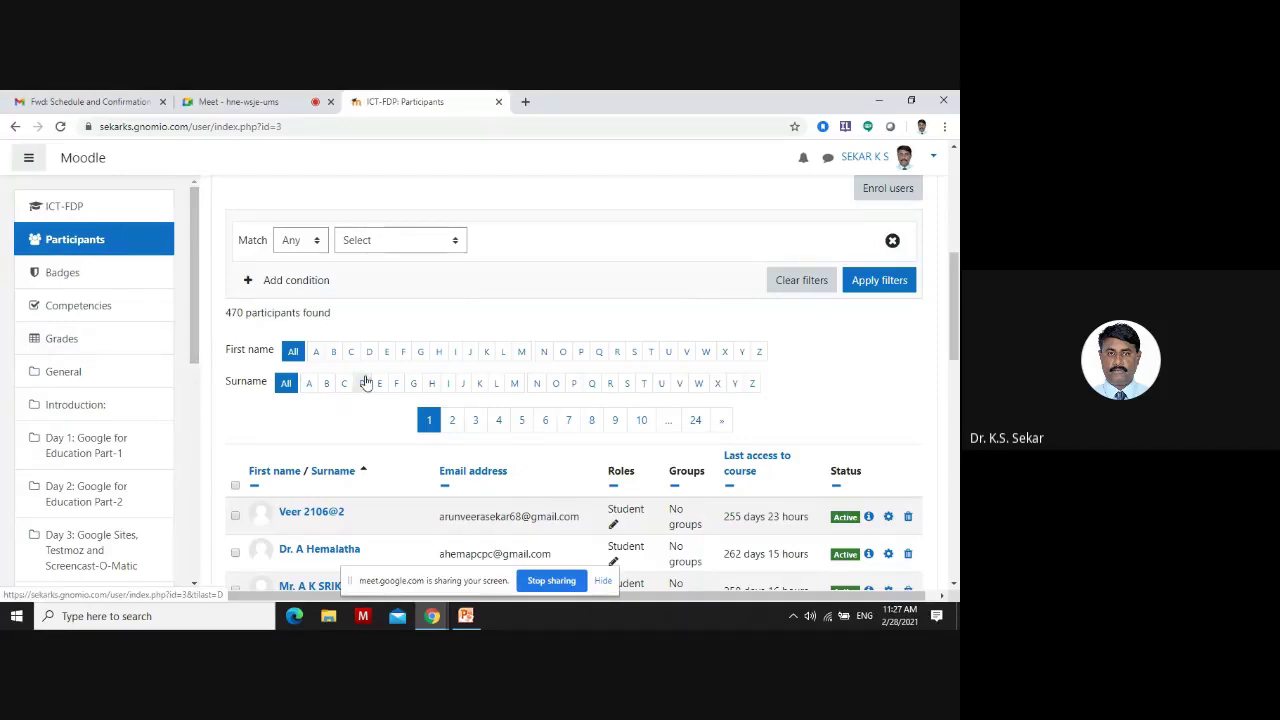
Return from the course participants to the site home and bring up the available courses
{"action": "scroll", "coordinate": [120, 375], "scroll_direction": "down", "scroll_amount": 3}
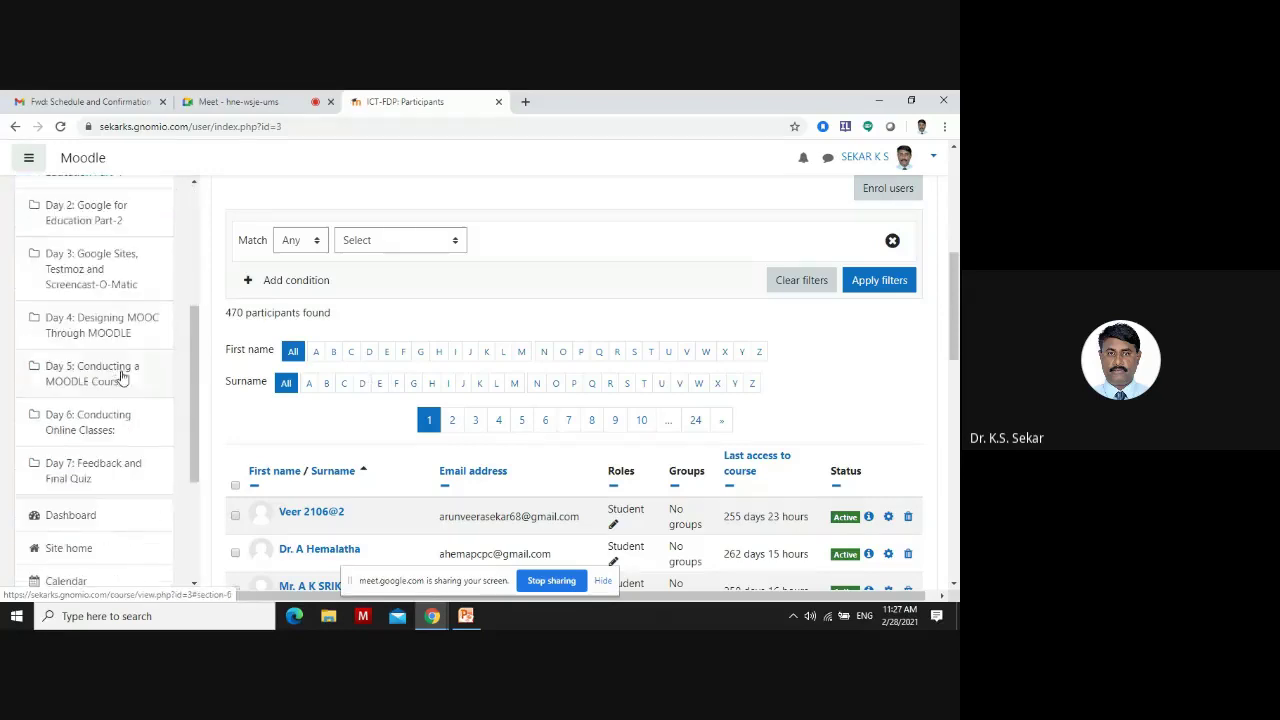
{"action": "scroll", "coordinate": [120, 375], "scroll_direction": "down", "scroll_amount": 3}
{"action": "left_click", "coordinate": [70, 339]}
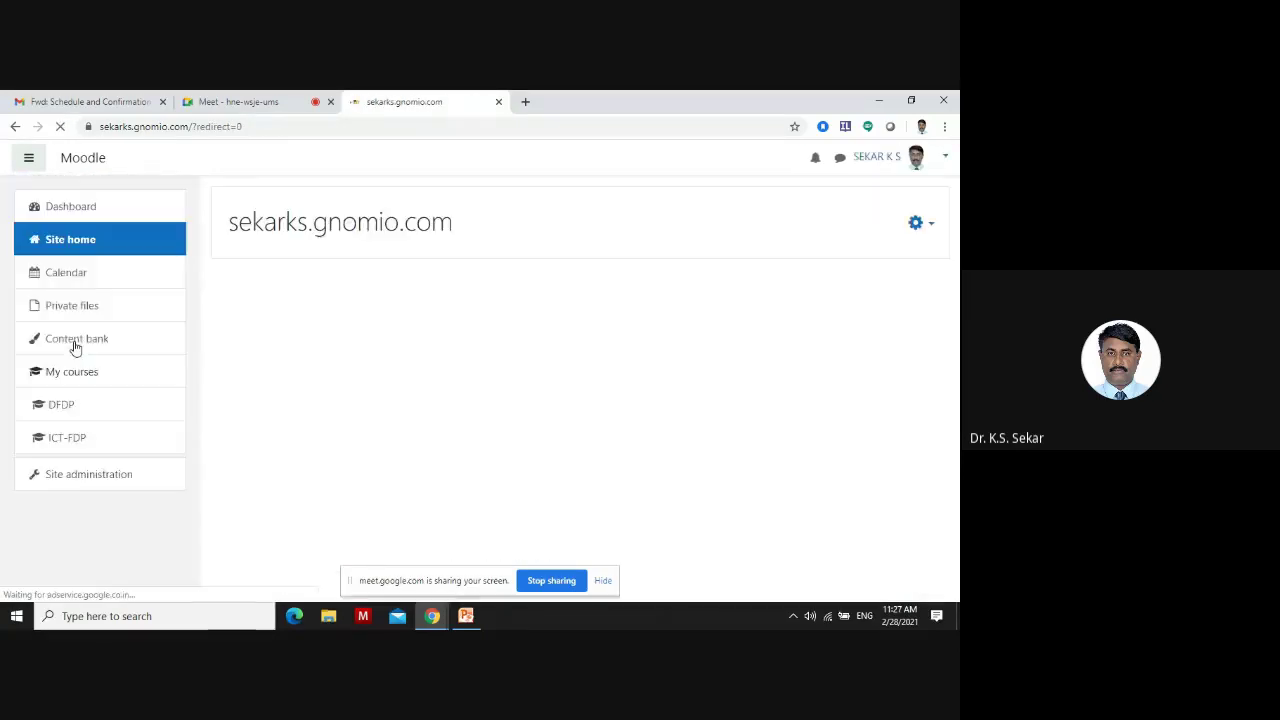
{"action": "scroll", "coordinate": [452, 336], "scroll_direction": "down", "scroll_amount": 3}
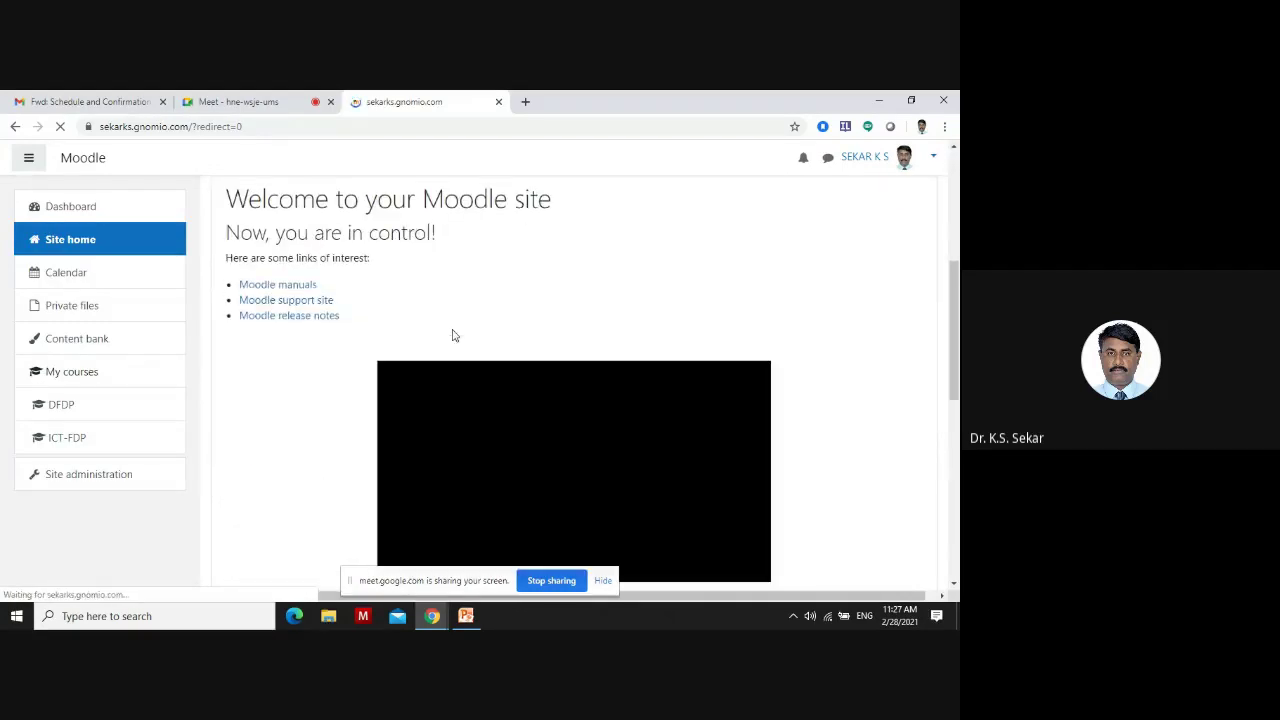
{"action": "scroll", "coordinate": [452, 336], "scroll_direction": "down", "scroll_amount": 5}
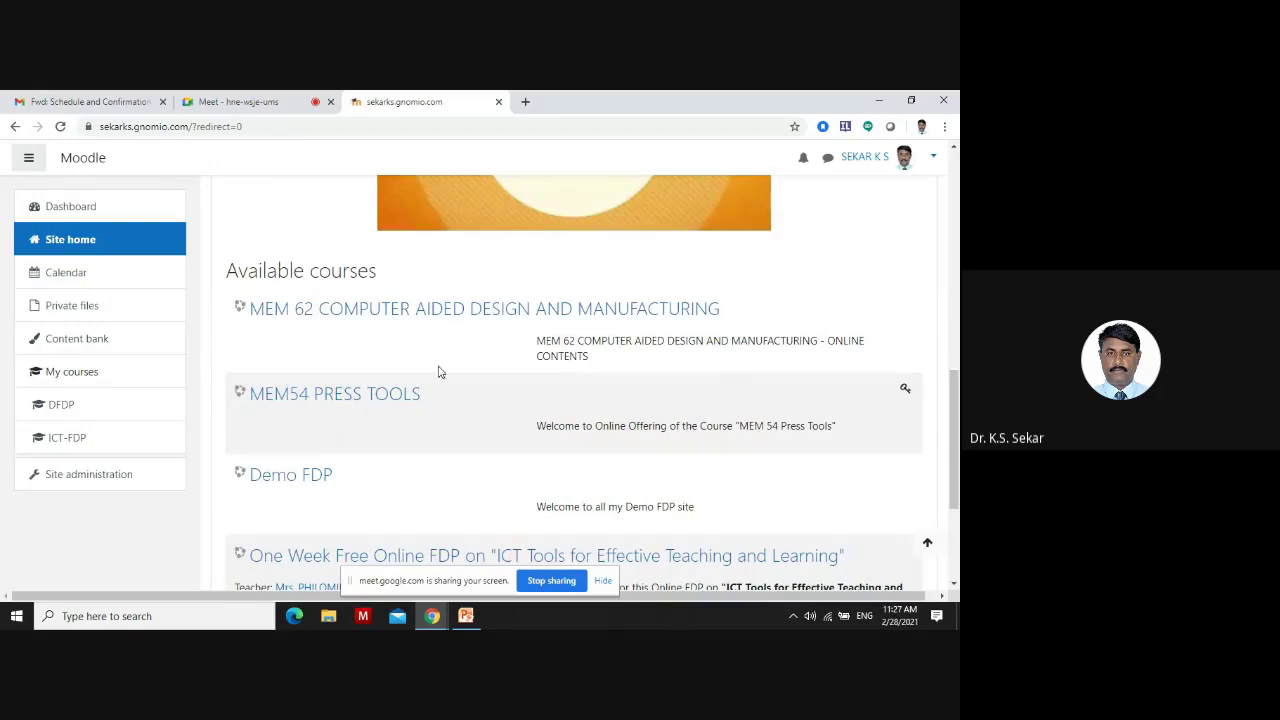
Look through the available courses on the site home down to Basics of Solar Water Heaters
{"action": "scroll", "coordinate": [409, 409], "scroll_direction": "down", "scroll_amount": 2}
{"action": "scroll", "coordinate": [300, 380], "scroll_direction": "up", "scroll_amount": 1}
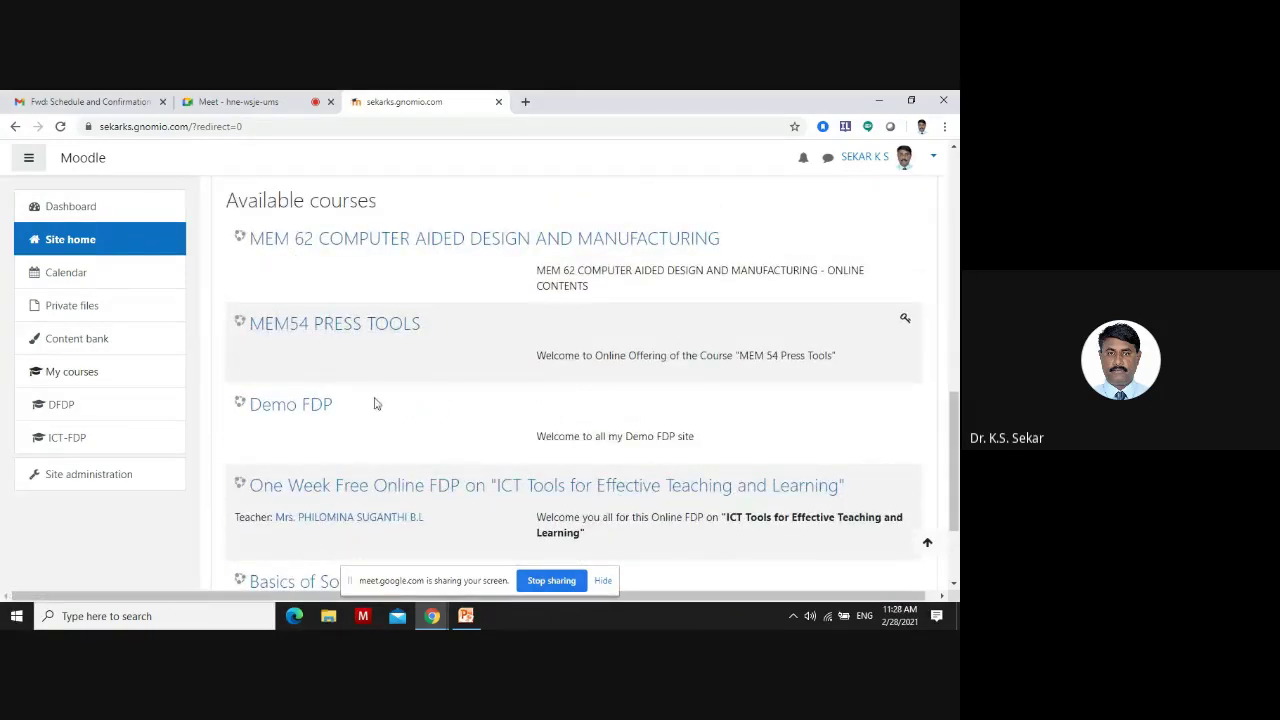
{"action": "scroll", "coordinate": [318, 466], "scroll_direction": "down", "scroll_amount": 2}
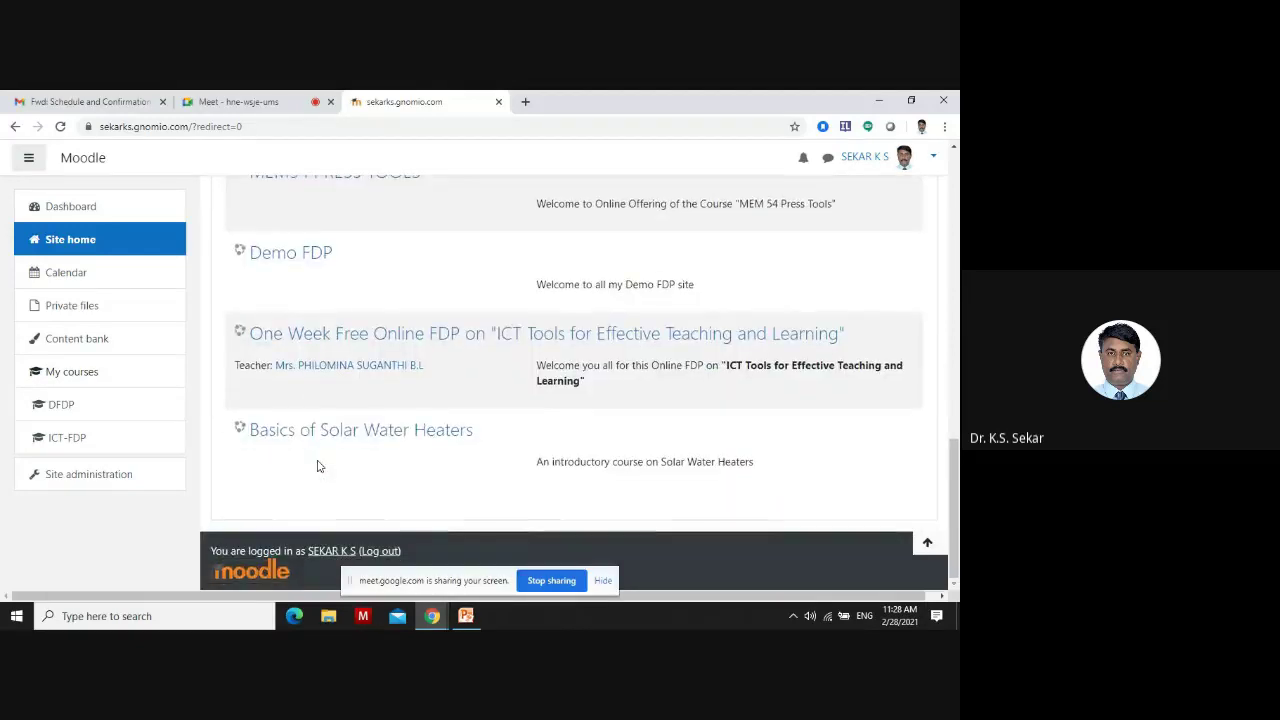
{"action": "scroll", "coordinate": [318, 466], "scroll_direction": "up", "scroll_amount": 15}
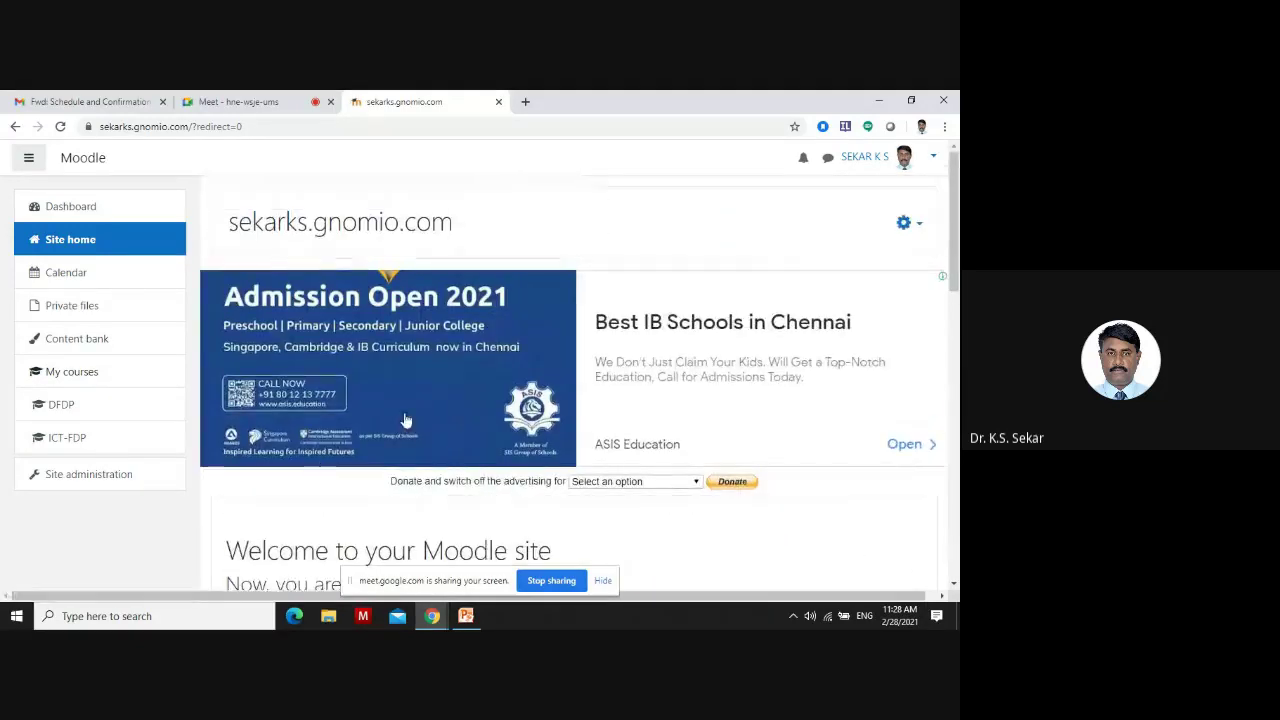
Turn editing on and off again for the site home and review the end of the course list
{"action": "left_click", "coordinate": [922, 231]}
{"action": "left_click", "coordinate": [887, 251]}
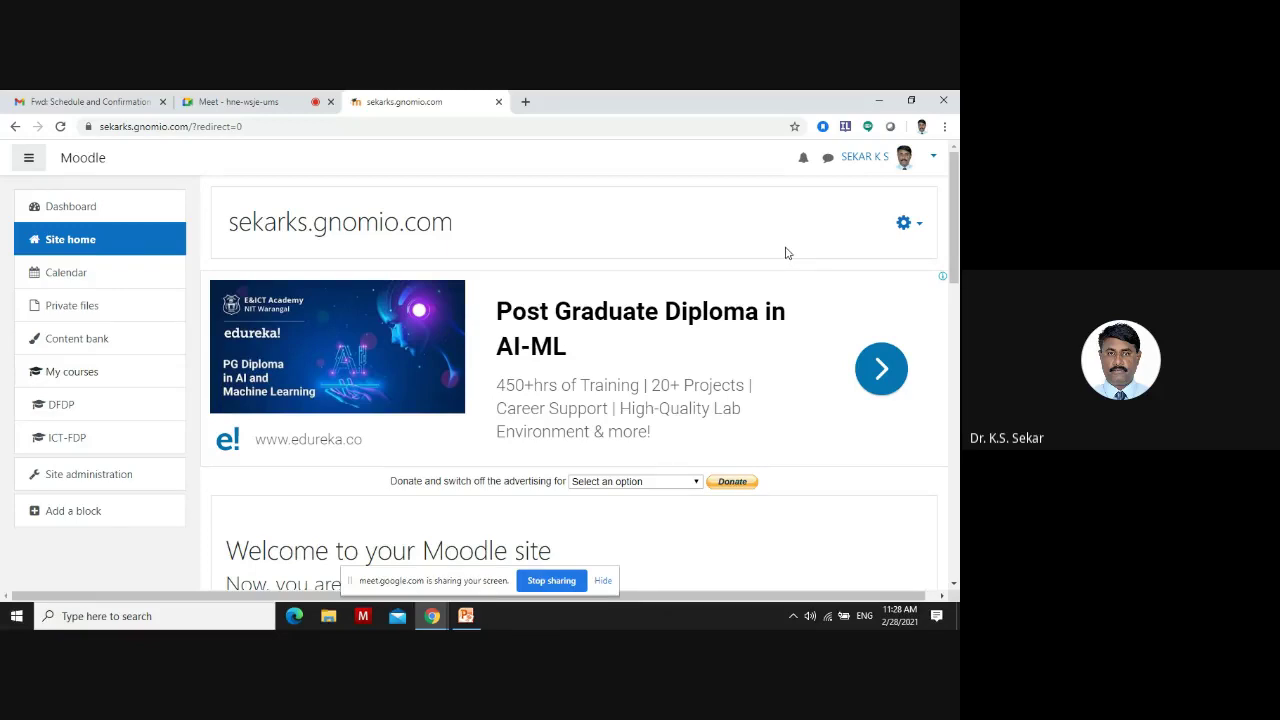
{"action": "left_click", "coordinate": [917, 226]}
{"action": "left_click", "coordinate": [893, 251]}
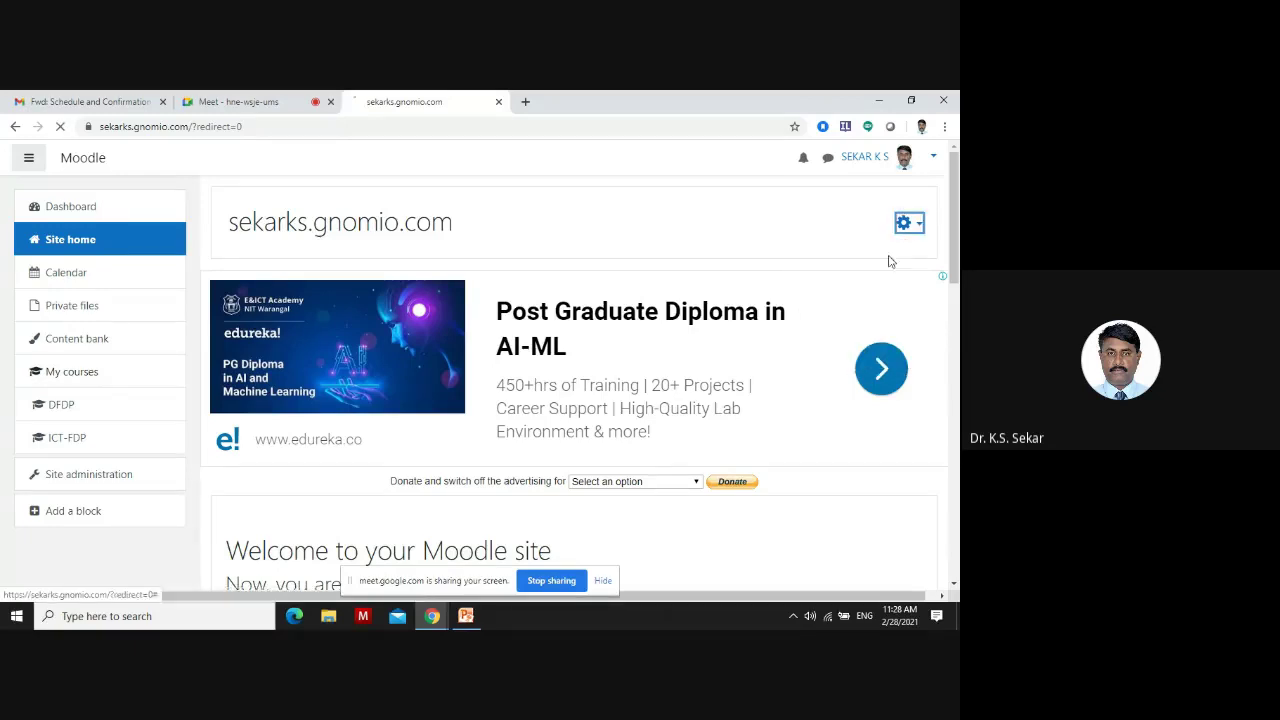
{"action": "scroll", "coordinate": [330, 418], "scroll_direction": "down", "scroll_amount": 1}
{"action": "scroll", "coordinate": [350, 420], "scroll_direction": "down", "scroll_amount": 10}
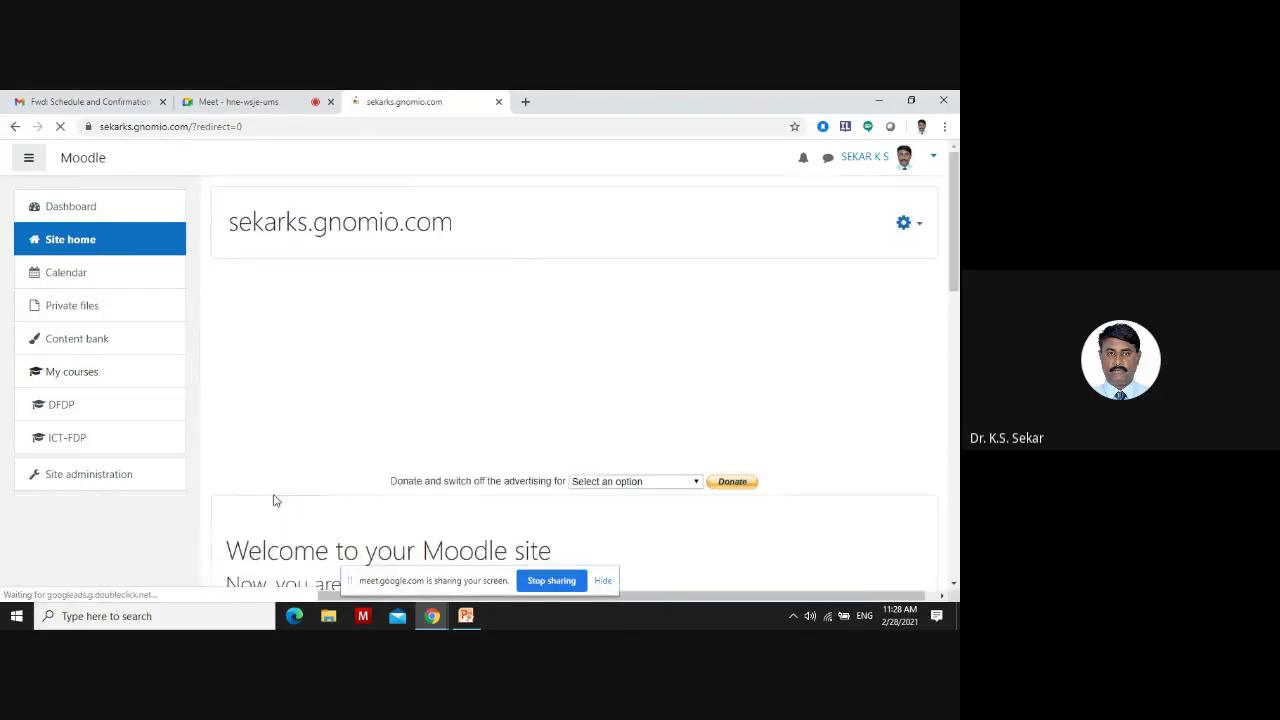
{"action": "scroll", "coordinate": [290, 495], "scroll_direction": "down", "scroll_amount": 5}
{"action": "scroll", "coordinate": [303, 488], "scroll_direction": "down", "scroll_amount": 4}
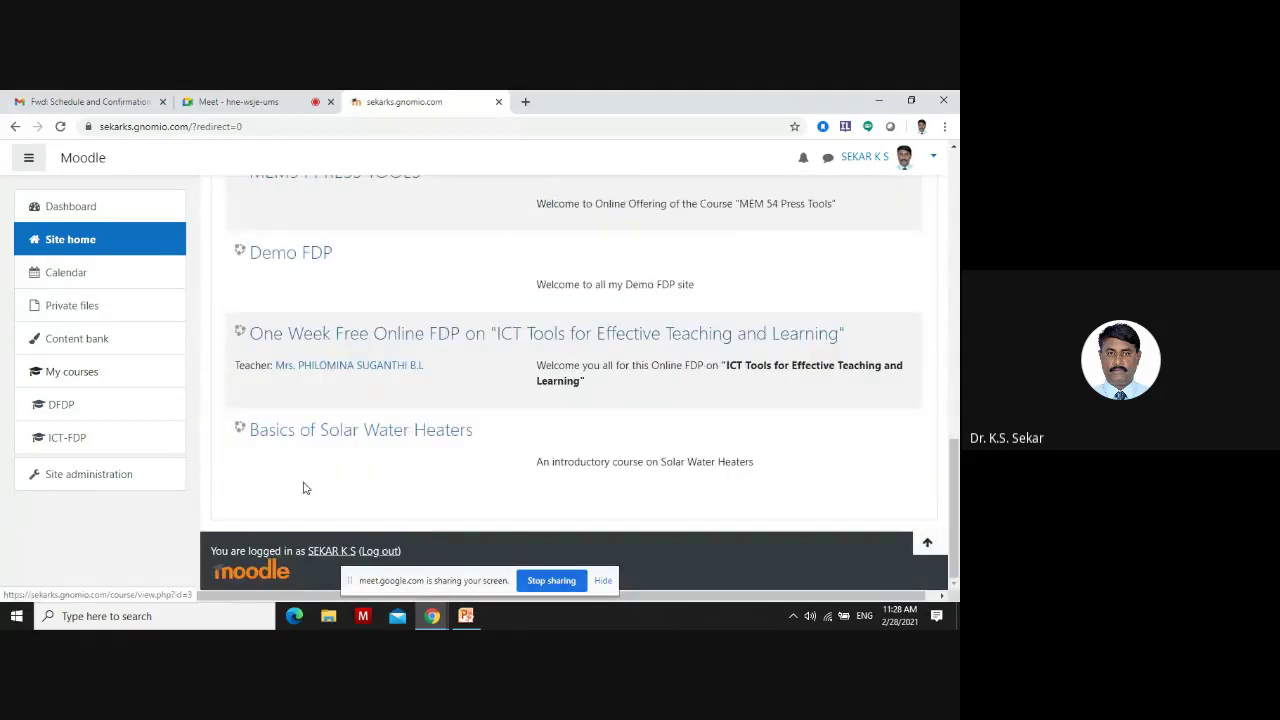
{"action": "scroll", "coordinate": [905, 295], "scroll_direction": "up", "scroll_amount": 15}
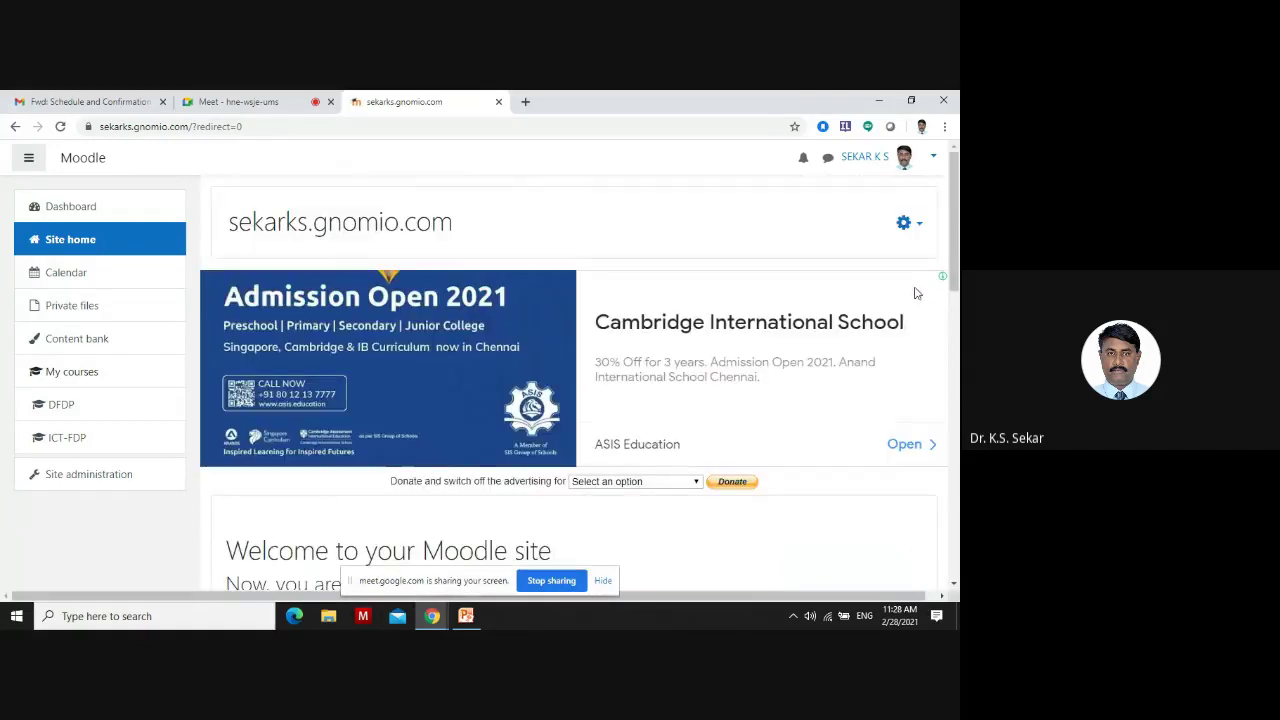
Turn editing on for the site home and open the form for adding a new course below the course list
{"action": "left_click", "coordinate": [920, 228]}
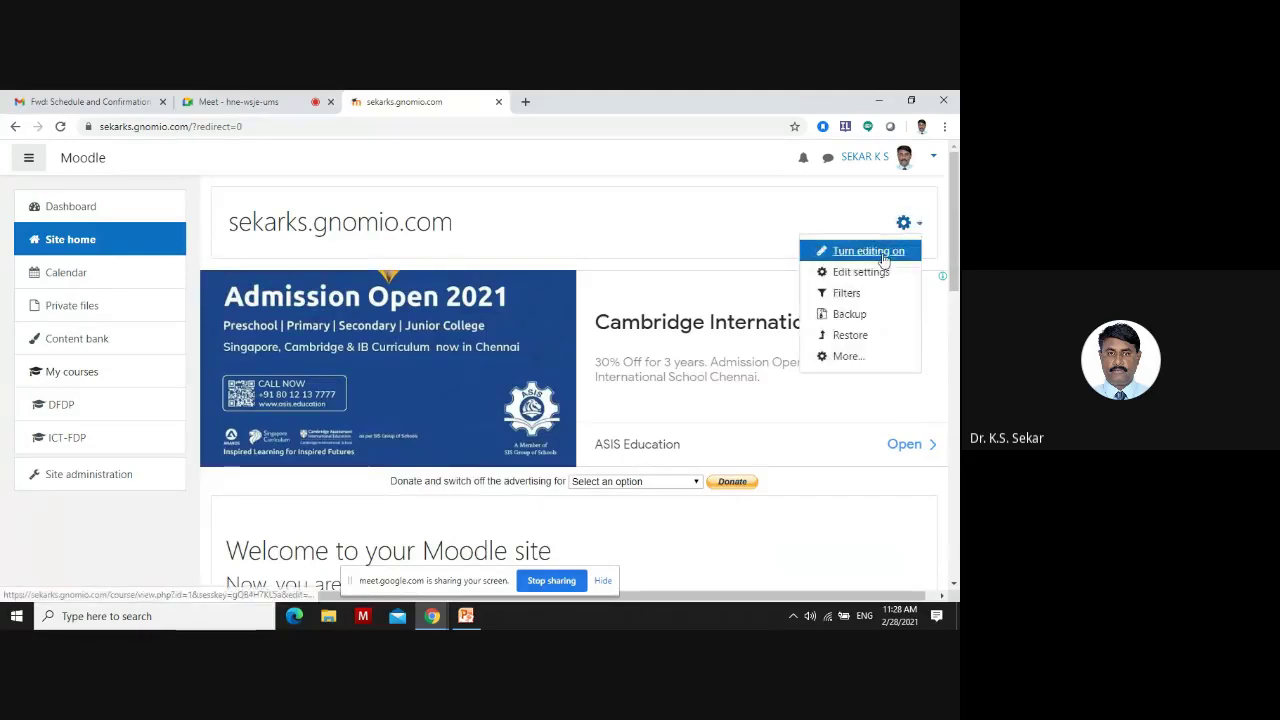
{"action": "left_click", "coordinate": [880, 249]}
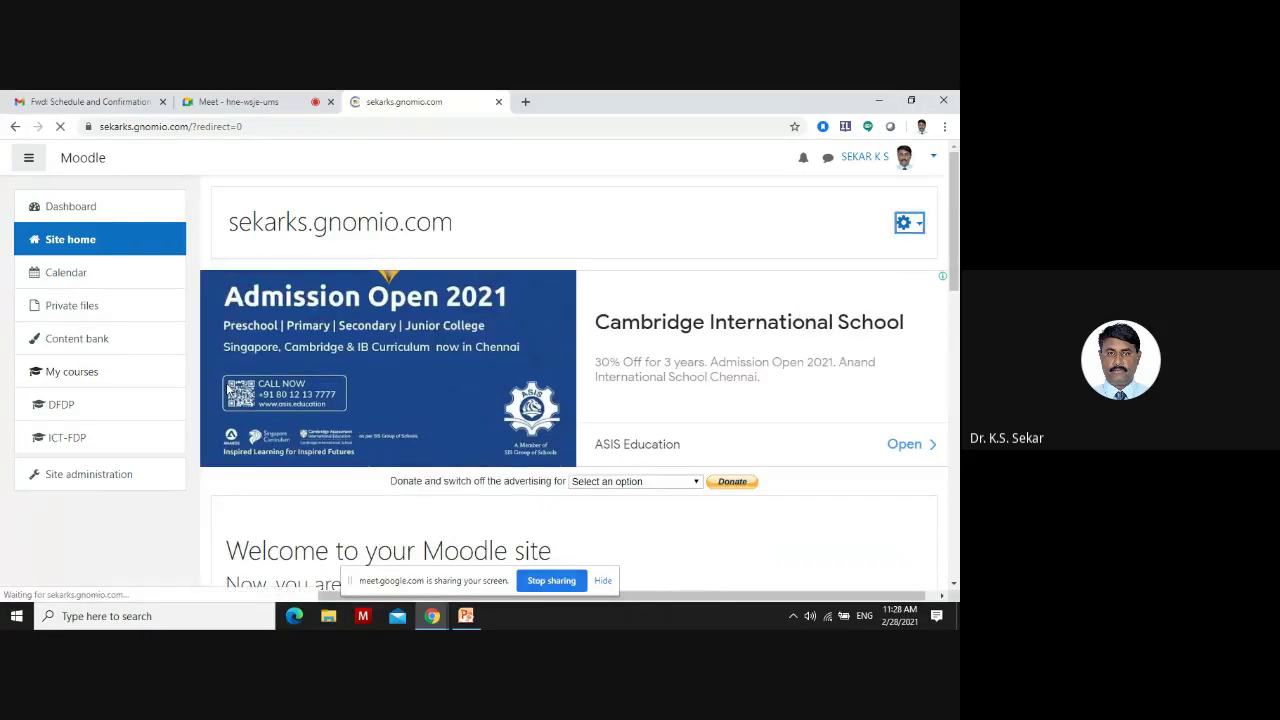
{"action": "scroll", "coordinate": [228, 388], "scroll_direction": "down", "scroll_amount": 5}
{"action": "scroll", "coordinate": [233, 388], "scroll_direction": "down", "scroll_amount": 3}
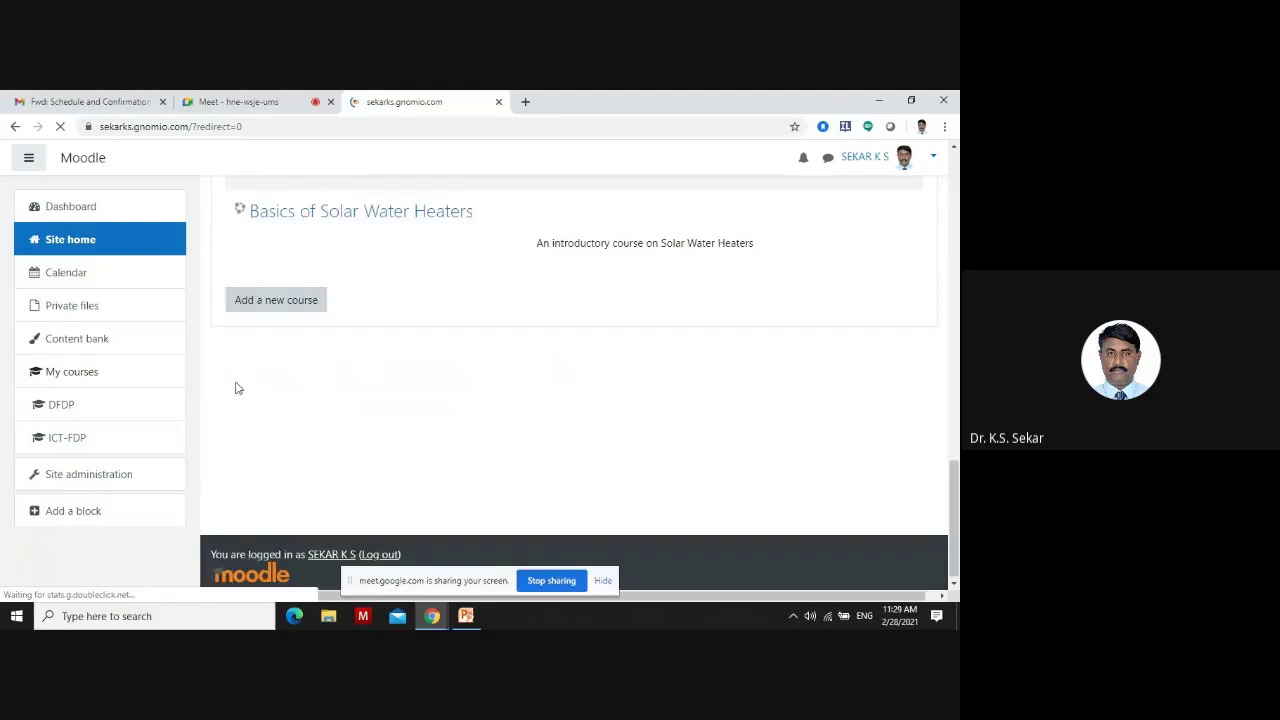
{"action": "left_click", "coordinate": [272, 492]}
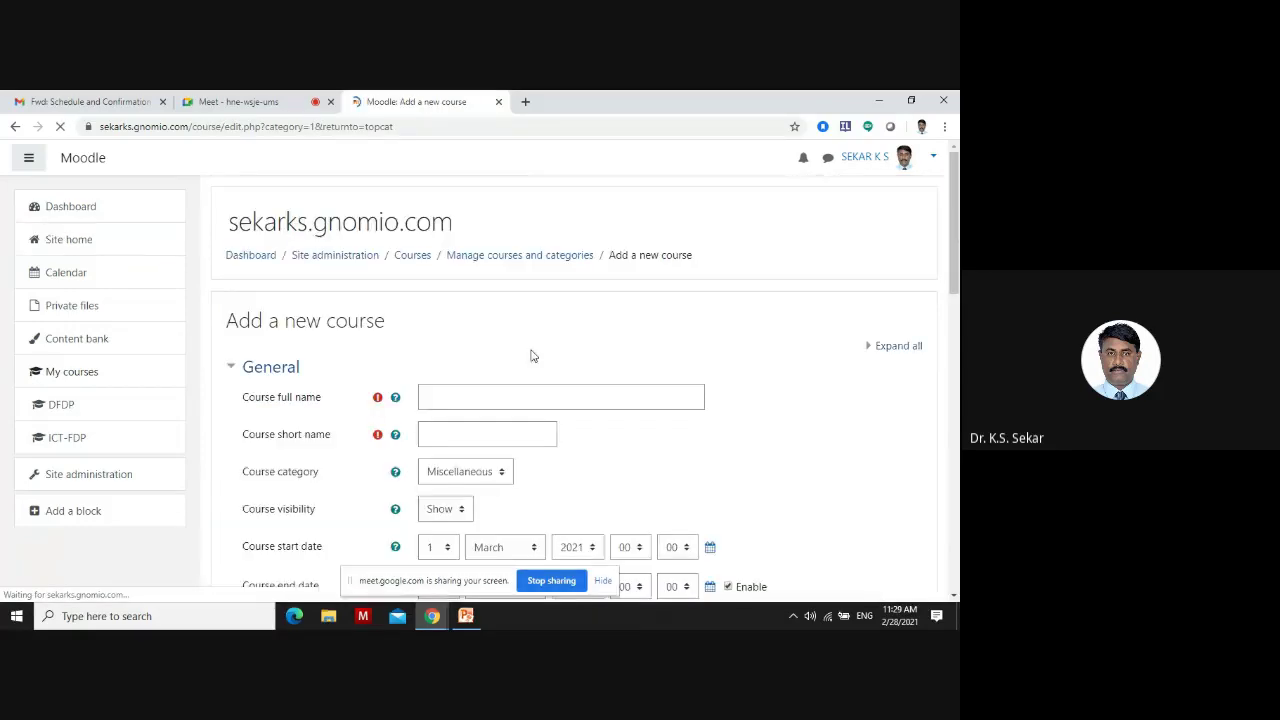
Enter "Blended Learning" as the course full name and "BL" as the course short name
{"action": "left_click", "coordinate": [437, 400]}
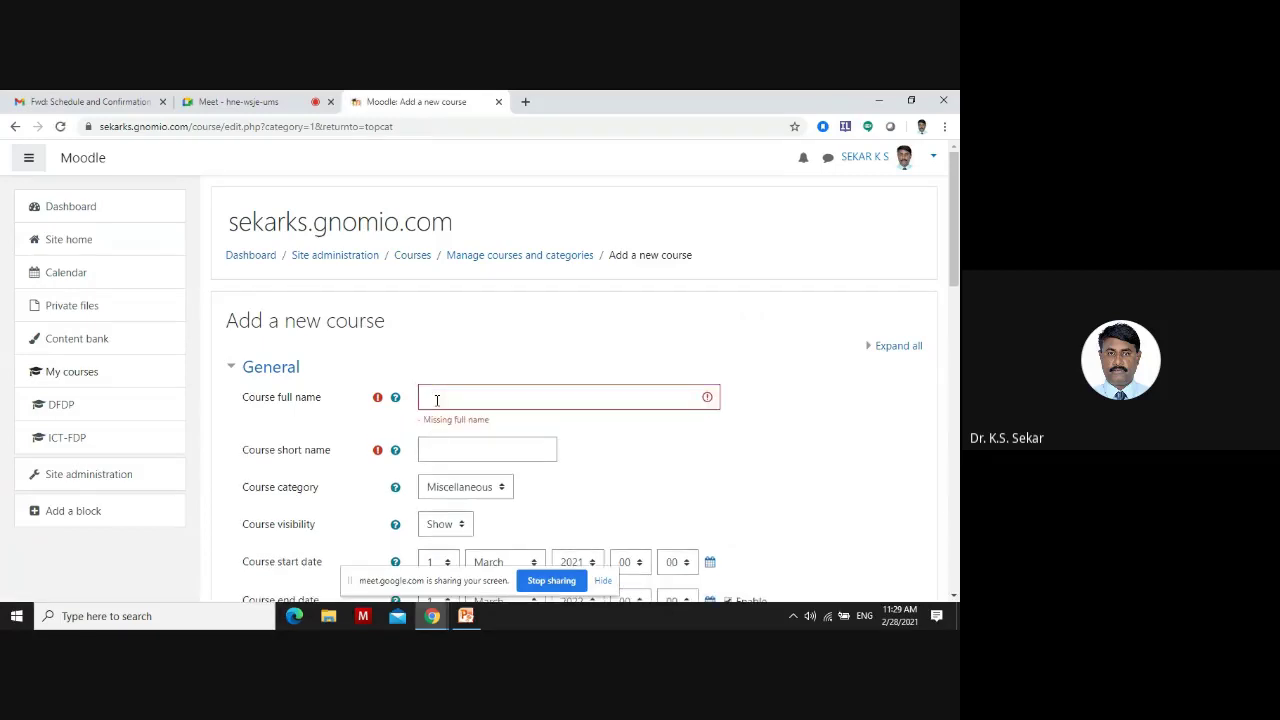
{"action": "left_click", "coordinate": [437, 399]}
{"action": "type", "text": "B.Te"}
{"action": "type", "text": "nde"}
{"action": "type", "text": "d "}
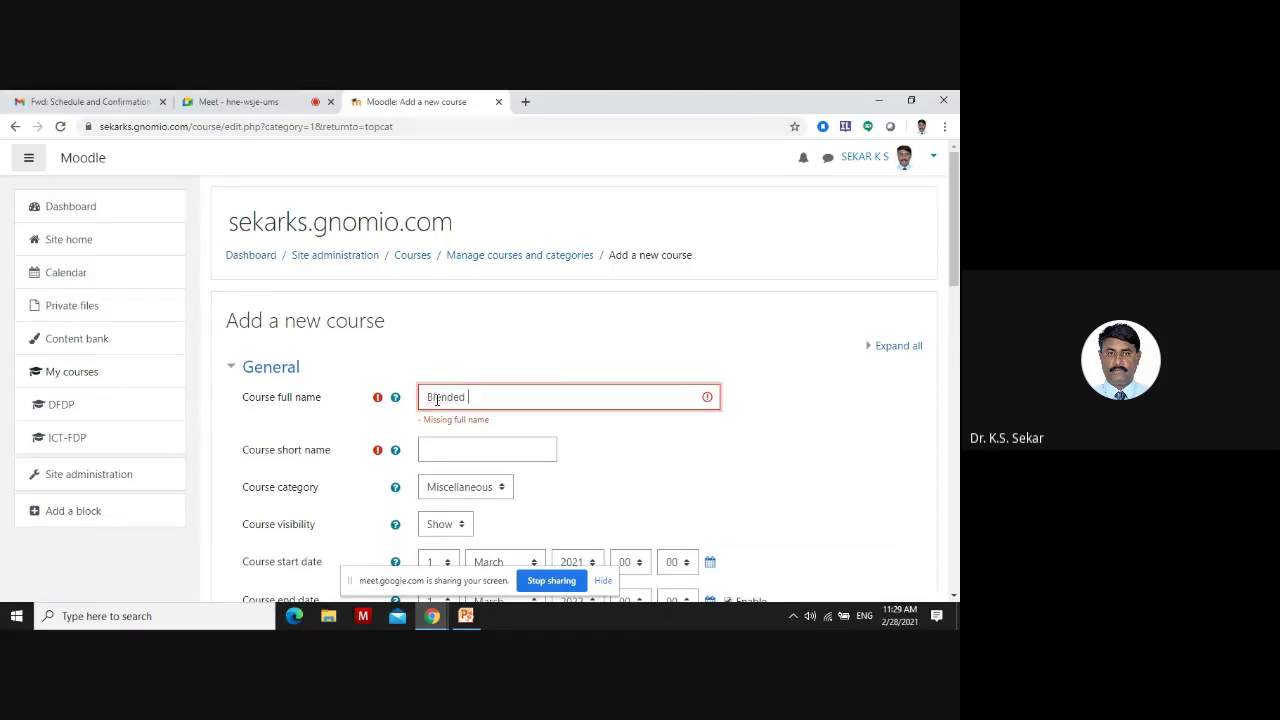
{"action": "type", "text": "Learning"}
{"action": "left_click", "coordinate": [503, 447]}
{"action": "type", "text": "BL"}
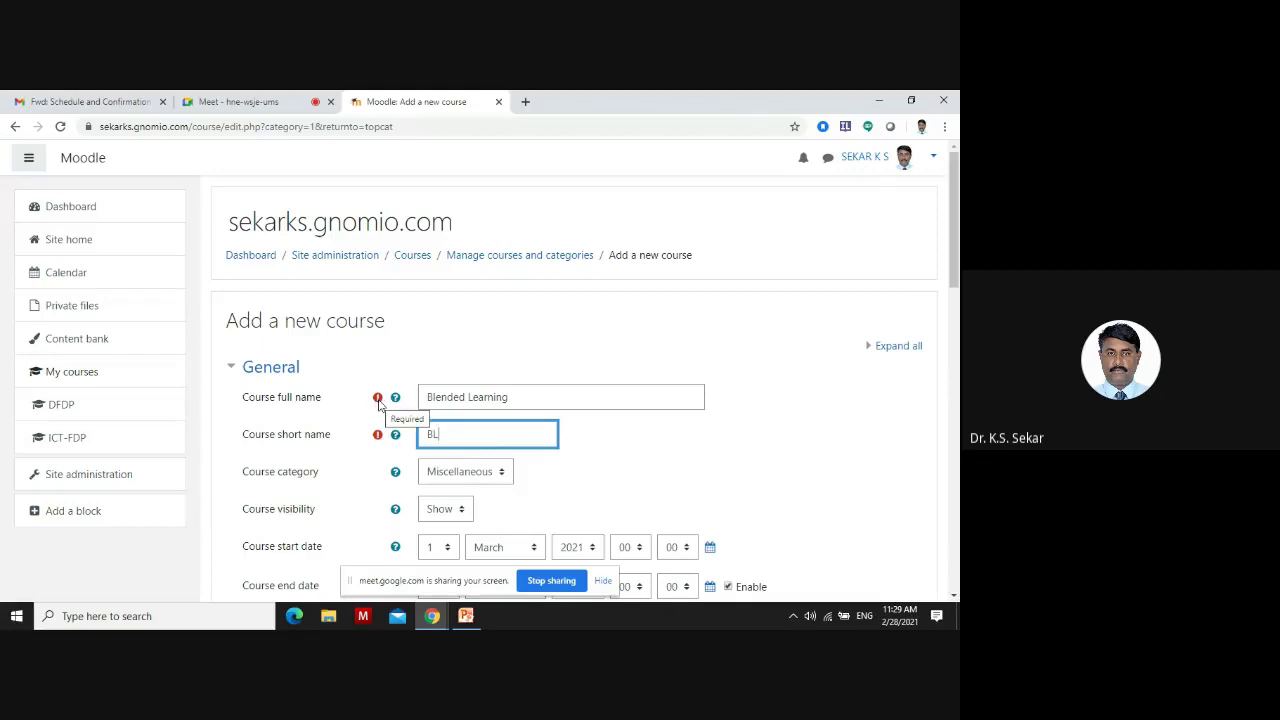
Expand the new course's format settings and set the format to Weekly format
{"action": "scroll", "coordinate": [480, 480], "scroll_direction": "down", "scroll_amount": 2}
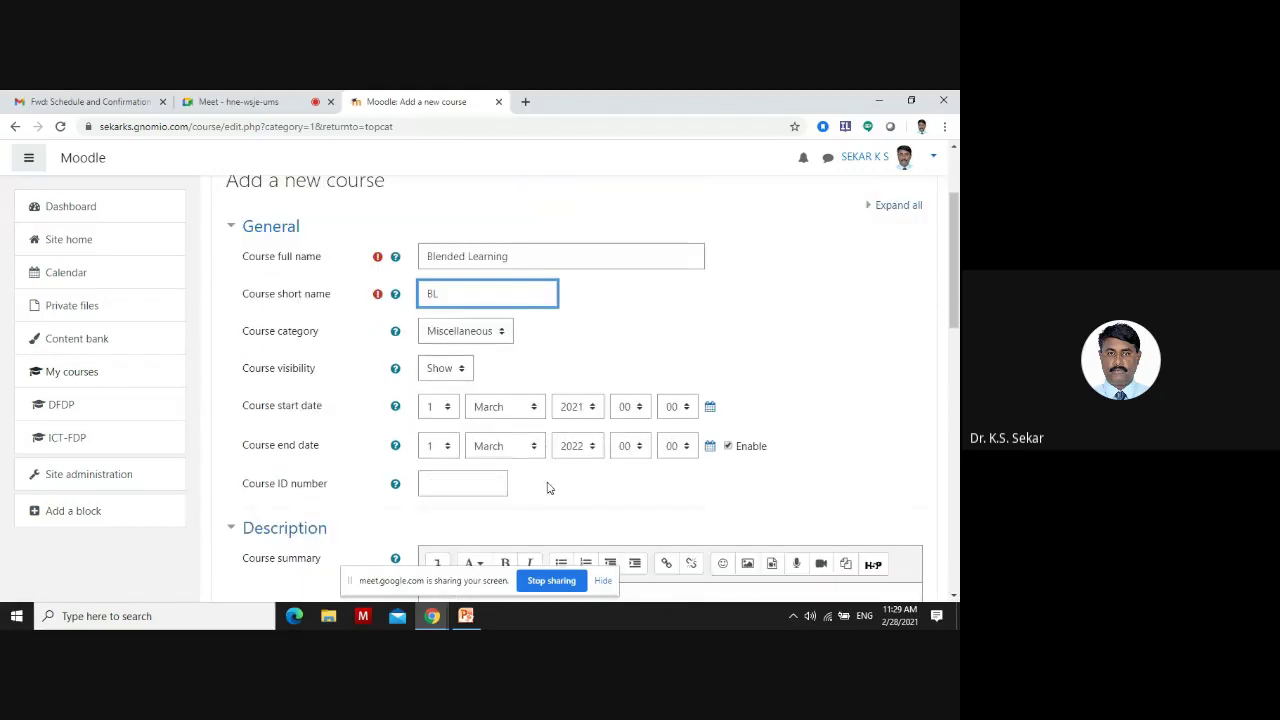
{"action": "scroll", "coordinate": [548, 485], "scroll_direction": "down", "scroll_amount": 2}
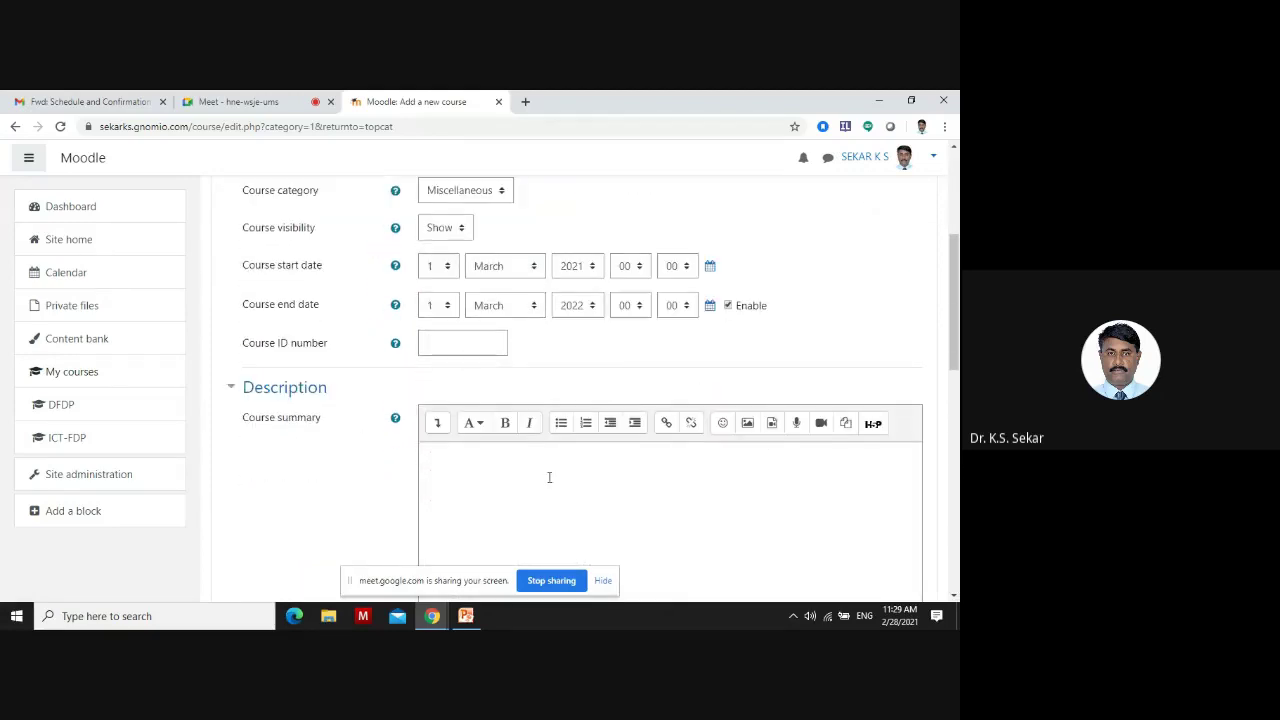
{"action": "scroll", "coordinate": [553, 458], "scroll_direction": "down", "scroll_amount": 10}
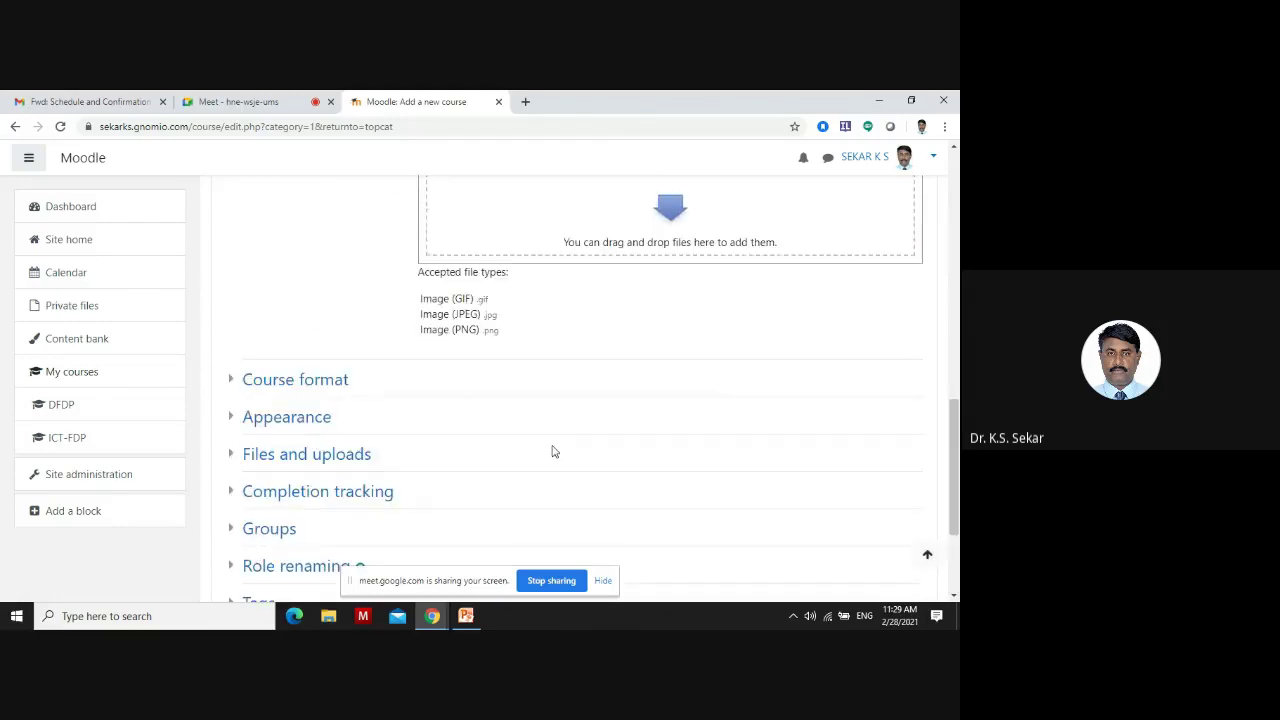
{"action": "scroll", "coordinate": [553, 452], "scroll_direction": "down", "scroll_amount": 3}
{"action": "left_click", "coordinate": [320, 205]}
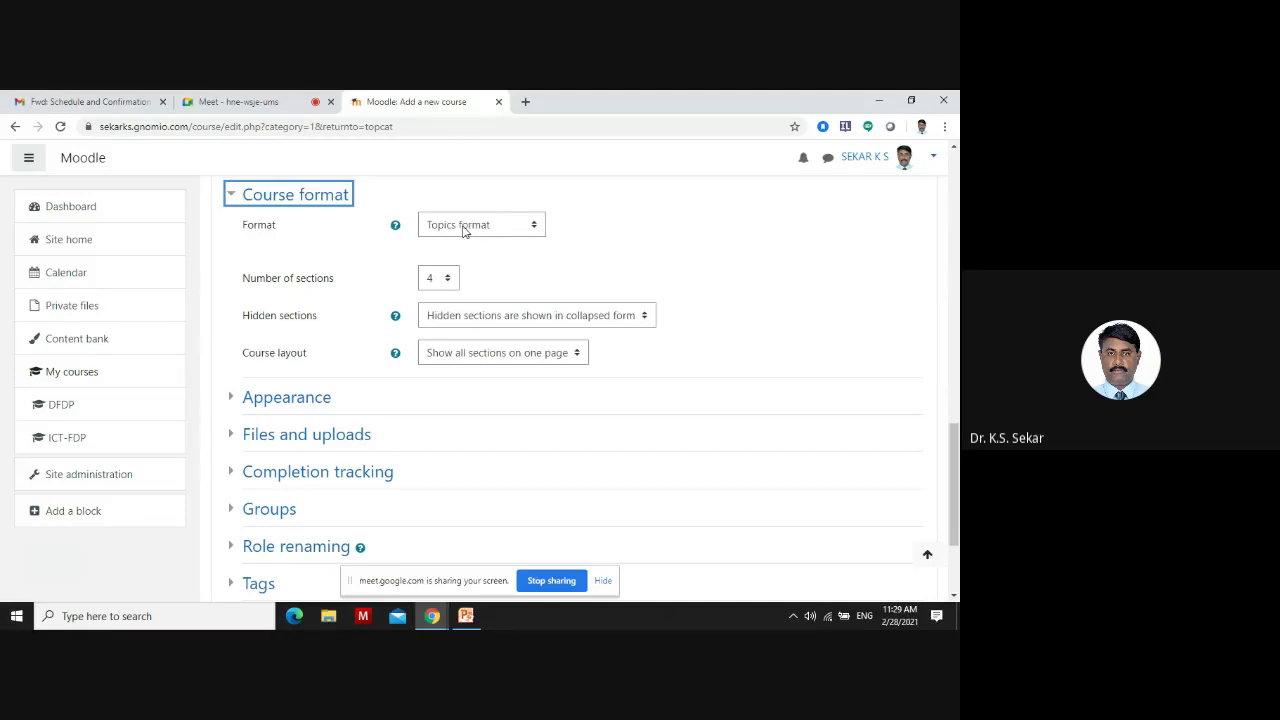
{"action": "left_click", "coordinate": [463, 230]}
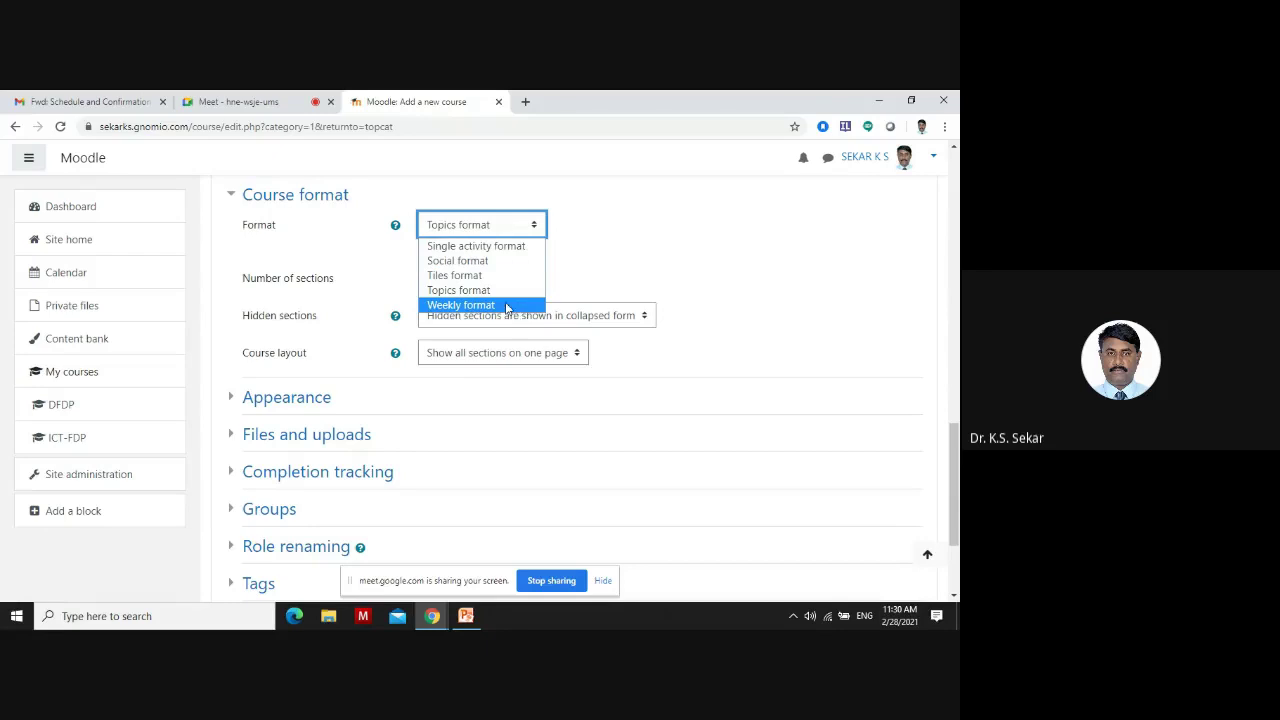
{"action": "key", "text": "Return"}
Save and display the new course, and look over its participants page
{"action": "scroll", "coordinate": [631, 477], "scroll_direction": "down", "scroll_amount": 3}
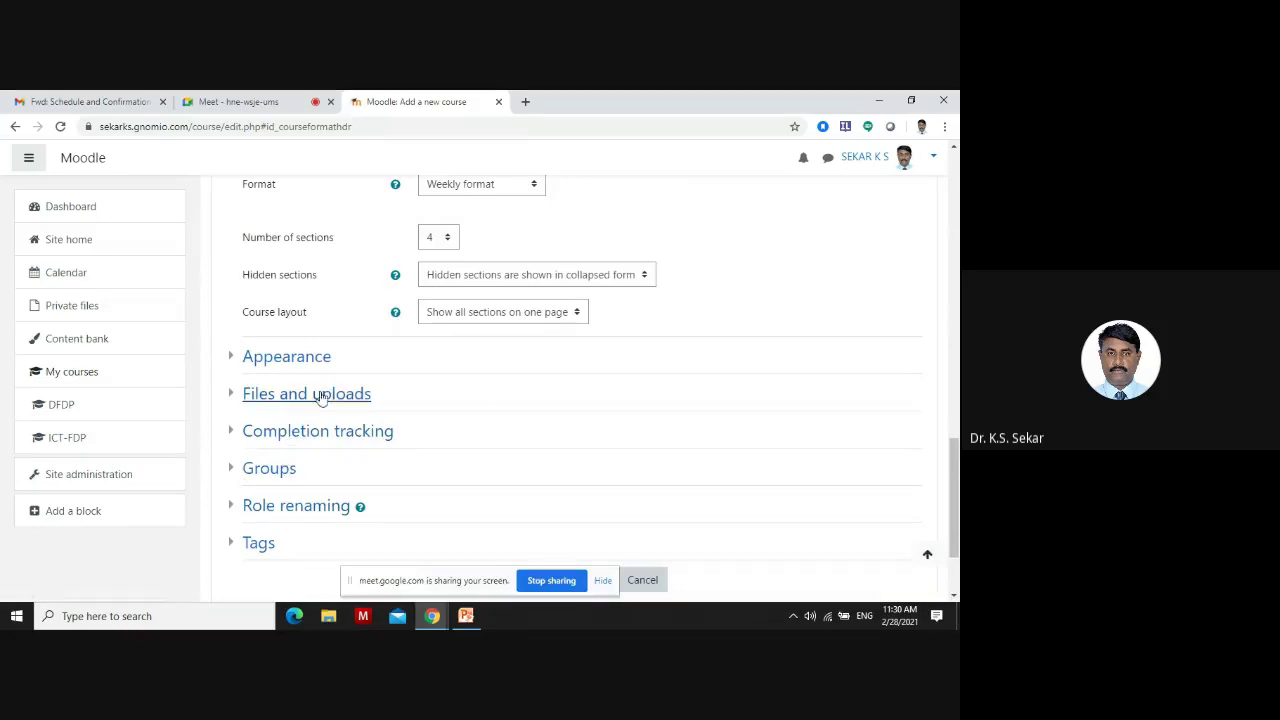
{"action": "scroll", "coordinate": [493, 382], "scroll_direction": "down", "scroll_amount": 2}
{"action": "left_click", "coordinate": [563, 460]}
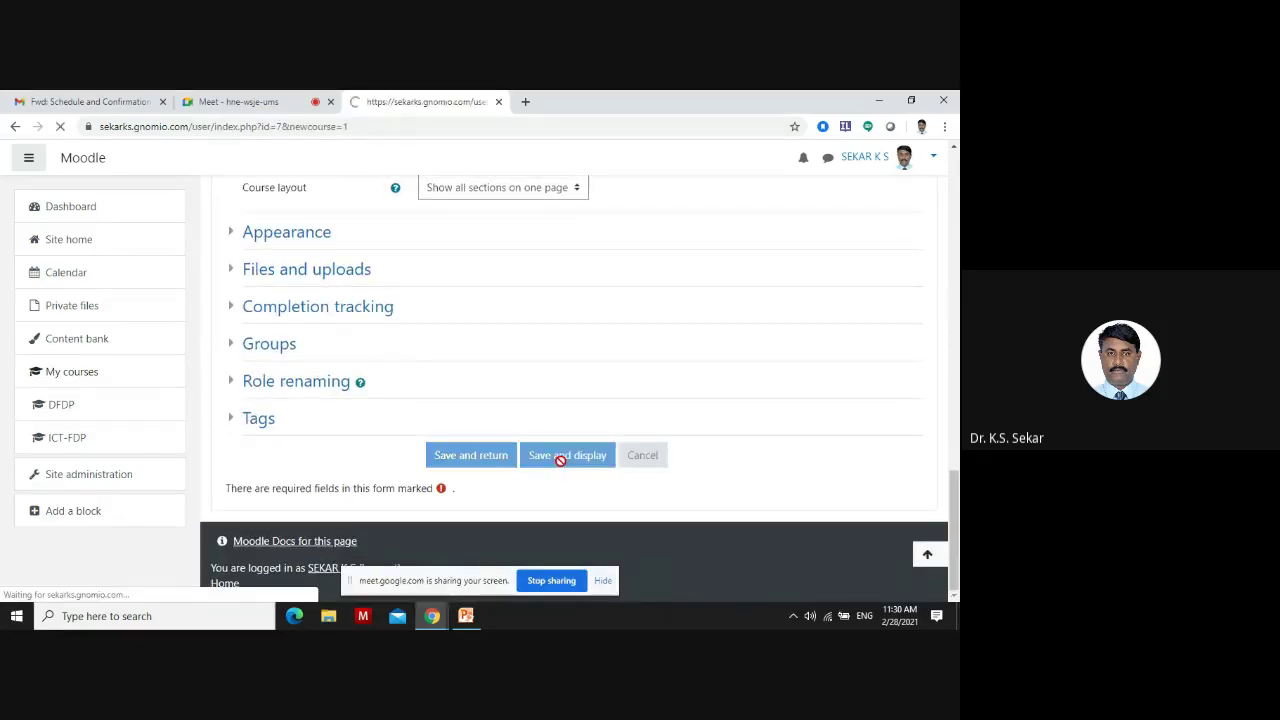
{"action": "scroll", "coordinate": [558, 452], "scroll_direction": "down", "scroll_amount": 5}
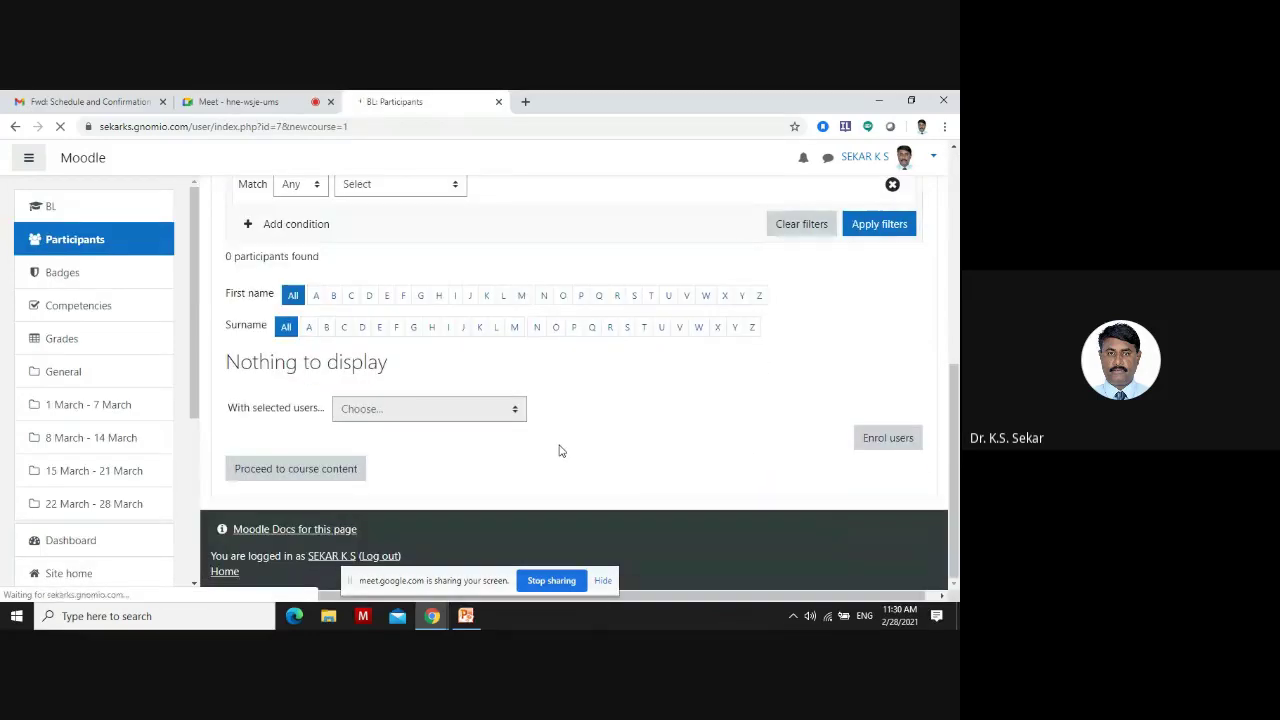
{"action": "scroll", "coordinate": [763, 394], "scroll_direction": "up", "scroll_amount": 2}
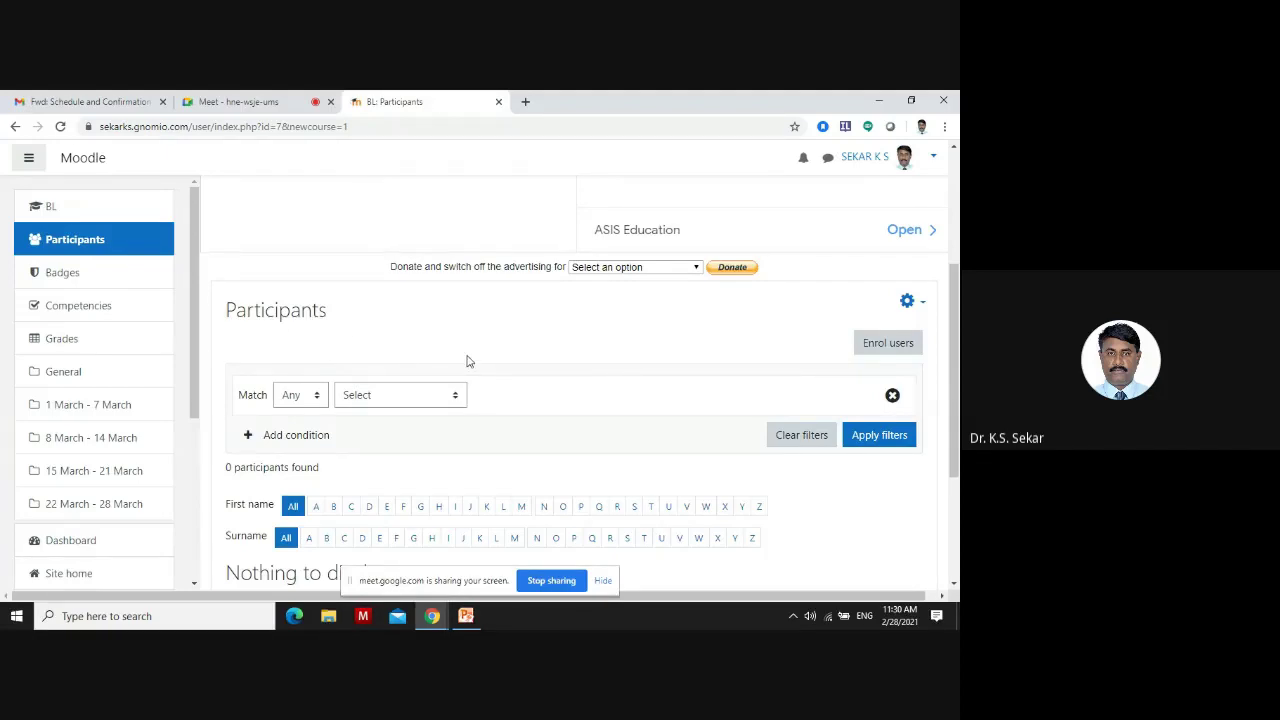
{"action": "scroll", "coordinate": [420, 357], "scroll_direction": "down", "scroll_amount": 2}
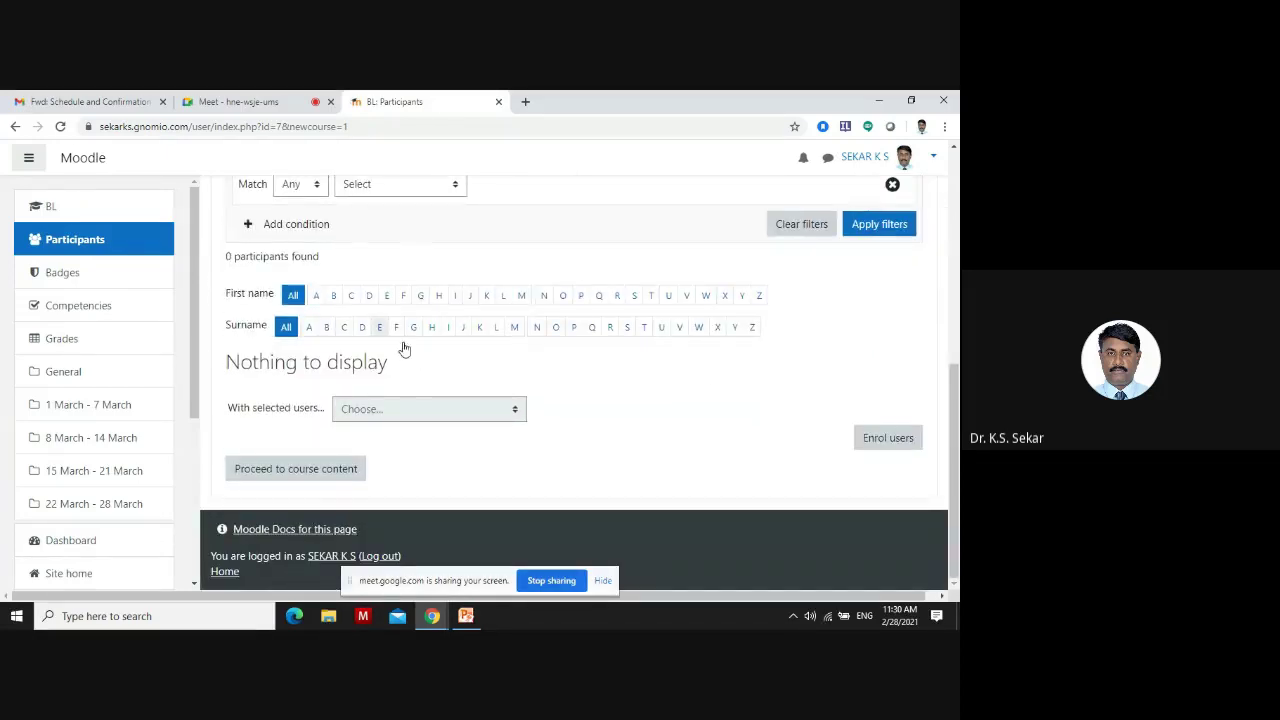
Switch to PowerPoint, start the slide show from the current MoodleCloud slide and advance to the Gnomio site creation slide
{"action": "mouse_move", "coordinate": [432, 615]}
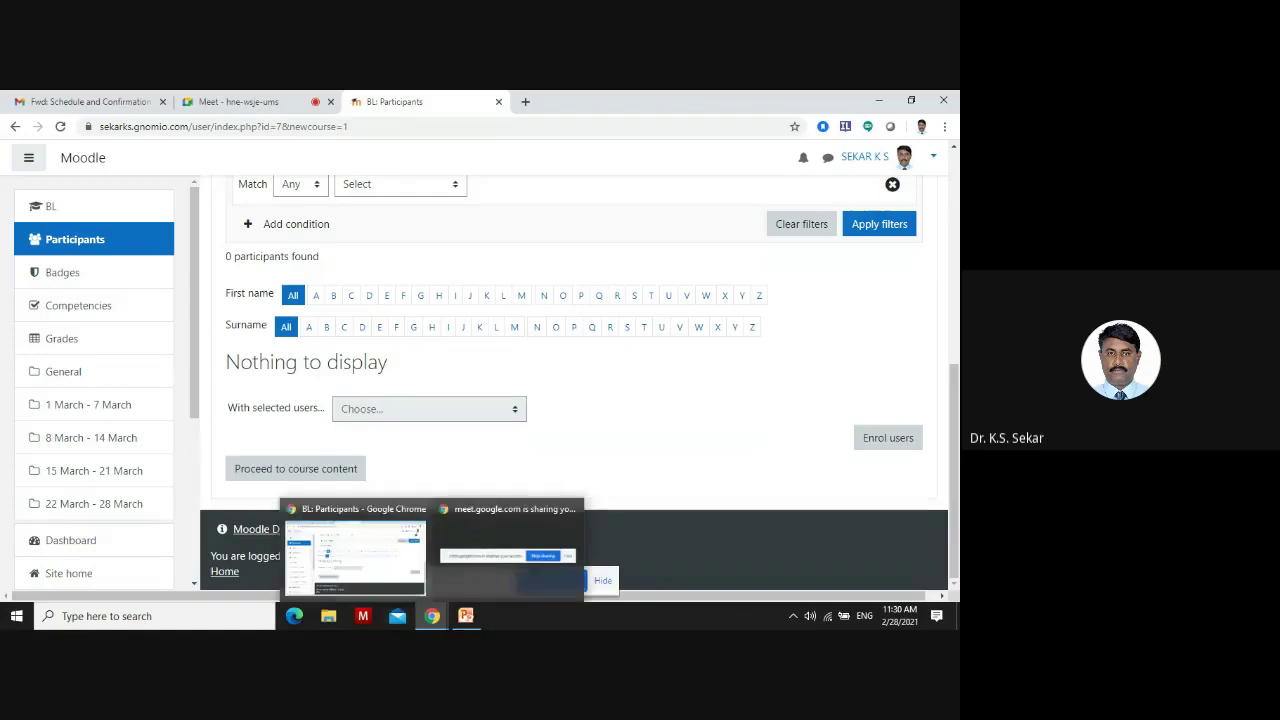
{"action": "left_click", "coordinate": [468, 620]}
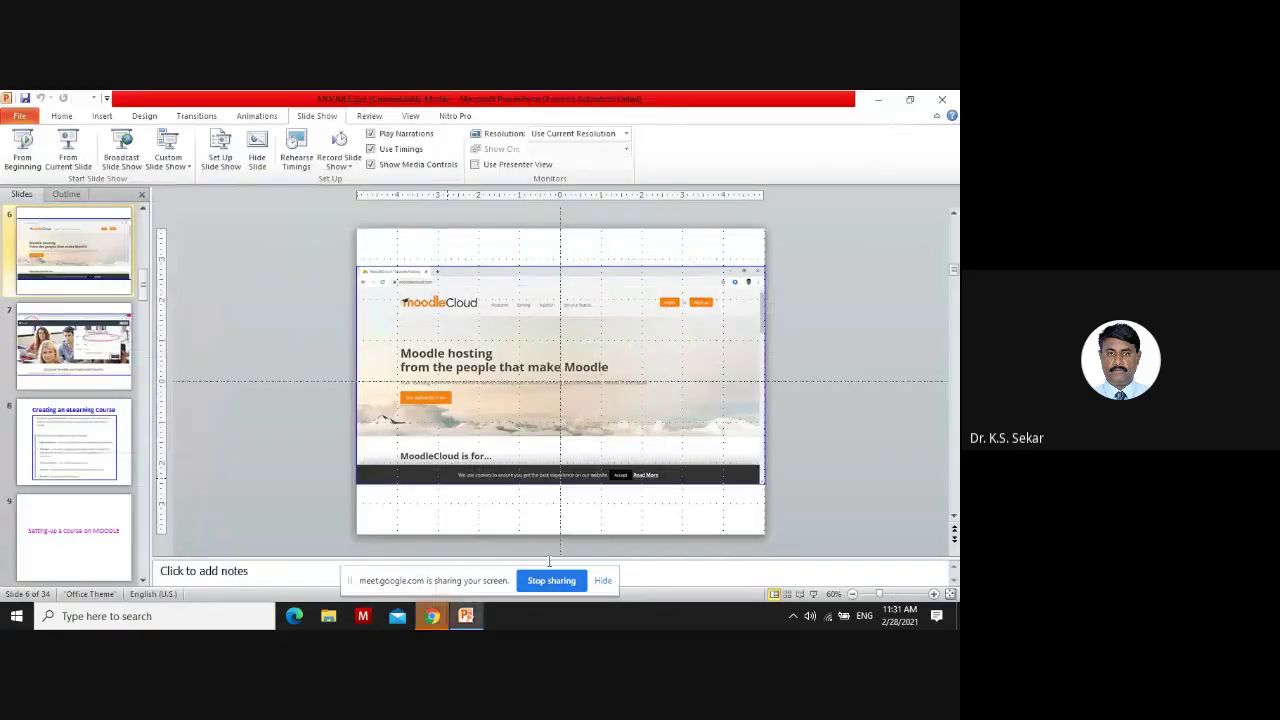
{"action": "left_click", "coordinate": [68, 158]}
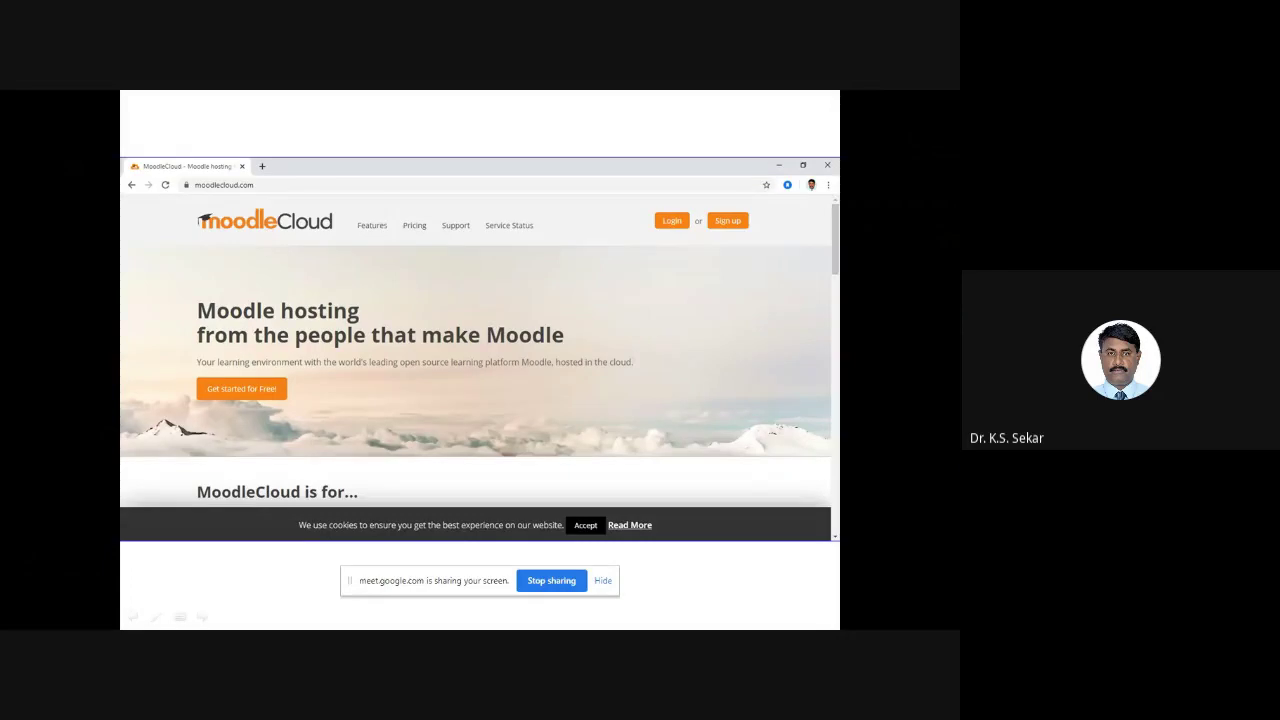
{"action": "key", "text": "Right"}
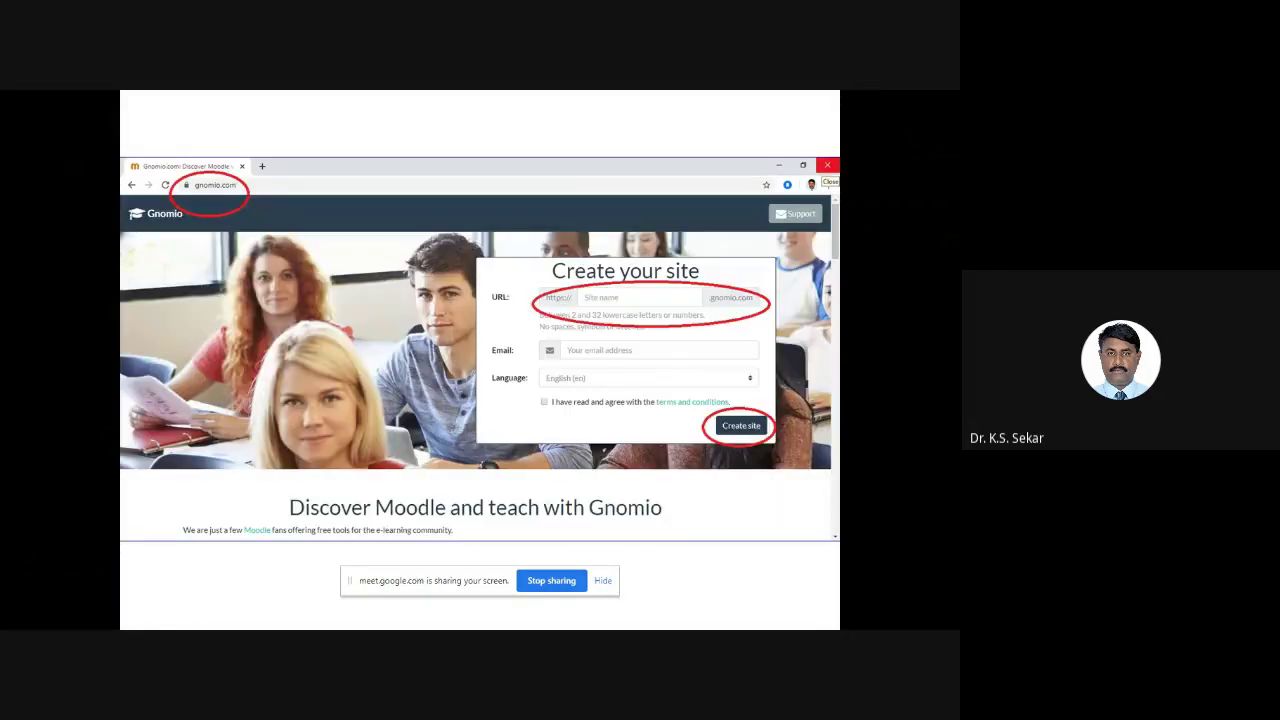
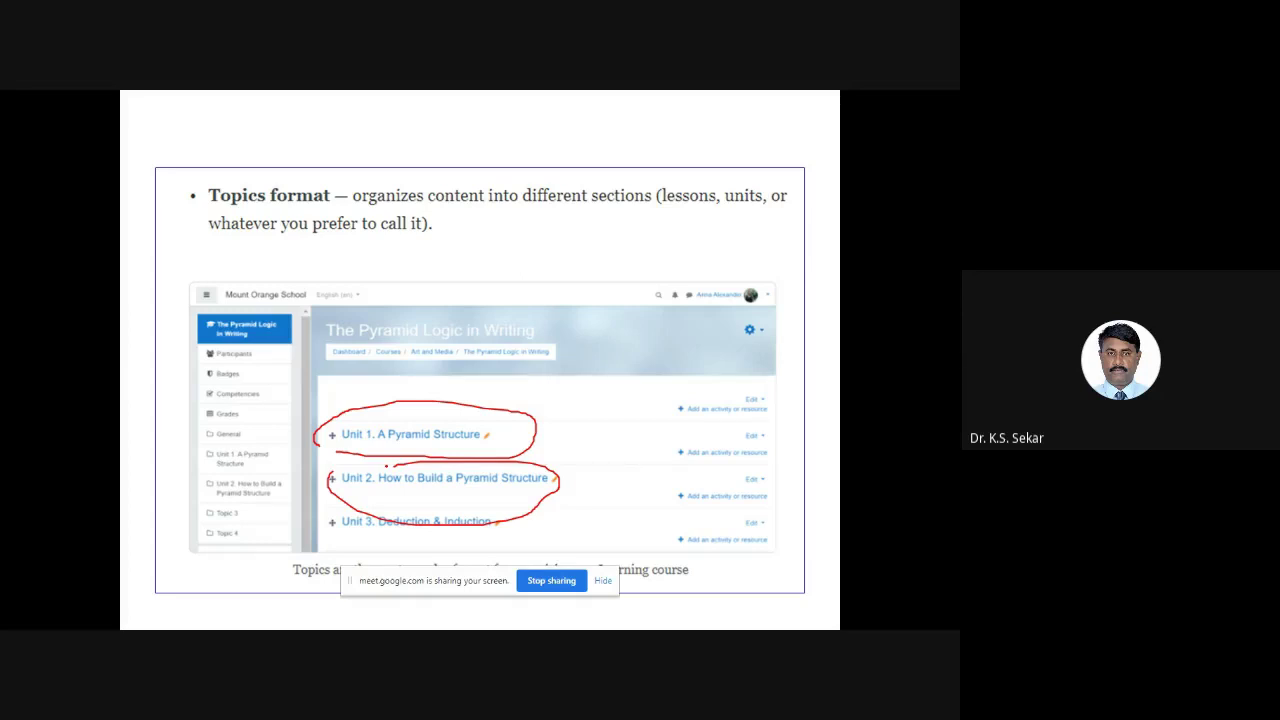
Advance to the Weekly format slide and circle the 5 December - 11 December and 12 December - 18 December sections in red ink
{"action": "key", "text": "Right"}
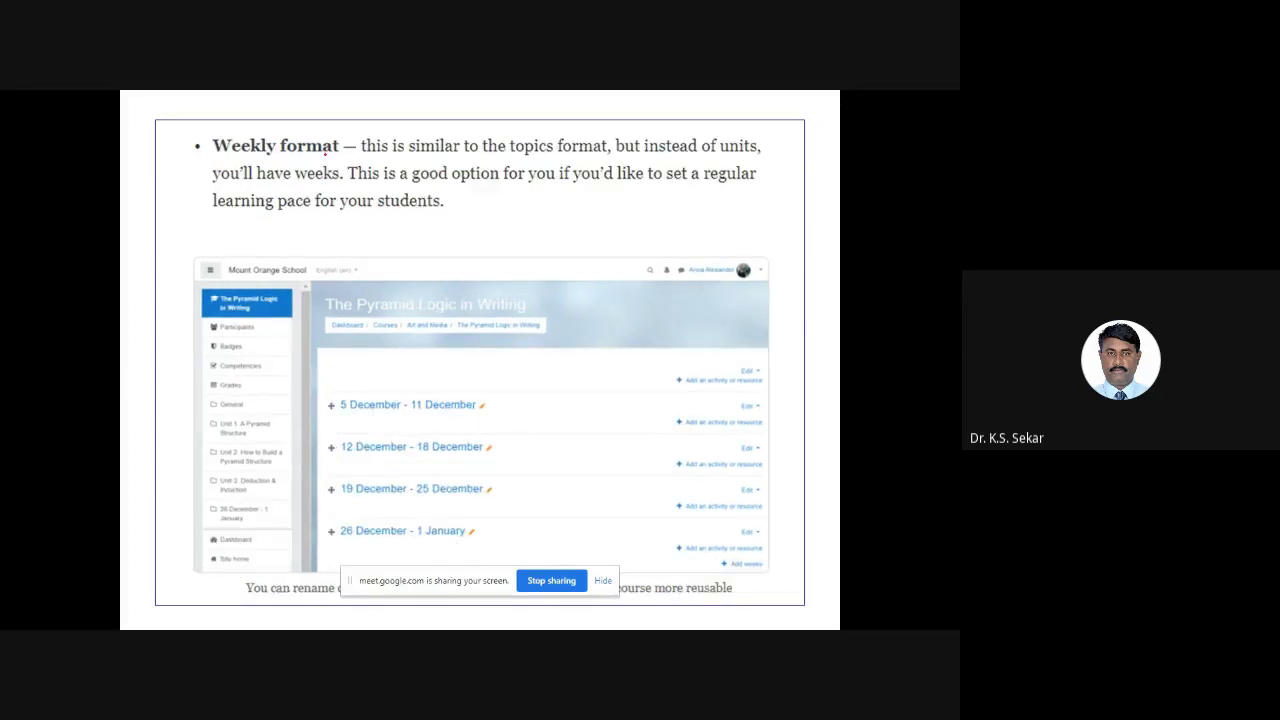
{"action": "mouse_move", "coordinate": [347, 418]}
{"action": "left_mouse_down"}
{"action": "mouse_move", "coordinate": [336, 420]}
{"action": "mouse_move", "coordinate": [478, 428]}
{"action": "mouse_move", "coordinate": [385, 388]}
{"action": "mouse_move", "coordinate": [322, 406]}
{"action": "mouse_move", "coordinate": [336, 437]}
{"action": "mouse_move", "coordinate": [512, 466]}
{"action": "mouse_move", "coordinate": [462, 433]}
{"action": "mouse_move", "coordinate": [383, 433]}
{"action": "left_mouse_up"}
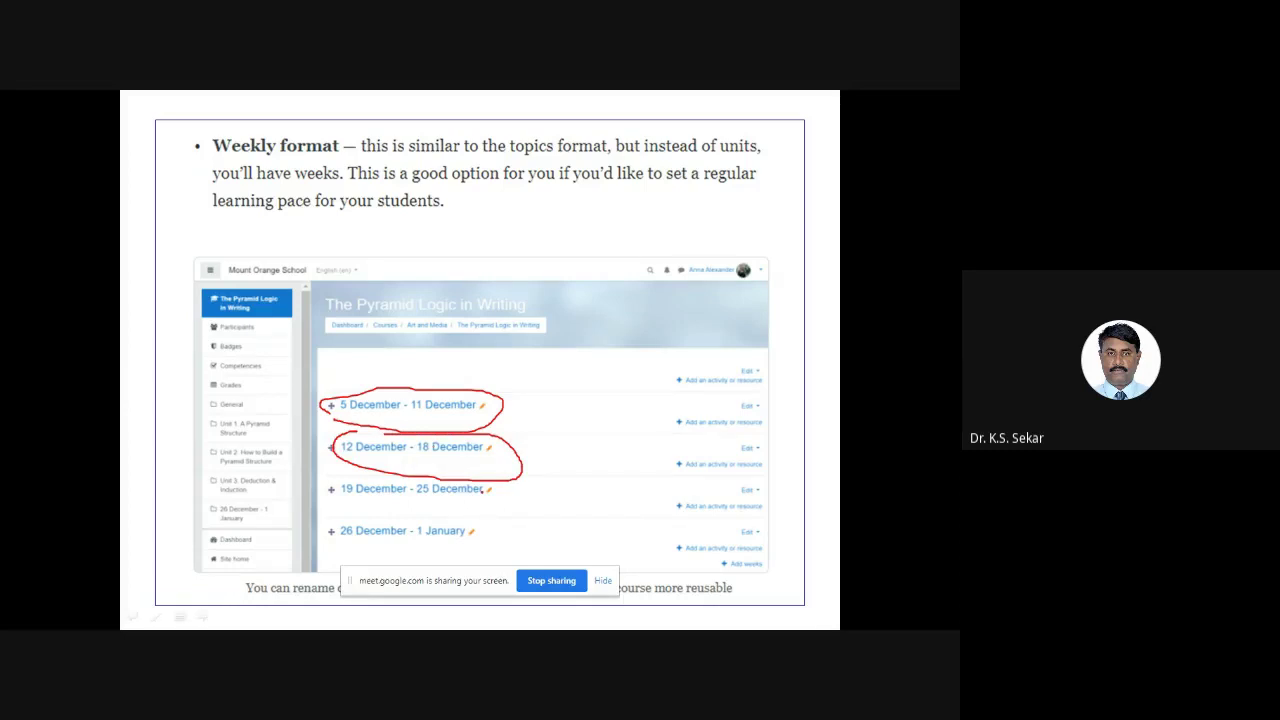
Advance past the Social format slide to Adding Activities & Resources, and end the slide show, discarding the ink annotations
{"action": "key", "text": "Right"}
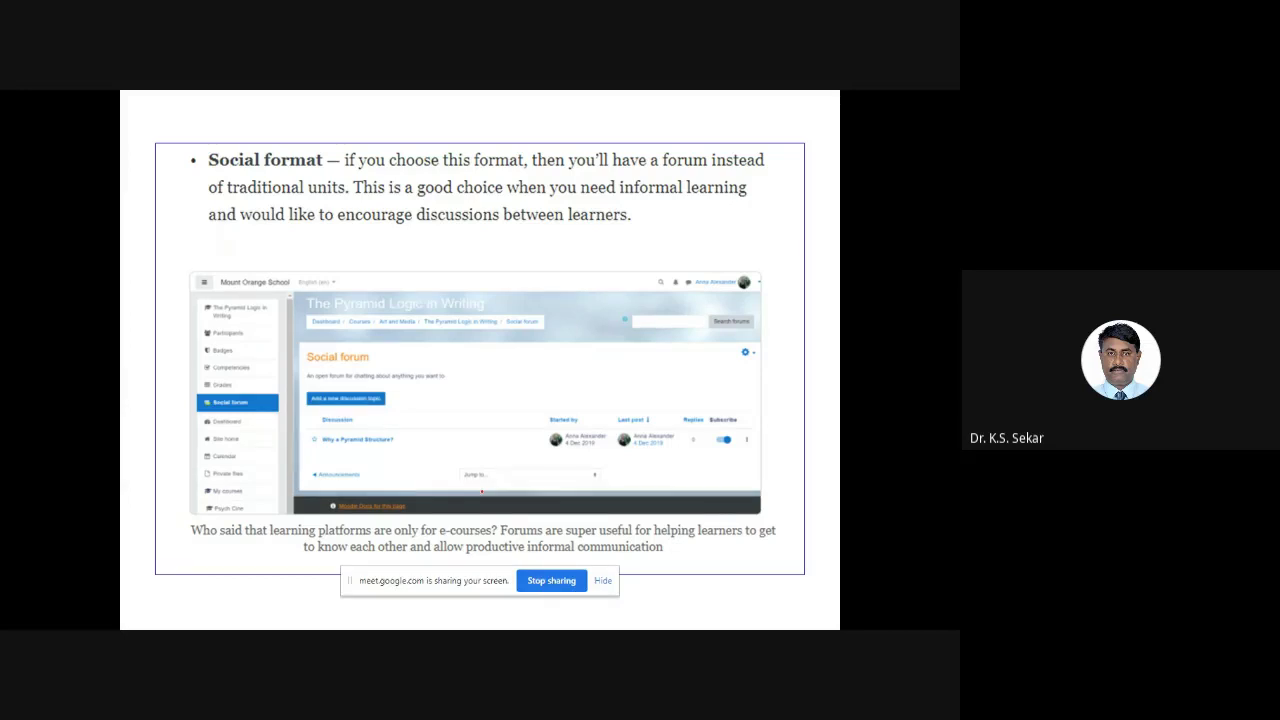
{"action": "key", "text": "Right"}
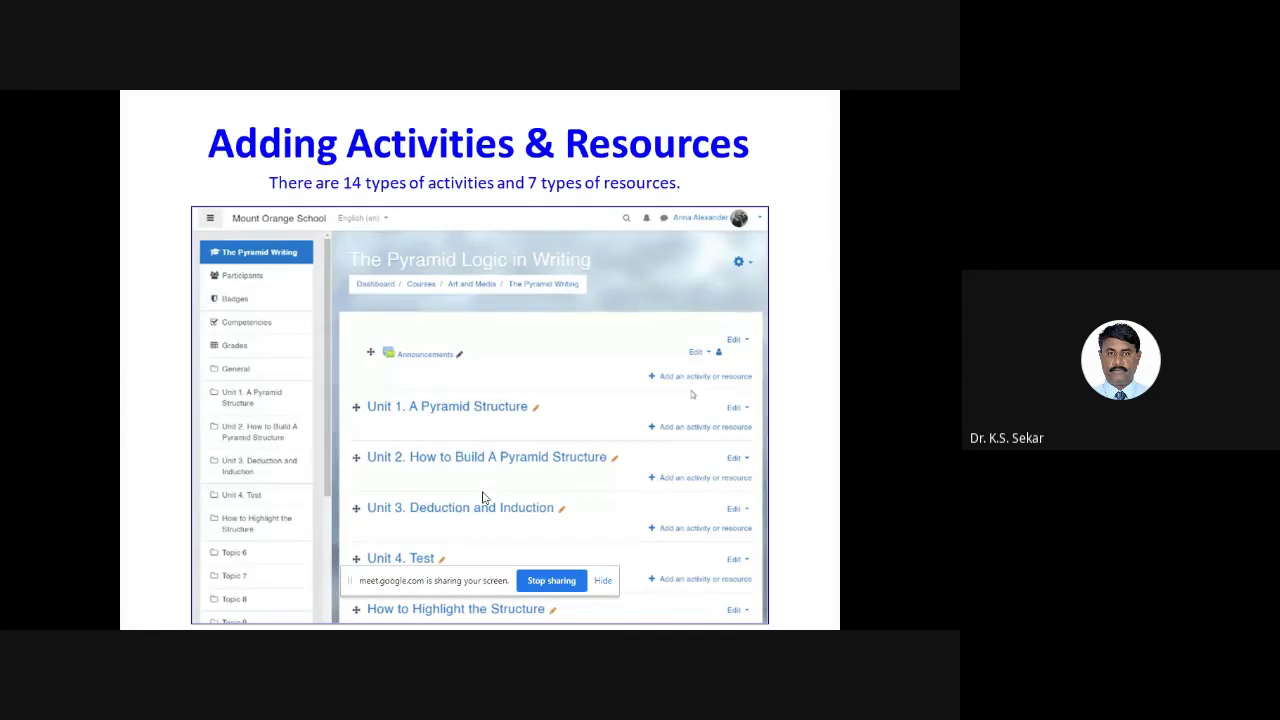
{"action": "key", "text": "Escape"}
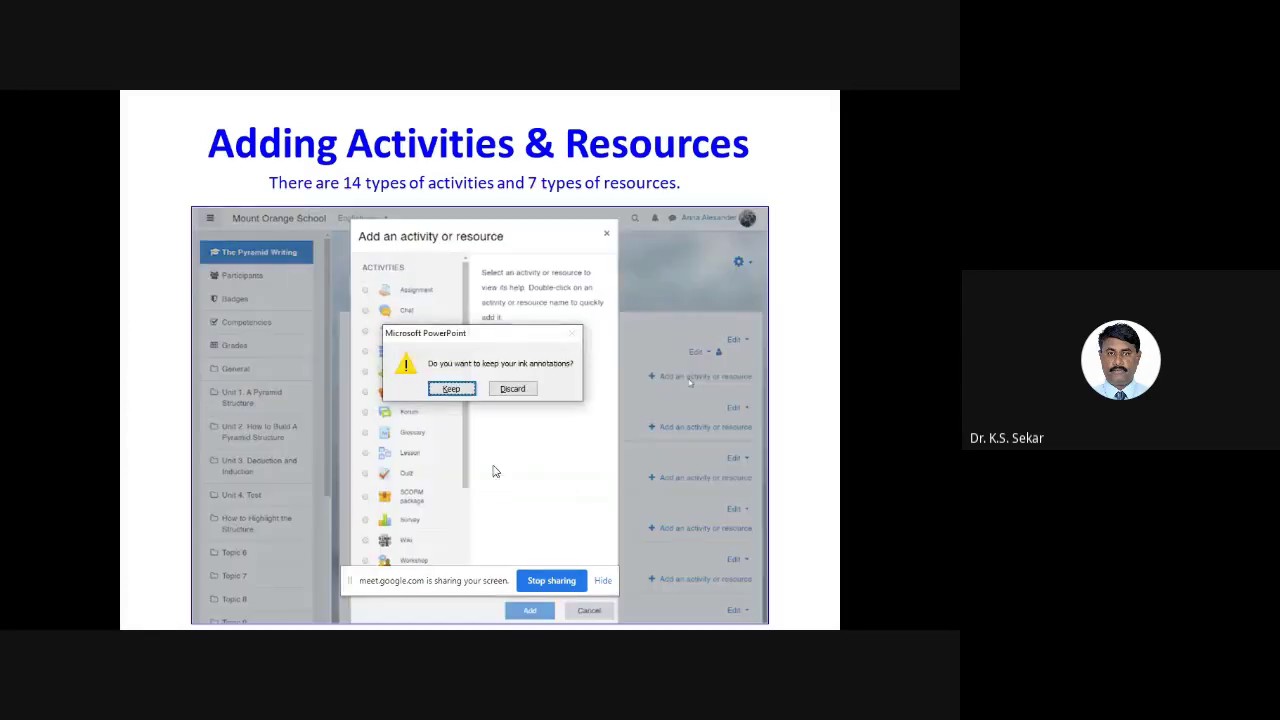
{"action": "left_click", "coordinate": [512, 389]}
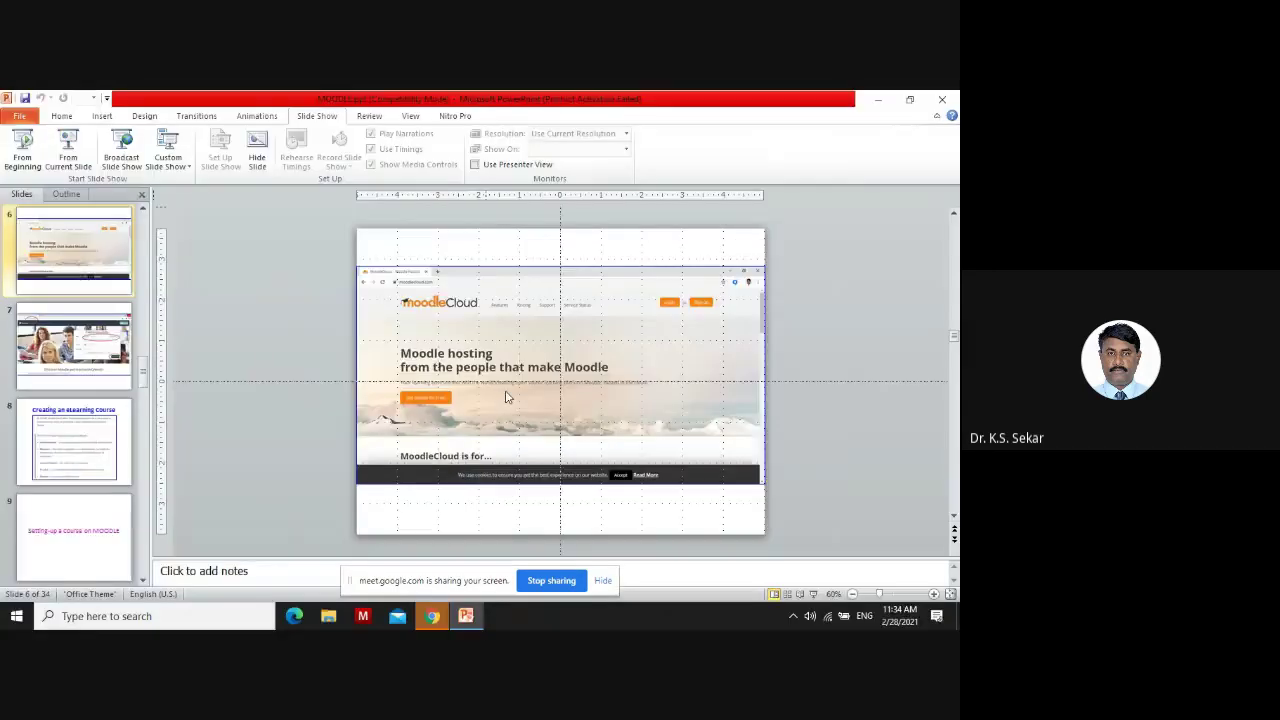
Switch to Chrome, open the General section of the Blended Learning course and look over its weekly sections
{"action": "mouse_move", "coordinate": [432, 614]}
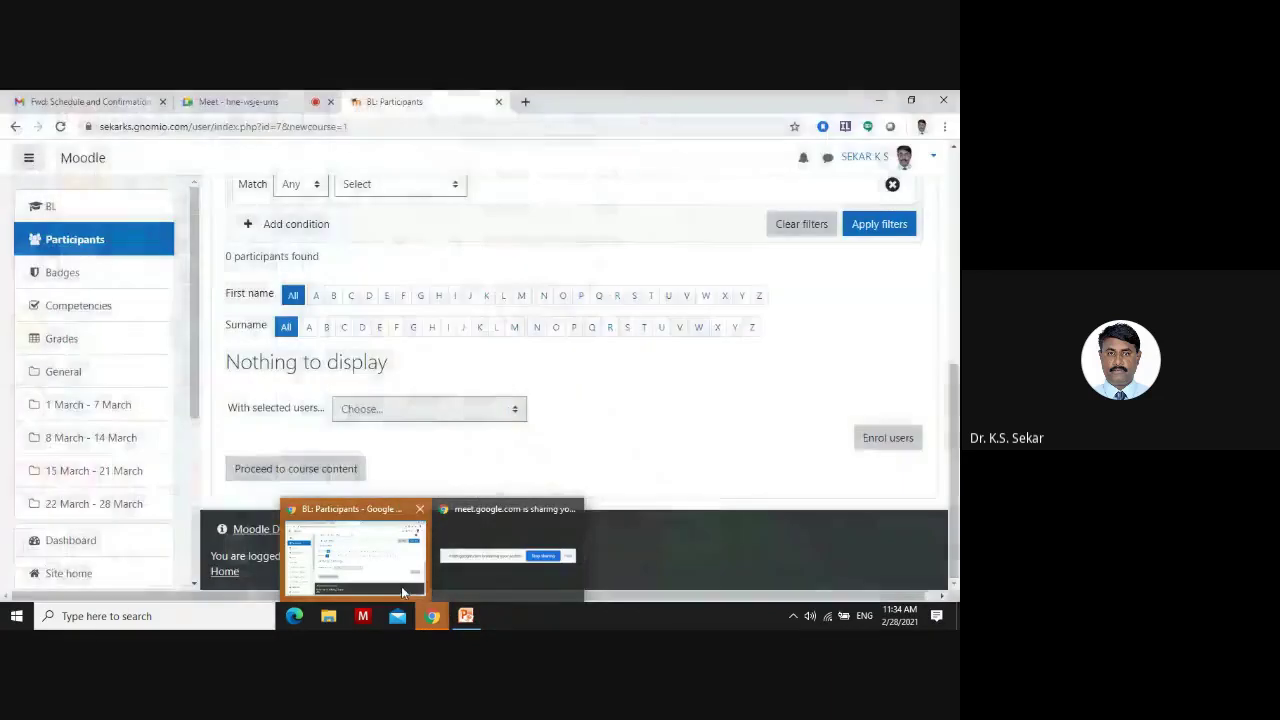
{"action": "left_click", "coordinate": [401, 586]}
{"action": "scroll", "coordinate": [594, 463], "scroll_direction": "up", "scroll_amount": 5}
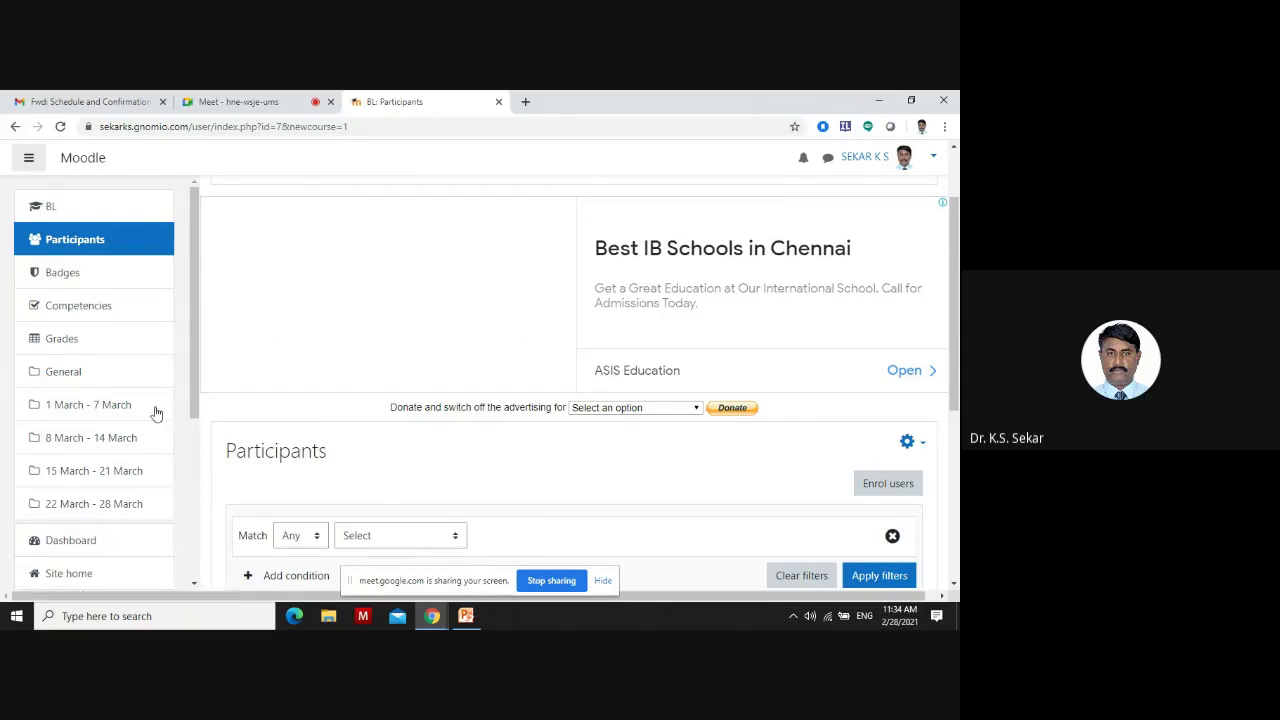
{"action": "left_click", "coordinate": [62, 371]}
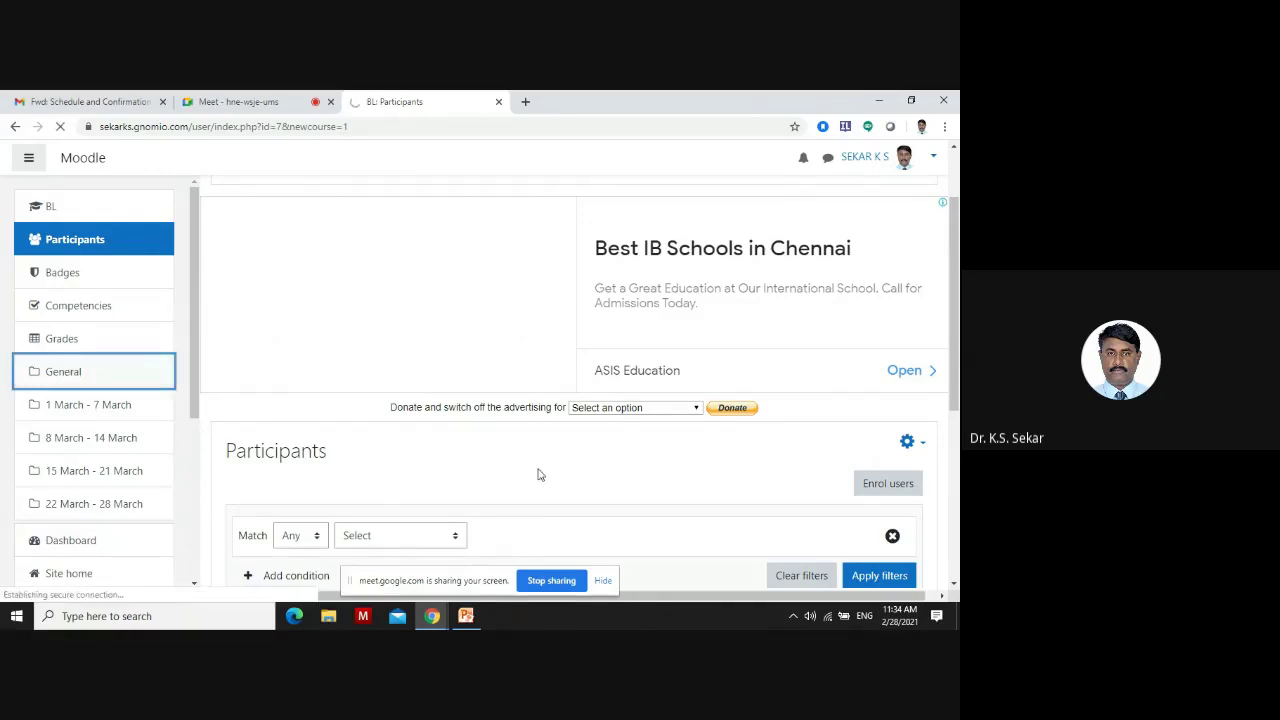
{"action": "scroll", "coordinate": [455, 377], "scroll_direction": "up", "scroll_amount": 3}
{"action": "scroll", "coordinate": [451, 374], "scroll_direction": "down", "scroll_amount": 2}
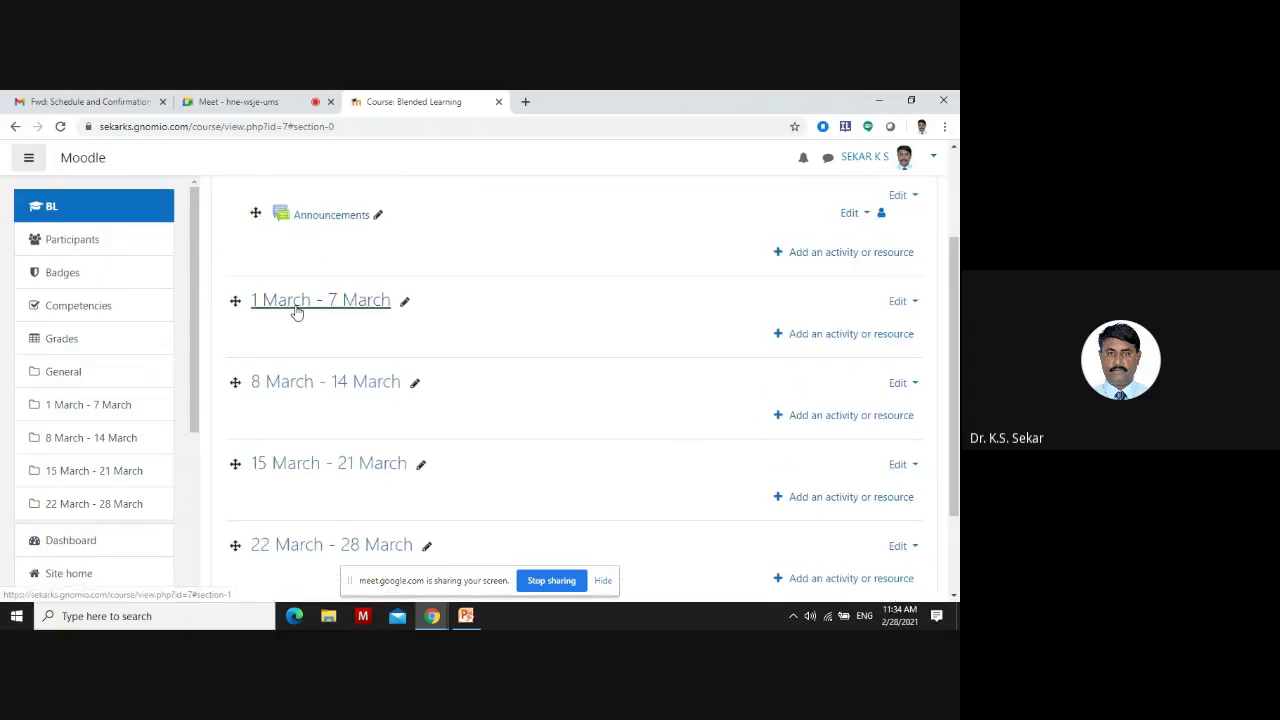
{"action": "scroll", "coordinate": [457, 340], "scroll_direction": "up", "scroll_amount": 2}
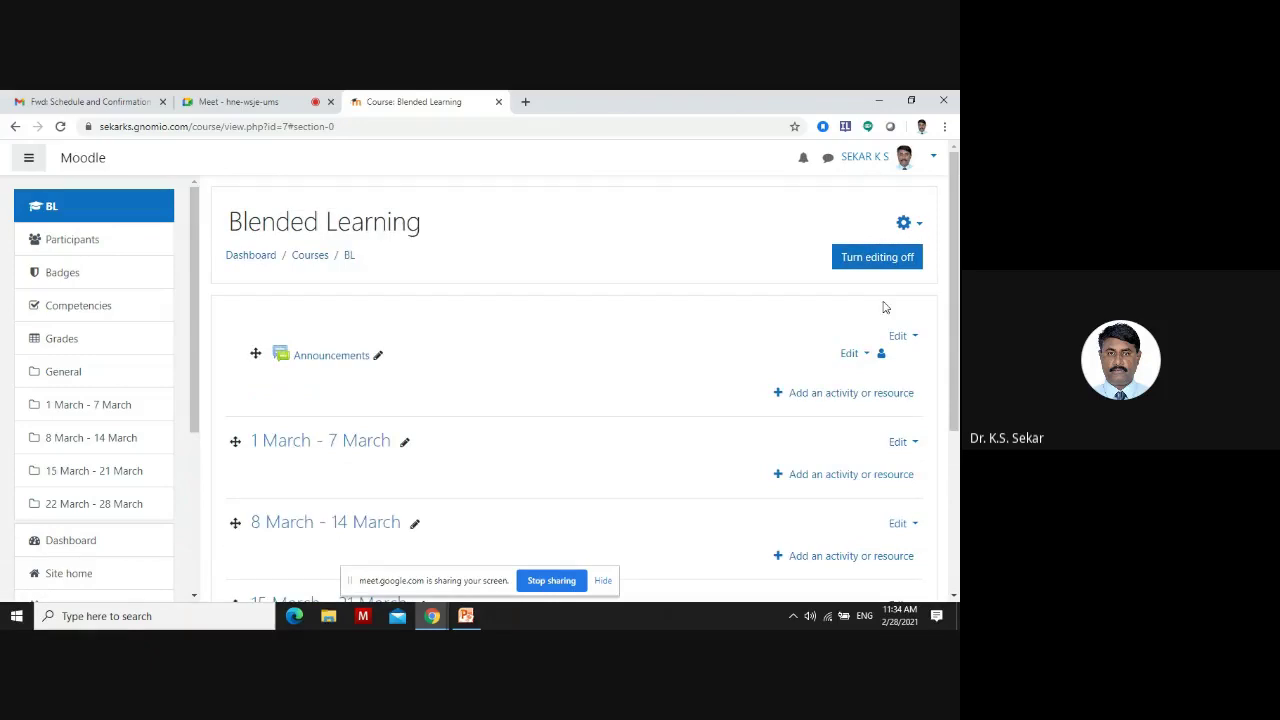
Go to the site home and open the Blended Learning course from the available courses
{"action": "scroll", "coordinate": [115, 527], "scroll_direction": "down", "scroll_amount": 1}
{"action": "scroll", "coordinate": [115, 527], "scroll_direction": "down", "scroll_amount": 1}
{"action": "left_click", "coordinate": [74, 505]}
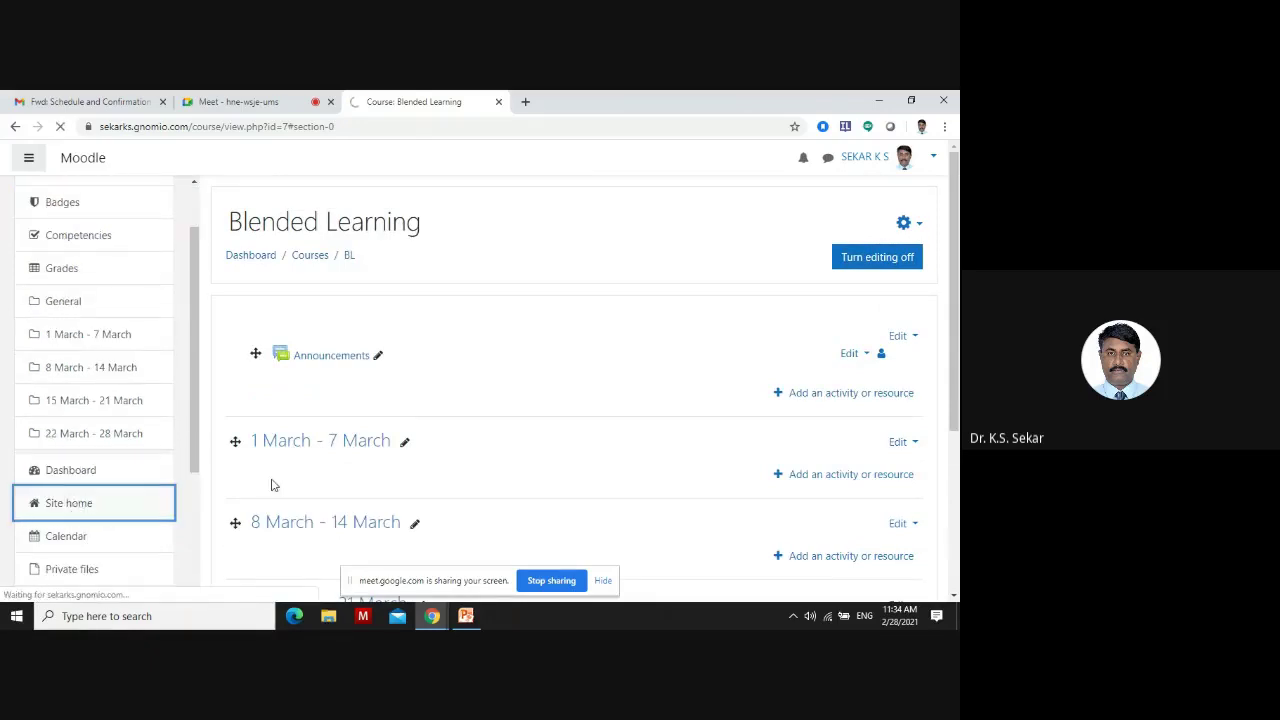
{"action": "scroll", "coordinate": [534, 346], "scroll_direction": "down", "scroll_amount": 8}
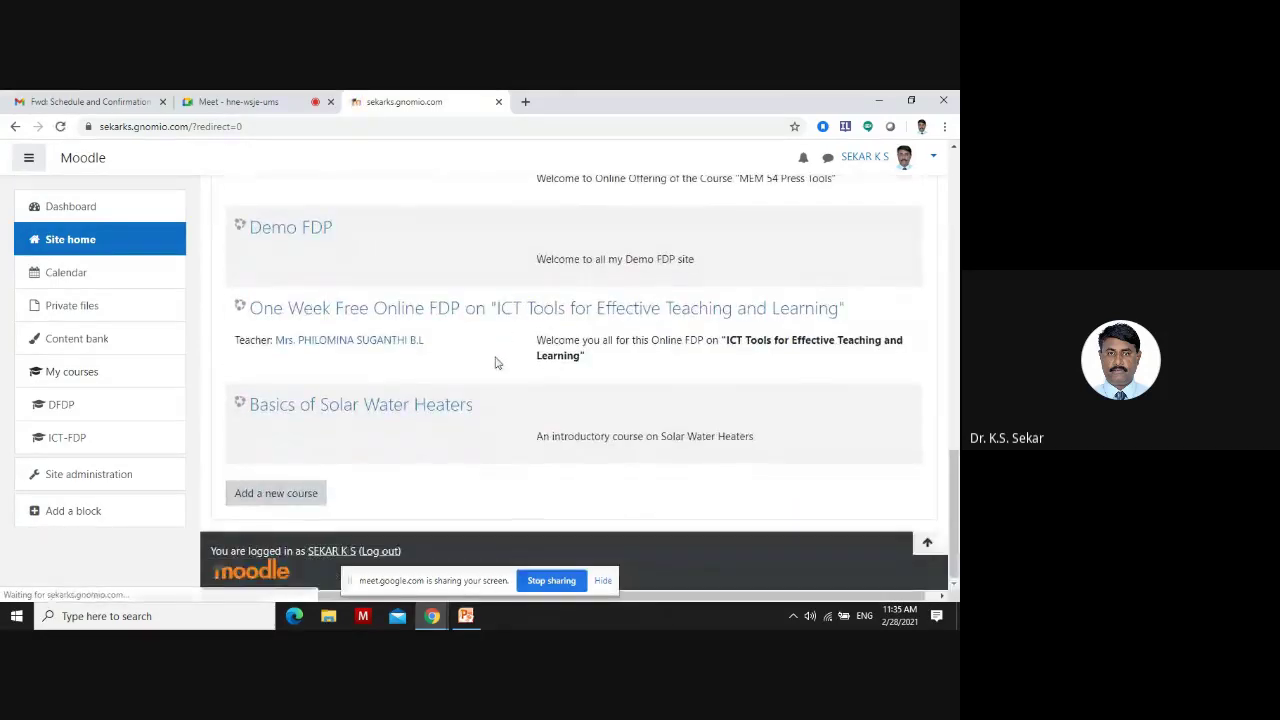
{"action": "scroll", "coordinate": [494, 362], "scroll_direction": "up", "scroll_amount": 5}
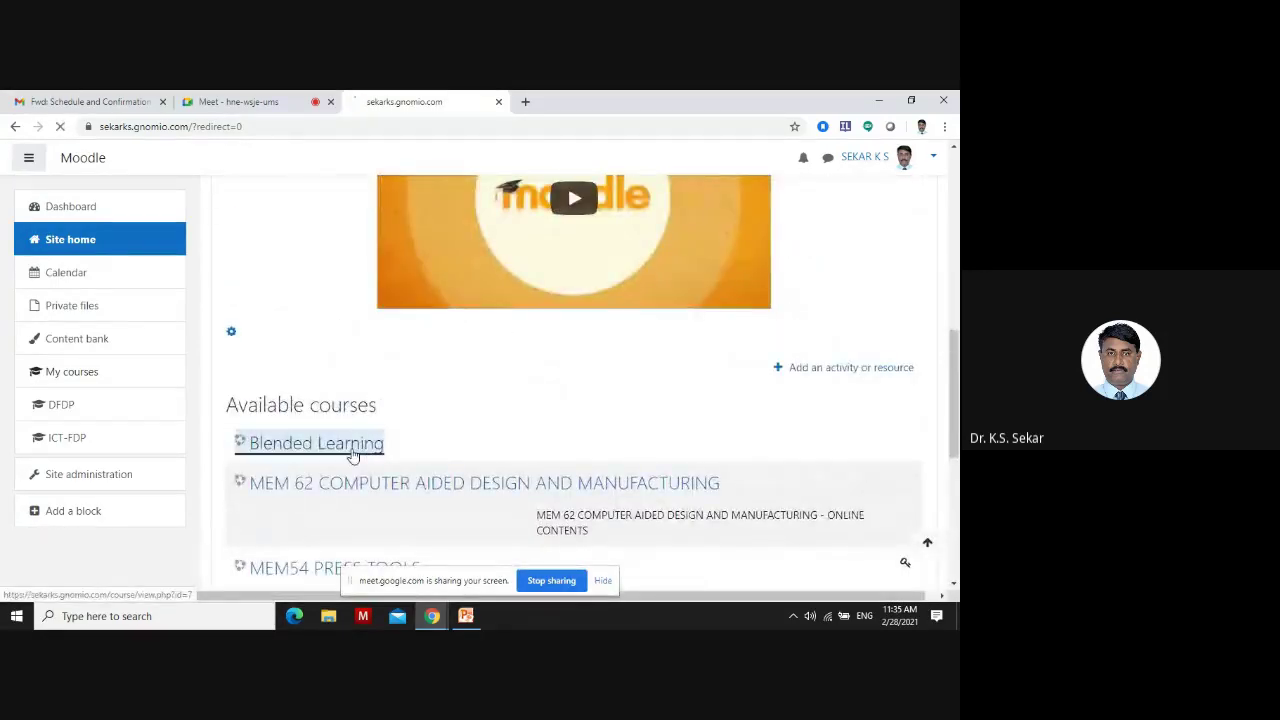
{"action": "left_click", "coordinate": [352, 455]}
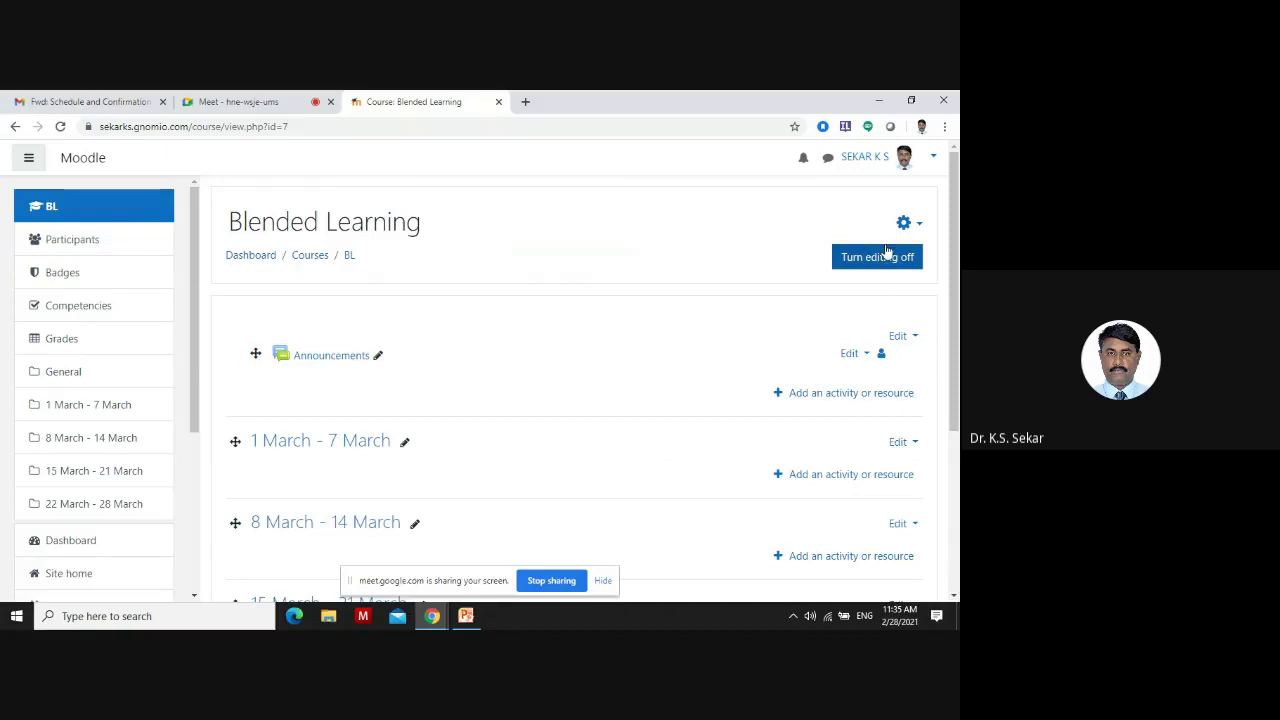
Look over the Blended Learning course's weekly sections and its course management options
{"action": "scroll", "coordinate": [789, 371], "scroll_direction": "down", "scroll_amount": 3}
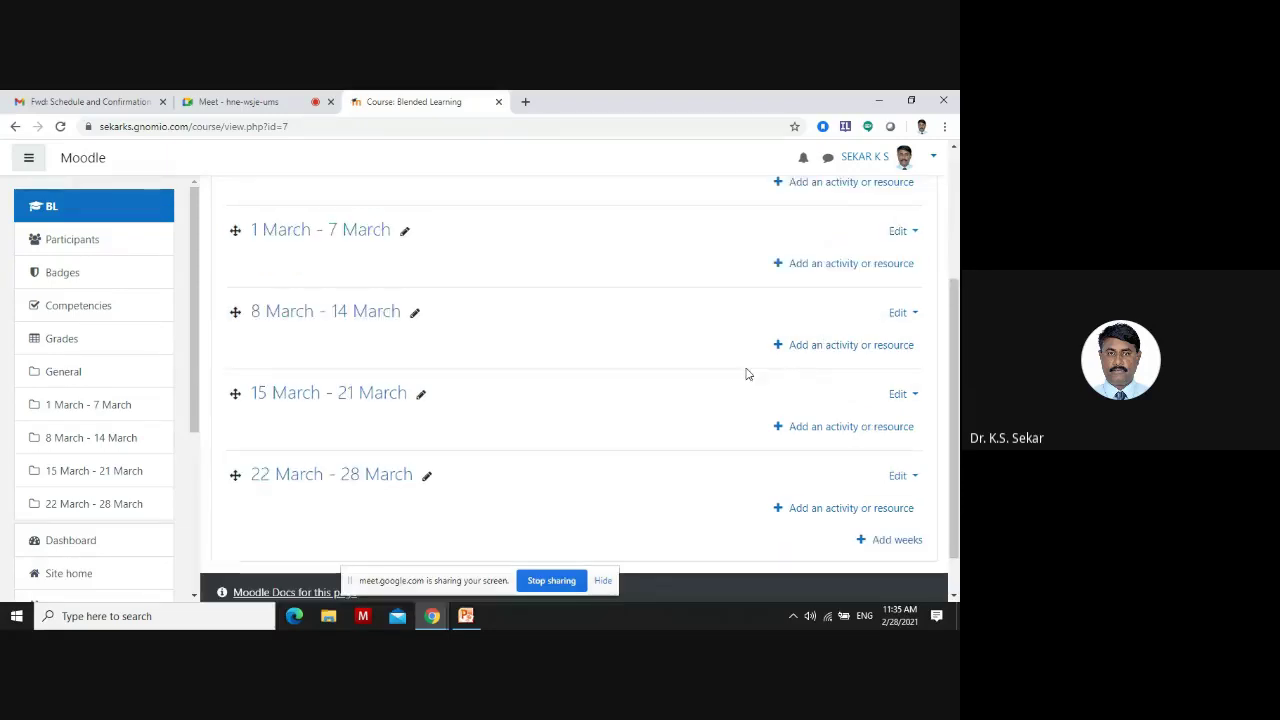
{"action": "scroll", "coordinate": [745, 374], "scroll_direction": "up", "scroll_amount": 3}
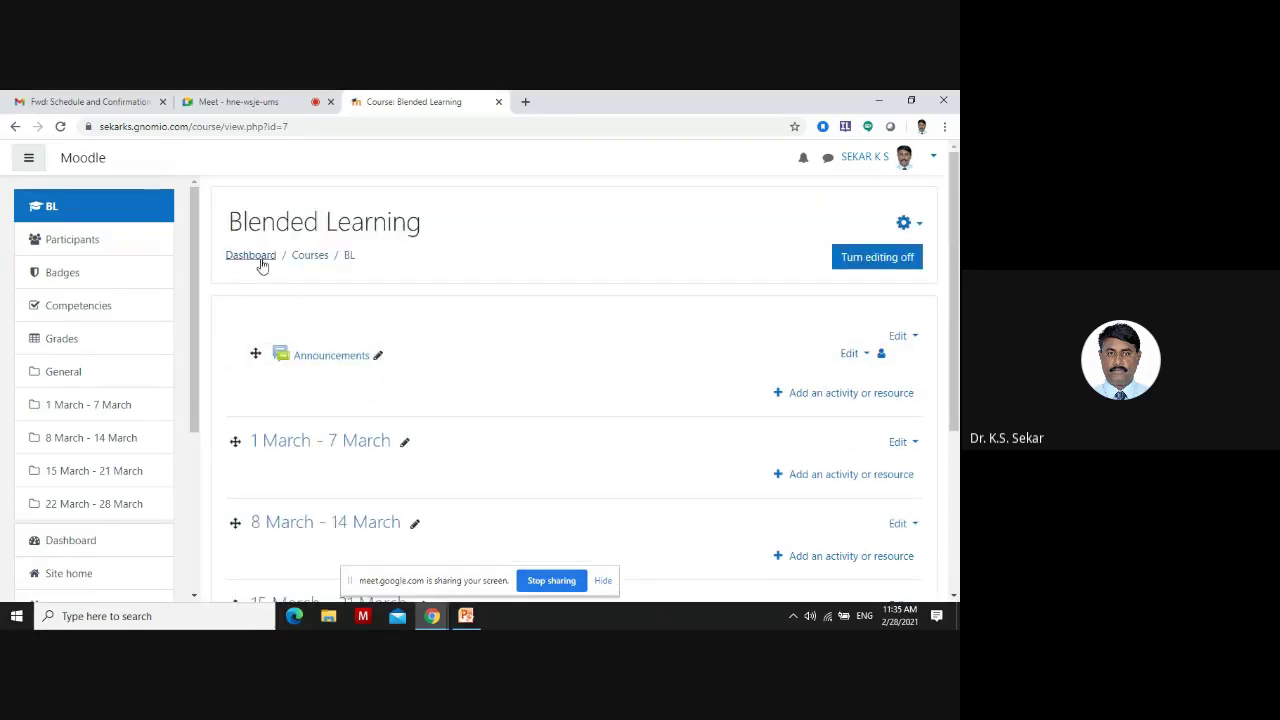
{"action": "left_click", "coordinate": [918, 224]}
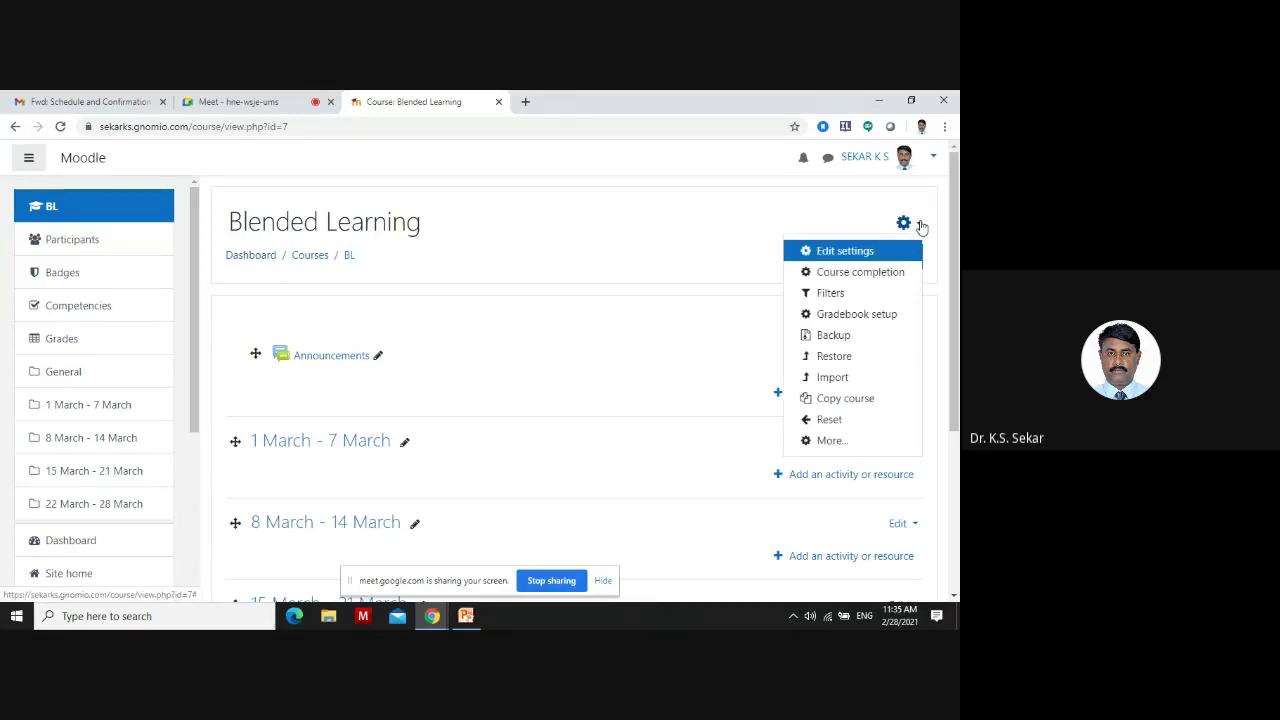
{"action": "left_click", "coordinate": [506, 390]}
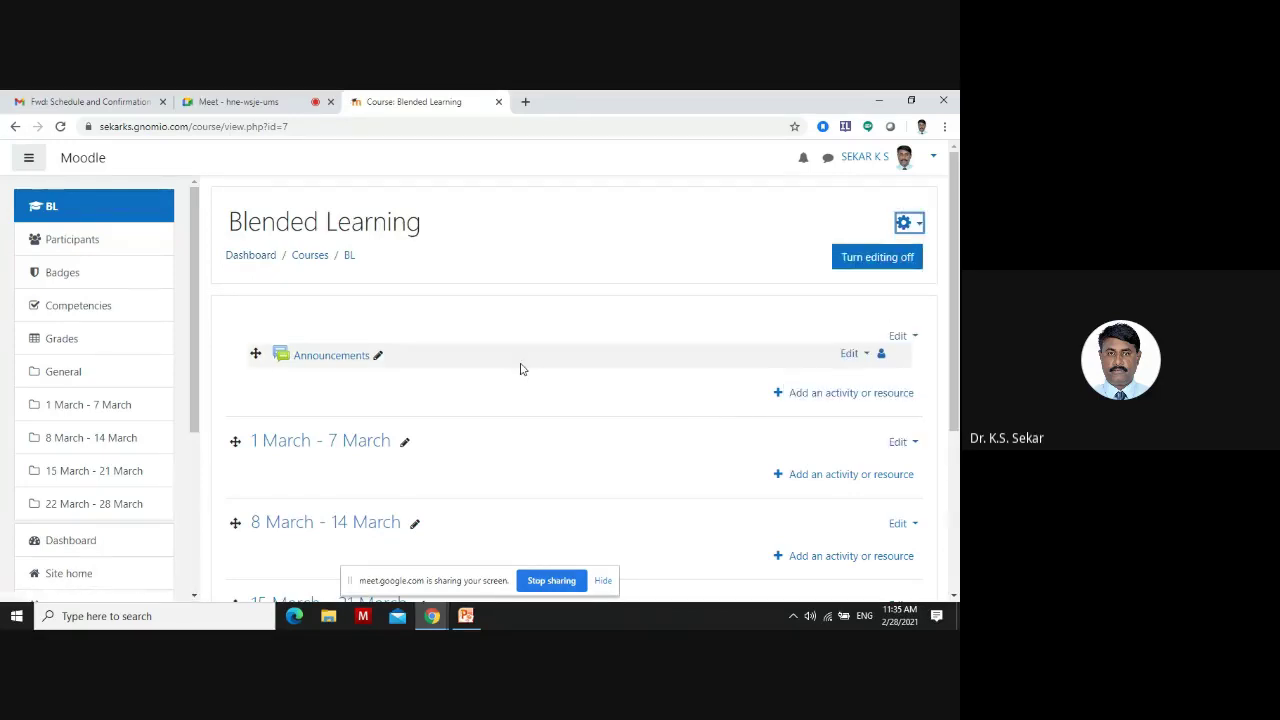
Open the settings of the 1 March - 7 March week and look over its name, summary and access options
{"action": "left_click", "coordinate": [912, 446]}
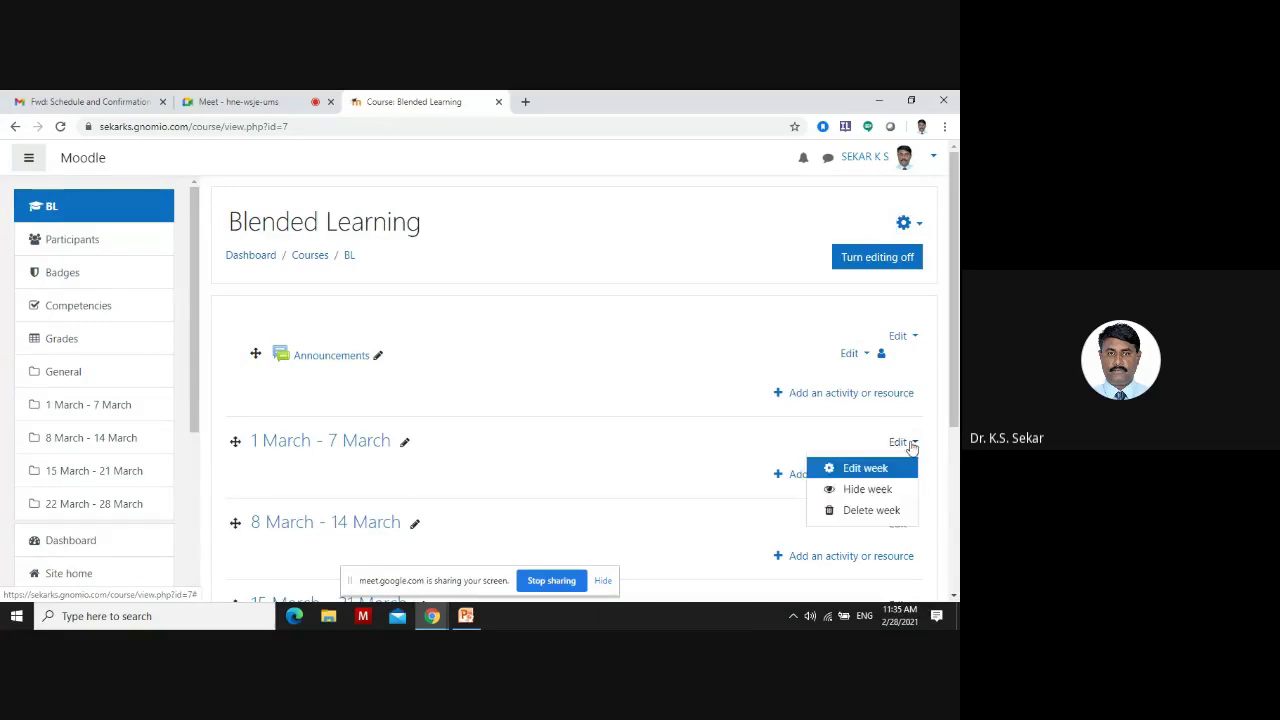
{"action": "left_click", "coordinate": [866, 468]}
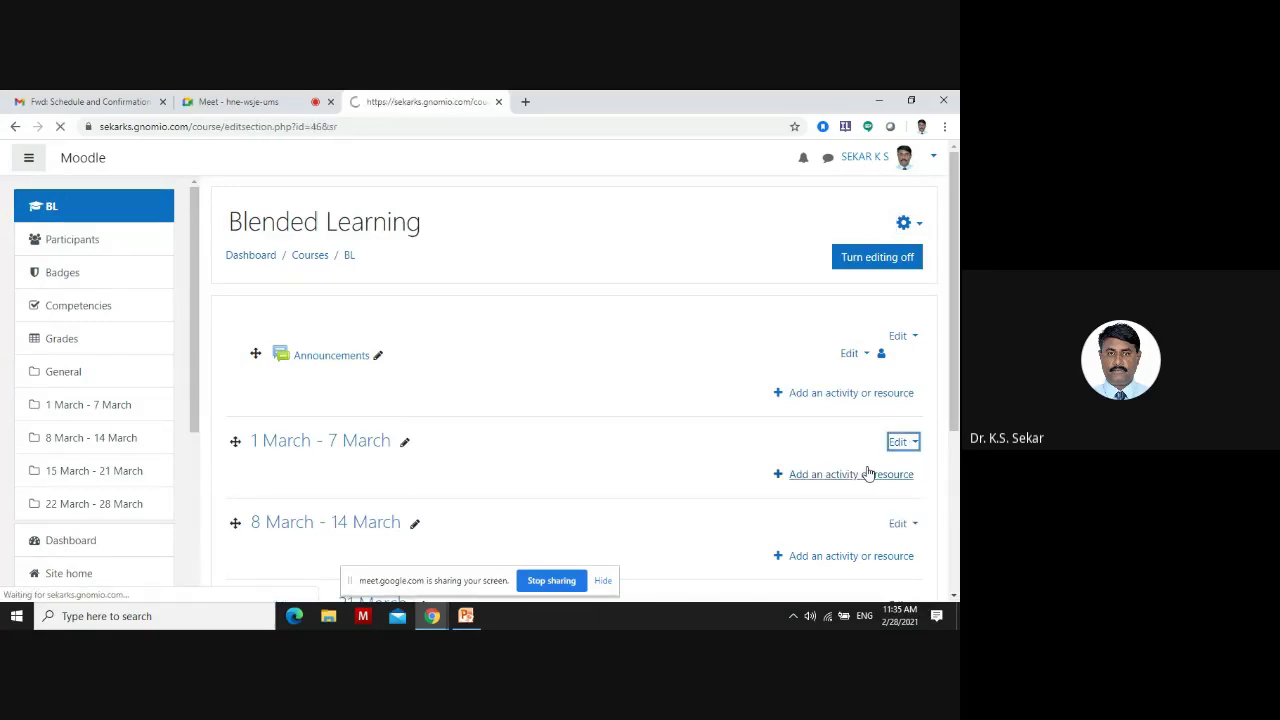
{"action": "scroll", "coordinate": [486, 410], "scroll_direction": "down", "scroll_amount": 1}
{"action": "scroll", "coordinate": [488, 414], "scroll_direction": "down", "scroll_amount": 2}
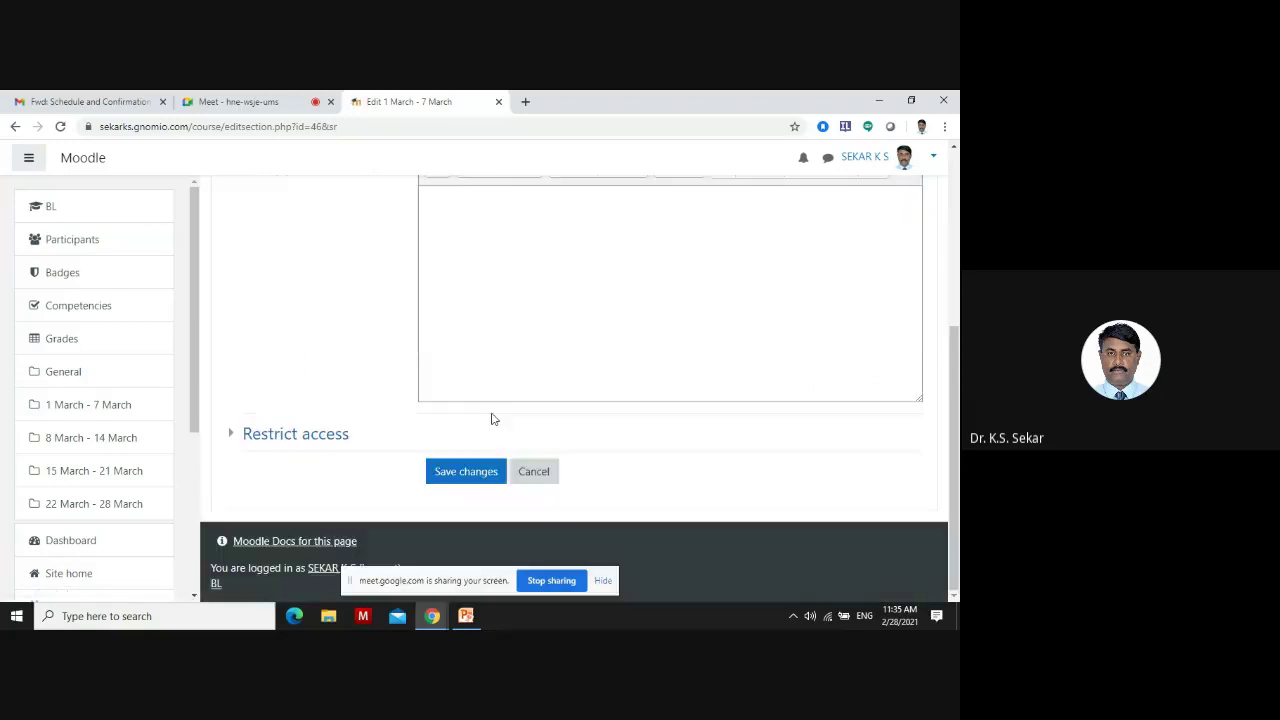
{"action": "scroll", "coordinate": [491, 418], "scroll_direction": "up", "scroll_amount": 5}
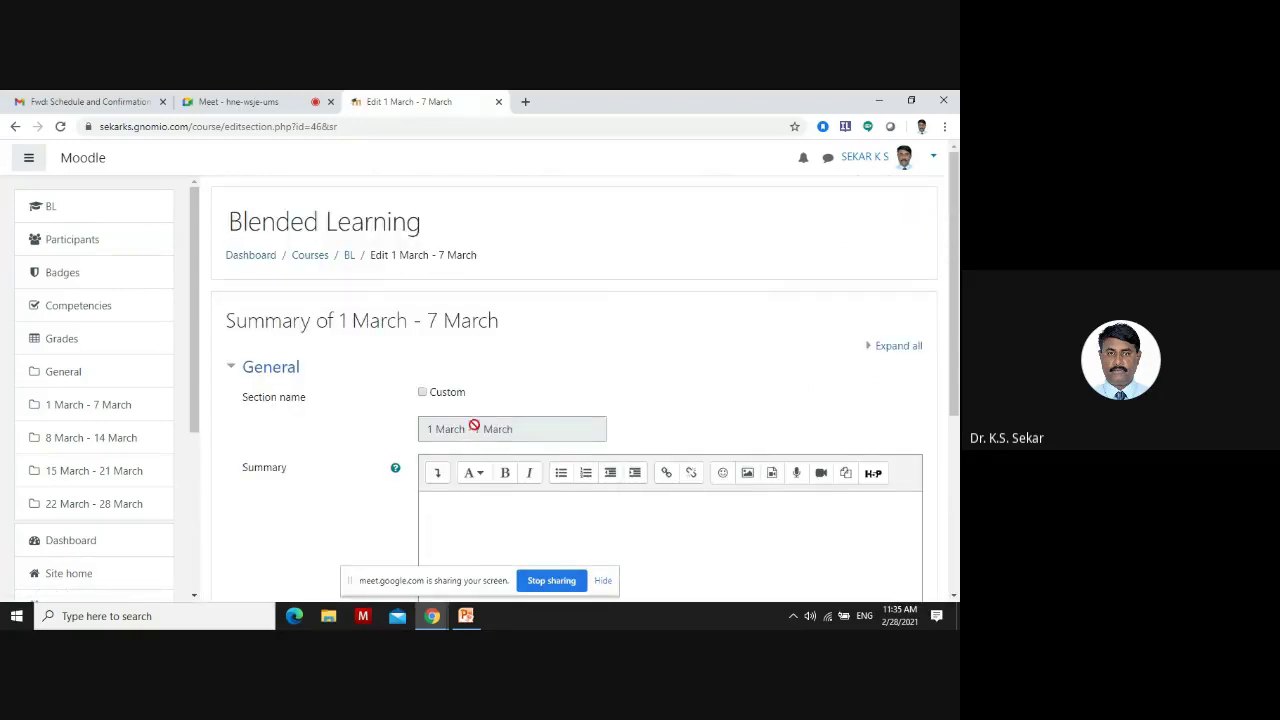
Turn on a custom section name for the 1 March - 7 March week and revert to the default name
{"action": "left_click", "coordinate": [422, 393]}
{"action": "left_click", "coordinate": [466, 426]}
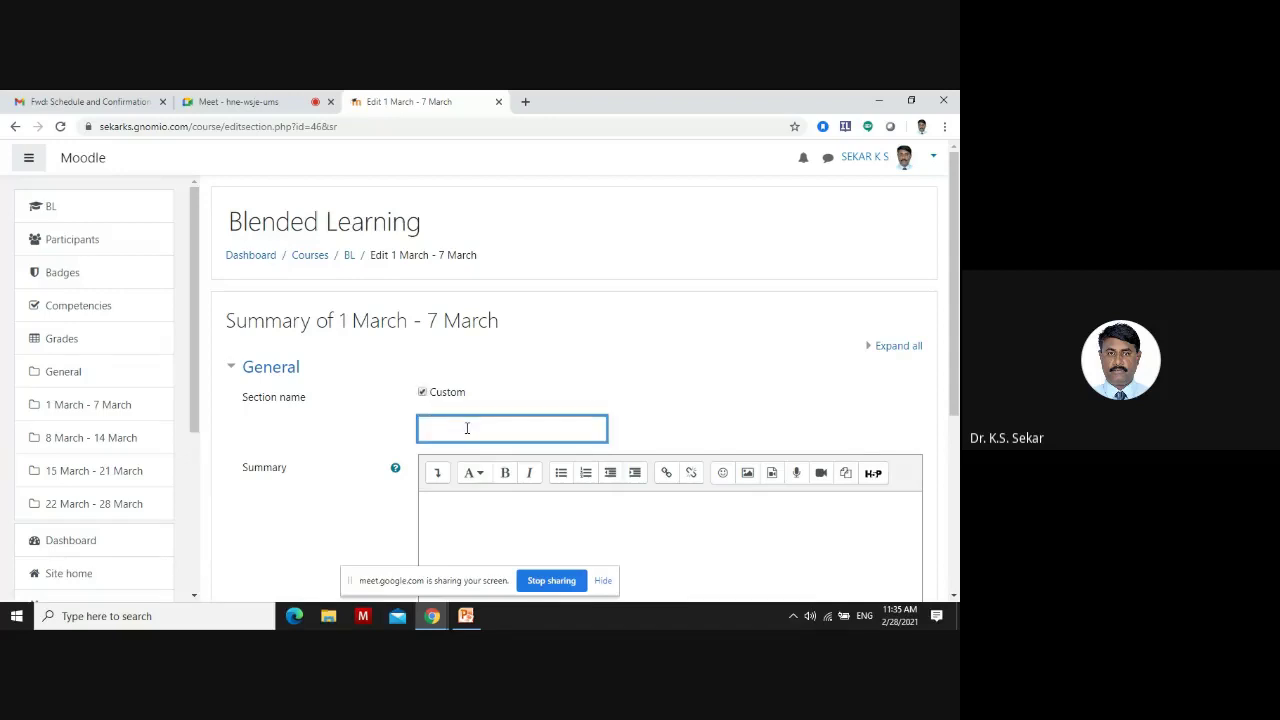
{"action": "left_click", "coordinate": [422, 392]}
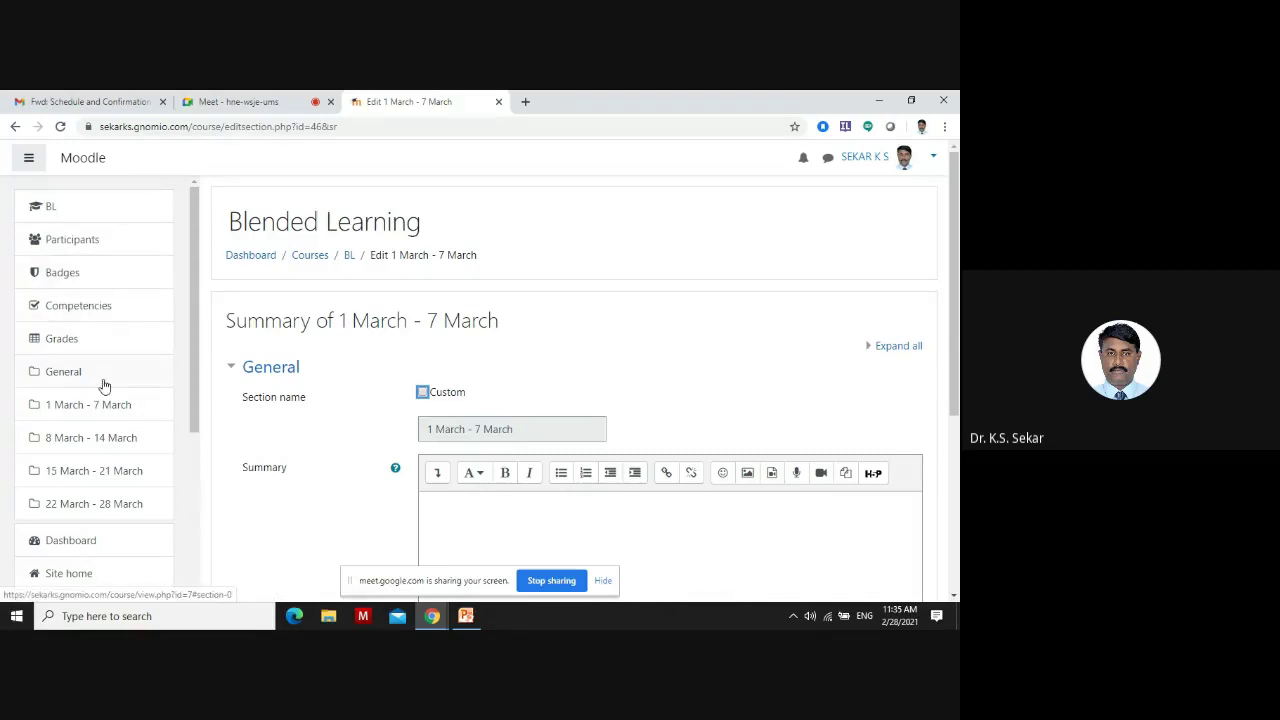
{"action": "scroll", "coordinate": [646, 380], "scroll_direction": "down", "scroll_amount": 3}
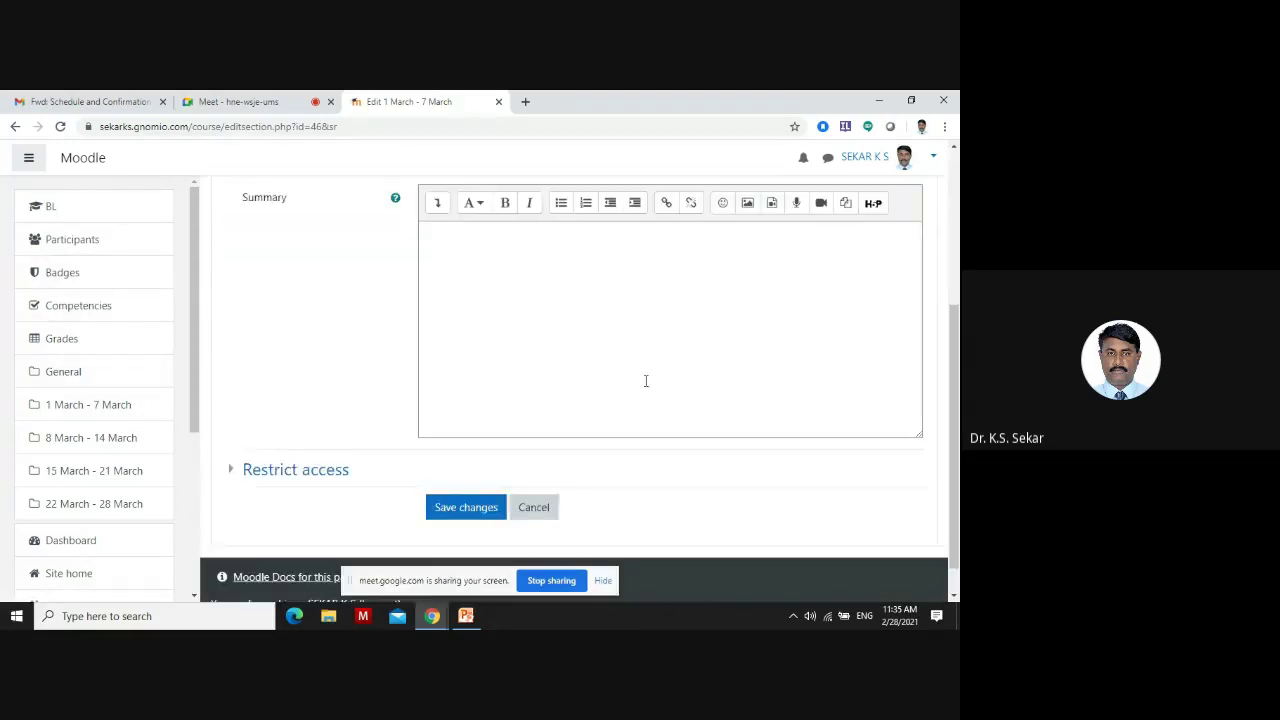
Leave the week's settings without saving, return to the site home and reopen the Blended Learning course
{"action": "left_click", "coordinate": [64, 405]}
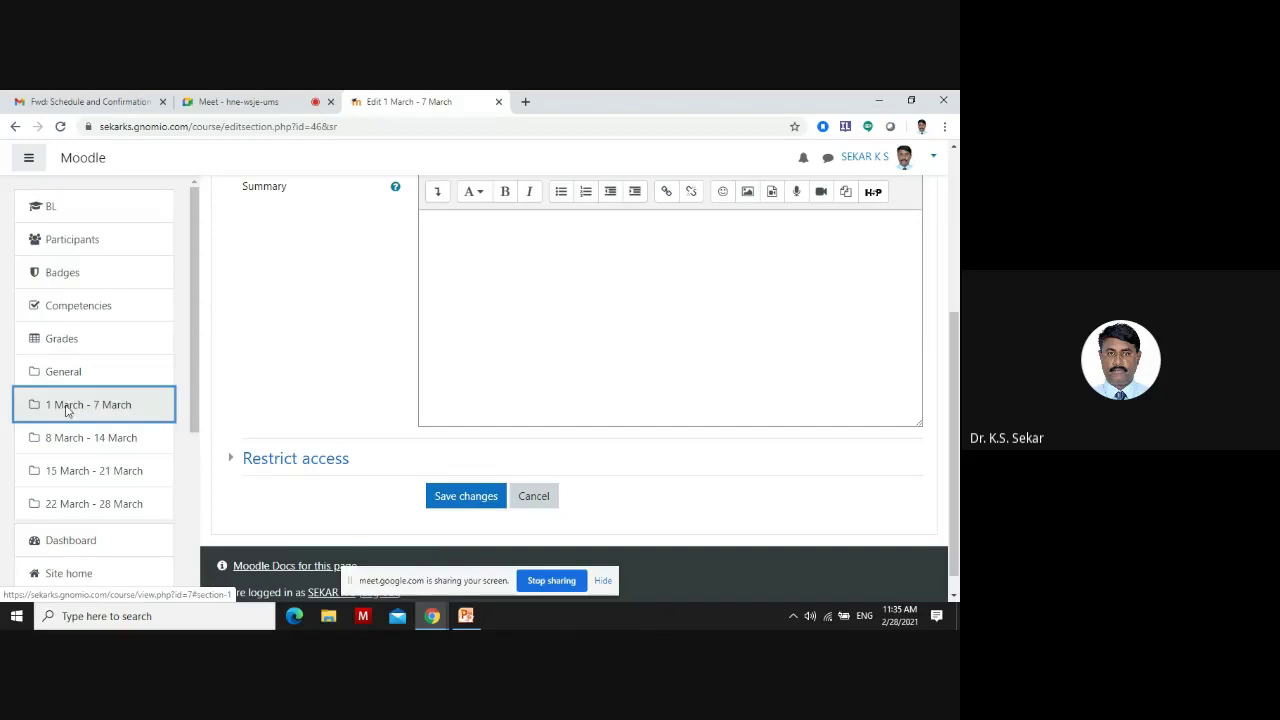
{"action": "left_click", "coordinate": [602, 206]}
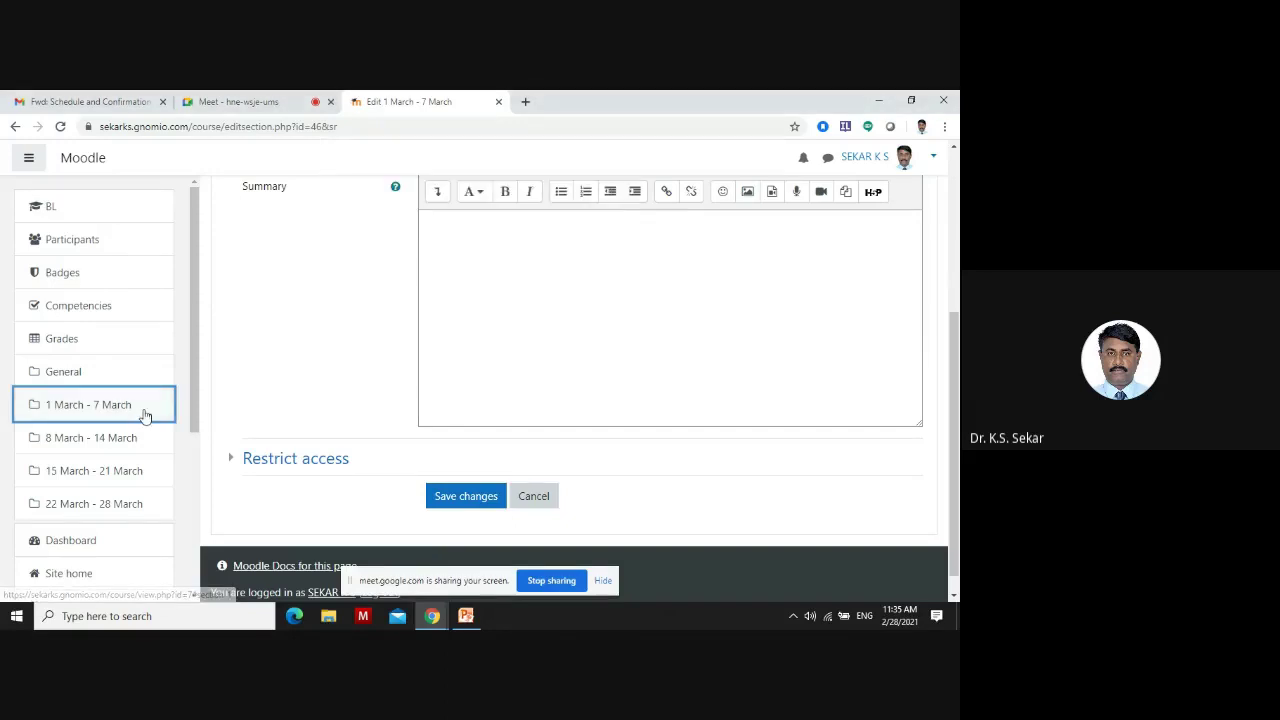
{"action": "scroll", "coordinate": [62, 524], "scroll_direction": "down", "scroll_amount": 2}
{"action": "scroll", "coordinate": [62, 524], "scroll_direction": "down", "scroll_amount": 1}
{"action": "left_click", "coordinate": [68, 432]}
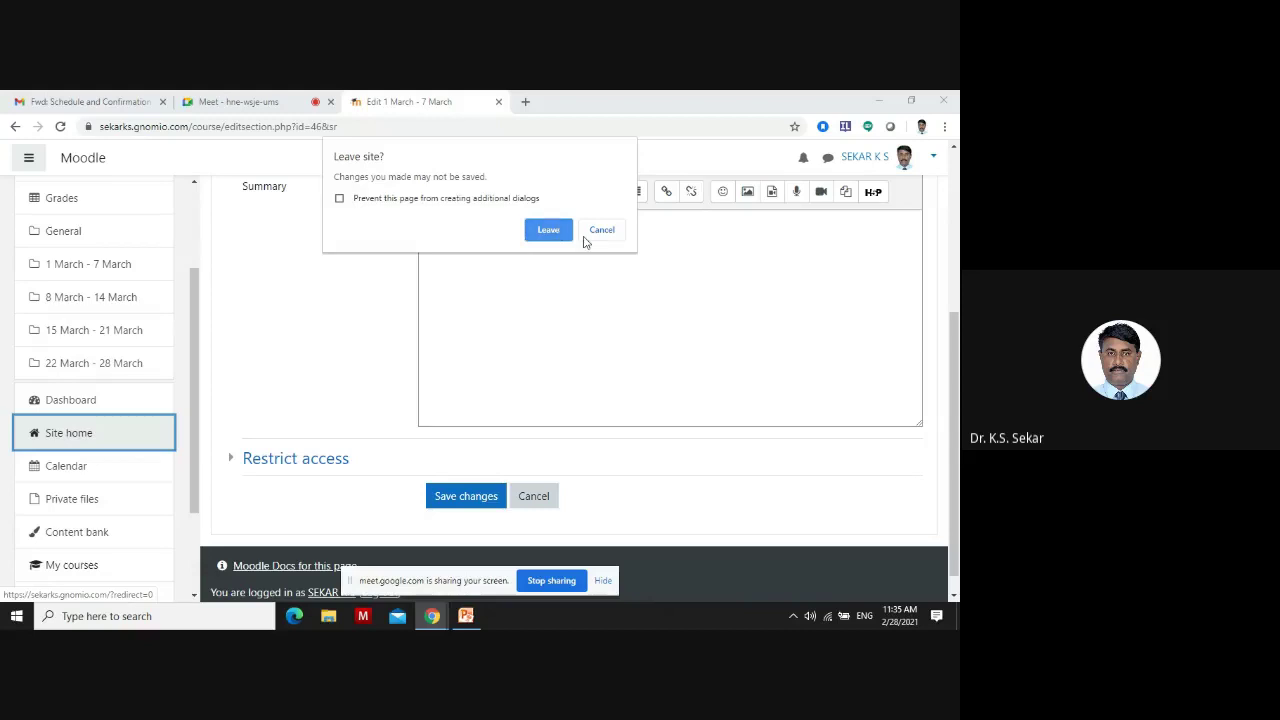
{"action": "left_click", "coordinate": [557, 232]}
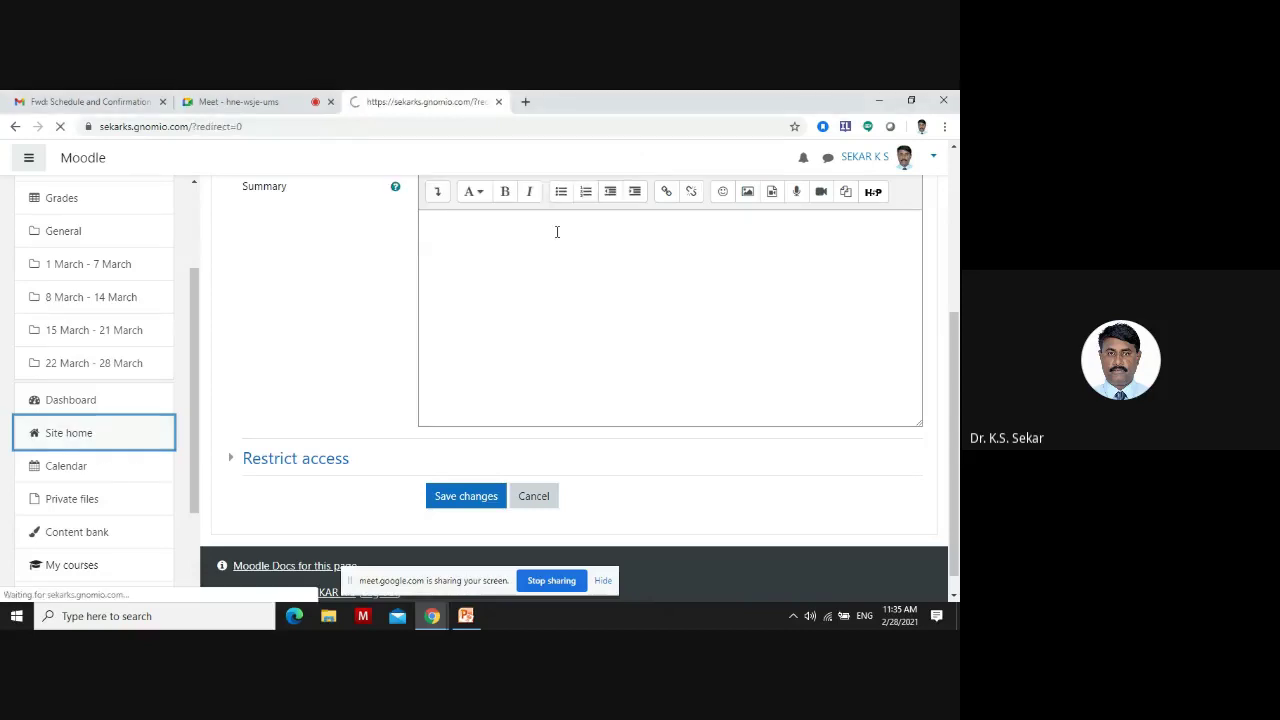
{"action": "scroll", "coordinate": [350, 509], "scroll_direction": "down", "scroll_amount": 3}
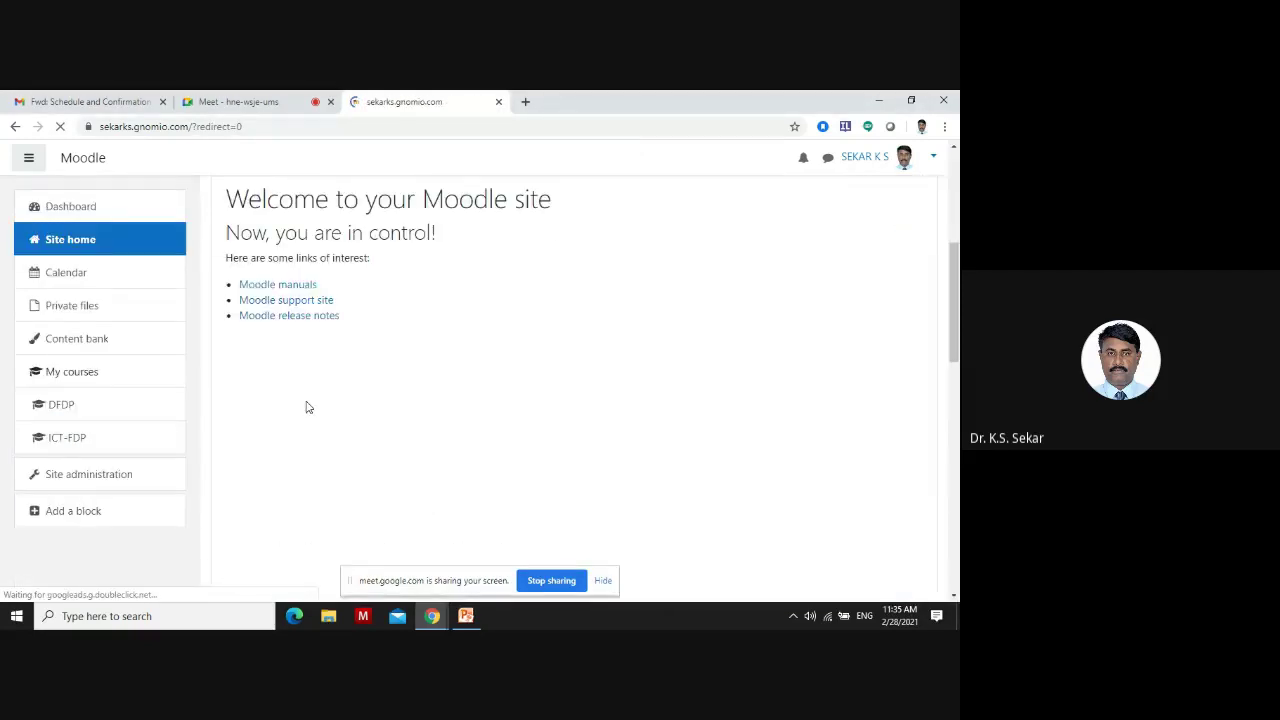
{"action": "scroll", "coordinate": [308, 407], "scroll_direction": "down", "scroll_amount": 3}
{"action": "left_click_drag", "start_coordinate": [294, 491], "coordinate": [294, 511]}
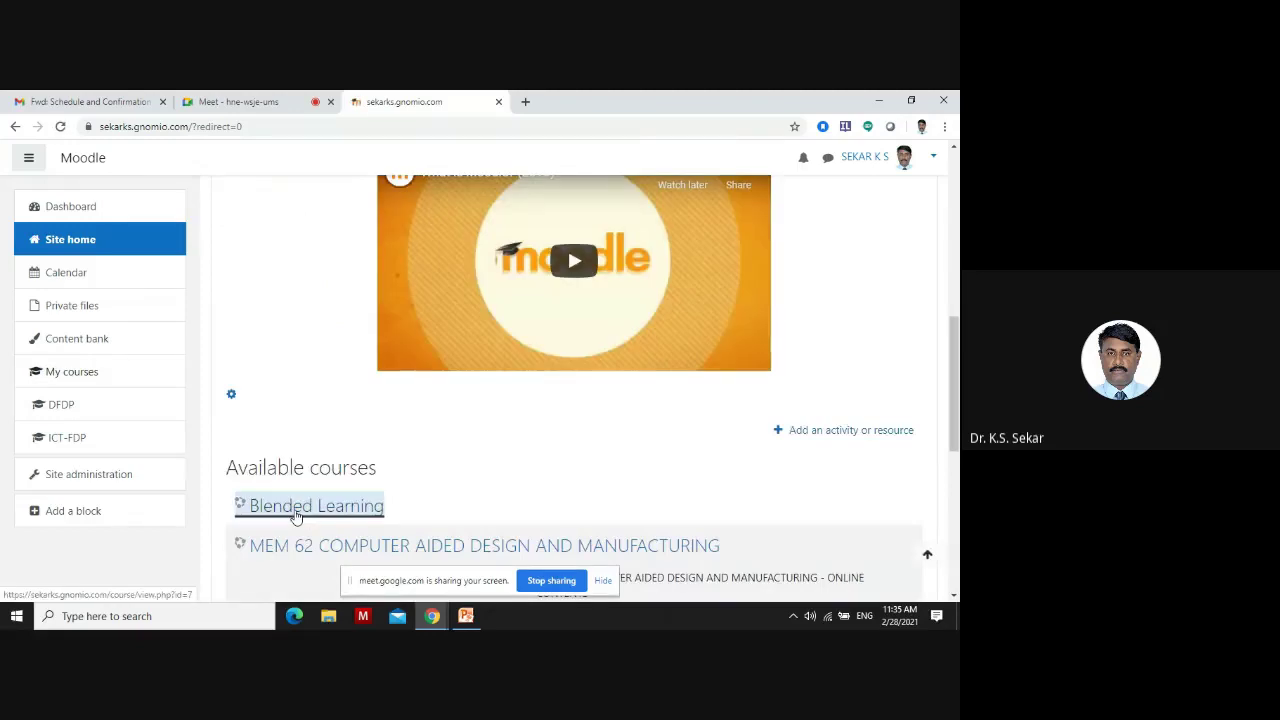
{"action": "left_click", "coordinate": [296, 514]}
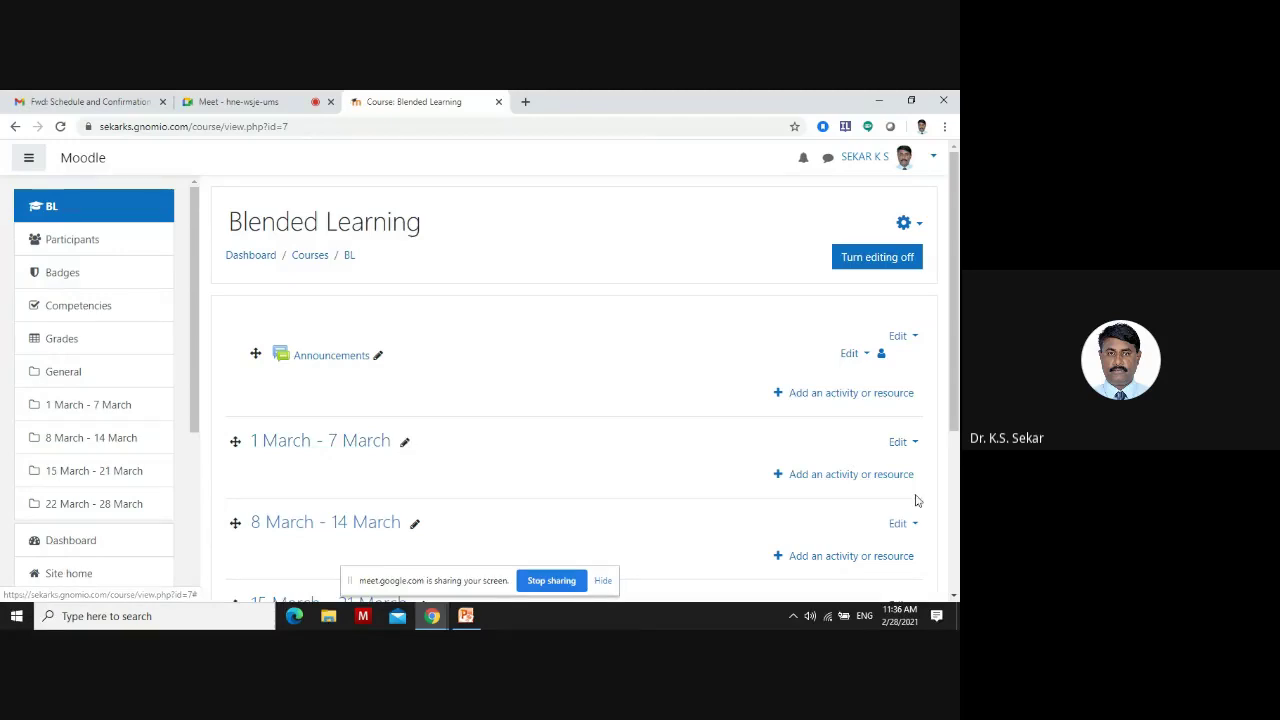
Add a File resource to the 1 March - 7 March week and name it "Course creation using Moodle"
{"action": "left_click", "coordinate": [828, 478]}
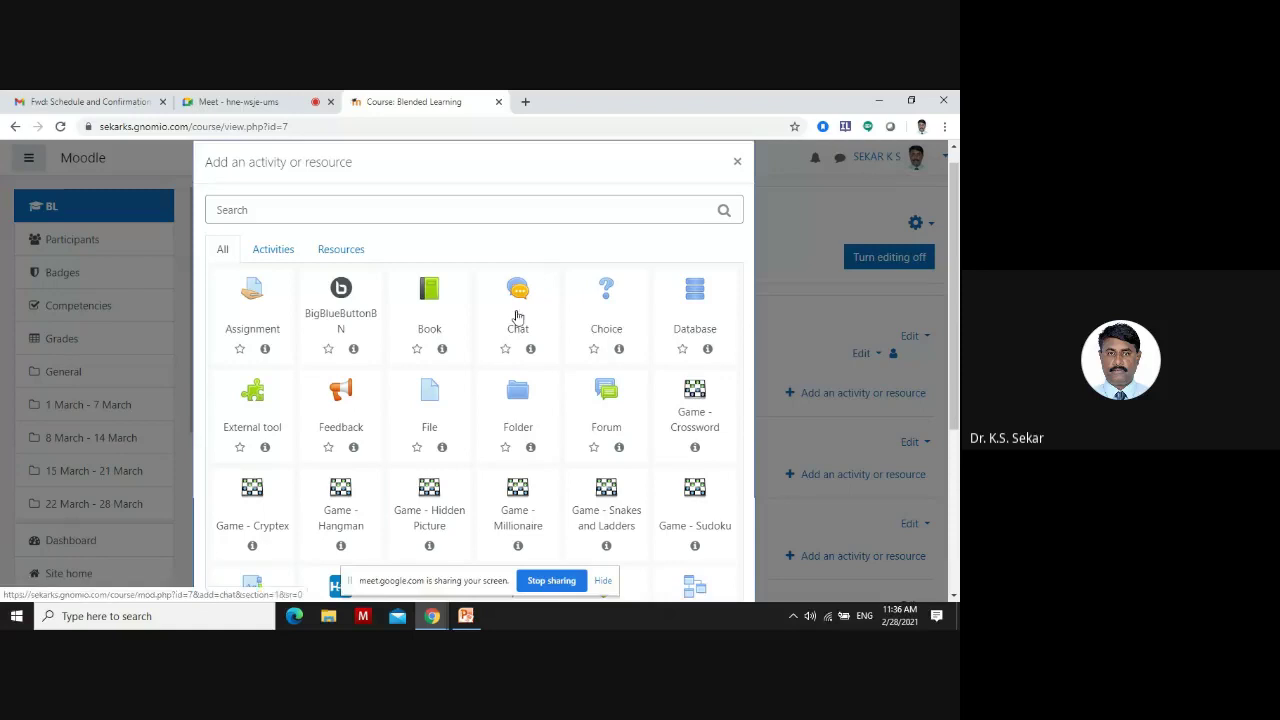
{"action": "scroll", "coordinate": [565, 366], "scroll_direction": "down", "scroll_amount": 3}
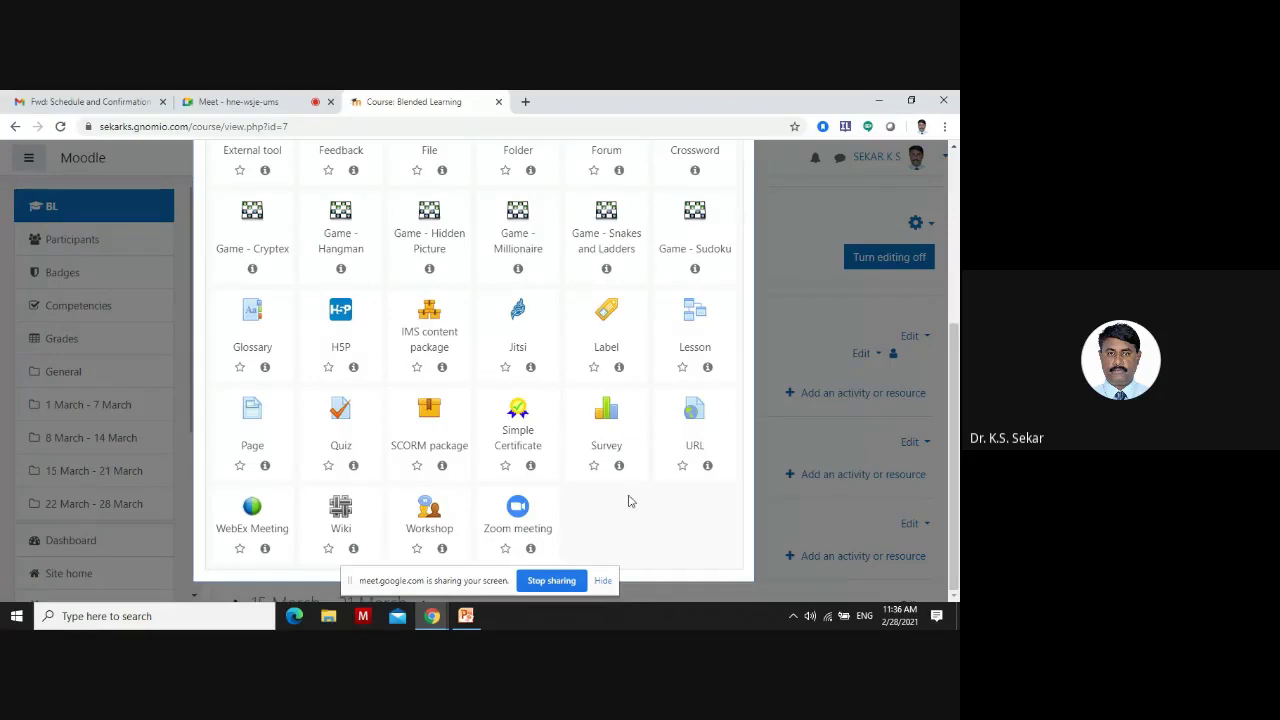
{"action": "scroll", "coordinate": [630, 502], "scroll_direction": "up", "scroll_amount": 2}
{"action": "left_click", "coordinate": [428, 268]}
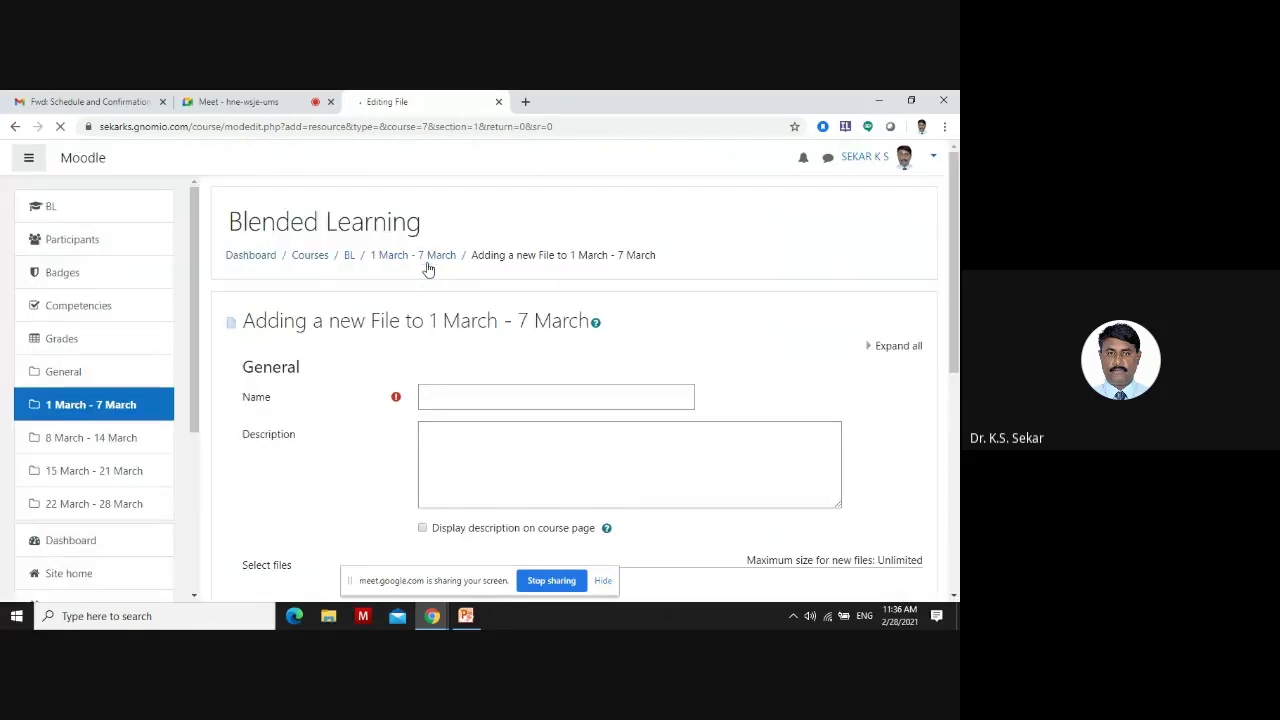
{"action": "left_click", "coordinate": [469, 396]}
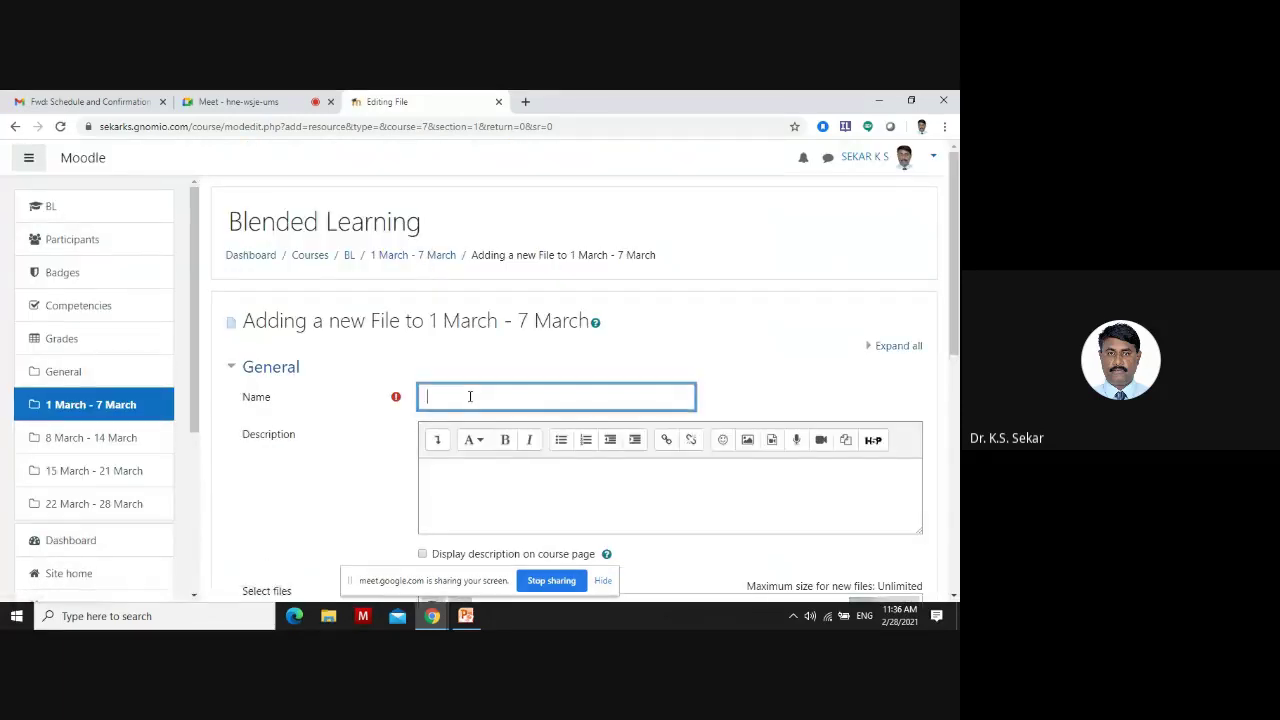
{"action": "type", "text": "Co"}
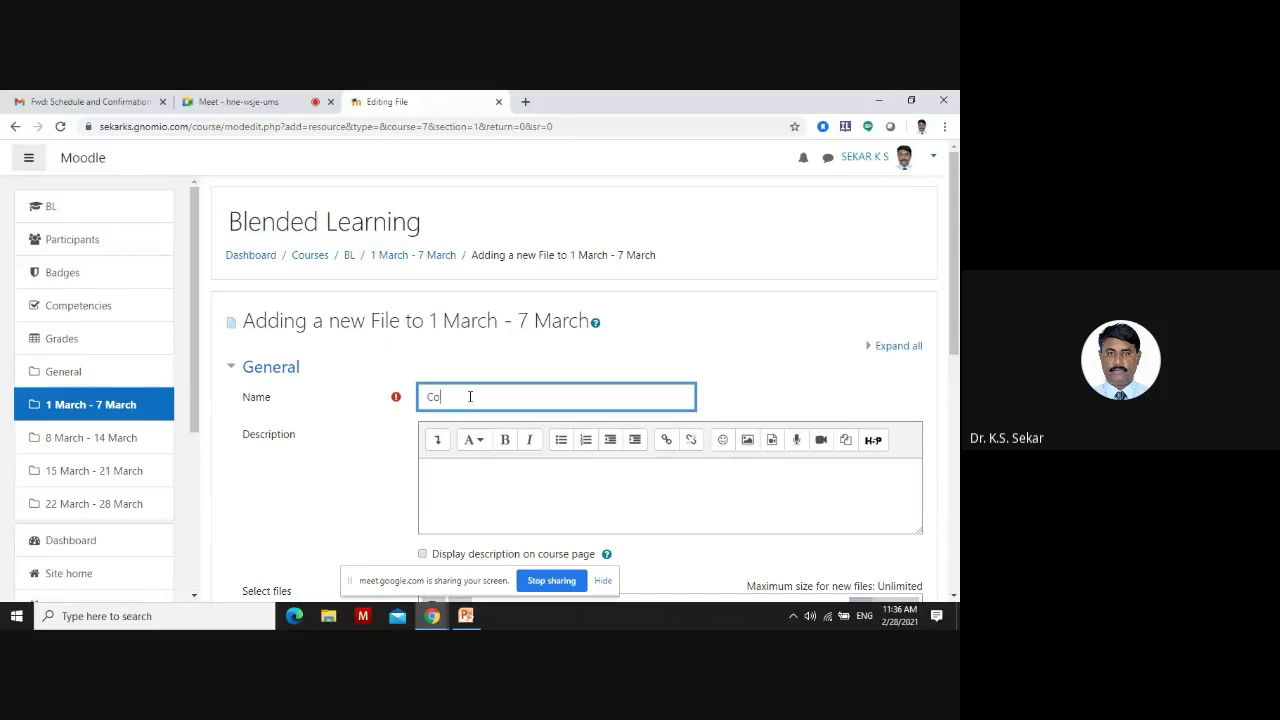
{"action": "type", "text": "urse creation using Moodle"}
Upload Moodle Course Creation.pdf from the Desktop as the resource's file
{"action": "scroll", "coordinate": [489, 417], "scroll_direction": "down", "scroll_amount": 2}
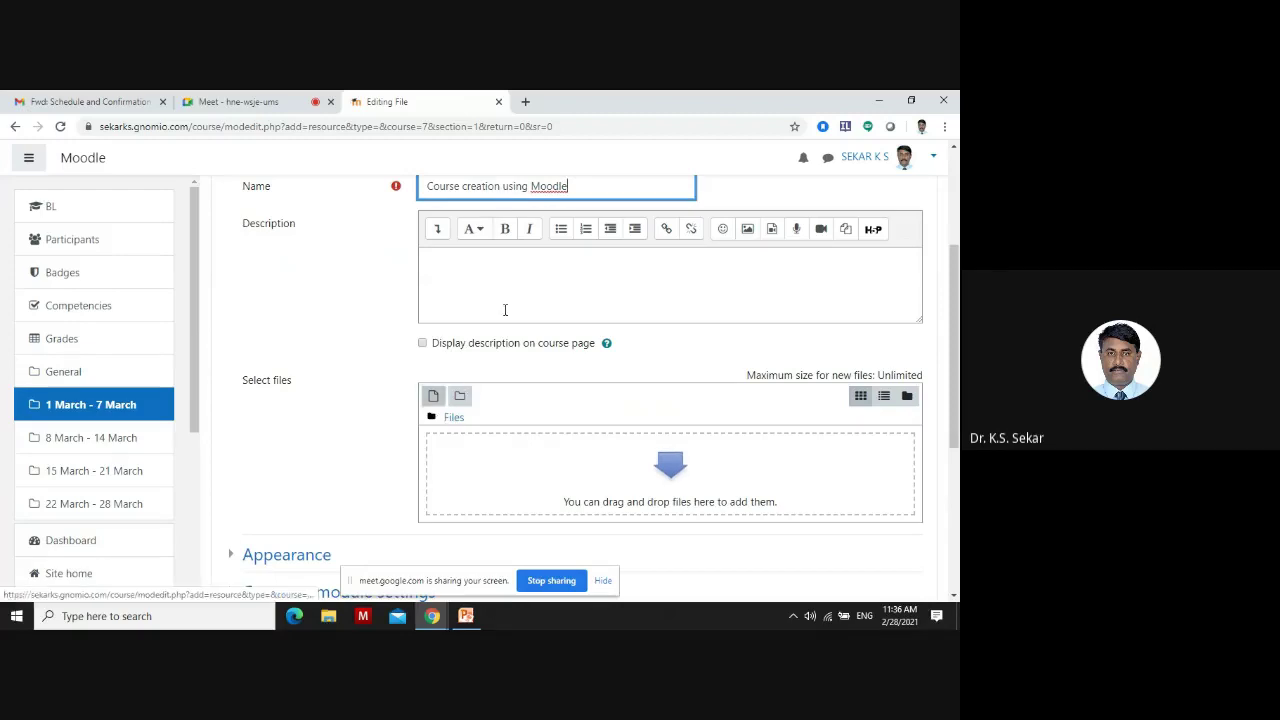
{"action": "left_click", "coordinate": [470, 274]}
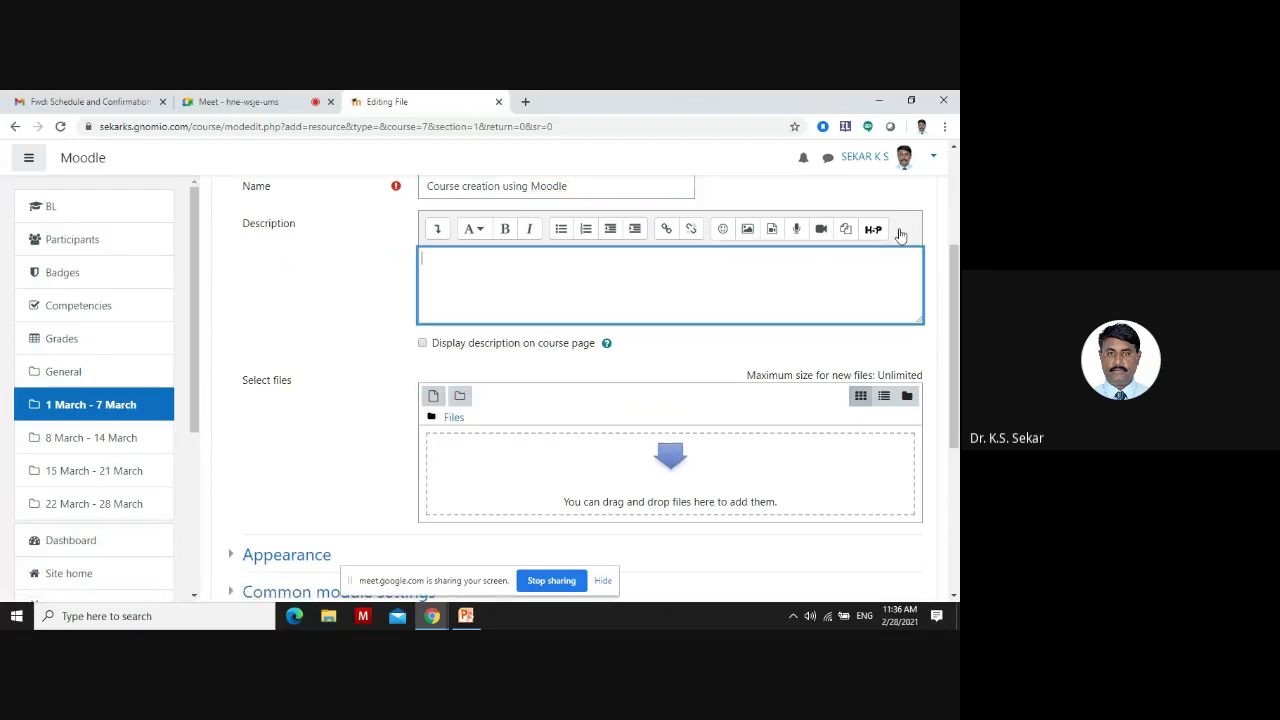
{"action": "left_click", "coordinate": [433, 397]}
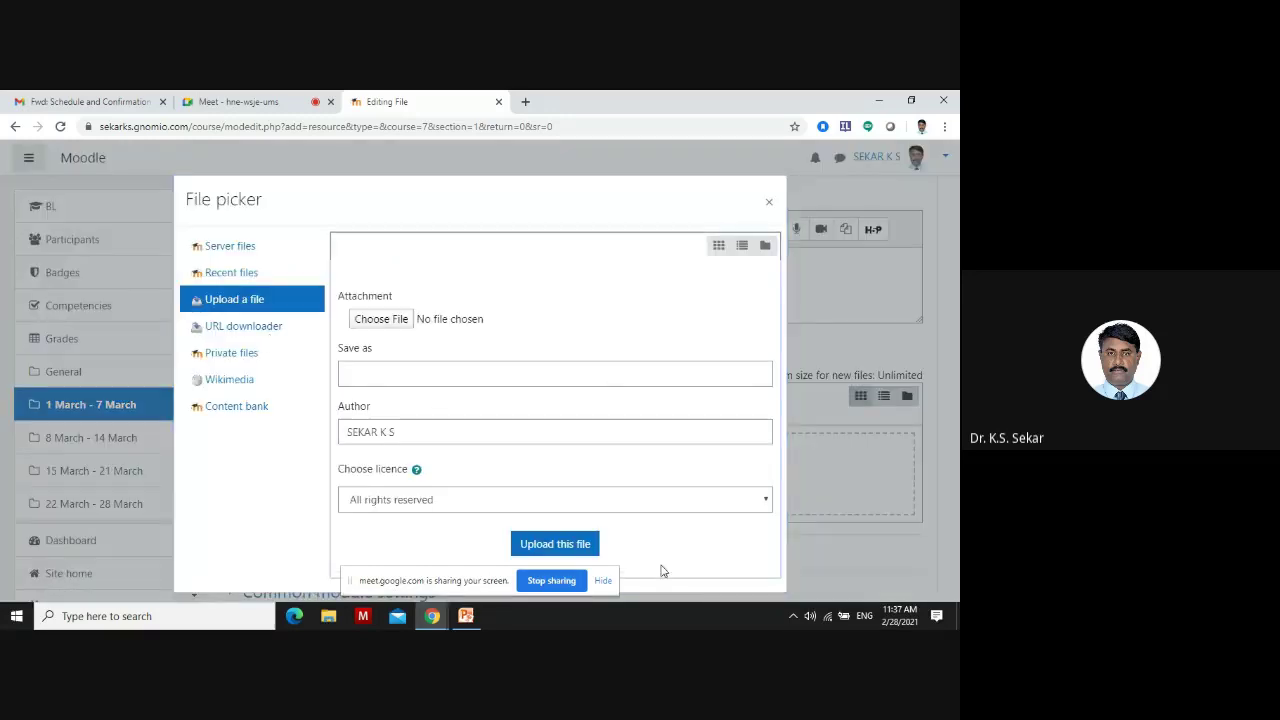
{"action": "left_click", "coordinate": [766, 203]}
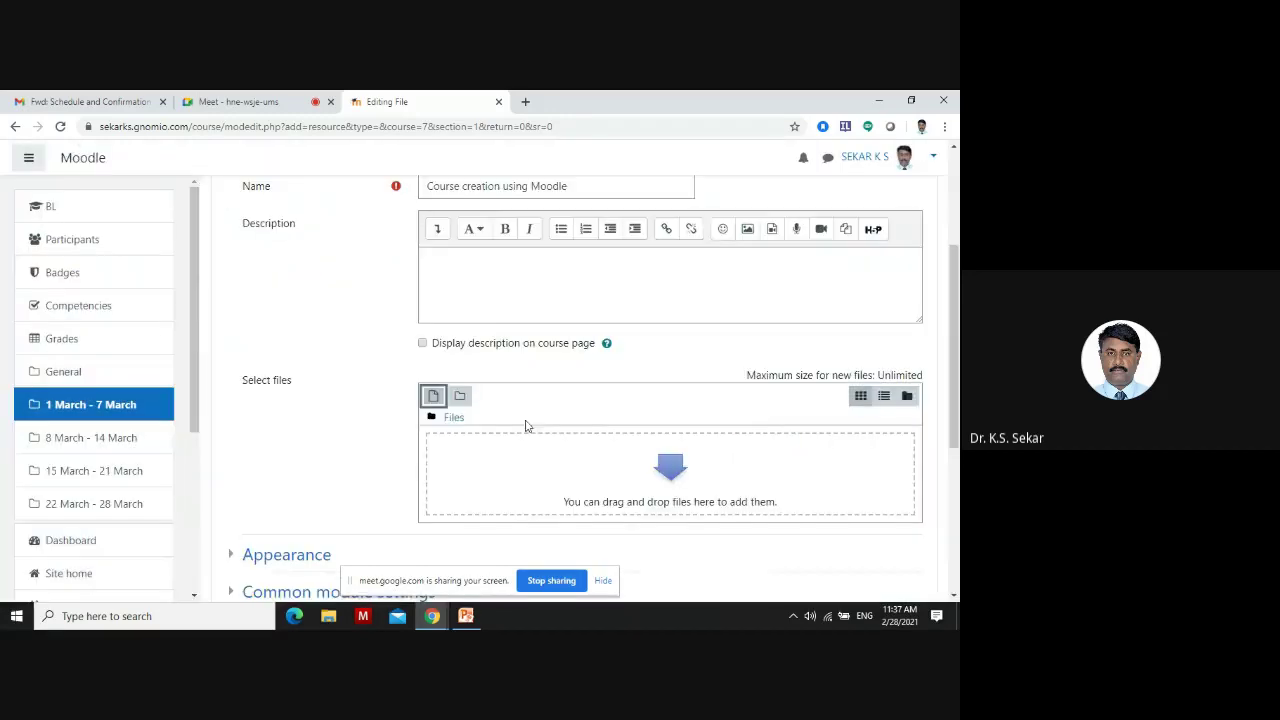
{"action": "left_click", "coordinate": [433, 396]}
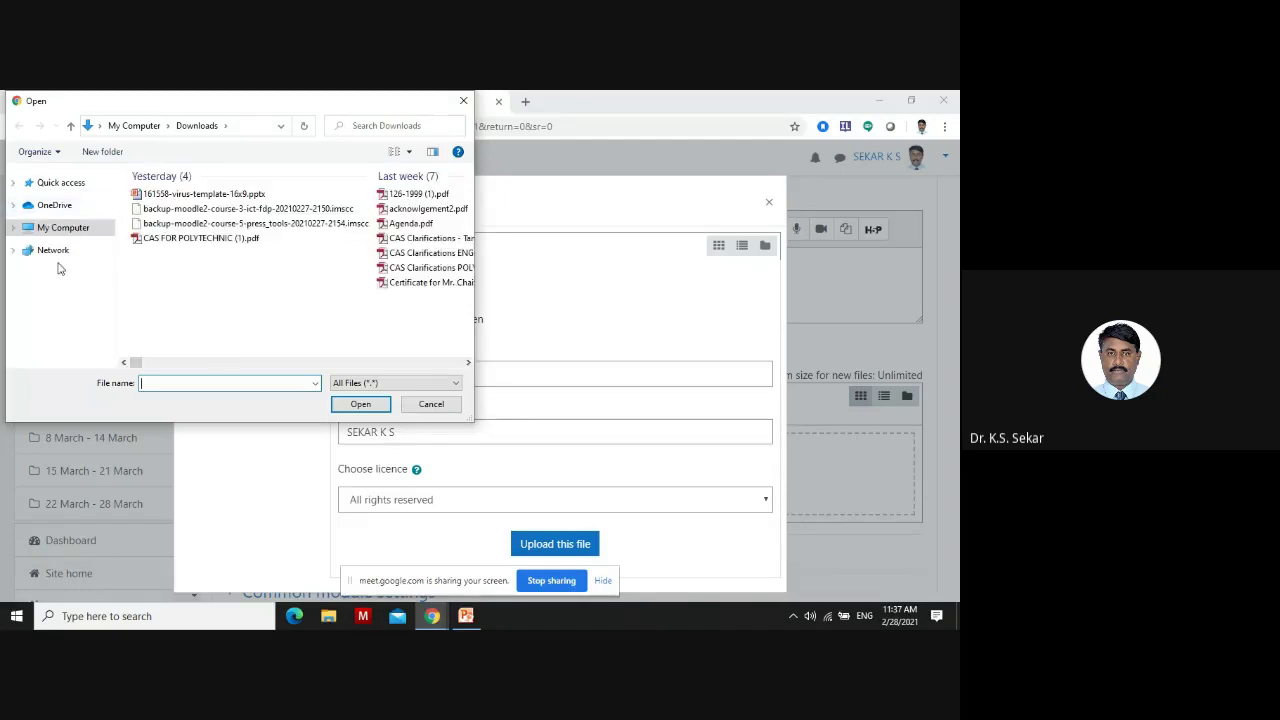
{"action": "left_click", "coordinate": [60, 182]}
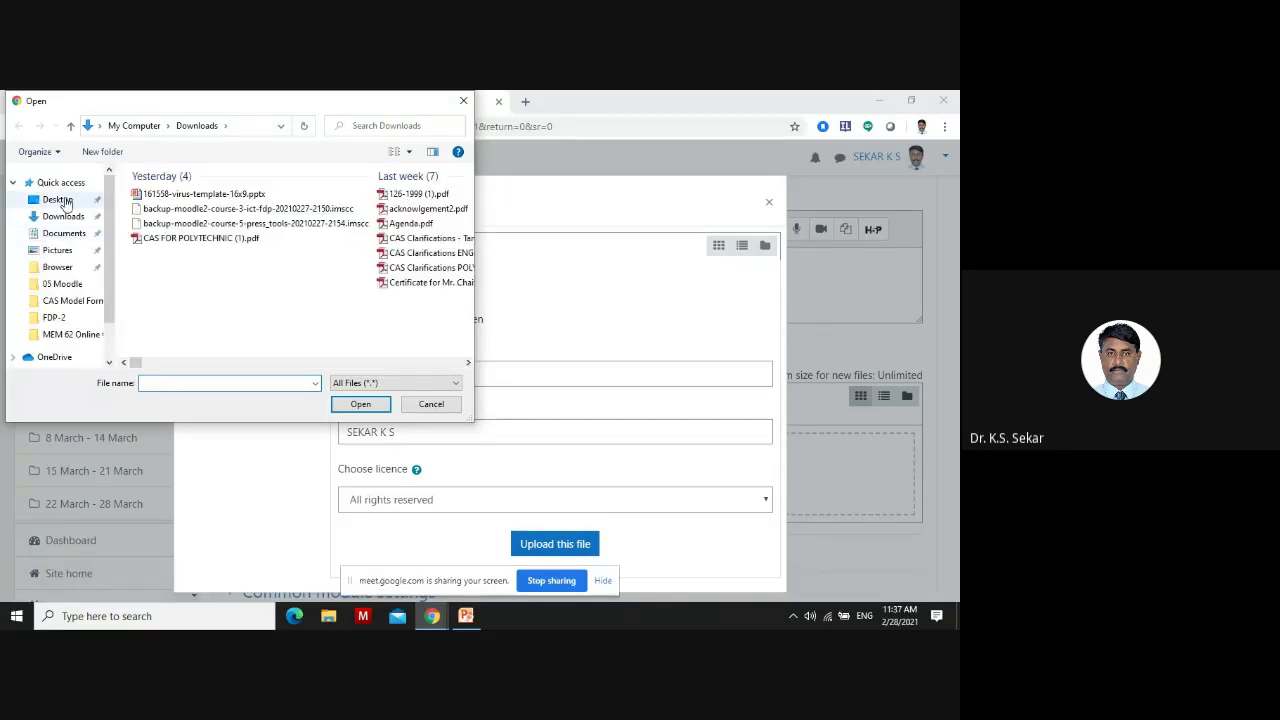
{"action": "left_click", "coordinate": [58, 200]}
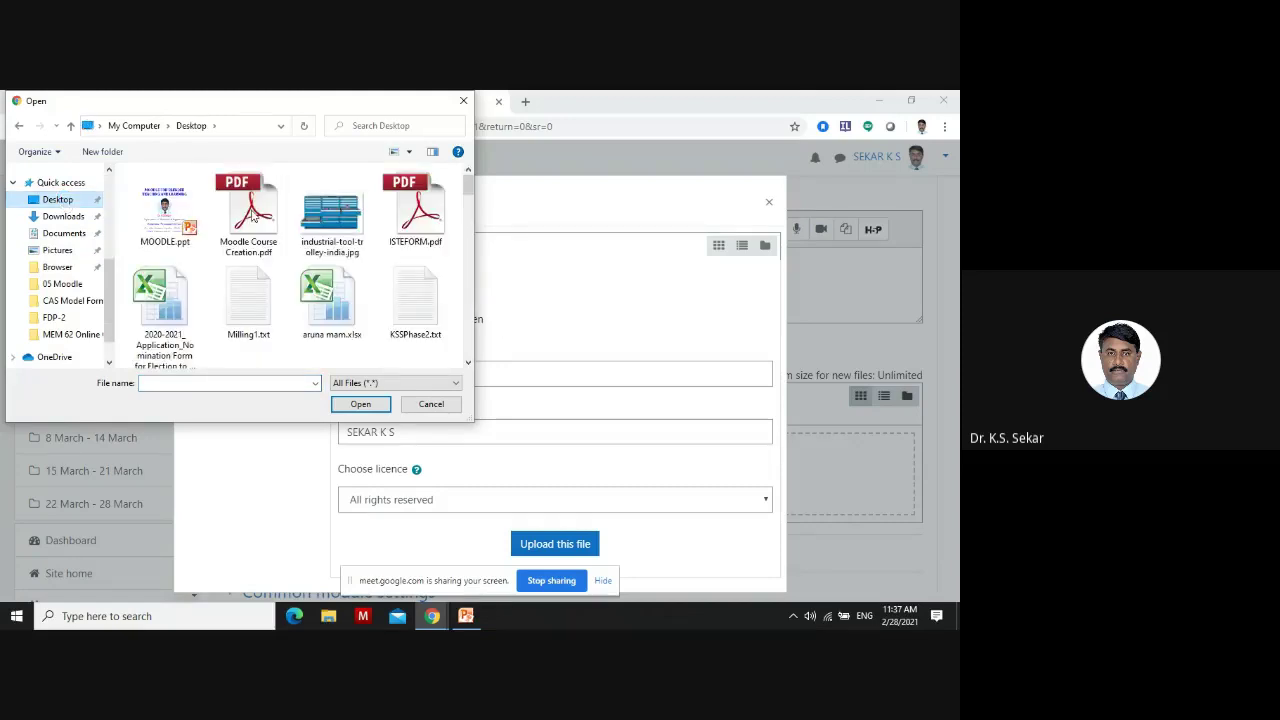
{"action": "left_click", "coordinate": [253, 215]}
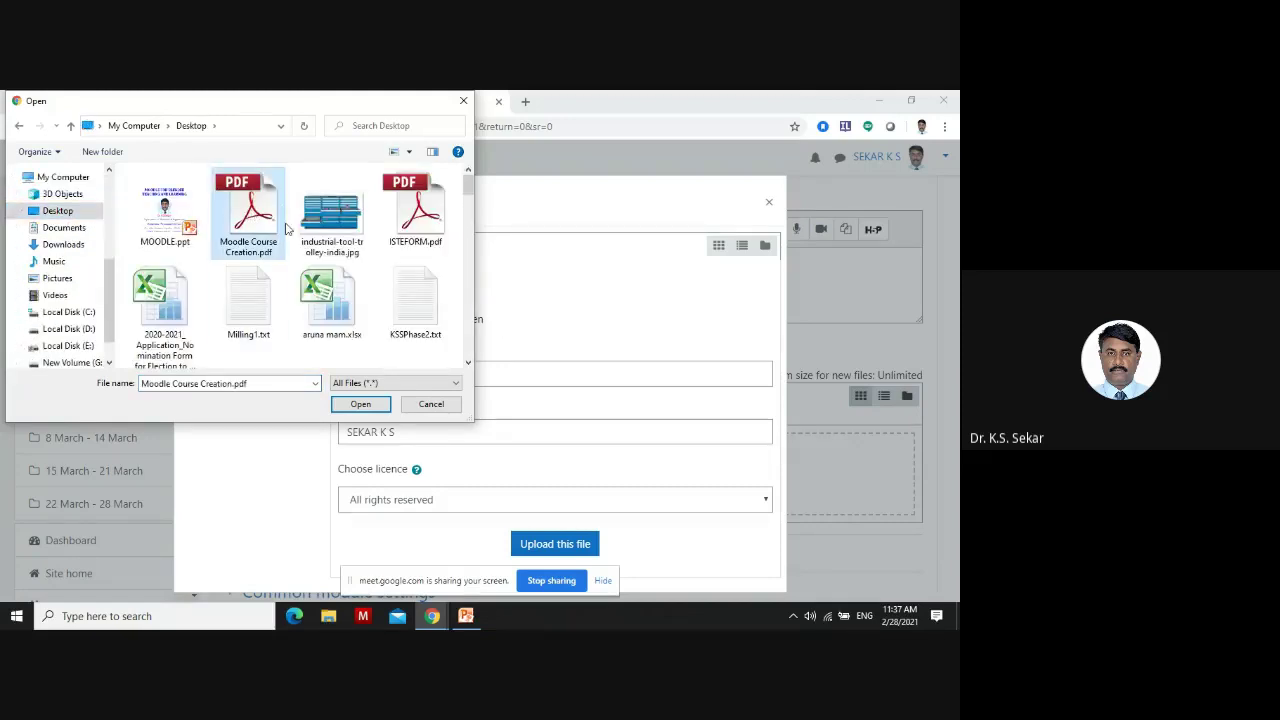
{"action": "left_click", "coordinate": [346, 404]}
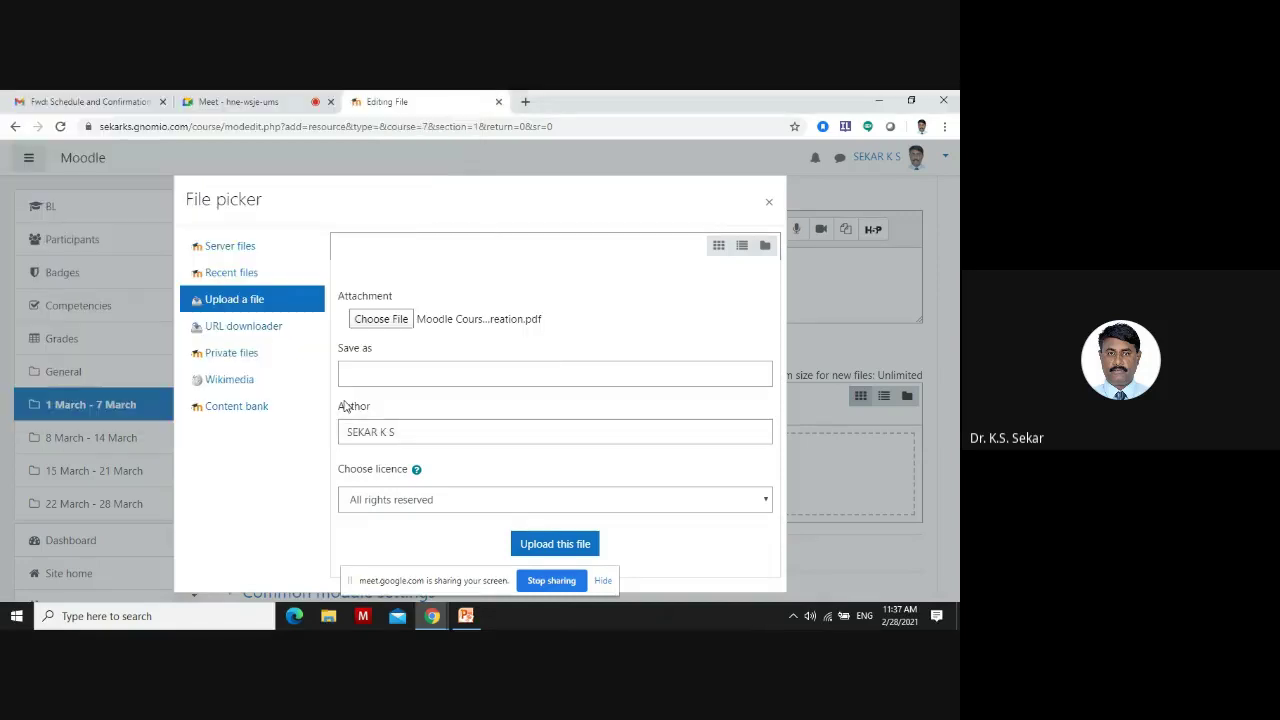
{"action": "left_click", "coordinate": [551, 547]}
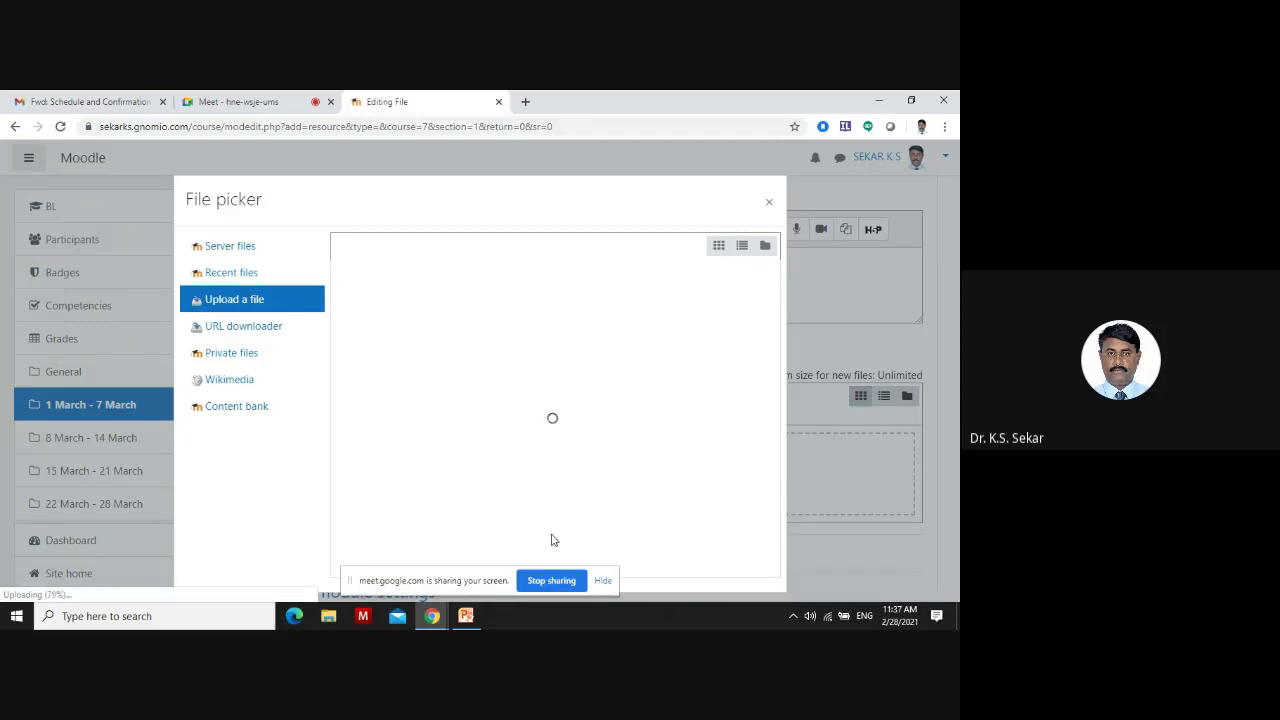
Set the file's appearance to display in a pop-up and show its size and type
{"action": "scroll", "coordinate": [517, 366], "scroll_direction": "down", "scroll_amount": 5}
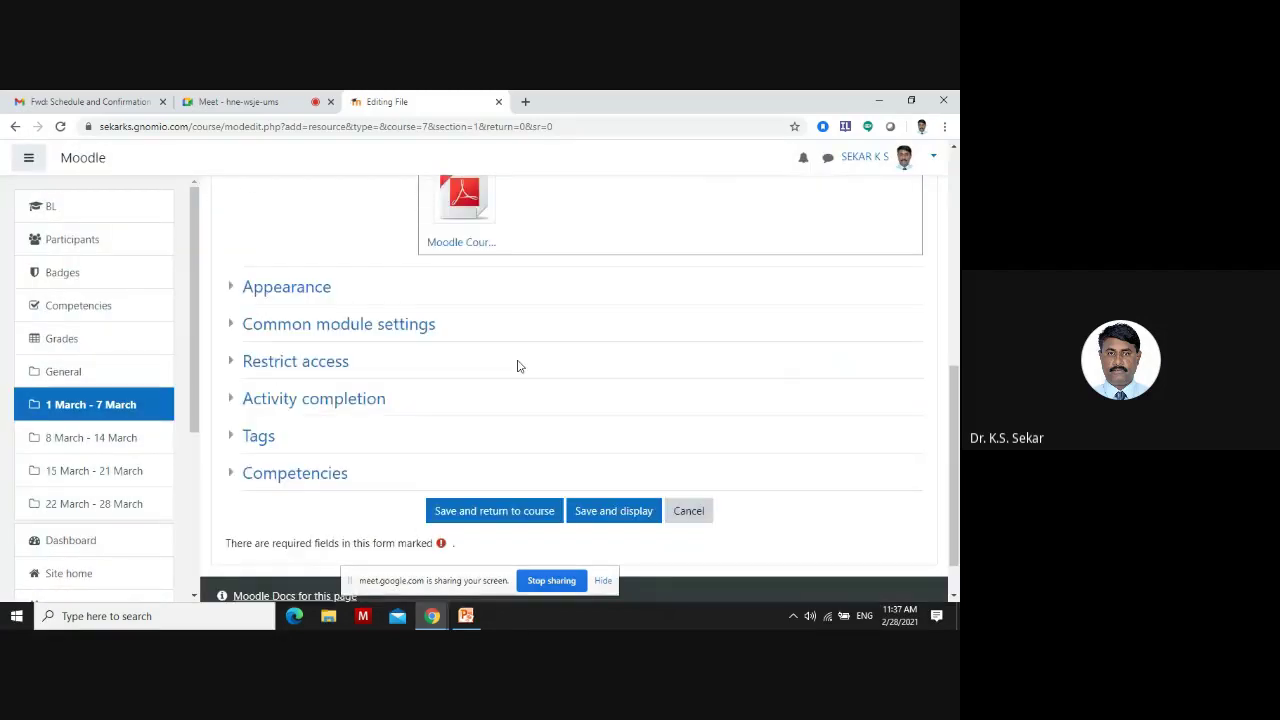
{"action": "left_click", "coordinate": [300, 287]}
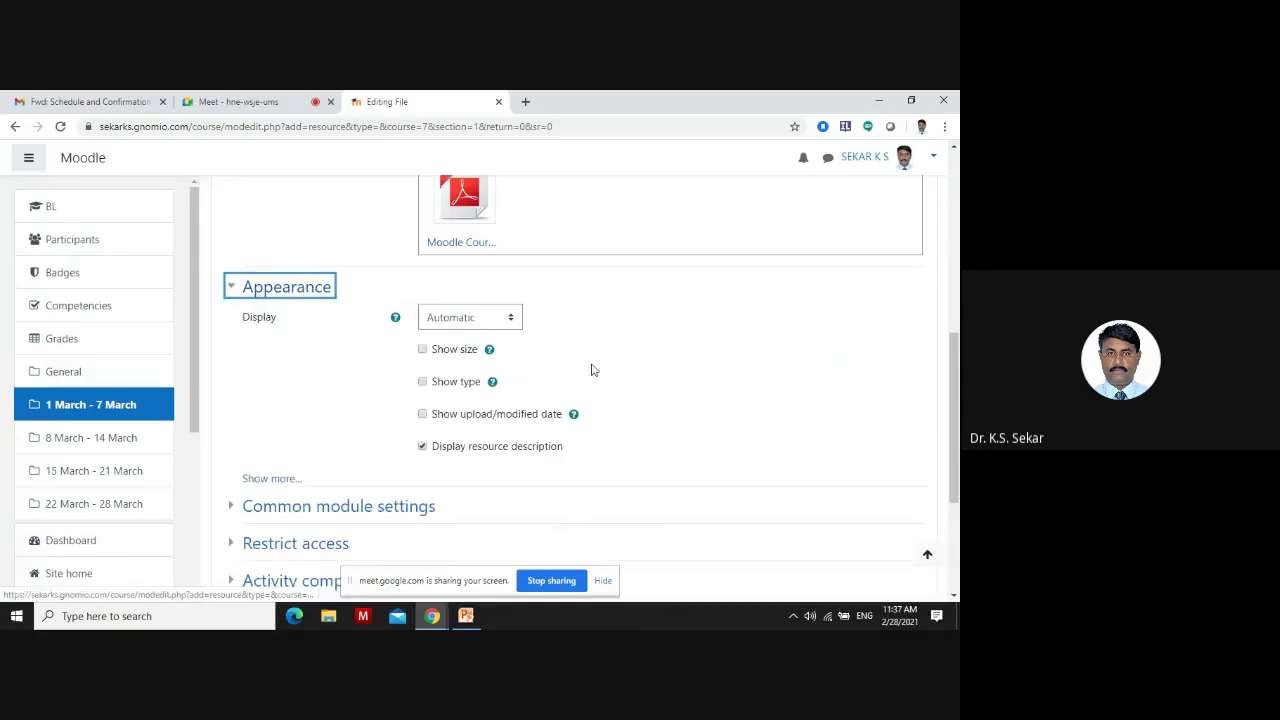
{"action": "left_click", "coordinate": [458, 320]}
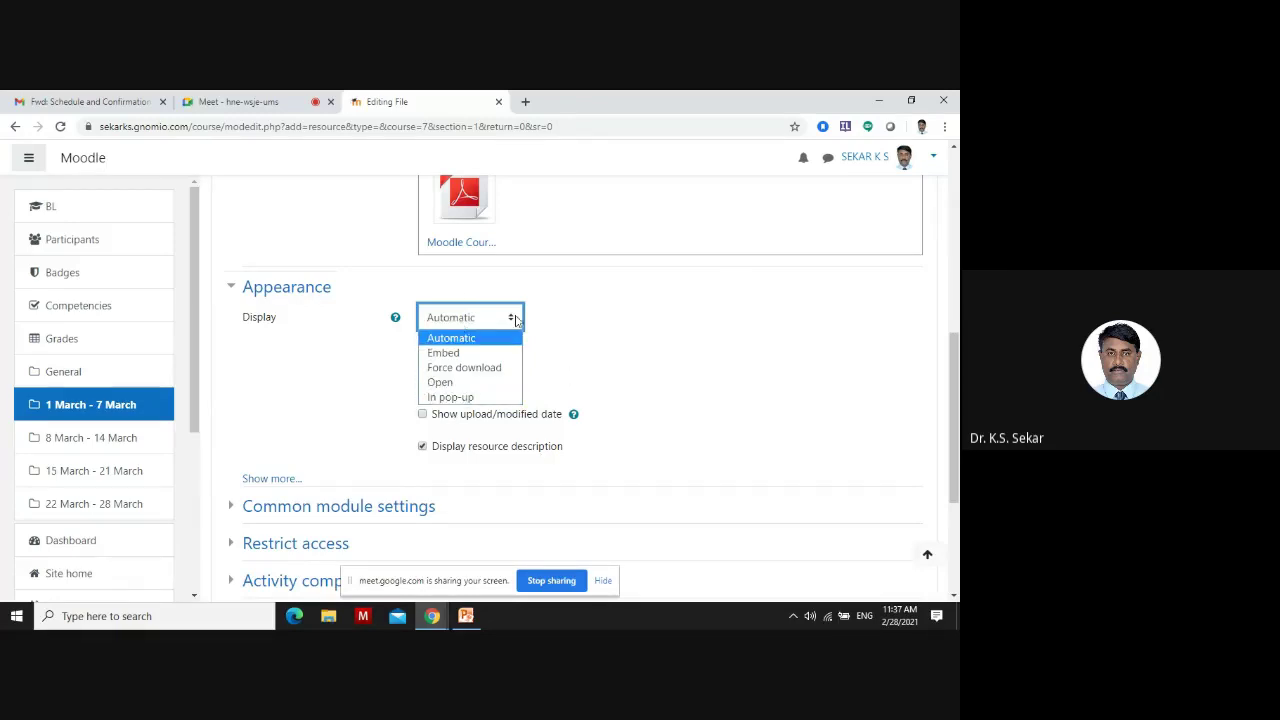
{"action": "left_click", "coordinate": [469, 397]}
{"action": "scroll", "coordinate": [598, 349], "scroll_direction": "down", "scroll_amount": 1}
{"action": "left_click", "coordinate": [422, 279]}
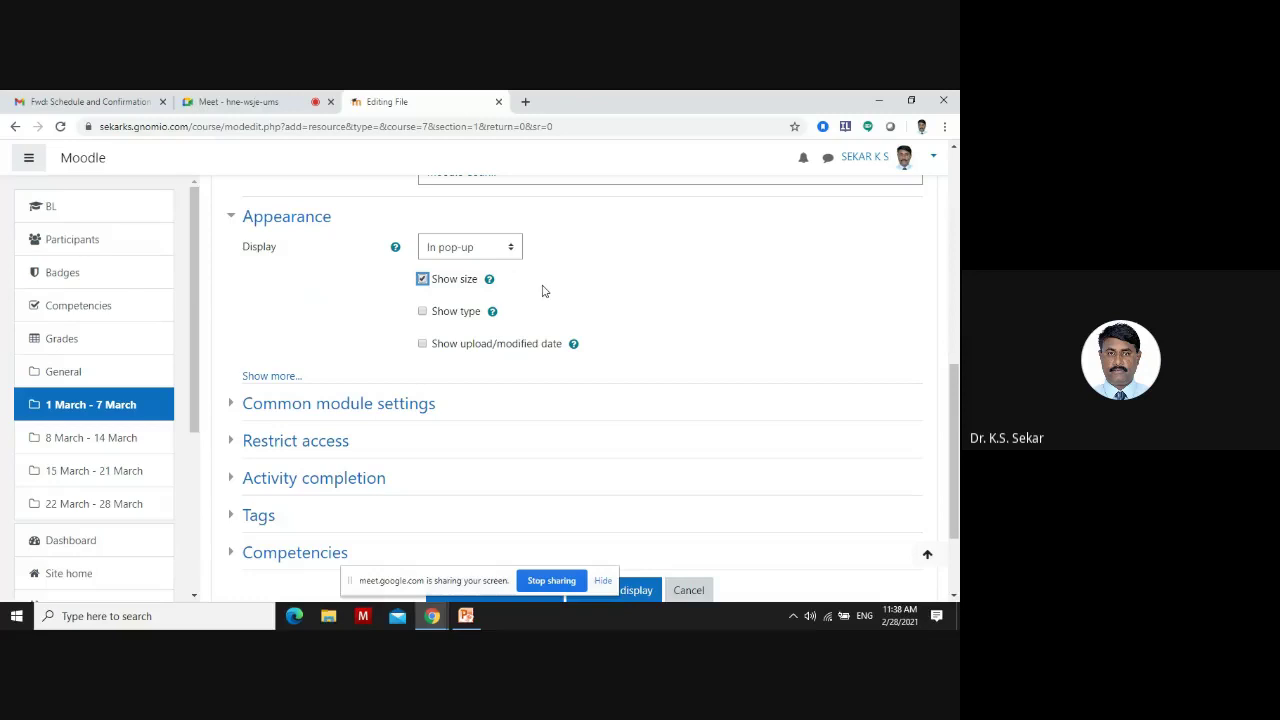
{"action": "left_click", "coordinate": [422, 311]}
{"action": "scroll", "coordinate": [503, 317], "scroll_direction": "up", "scroll_amount": 1}
Look over the resource's common module, access restriction, activity completion and competency settings, including the completion tracking choices
{"action": "scroll", "coordinate": [534, 386], "scroll_direction": "down", "scroll_amount": 2}
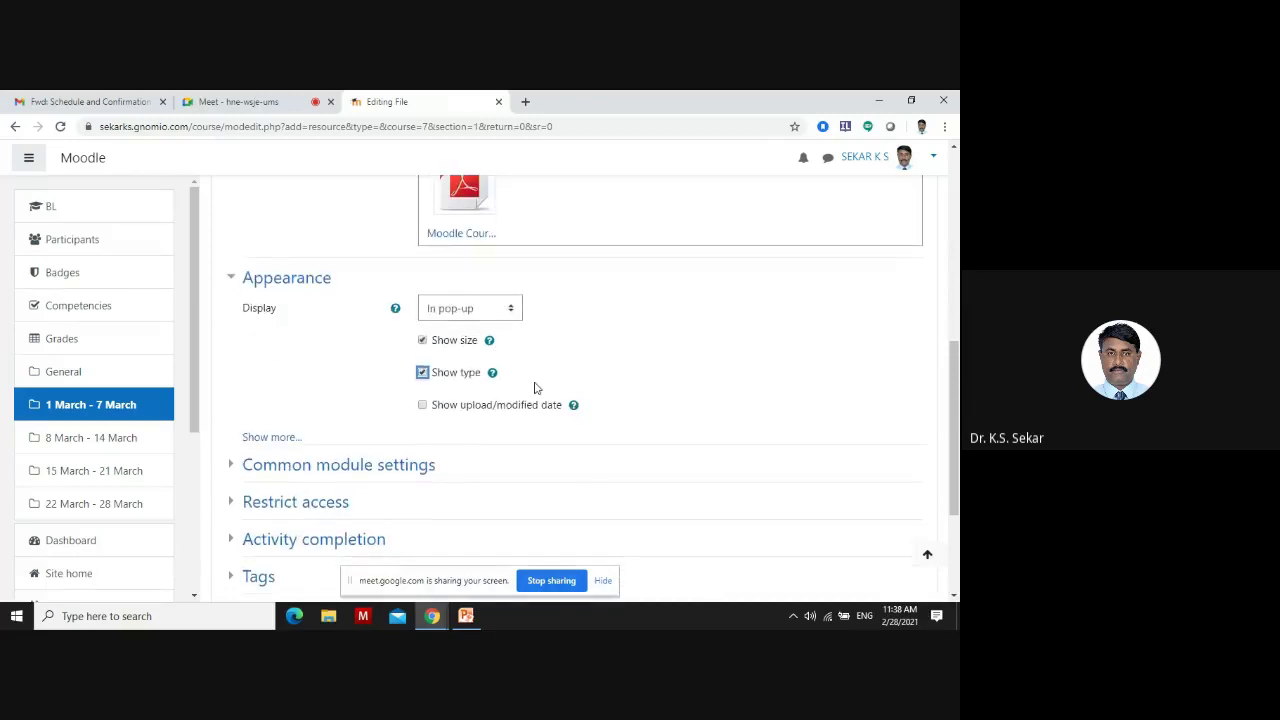
{"action": "left_click", "coordinate": [363, 342]}
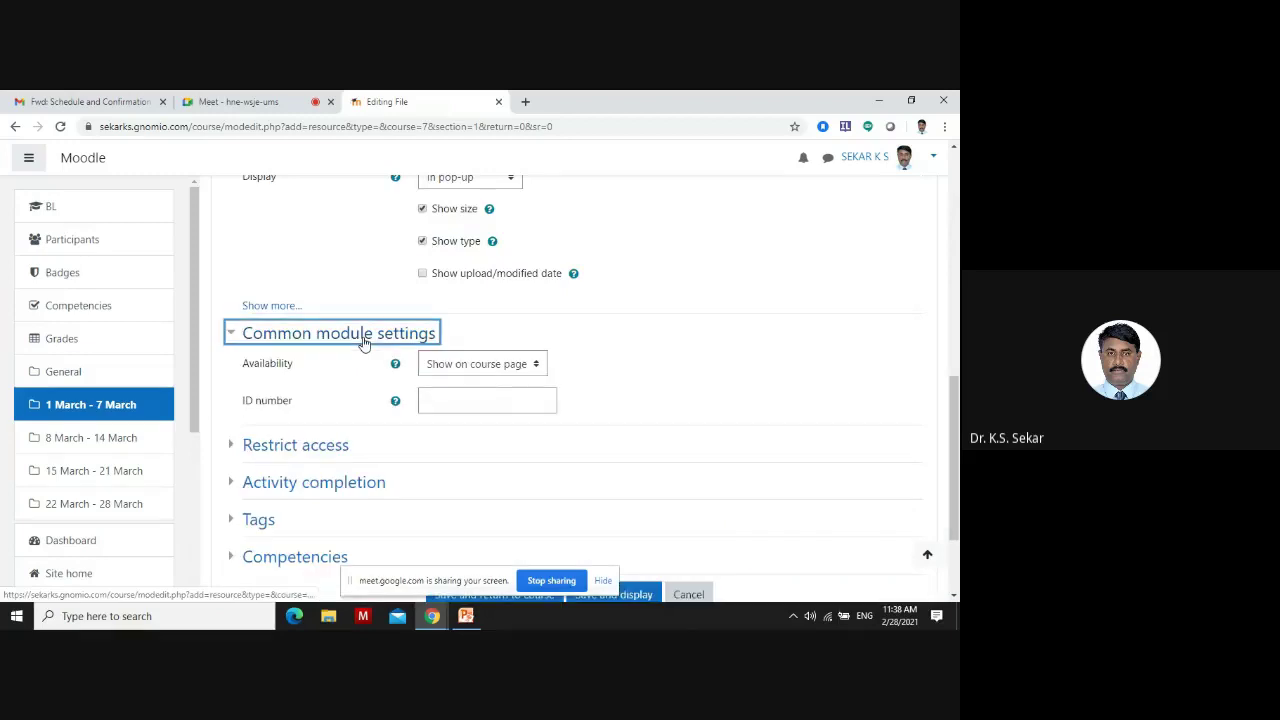
{"action": "left_click", "coordinate": [295, 445]}
{"action": "scroll", "coordinate": [480, 406], "scroll_direction": "down", "scroll_amount": 2}
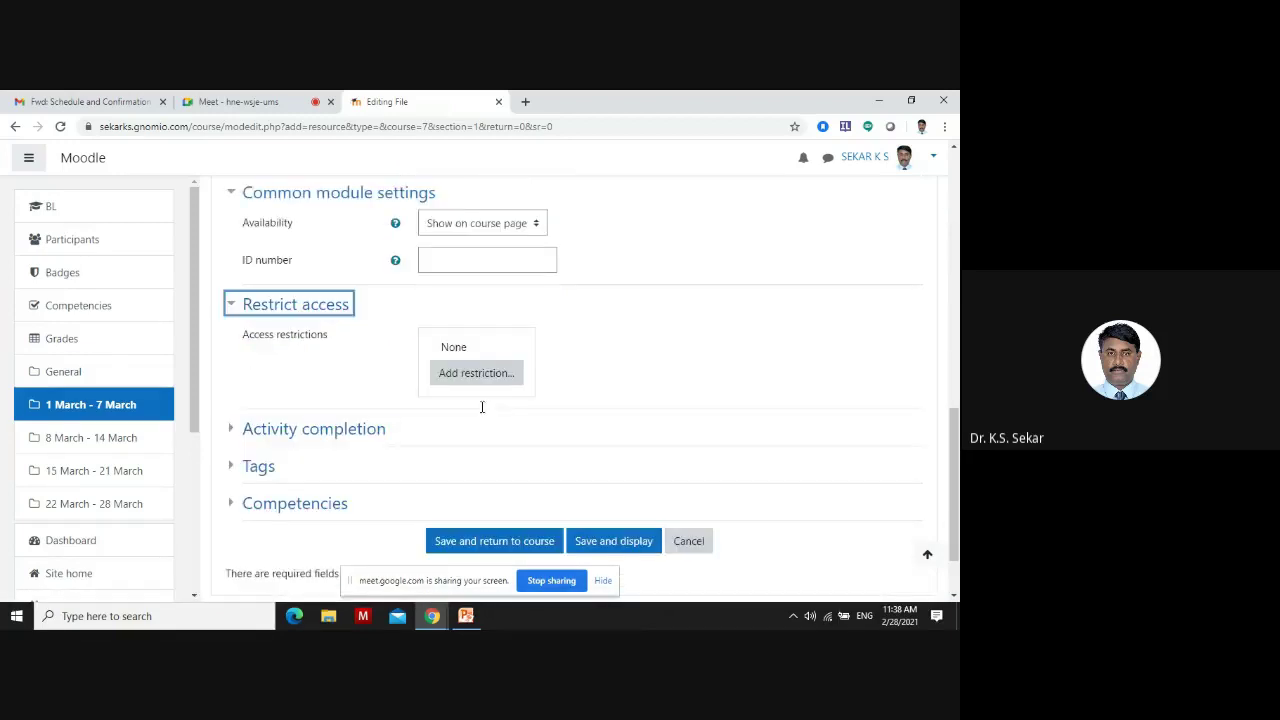
{"action": "scroll", "coordinate": [695, 400], "scroll_direction": "up", "scroll_amount": 7}
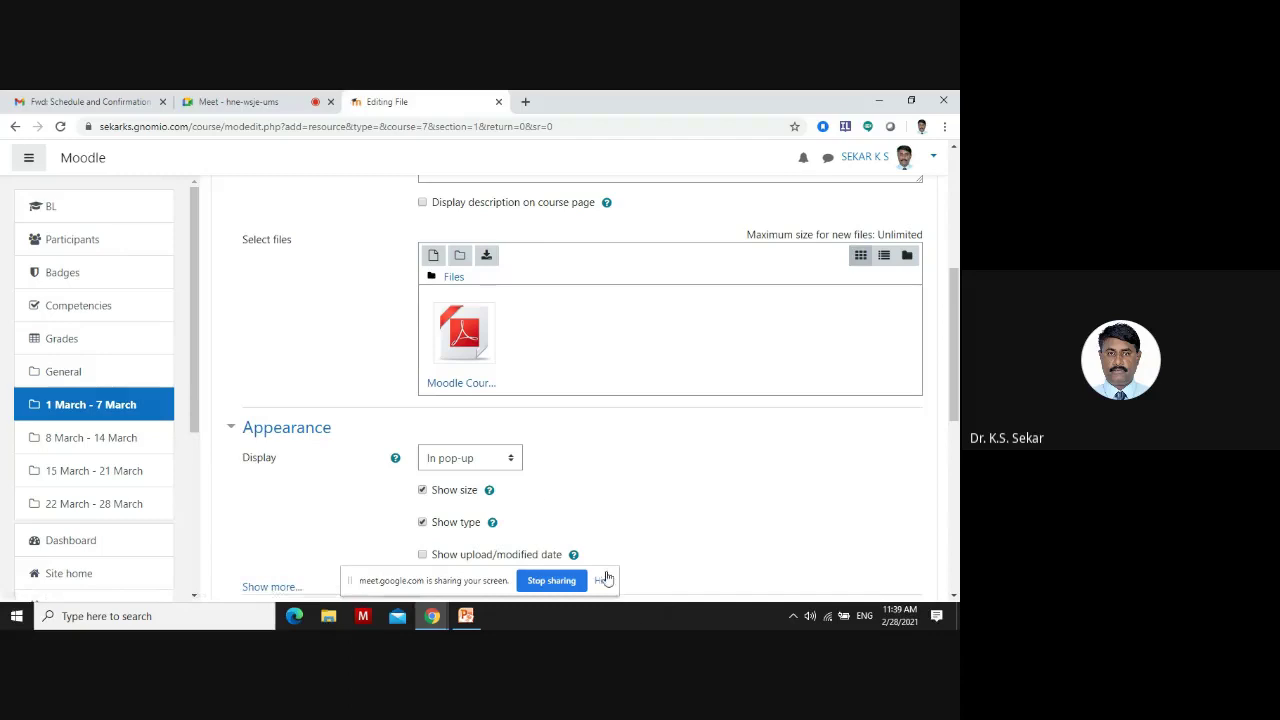
{"action": "scroll", "coordinate": [542, 480], "scroll_direction": "down", "scroll_amount": 5}
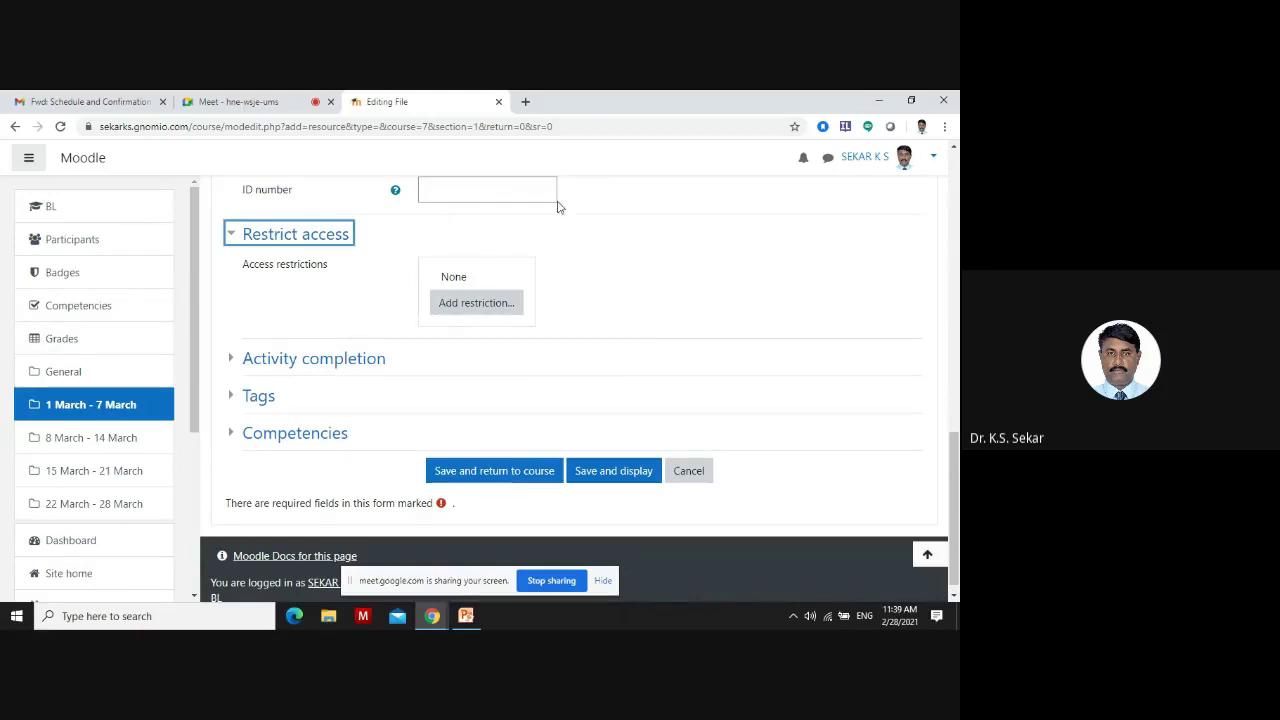
{"action": "left_click", "coordinate": [325, 366]}
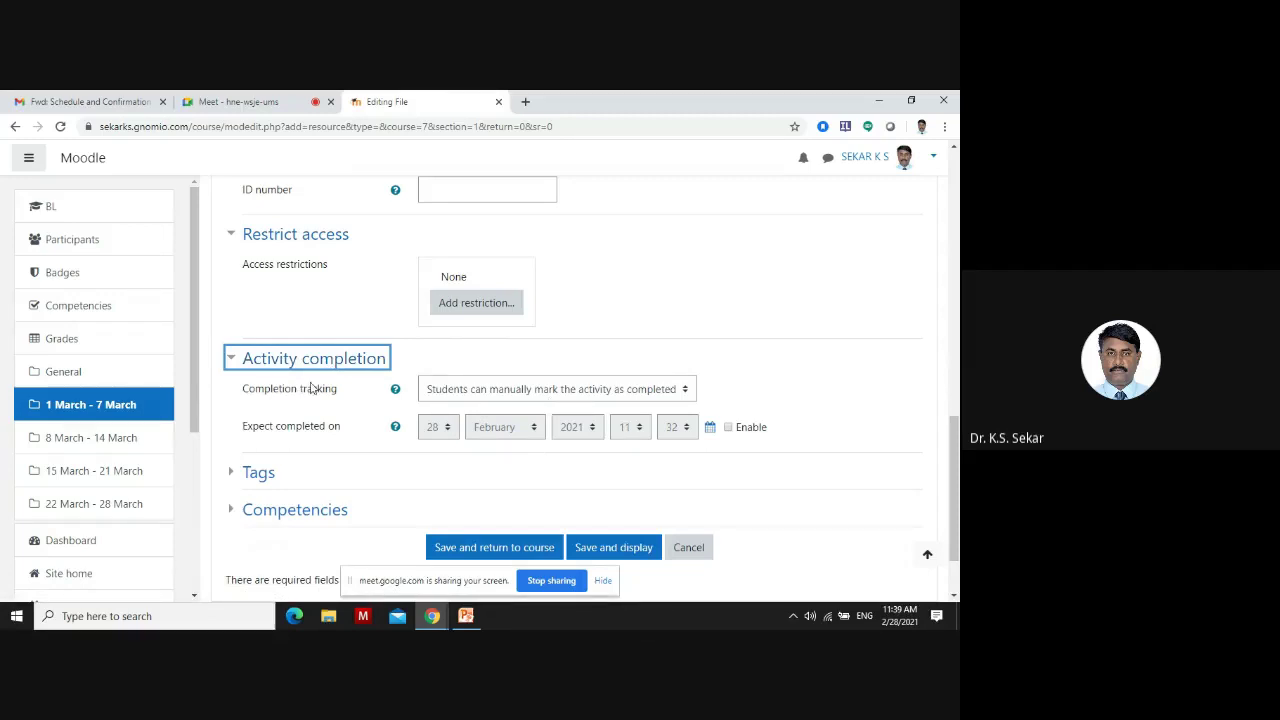
{"action": "left_click", "coordinate": [598, 390]}
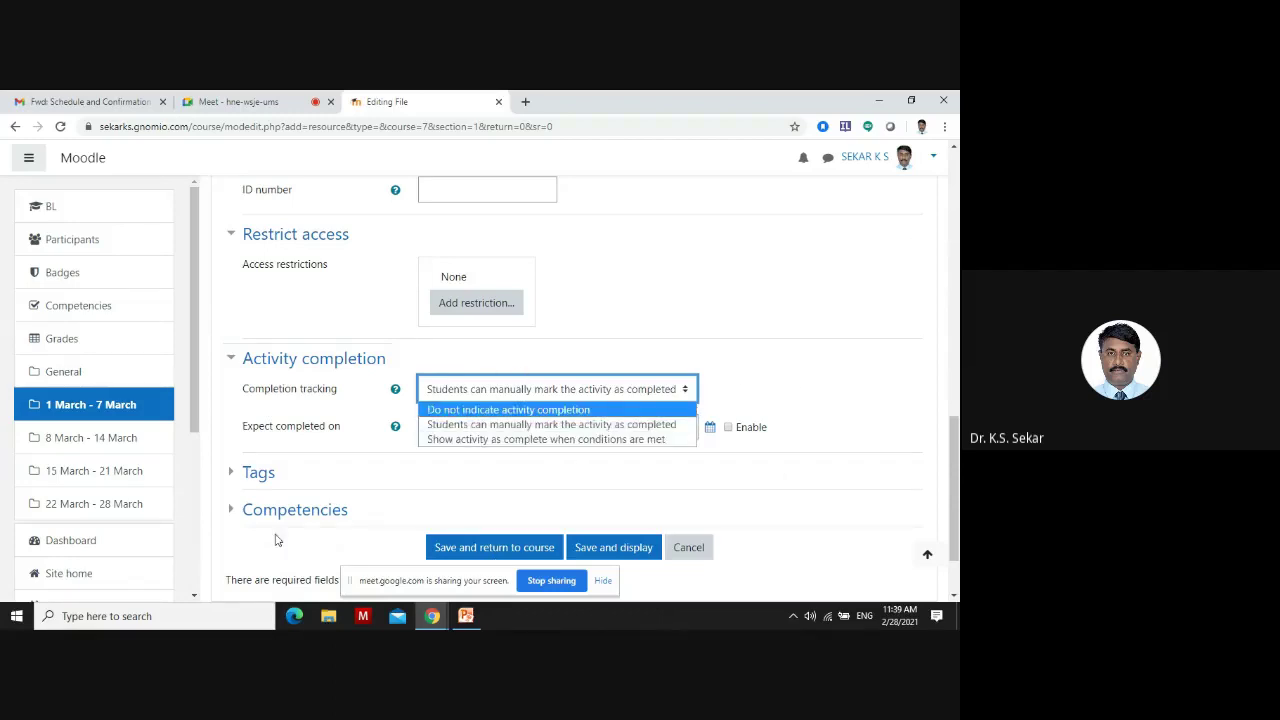
{"action": "scroll", "coordinate": [480, 475], "scroll_direction": "down", "scroll_amount": 1}
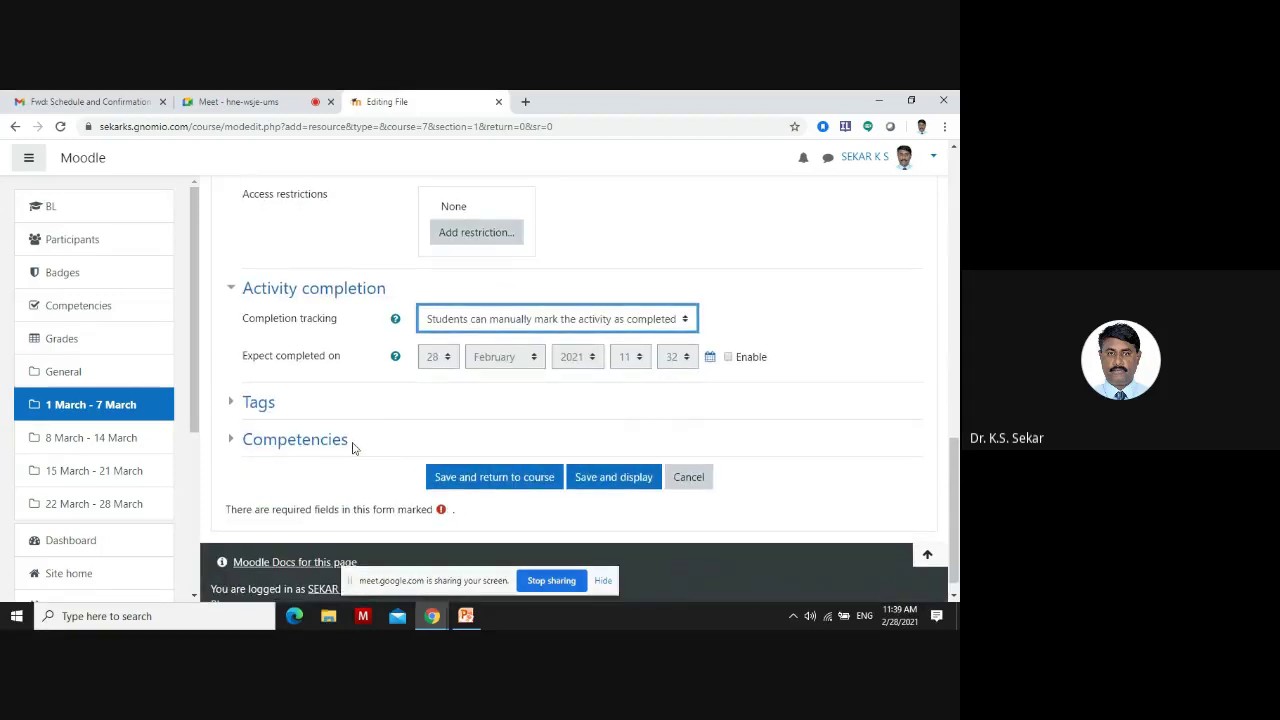
{"action": "left_click", "coordinate": [299, 445]}
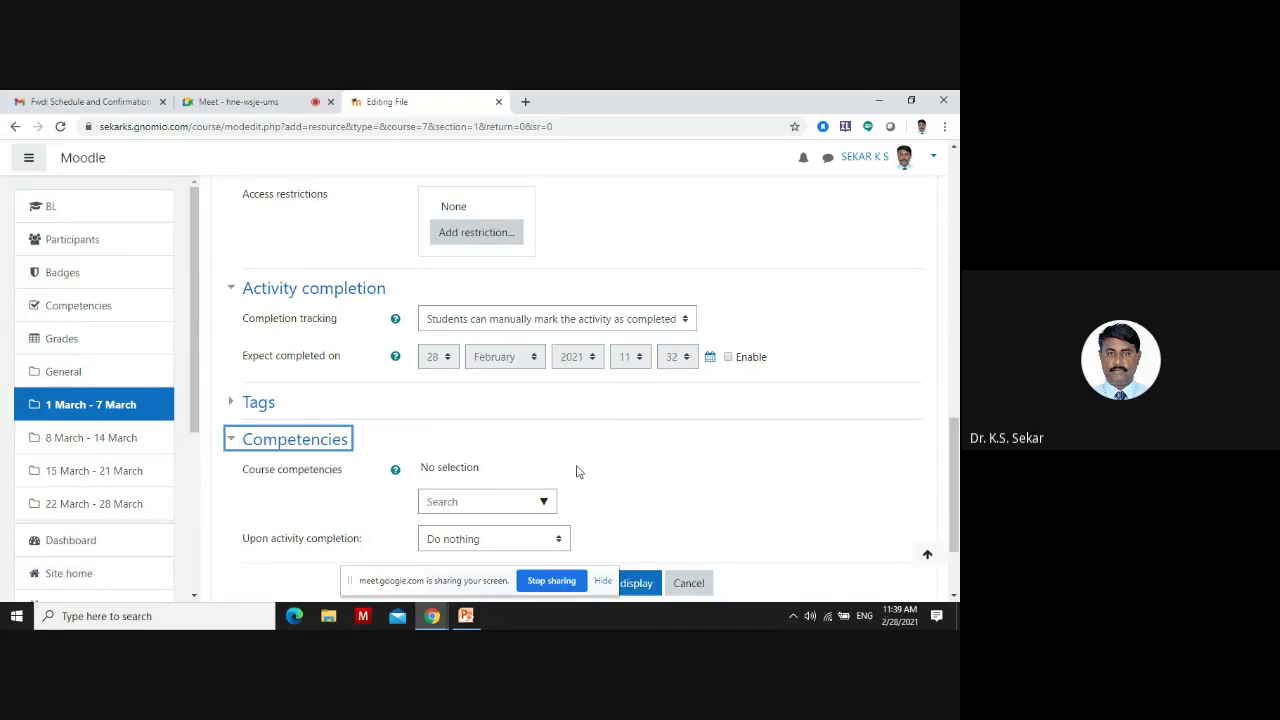
{"action": "scroll", "coordinate": [584, 419], "scroll_direction": "down", "scroll_amount": 1}
{"action": "scroll", "coordinate": [584, 419], "scroll_direction": "down", "scroll_amount": 1}
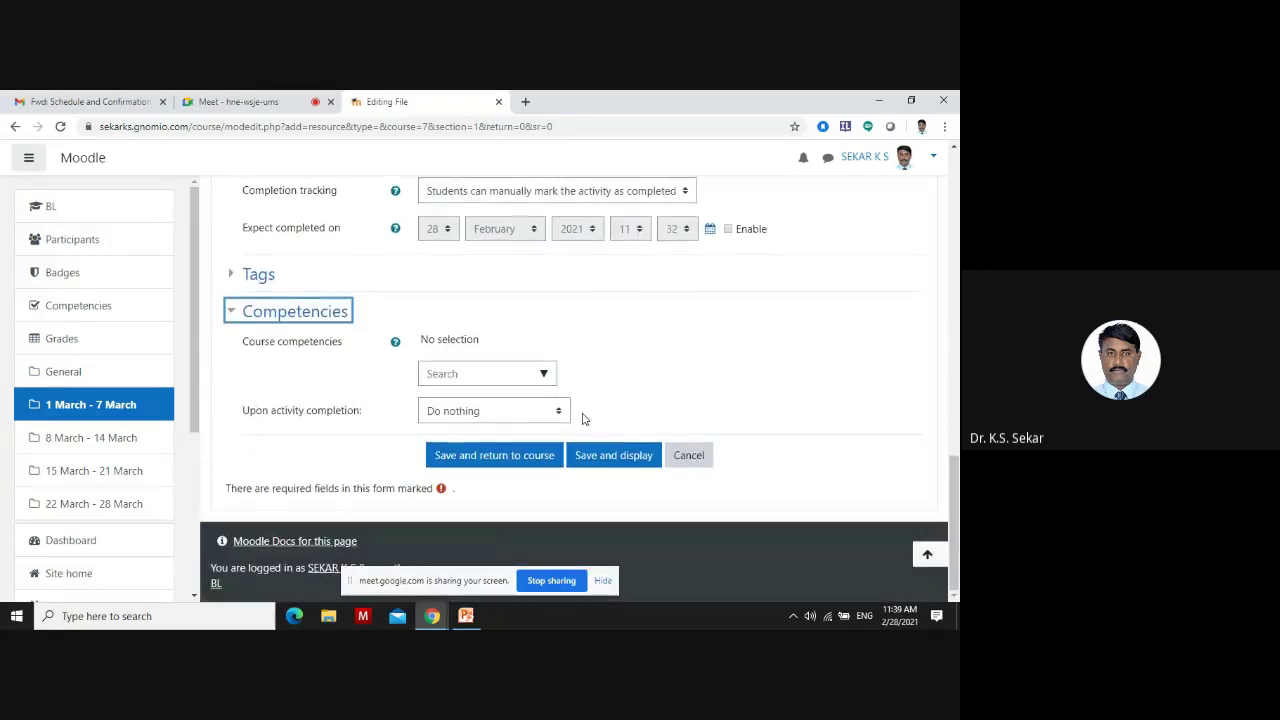
Save and display the file resource, and go back to the course's General section
{"action": "left_click", "coordinate": [609, 466]}
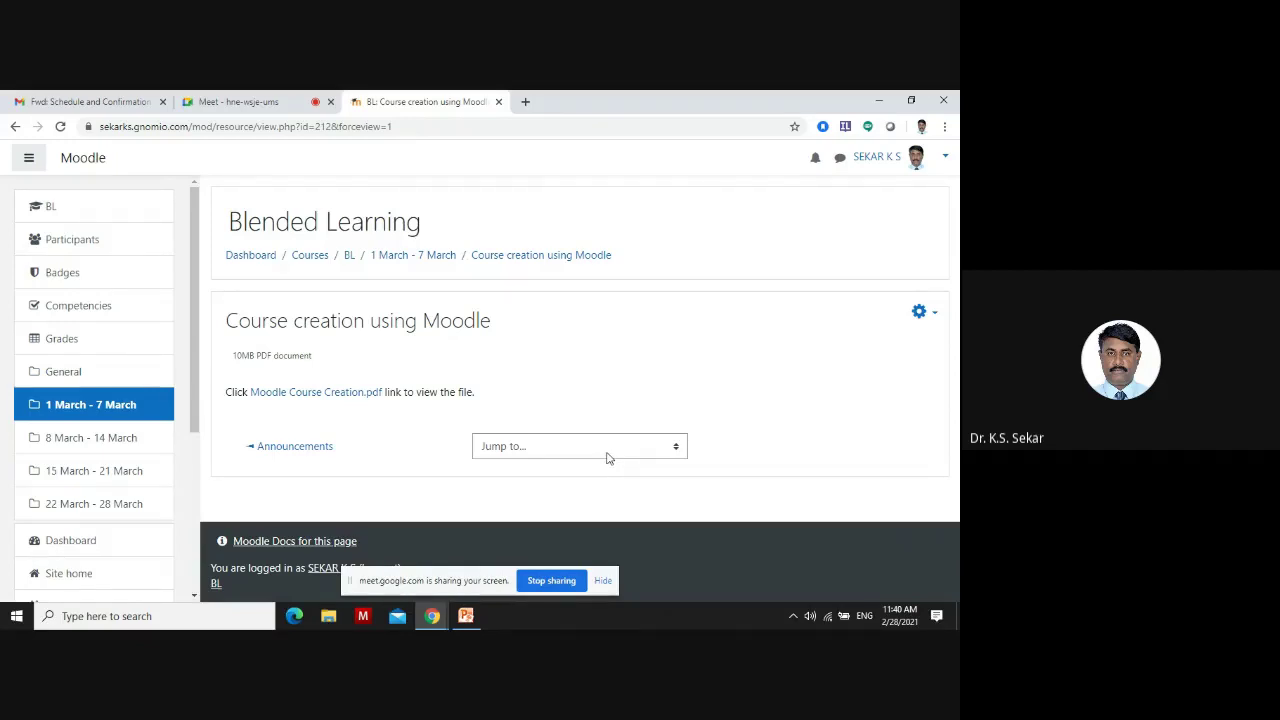
{"action": "left_click", "coordinate": [66, 376]}
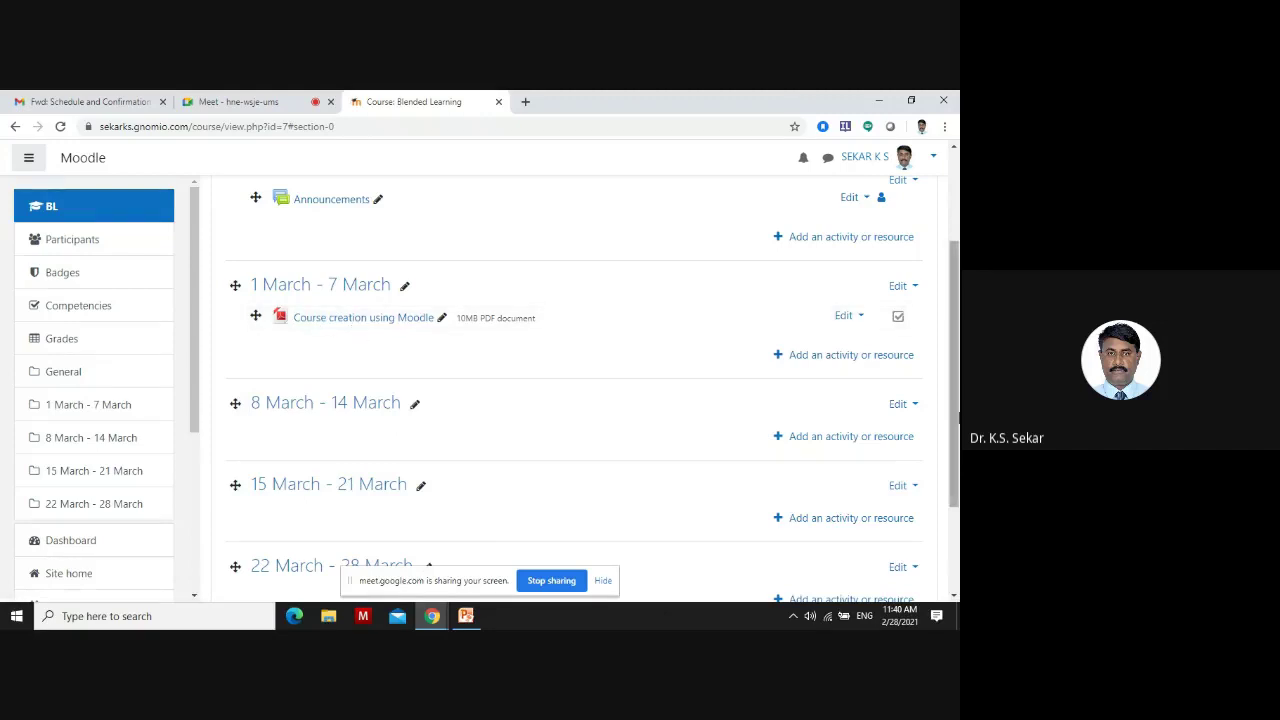
Open the activity chooser for the 1 March - 7 March week, and switch to PowerPoint to present the "Adding Activities & Resources" slide
{"action": "left_click", "coordinate": [835, 358]}
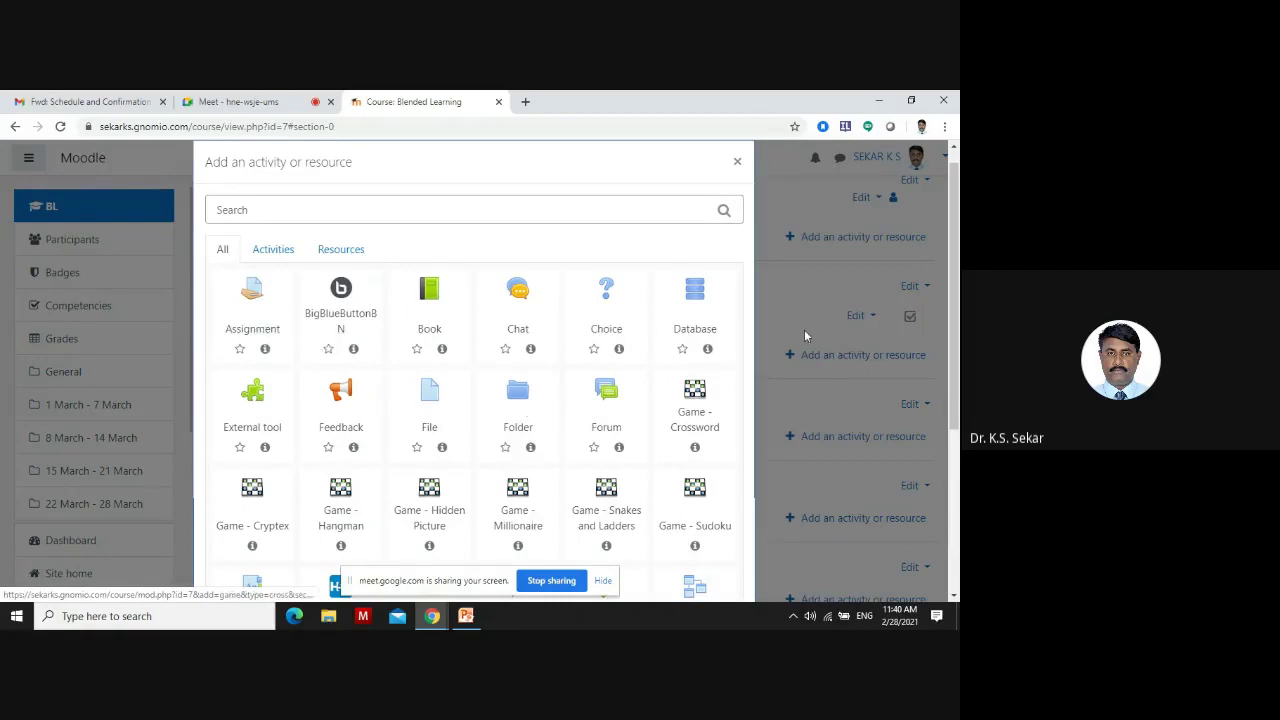
{"action": "left_click", "coordinate": [473, 619]}
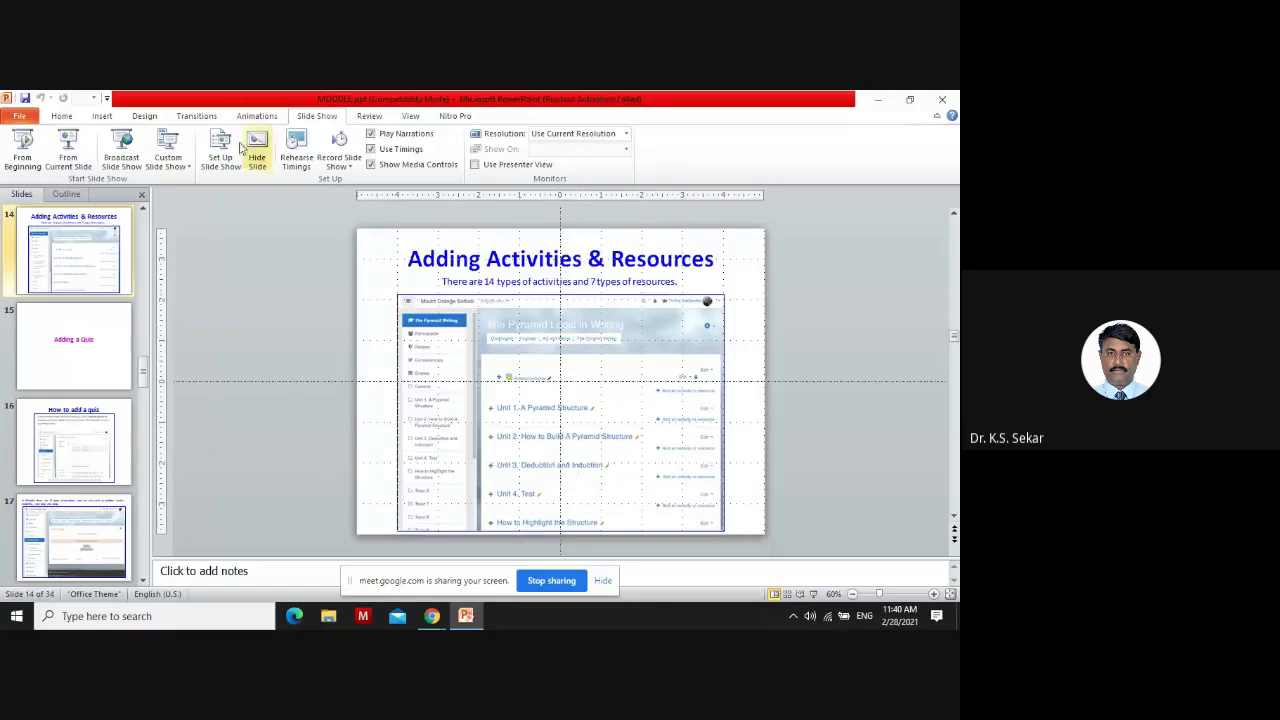
{"action": "left_click", "coordinate": [69, 158]}
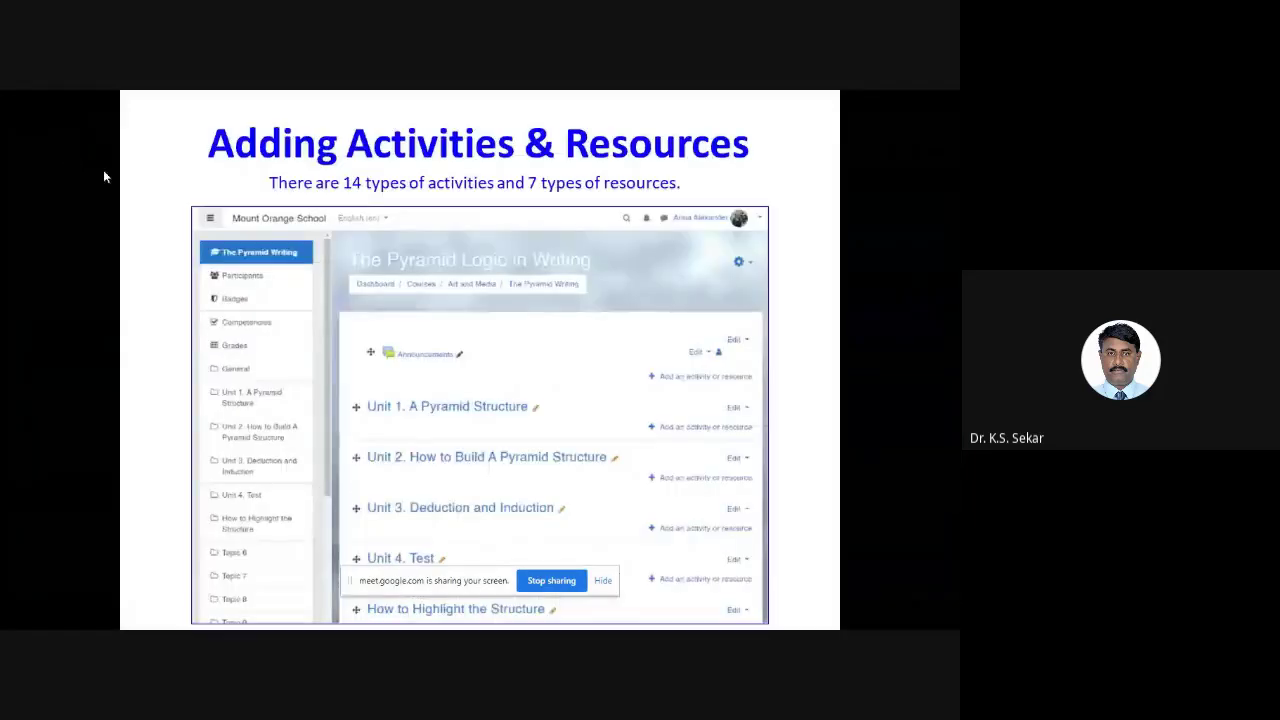
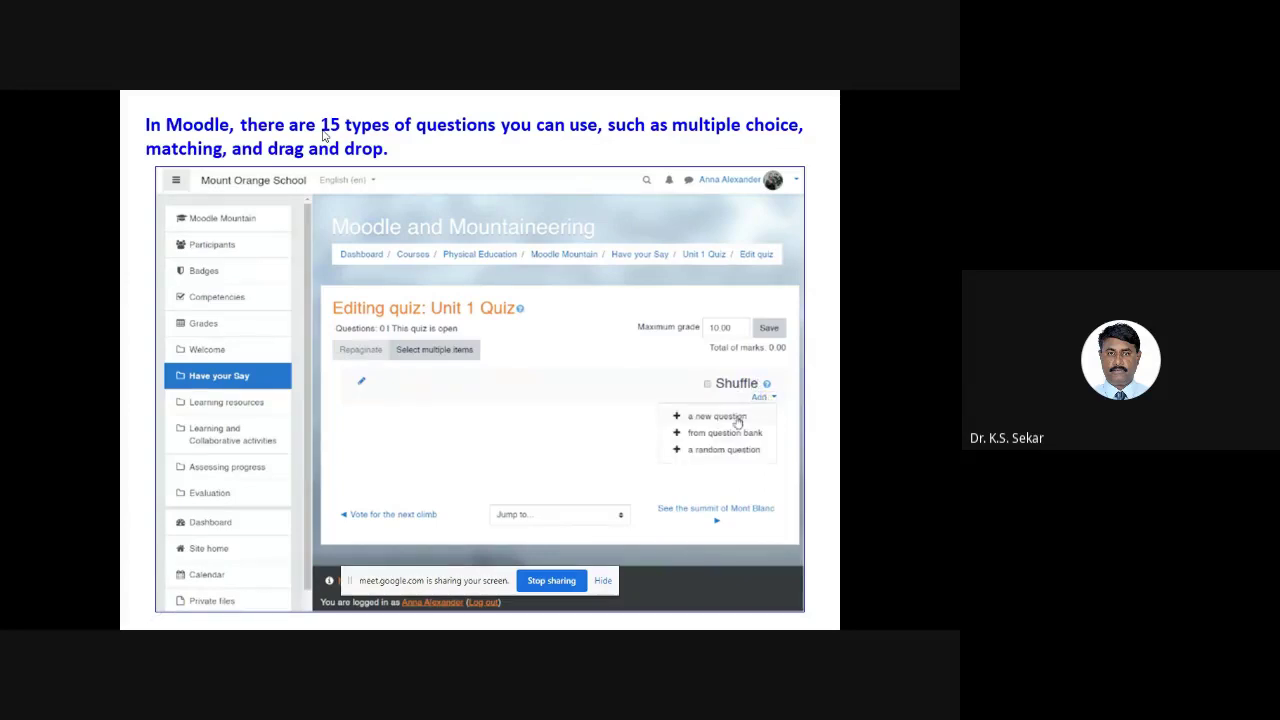
Present the slides up to "Adding an Assignment", end the slide show and switch to the Moodle course in Chrome
{"action": "key", "text": "Right"}
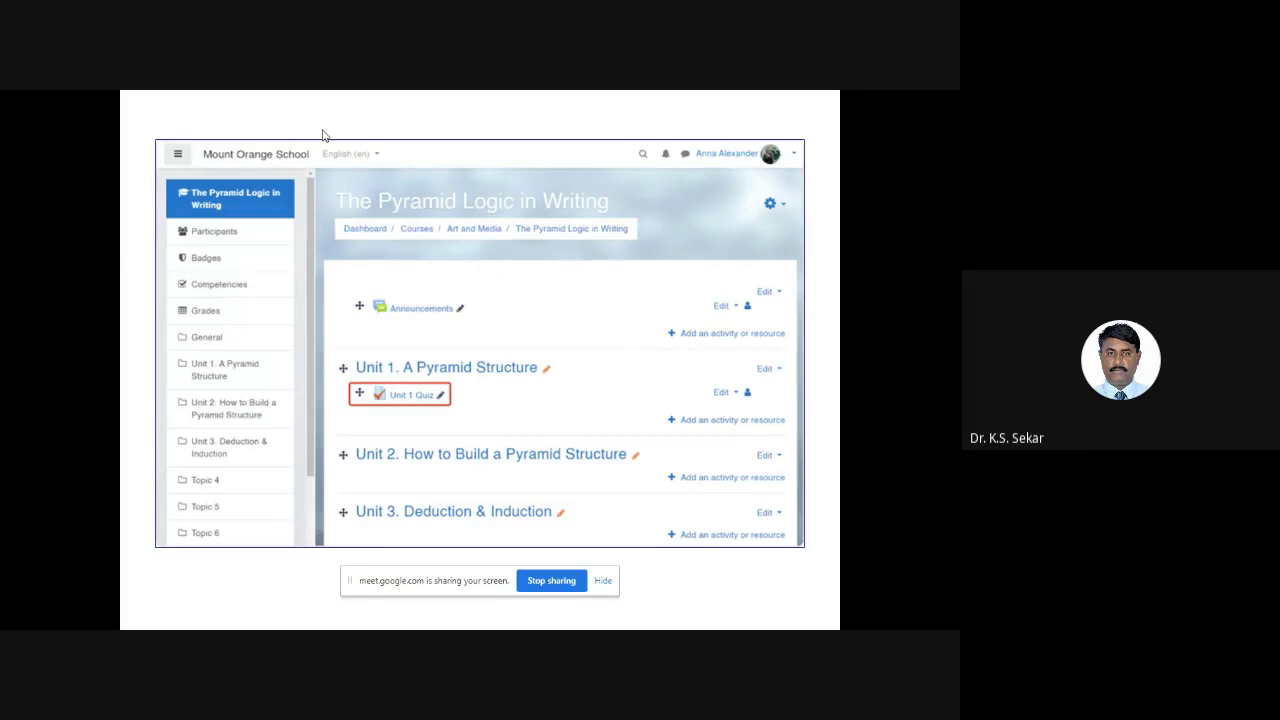
{"action": "key", "text": "Right"}
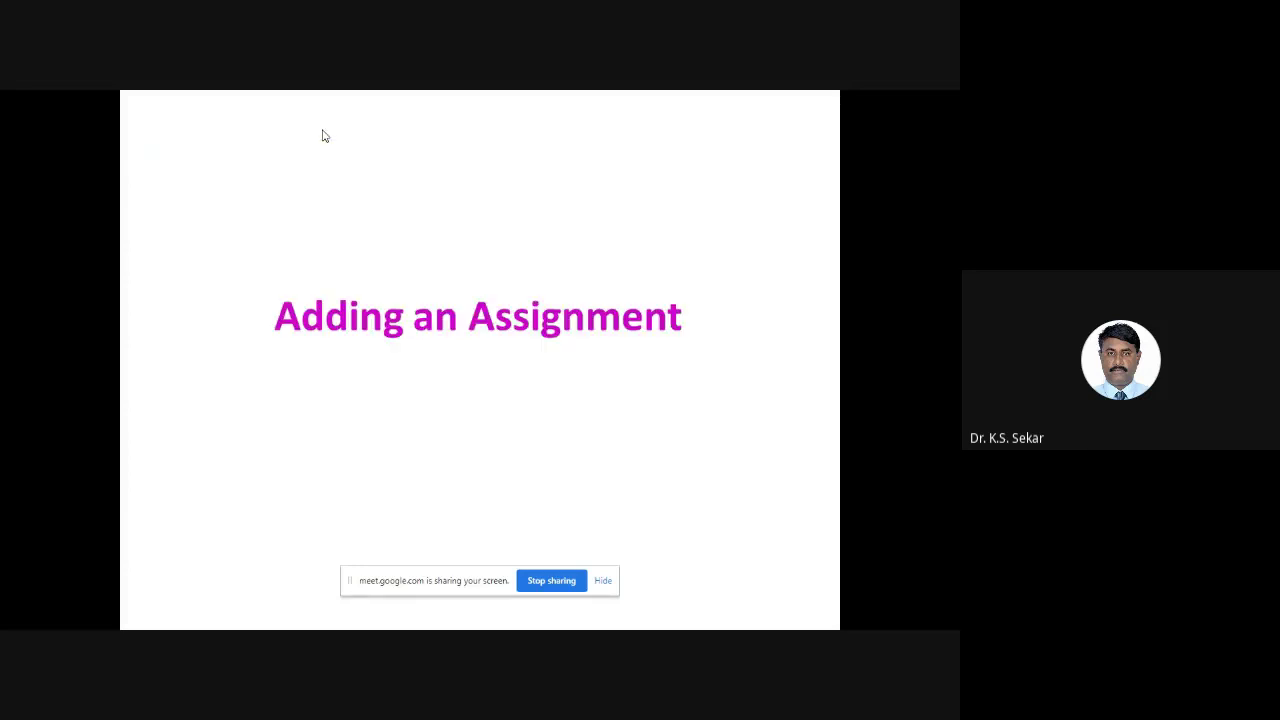
{"action": "key", "text": "Escape"}
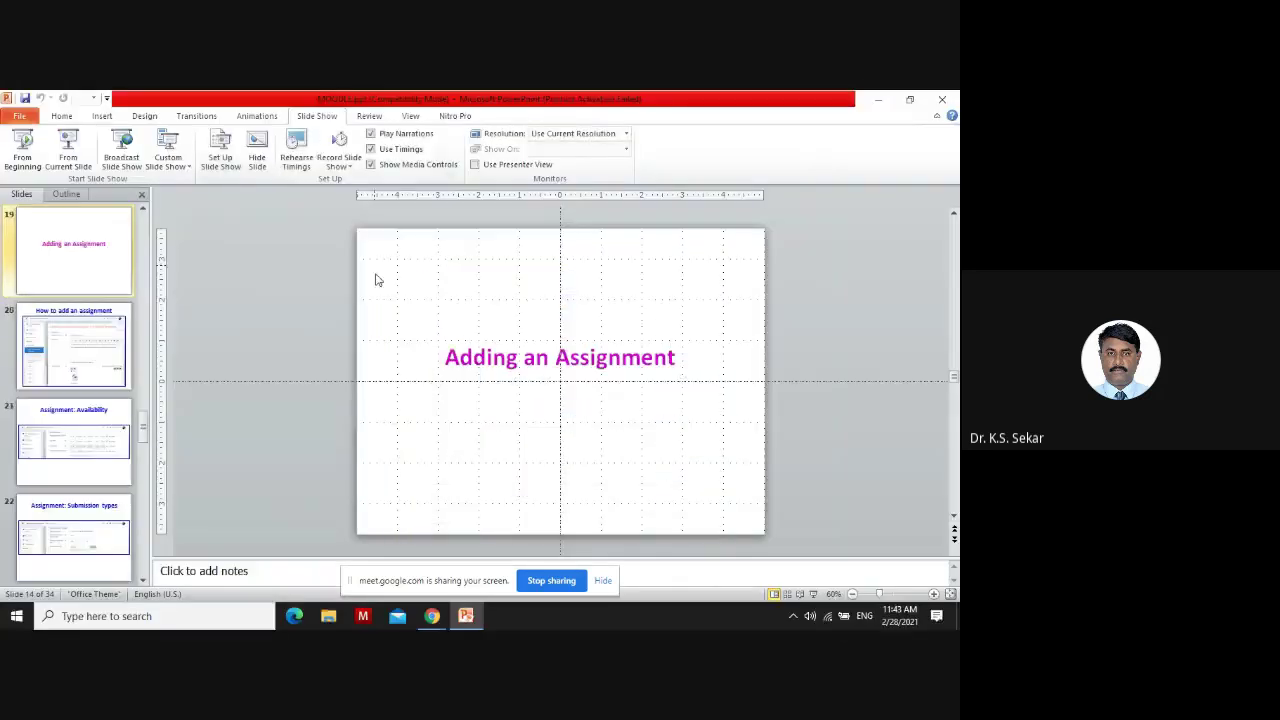
{"action": "mouse_move", "coordinate": [431, 615]}
{"action": "left_click", "coordinate": [395, 545]}
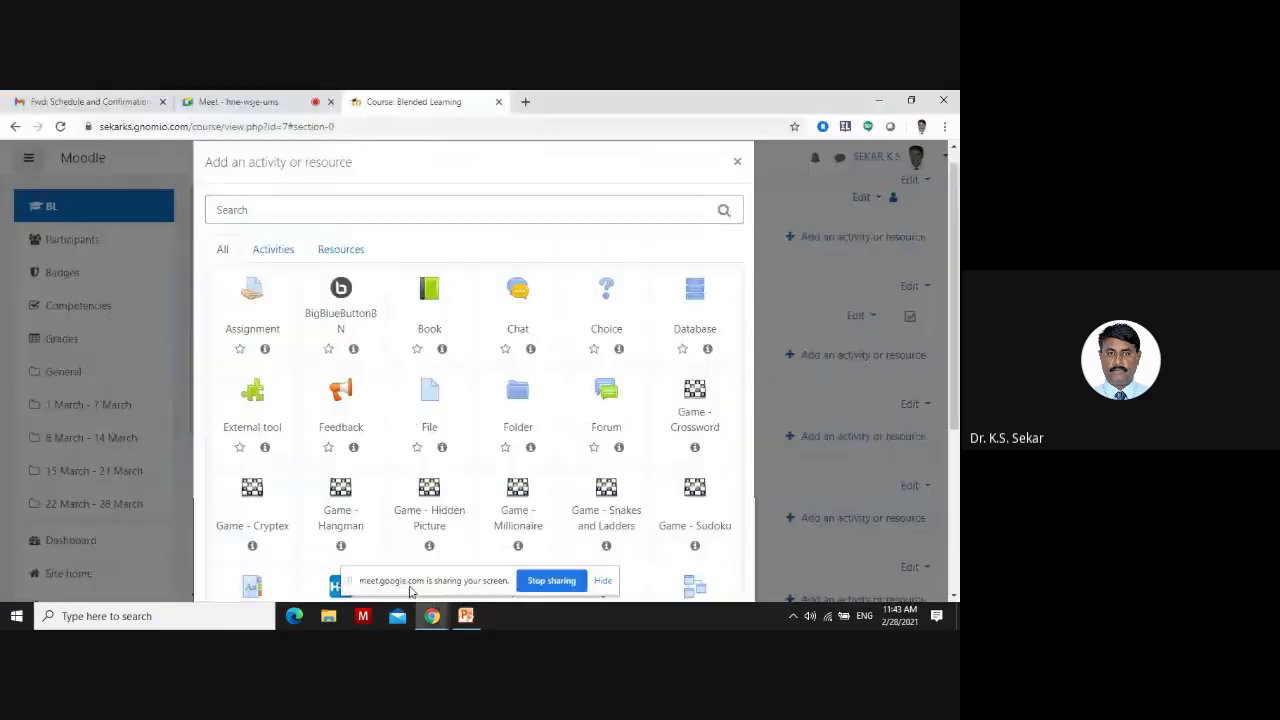
Look over the Blended Learning course page, including the activity chooser and the course administration options
{"action": "left_click", "coordinate": [737, 162]}
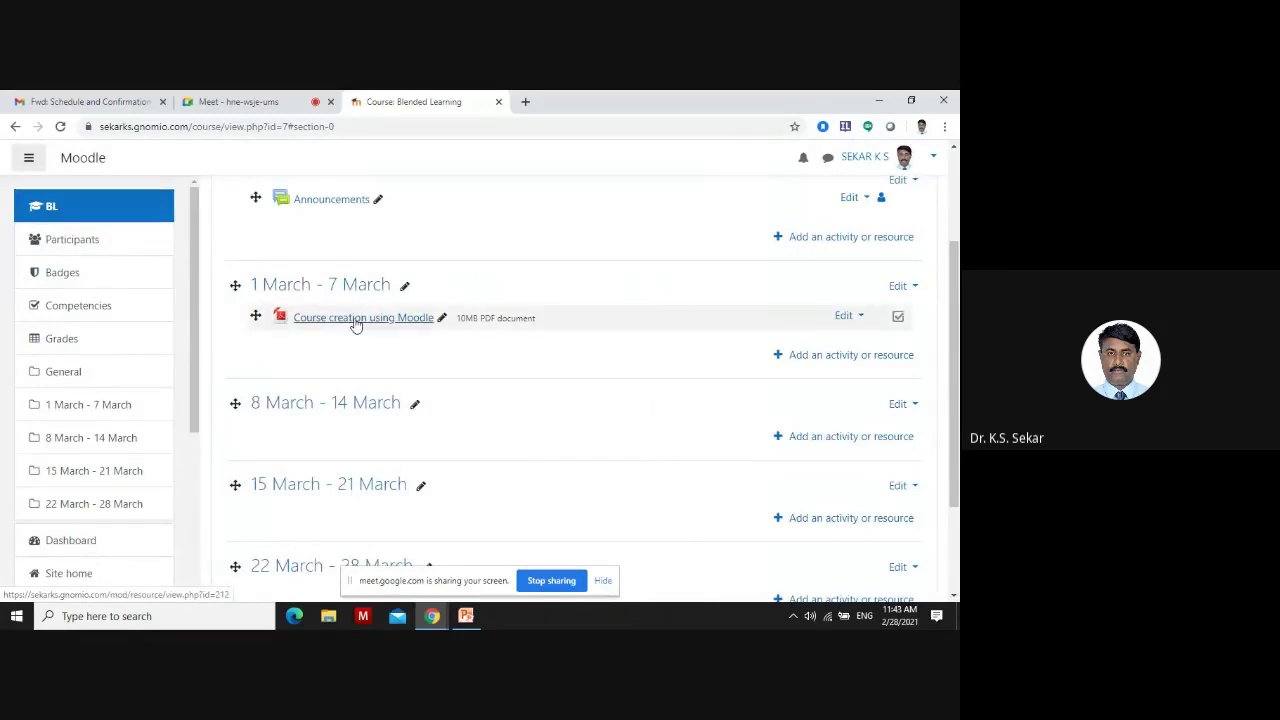
{"action": "left_click", "coordinate": [853, 357]}
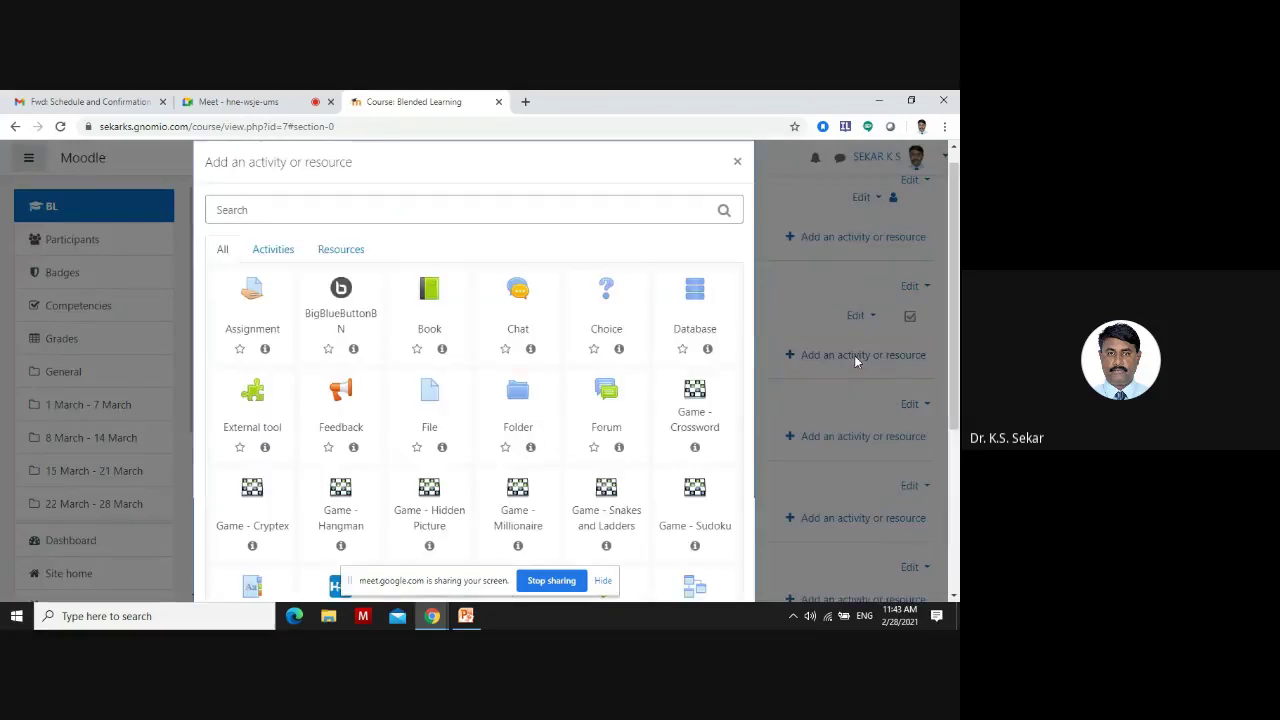
{"action": "left_click", "coordinate": [737, 161]}
{"action": "scroll", "coordinate": [788, 334], "scroll_direction": "up", "scroll_amount": 3}
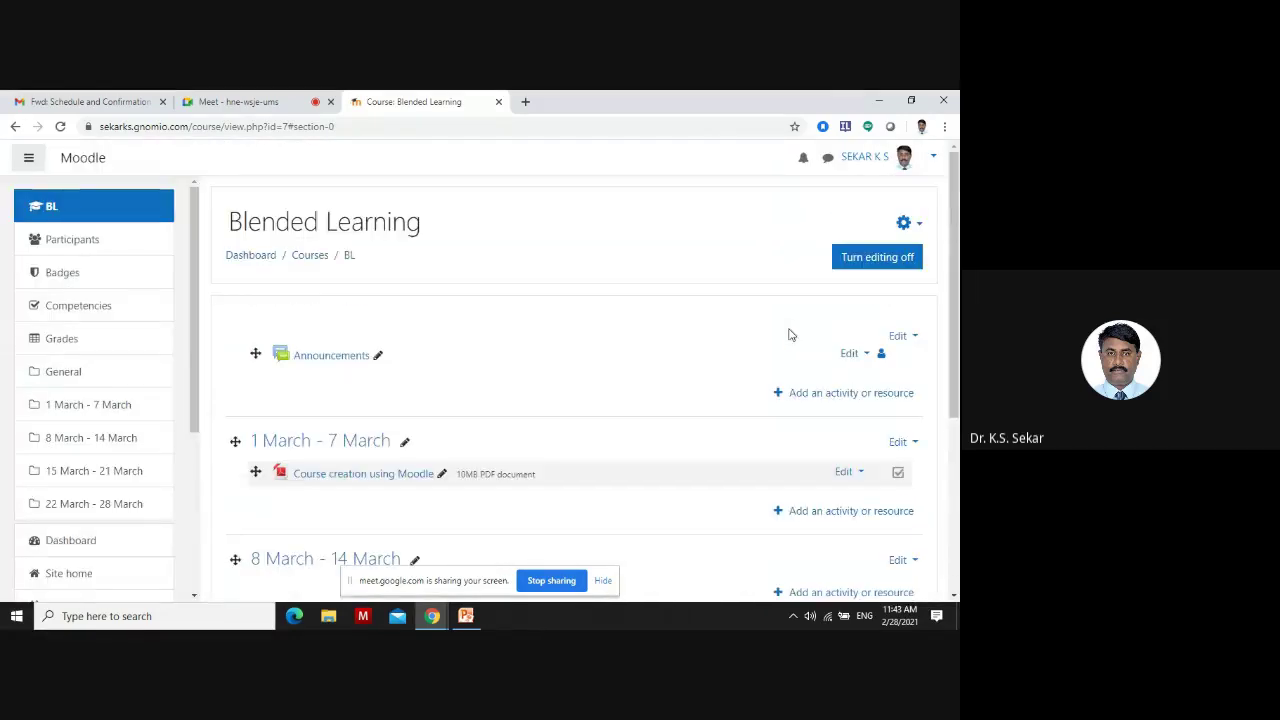
{"action": "left_click", "coordinate": [917, 228]}
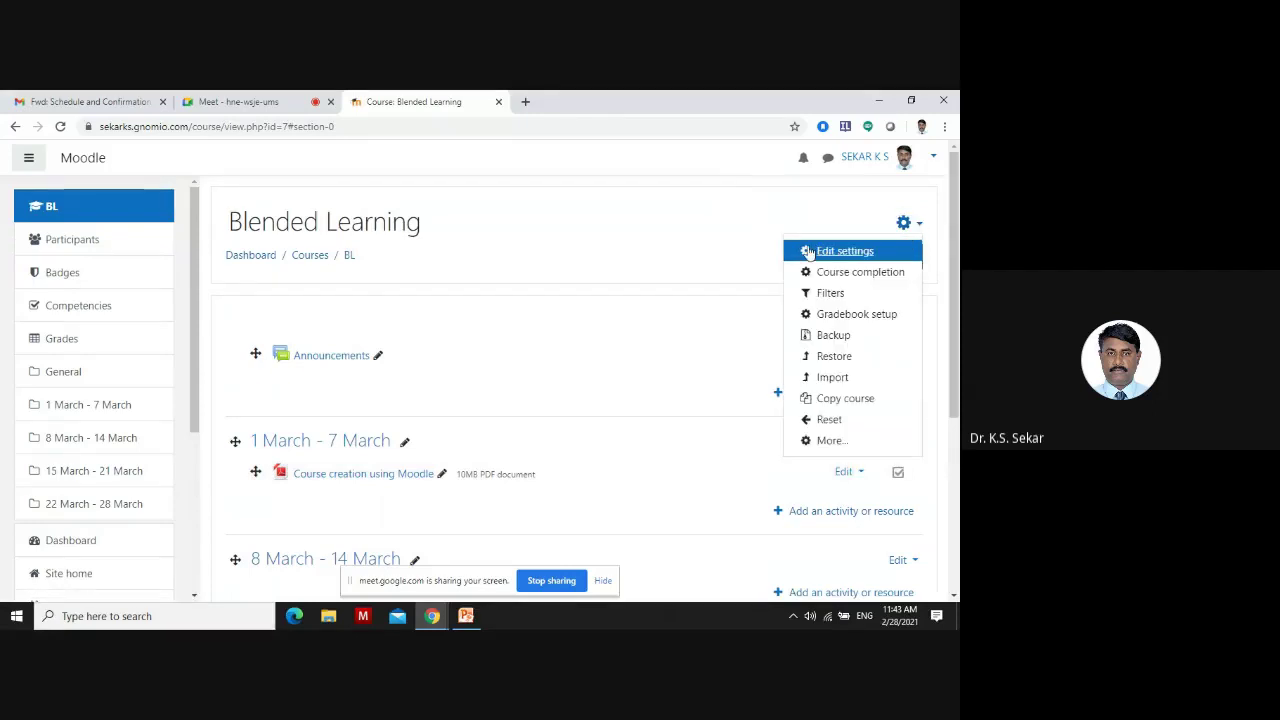
{"action": "scroll", "coordinate": [575, 389], "scroll_direction": "down", "scroll_amount": 3}
{"action": "left_click", "coordinate": [540, 388]}
{"action": "scroll", "coordinate": [526, 383], "scroll_direction": "up", "scroll_amount": 3}
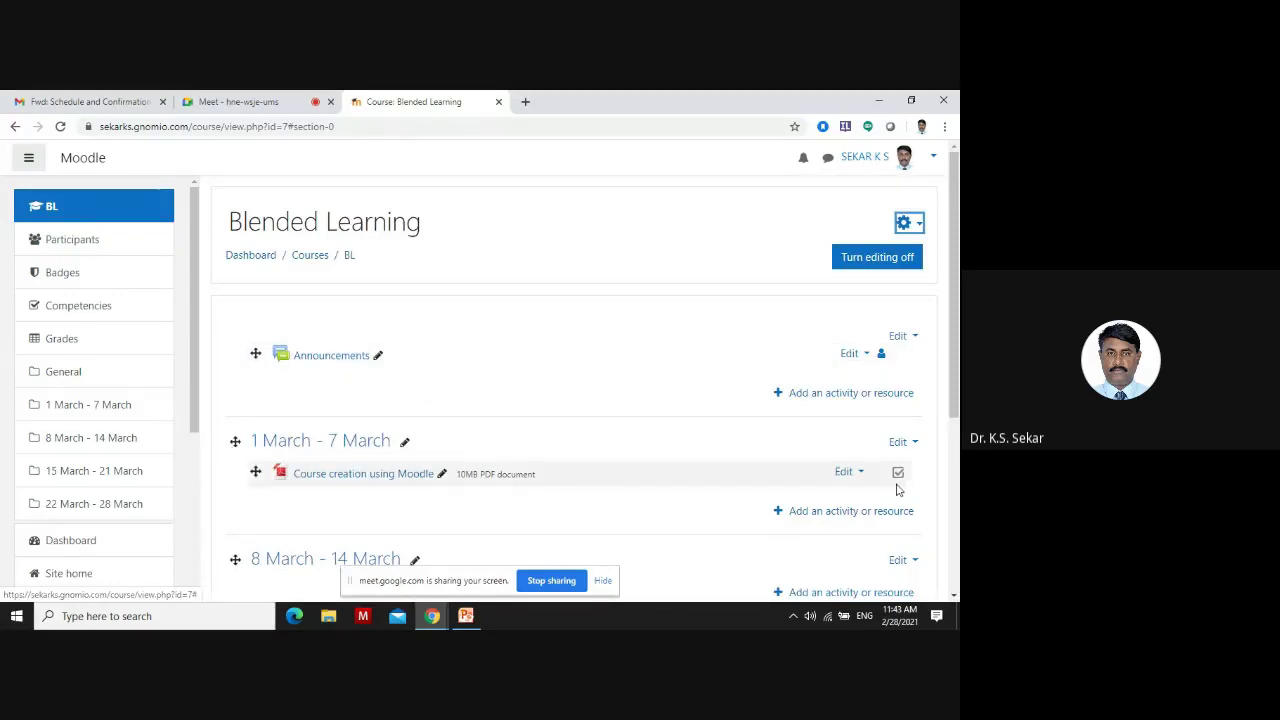
Open the activity chooser for the 1 March - 7 March week, and switch to PowerPoint's "How to add an assignment" slide
{"action": "scroll", "coordinate": [894, 486], "scroll_direction": "down", "scroll_amount": 2}
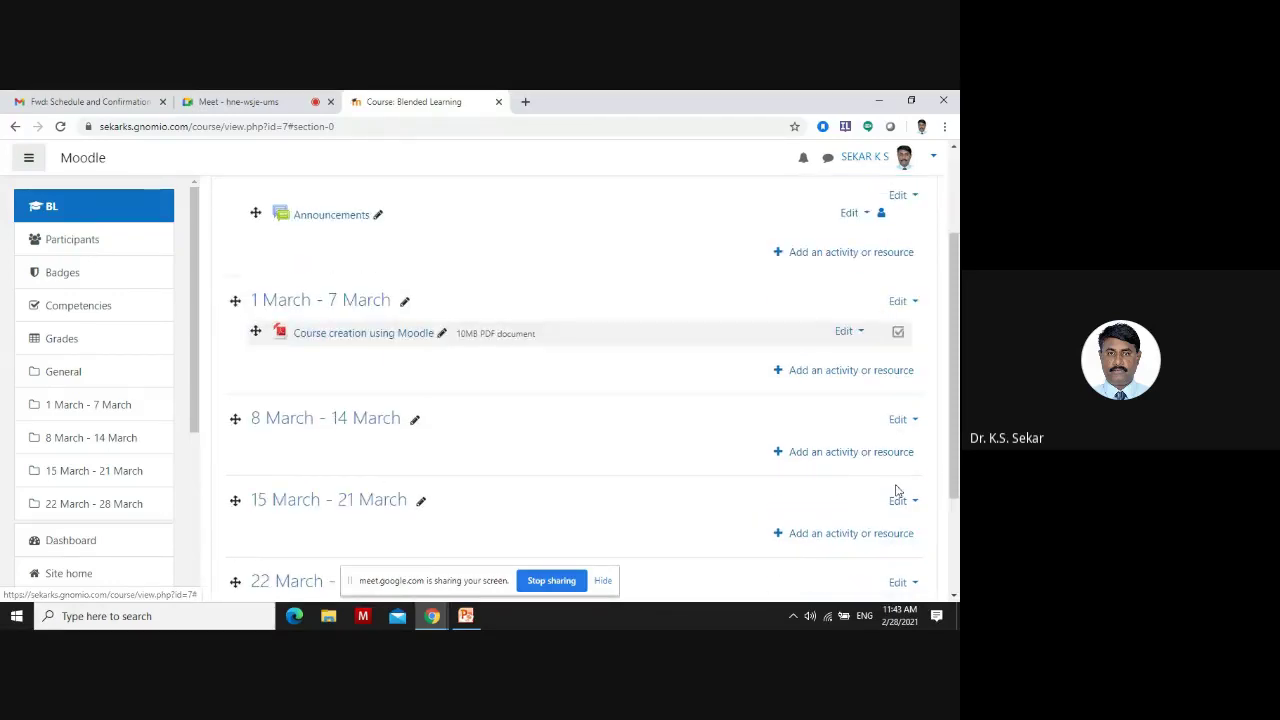
{"action": "left_click", "coordinate": [818, 372]}
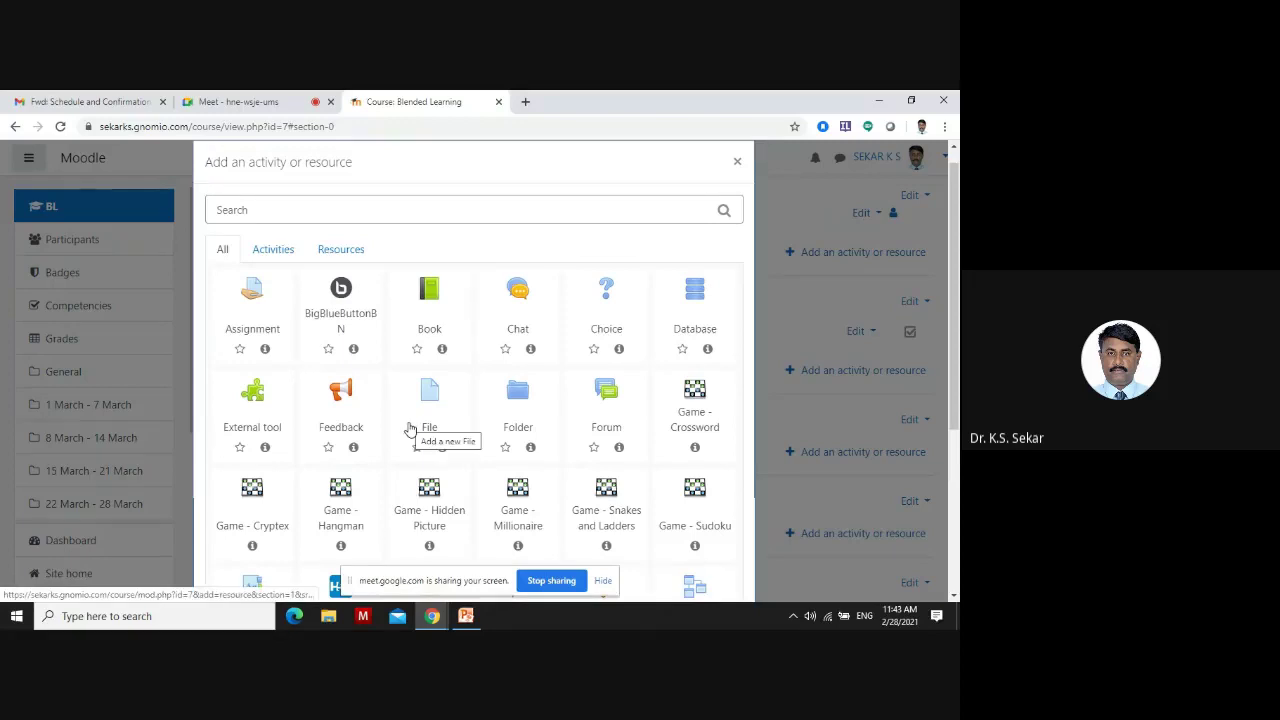
{"action": "left_click", "coordinate": [466, 616]}
{"action": "left_click", "coordinate": [95, 355]}
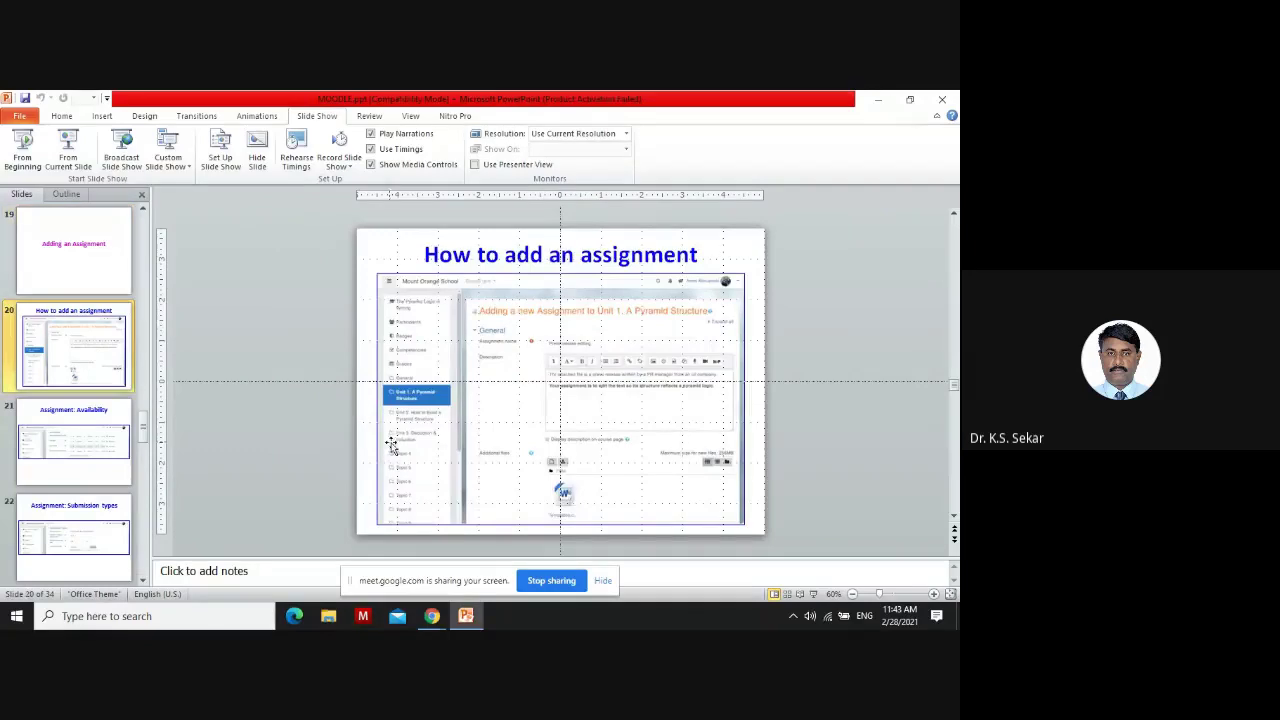
Go back through the quiz slides to the "Adding Activities & Resources" slide
{"action": "scroll", "coordinate": [80, 400], "scroll_direction": "up", "scroll_amount": 1}
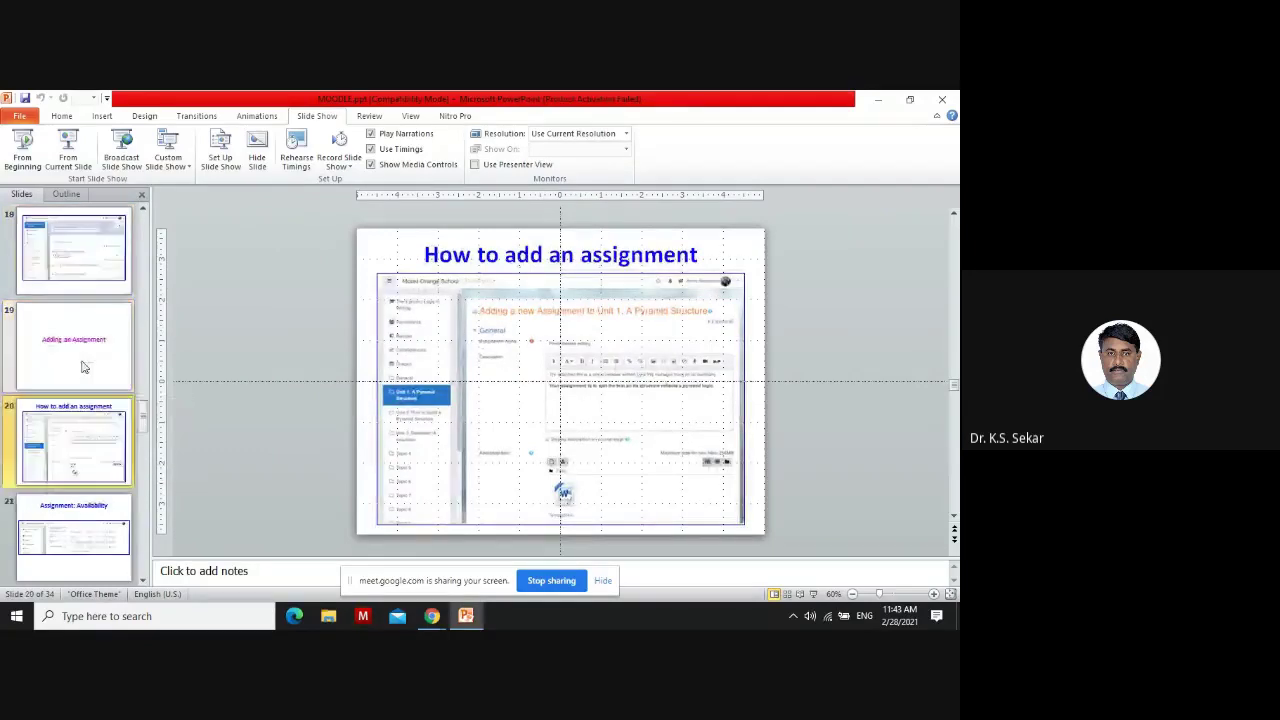
{"action": "left_click", "coordinate": [66, 276]}
{"action": "scroll", "coordinate": [68, 275], "scroll_direction": "up", "scroll_amount": 2}
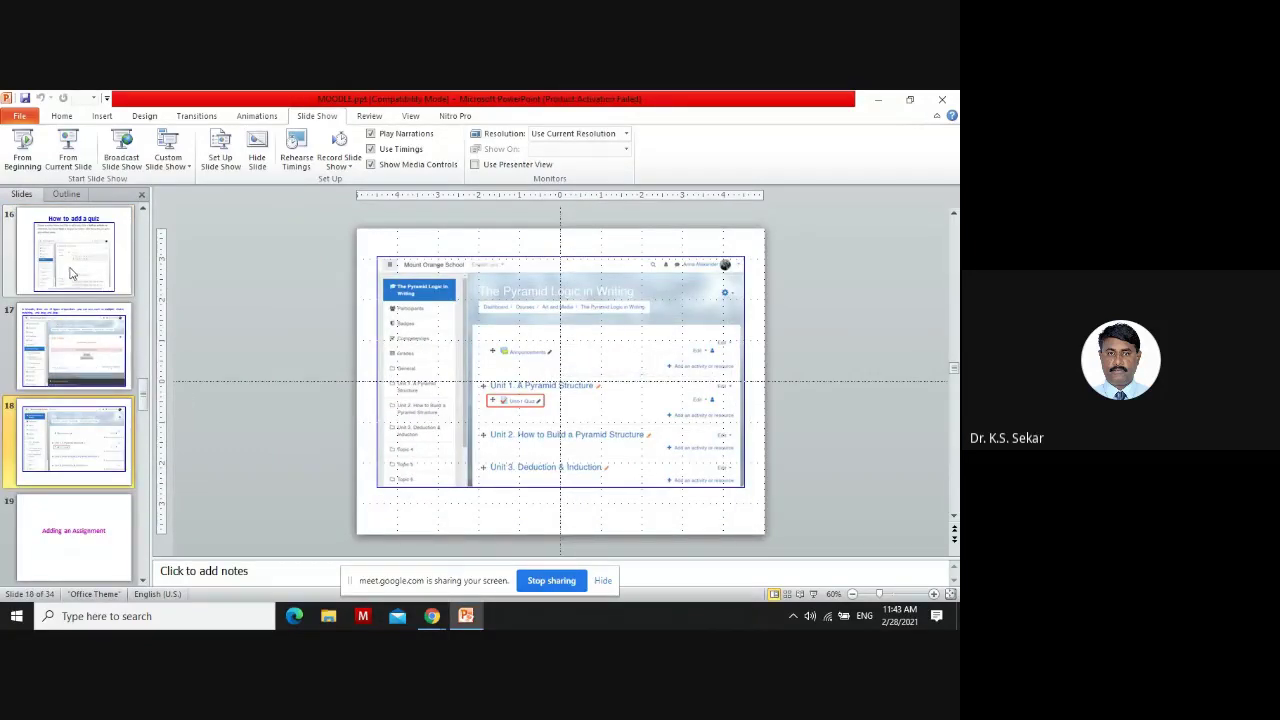
{"action": "key", "text": "Up"}
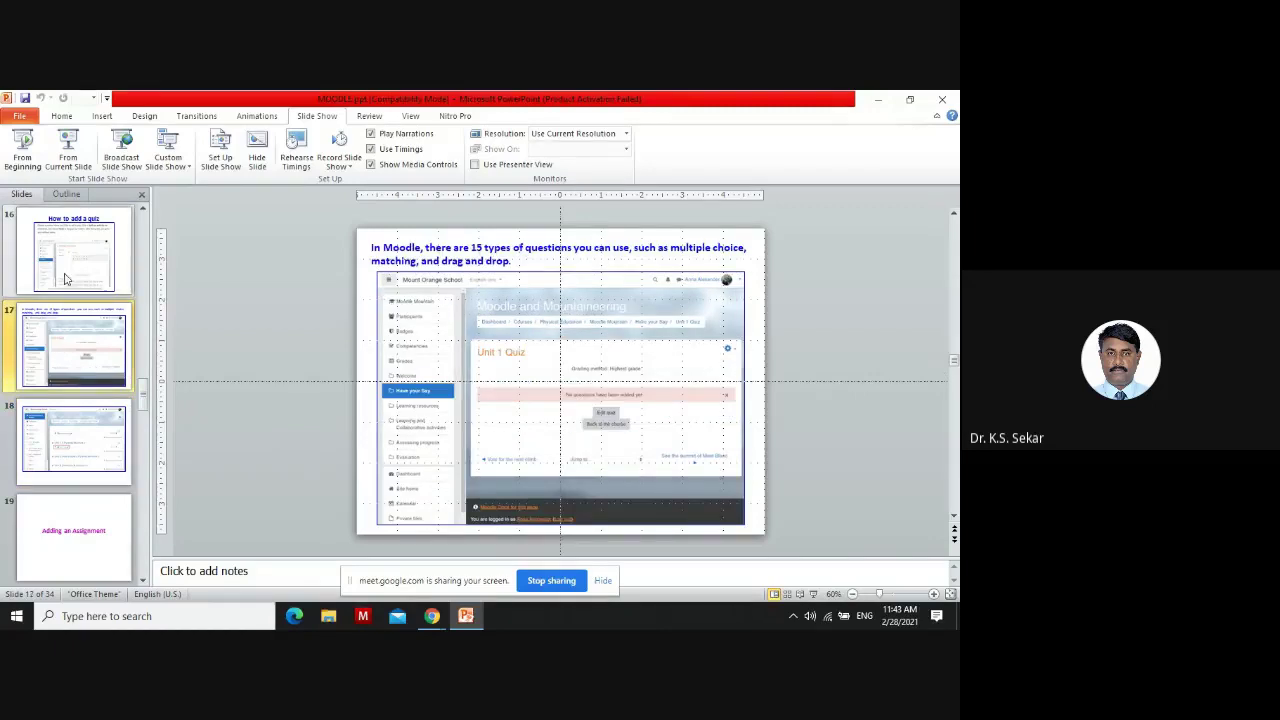
{"action": "left_click", "coordinate": [65, 278]}
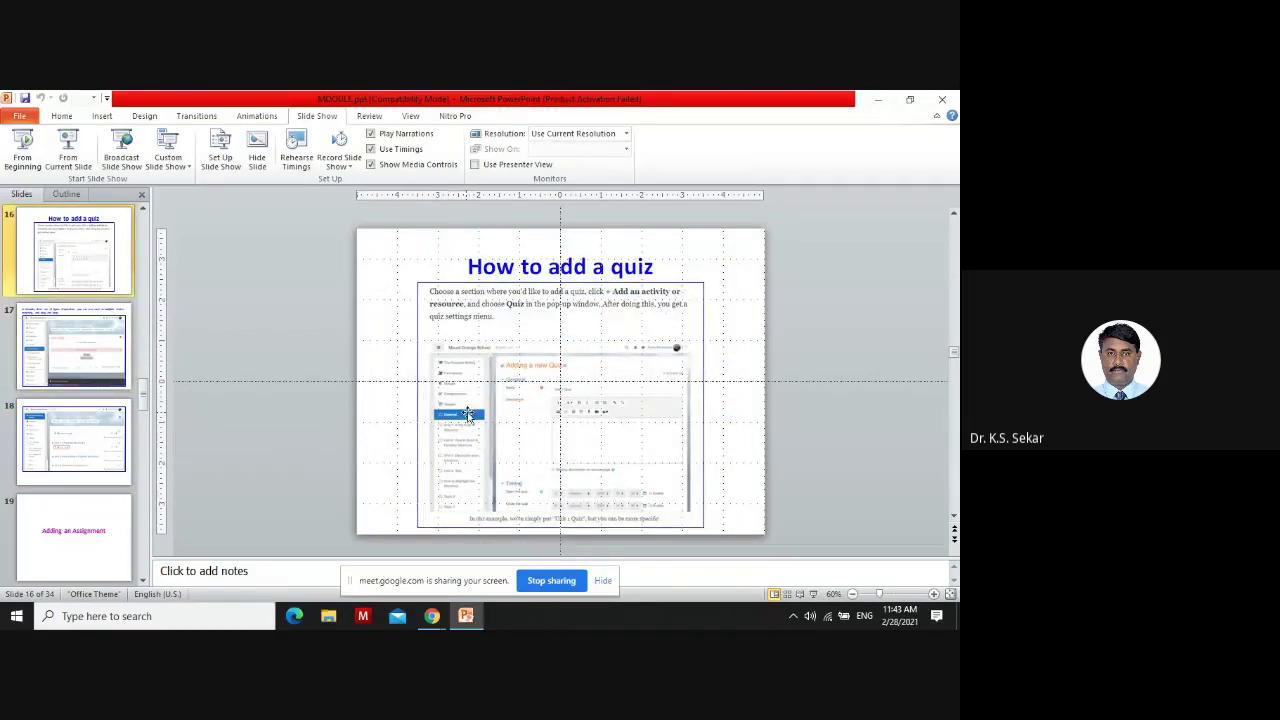
{"action": "scroll", "coordinate": [58, 313], "scroll_direction": "up", "scroll_amount": 1}
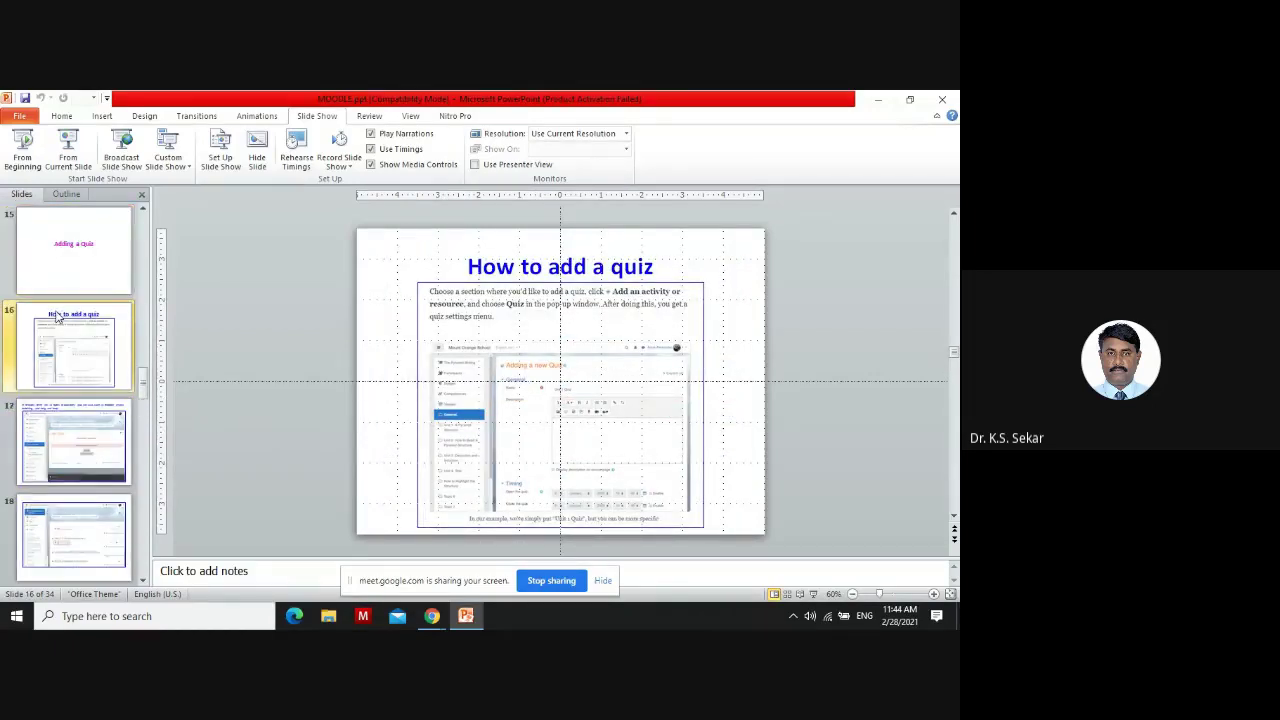
{"action": "scroll", "coordinate": [57, 316], "scroll_direction": "down", "scroll_amount": 1}
{"action": "scroll", "coordinate": [62, 330], "scroll_direction": "up", "scroll_amount": 3}
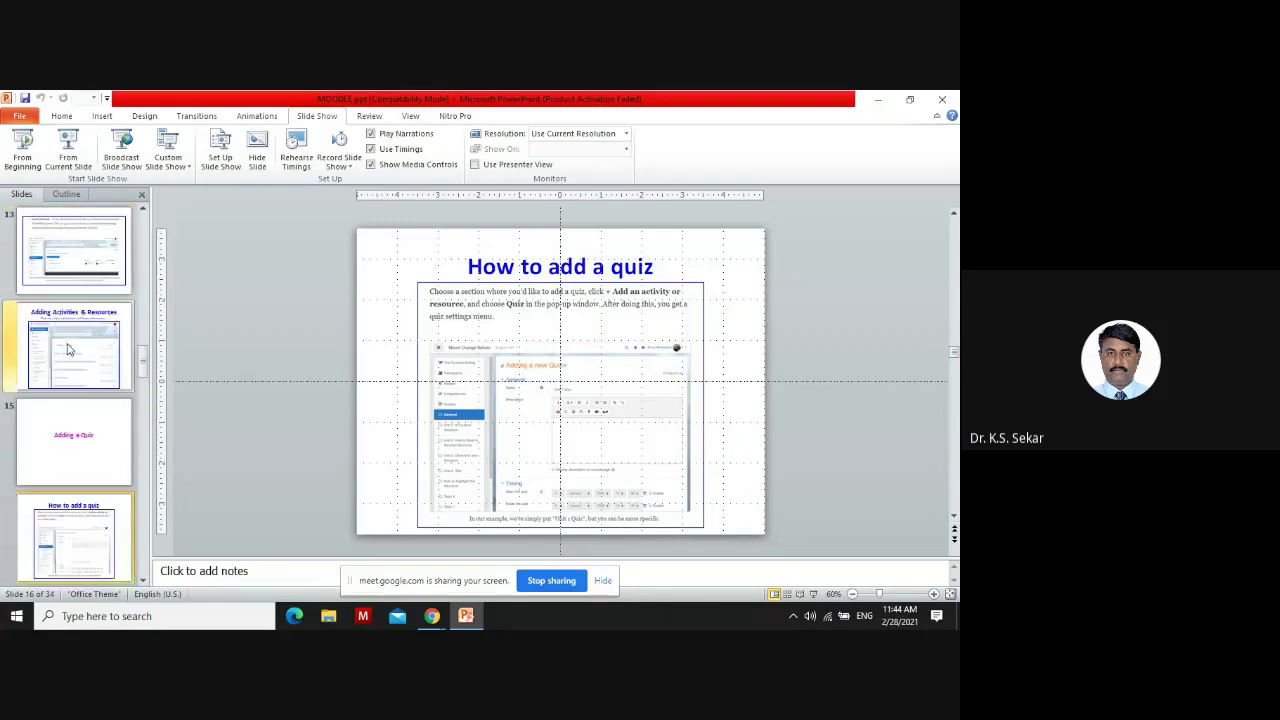
{"action": "left_click", "coordinate": [68, 348]}
Switch to the Moodle course in Chrome and examine which resource and activity types the chooser offers
{"action": "mouse_move", "coordinate": [441, 625]}
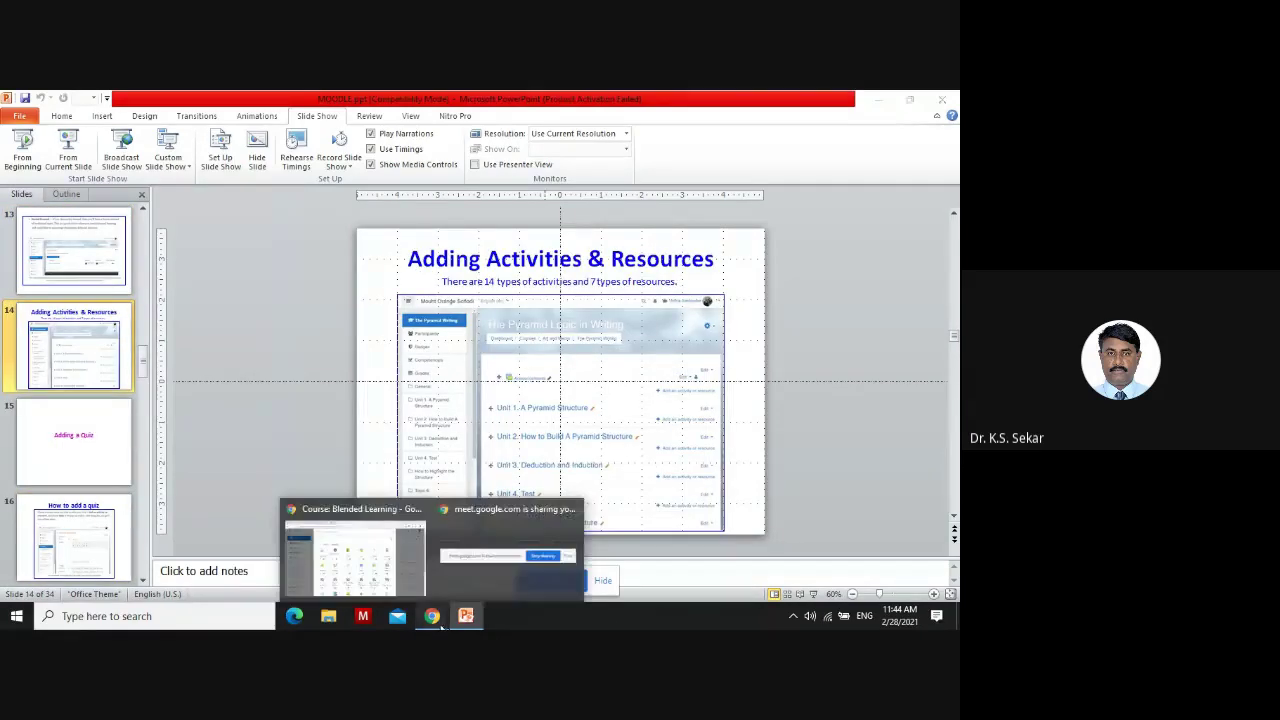
{"action": "left_click", "coordinate": [355, 553]}
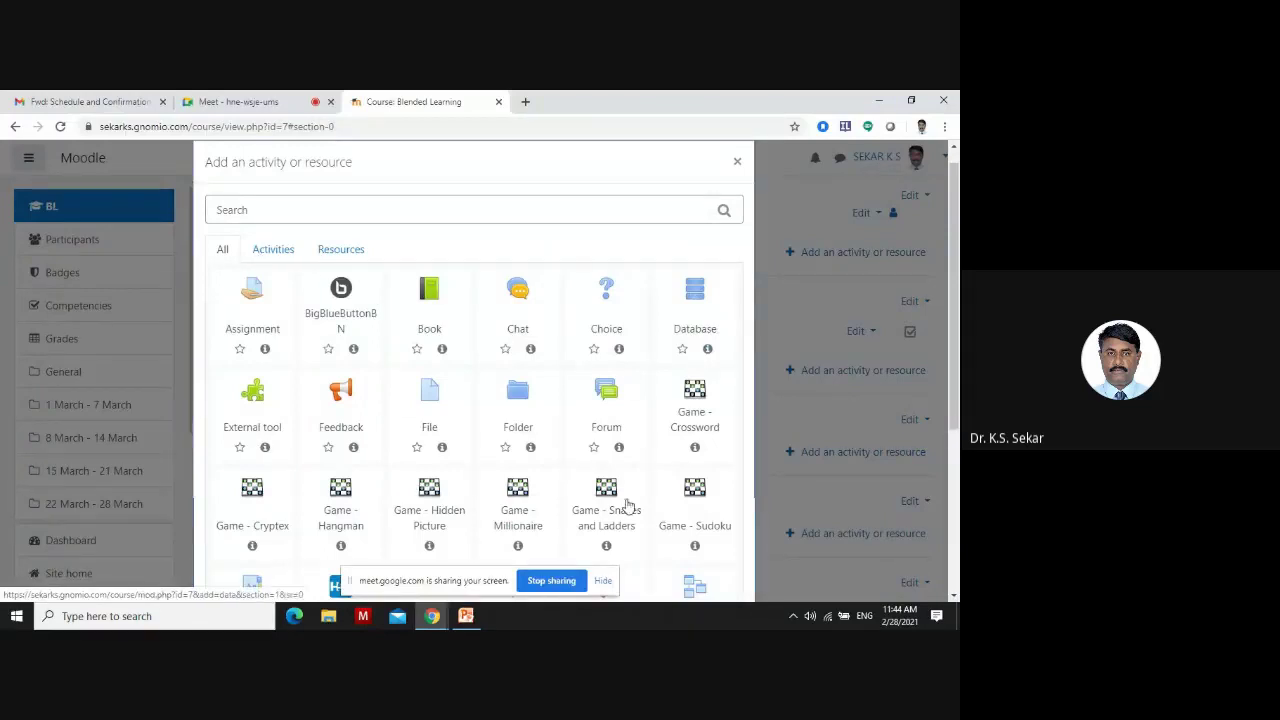
{"action": "left_click", "coordinate": [284, 255]}
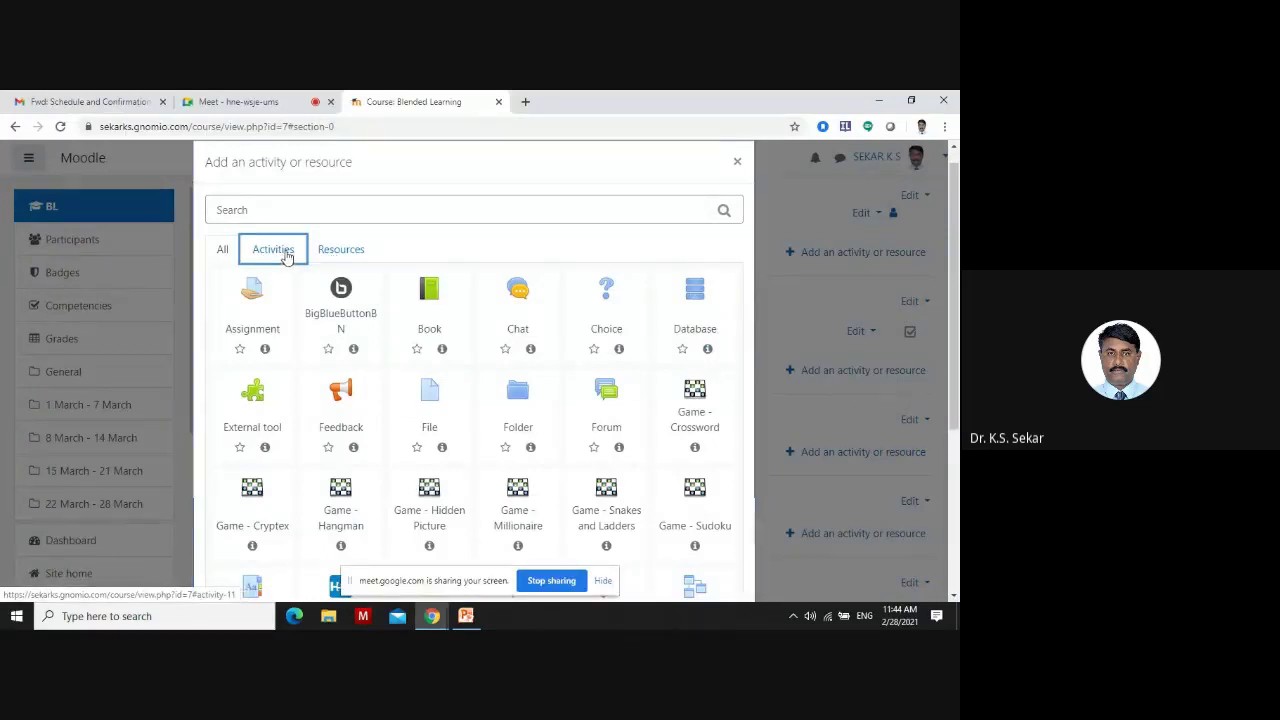
{"action": "left_click", "coordinate": [349, 253]}
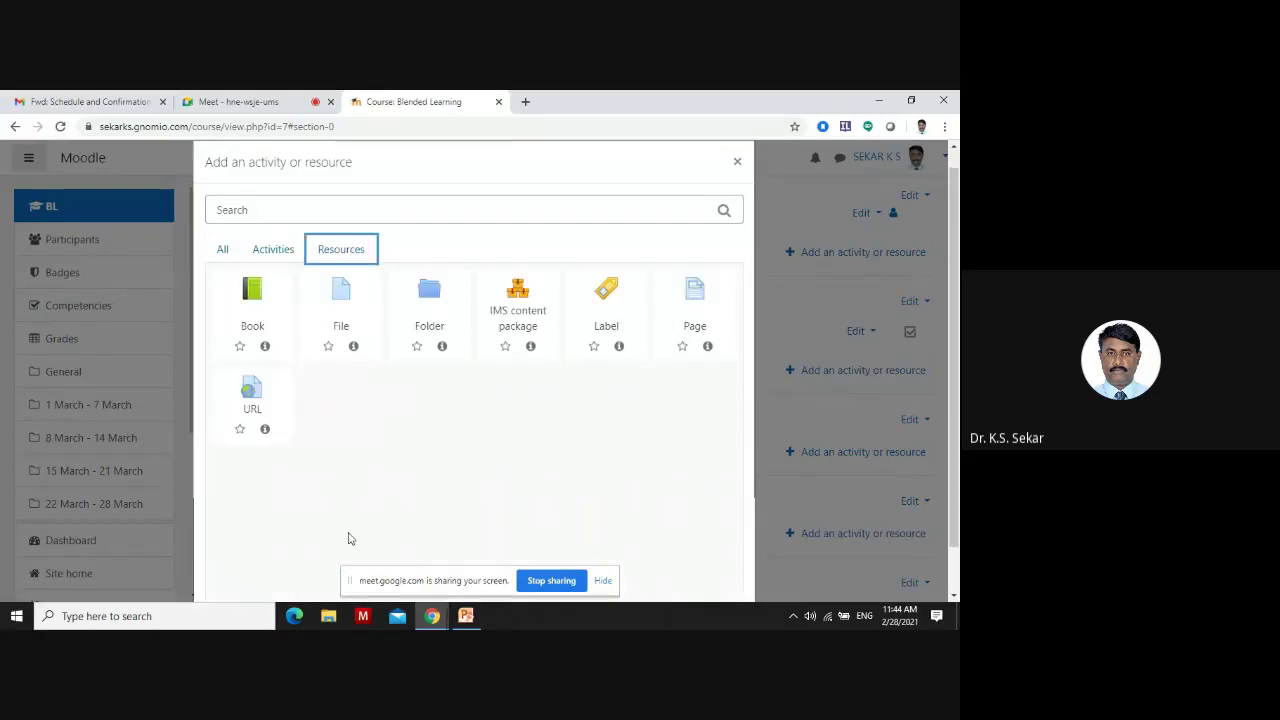
{"action": "left_click", "coordinate": [281, 252]}
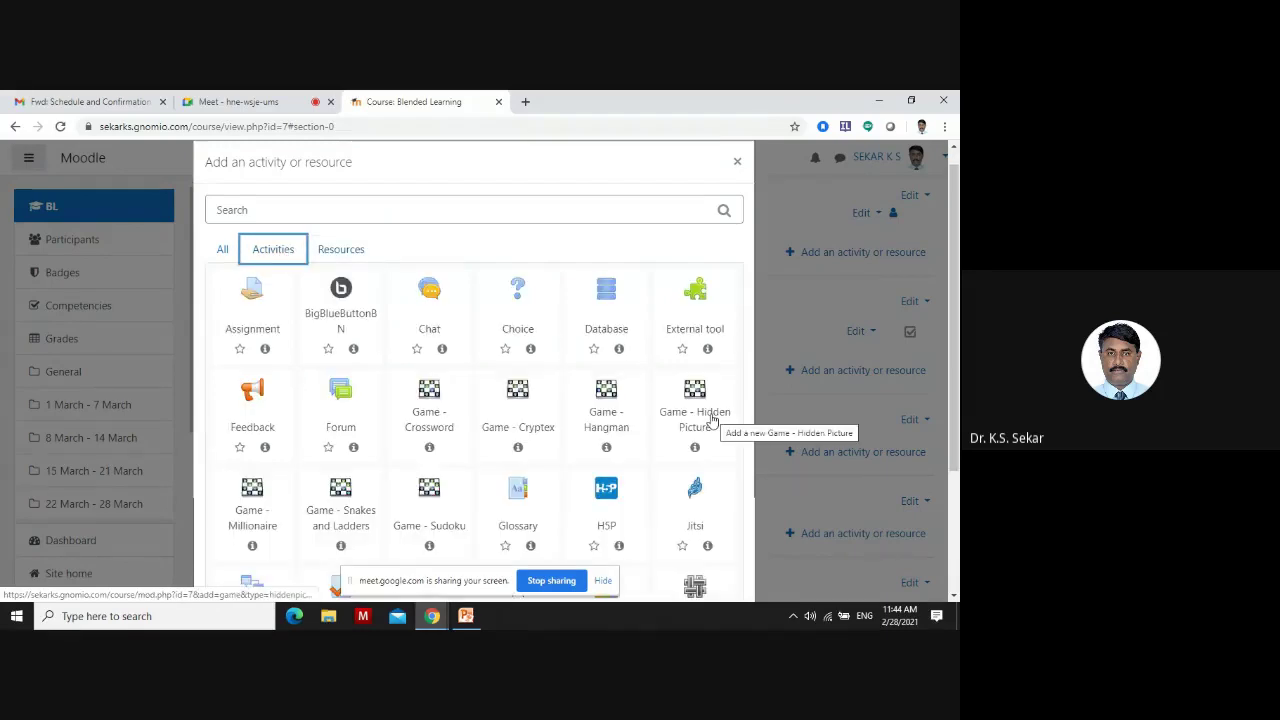
{"action": "scroll", "coordinate": [549, 406], "scroll_direction": "down", "scroll_amount": 1}
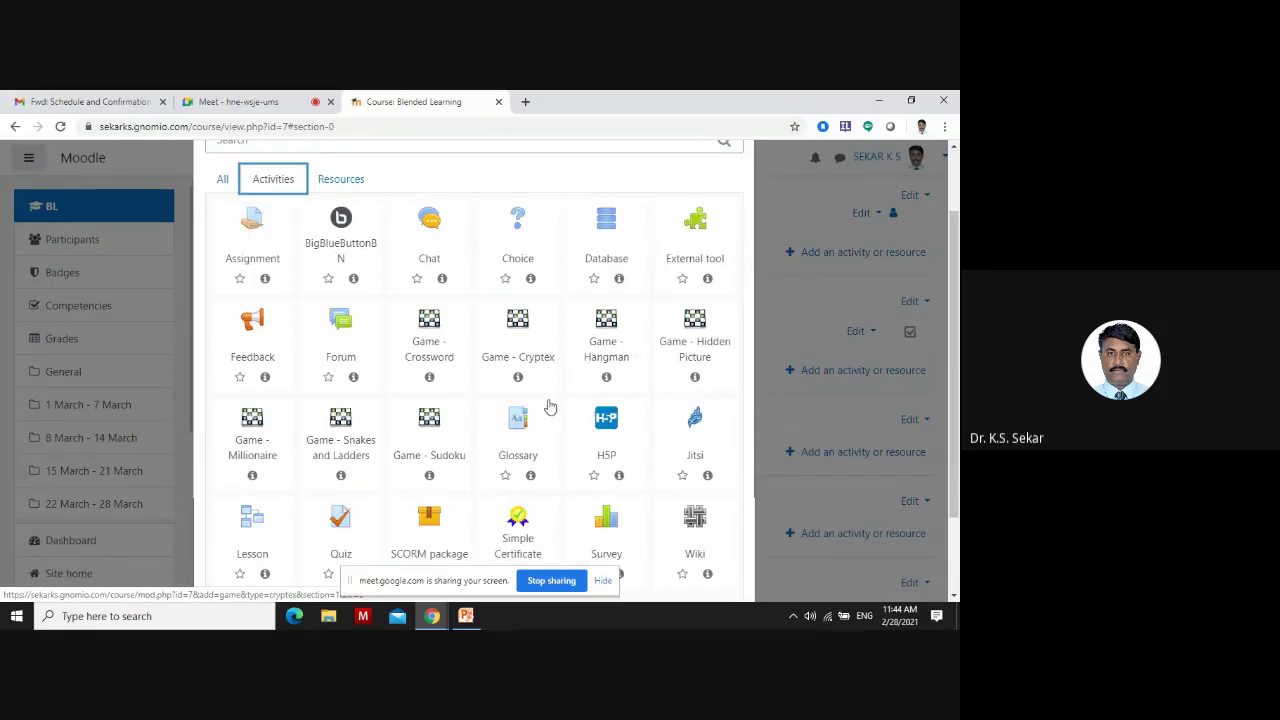
{"action": "scroll", "coordinate": [549, 406], "scroll_direction": "down", "scroll_amount": 1}
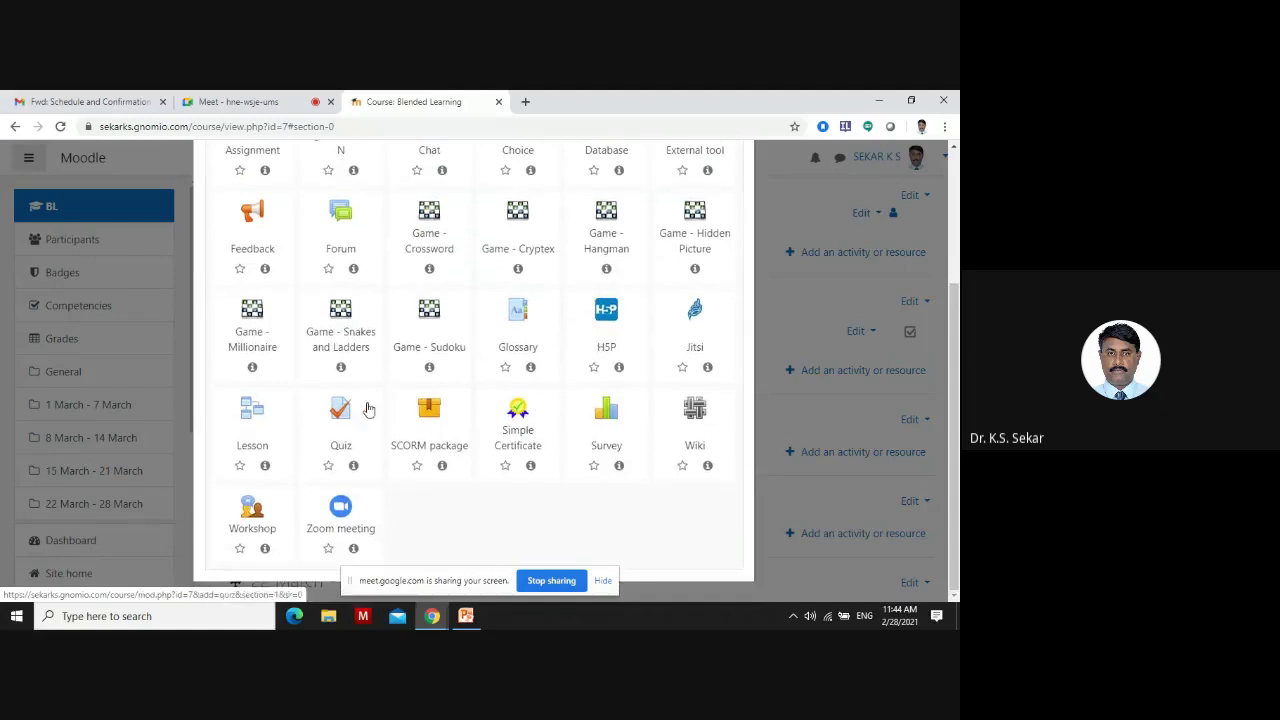
Add a Quiz activity to the 1 March - 7 March week and name it "Quiz-1"
{"action": "left_click", "coordinate": [341, 420]}
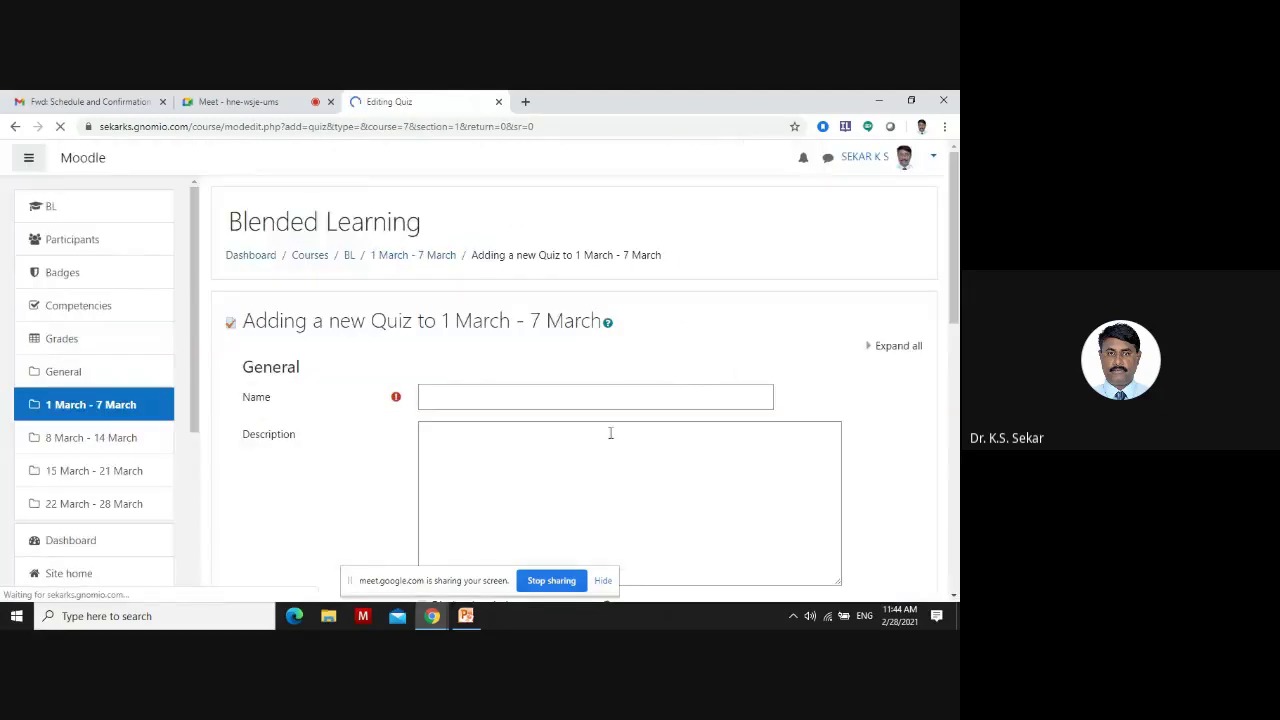
{"action": "left_click", "coordinate": [534, 391]}
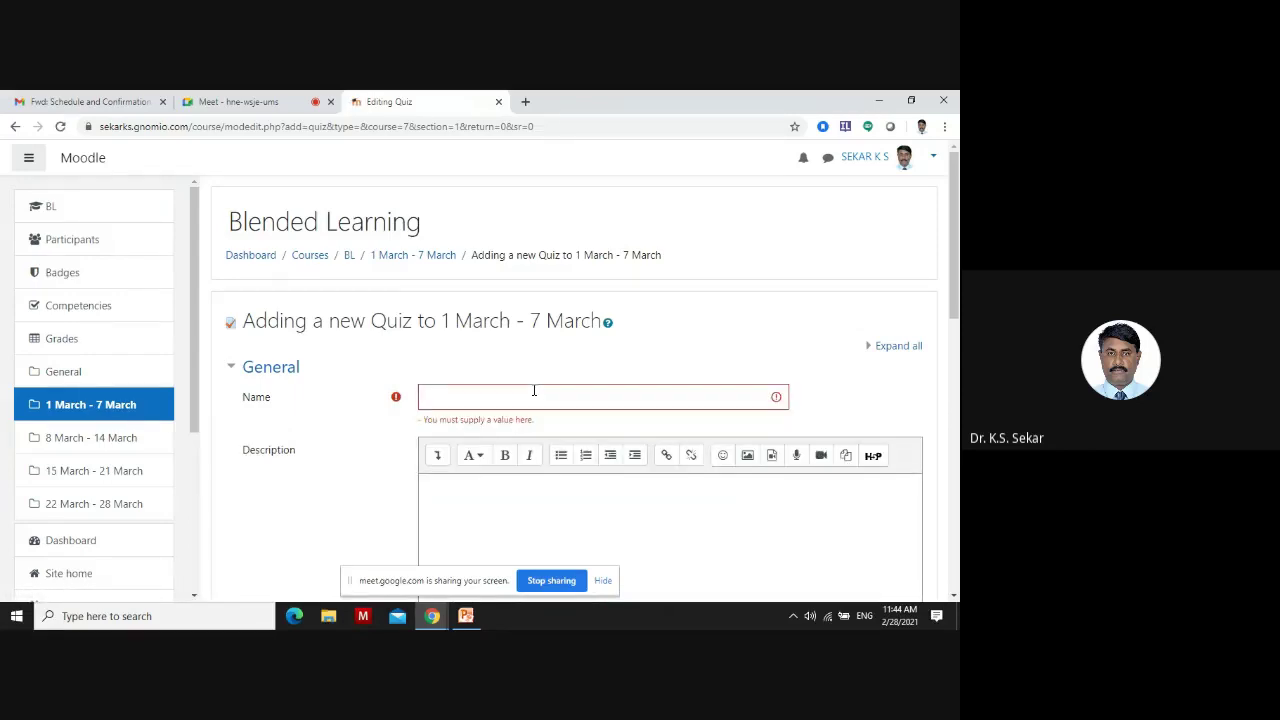
{"action": "left_click", "coordinate": [534, 391]}
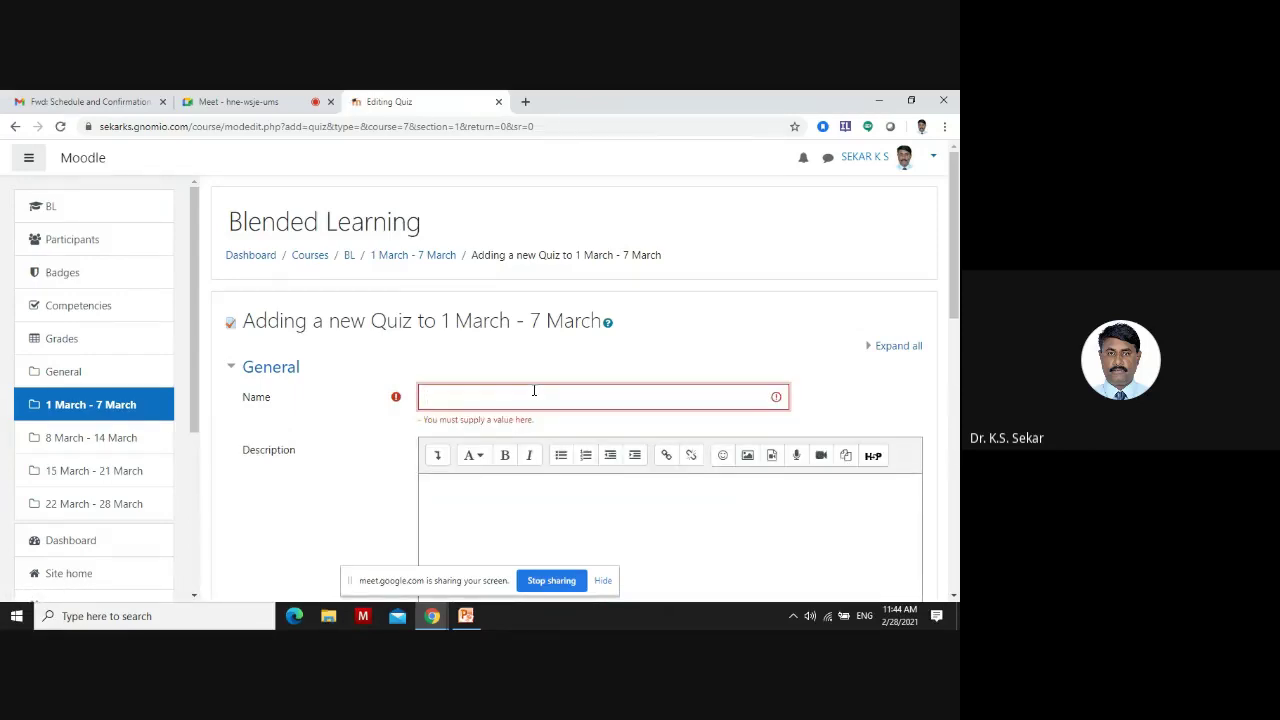
{"action": "type", "text": "Quiz-1"}
{"action": "scroll", "coordinate": [534, 391], "scroll_direction": "down", "scroll_amount": 2}
{"action": "left_click", "coordinate": [505, 366]}
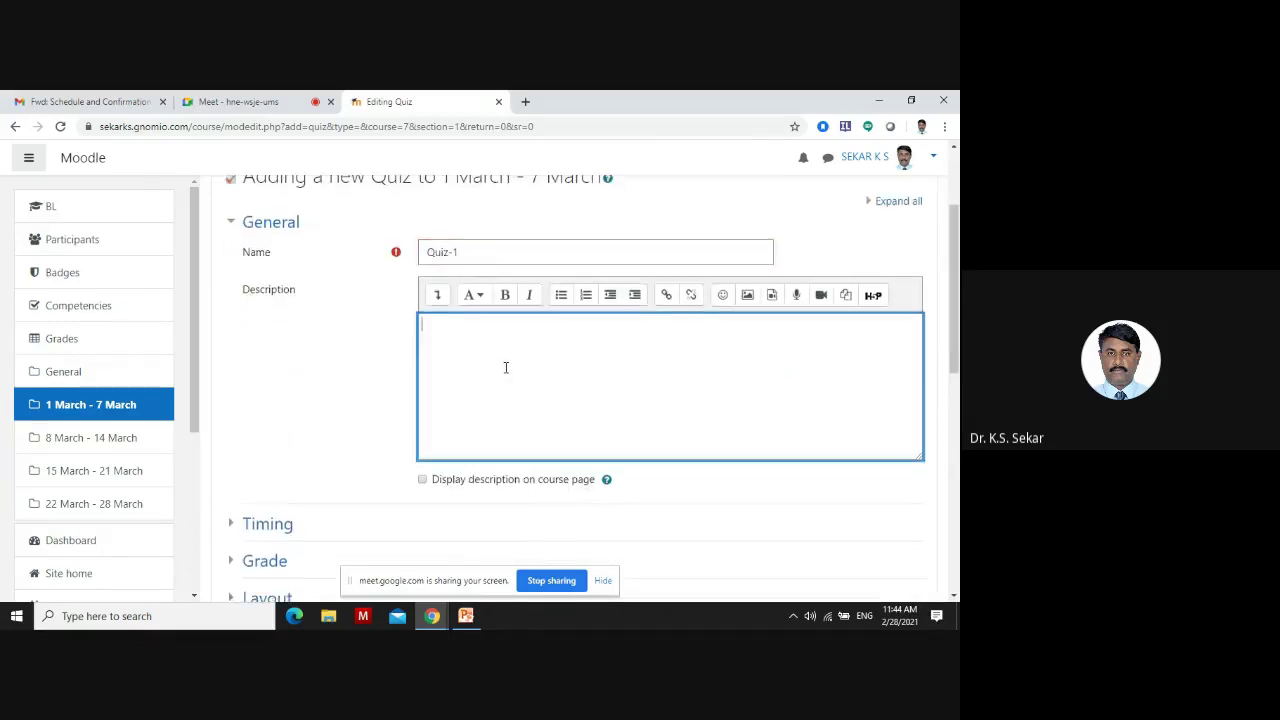
Enable the quiz's opening and closing dates, and enable a time limit of 30 minutes
{"action": "scroll", "coordinate": [505, 366], "scroll_direction": "down", "scroll_amount": 2}
{"action": "left_click", "coordinate": [268, 318]}
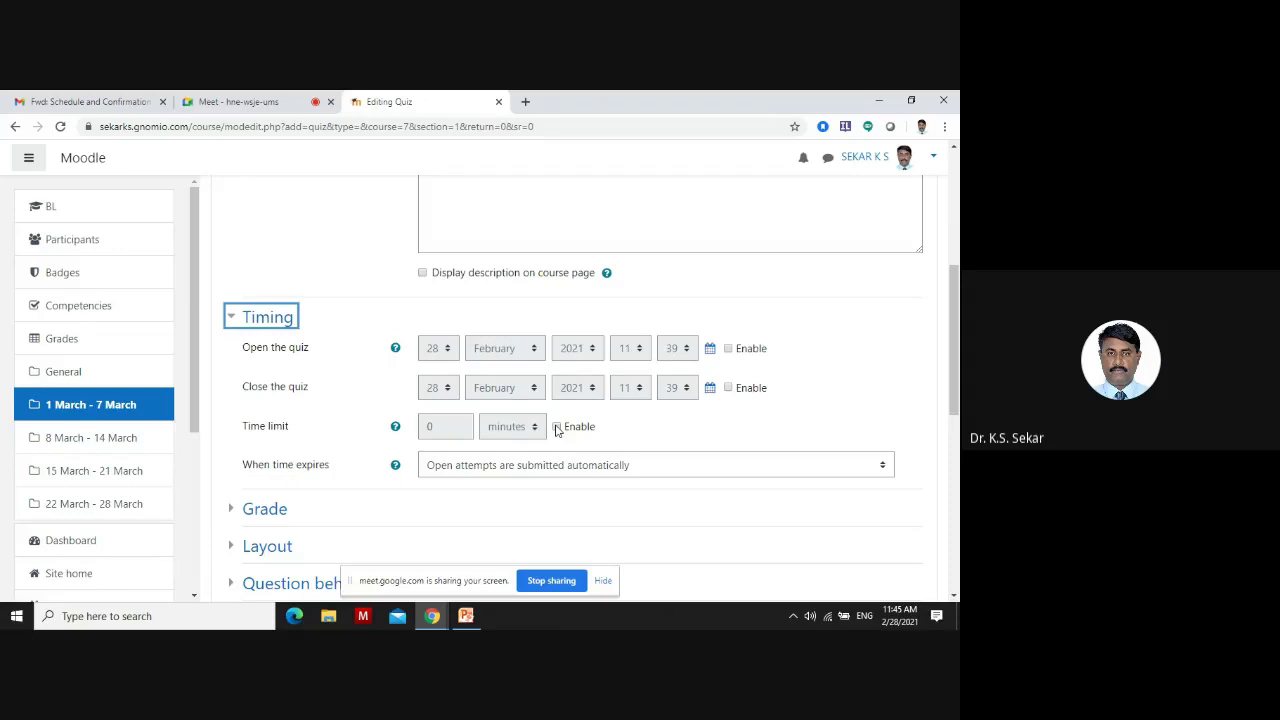
{"action": "scroll", "coordinate": [443, 417], "scroll_direction": "down", "scroll_amount": 1}
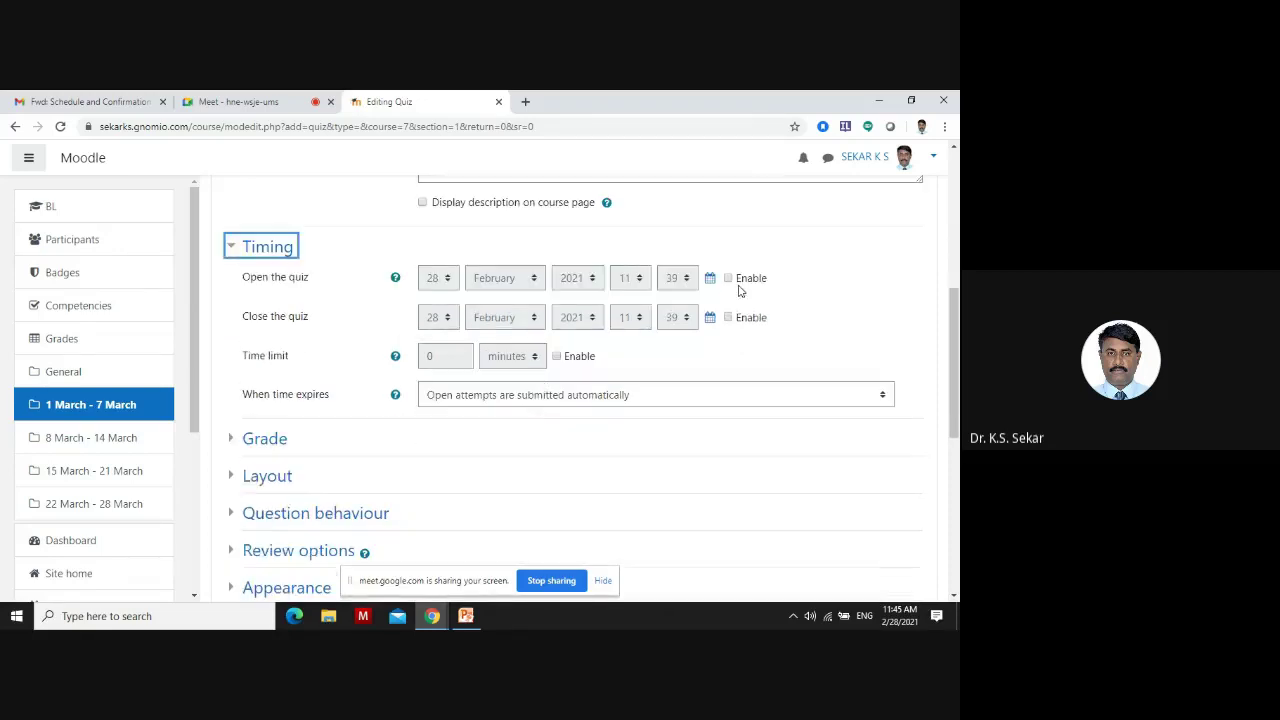
{"action": "left_click", "coordinate": [728, 279]}
{"action": "left_click", "coordinate": [728, 317]}
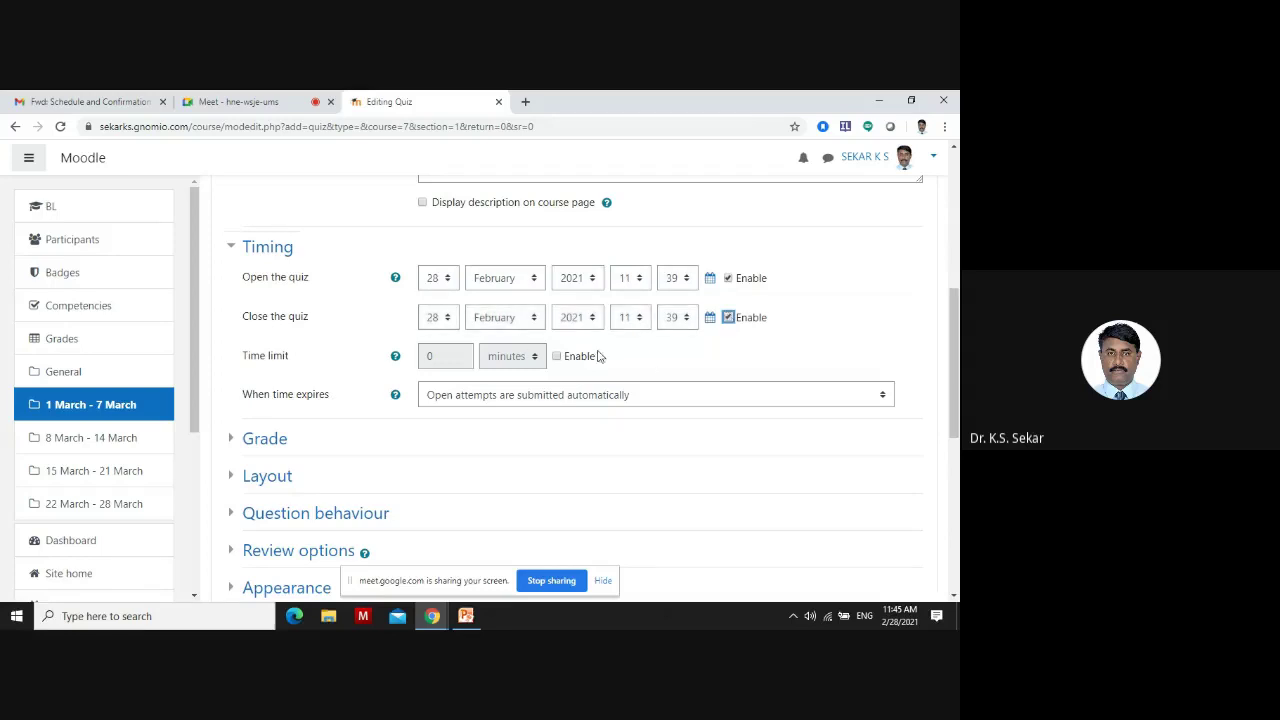
{"action": "left_click", "coordinate": [557, 356]}
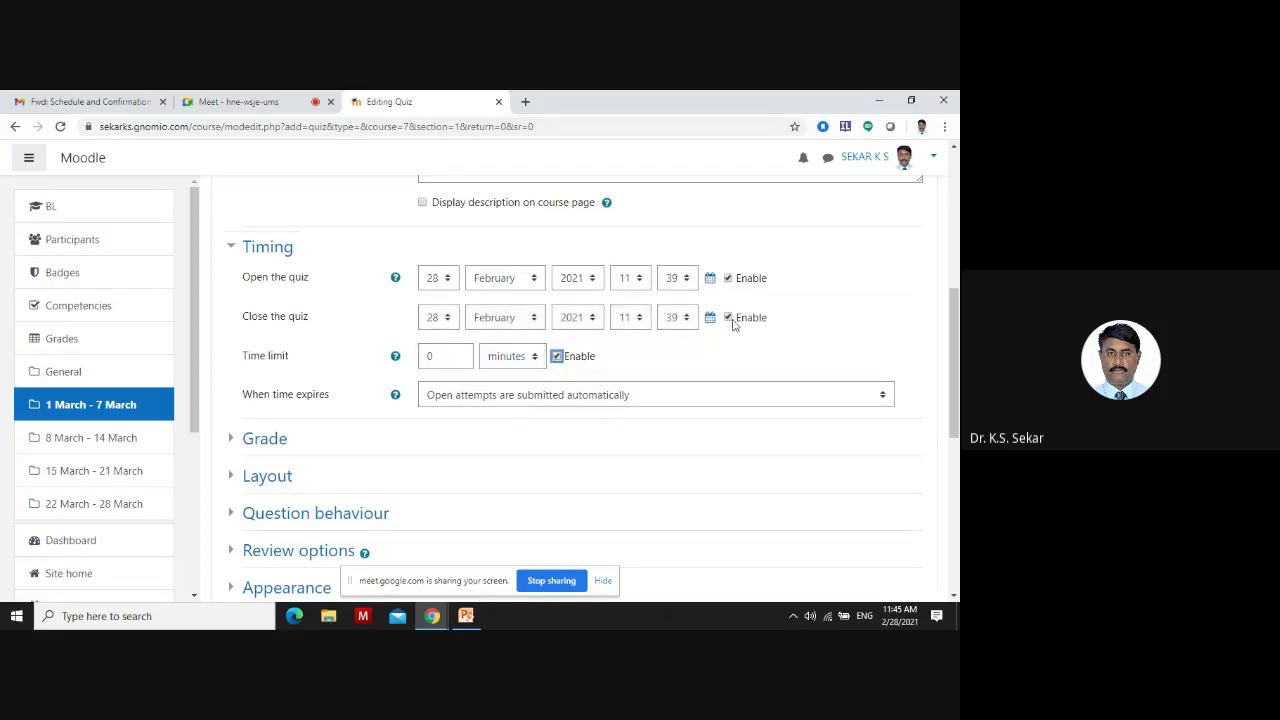
{"action": "left_click_drag", "start_coordinate": [437, 357], "coordinate": [410, 363]}
Examine the quiz's options for when time expires, then its grade category and grade-to-pass settings
{"action": "left_click", "coordinate": [506, 397]}
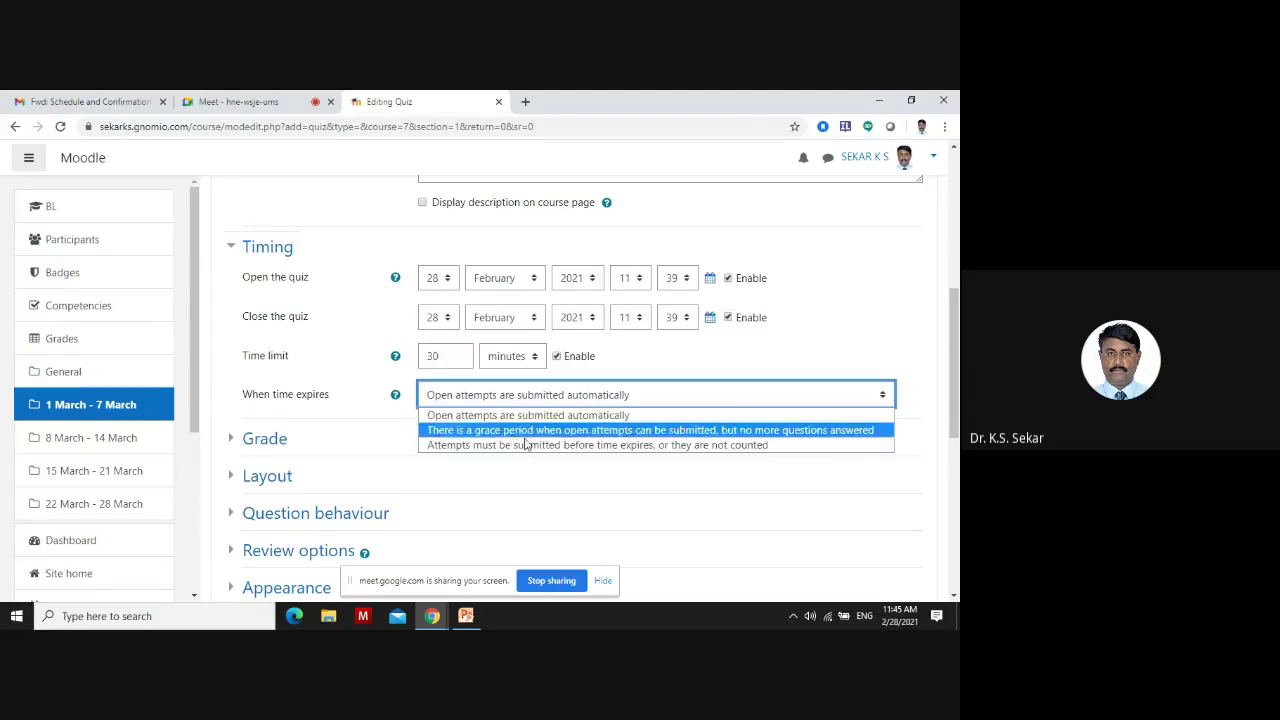
{"action": "left_click", "coordinate": [838, 348]}
{"action": "left_click", "coordinate": [268, 448]}
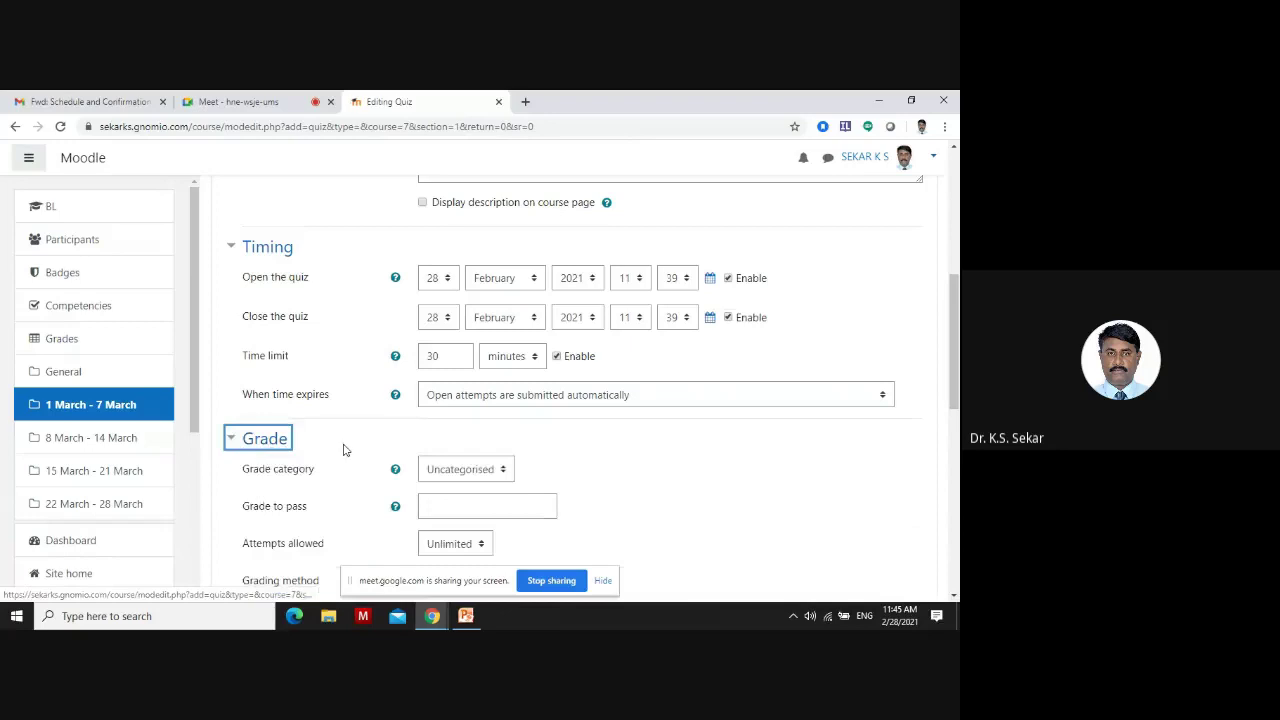
{"action": "scroll", "coordinate": [343, 449], "scroll_direction": "down", "scroll_amount": 2}
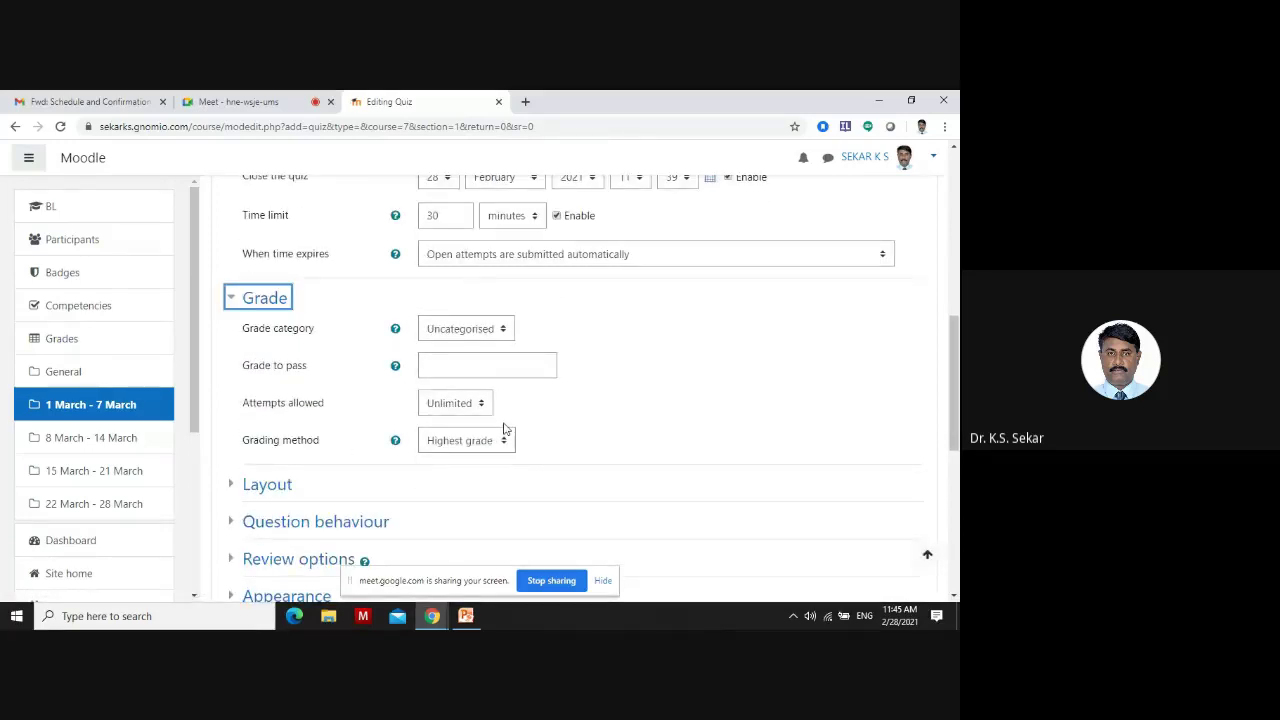
{"action": "left_click", "coordinate": [464, 337]}
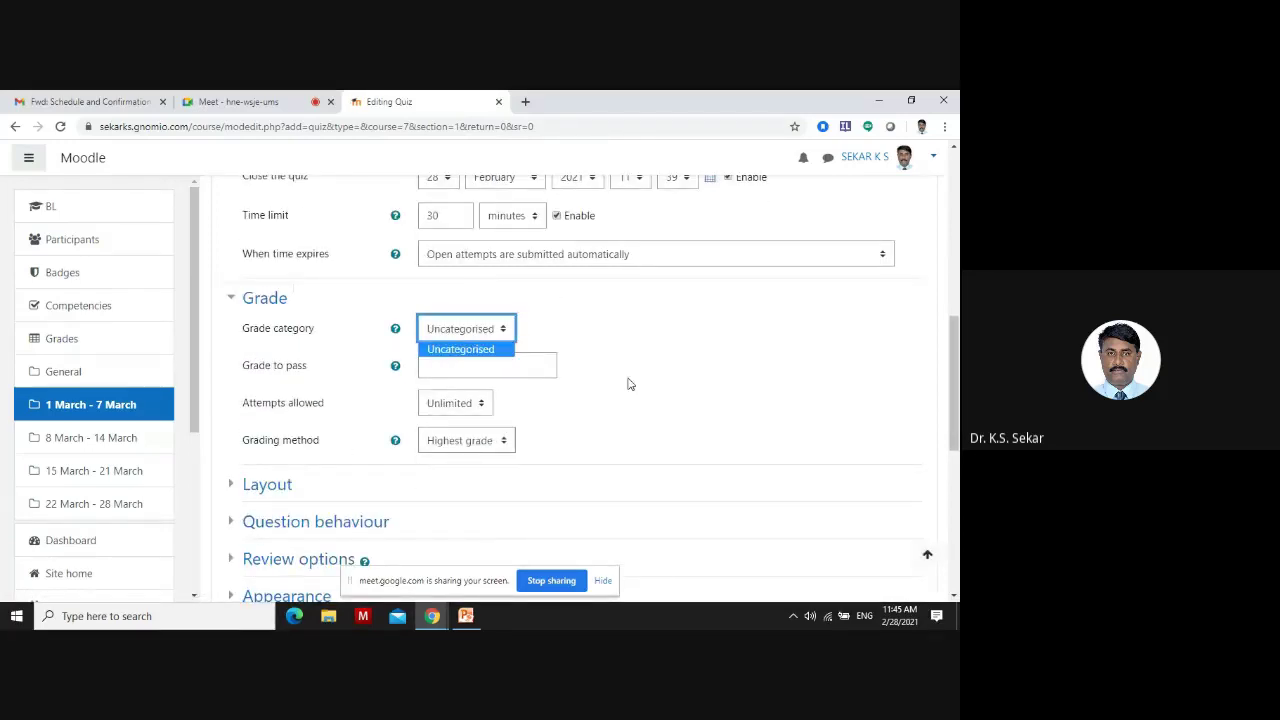
{"action": "left_click", "coordinate": [628, 384]}
{"action": "left_click", "coordinate": [451, 370]}
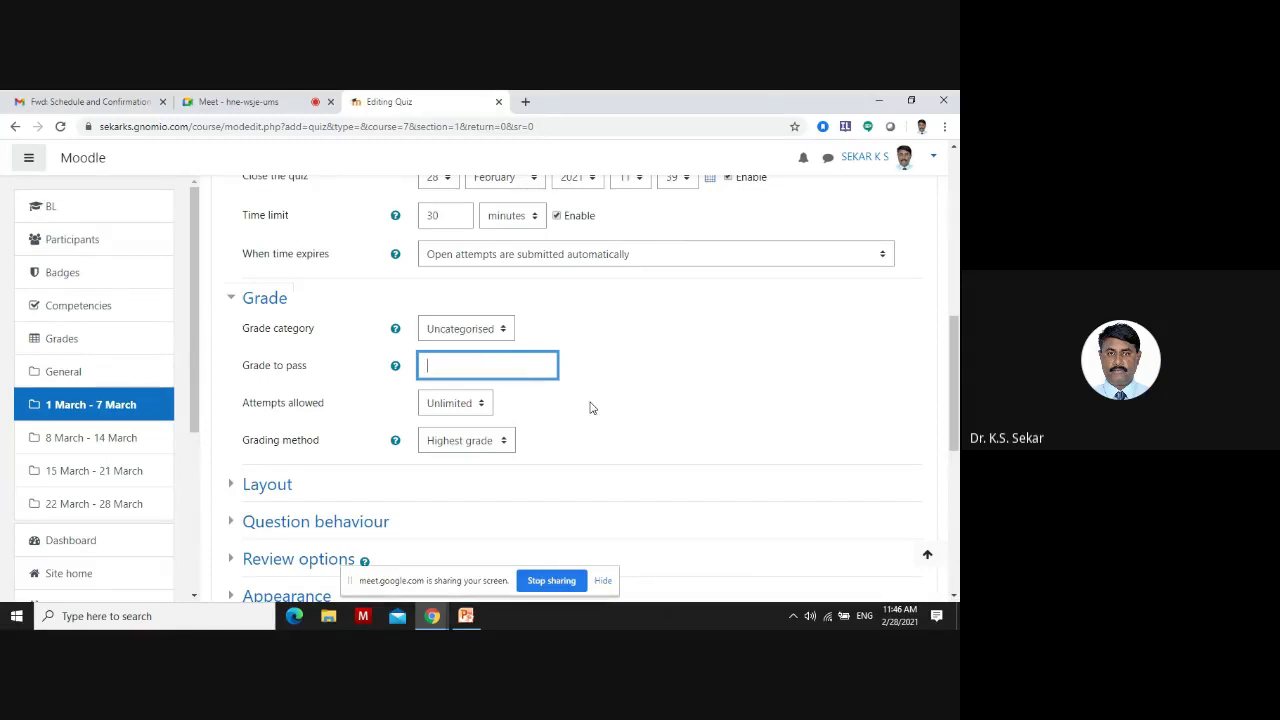
Examine the quiz's Layout options for how many questions go on each new page
{"action": "scroll", "coordinate": [592, 406], "scroll_direction": "down", "scroll_amount": 3}
{"action": "left_click", "coordinate": [268, 345]}
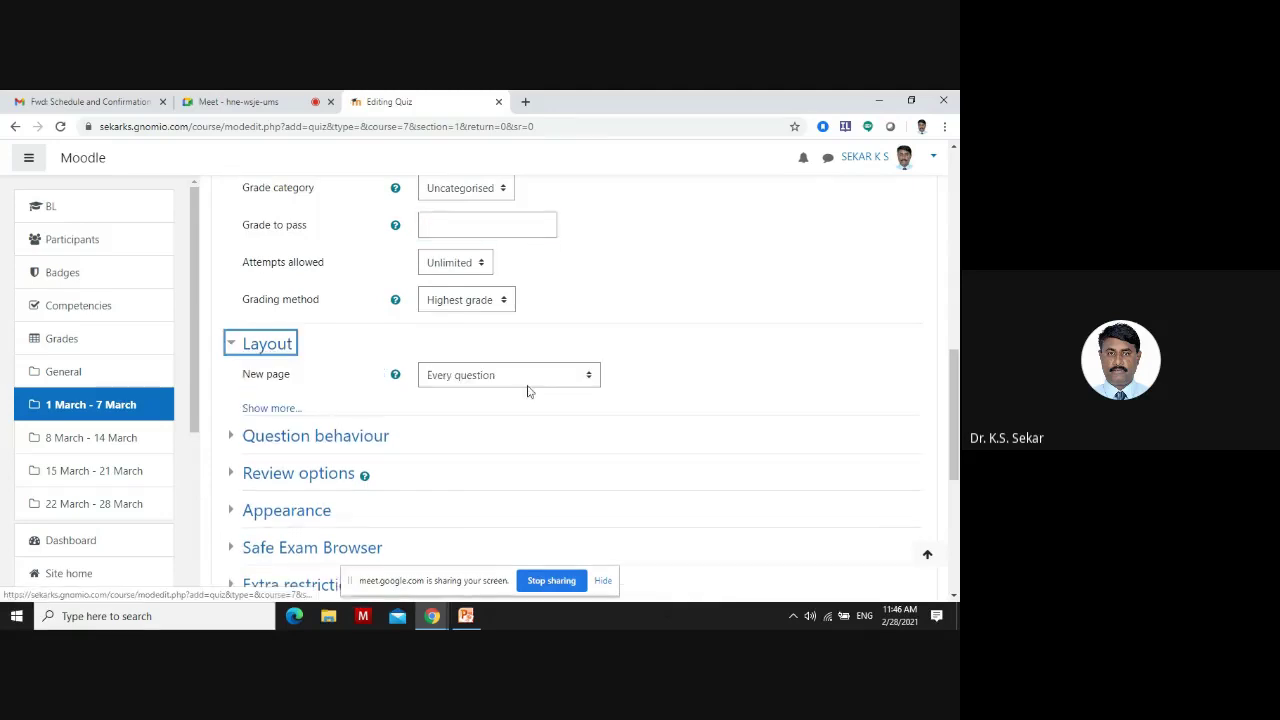
{"action": "left_click", "coordinate": [511, 376]}
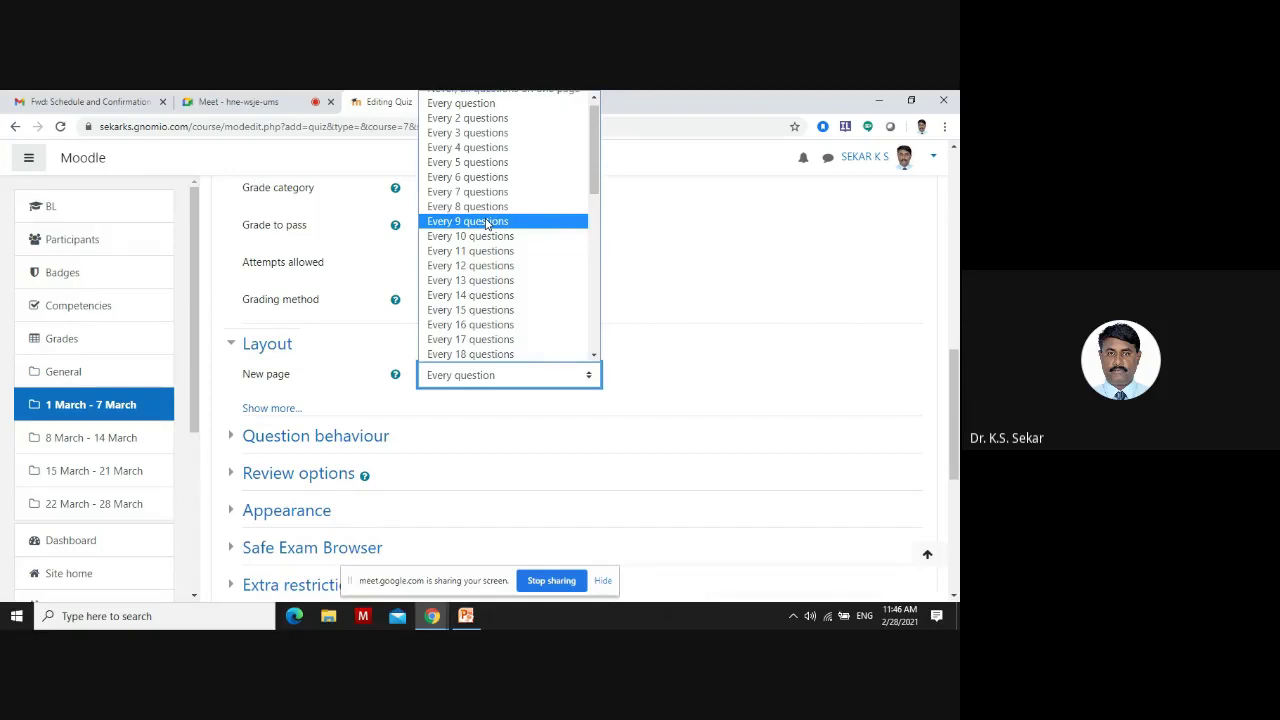
{"action": "scroll", "coordinate": [705, 389], "scroll_direction": "down", "scroll_amount": 3}
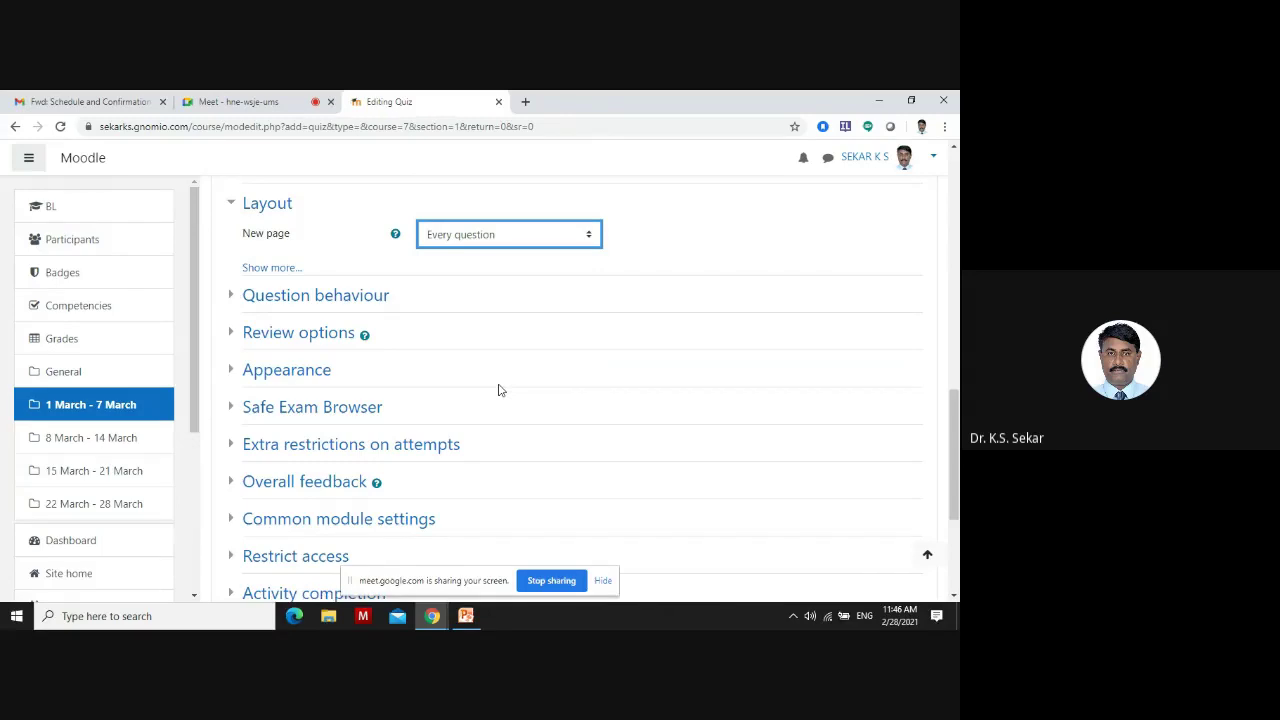
{"action": "left_click", "coordinate": [467, 239]}
{"action": "left_click", "coordinate": [484, 333]}
{"action": "scroll", "coordinate": [330, 250], "scroll_direction": "down", "scroll_amount": 1}
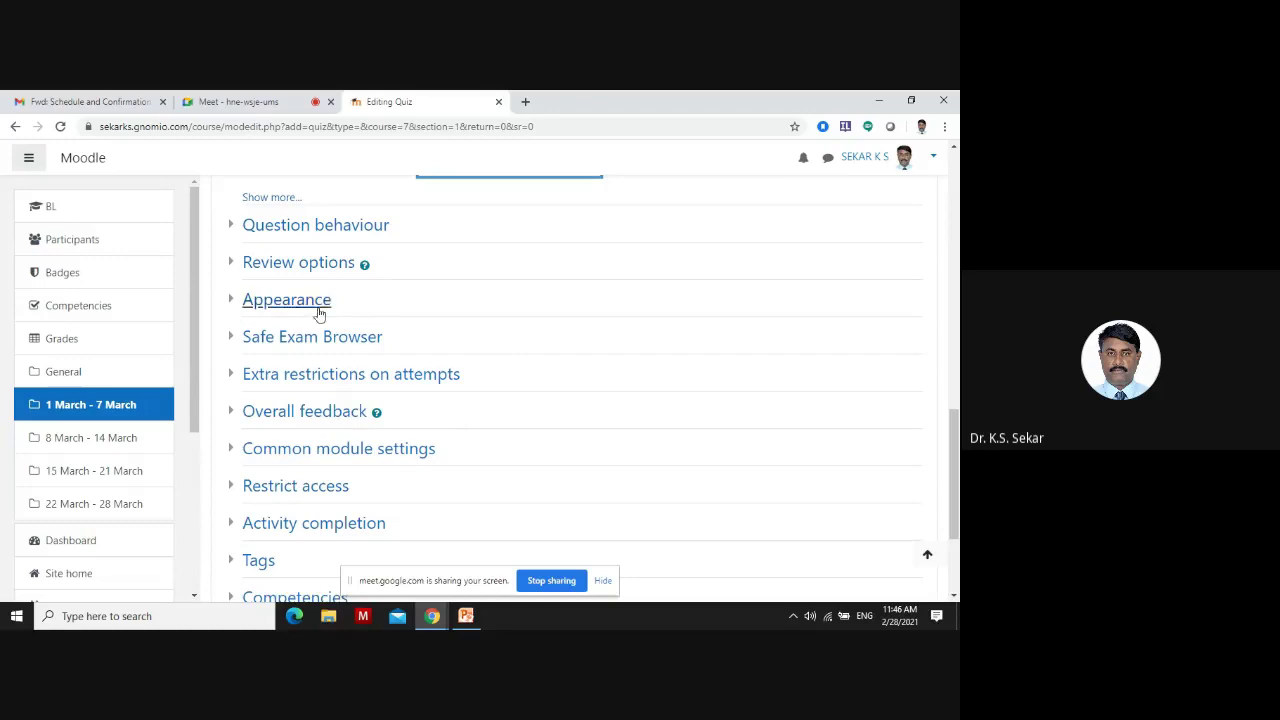
Review the quiz's access restriction and activity completion settings
{"action": "scroll", "coordinate": [320, 385], "scroll_direction": "down", "scroll_amount": 1}
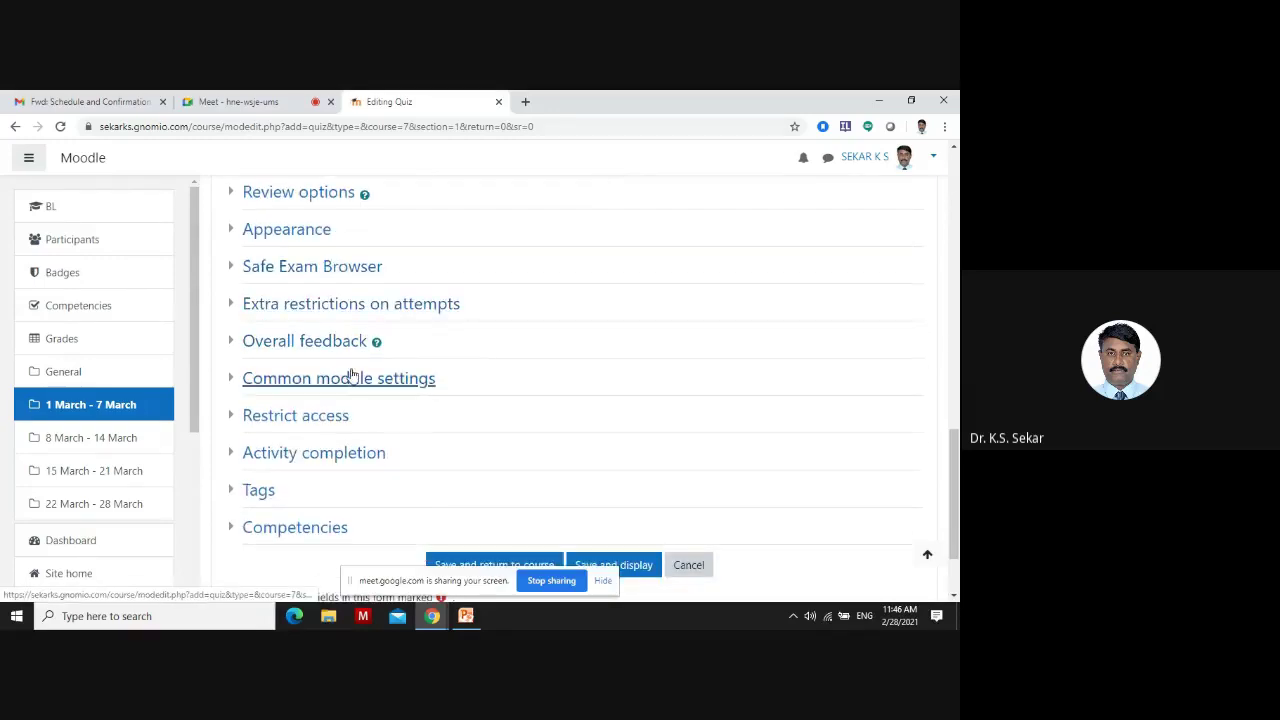
{"action": "left_click", "coordinate": [312, 418]}
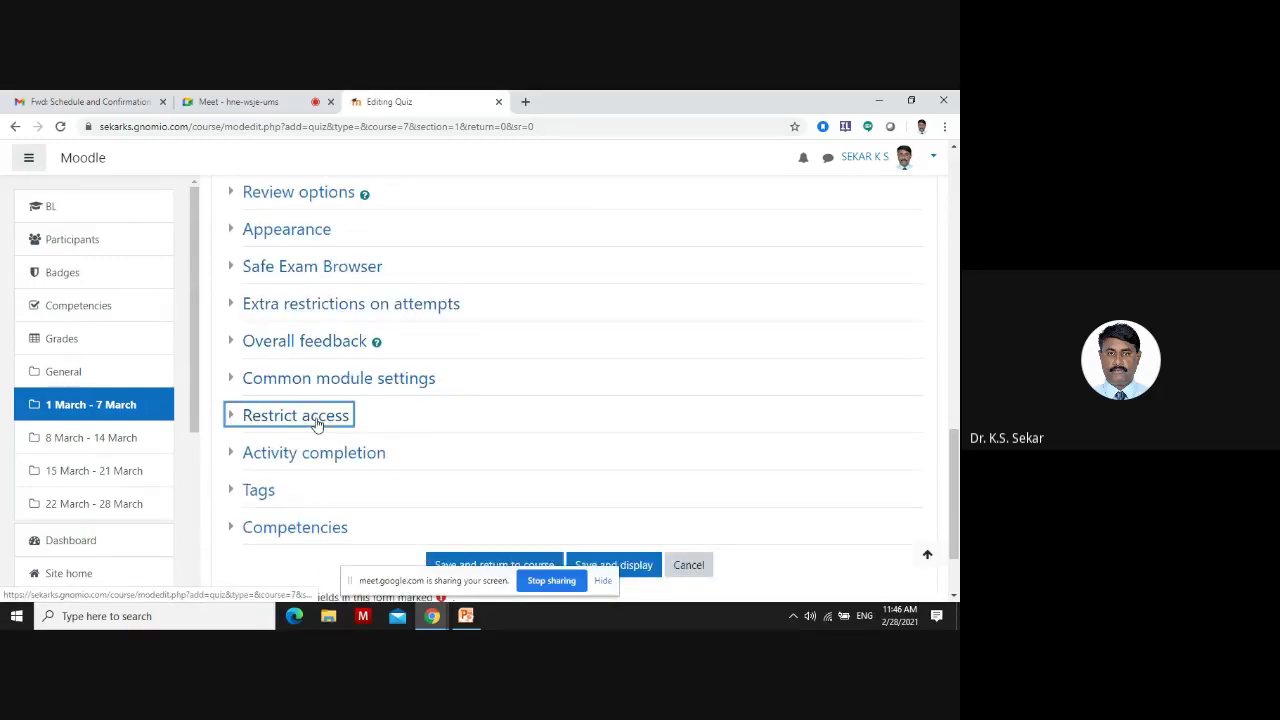
{"action": "scroll", "coordinate": [540, 423], "scroll_direction": "down", "scroll_amount": 2}
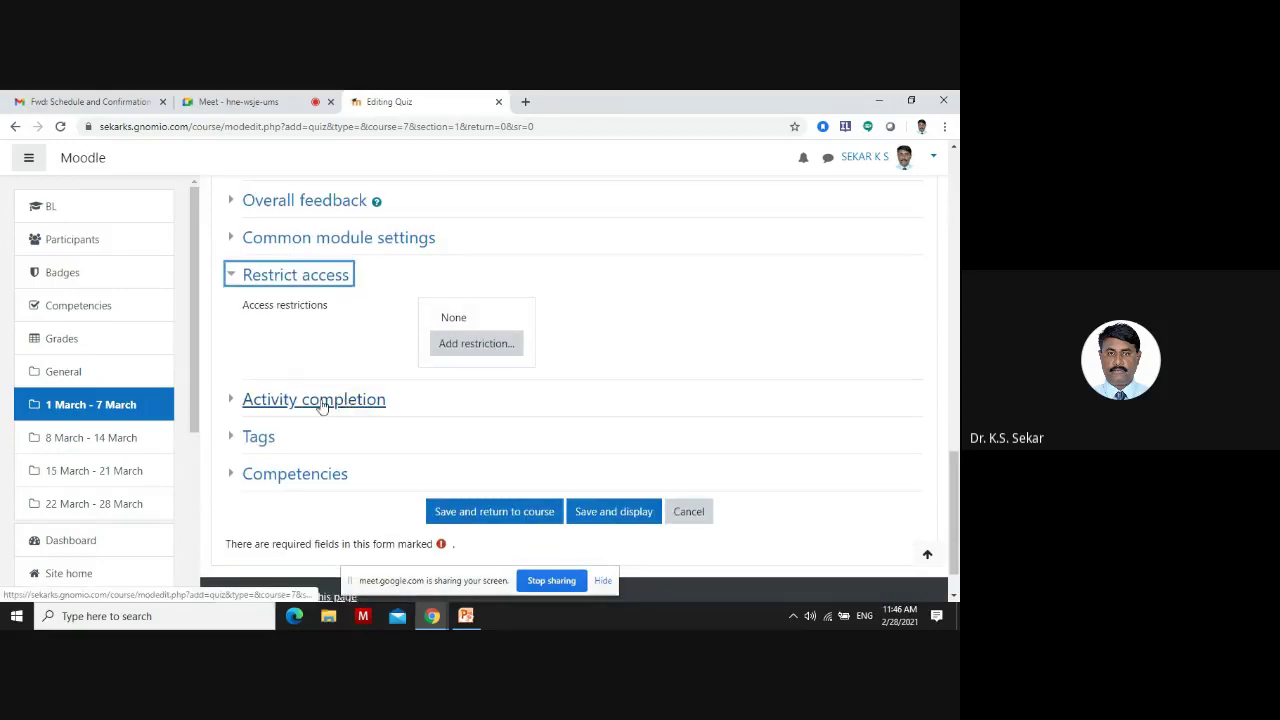
{"action": "left_click", "coordinate": [320, 403]}
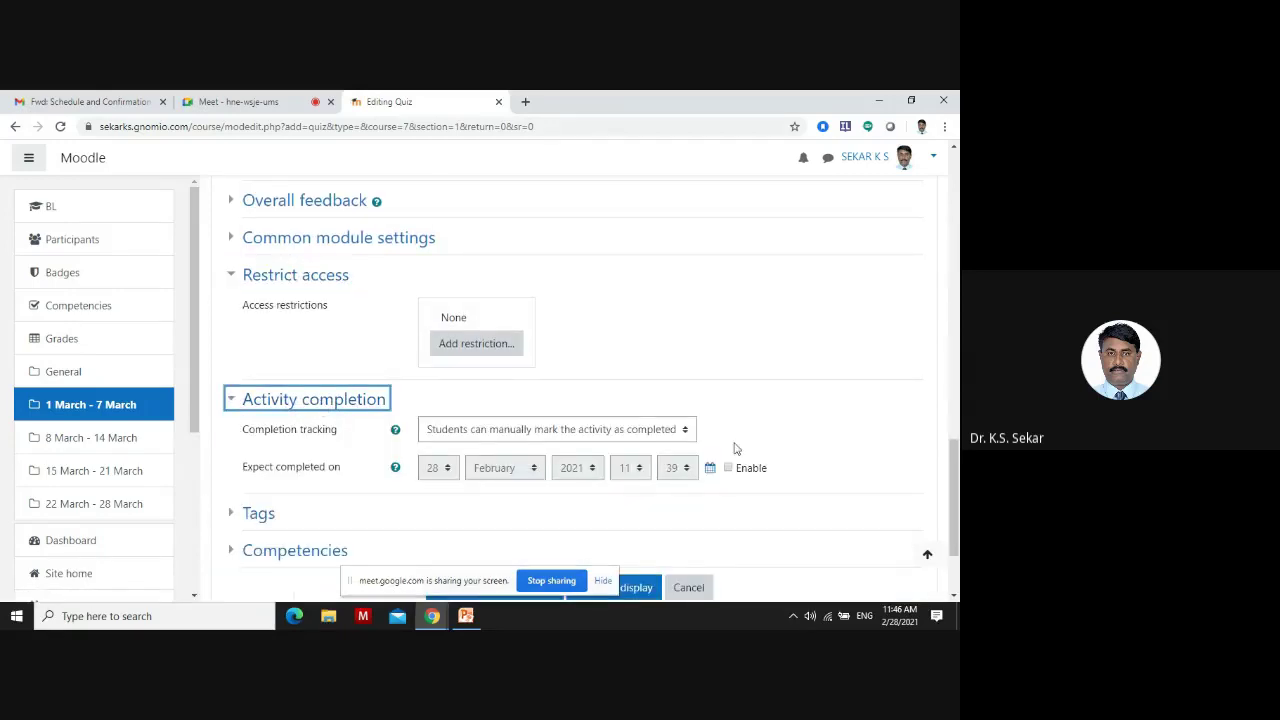
{"action": "scroll", "coordinate": [745, 445], "scroll_direction": "down", "scroll_amount": 1}
{"action": "scroll", "coordinate": [750, 442], "scroll_direction": "down", "scroll_amount": 1}
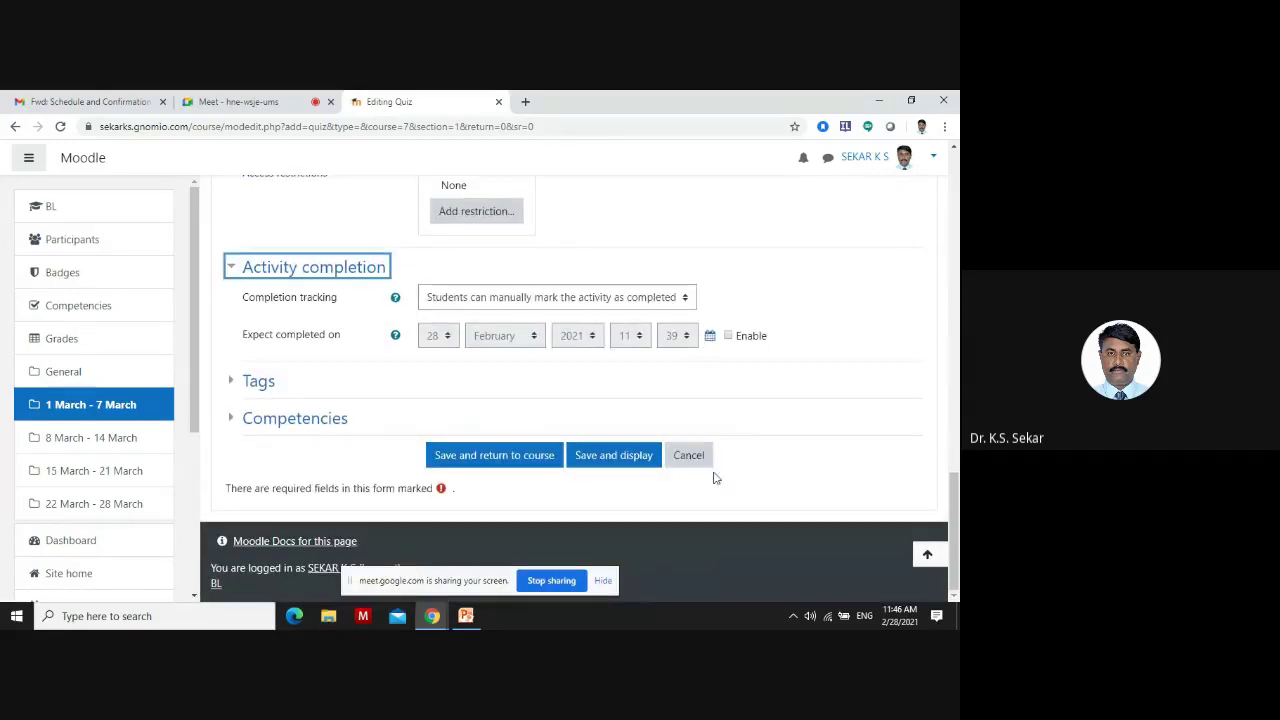
Save and display Quiz-1, and open it for editing its questions
{"action": "left_click", "coordinate": [600, 458]}
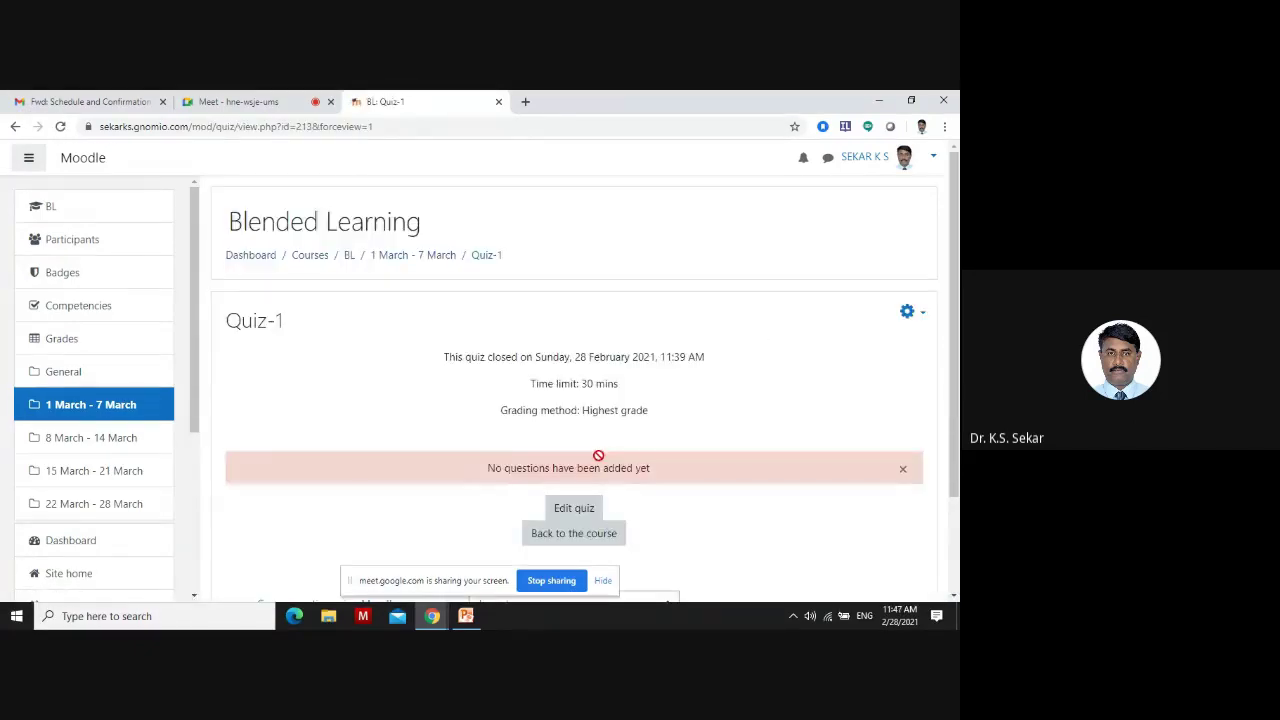
{"action": "scroll", "coordinate": [620, 447], "scroll_direction": "down", "scroll_amount": 1}
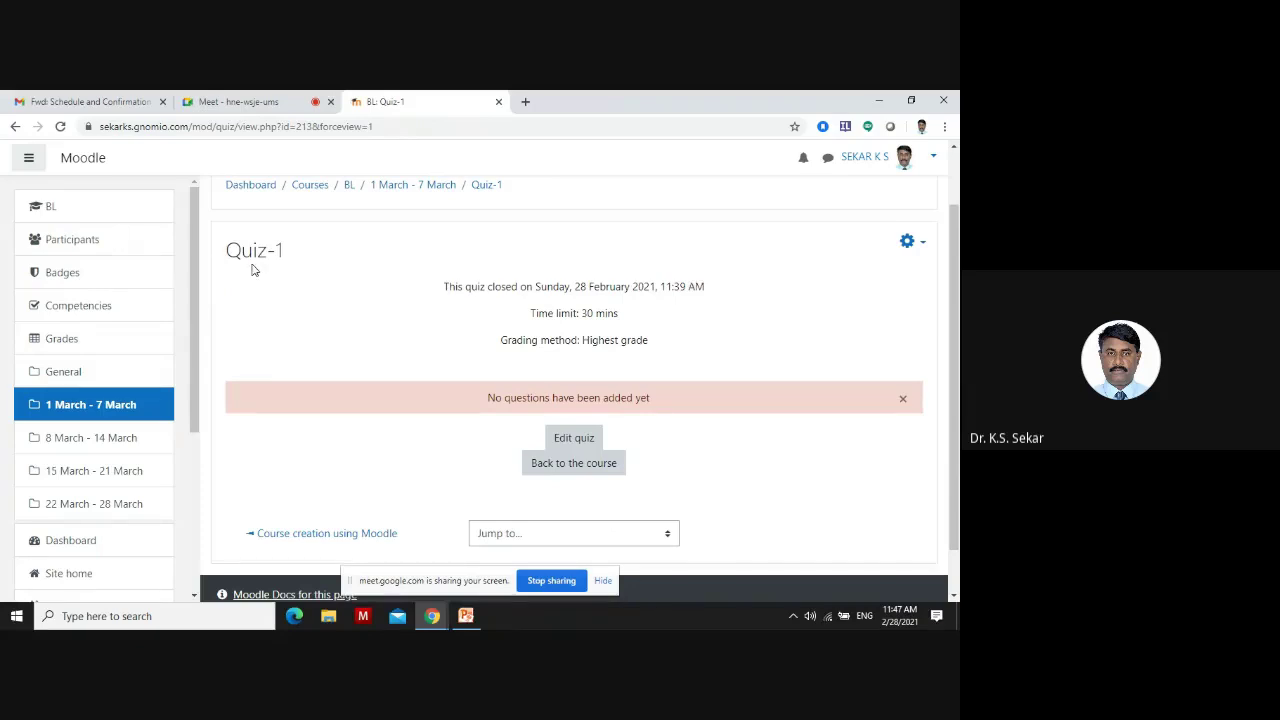
{"action": "left_click", "coordinate": [576, 440]}
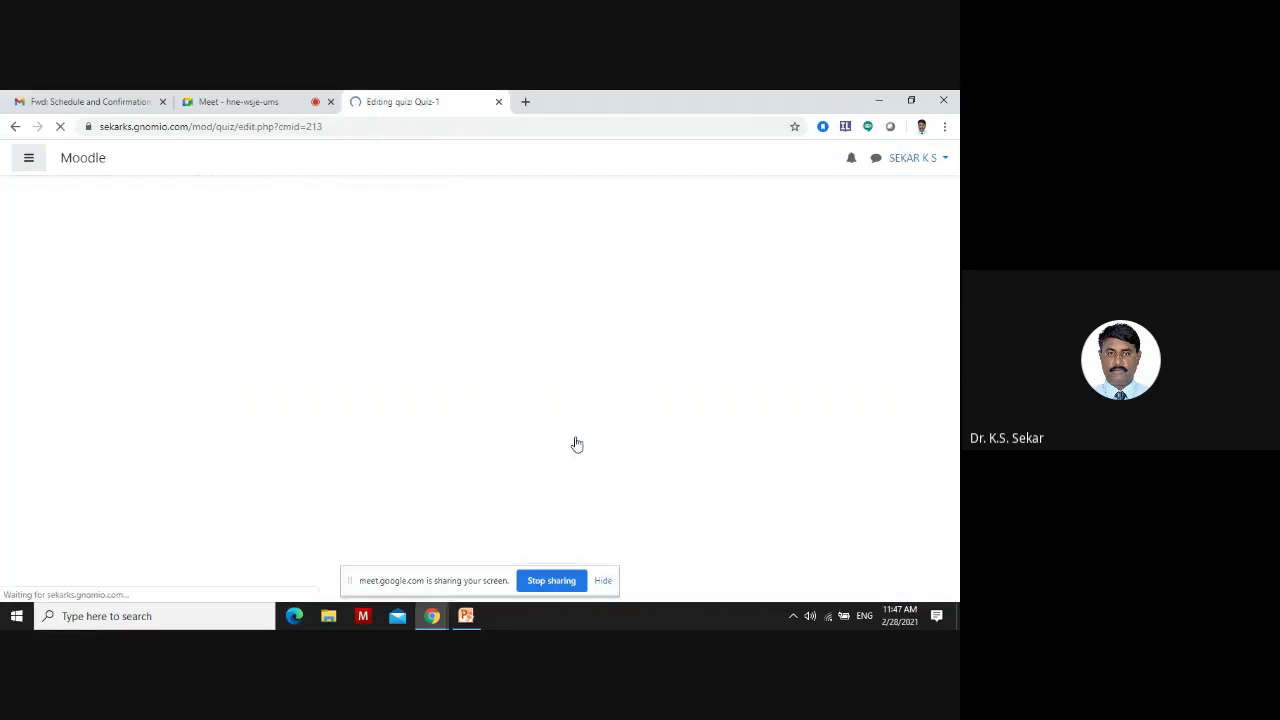
{"action": "scroll", "coordinate": [426, 417], "scroll_direction": "down", "scroll_amount": 2}
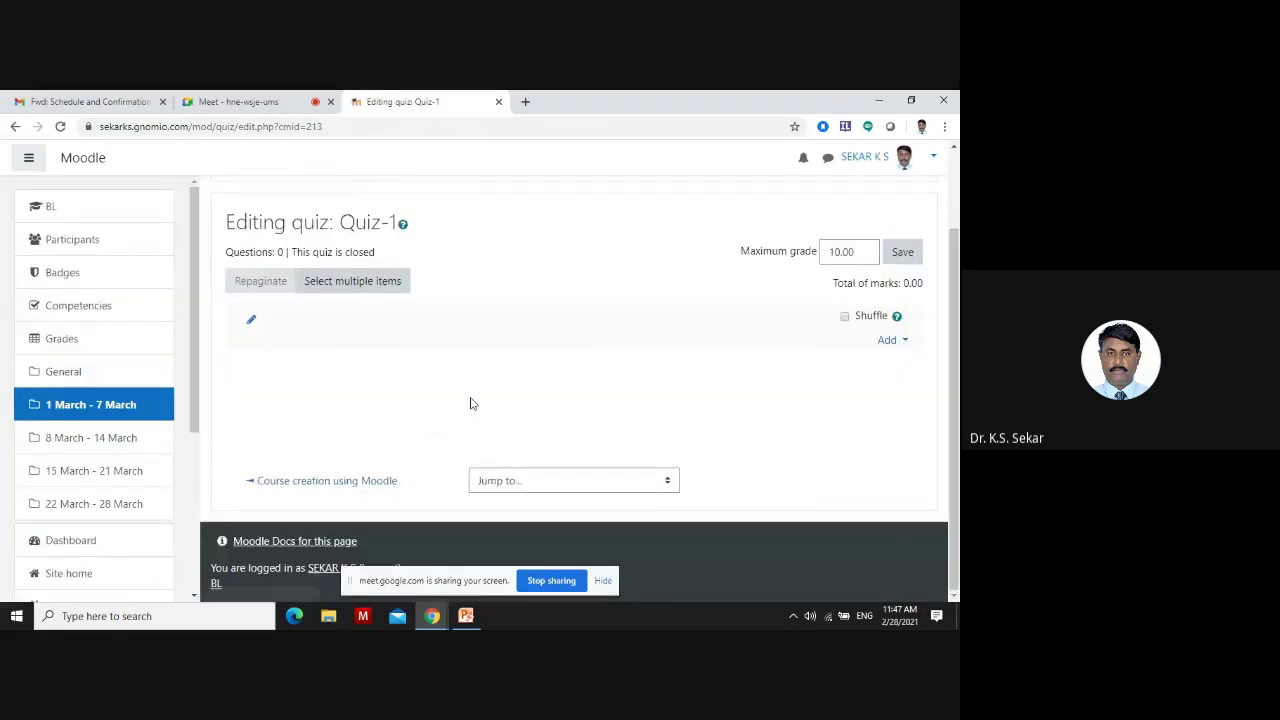
Look through the available question types and add a new Multiple choice question to Quiz-1
{"action": "left_click", "coordinate": [886, 341]}
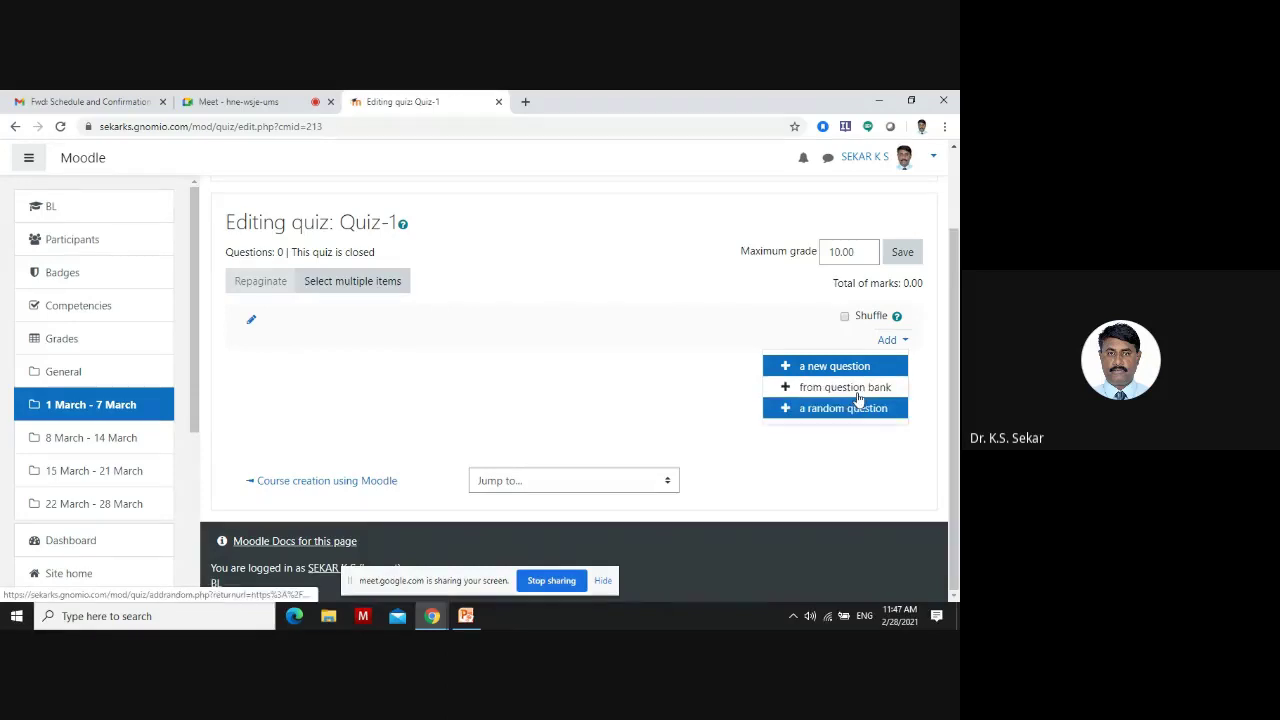
{"action": "left_click", "coordinate": [838, 367]}
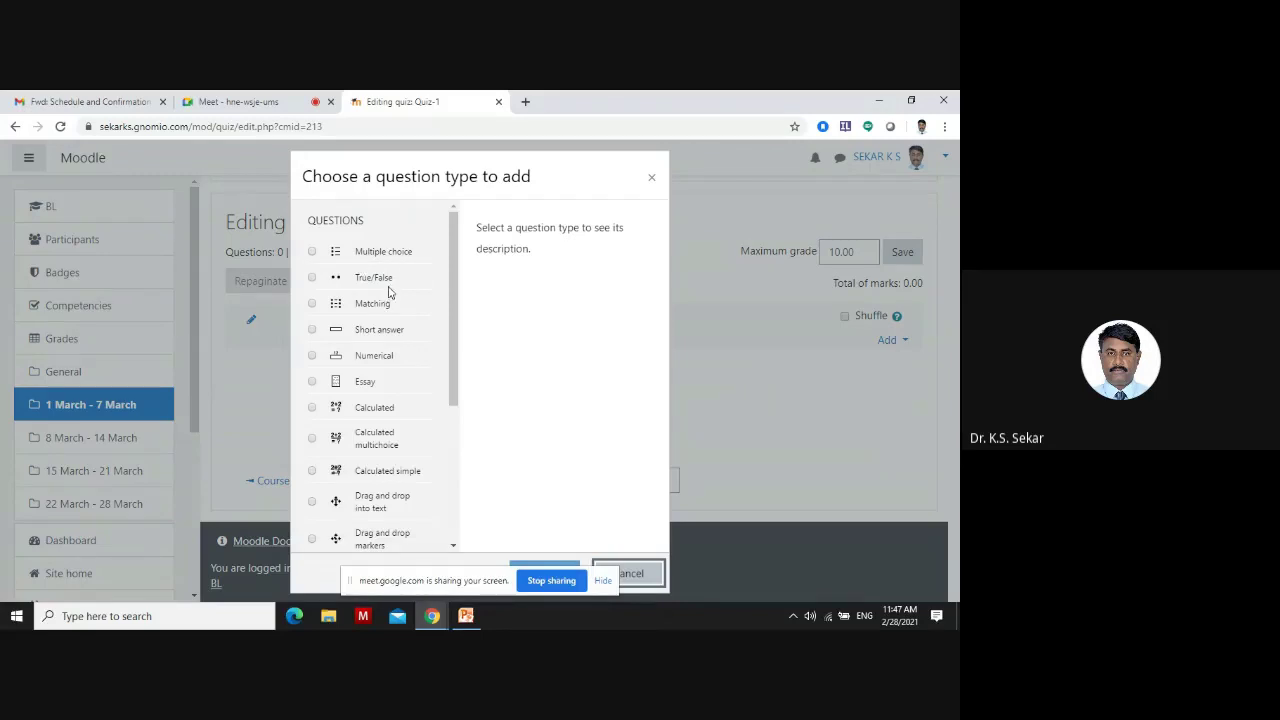
{"action": "scroll", "coordinate": [389, 344], "scroll_direction": "down", "scroll_amount": 1}
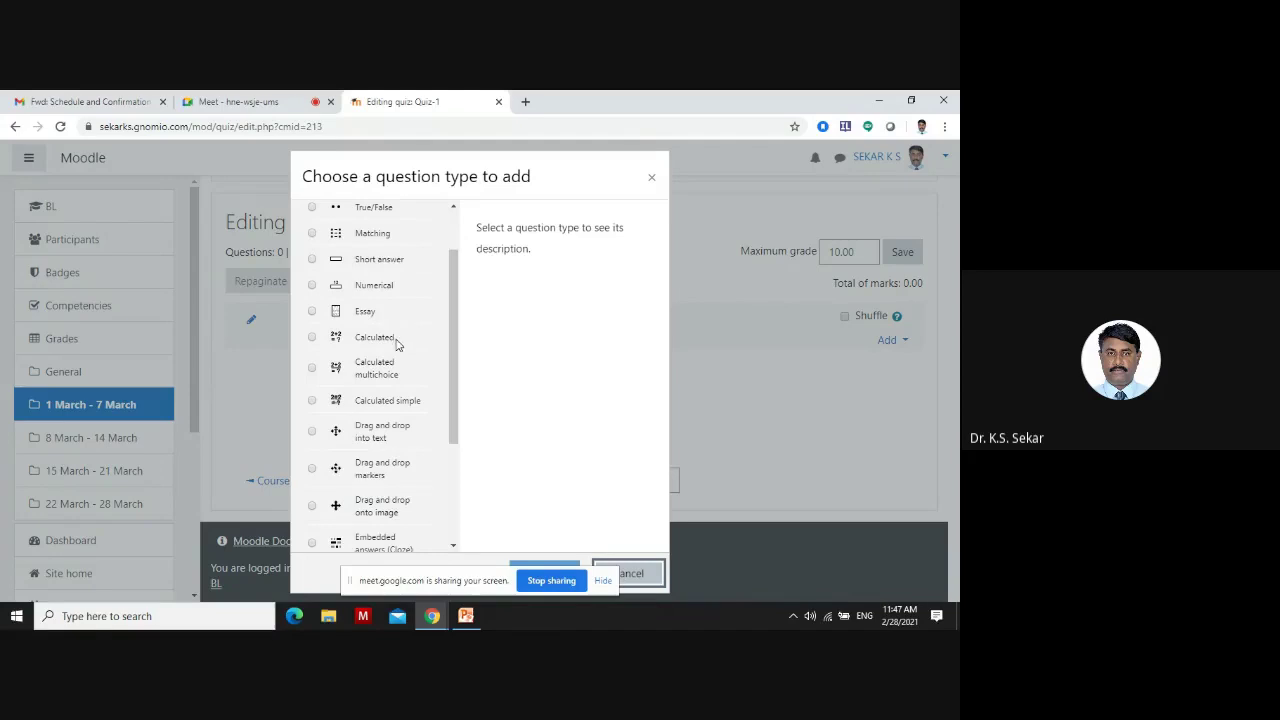
{"action": "scroll", "coordinate": [393, 324], "scroll_direction": "down", "scroll_amount": 1}
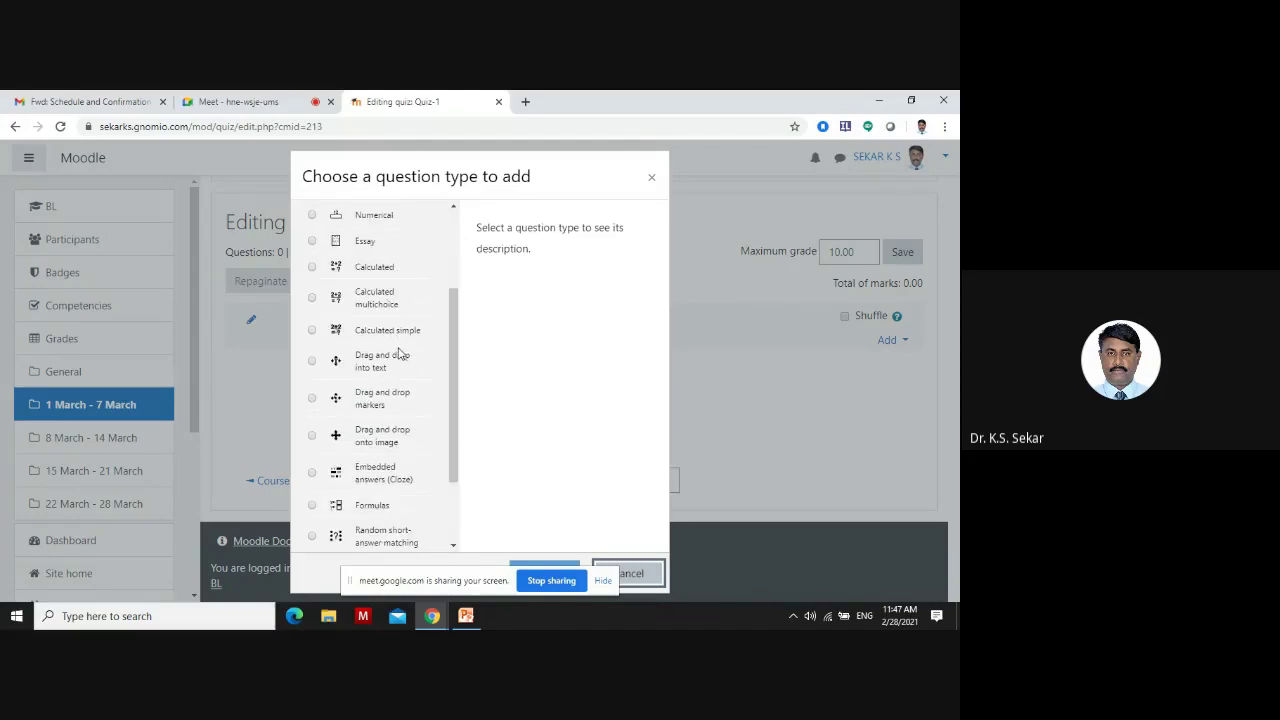
{"action": "scroll", "coordinate": [399, 350], "scroll_direction": "down", "scroll_amount": 1}
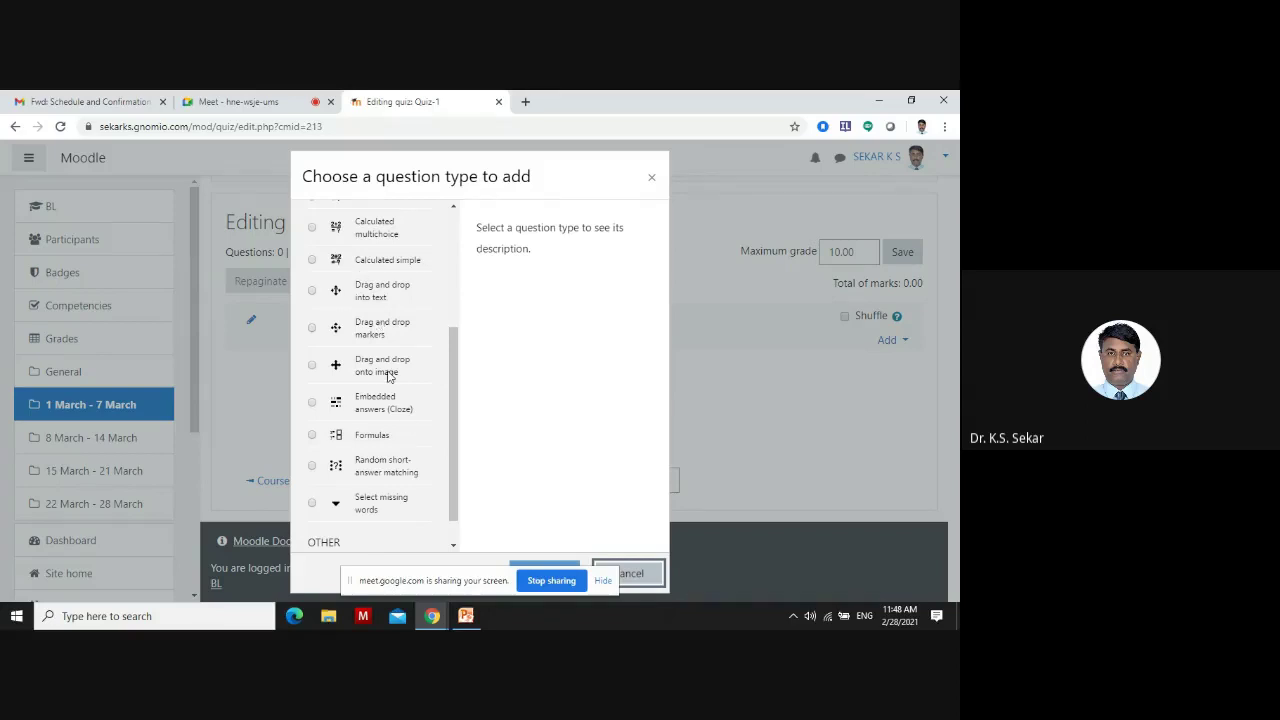
{"action": "scroll", "coordinate": [420, 423], "scroll_direction": "down", "scroll_amount": 1}
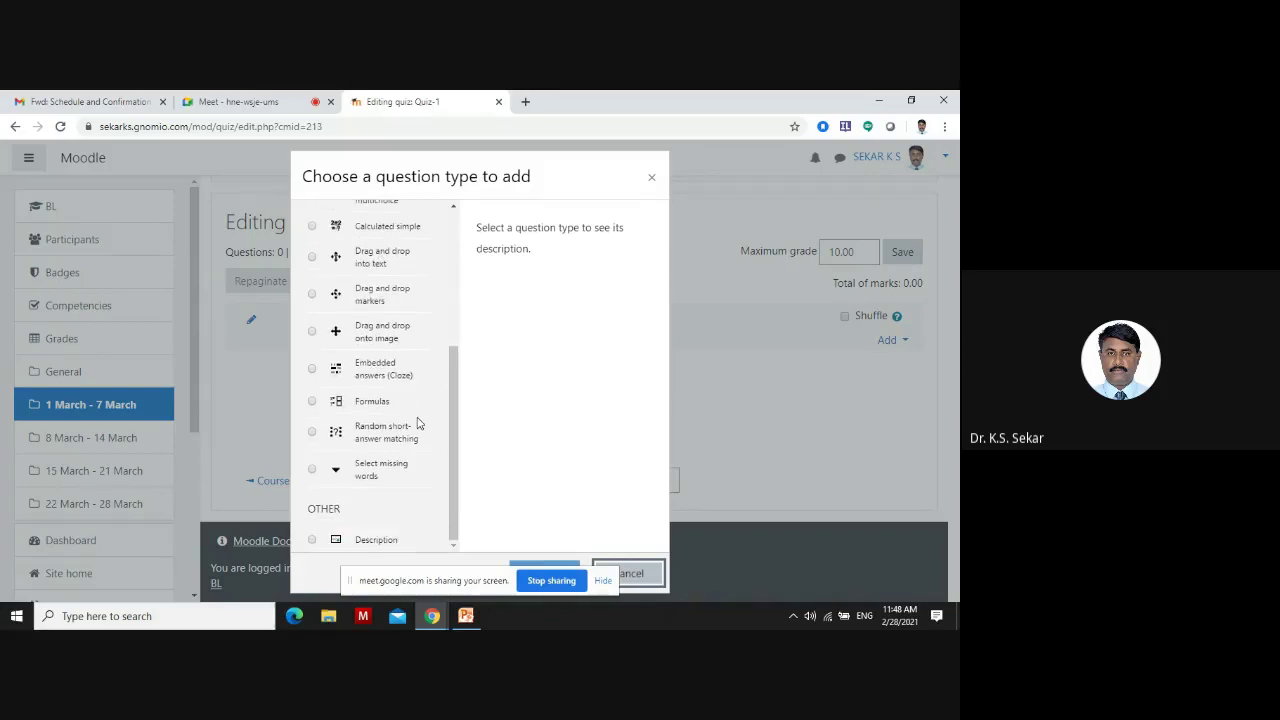
{"action": "scroll", "coordinate": [428, 372], "scroll_direction": "up", "scroll_amount": 5}
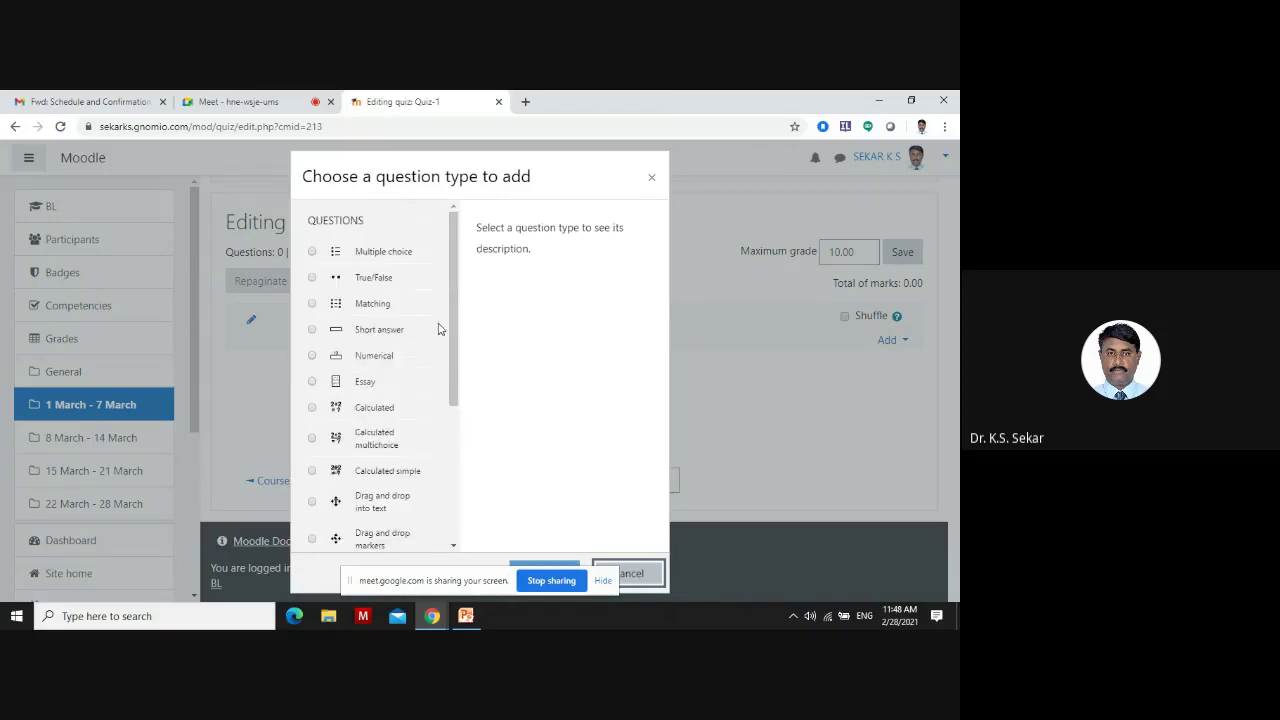
{"action": "left_click", "coordinate": [312, 252]}
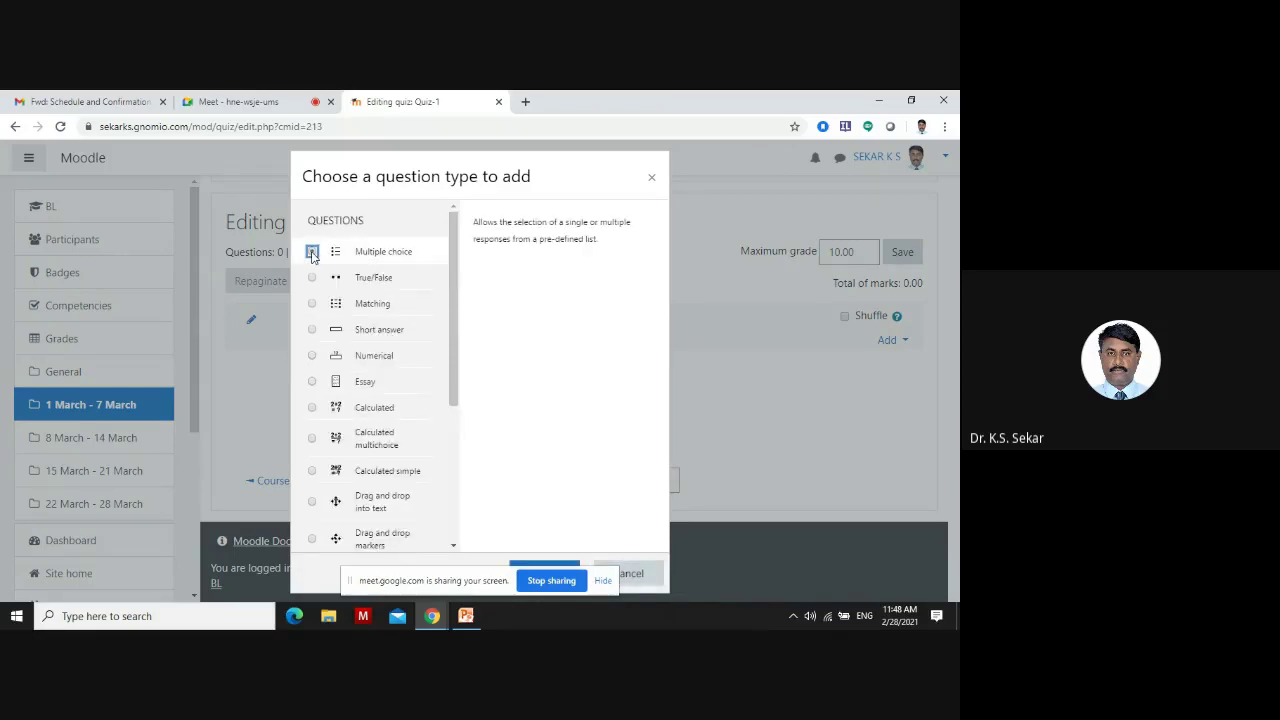
{"action": "left_click", "coordinate": [556, 565]}
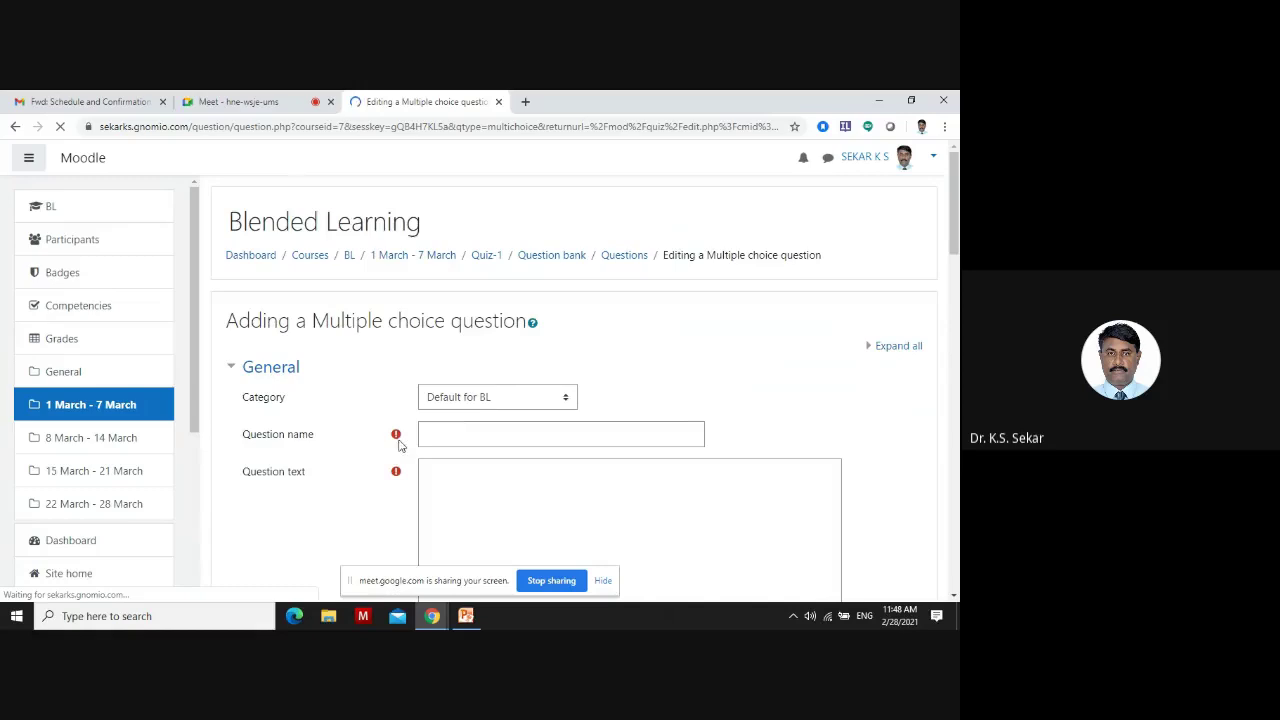
Enter "Expansion for MOODLE" as the question name
{"action": "scroll", "coordinate": [438, 264], "scroll_direction": "down", "scroll_amount": 3}
{"action": "left_click", "coordinate": [443, 224]}
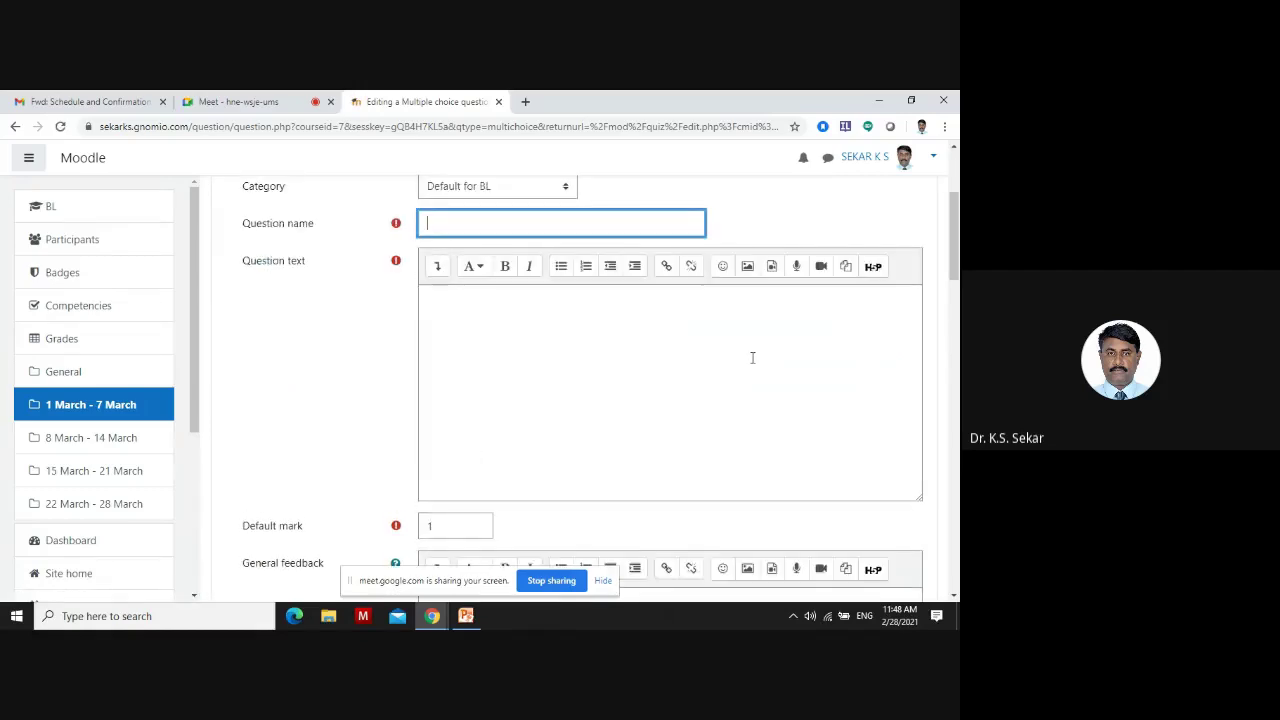
{"action": "type", "text": "Expansion for MOODLE"}
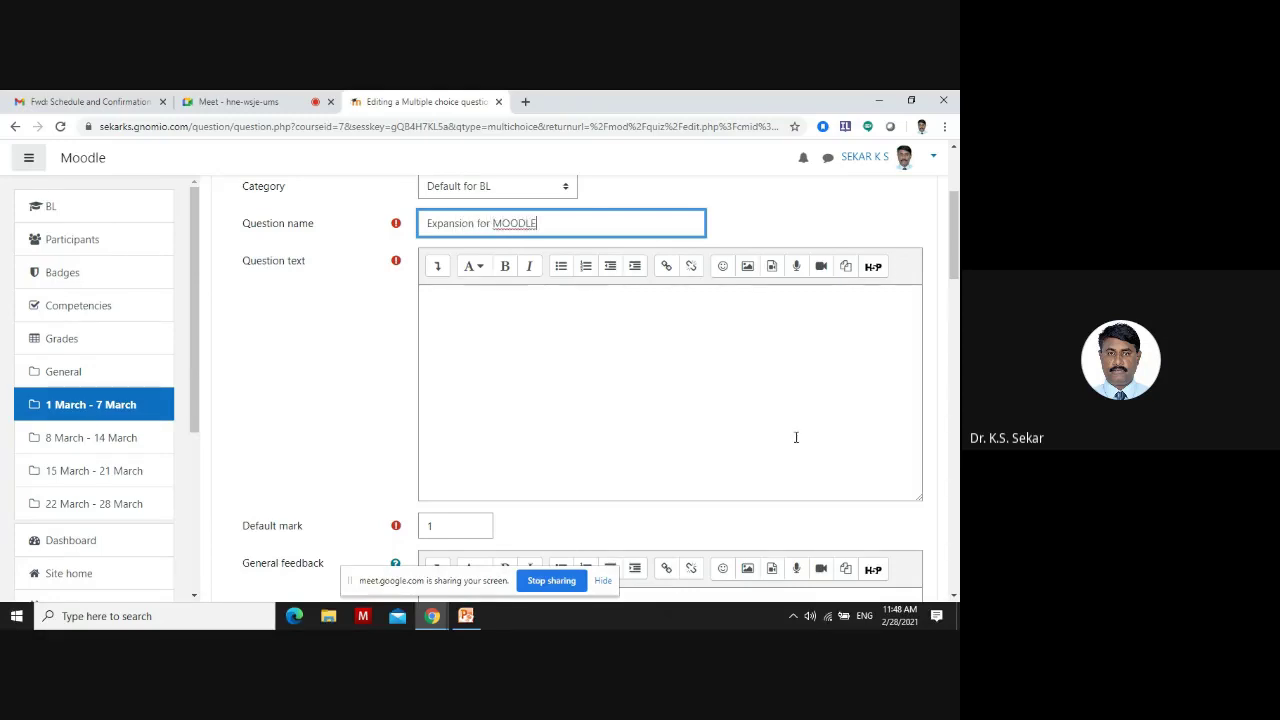
Move the question name's wording into the question text, and name the question 1.1 instead
{"action": "left_click", "coordinate": [556, 345]}
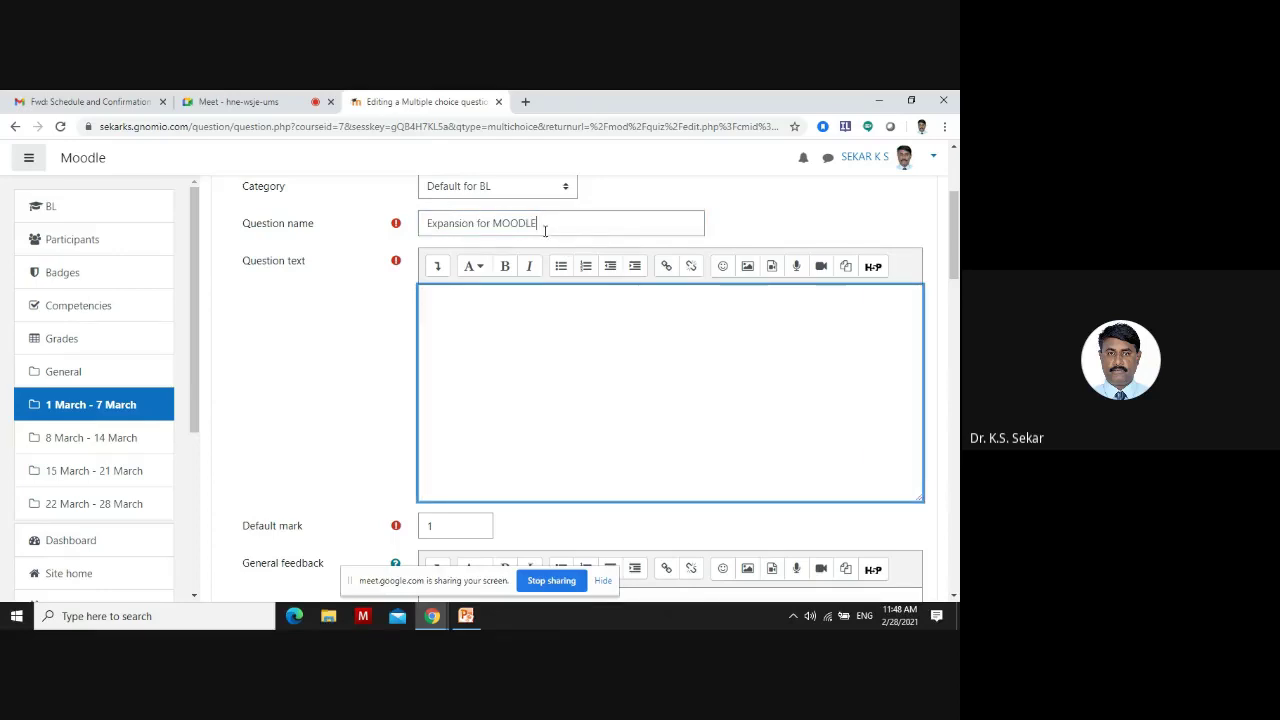
{"action": "left_click_drag", "start_coordinate": [560, 223], "coordinate": [335, 227]}
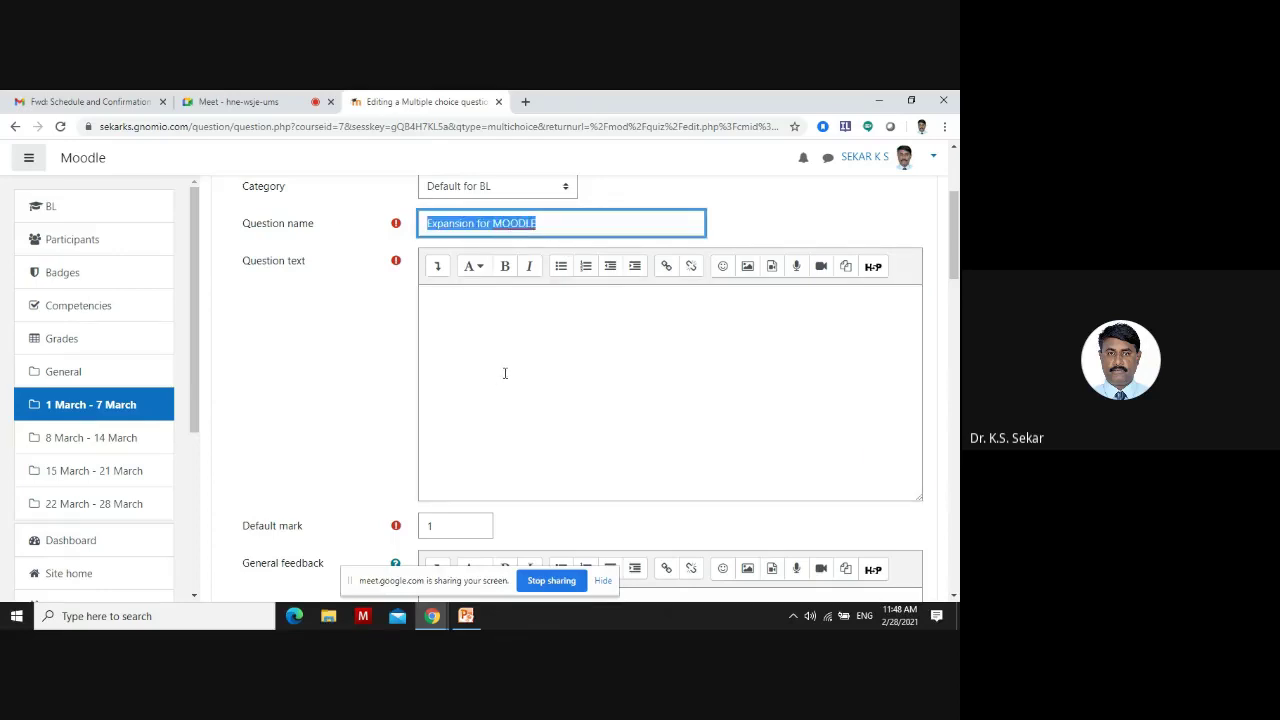
{"action": "right_click", "coordinate": [474, 220]}
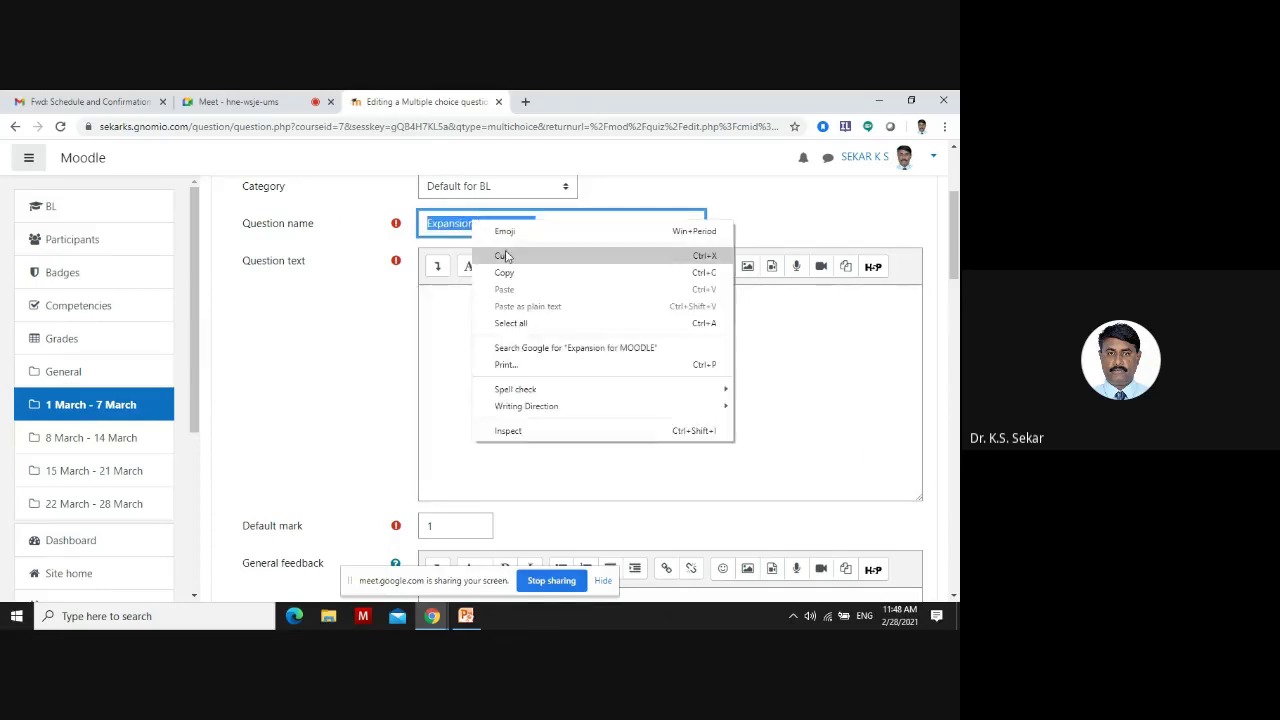
{"action": "left_click", "coordinate": [505, 256]}
{"action": "type", "text": "1.2"}
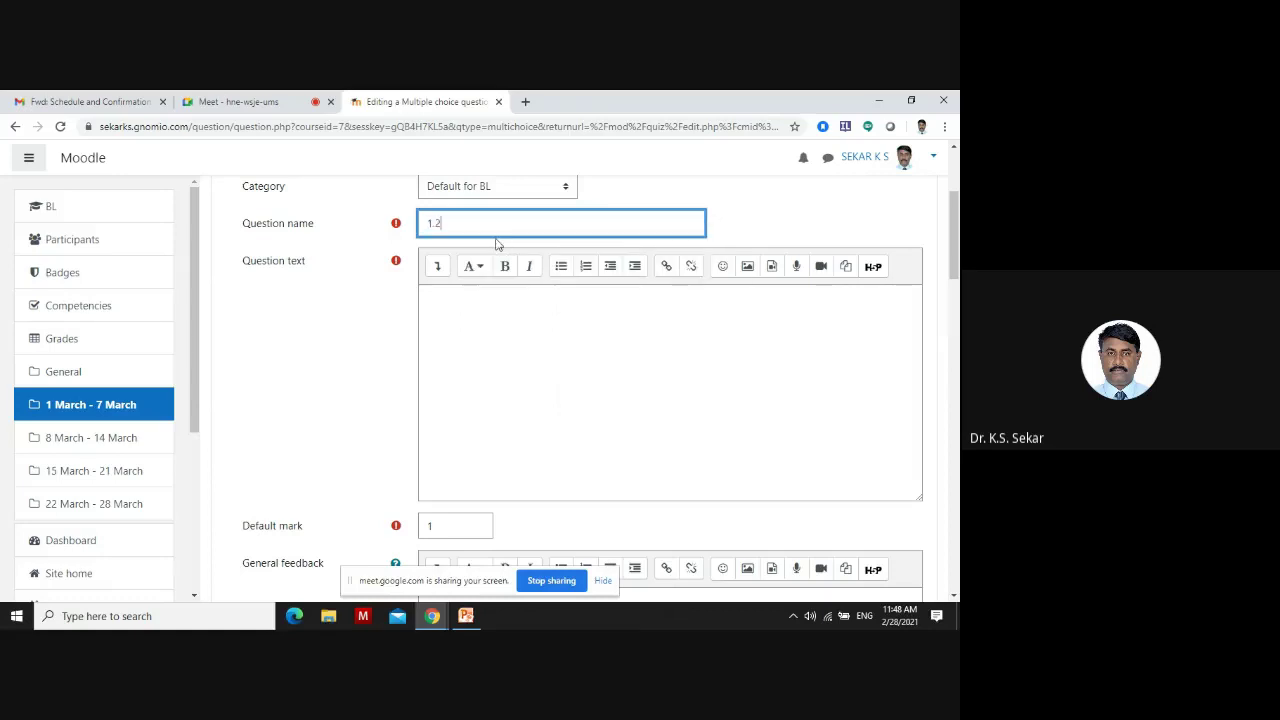
{"action": "key", "text": "BackSpace"}
{"action": "type", "text": "1"}
{"action": "left_click", "coordinate": [496, 307]}
{"action": "key", "text": "ctrl+v"}
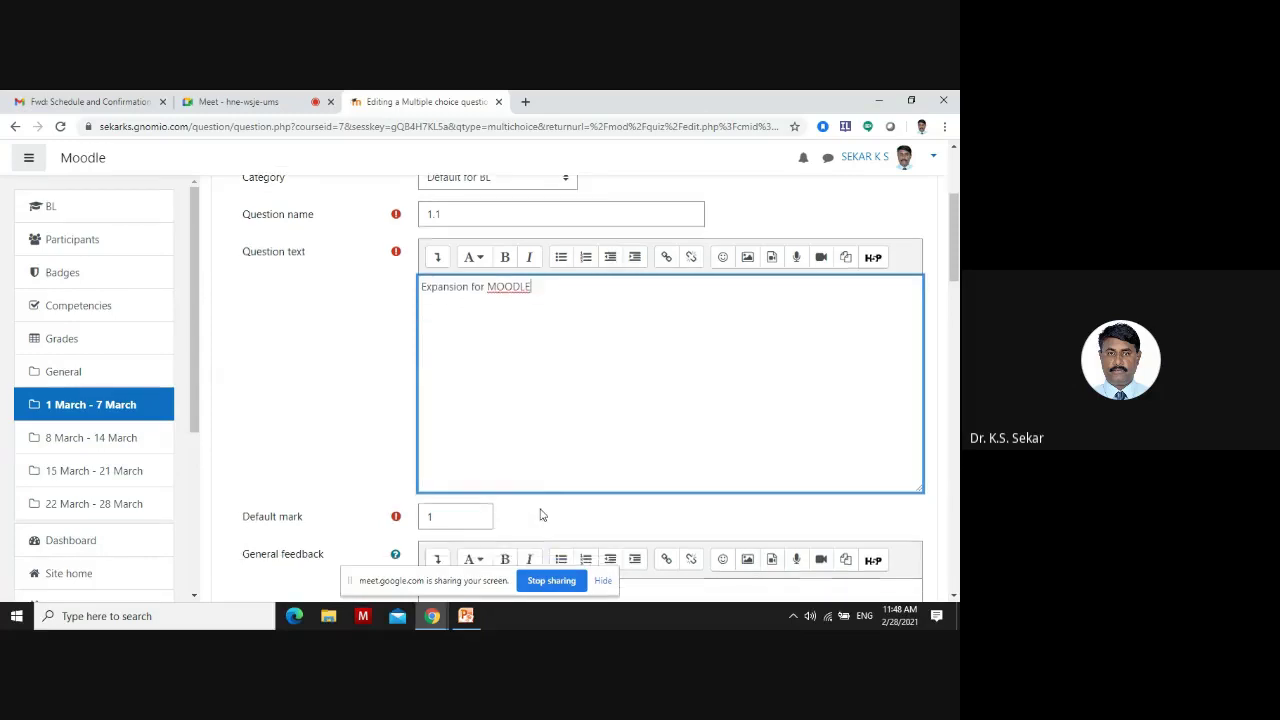
{"action": "scroll", "coordinate": [540, 517], "scroll_direction": "down", "scroll_amount": 2}
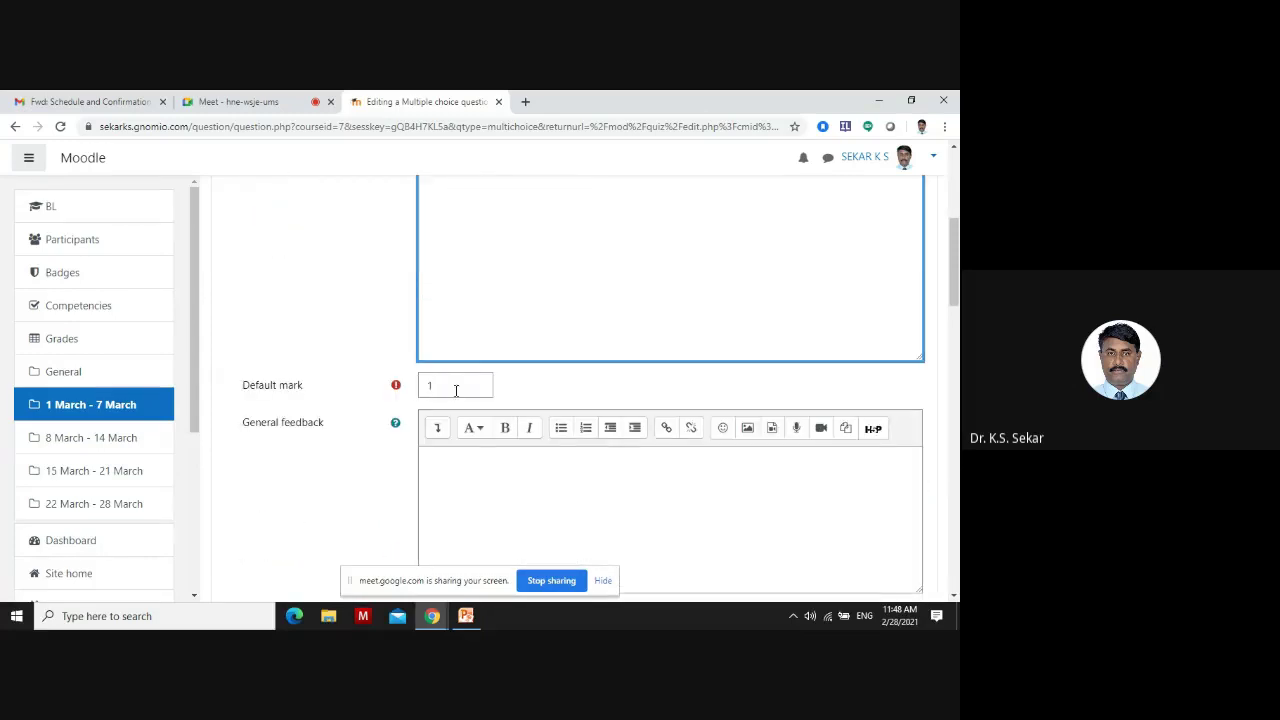
Try the Multiple answers allowed option for the question, and set it back to One answer only
{"action": "scroll", "coordinate": [449, 390], "scroll_direction": "down", "scroll_amount": 2}
{"action": "scroll", "coordinate": [447, 366], "scroll_direction": "down", "scroll_amount": 3}
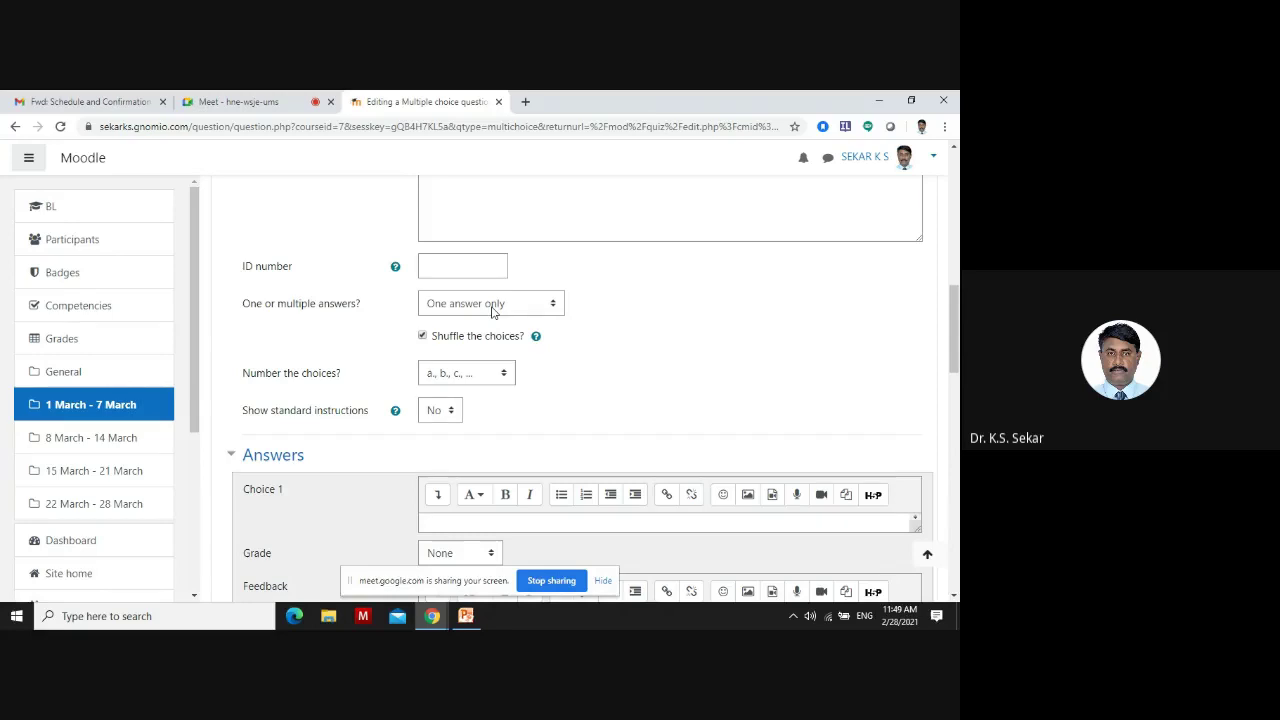
{"action": "left_click", "coordinate": [491, 312]}
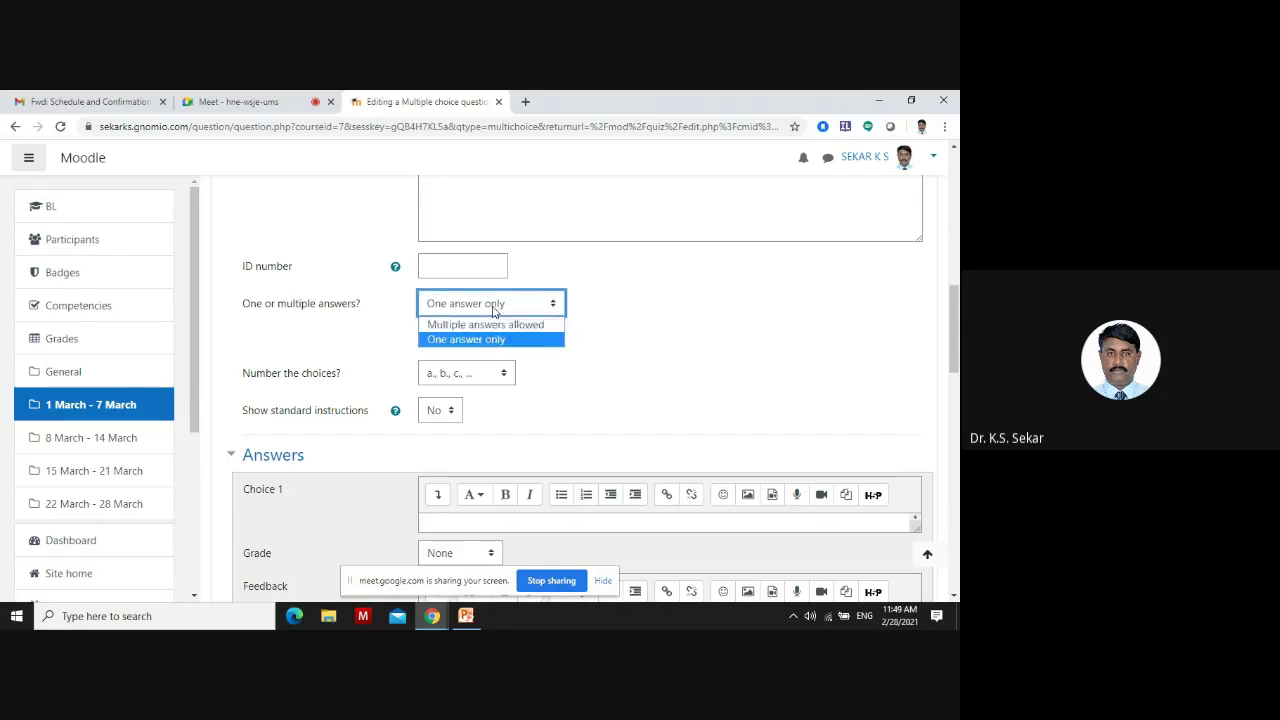
{"action": "left_click", "coordinate": [496, 324]}
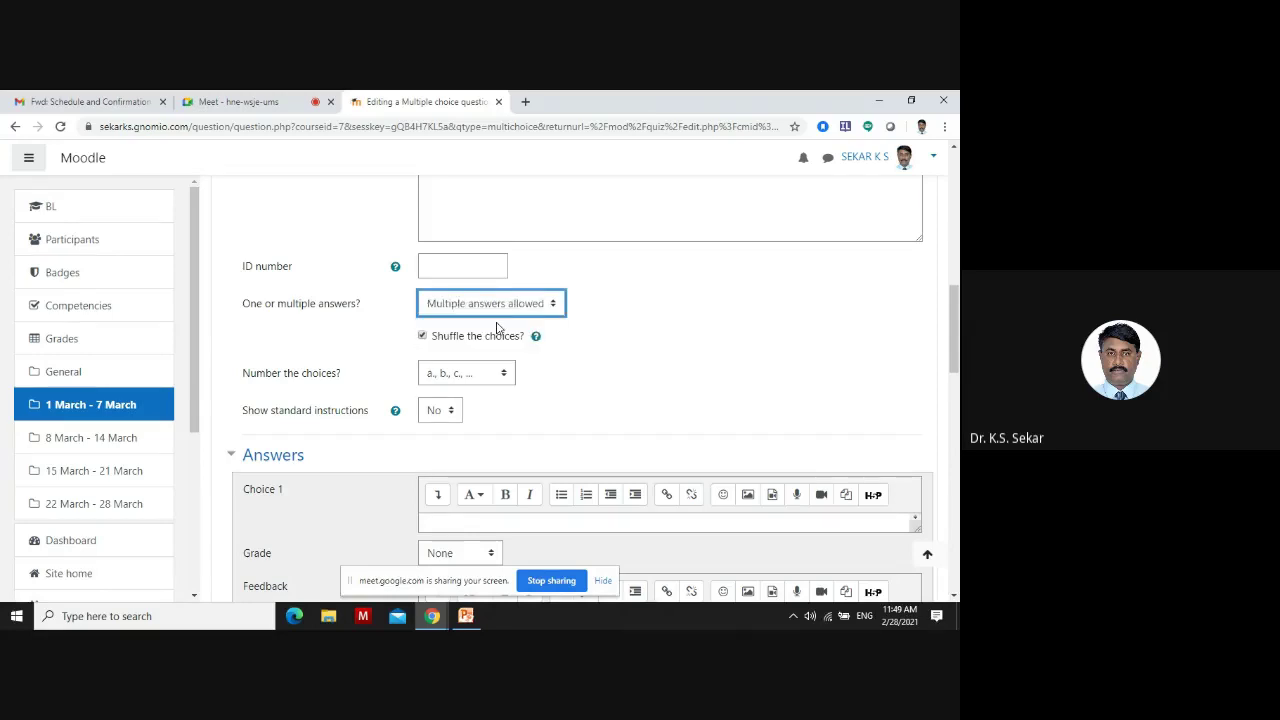
{"action": "scroll", "coordinate": [690, 380], "scroll_direction": "down", "scroll_amount": 2}
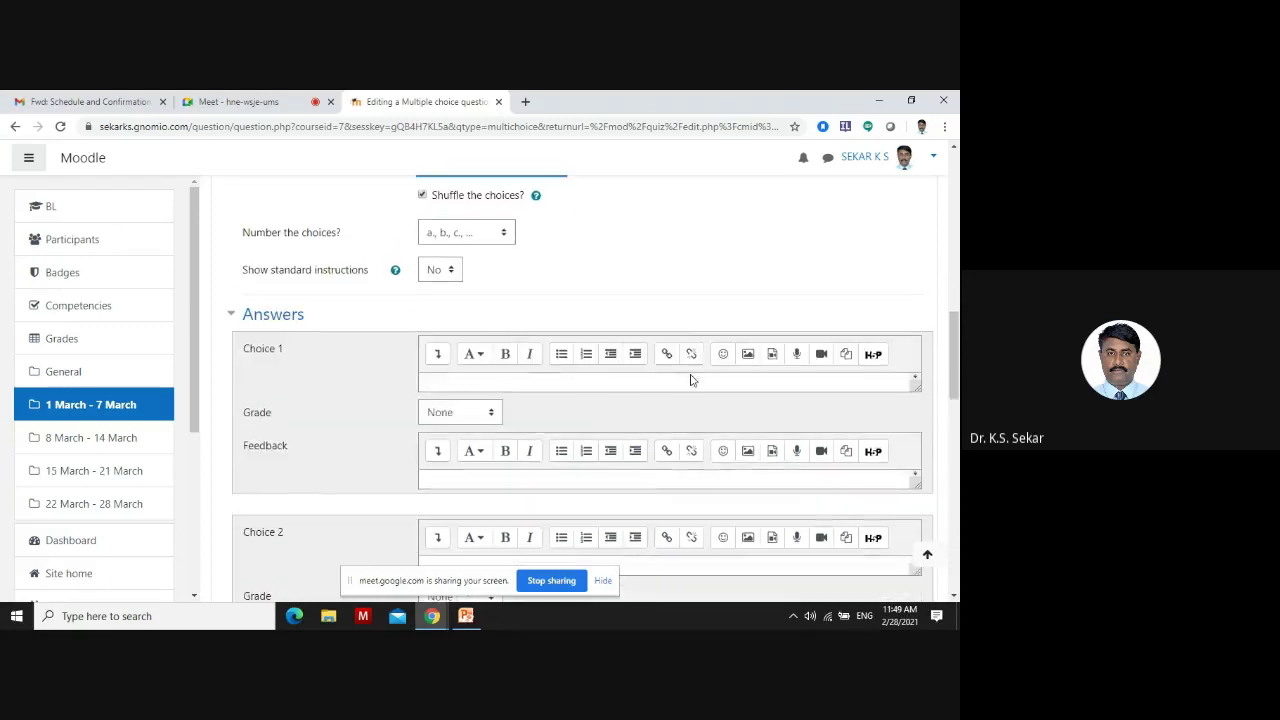
{"action": "scroll", "coordinate": [534, 297], "scroll_direction": "up", "scroll_amount": 3}
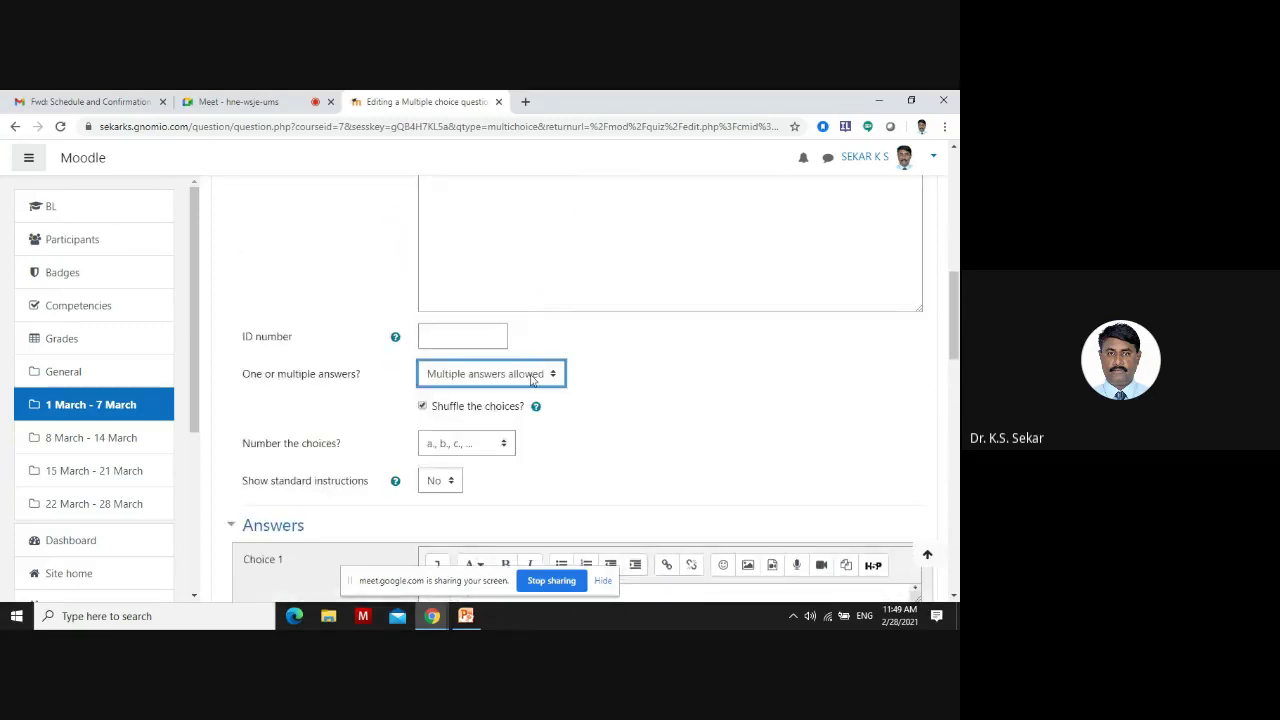
{"action": "left_click", "coordinate": [531, 378]}
{"action": "left_click", "coordinate": [497, 408]}
{"action": "scroll", "coordinate": [724, 420], "scroll_direction": "down", "scroll_amount": 3}
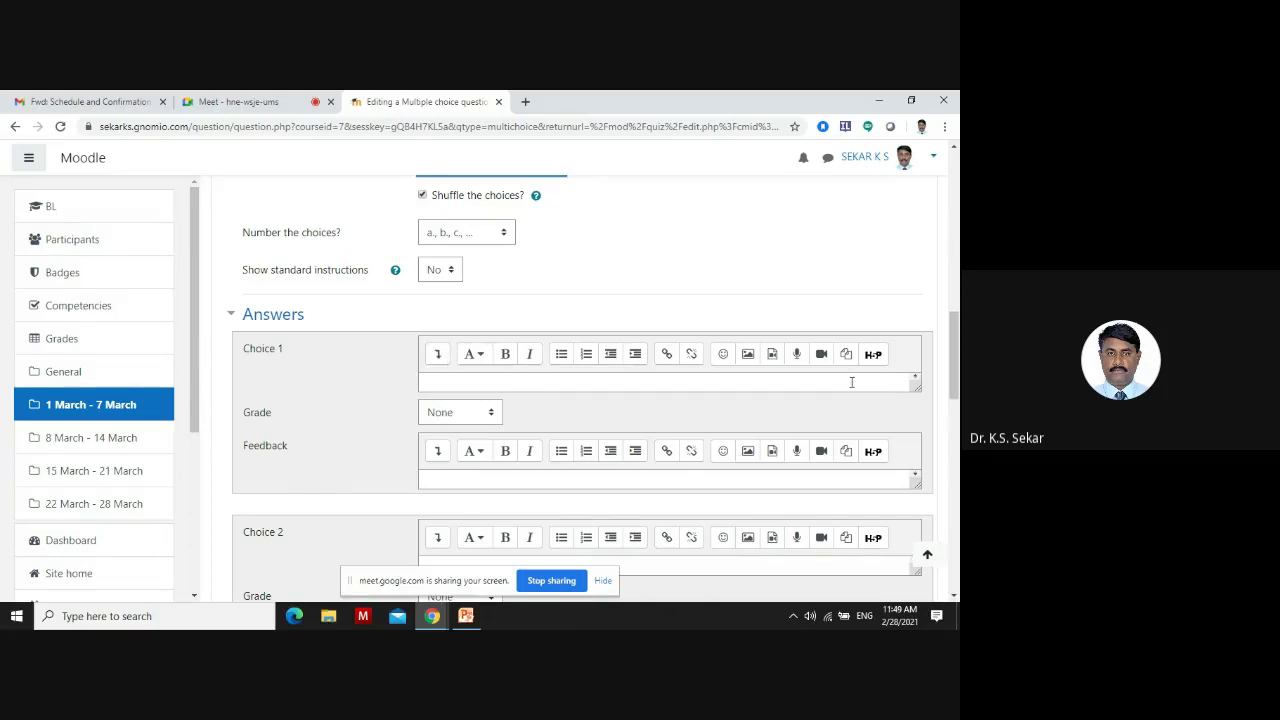
Review the question's name and text, the answer settings and the option to shuffle the choices
{"action": "scroll", "coordinate": [455, 275], "scroll_direction": "up", "scroll_amount": 4}
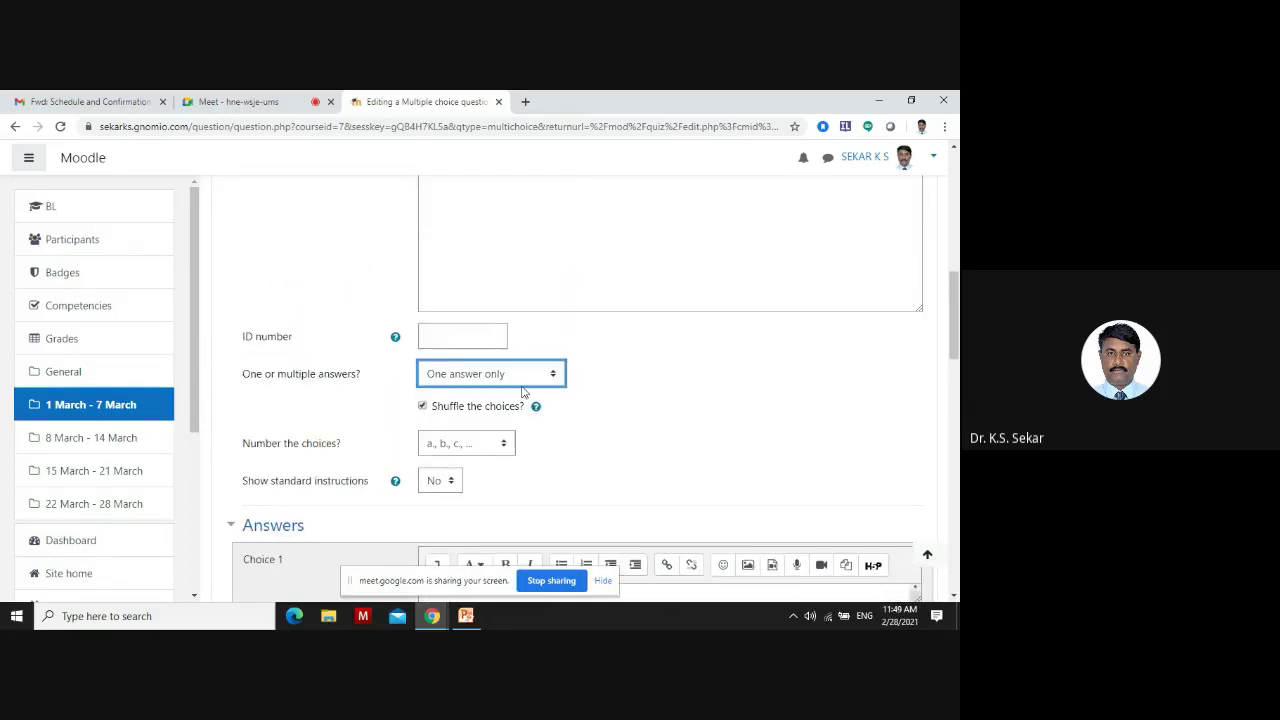
{"action": "scroll", "coordinate": [508, 271], "scroll_direction": "up", "scroll_amount": 5}
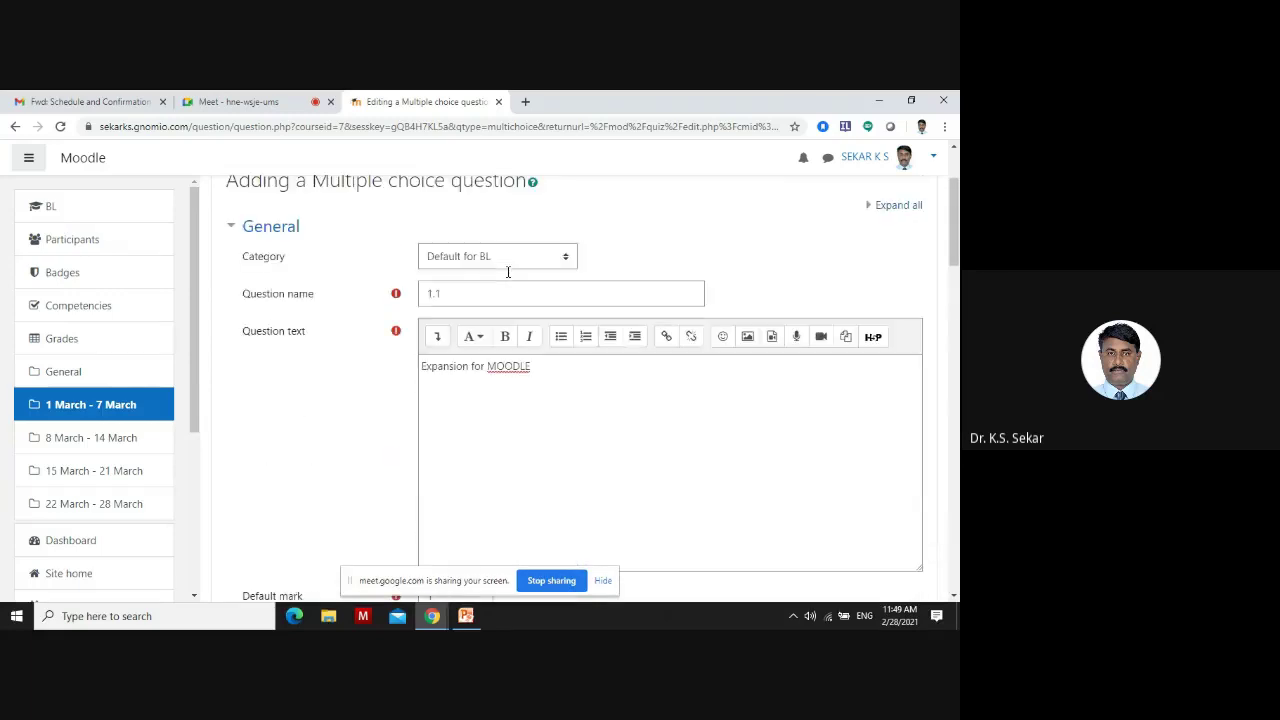
{"action": "scroll", "coordinate": [508, 278], "scroll_direction": "down", "scroll_amount": 10}
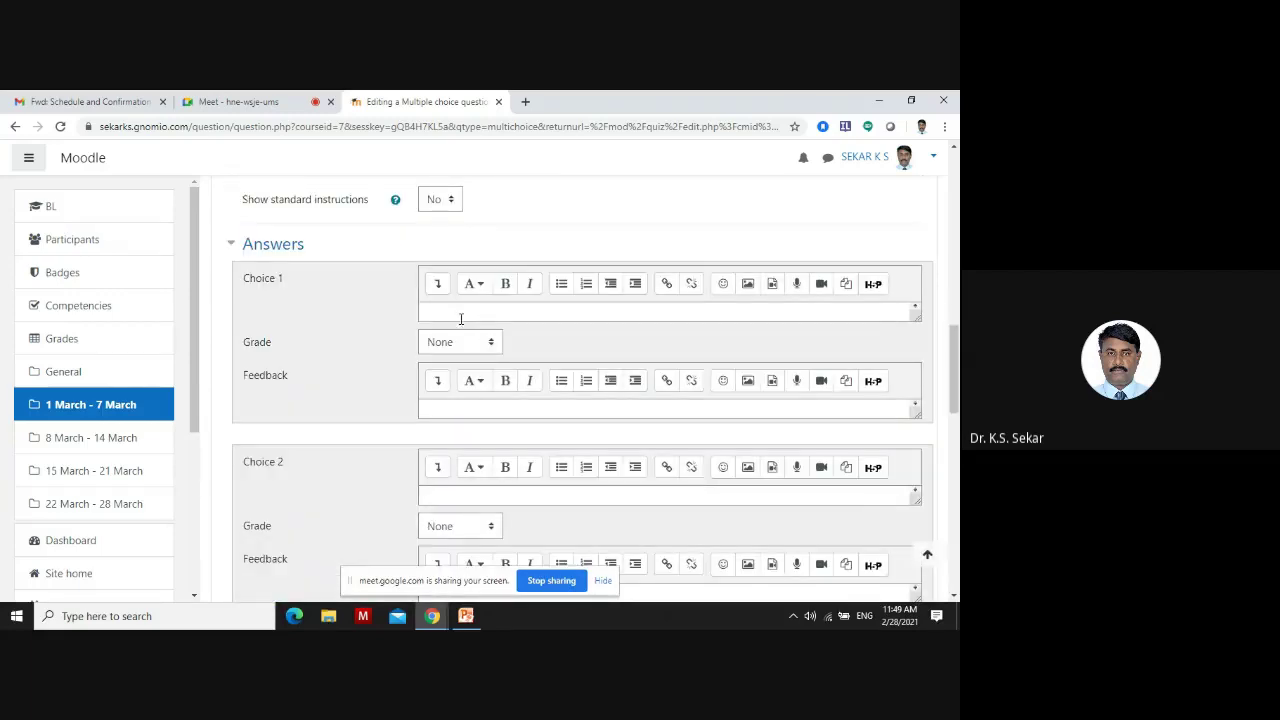
{"action": "left_click", "coordinate": [461, 314]}
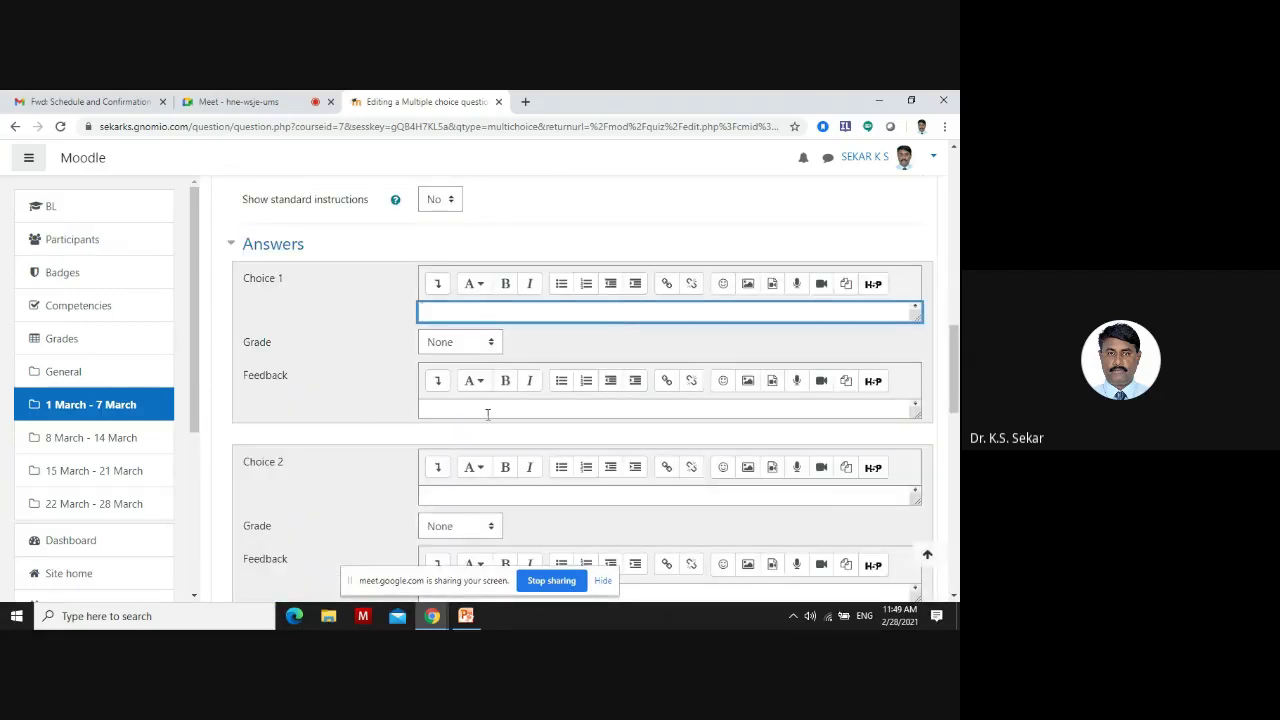
{"action": "scroll", "coordinate": [414, 314], "scroll_direction": "up", "scroll_amount": 3}
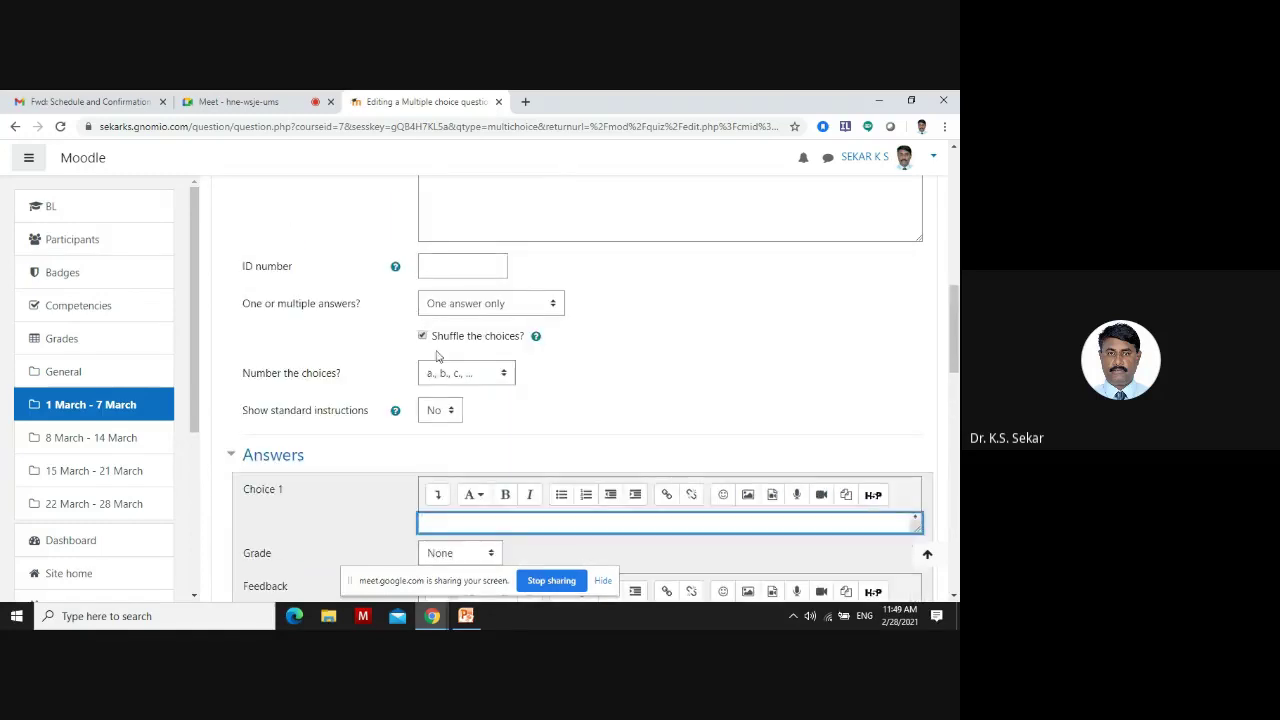
{"action": "left_click", "coordinate": [423, 337]}
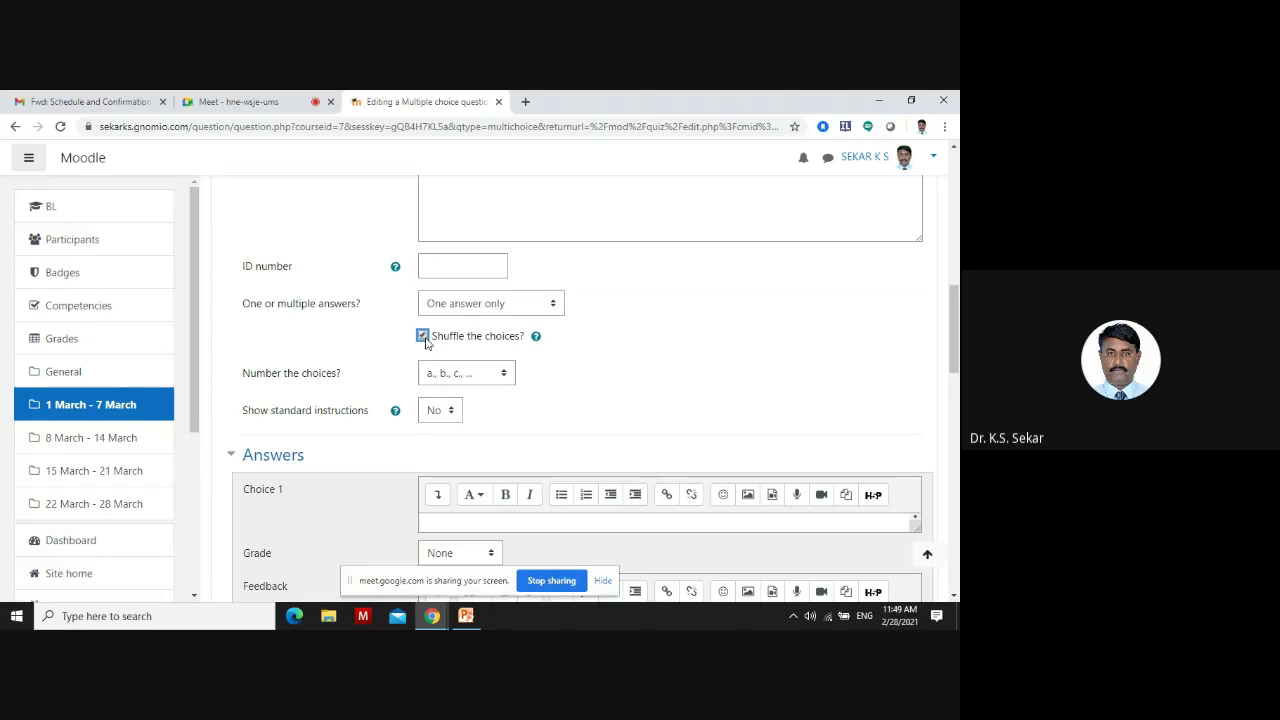
{"action": "scroll", "coordinate": [580, 360], "scroll_direction": "down", "scroll_amount": 2}
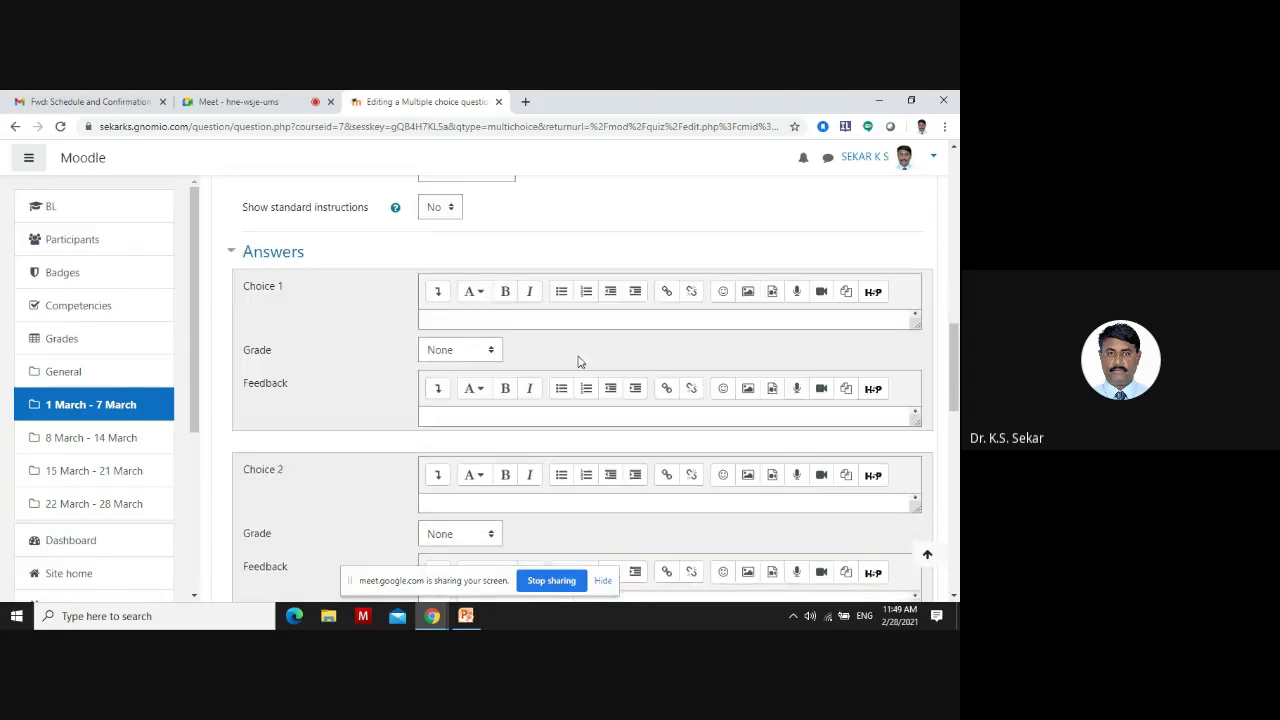
Switch to the PowerPoint presentation and copy "Modular Object-Oriented Dynamic Learning Environment" from the What is Moodle? slide
{"action": "left_click", "coordinate": [445, 311]}
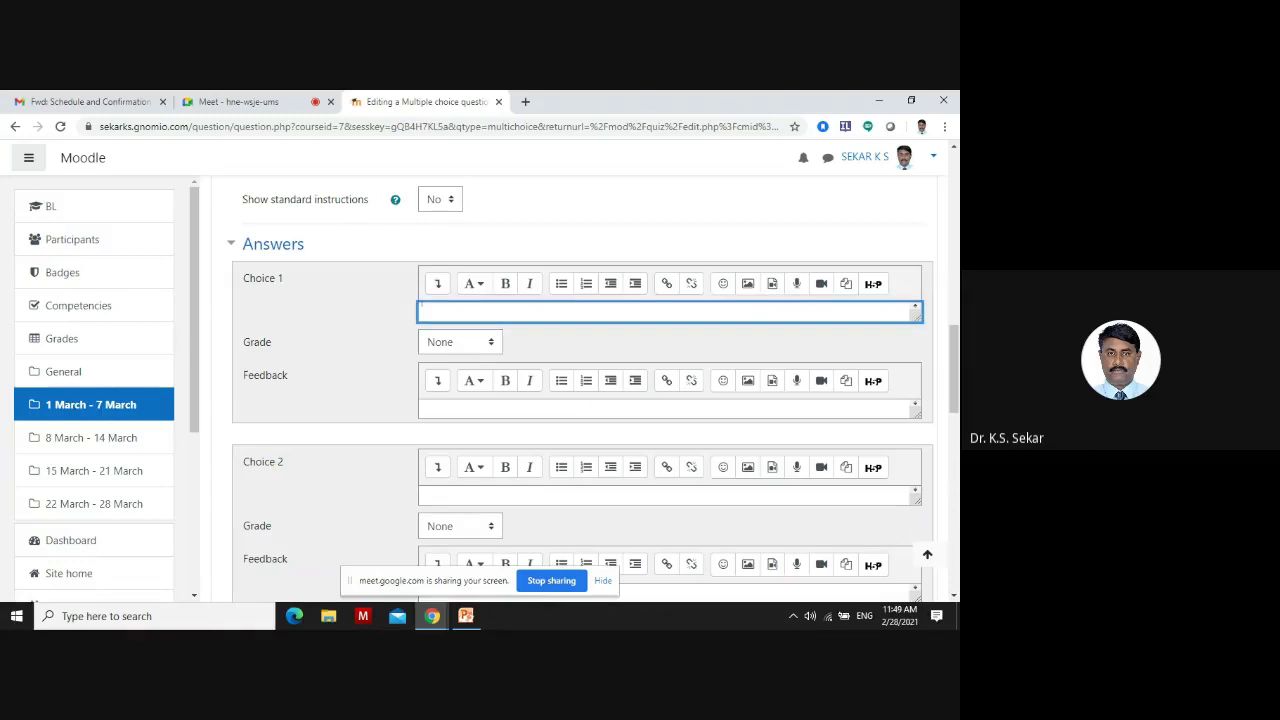
{"action": "left_click", "coordinate": [466, 620]}
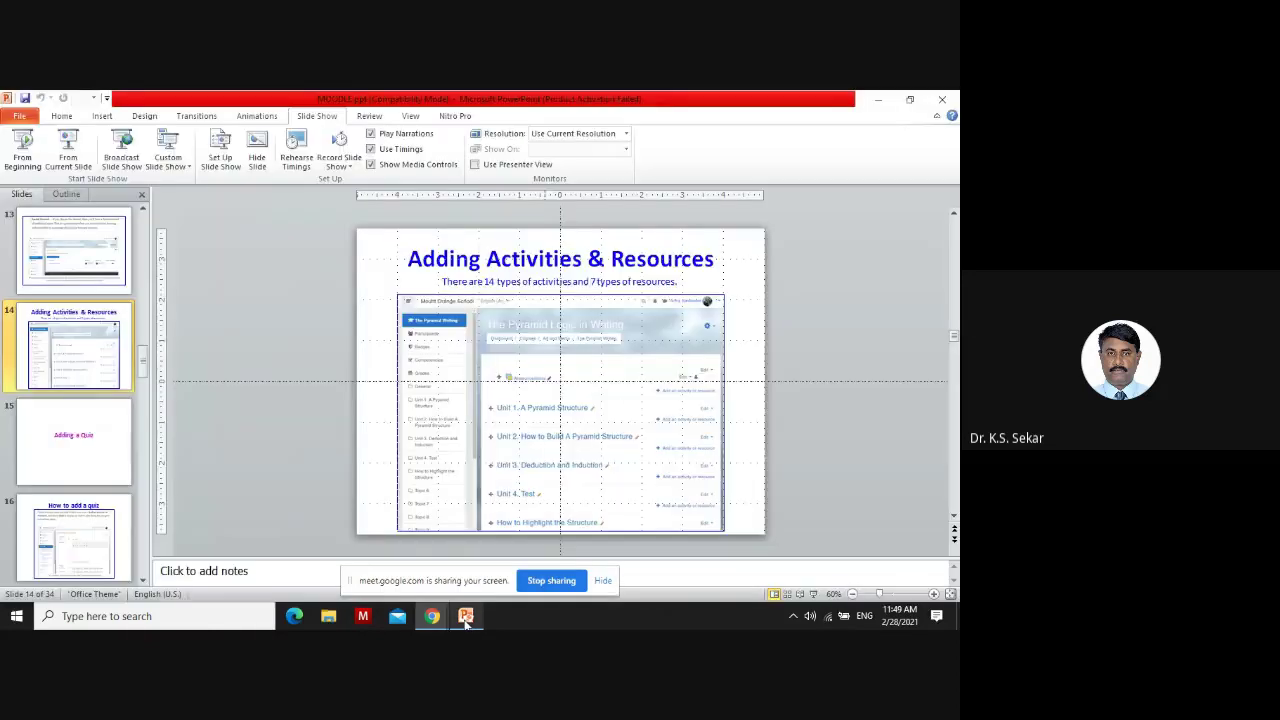
{"action": "scroll", "coordinate": [844, 424], "scroll_direction": "up", "scroll_amount": 10}
{"action": "scroll", "coordinate": [845, 430], "scroll_direction": "down", "scroll_amount": 3}
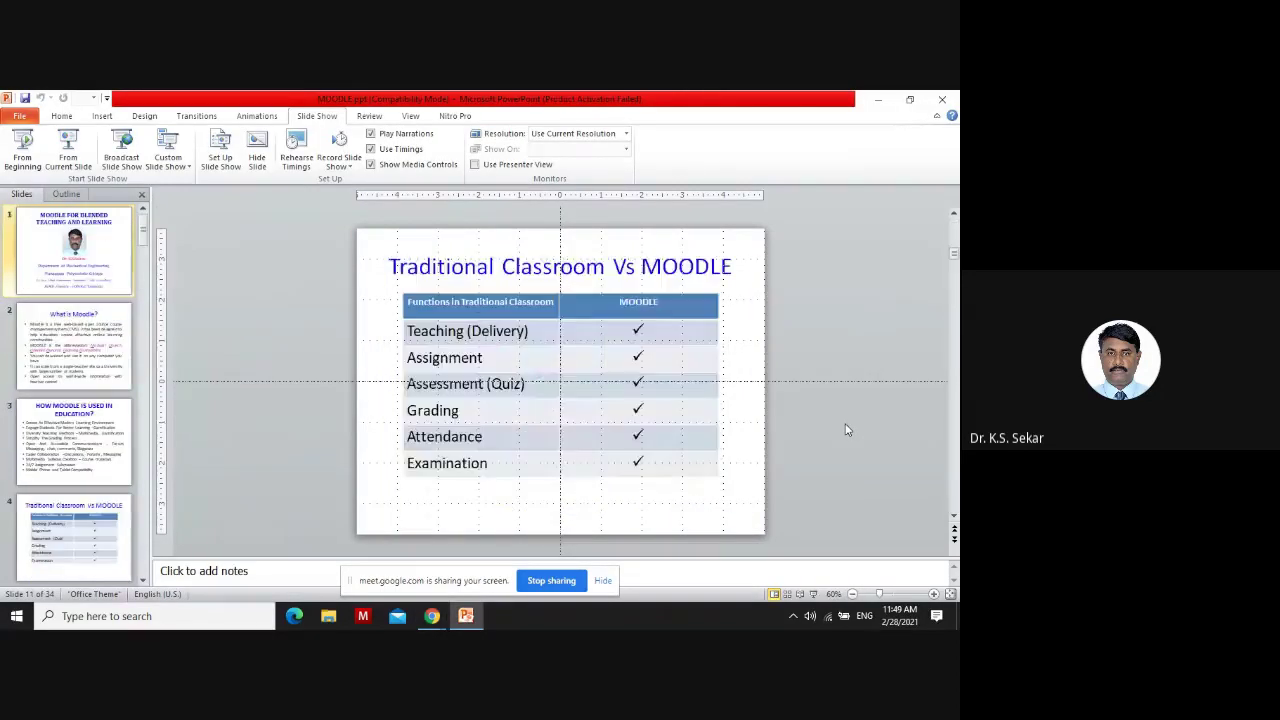
{"action": "scroll", "coordinate": [800, 416], "scroll_direction": "down", "scroll_amount": 1}
{"action": "scroll", "coordinate": [212, 422], "scroll_direction": "up", "scroll_amount": 3}
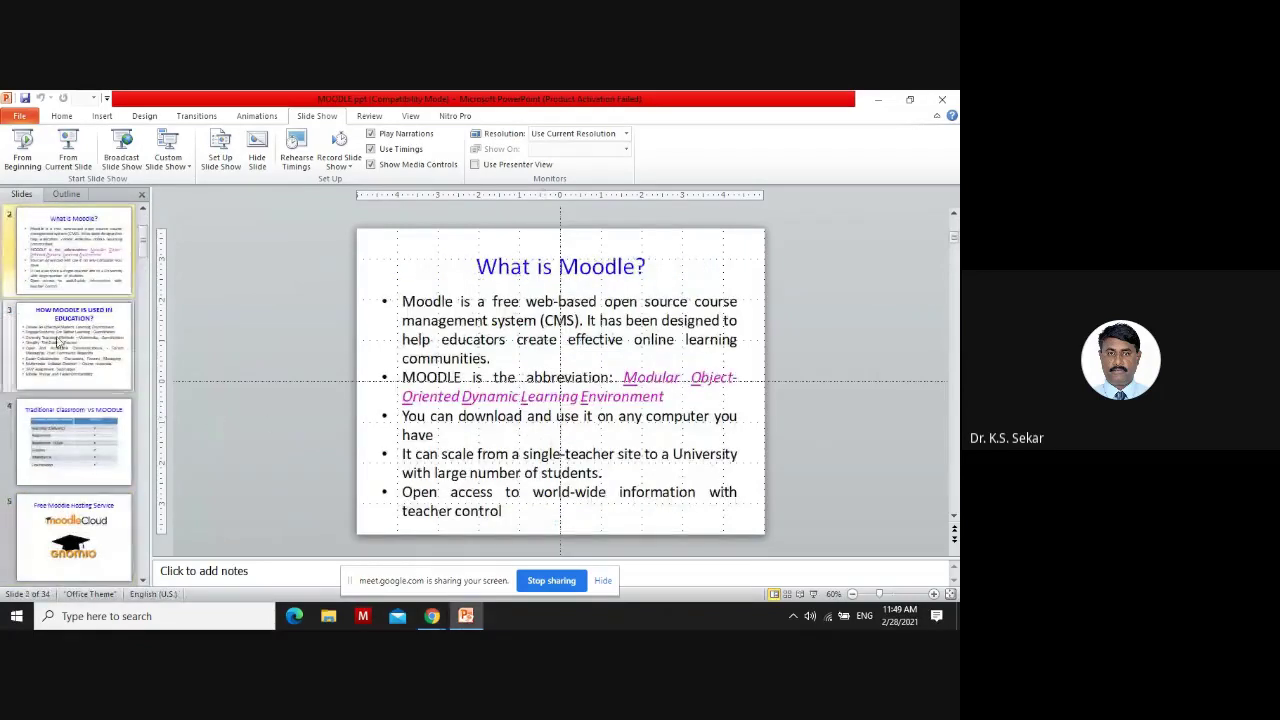
{"action": "left_click", "coordinate": [524, 397]}
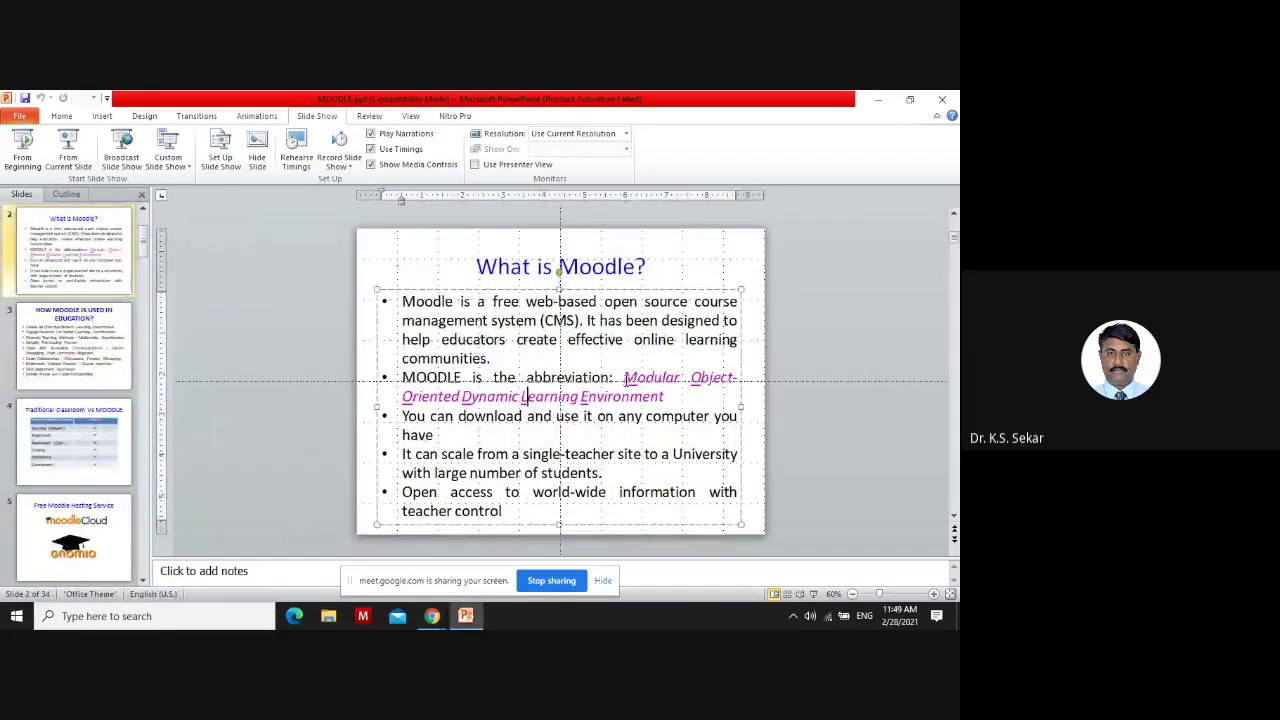
{"action": "left_click_drag", "start_coordinate": [627, 380], "coordinate": [662, 397]}
{"action": "key", "text": "ctrl+c"}
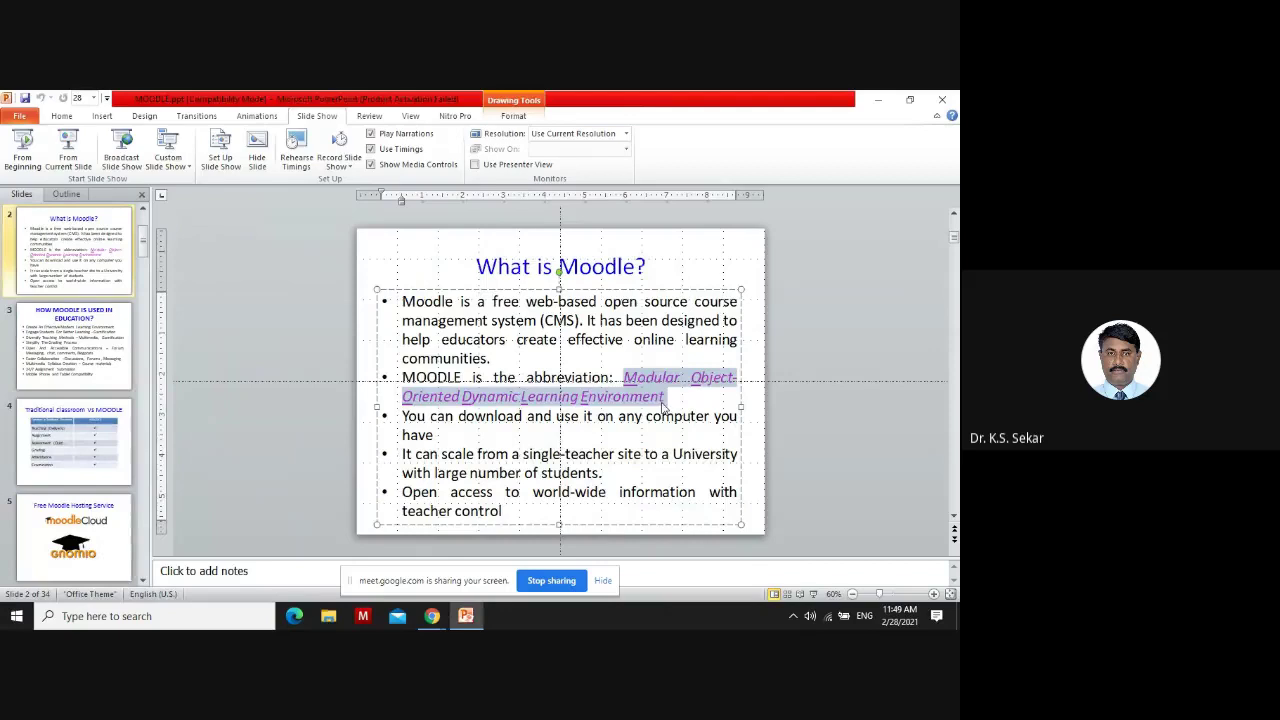
{"action": "left_click", "coordinate": [867, 471]}
{"action": "scroll", "coordinate": [955, 462], "scroll_direction": "down", "scroll_amount": 3}
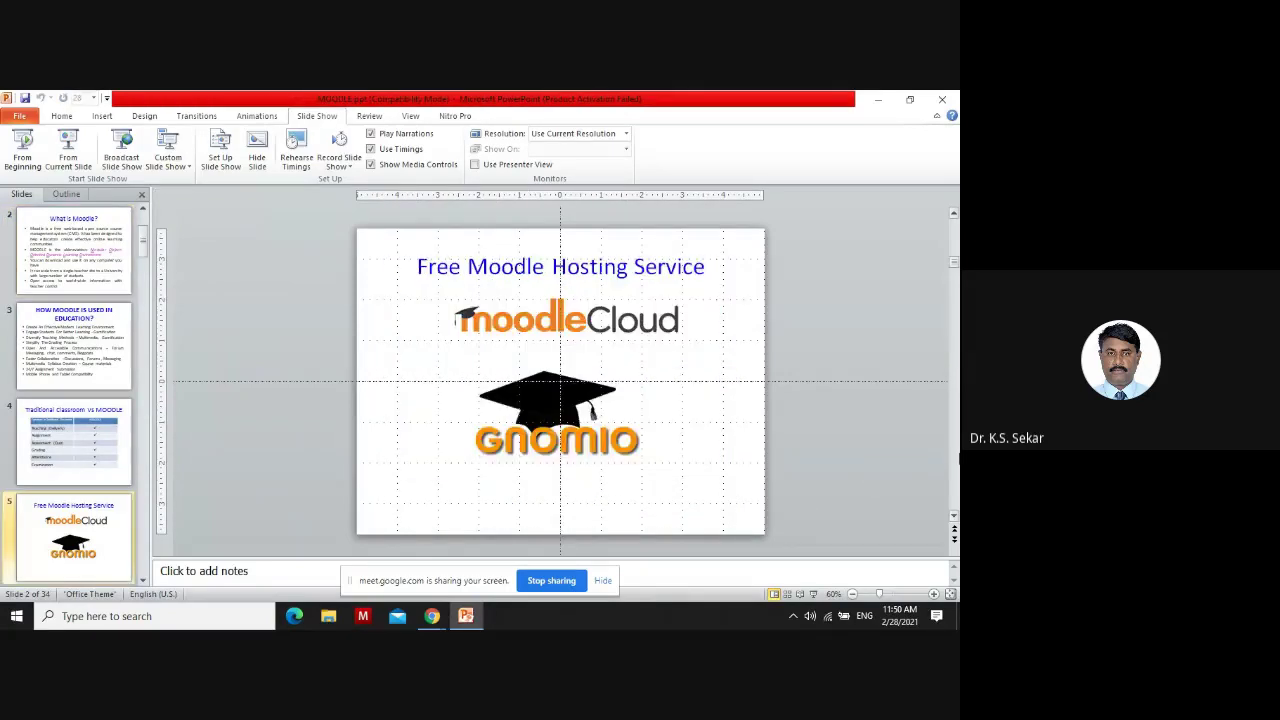
{"action": "scroll", "coordinate": [958, 461], "scroll_direction": "down", "scroll_amount": 6}
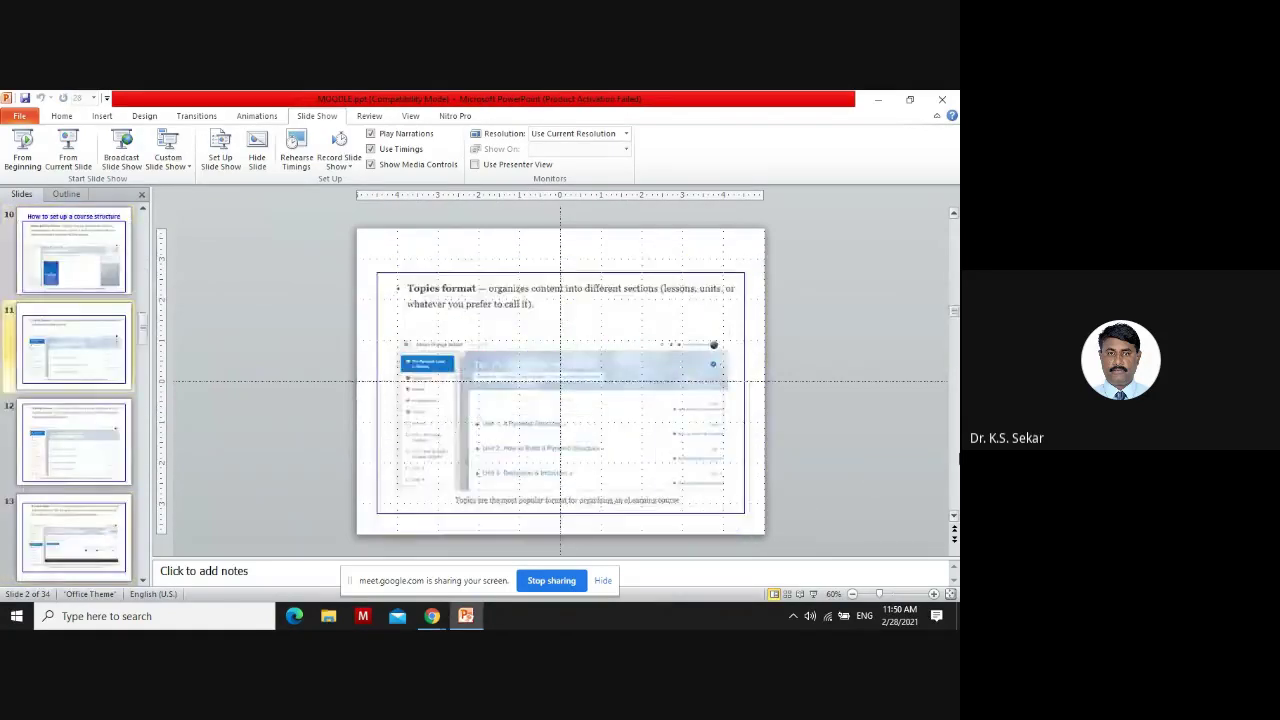
{"action": "scroll", "coordinate": [958, 461], "scroll_direction": "down", "scroll_amount": 6}
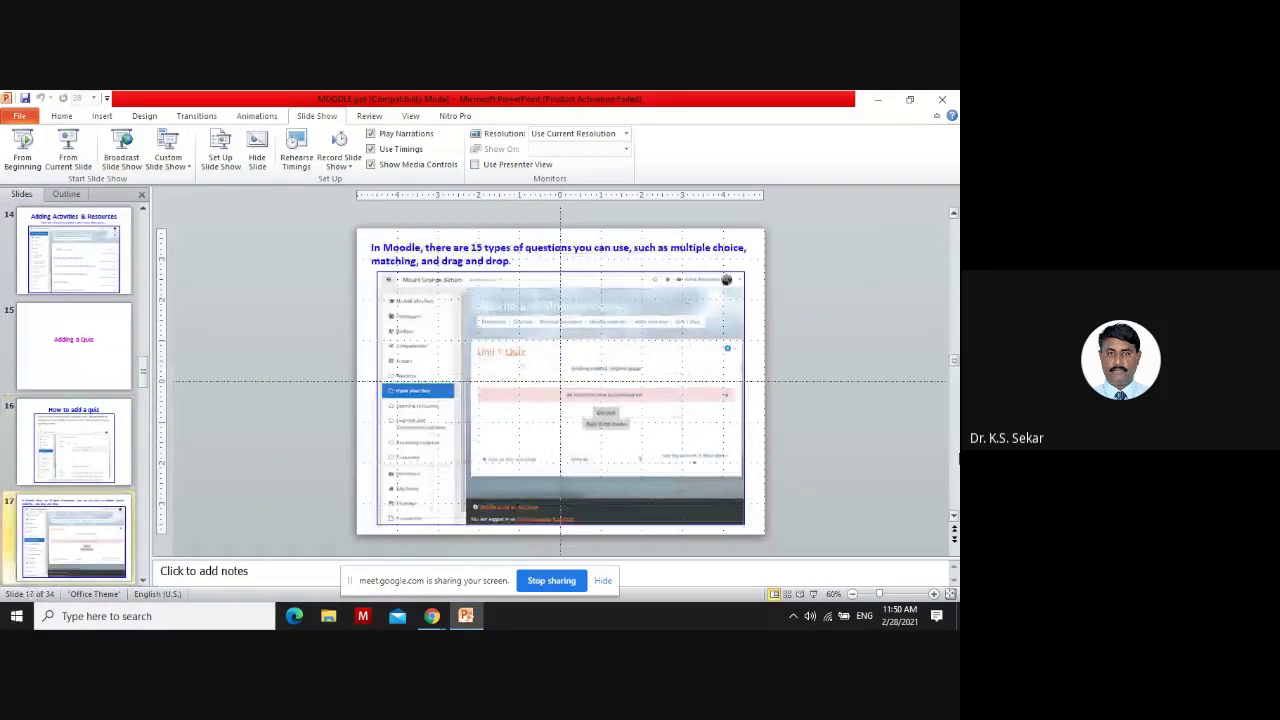
{"action": "scroll", "coordinate": [958, 461], "scroll_direction": "down", "scroll_amount": 2}
Switch back to the Moodle question in Chrome, paste the copied expansion as Choice 1 and set its grade to 100%
{"action": "mouse_move", "coordinate": [440, 620]}
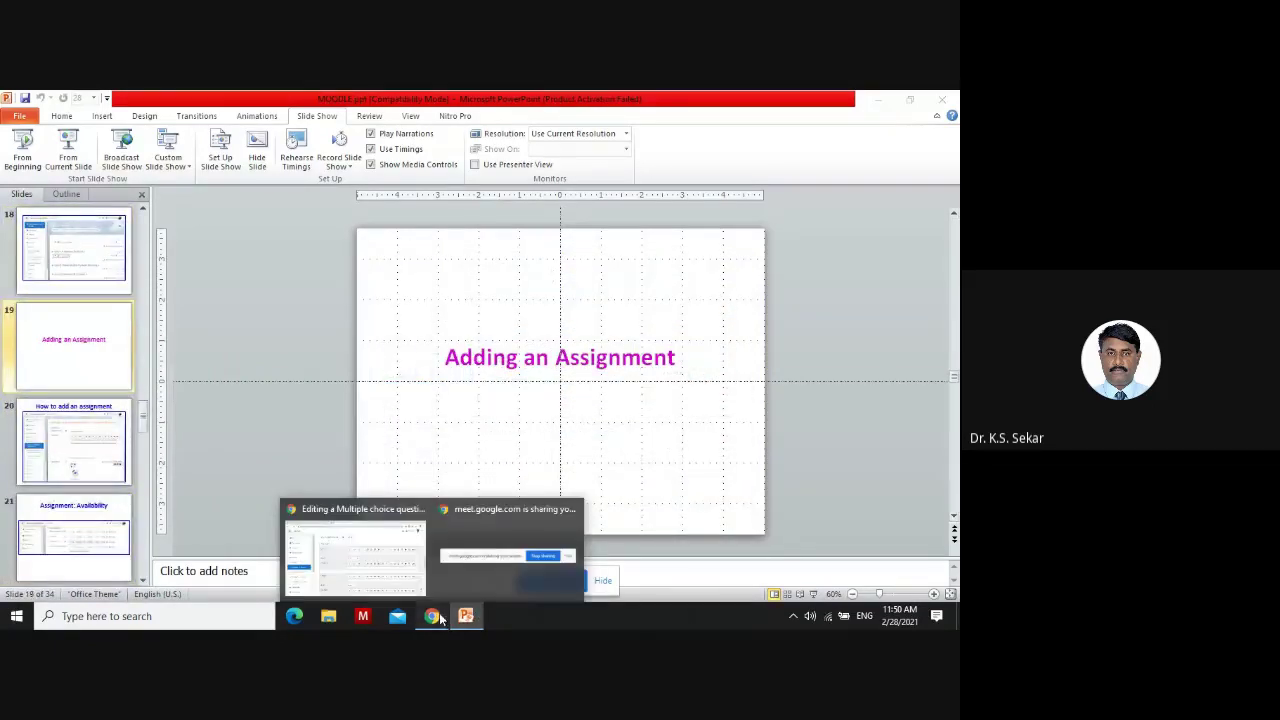
{"action": "left_click", "coordinate": [439, 595]}
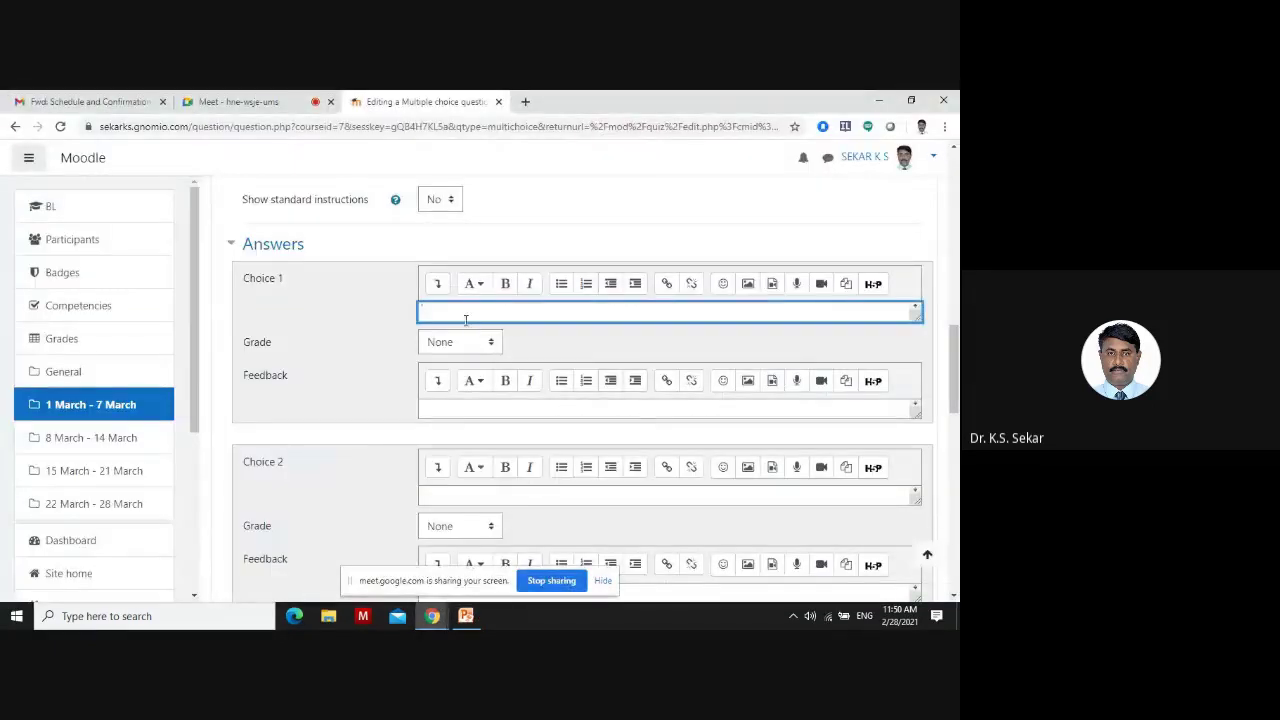
{"action": "type", "text": "Modular Object Oriented Dynamic Learning Environment"}
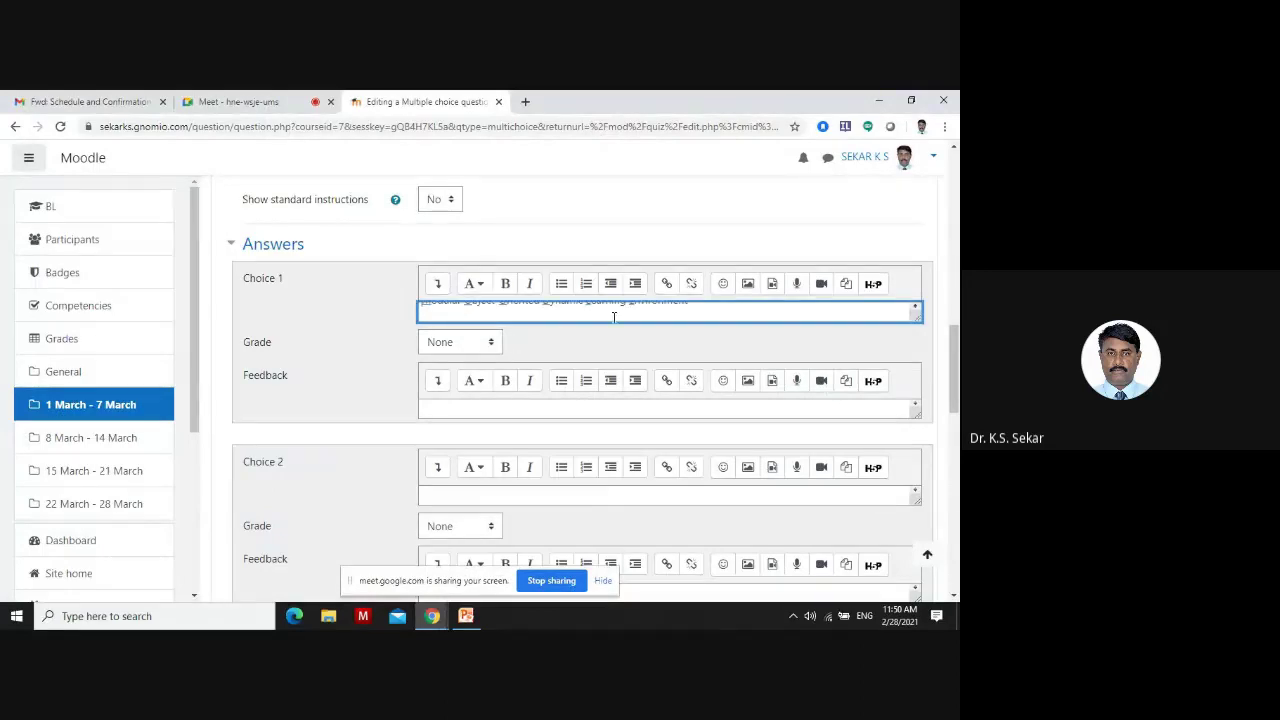
{"action": "key", "text": "Up"}
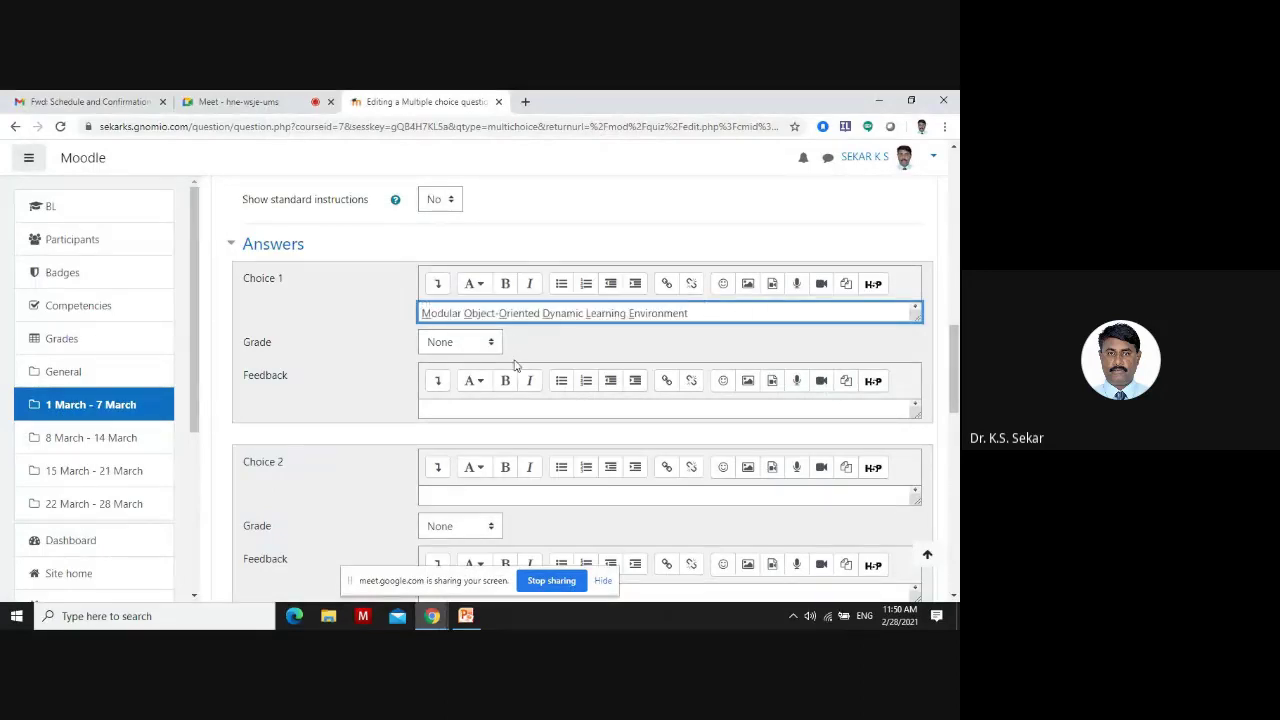
{"action": "left_click", "coordinate": [464, 349]}
{"action": "left_click", "coordinate": [440, 378]}
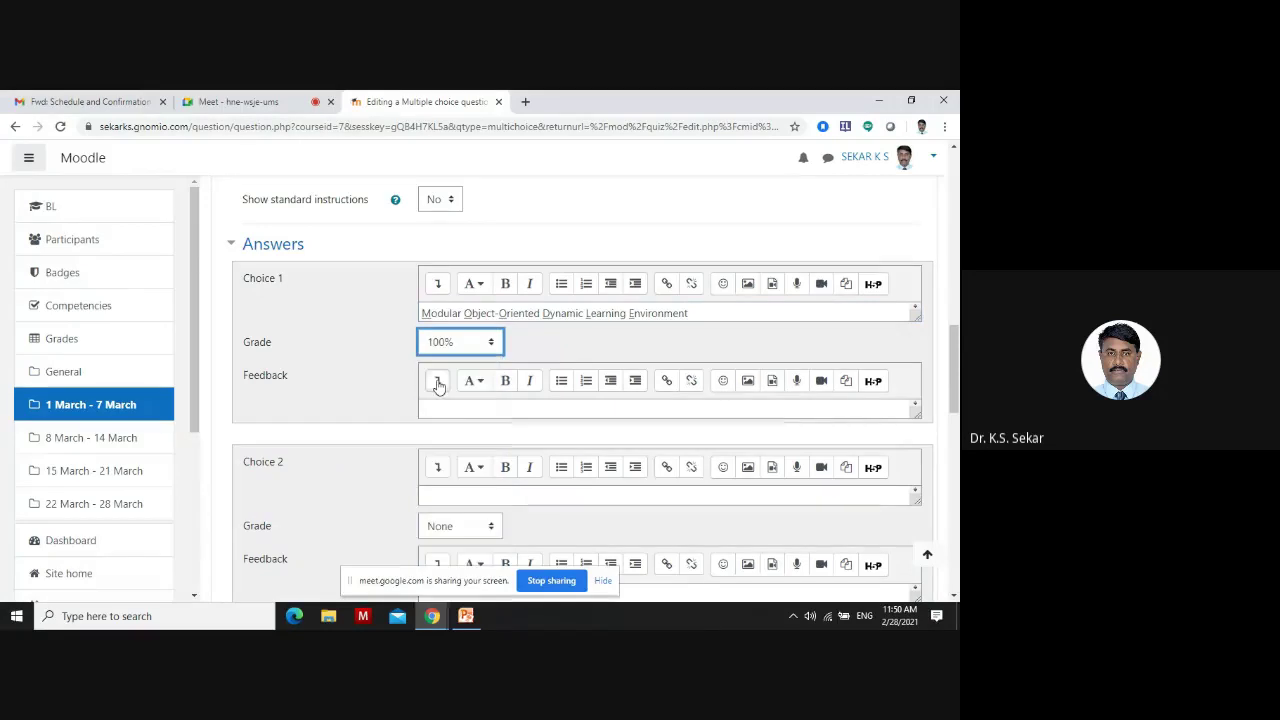
Paste the expansion into Choice 2 and reword it to "Modular Object-Oriented DIGITAL Learning Environment"
{"action": "left_click", "coordinate": [426, 494]}
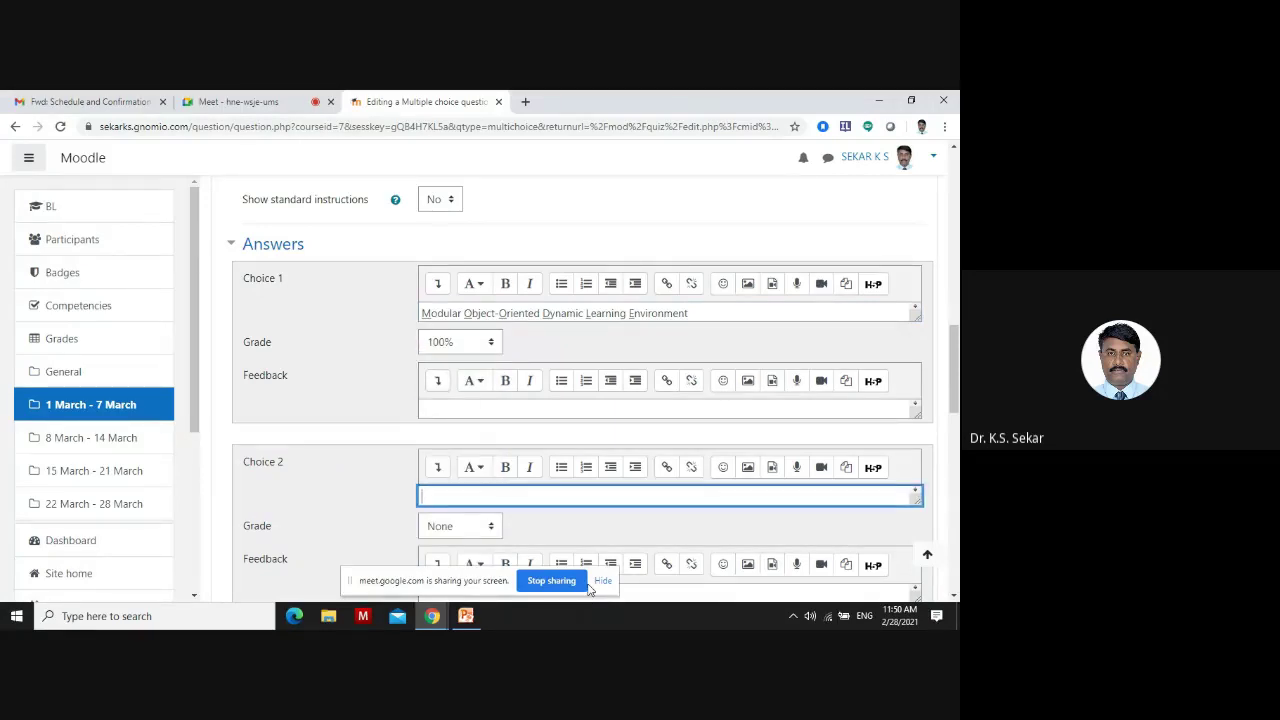
{"action": "key", "text": "ctrl+v"}
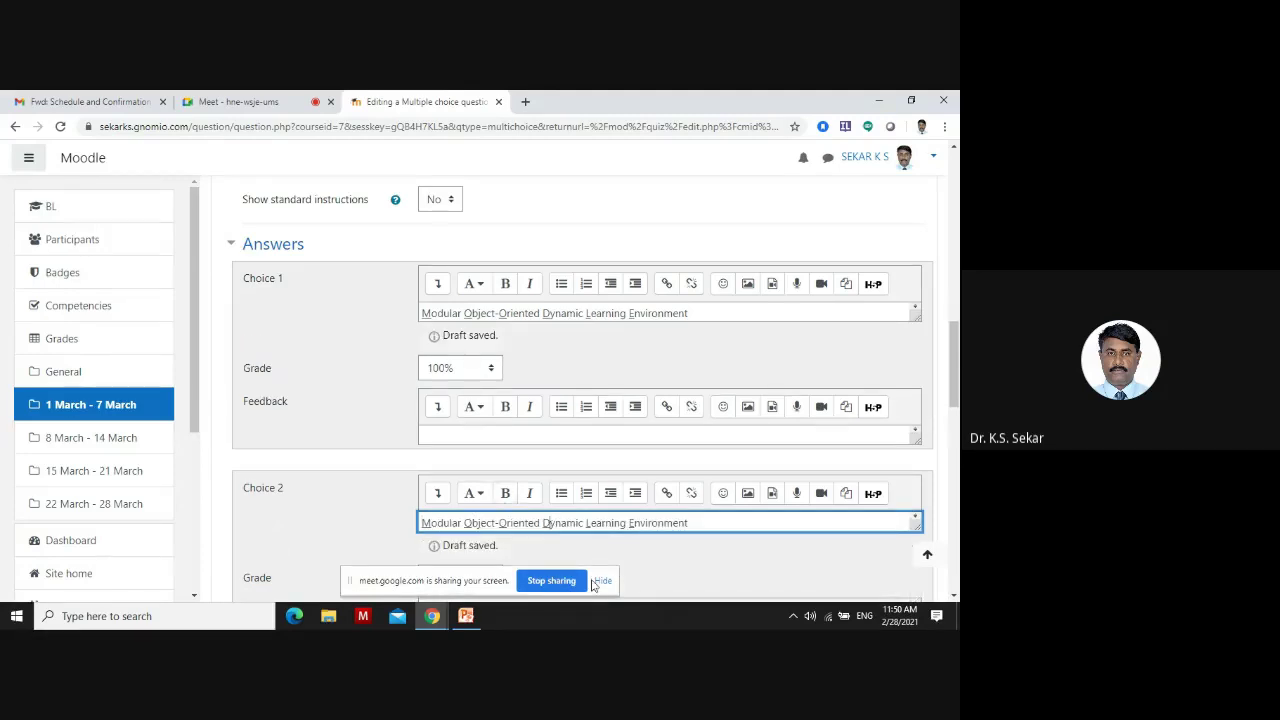
{"action": "type", "text": "IGITAL"}
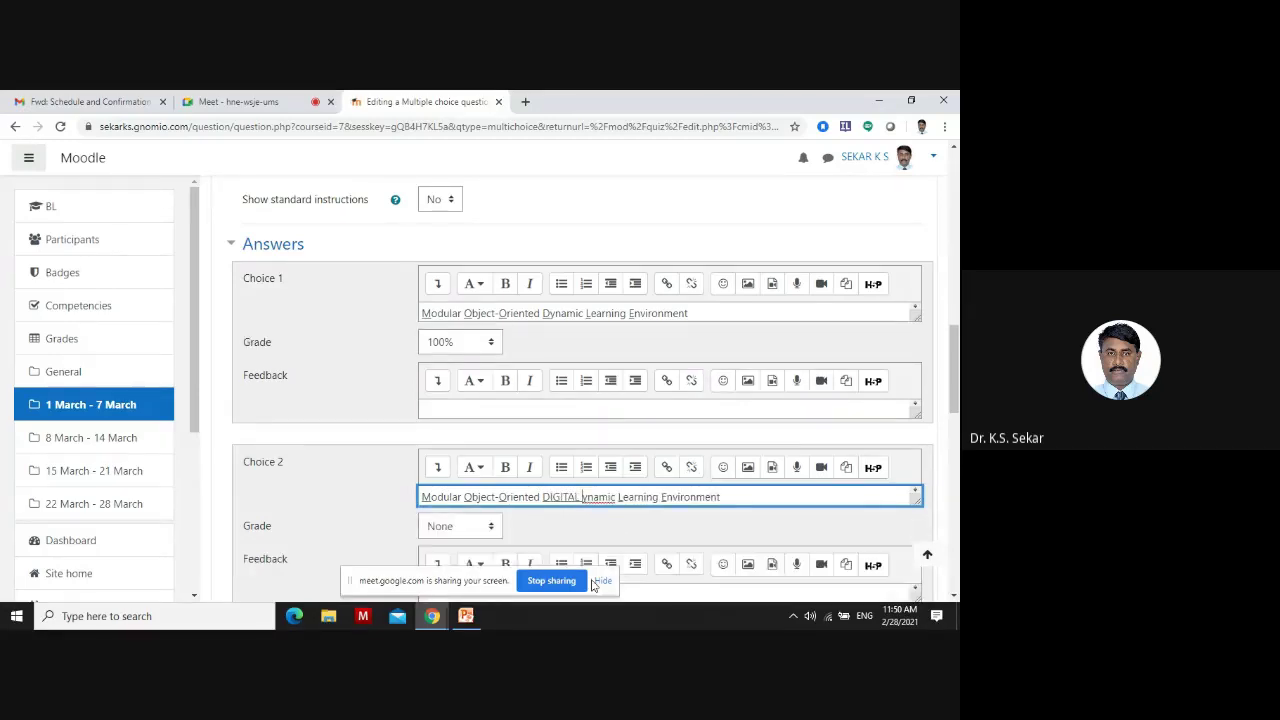
{"action": "key", "text": "Delete"}
{"action": "key", "text": "Delete"}
{"action": "key", "text": "Delete"}
{"action": "key", "text": "Delete"}
{"action": "key", "text": "Delete"}
{"action": "key", "text": "Delete"}
{"action": "key", "text": "Delete"}
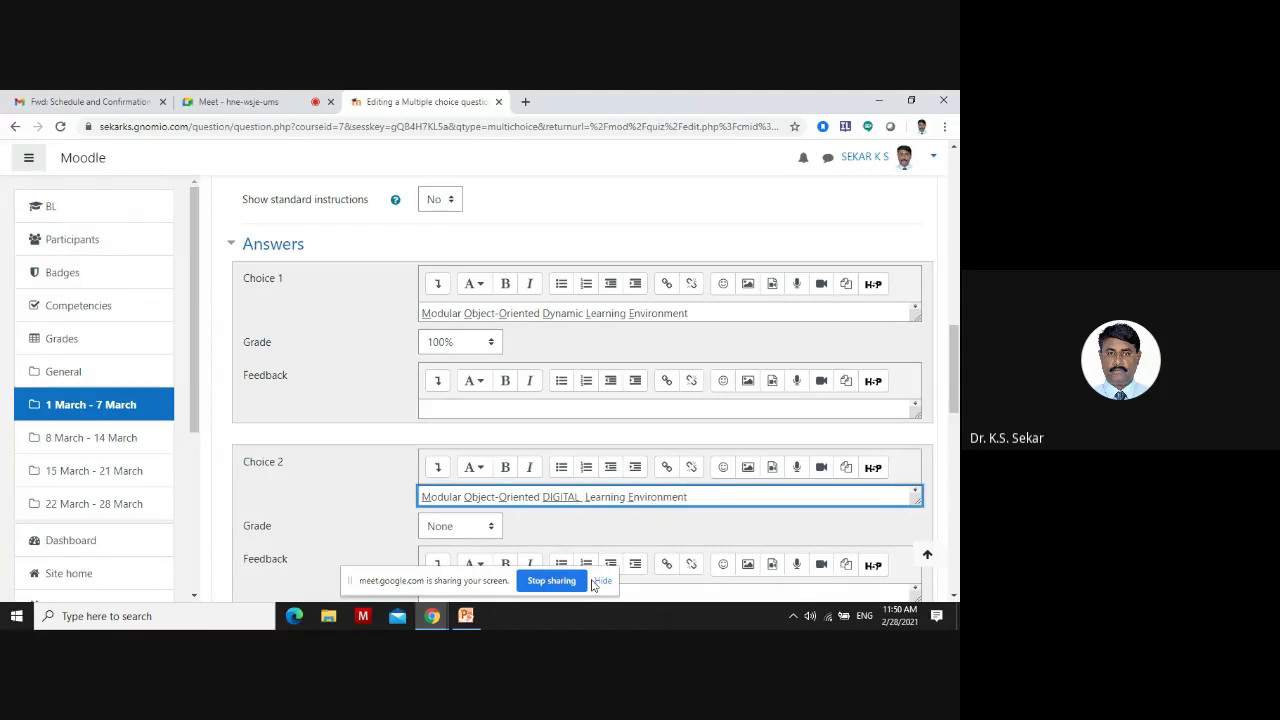
Look through the grade options for Choice 2 and choose None
{"action": "scroll", "coordinate": [677, 397], "scroll_direction": "down", "scroll_amount": 2}
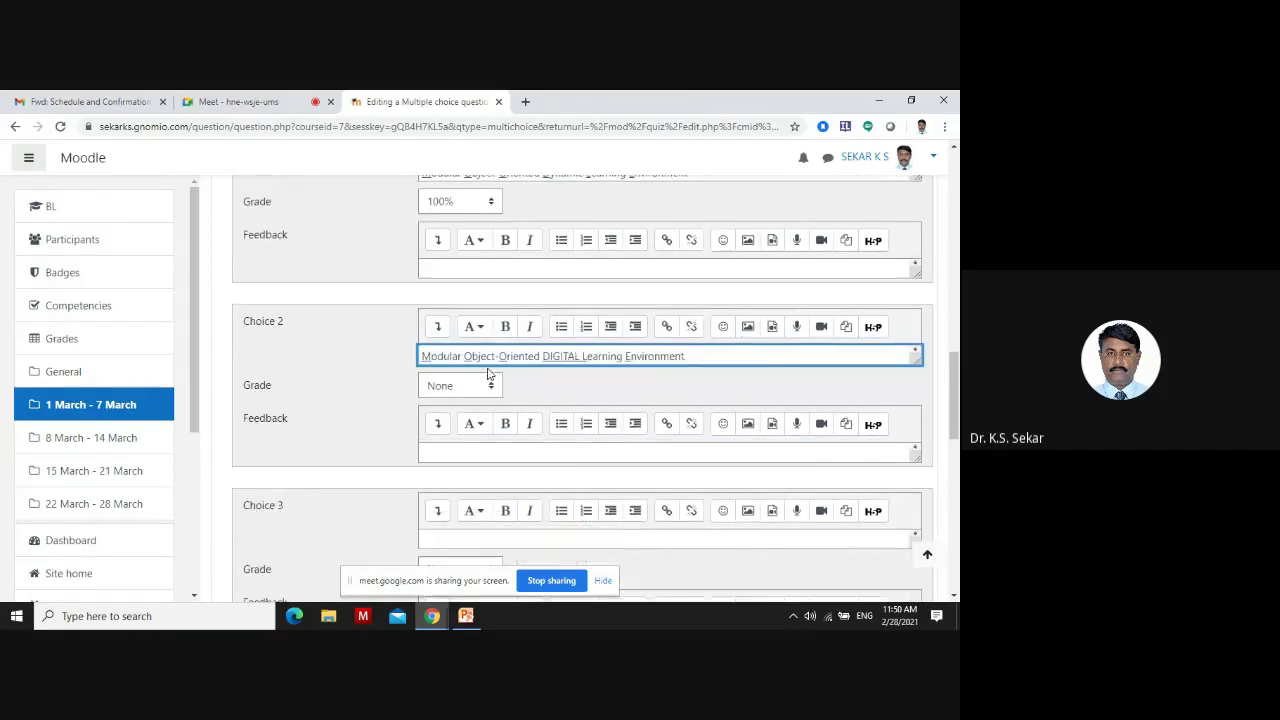
{"action": "left_click", "coordinate": [469, 386]}
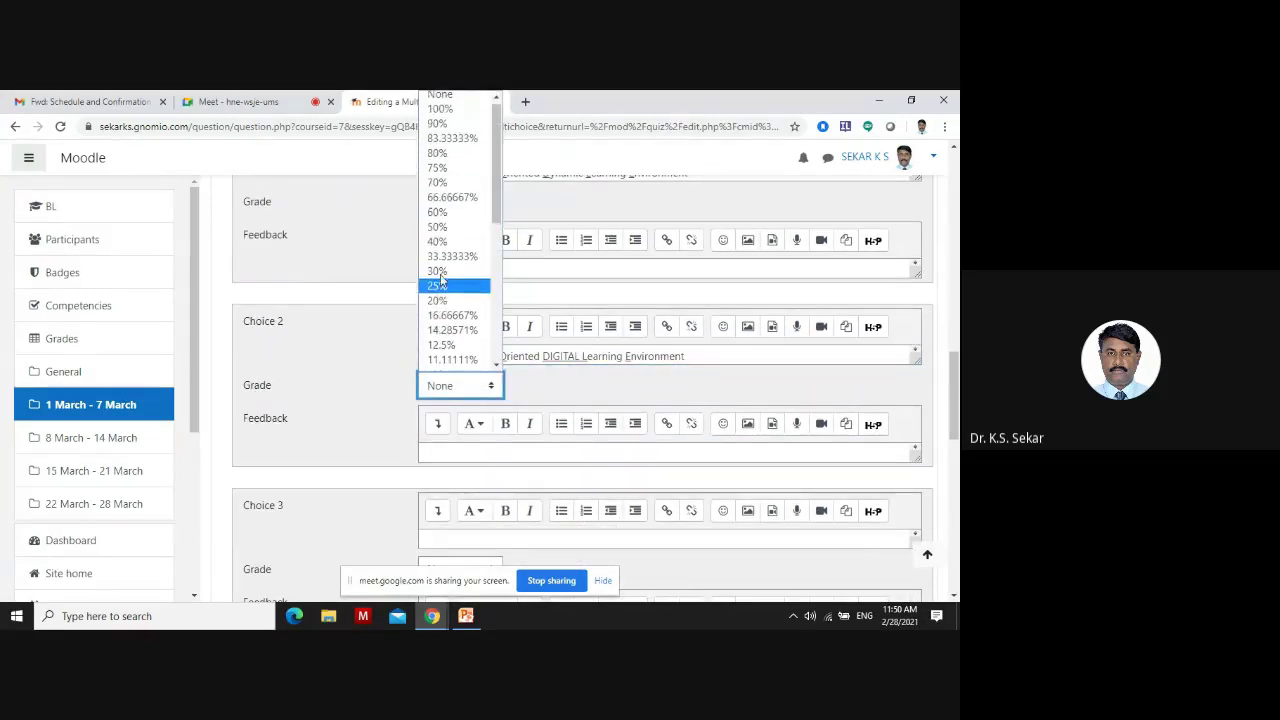
{"action": "scroll", "coordinate": [445, 180], "scroll_direction": "up", "scroll_amount": 1}
{"action": "left_click", "coordinate": [440, 100]}
Paste the expansion into Choice 3 and reword it to "Modular Object-Oriented Dynamic LECTURE Environment"
{"action": "scroll", "coordinate": [537, 437], "scroll_direction": "down", "scroll_amount": 1}
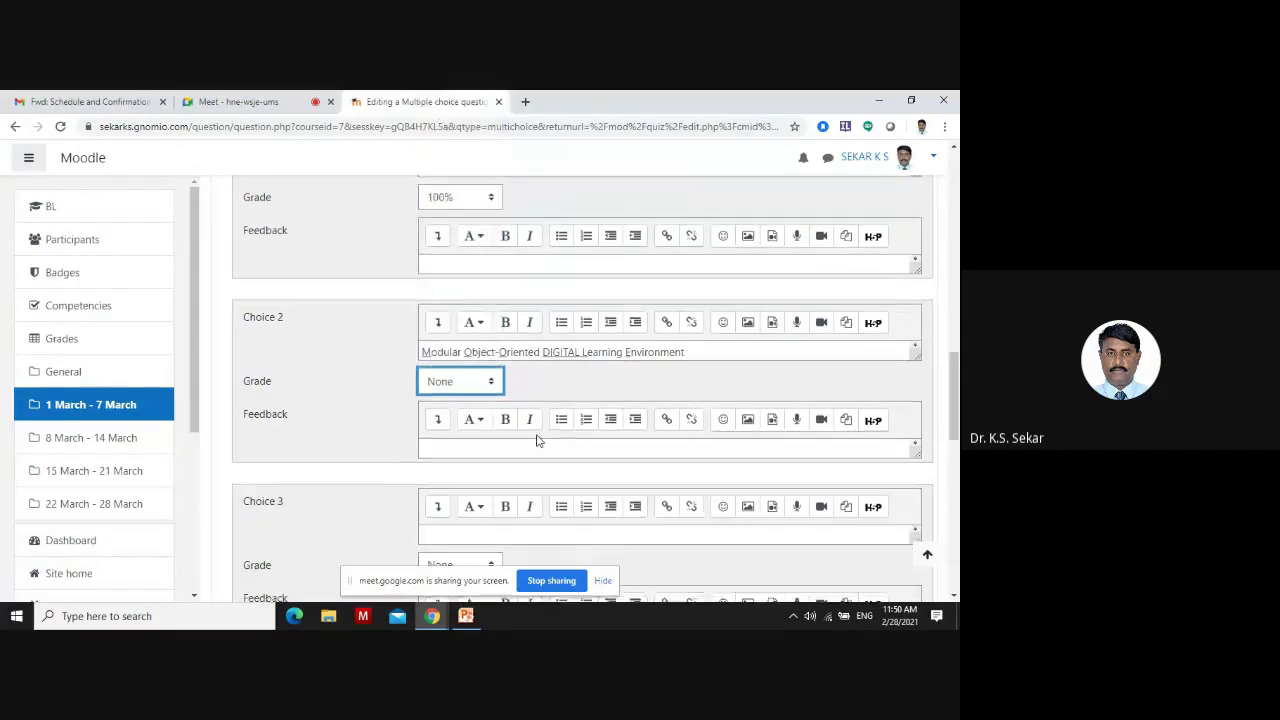
{"action": "left_click", "coordinate": [440, 470]}
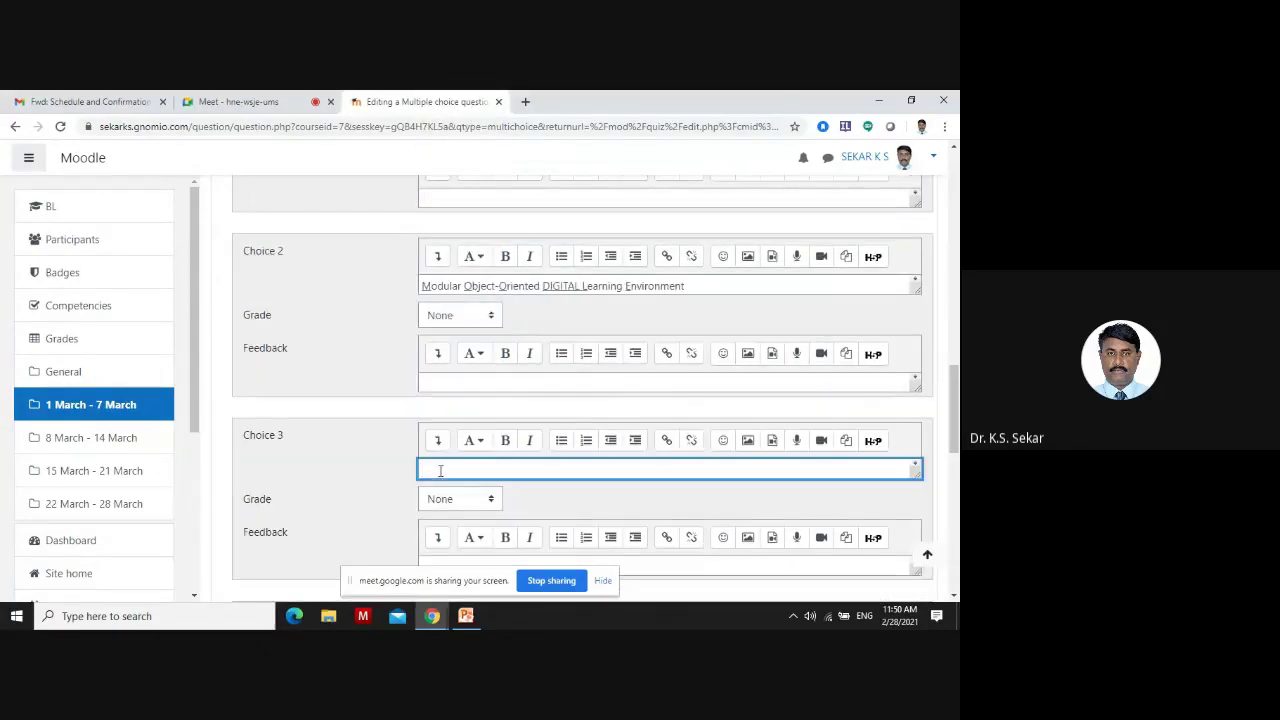
{"action": "type", "text": "Modular Object-Oriented Dynamic Learning Environment"}
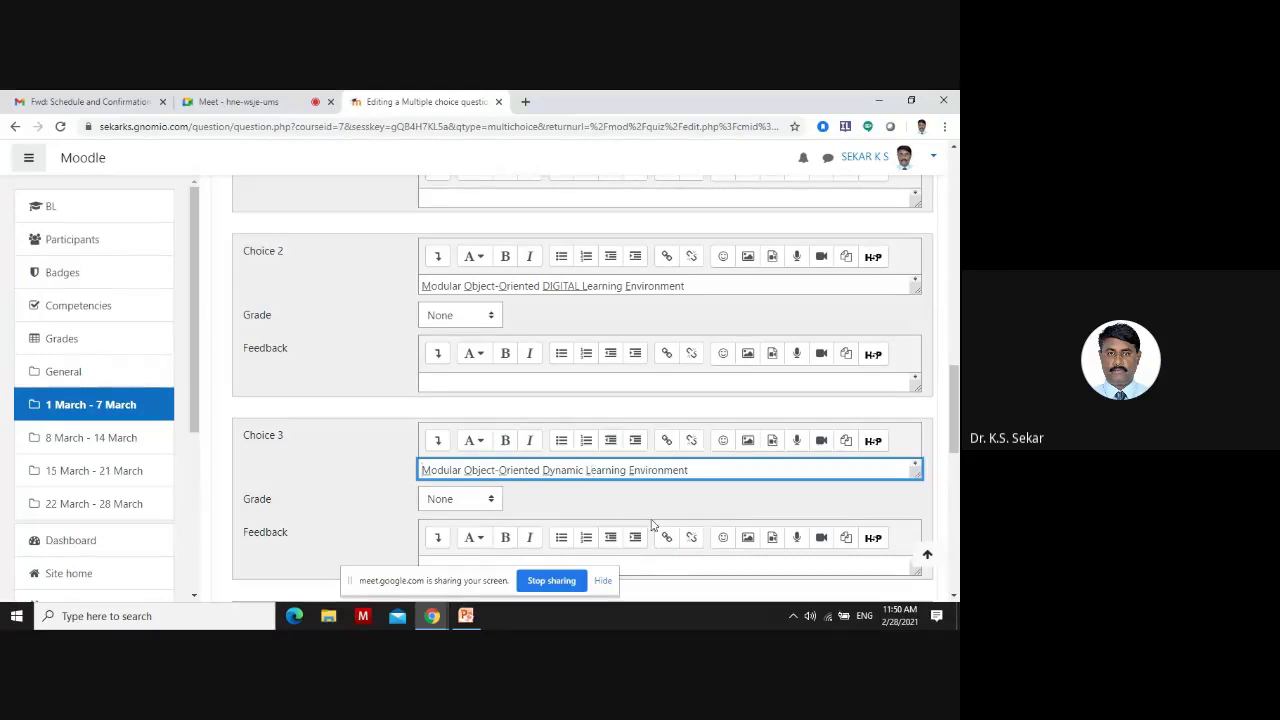
{"action": "type", "text": "ECTU"}
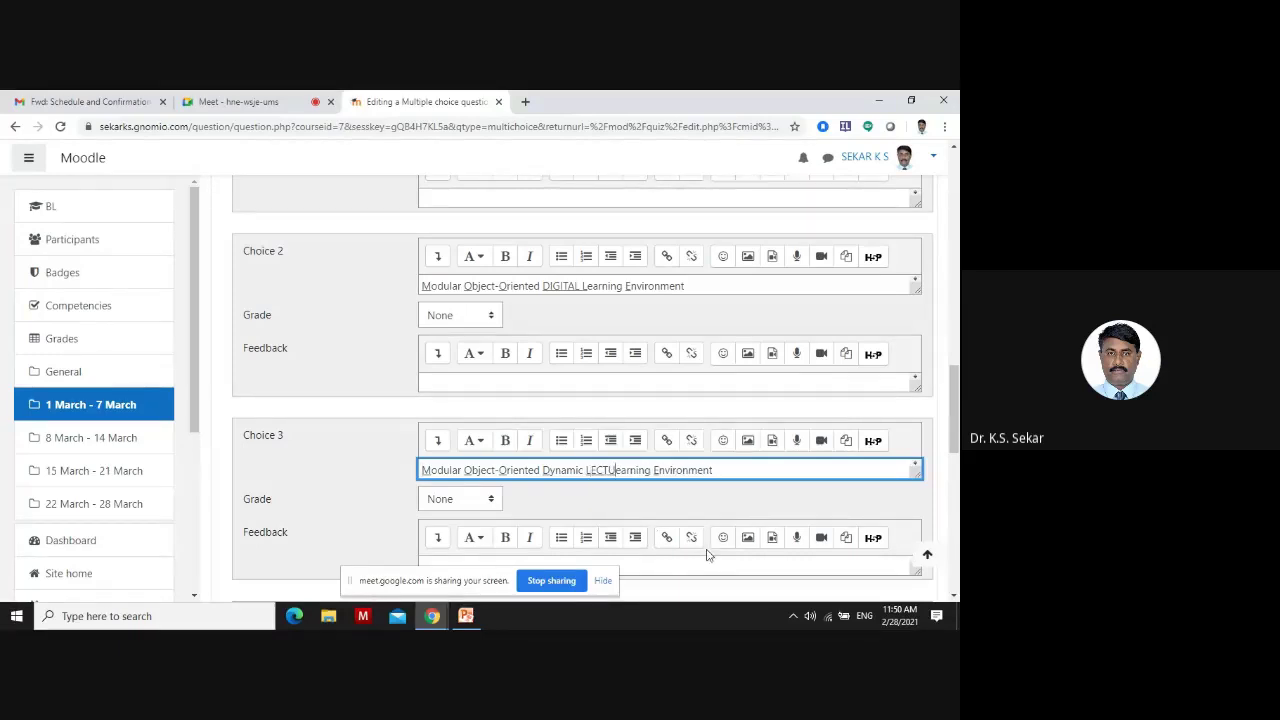
{"action": "type", "text": "RE"}
{"action": "key", "text": "Delete"}
{"action": "key", "text": "Delete"}
{"action": "key", "text": "Delete"}
{"action": "key", "text": "Delete"}
{"action": "key", "text": "Delete"}
{"action": "key", "text": "Delete"}
{"action": "key", "text": "Delete"}
{"action": "key", "text": "Delete"}
Paste the expansion into Choice 4 and change its last word from Environment to EDUCATION
{"action": "scroll", "coordinate": [525, 435], "scroll_direction": "down", "scroll_amount": 1}
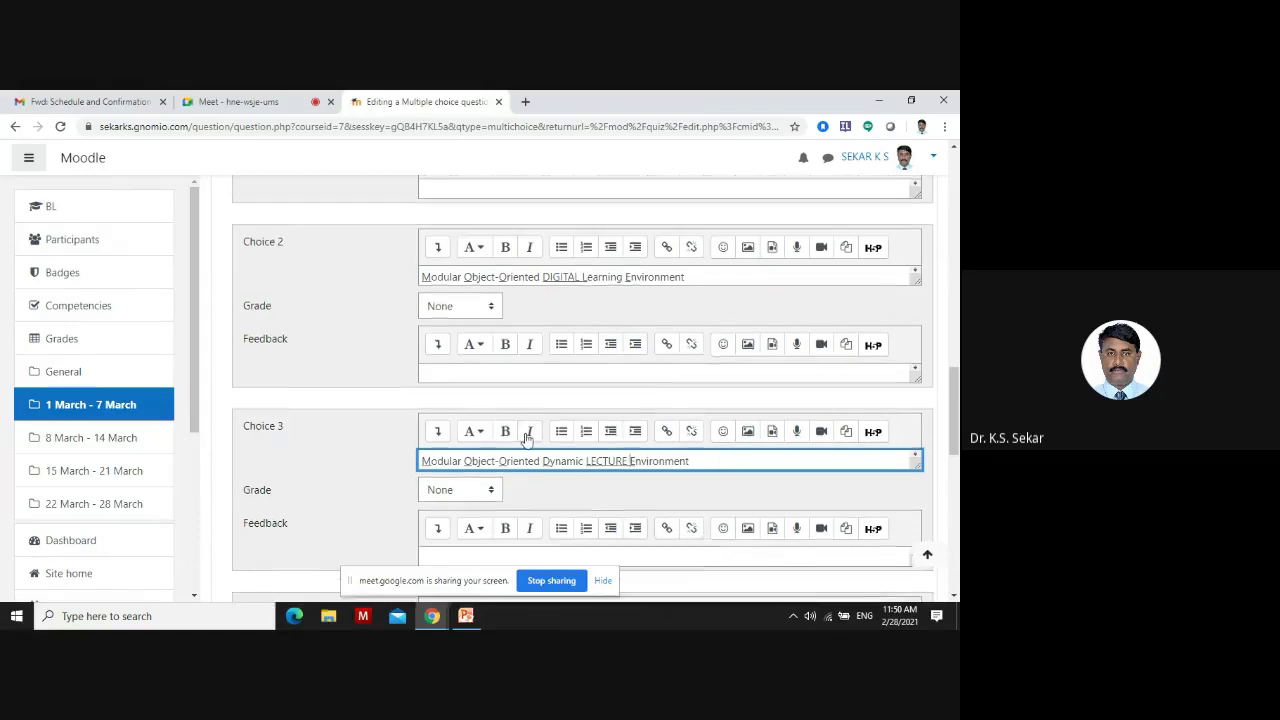
{"action": "scroll", "coordinate": [525, 438], "scroll_direction": "down", "scroll_amount": 2}
{"action": "left_click", "coordinate": [439, 512]}
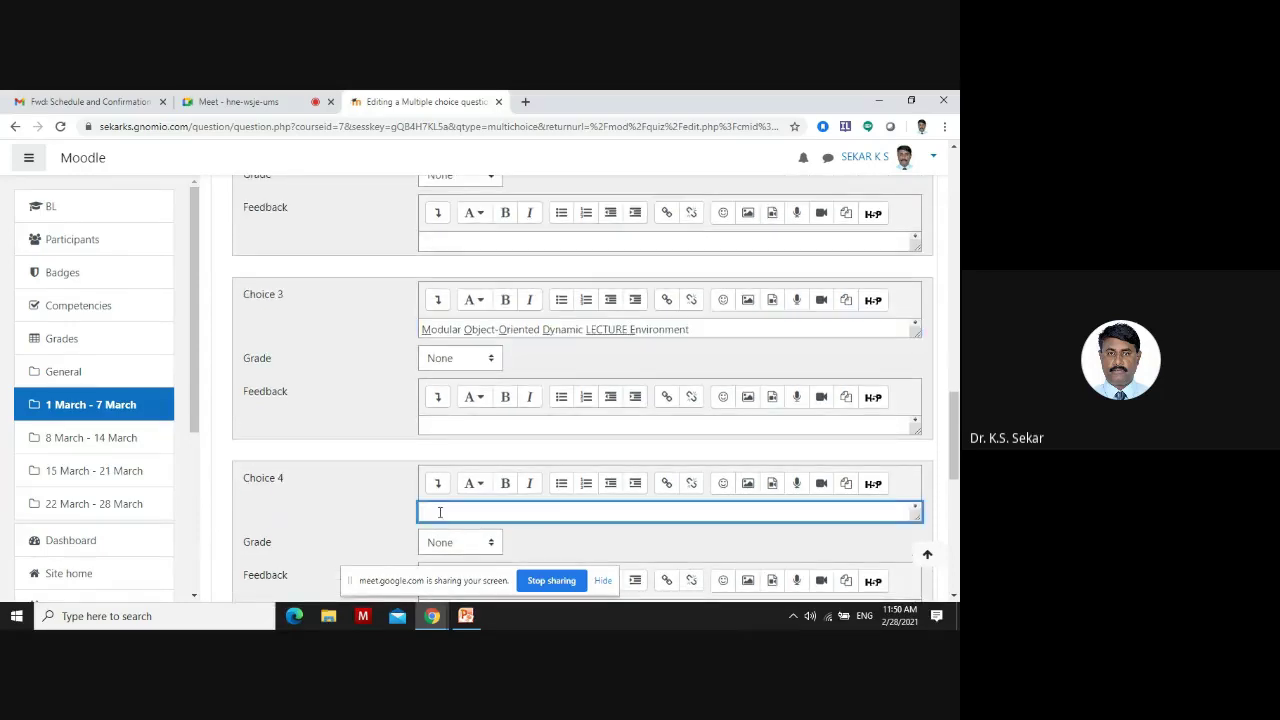
{"action": "type", "text": "Modular Object-Oriented Dynamic Learning Environment"}
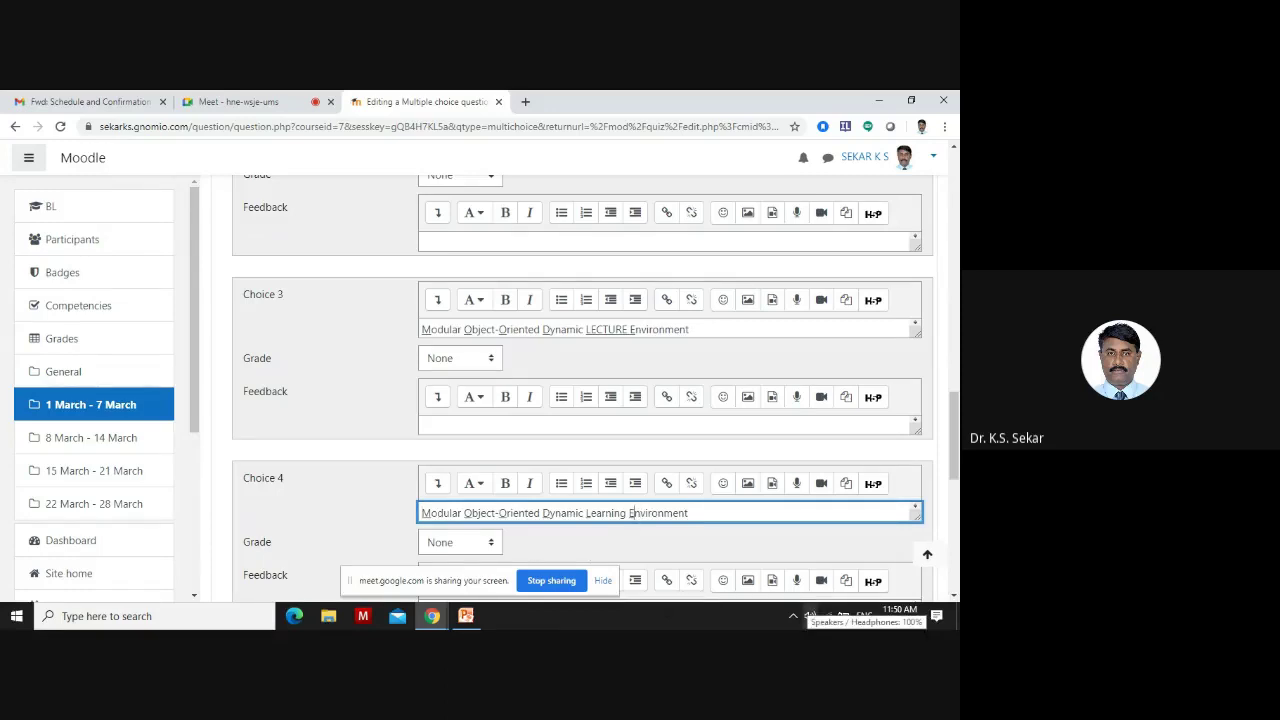
{"action": "type", "text": "DUCATION"}
{"action": "key", "text": "Delete"}
{"action": "key", "text": "Delete"}
{"action": "key", "text": "Delete"}
{"action": "key", "text": "Delete"}
{"action": "key", "text": "Delete"}
{"action": "key", "text": "Delete"}
{"action": "key", "text": "Delete"}
Review the question's Multiple tries penalty and hint settings, and save the question to Quiz-1
{"action": "scroll", "coordinate": [709, 409], "scroll_direction": "down", "scroll_amount": 6}
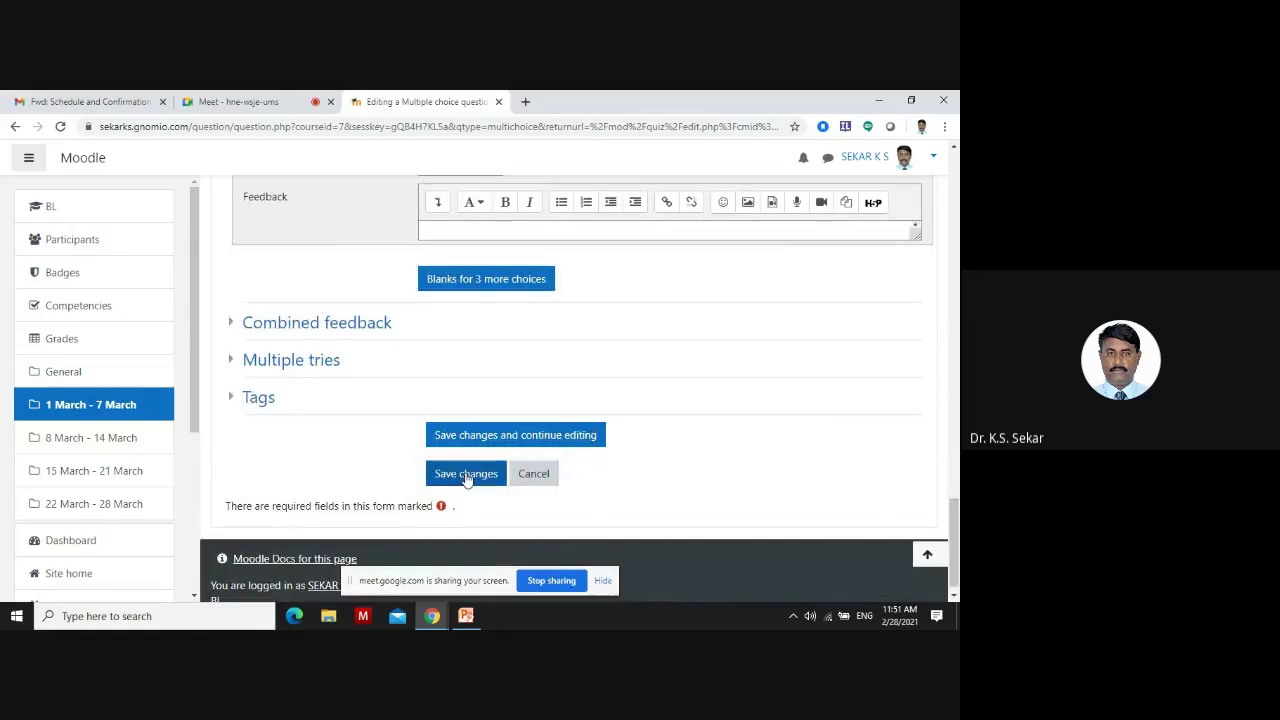
{"action": "left_click", "coordinate": [280, 360]}
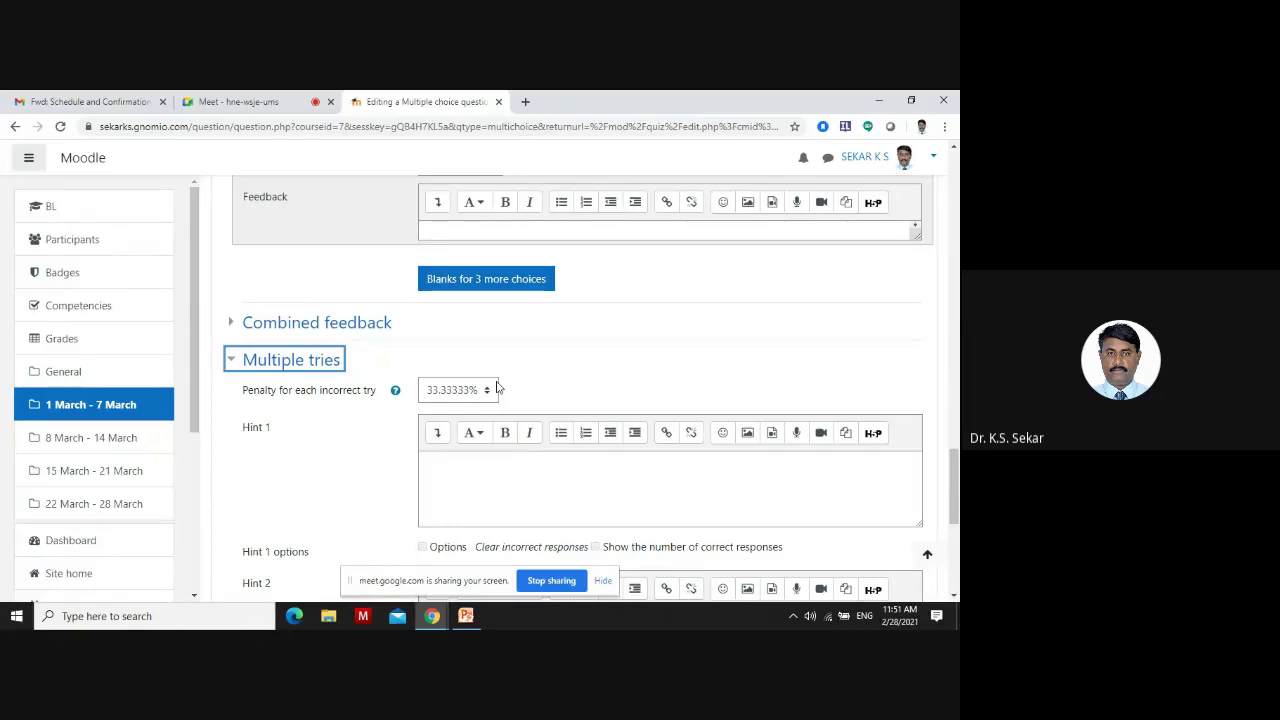
{"action": "scroll", "coordinate": [526, 424], "scroll_direction": "down", "scroll_amount": 2}
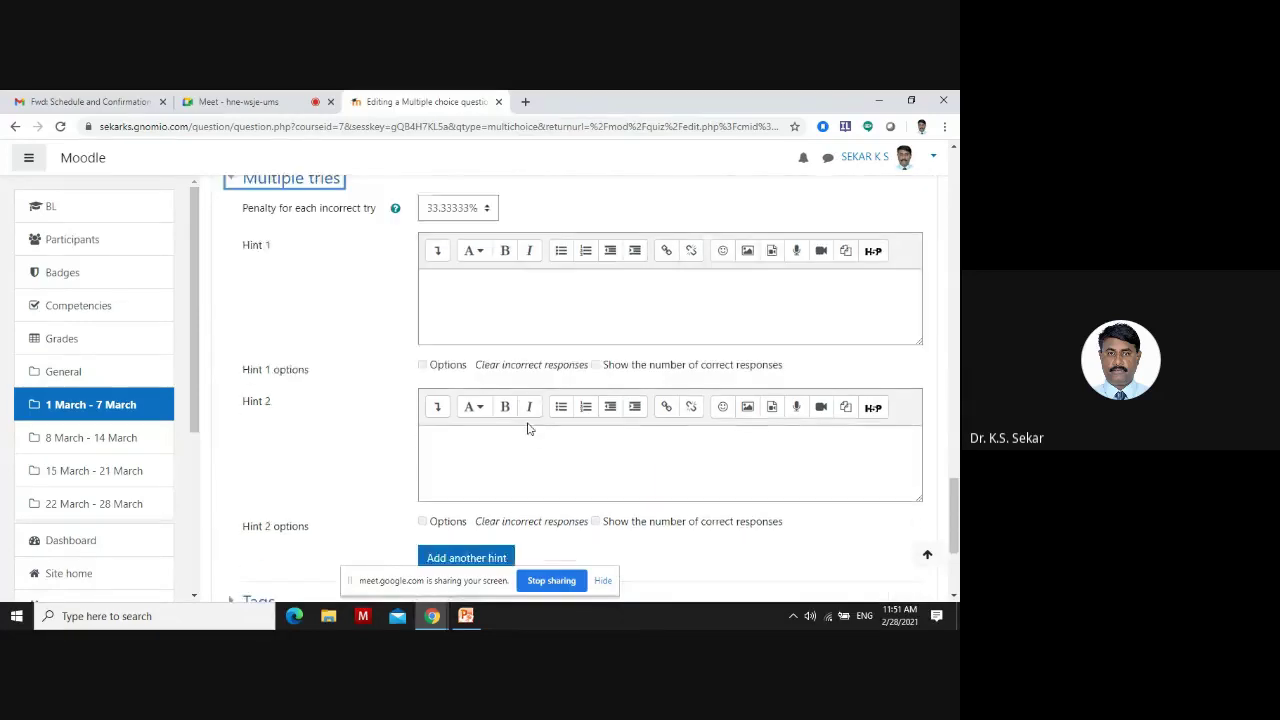
{"action": "scroll", "coordinate": [597, 491], "scroll_direction": "down", "scroll_amount": 2}
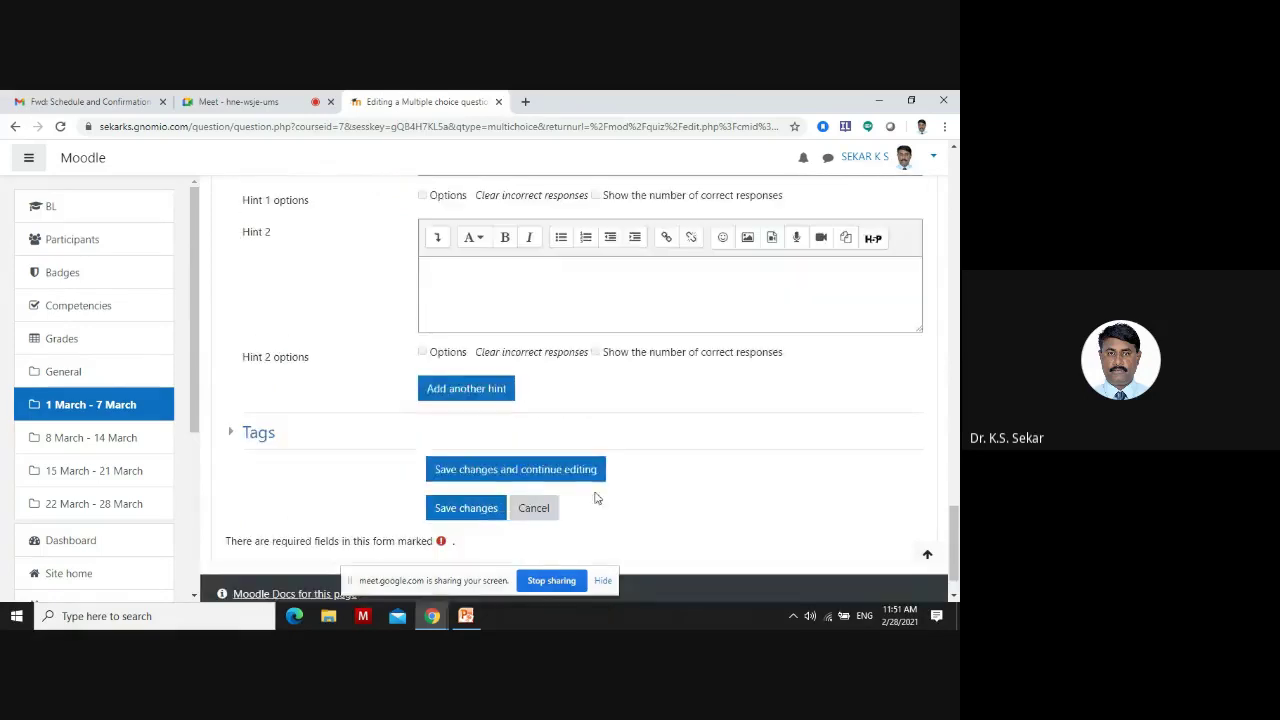
{"action": "left_click", "coordinate": [464, 512]}
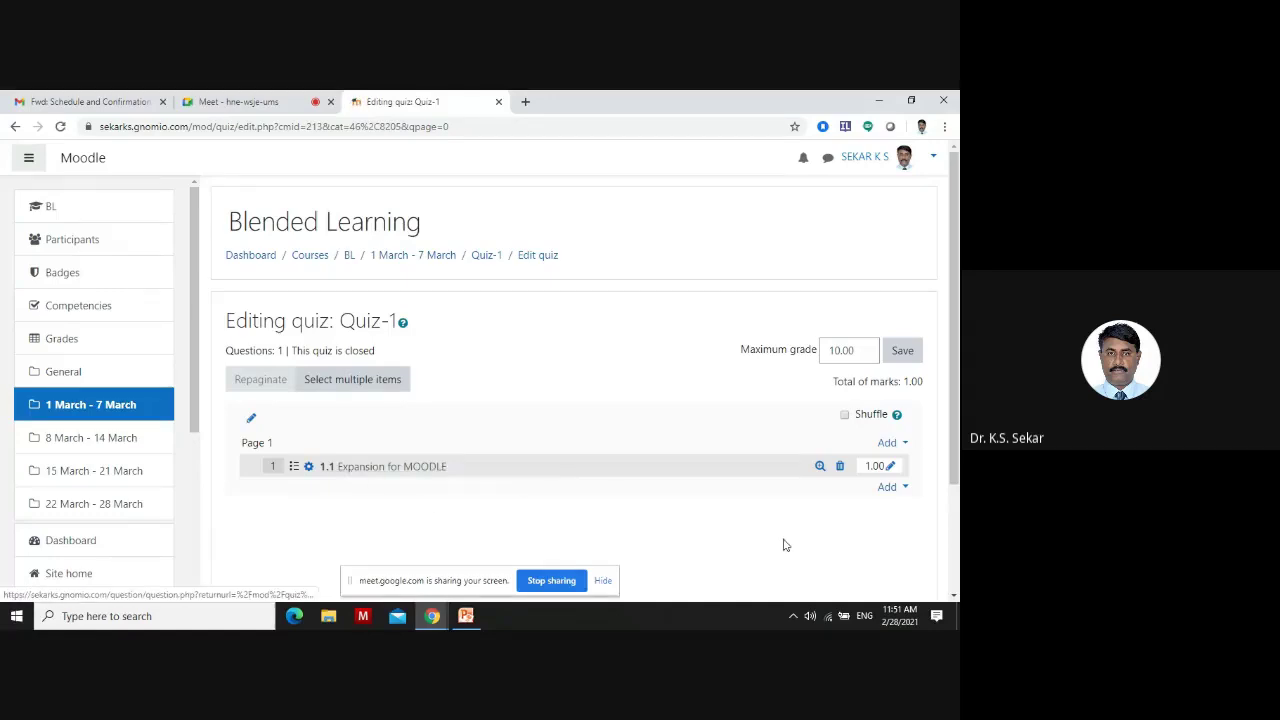
Examine the category, tag and subcategory options for adding from the question bank, and close the dialog without adding a question
{"action": "left_click", "coordinate": [903, 489]}
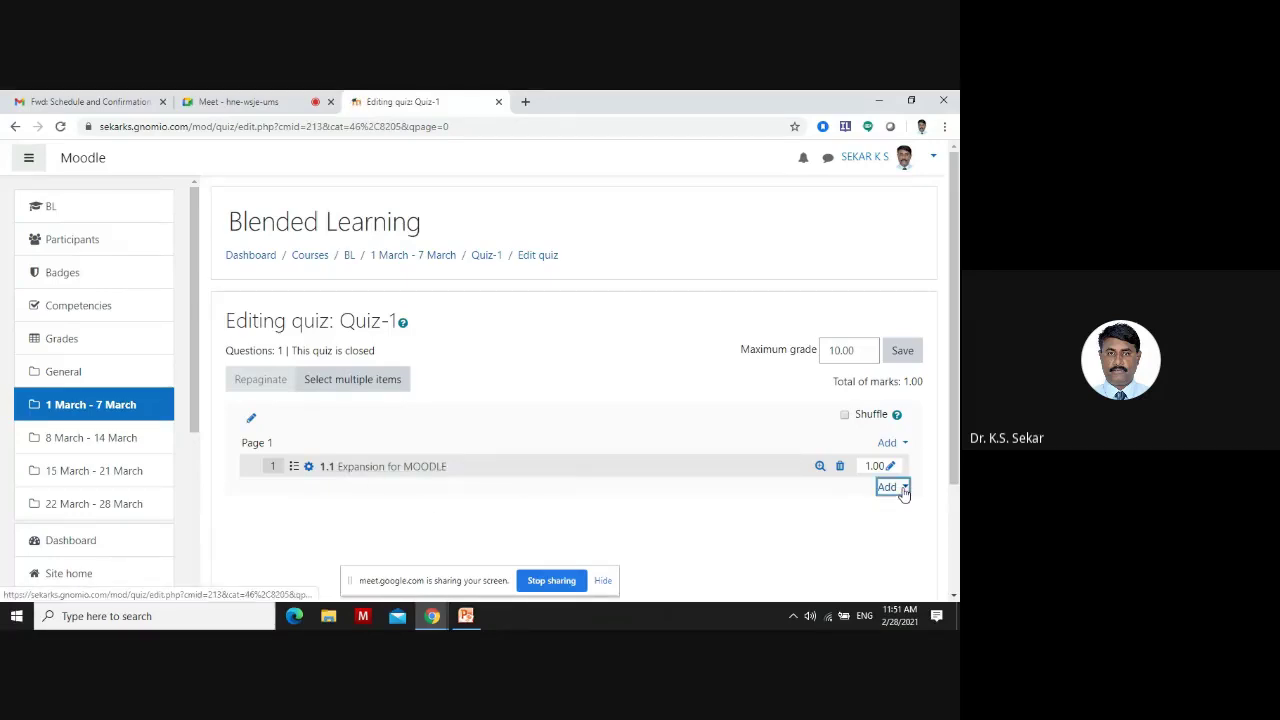
{"action": "left_click", "coordinate": [880, 538]}
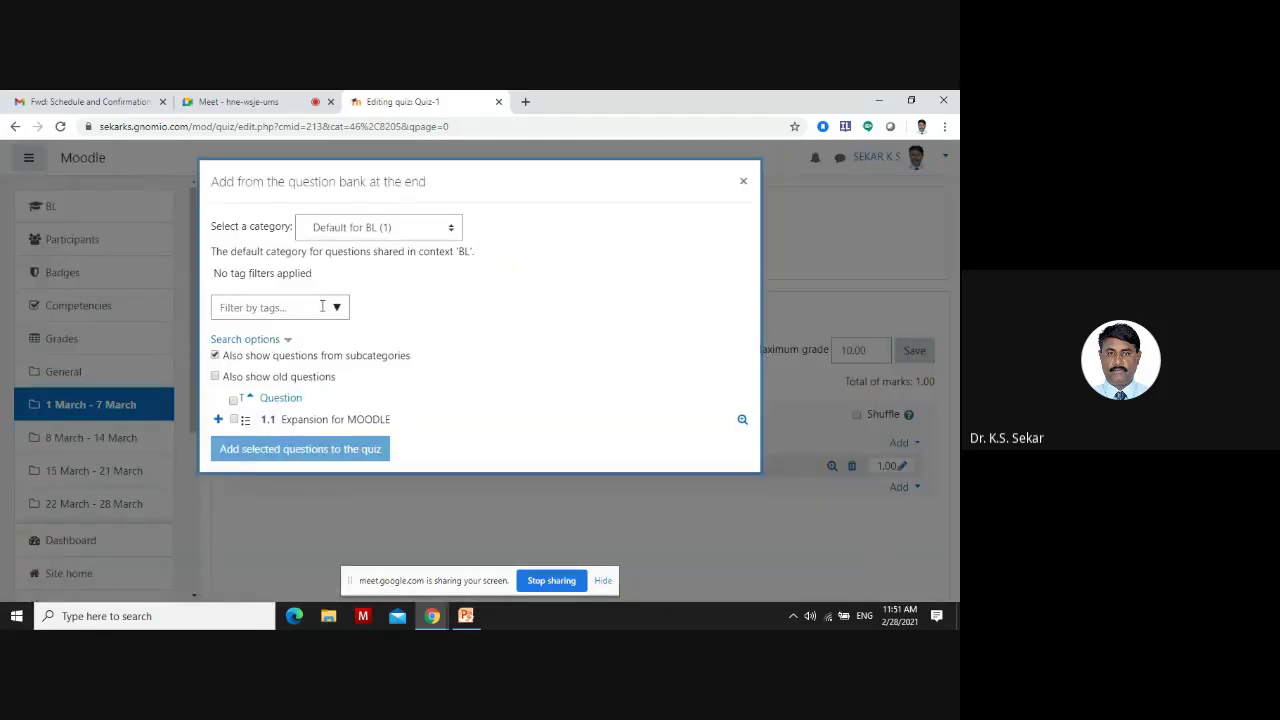
{"action": "left_click", "coordinate": [416, 237]}
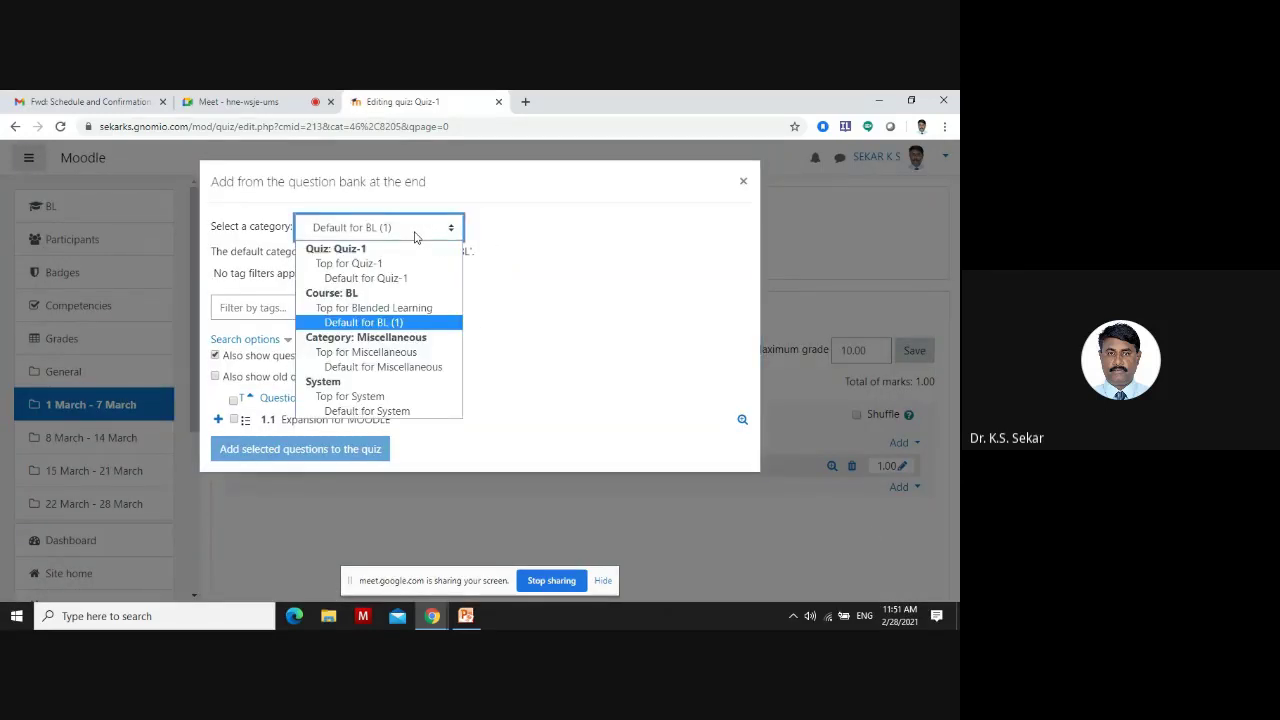
{"action": "left_click", "coordinate": [605, 234]}
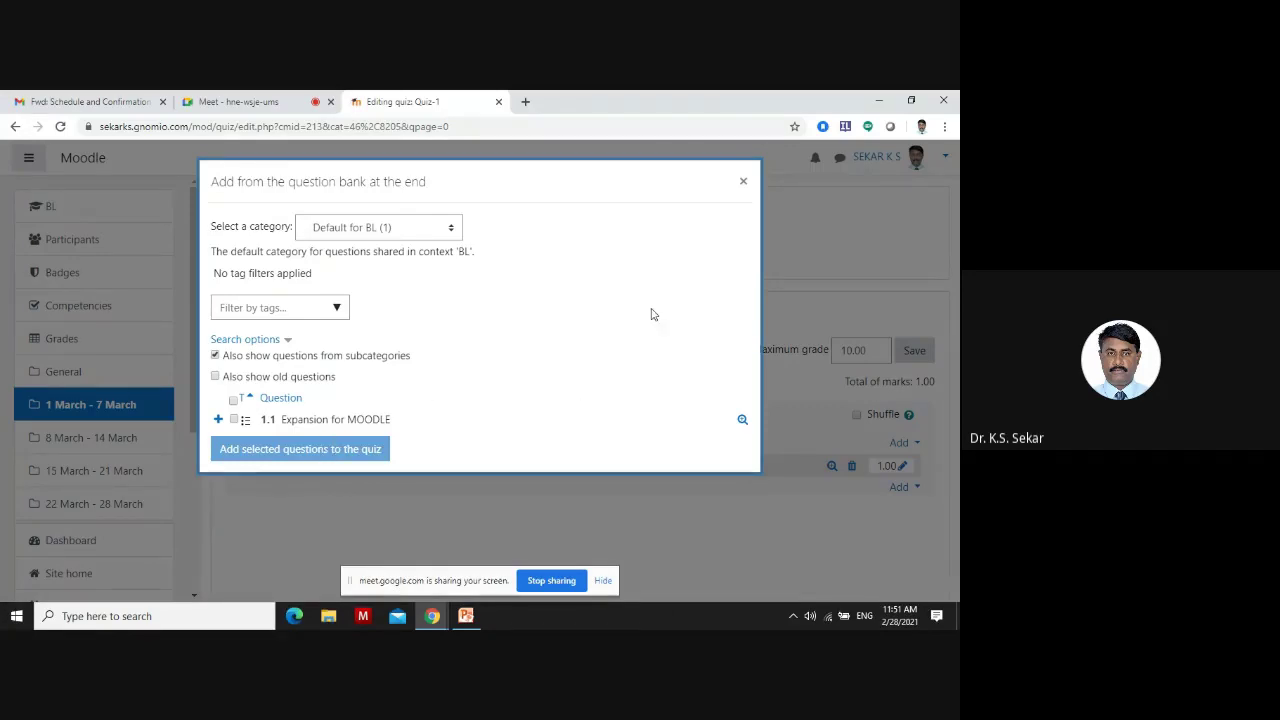
{"action": "left_click", "coordinate": [336, 308]}
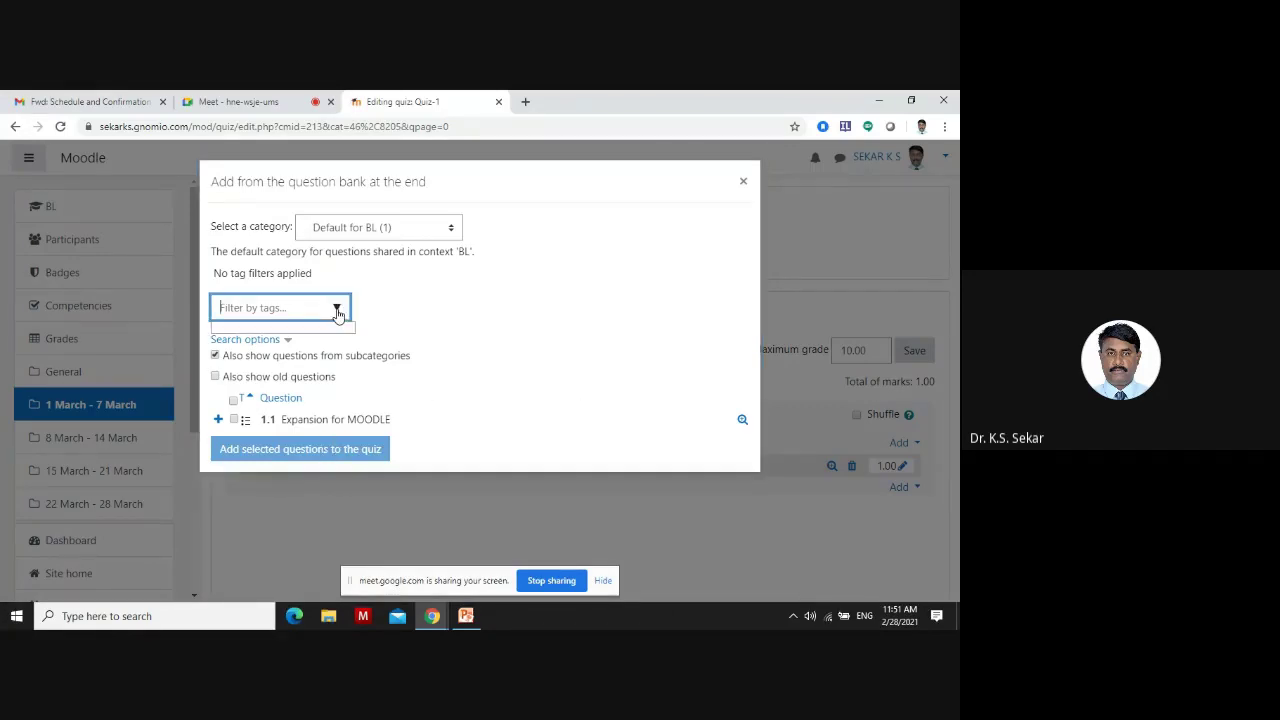
{"action": "left_click", "coordinate": [510, 315]}
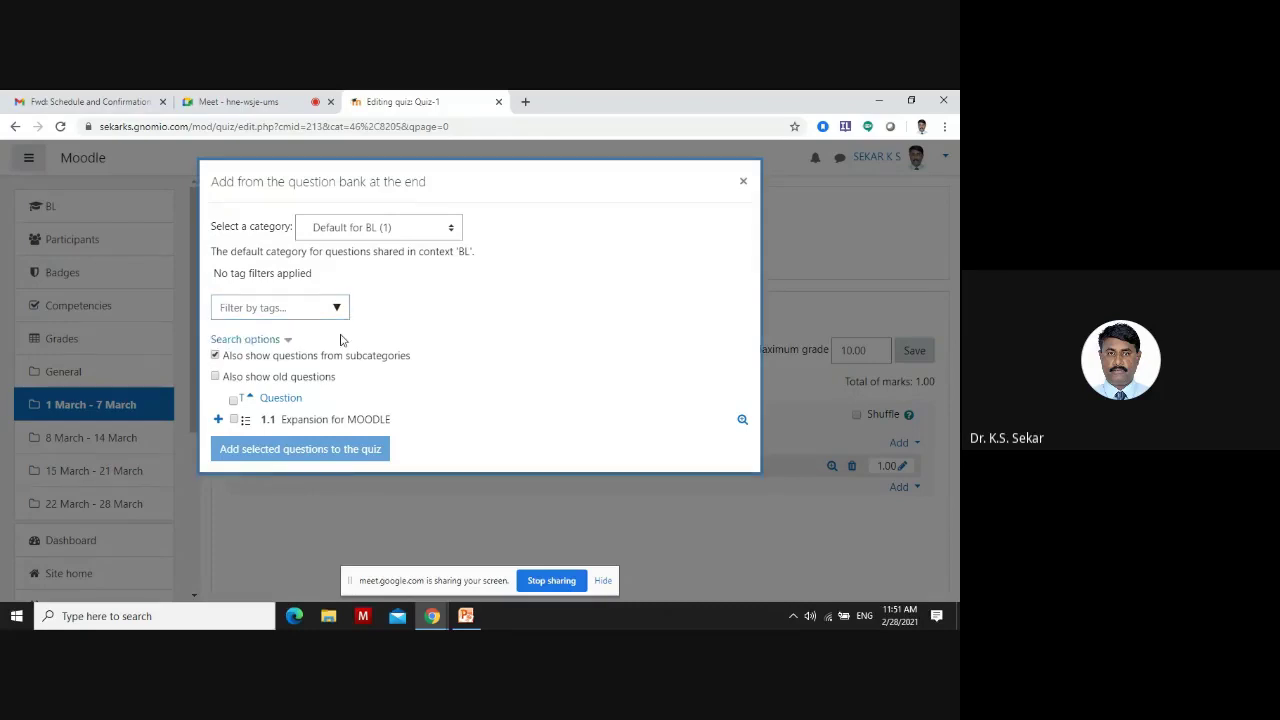
{"action": "left_click", "coordinate": [215, 356]}
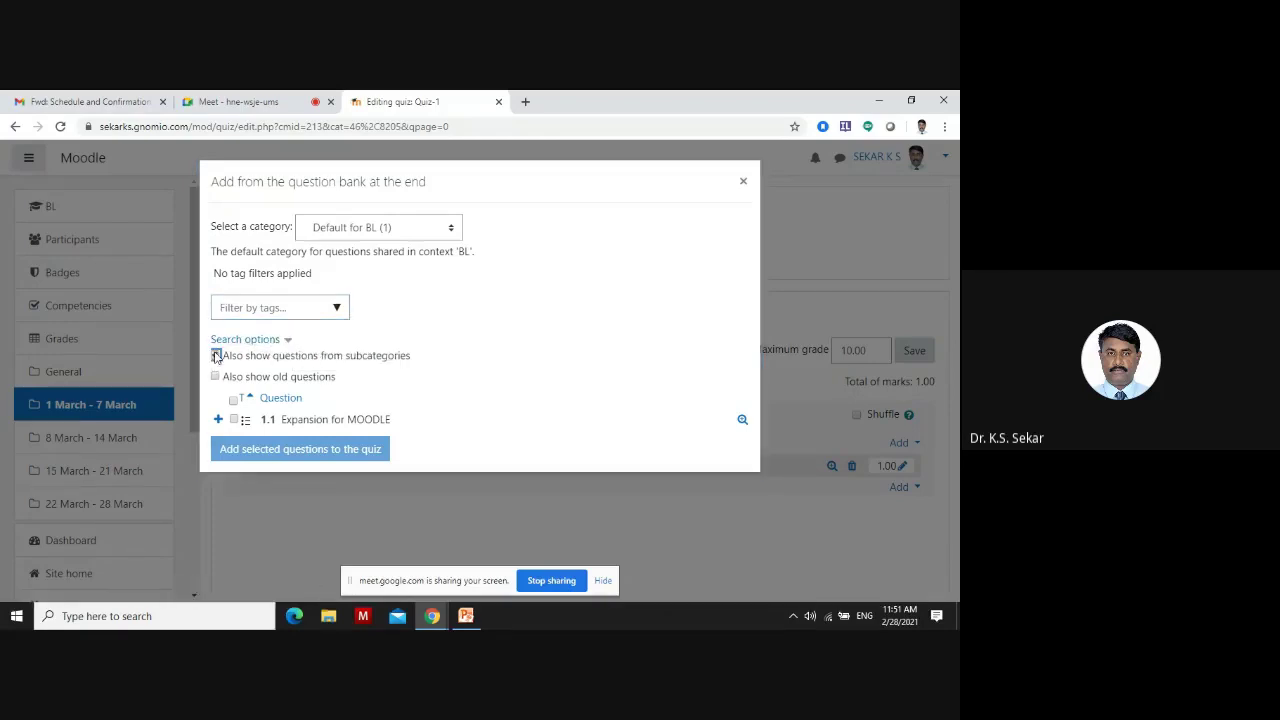
{"action": "left_click", "coordinate": [416, 229]}
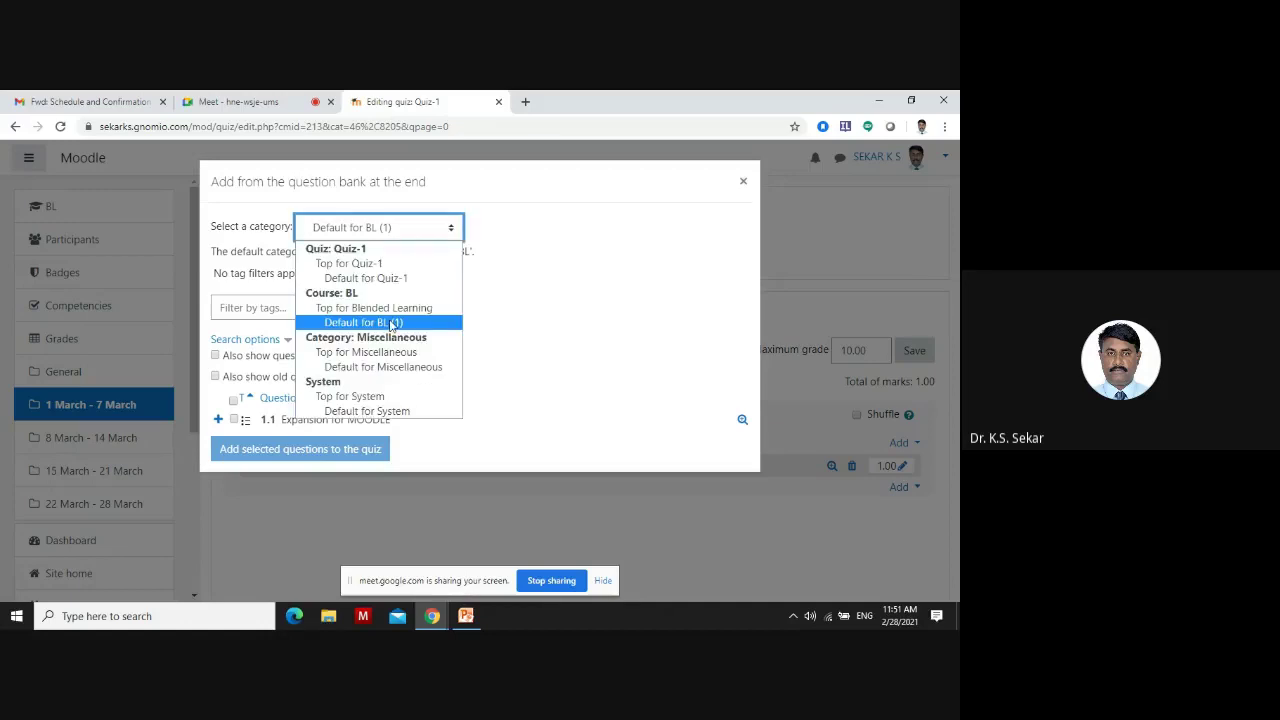
{"action": "left_click", "coordinate": [545, 357]}
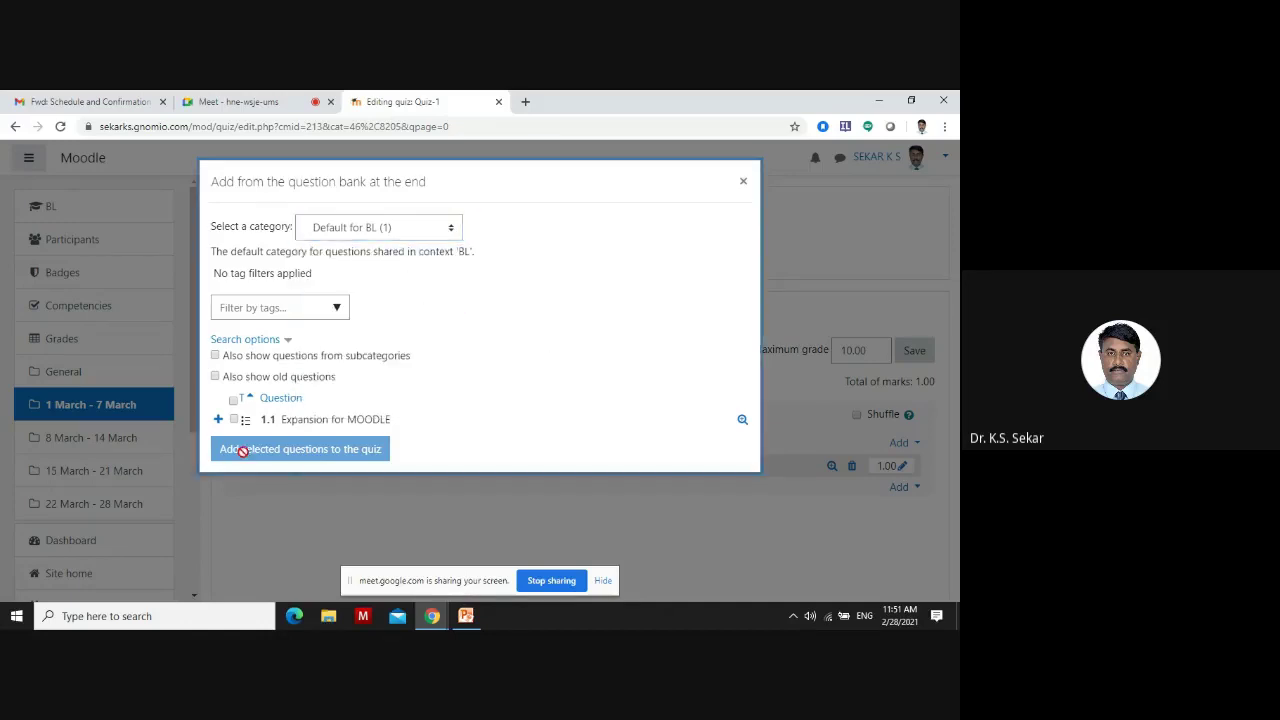
{"action": "left_click", "coordinate": [744, 183]}
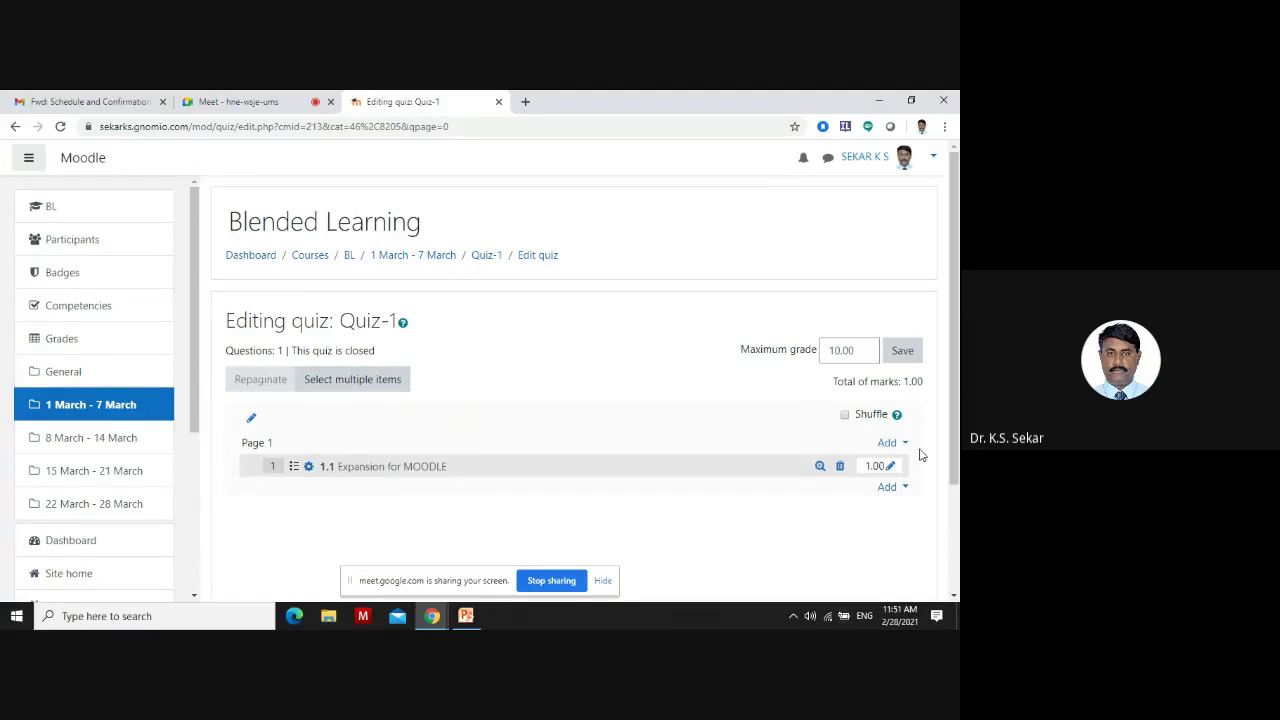
Save a maximum grade of 1.00 for Quiz-1 and return to the General section of the course page
{"action": "left_click", "coordinate": [887, 487]}
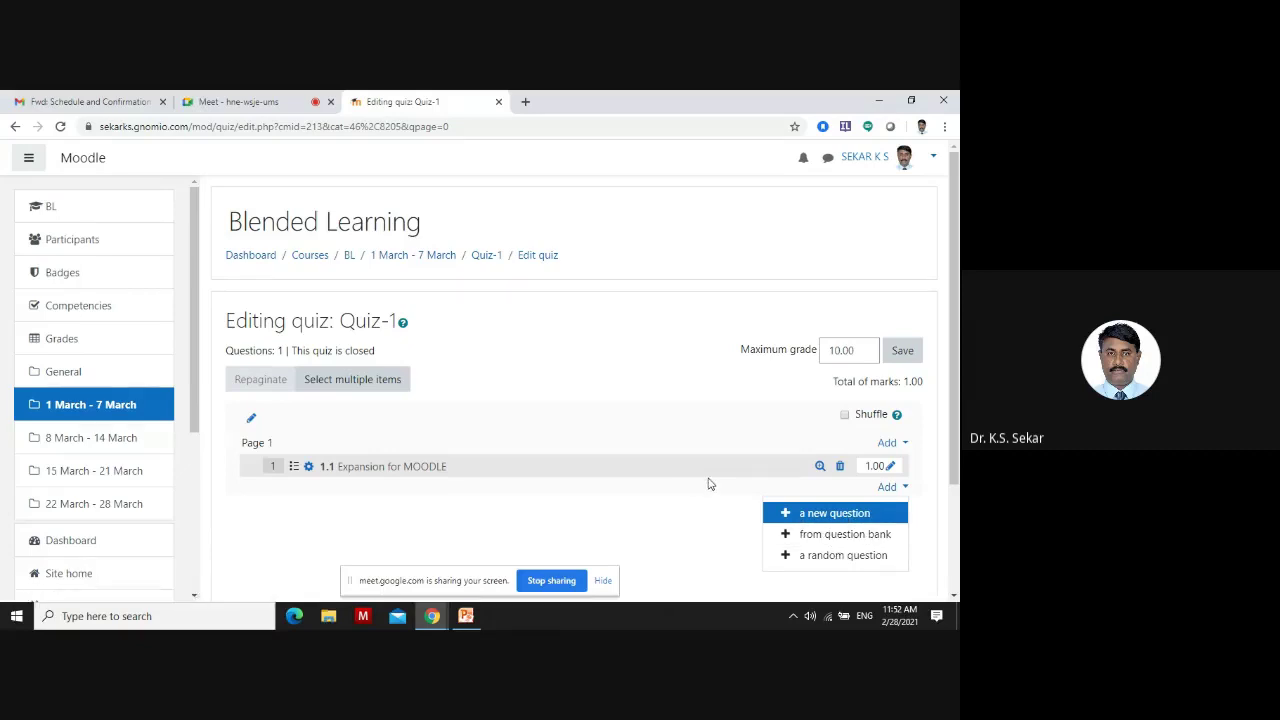
{"action": "scroll", "coordinate": [617, 417], "scroll_direction": "down", "scroll_amount": 2}
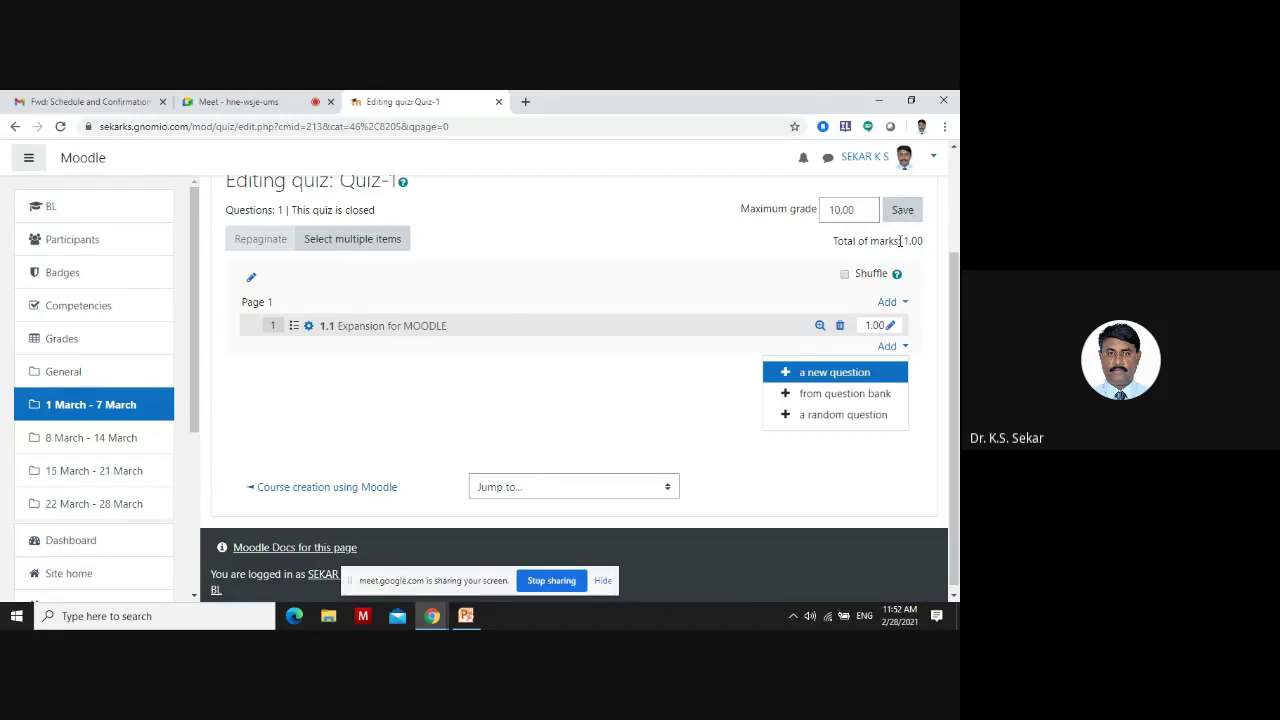
{"action": "left_click", "coordinate": [833, 209]}
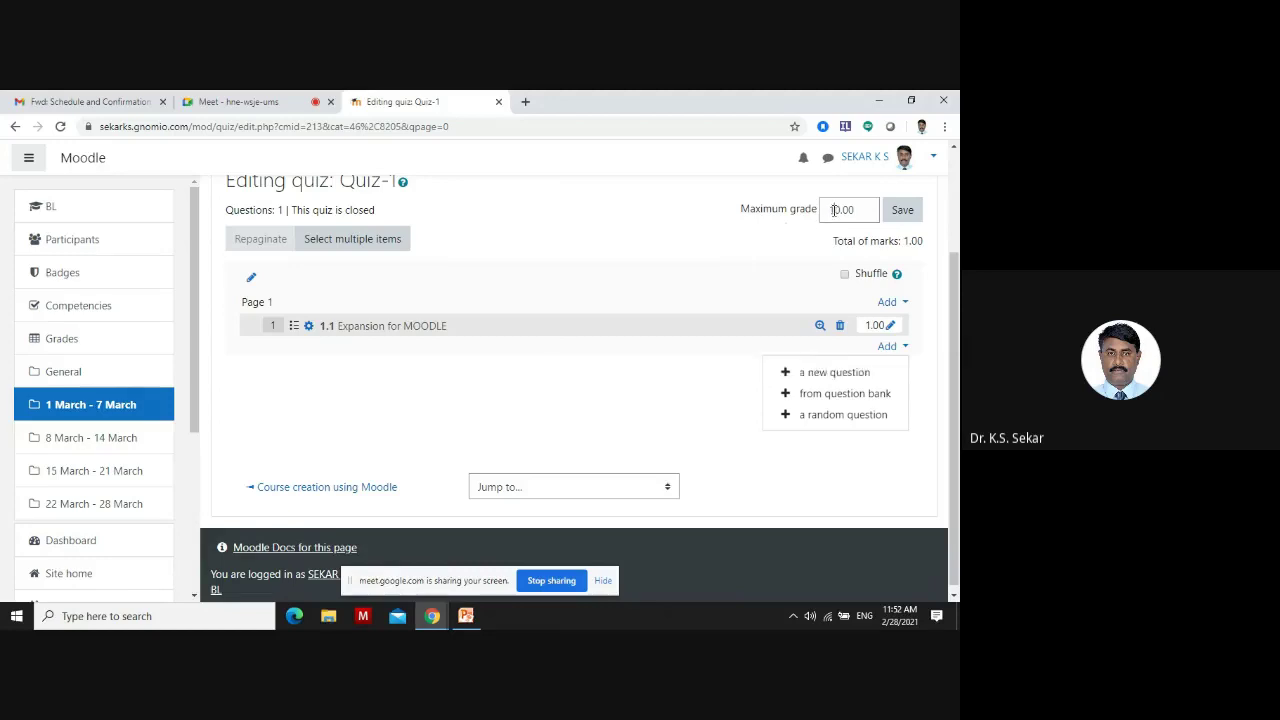
{"action": "left_click", "coordinate": [889, 345]}
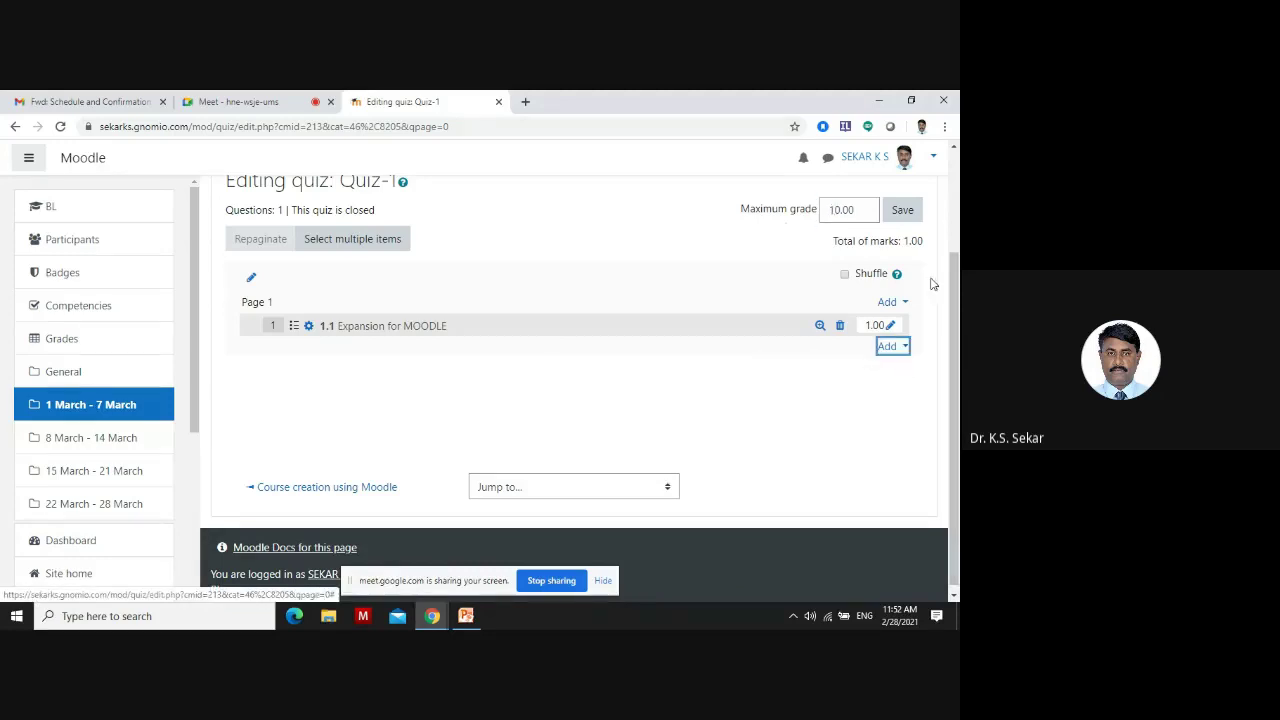
{"action": "left_click", "coordinate": [837, 214]}
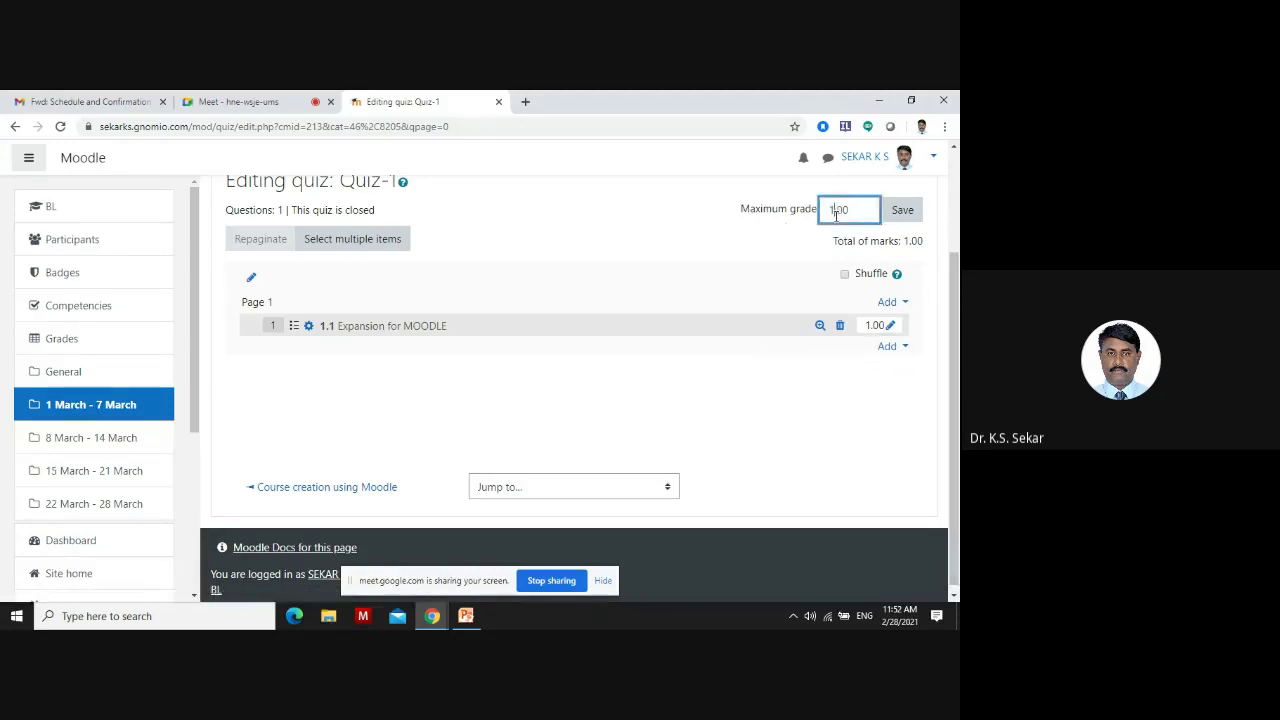
{"action": "left_click", "coordinate": [903, 211]}
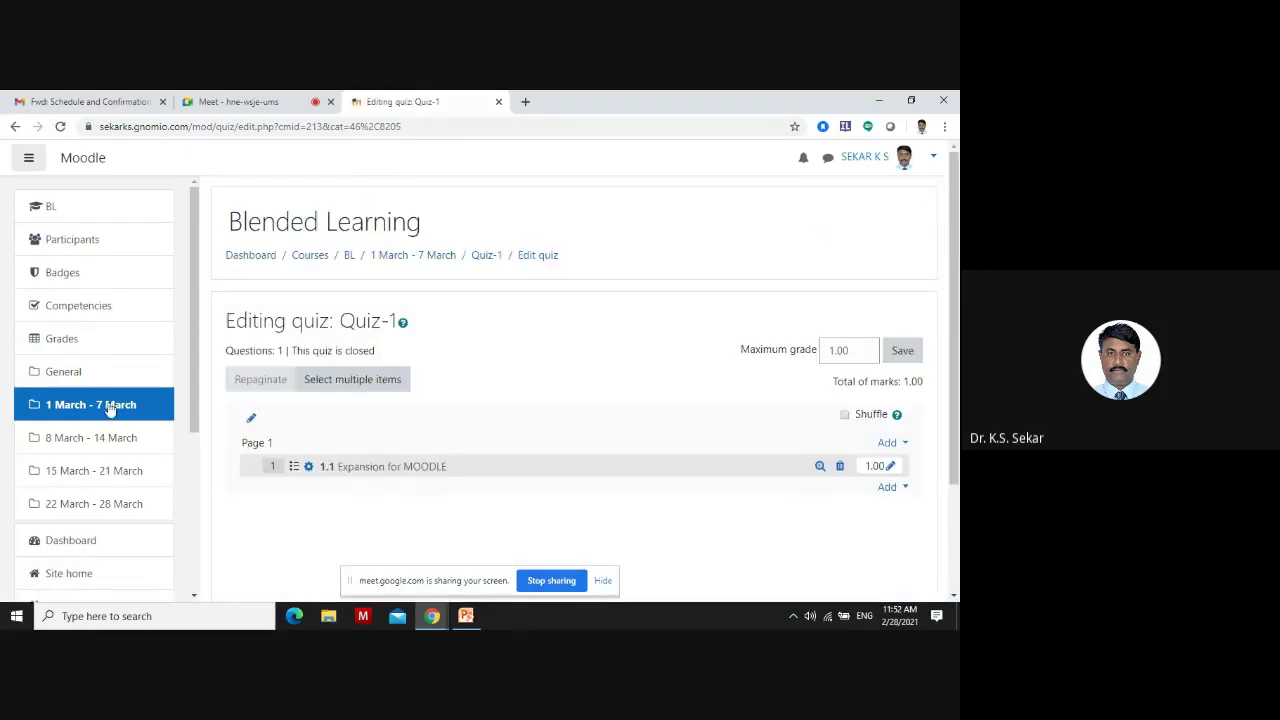
{"action": "left_click", "coordinate": [63, 372]}
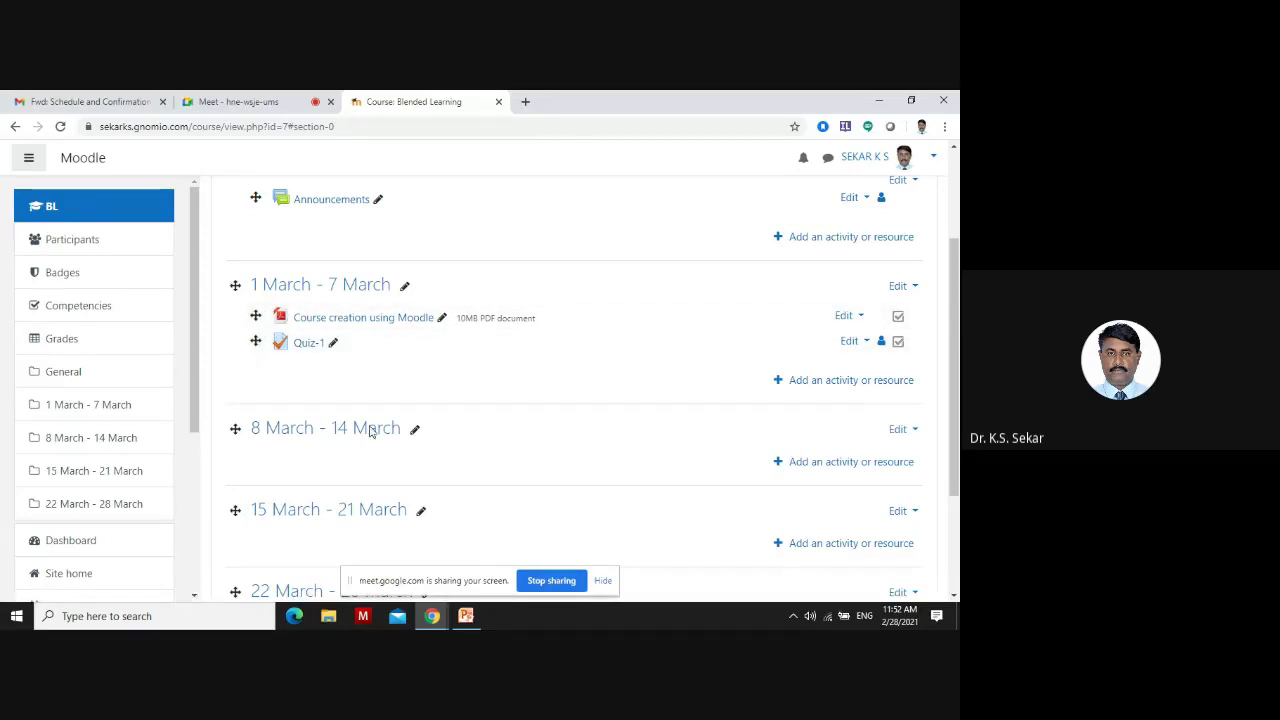
Switch to the PowerPoint presentation, show the slides from Adding an Assignment to Managing Learners, and end the slide show
{"action": "left_click", "coordinate": [466, 616]}
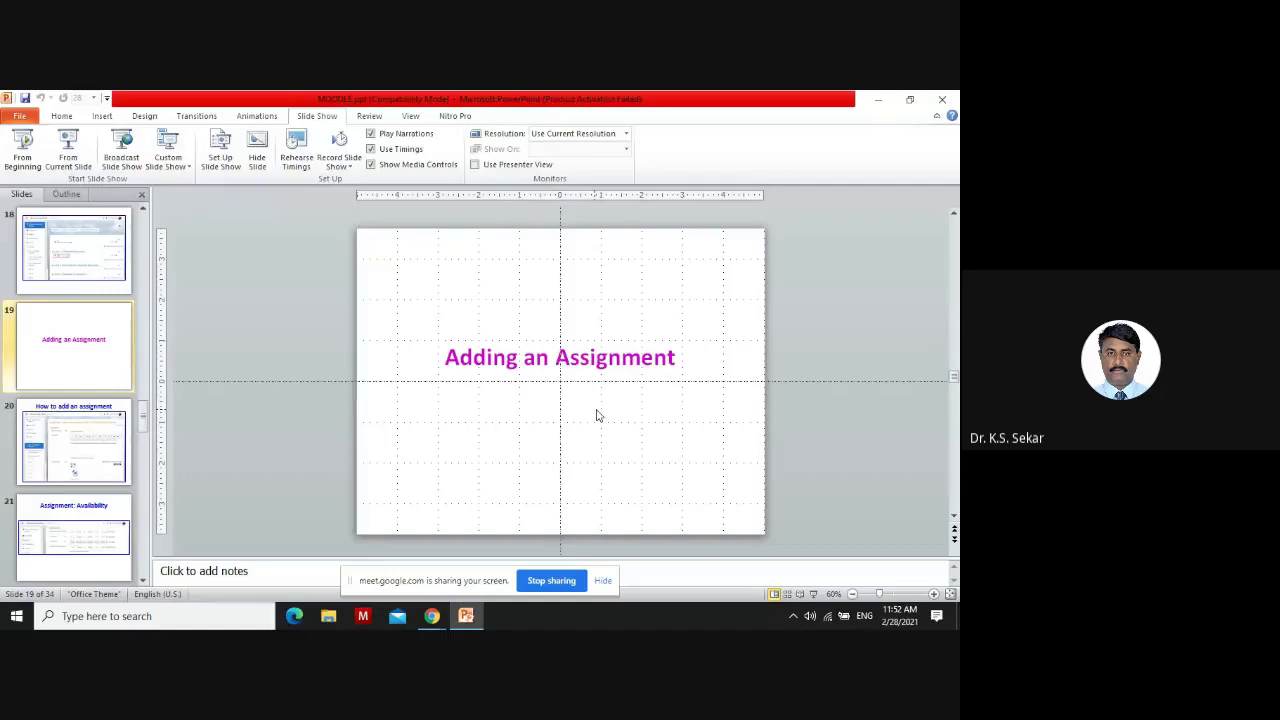
{"action": "left_click", "coordinate": [69, 158]}
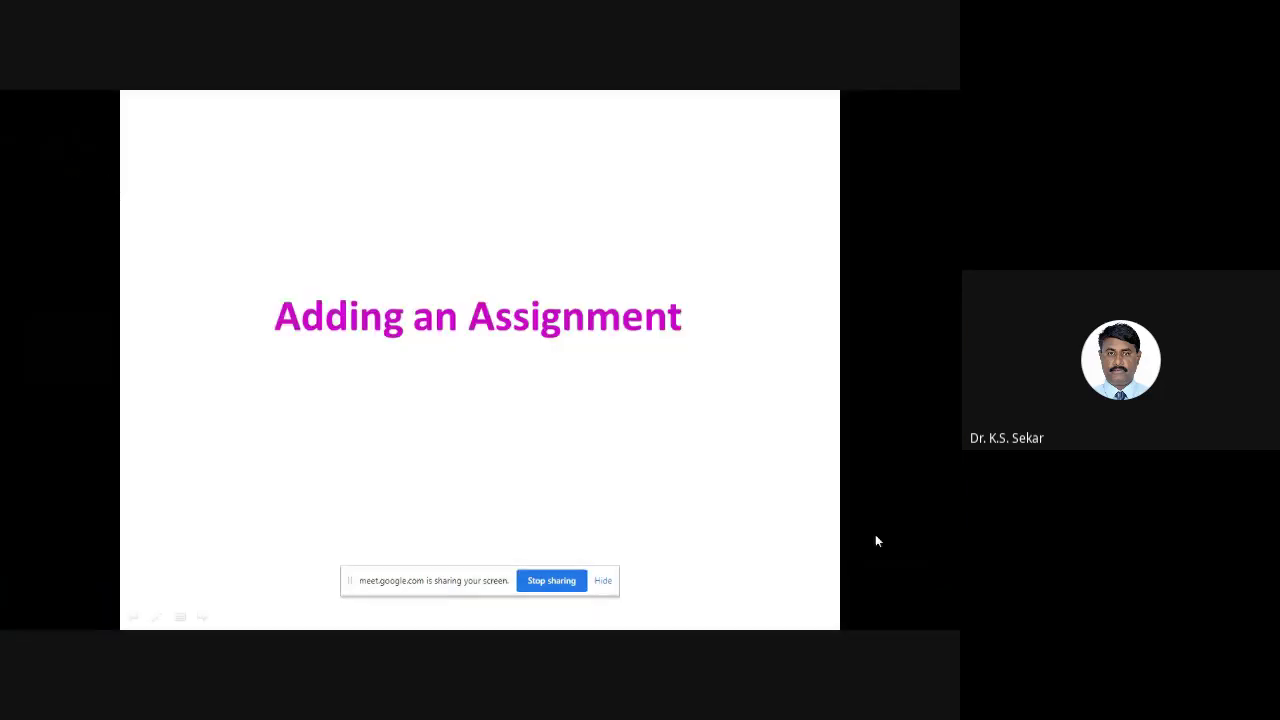
{"action": "left_click", "coordinate": [773, 493]}
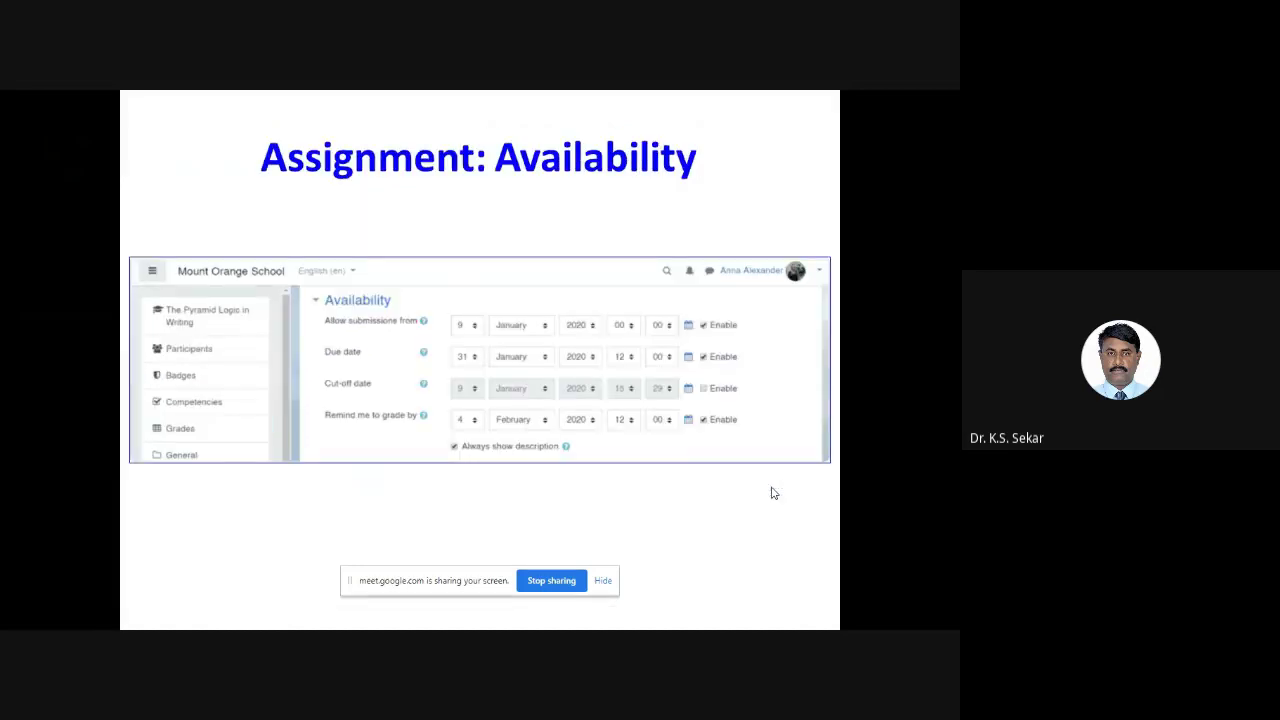
{"action": "key", "text": "Right"}
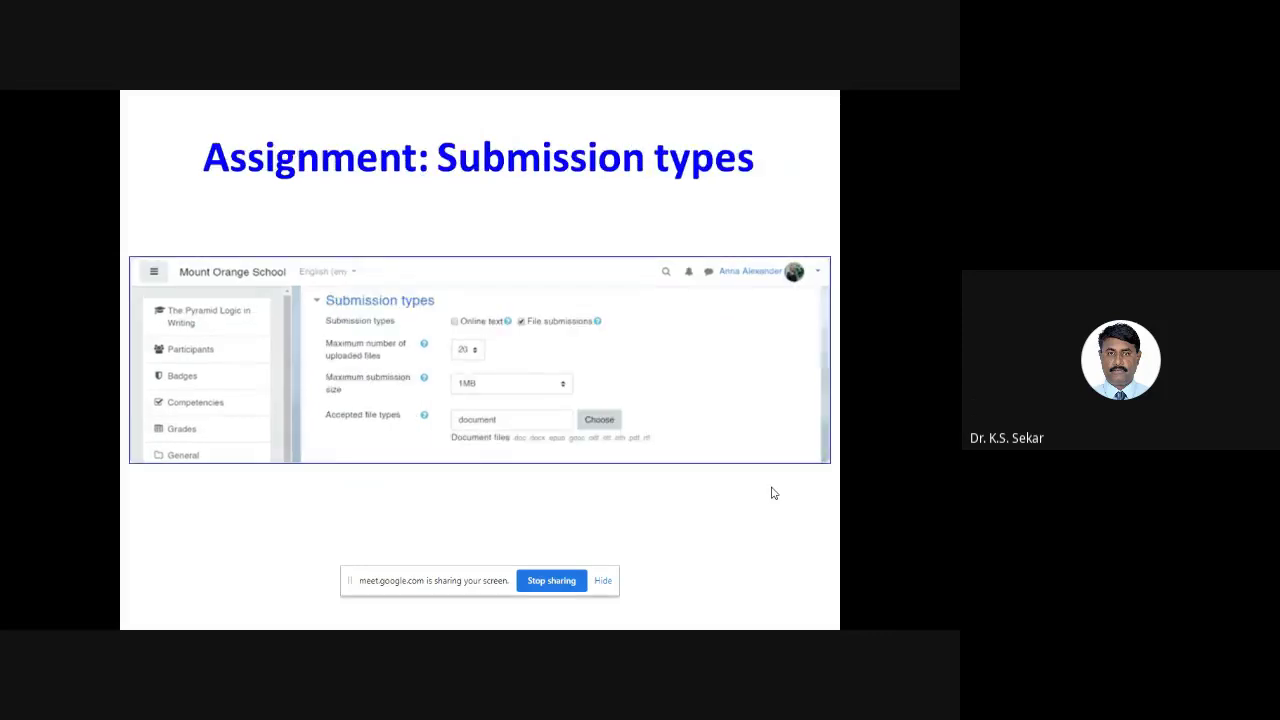
{"action": "key", "text": "Right"}
{"action": "key", "text": "Right"}
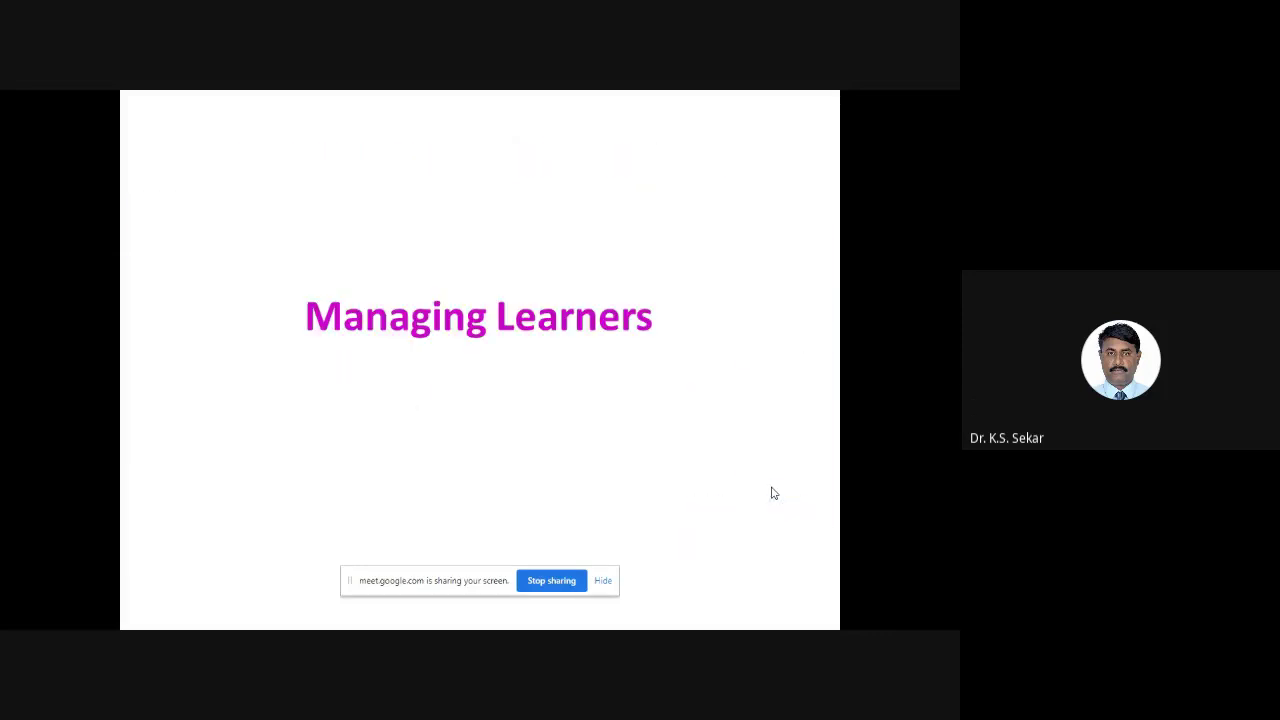
{"action": "key", "text": "Escape"}
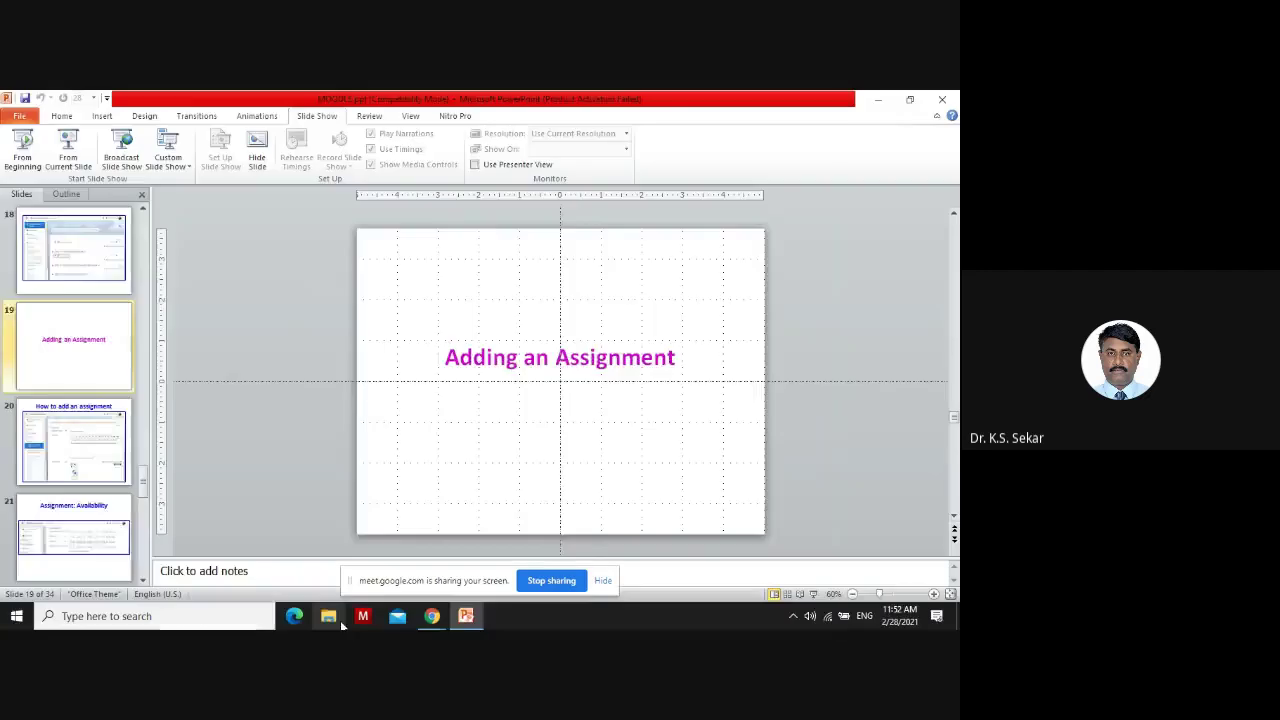
Switch to the Moodle course page in Chrome and add a new Assignment named Assignment-1 to the 1 March - 7 March week
{"action": "mouse_move", "coordinate": [432, 616]}
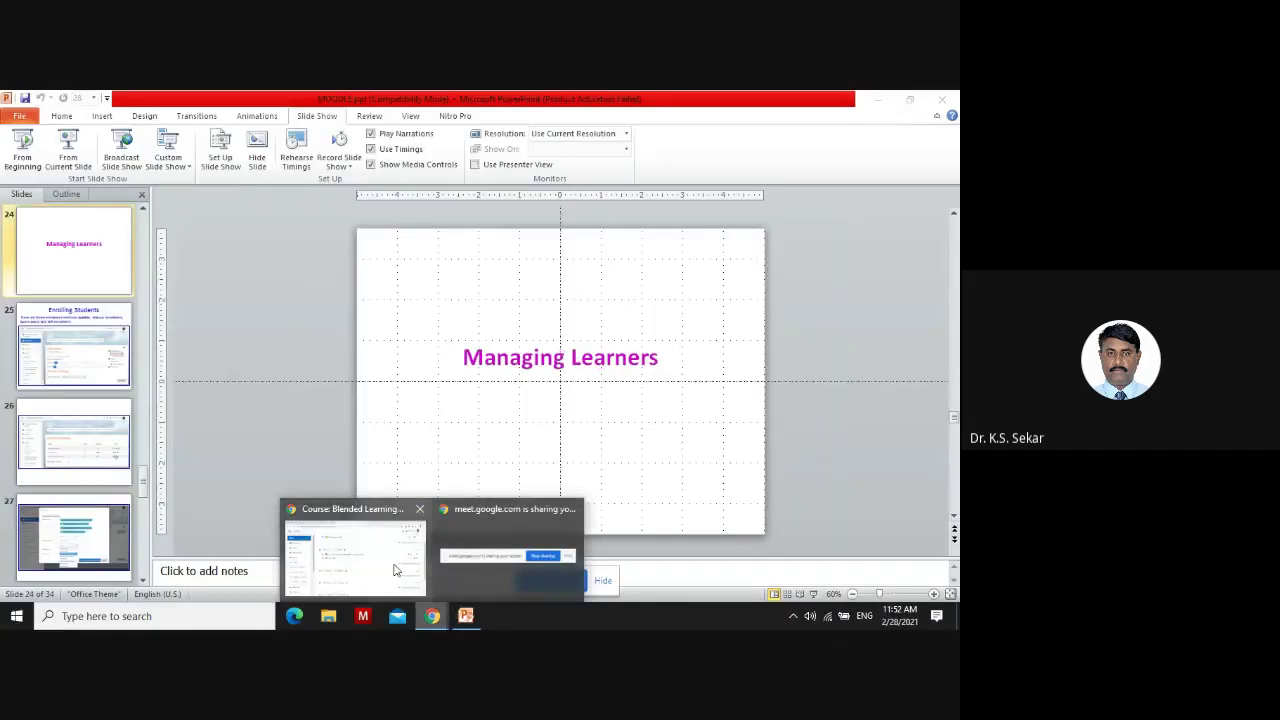
{"action": "left_click", "coordinate": [410, 560]}
{"action": "left_click", "coordinate": [824, 386]}
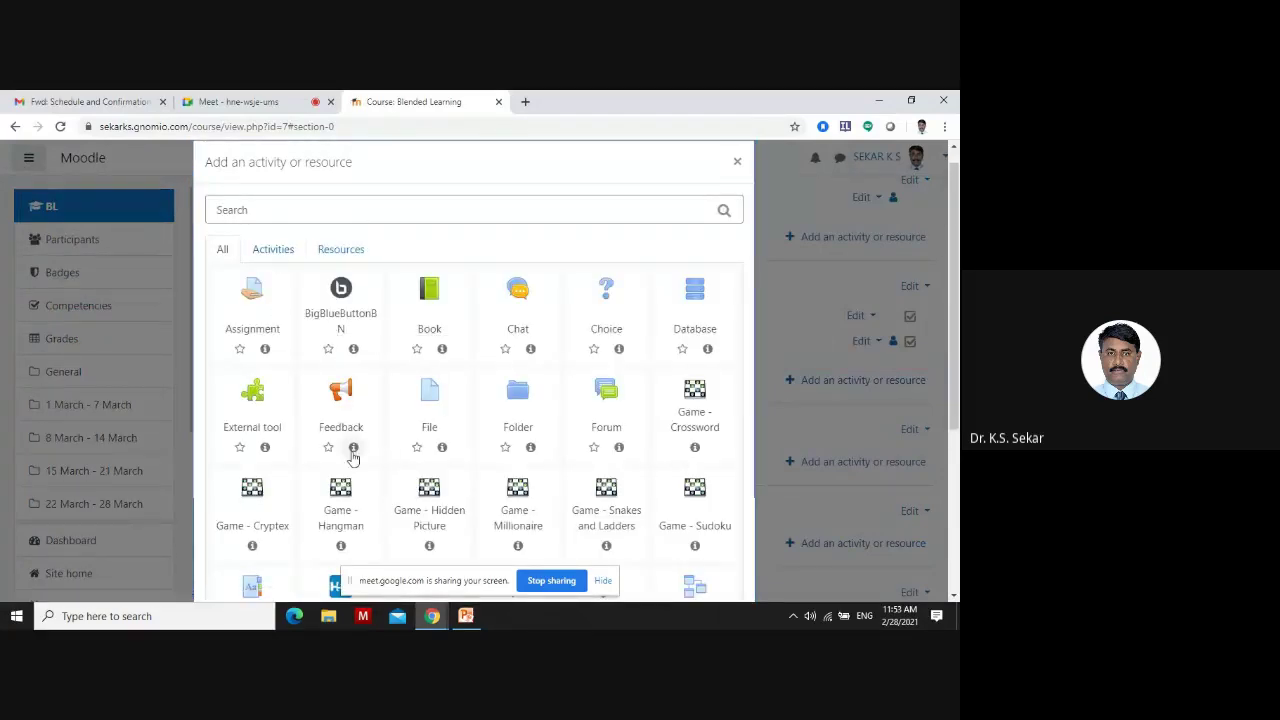
{"action": "scroll", "coordinate": [345, 450], "scroll_direction": "down", "scroll_amount": 2}
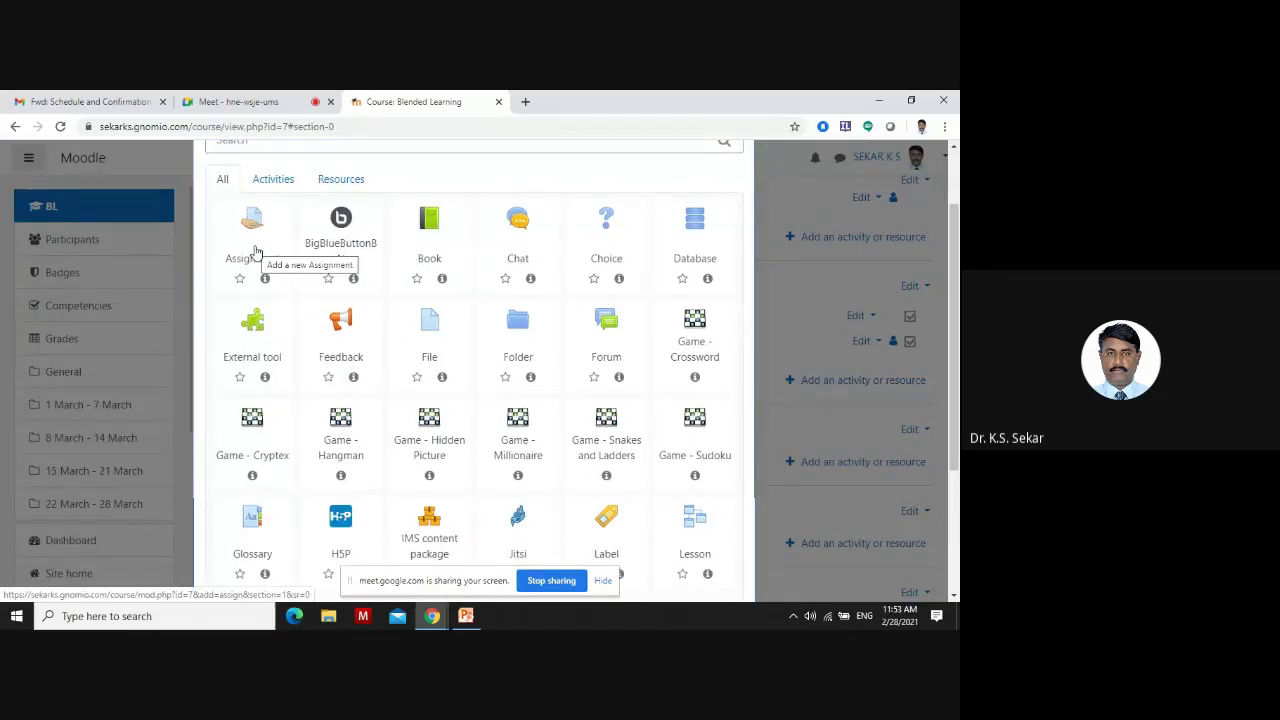
{"action": "left_click", "coordinate": [256, 223]}
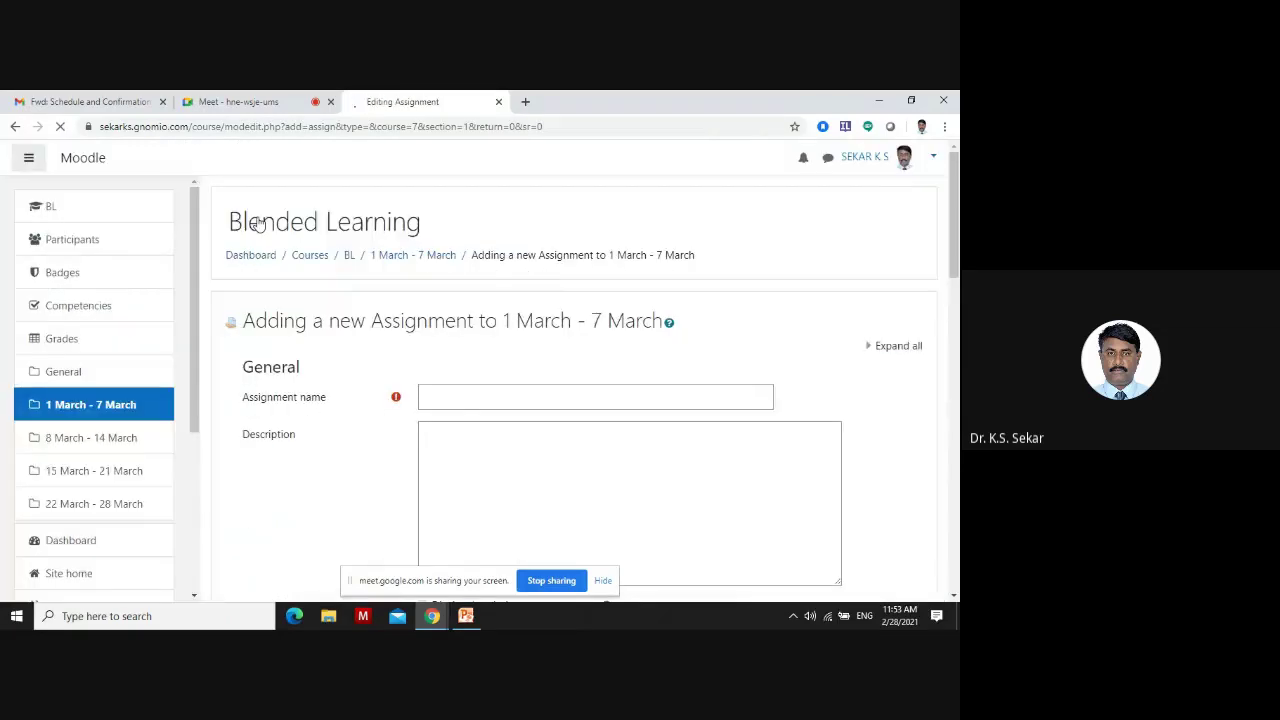
{"action": "left_click", "coordinate": [455, 397]}
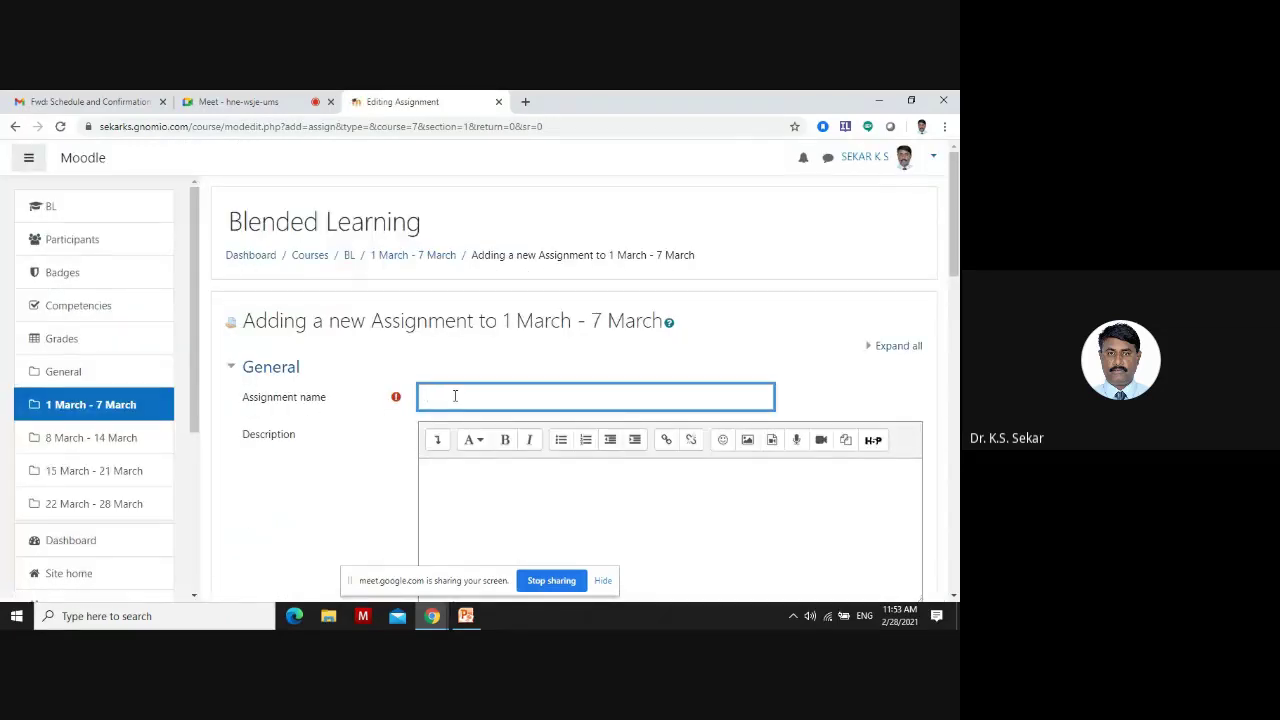
{"action": "type", "text": "Assignment-1"}
Begin the assignment's description with "Create a Course using MOODLECLOUD"
{"action": "scroll", "coordinate": [480, 400], "scroll_direction": "down", "scroll_amount": 2}
{"action": "left_click", "coordinate": [489, 349]}
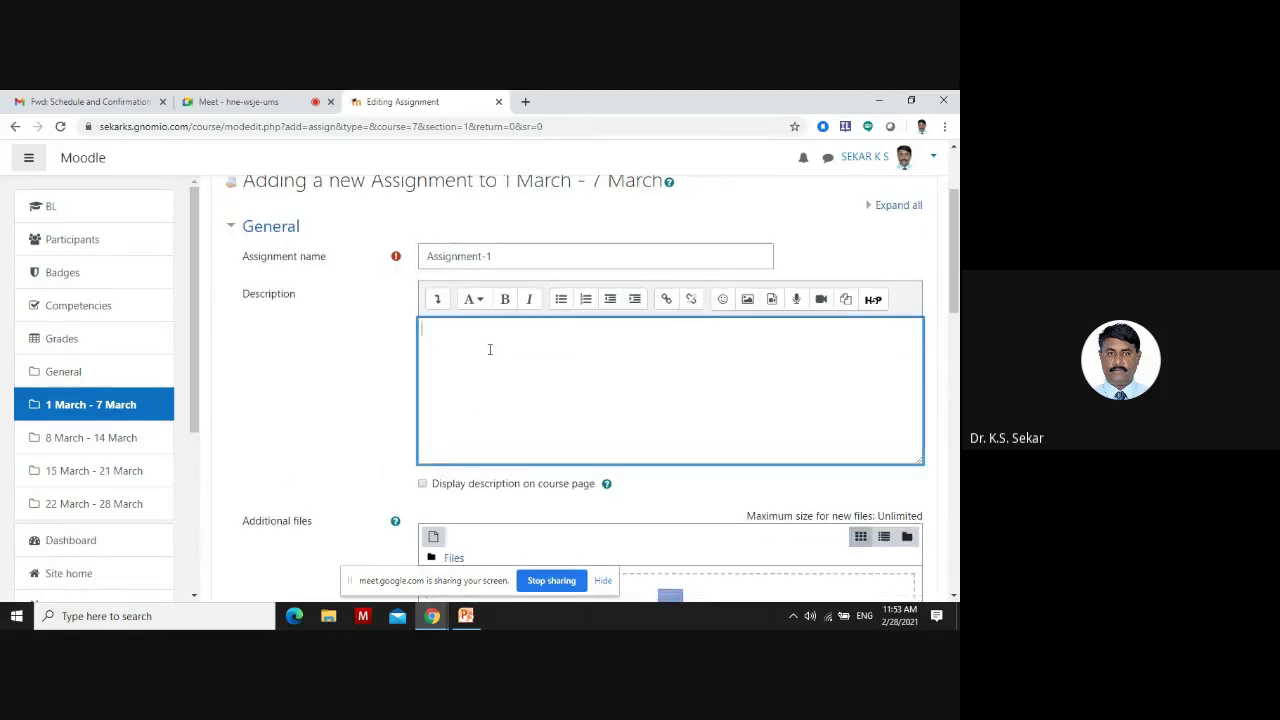
{"action": "type", "text": "S"}
{"action": "key", "text": "BackSpace"}
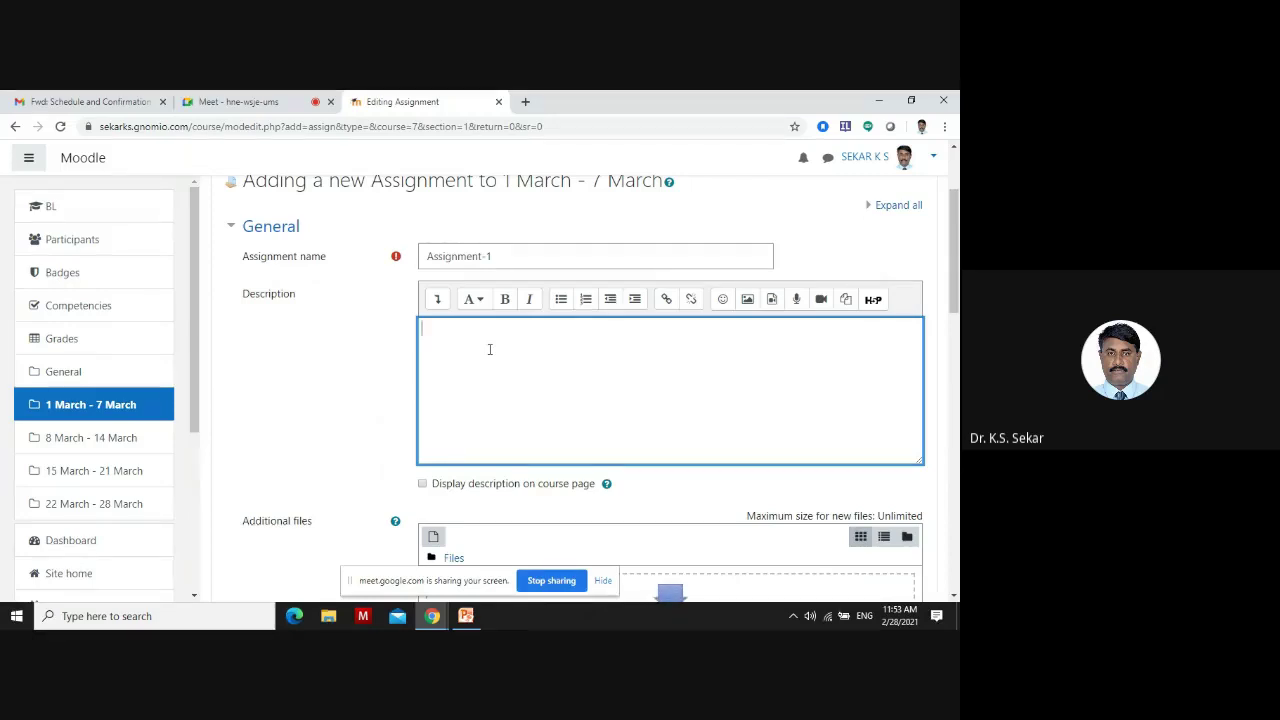
{"action": "scroll", "coordinate": [440, 303], "scroll_direction": "down", "scroll_amount": 1}
{"action": "scroll", "coordinate": [443, 303], "scroll_direction": "down", "scroll_amount": 1}
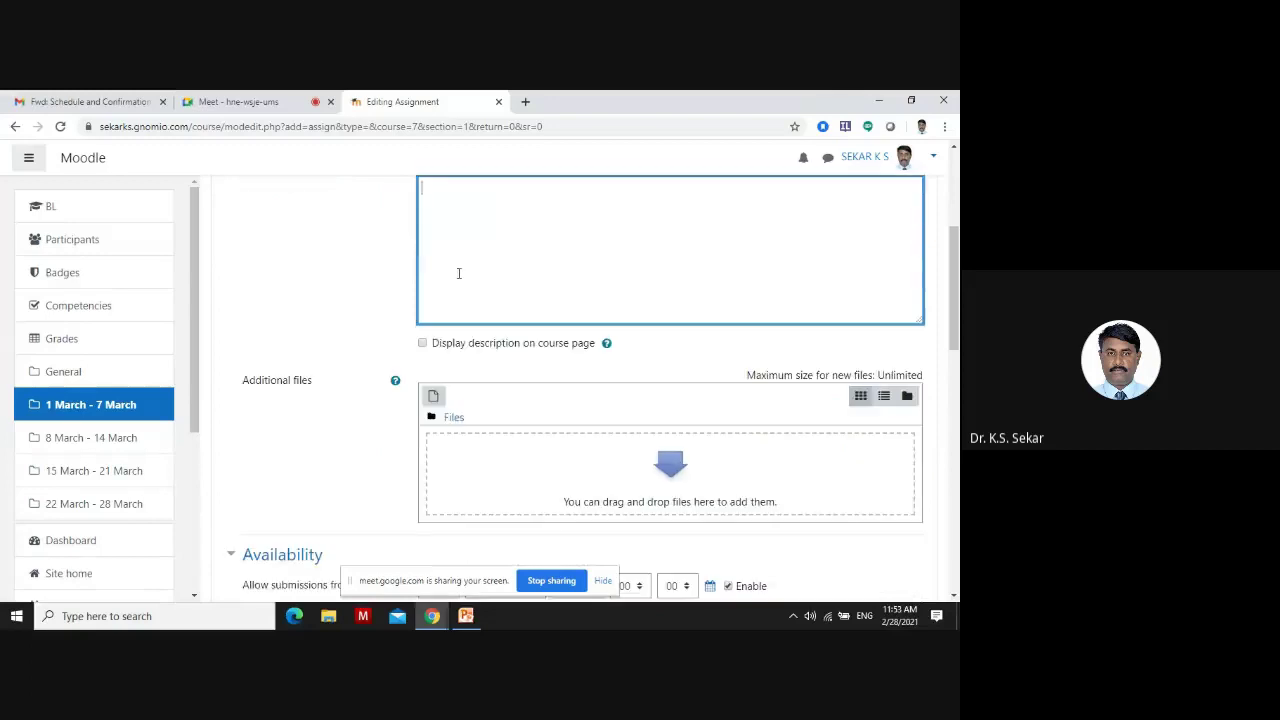
{"action": "scroll", "coordinate": [459, 270], "scroll_direction": "up", "scroll_amount": 2}
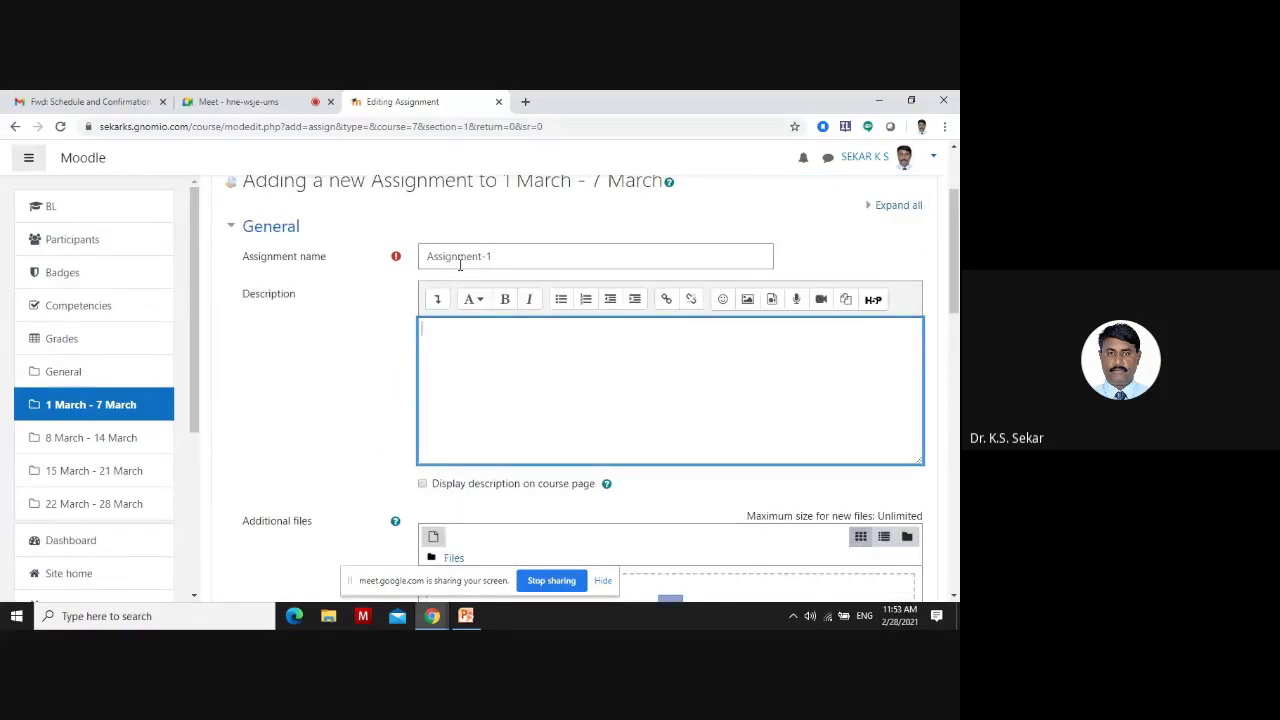
{"action": "type", "text": "reate a MOODLECLOUD"}
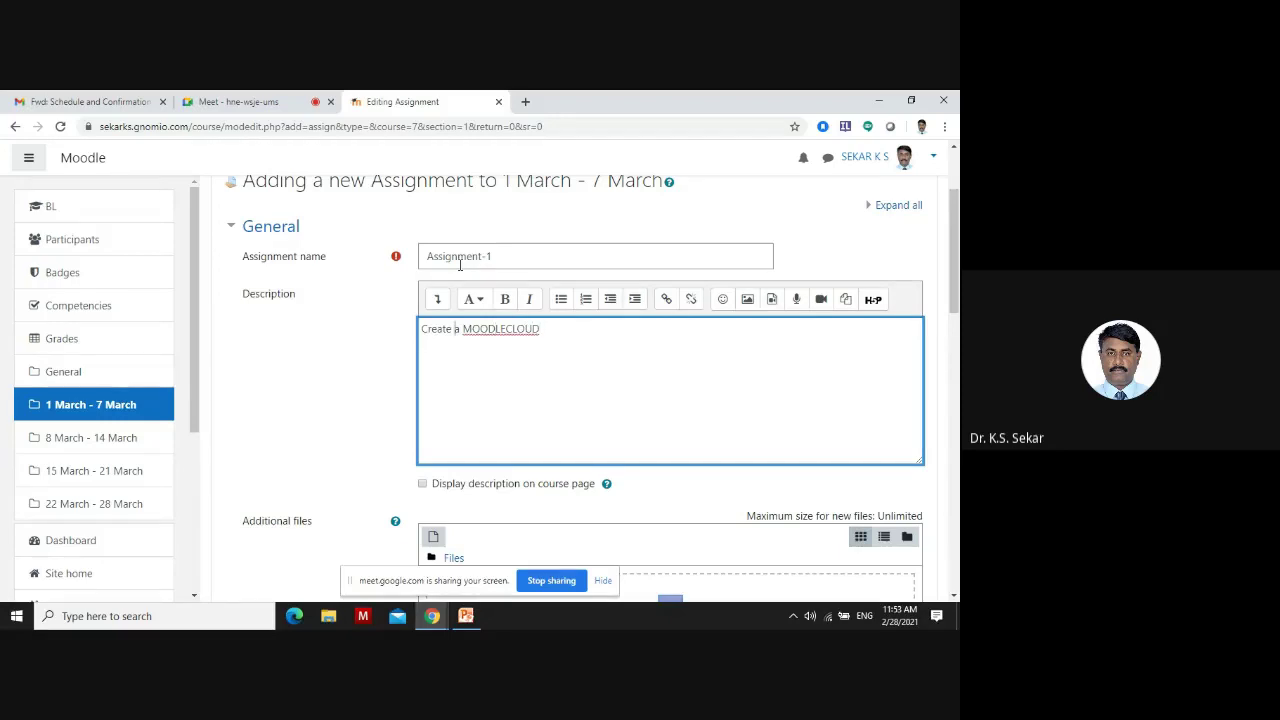
{"action": "key", "text": "ctrl+Left"}
{"action": "type", "text": "Course "}
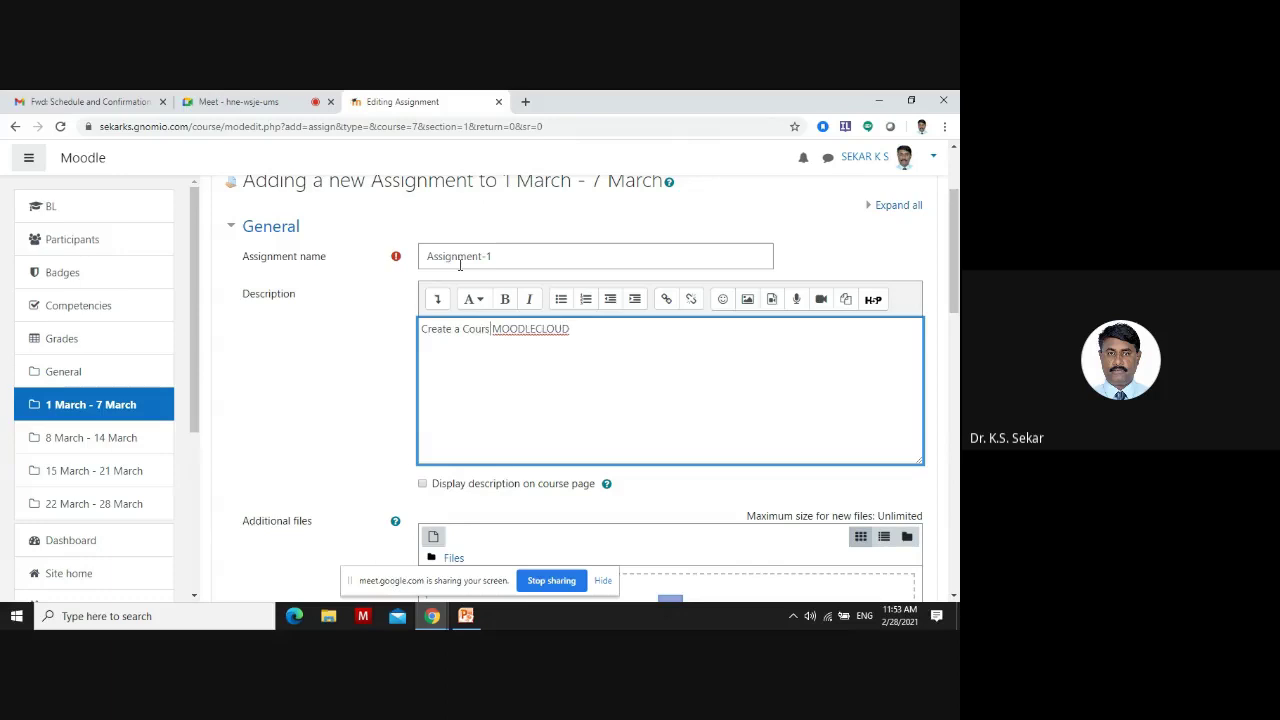
{"action": "type", "text": "using MOODLECLOUD "}
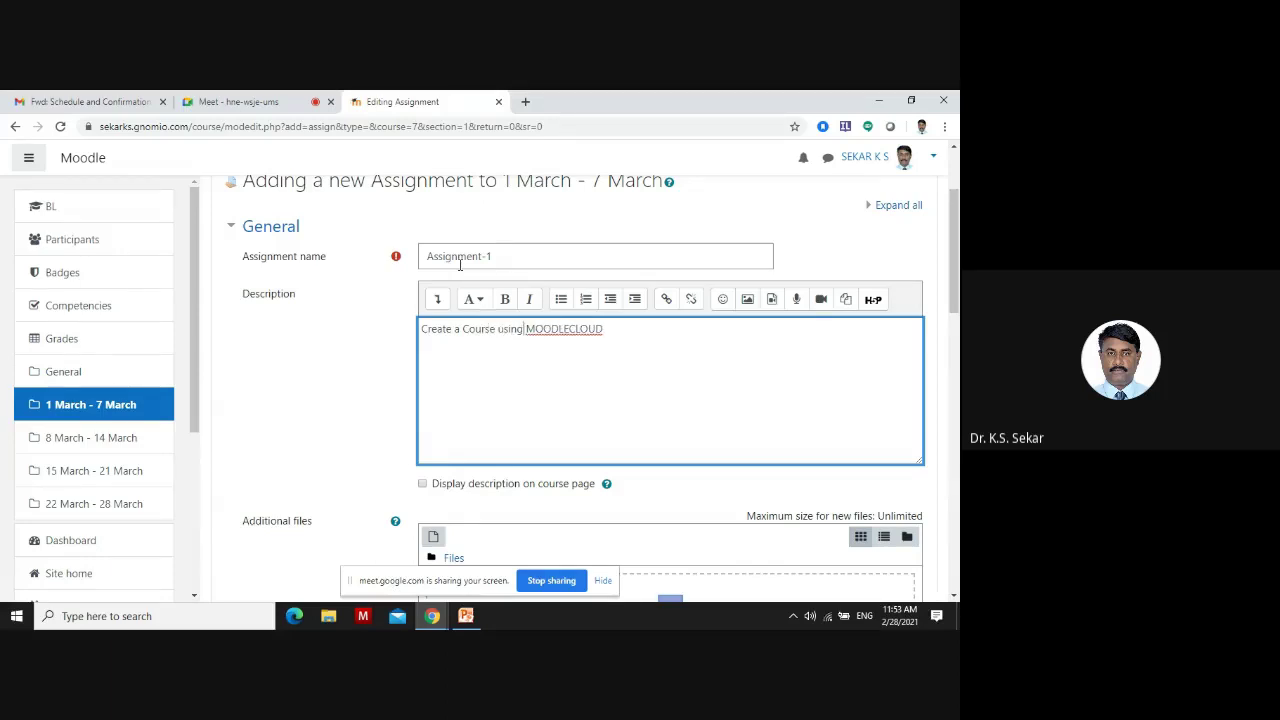
Continue the description with "and upload the word document with snapshots of important pages"
{"action": "type", "text": "and"}
{"action": "key", "text": "BackSpace"}
{"action": "key", "text": "BackSpace"}
{"action": "type", "text": "upload the word do"}
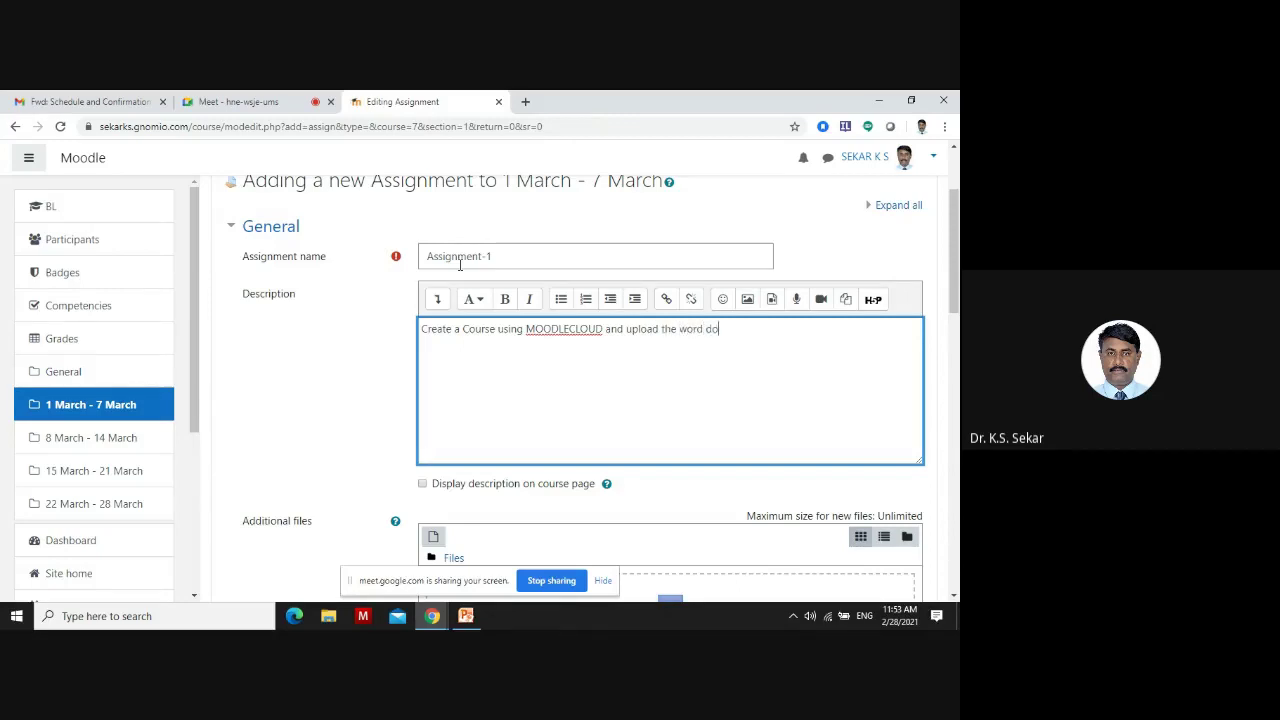
{"action": "type", "text": "cument wit"}
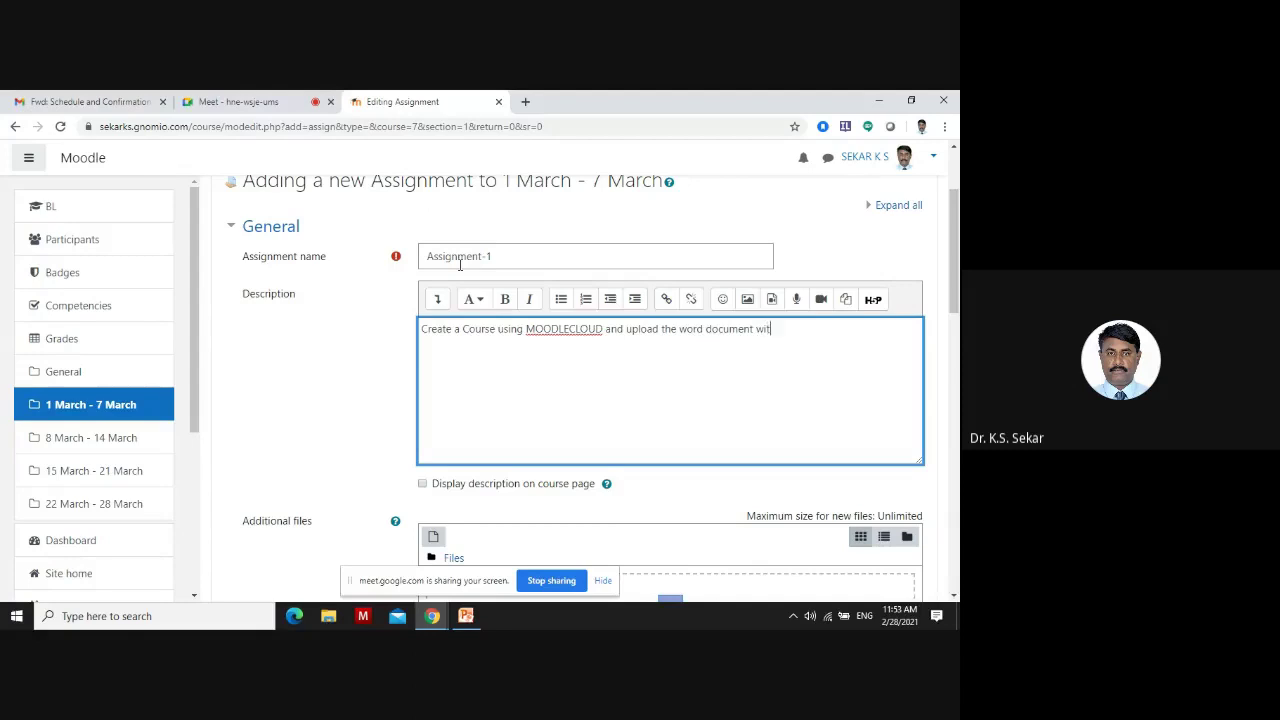
{"action": "type", "text": "h impo"}
{"action": "type", "text": "rtan"}
{"action": "type", "text": "snapsj"}
{"action": "key", "text": "BackSpace"}
{"action": "type", "text": "hots"}
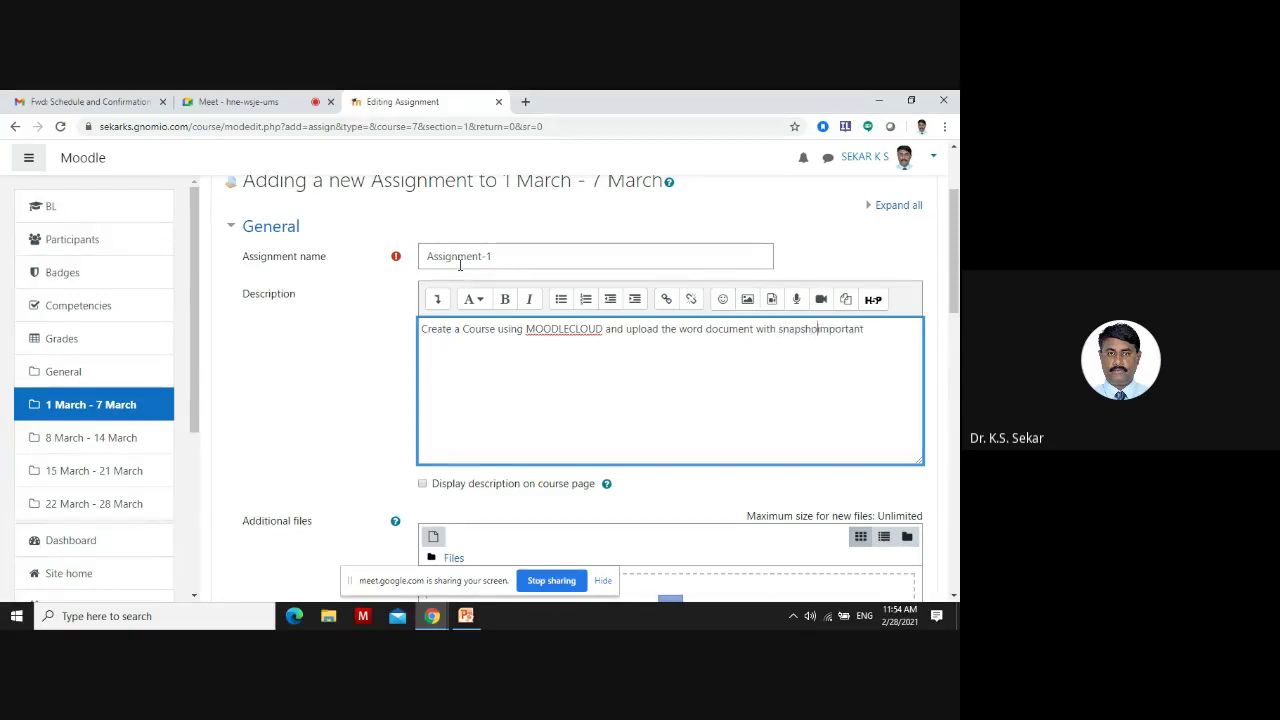
{"action": "type", "text": " of important pages"}
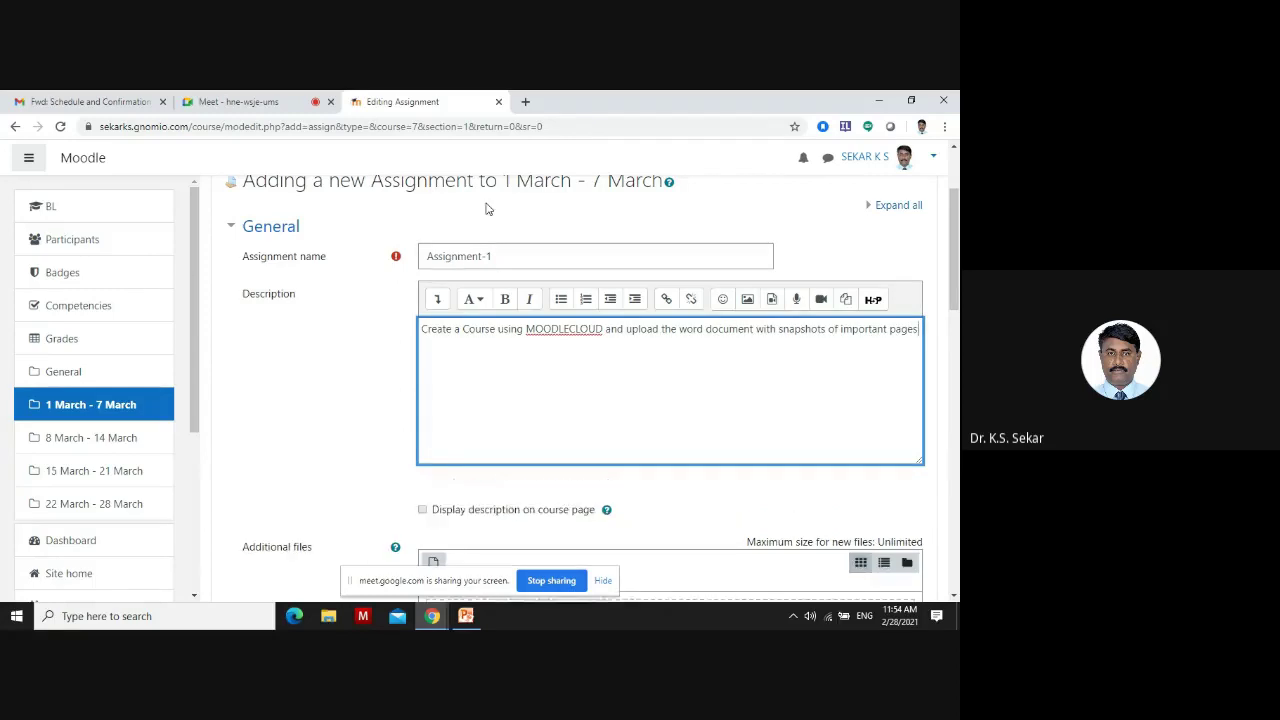
Review the assignment's Additional files, Availability dates and Submission types settings
{"action": "scroll", "coordinate": [486, 300], "scroll_direction": "down", "scroll_amount": 5}
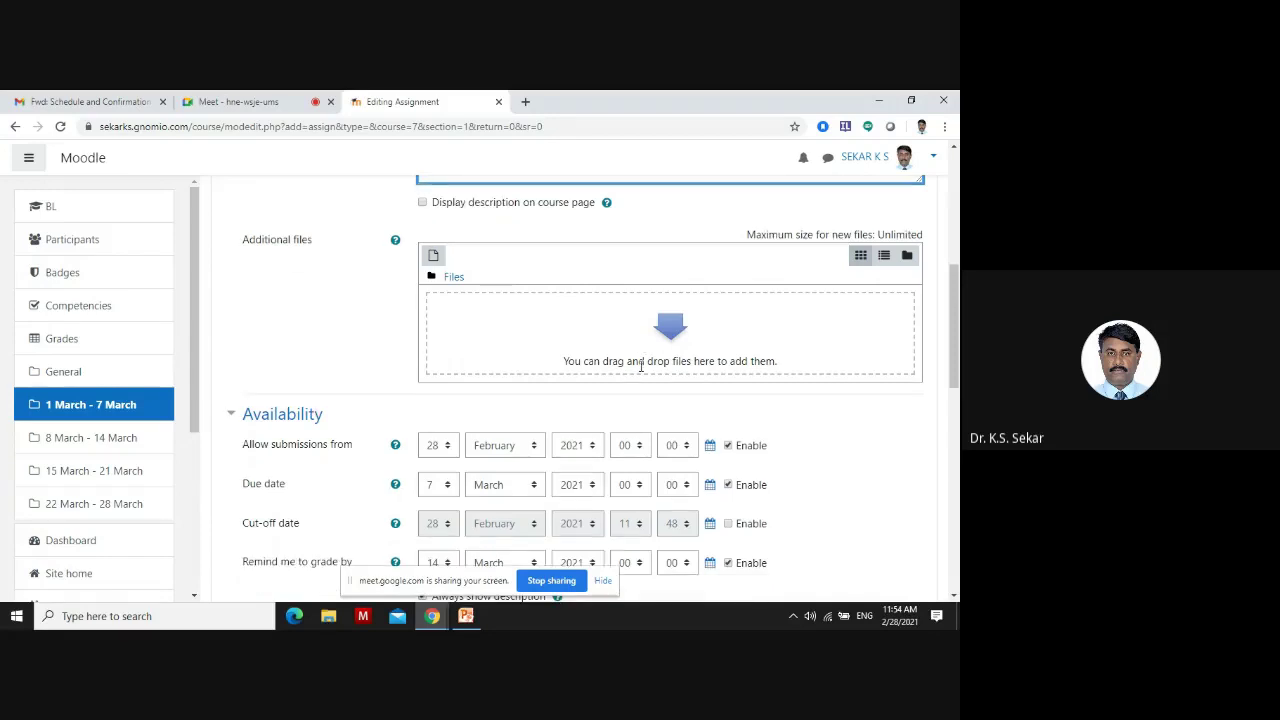
{"action": "scroll", "coordinate": [641, 365], "scroll_direction": "down", "scroll_amount": 1}
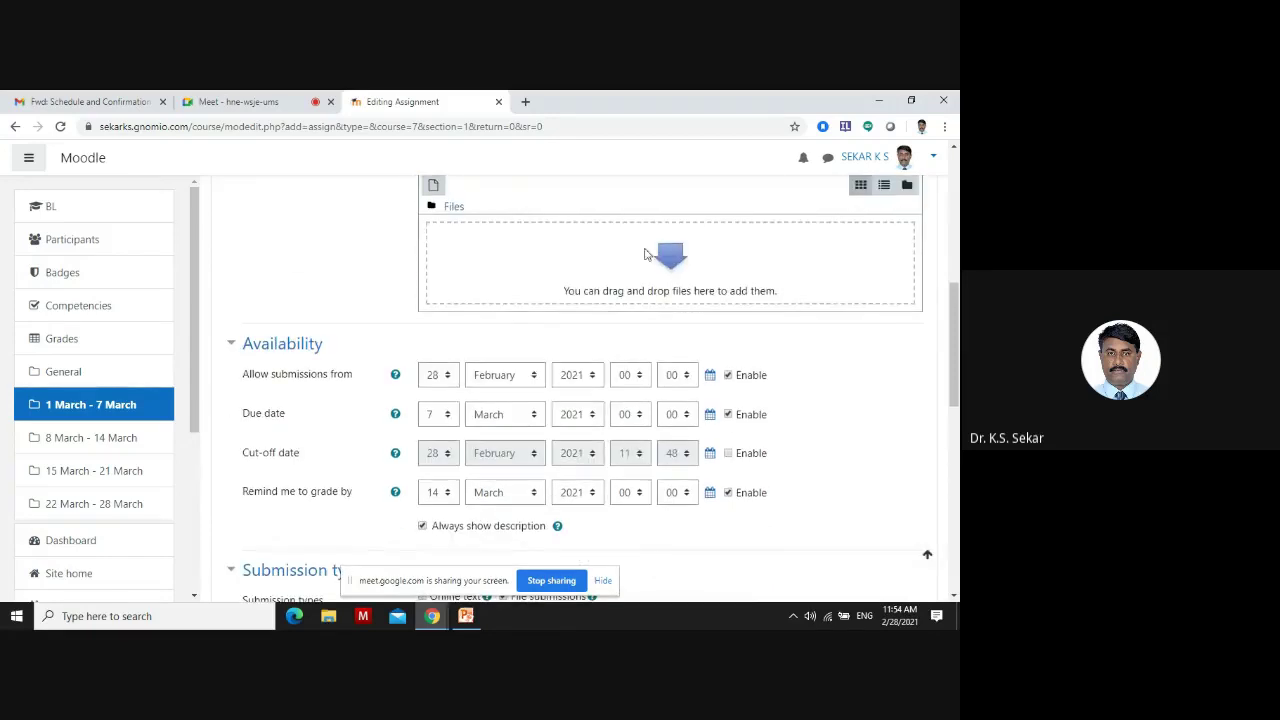
{"action": "scroll", "coordinate": [672, 265], "scroll_direction": "up", "scroll_amount": 2}
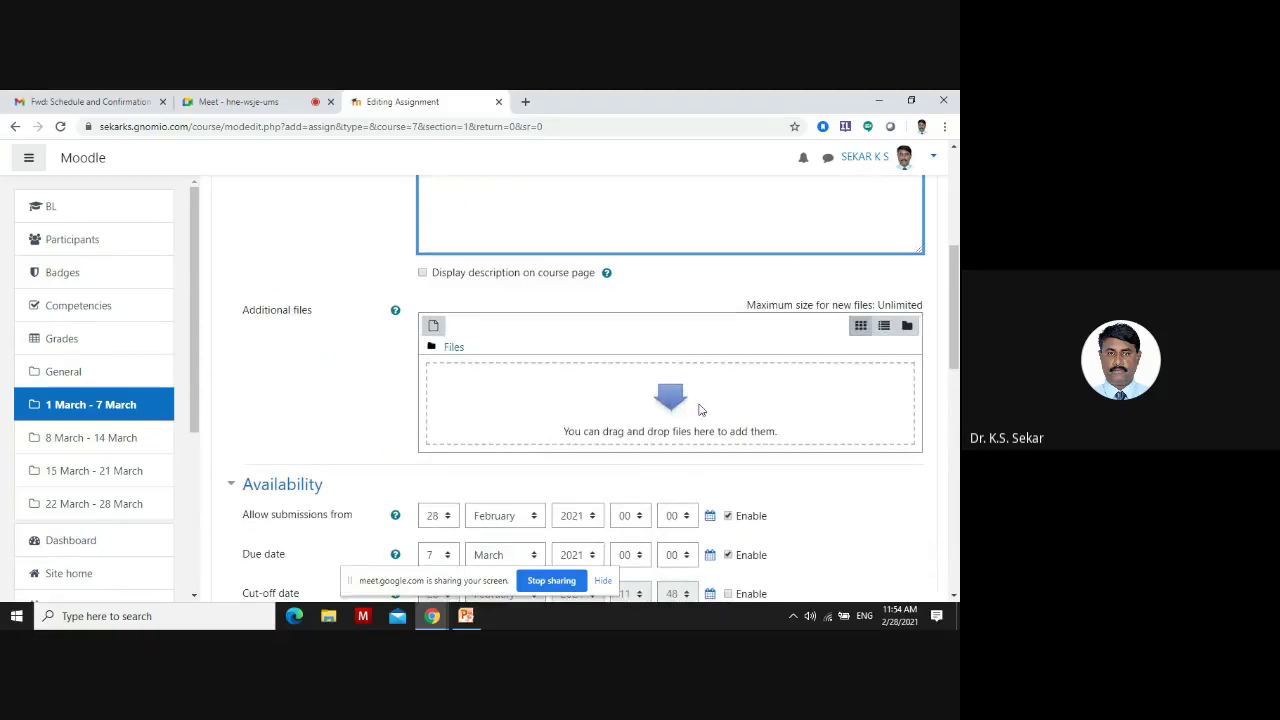
{"action": "scroll", "coordinate": [700, 409], "scroll_direction": "down", "scroll_amount": 2}
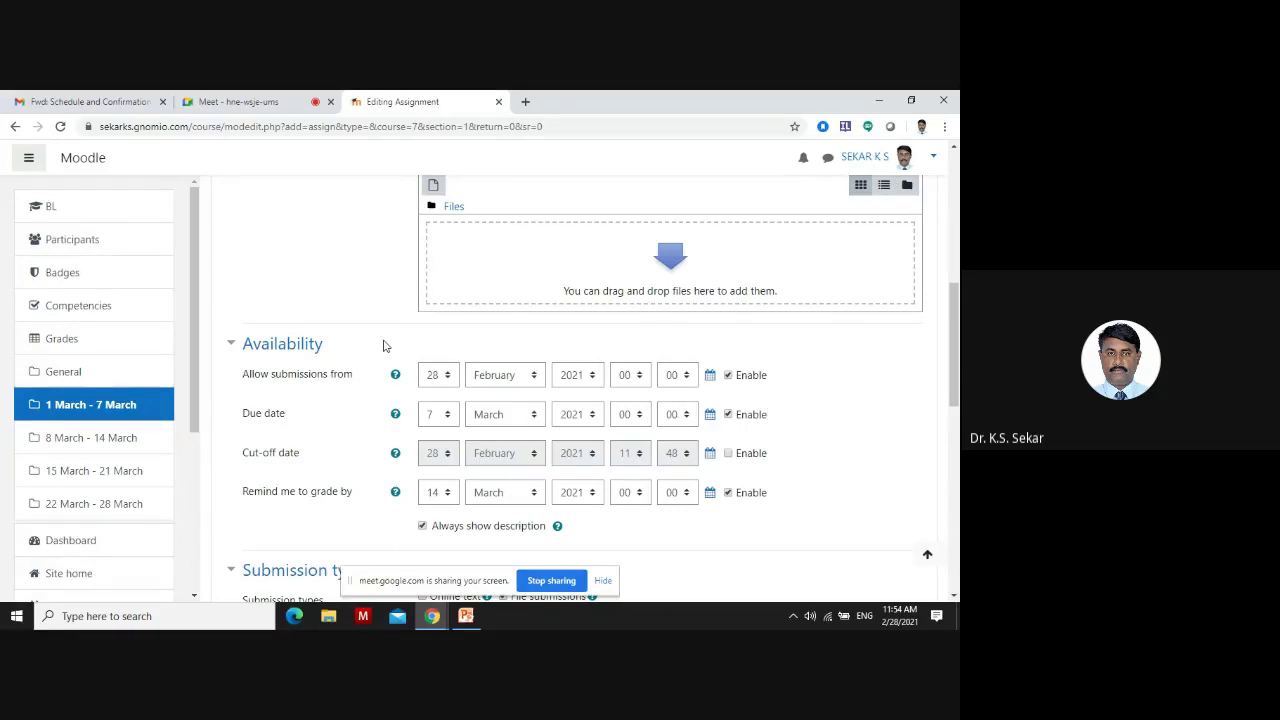
{"action": "scroll", "coordinate": [576, 409], "scroll_direction": "down", "scroll_amount": 3}
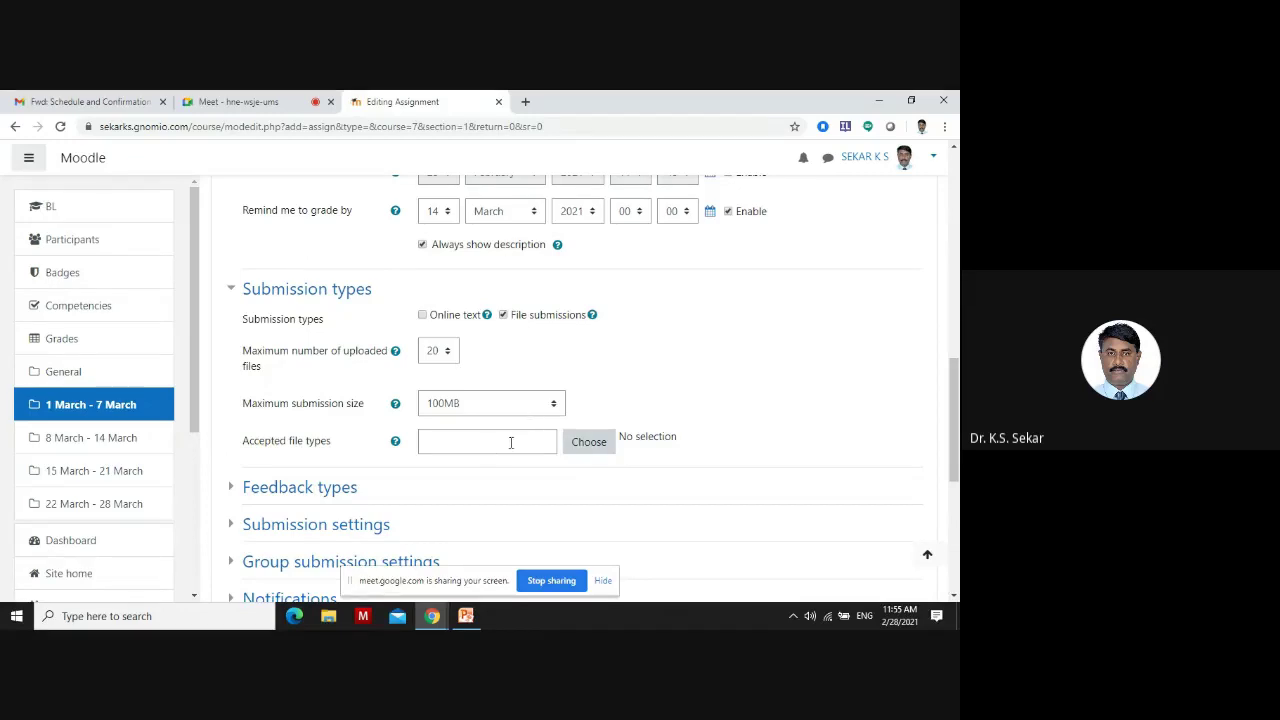
Examine the full list of accepted file types available for the assignment's submissions
{"action": "left_click", "coordinate": [589, 444]}
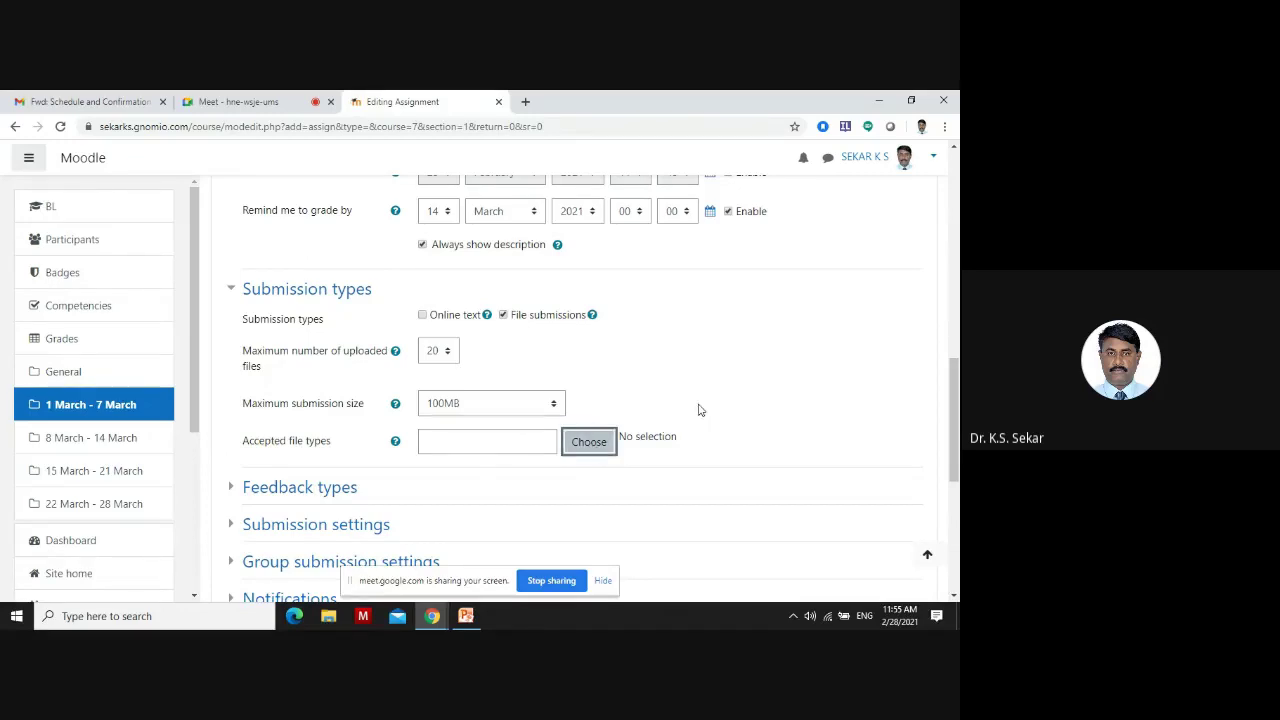
{"action": "scroll", "coordinate": [357, 320], "scroll_direction": "down", "scroll_amount": 2}
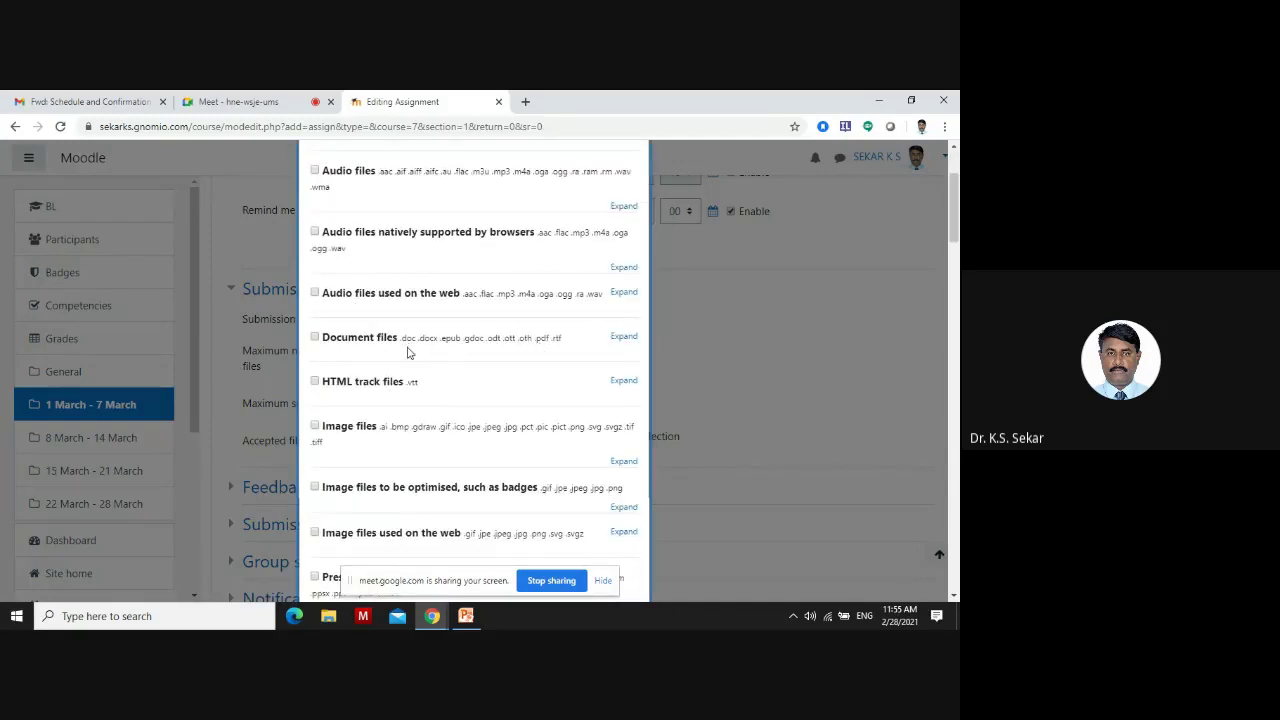
{"action": "scroll", "coordinate": [380, 355], "scroll_direction": "down", "scroll_amount": 2}
{"action": "scroll", "coordinate": [379, 357], "scroll_direction": "down", "scroll_amount": 1}
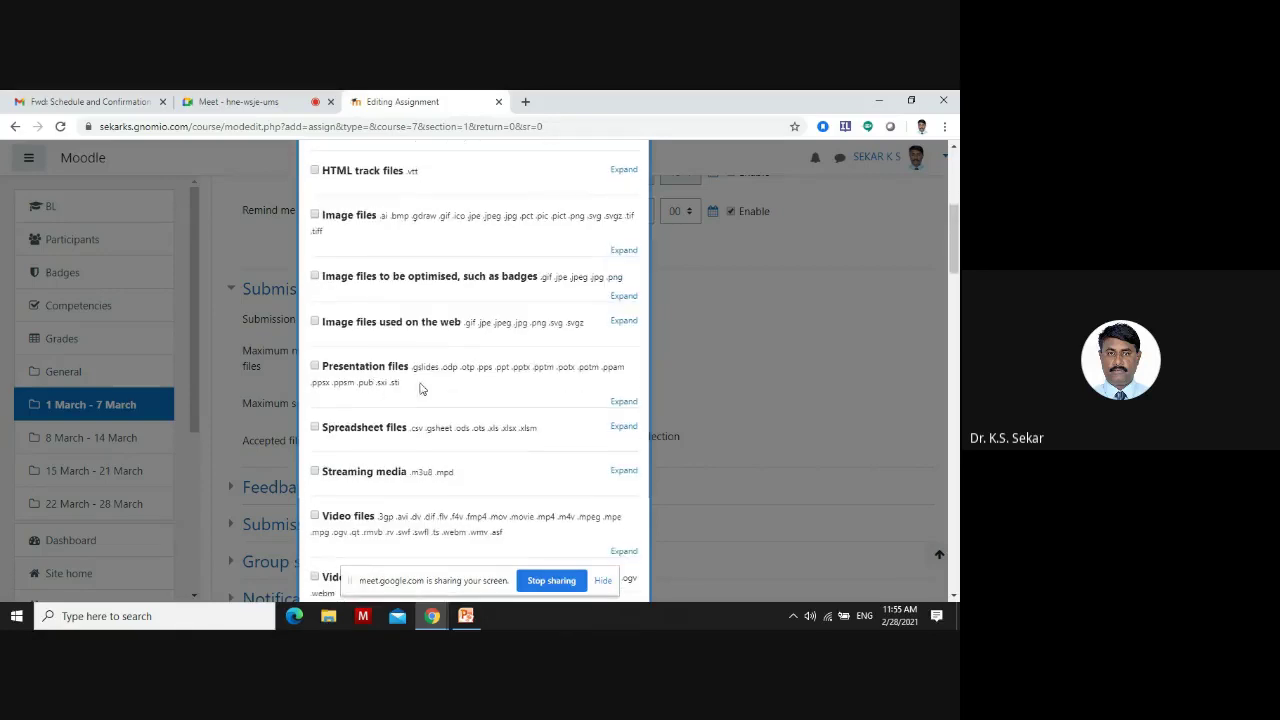
{"action": "scroll", "coordinate": [495, 378], "scroll_direction": "down", "scroll_amount": 1}
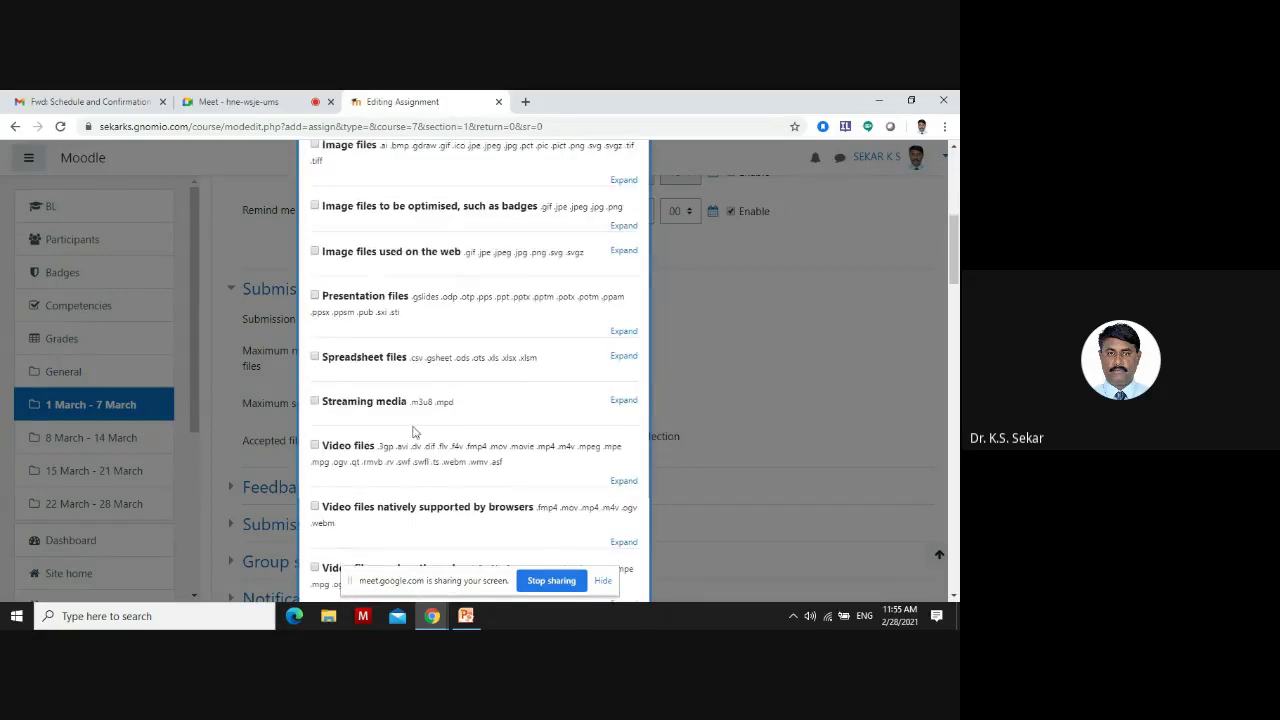
{"action": "scroll", "coordinate": [414, 428], "scroll_direction": "down", "scroll_amount": 1}
{"action": "scroll", "coordinate": [427, 400], "scroll_direction": "down", "scroll_amount": 2}
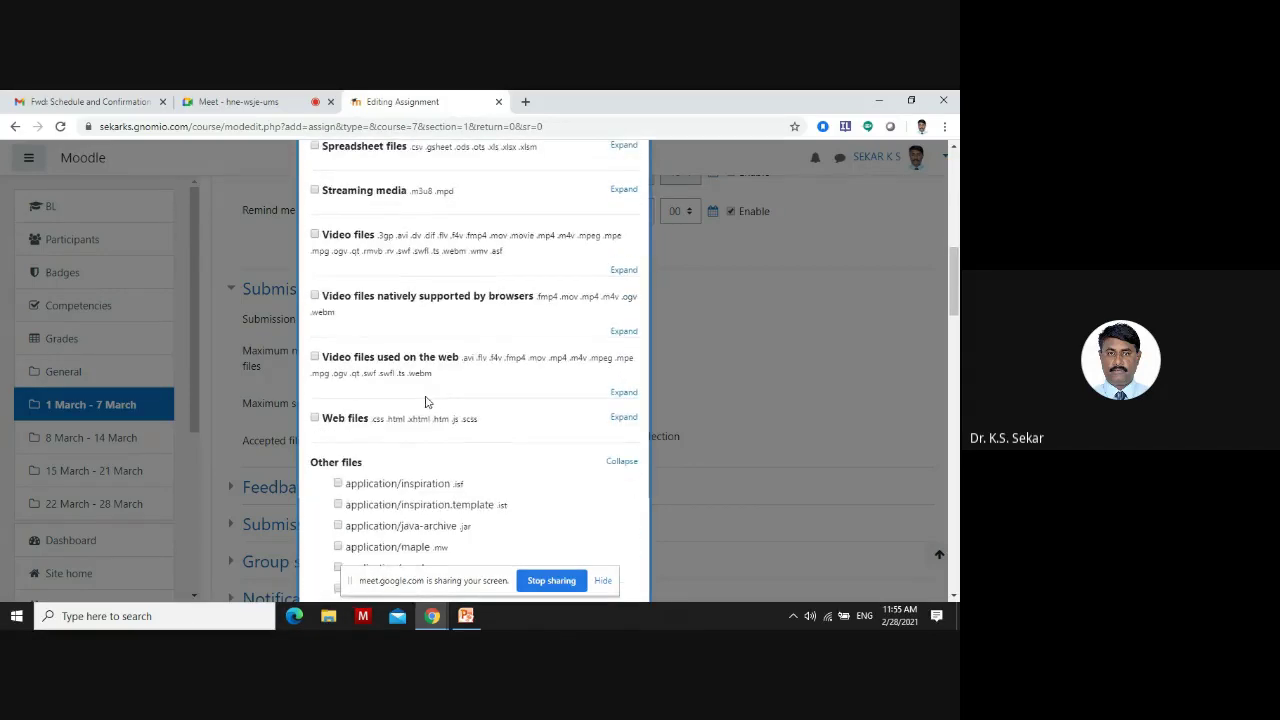
{"action": "scroll", "coordinate": [406, 320], "scroll_direction": "down", "scroll_amount": 6}
{"action": "scroll", "coordinate": [404, 335], "scroll_direction": "down", "scroll_amount": 15}
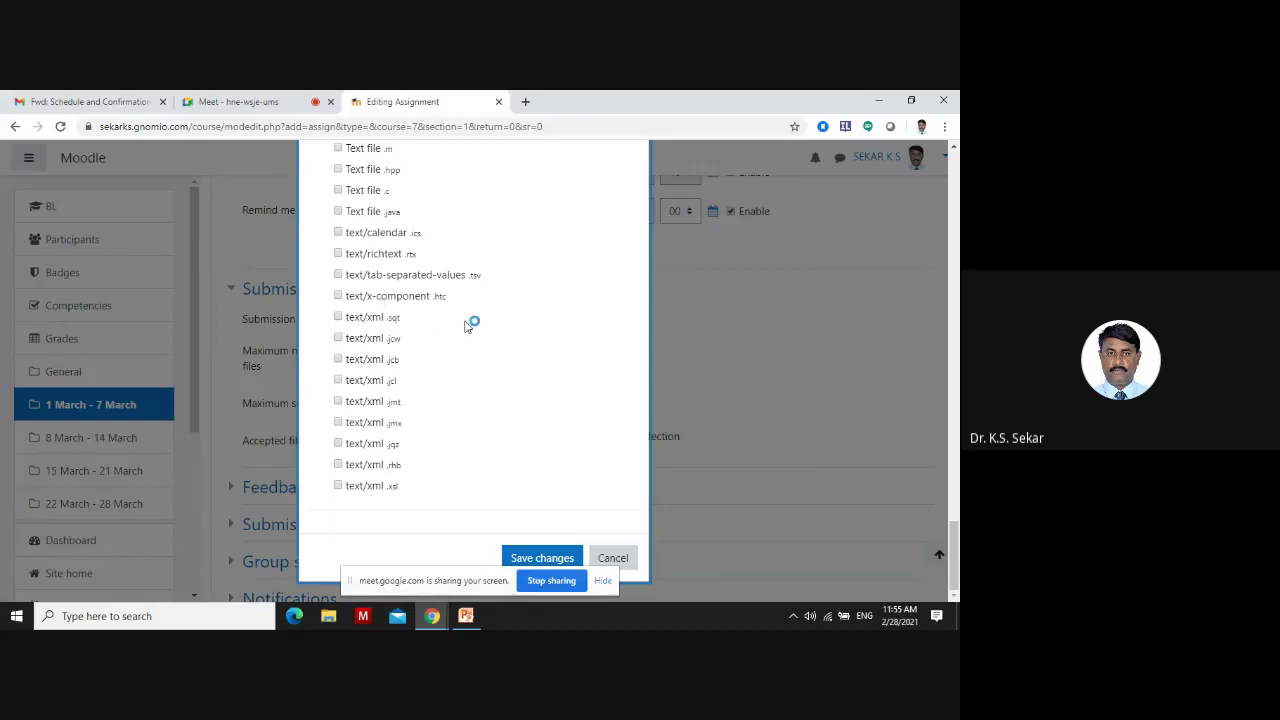
{"action": "scroll", "coordinate": [465, 325], "scroll_direction": "up", "scroll_amount": 15}
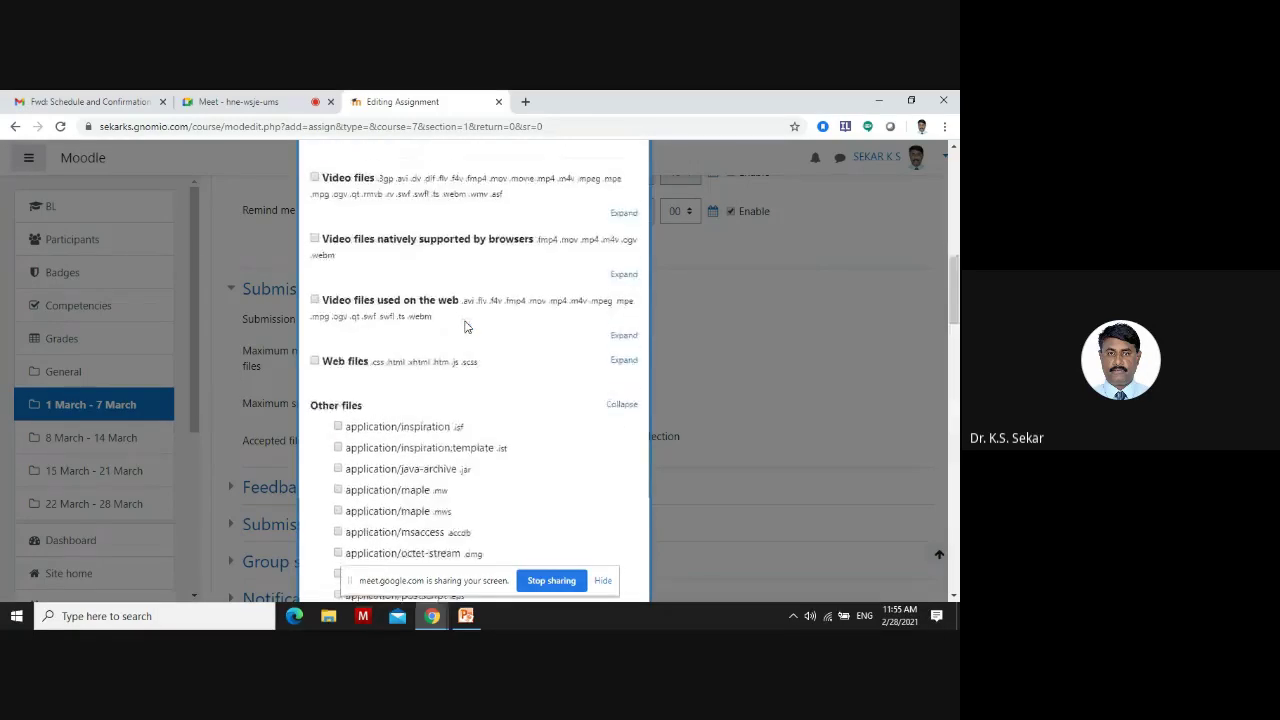
{"action": "scroll", "coordinate": [465, 325], "scroll_direction": "up", "scroll_amount": 10}
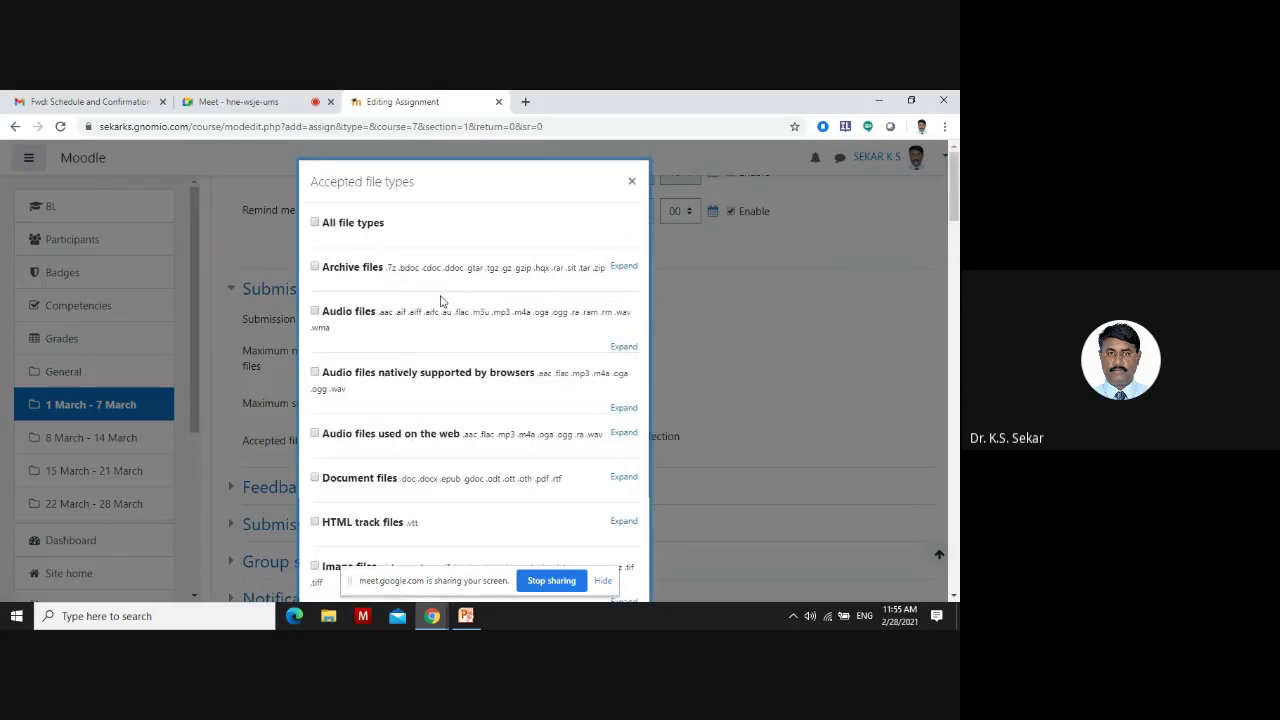
Accept Document files and Presentation files as the assignment's submission file types and save the selection
{"action": "scroll", "coordinate": [450, 380], "scroll_direction": "down", "scroll_amount": 2}
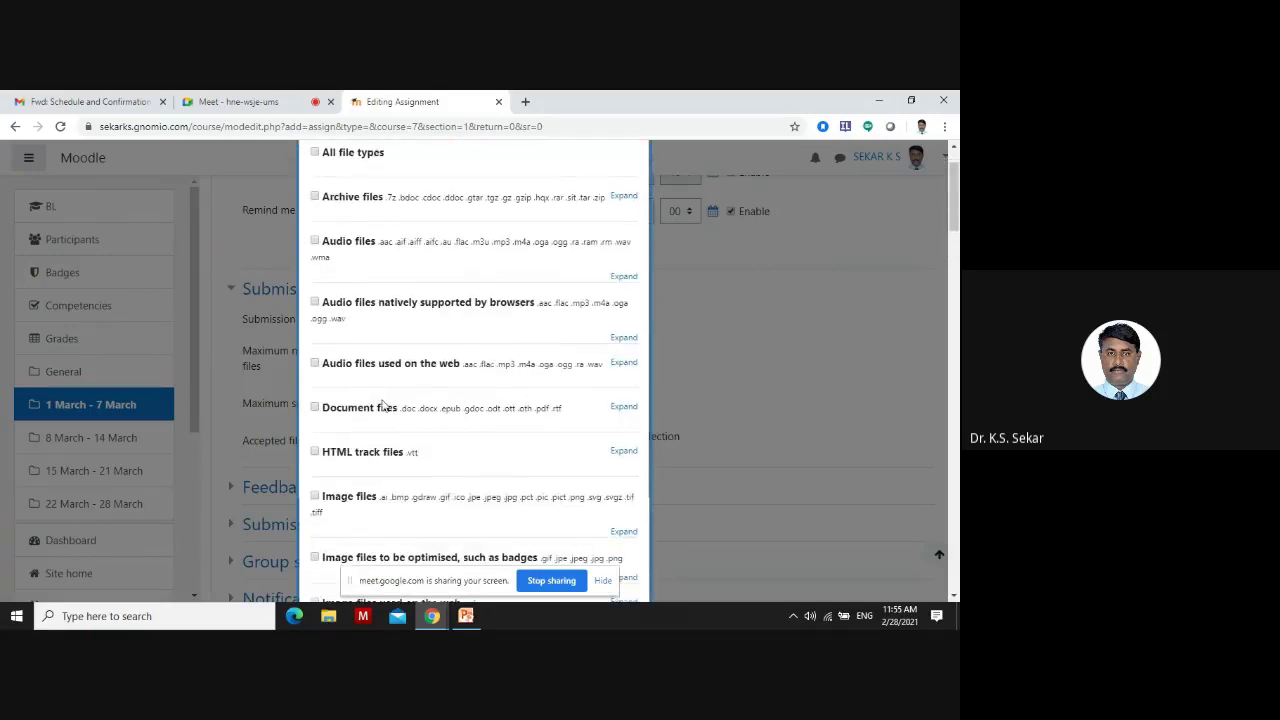
{"action": "left_click", "coordinate": [318, 408]}
{"action": "scroll", "coordinate": [449, 391], "scroll_direction": "down", "scroll_amount": 5}
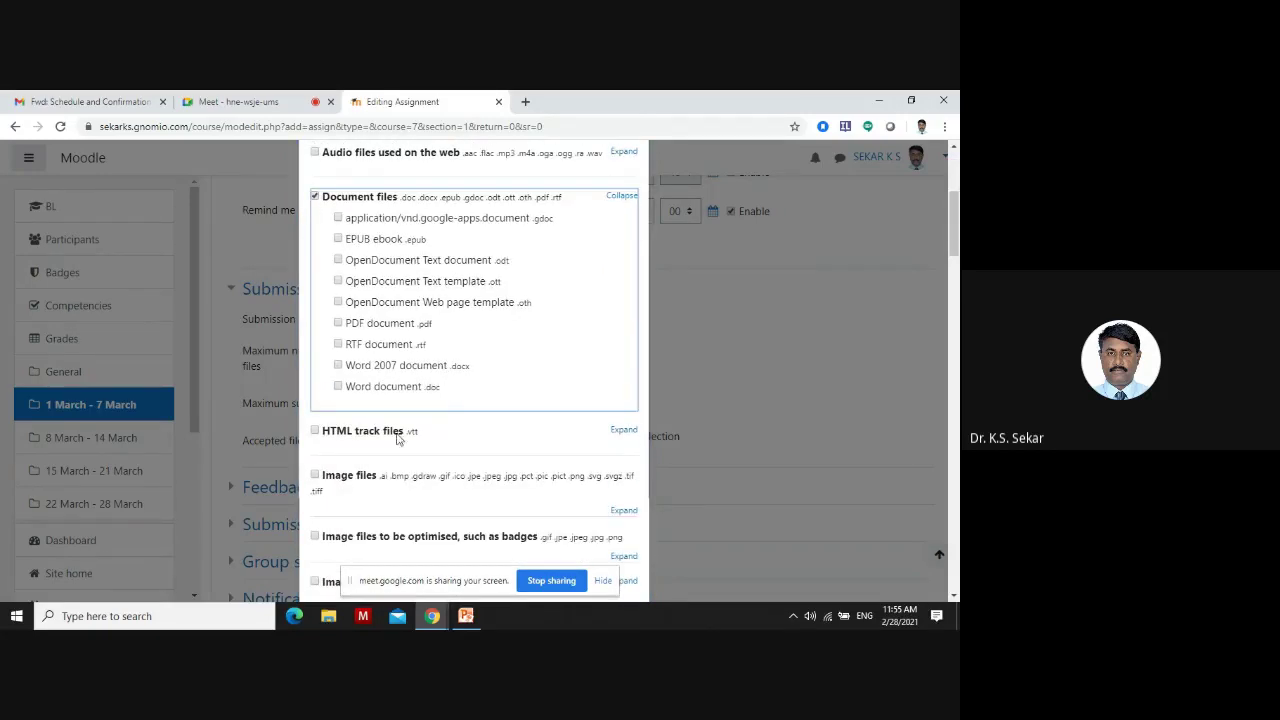
{"action": "scroll", "coordinate": [398, 440], "scroll_direction": "down", "scroll_amount": 5}
{"action": "left_click", "coordinate": [315, 416]}
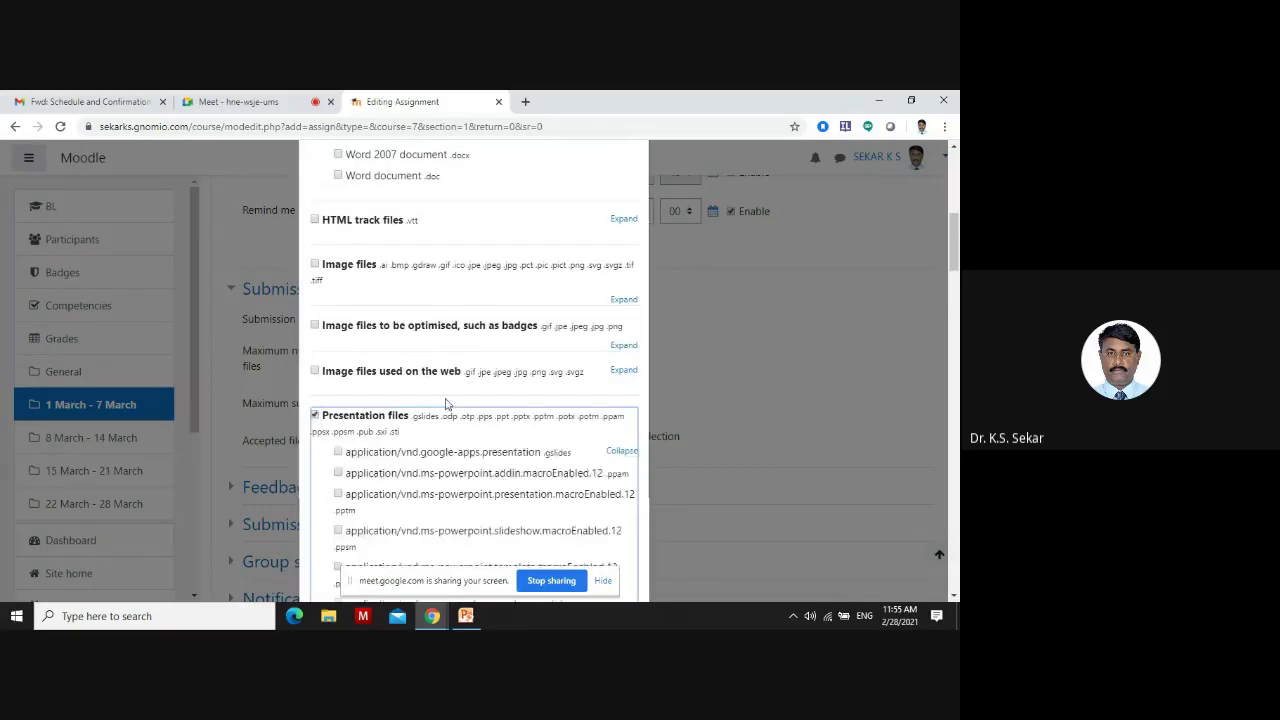
{"action": "scroll", "coordinate": [447, 403], "scroll_direction": "down", "scroll_amount": 20}
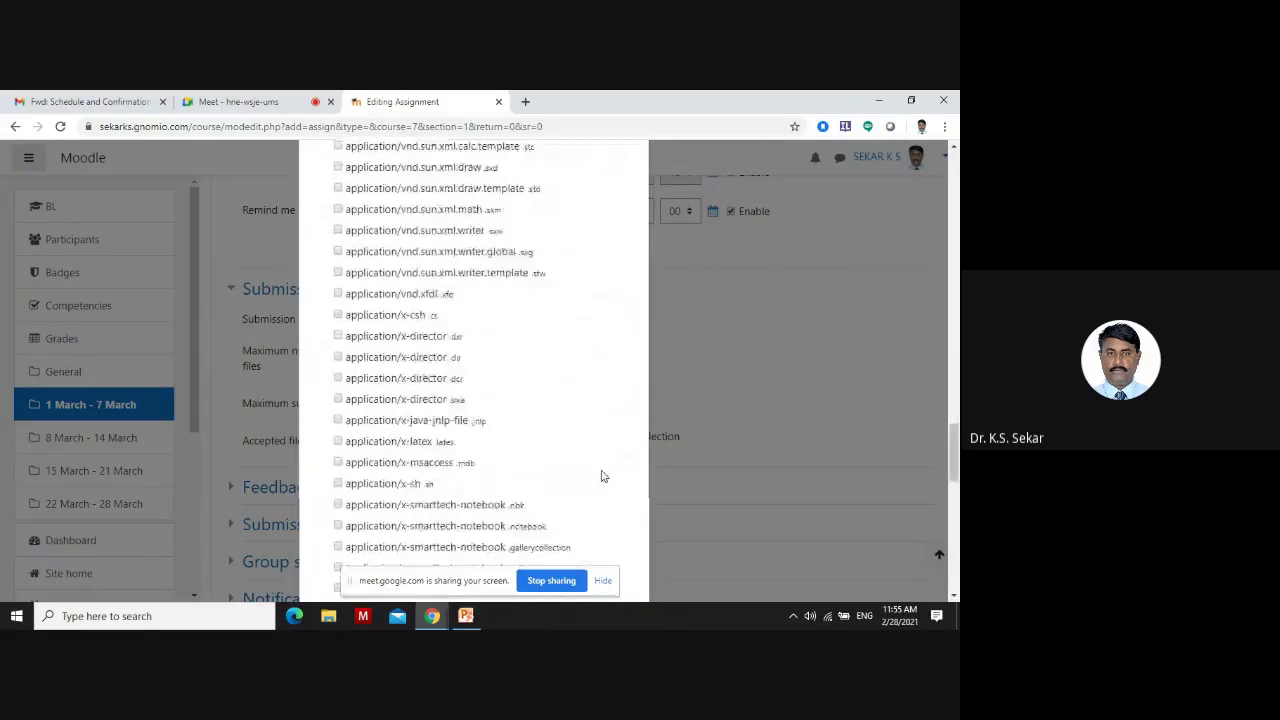
{"action": "scroll", "coordinate": [601, 476], "scroll_direction": "down", "scroll_amount": 10}
{"action": "left_click", "coordinate": [562, 557]}
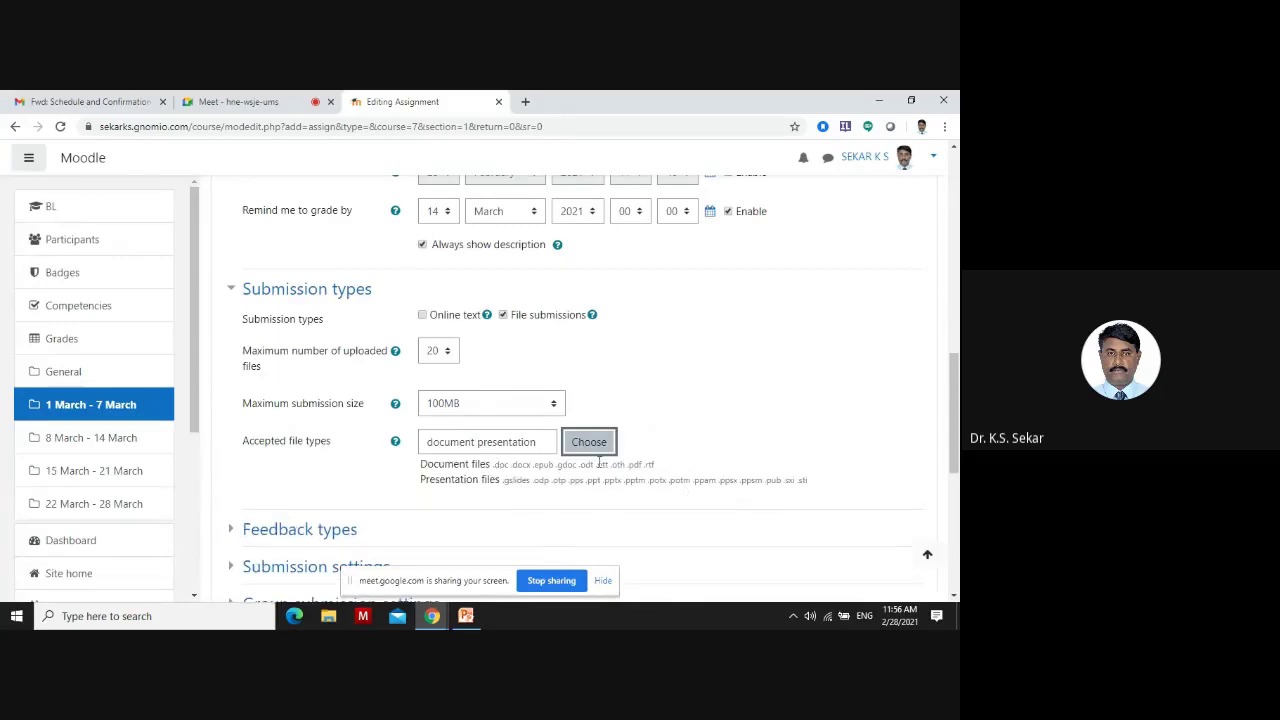
{"action": "scroll", "coordinate": [590, 465], "scroll_direction": "down", "scroll_amount": 2}
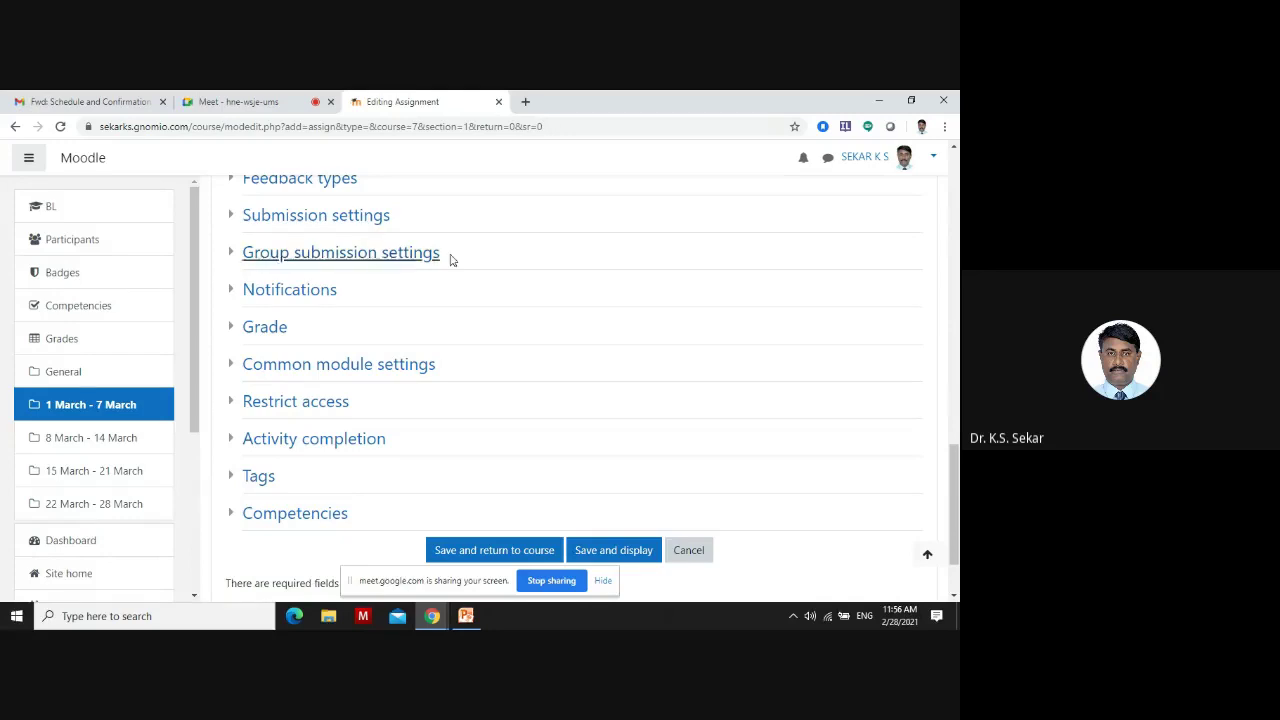
Save and display Assignment-1, and review its description and grading summary
{"action": "left_click", "coordinate": [615, 555]}
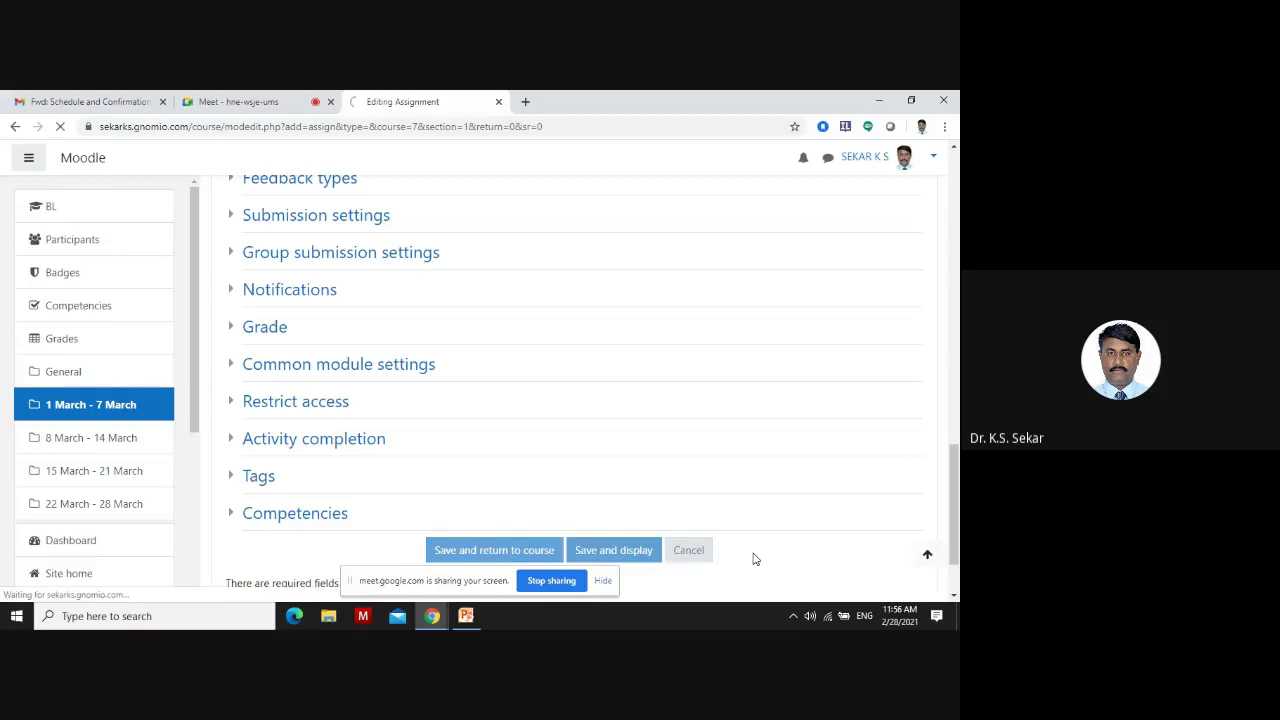
{"action": "scroll", "coordinate": [687, 537], "scroll_direction": "down", "scroll_amount": 3}
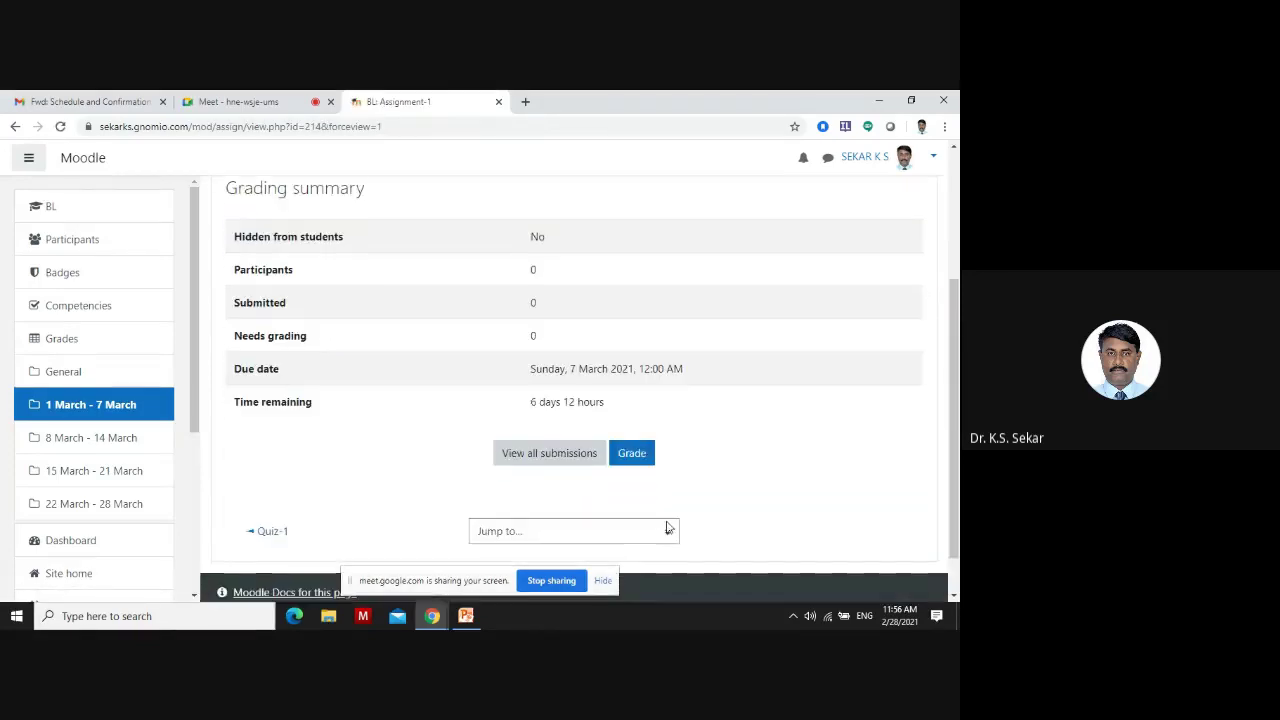
{"action": "scroll", "coordinate": [640, 486], "scroll_direction": "up", "scroll_amount": 2}
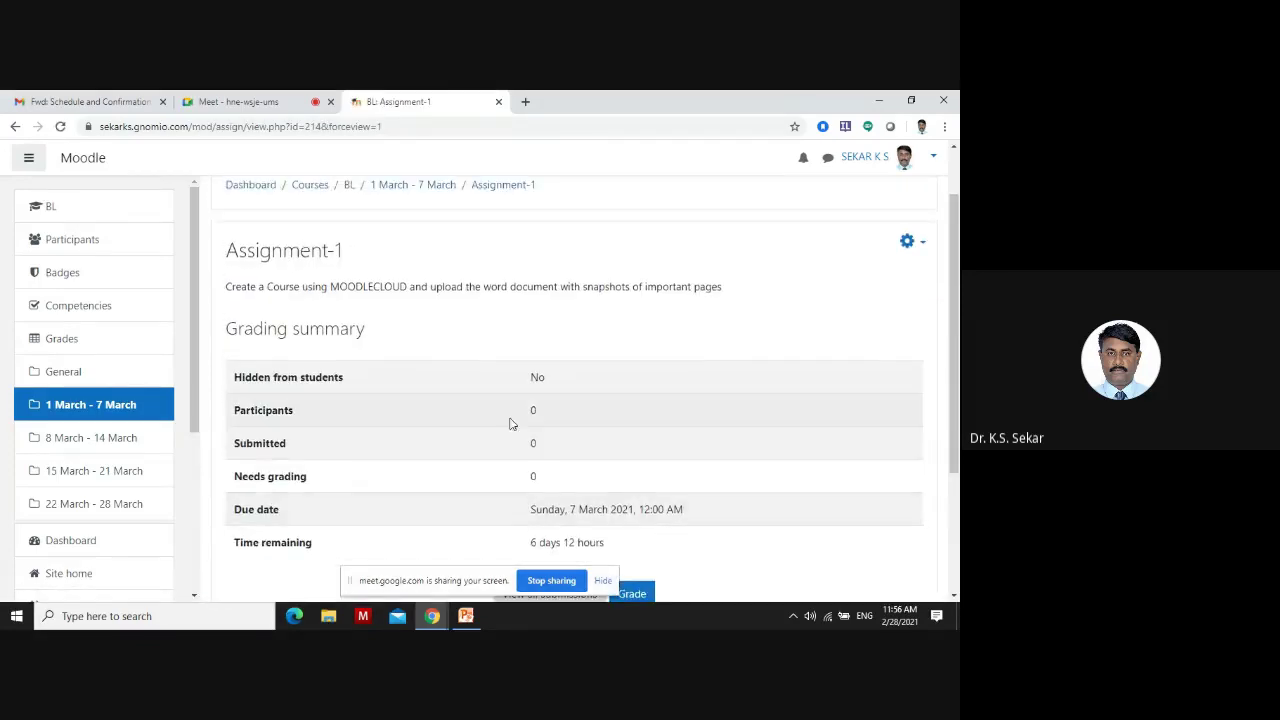
{"action": "scroll", "coordinate": [659, 373], "scroll_direction": "down", "scroll_amount": 1}
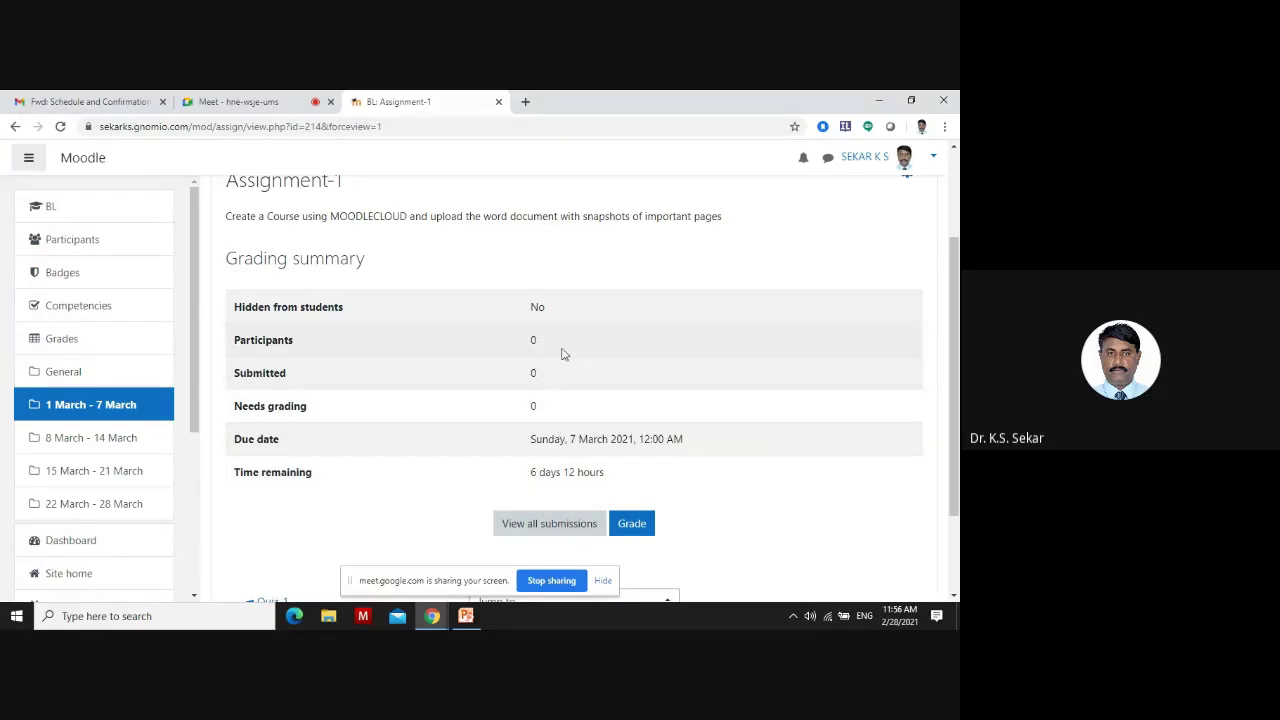
{"action": "scroll", "coordinate": [567, 357], "scroll_direction": "up", "scroll_amount": 3}
Go to the site home and open the course One Week Free Online FDP on "ICT Tools for Effective Teaching and Learning"
{"action": "scroll", "coordinate": [86, 471], "scroll_direction": "down", "scroll_amount": 5}
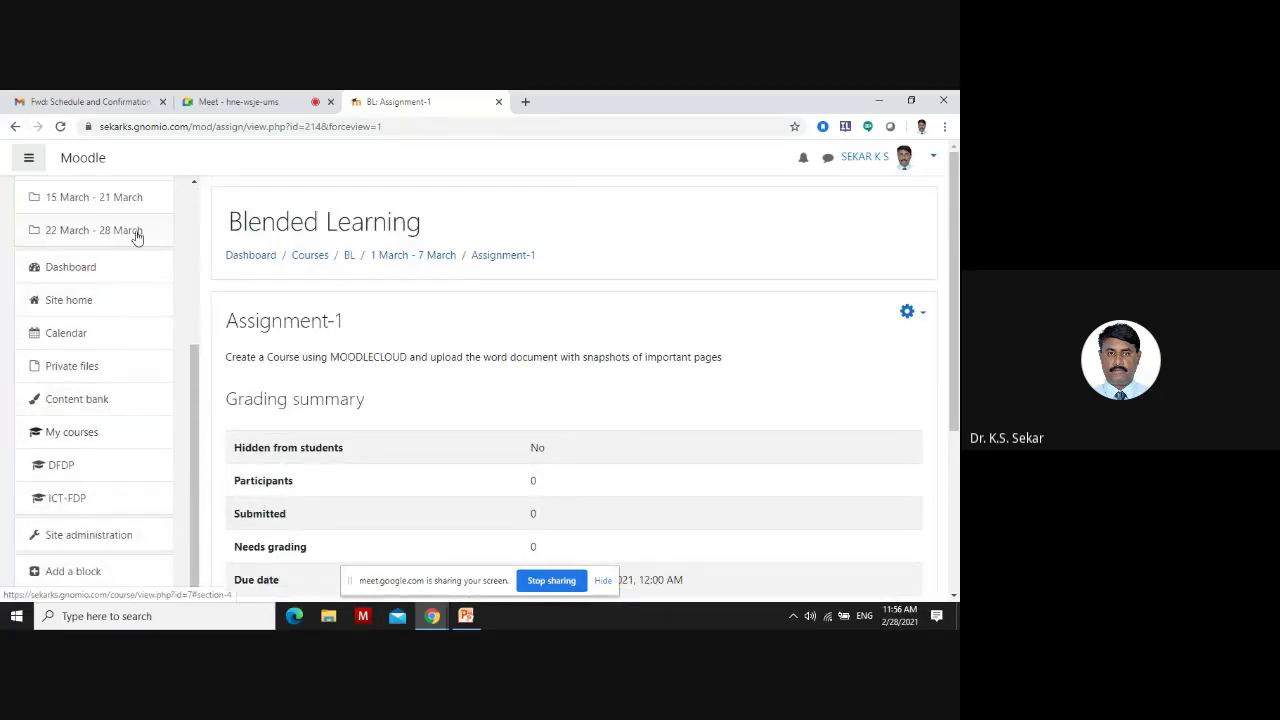
{"action": "left_click", "coordinate": [88, 307]}
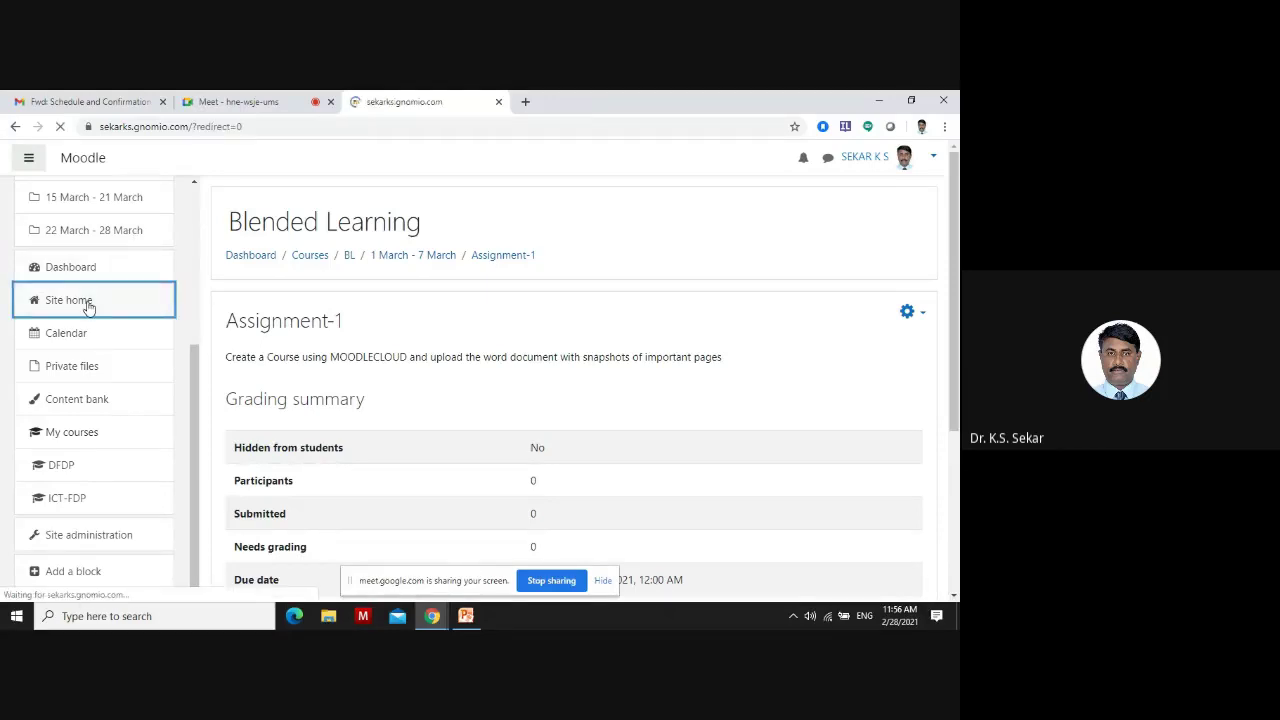
{"action": "scroll", "coordinate": [331, 363], "scroll_direction": "down", "scroll_amount": 5}
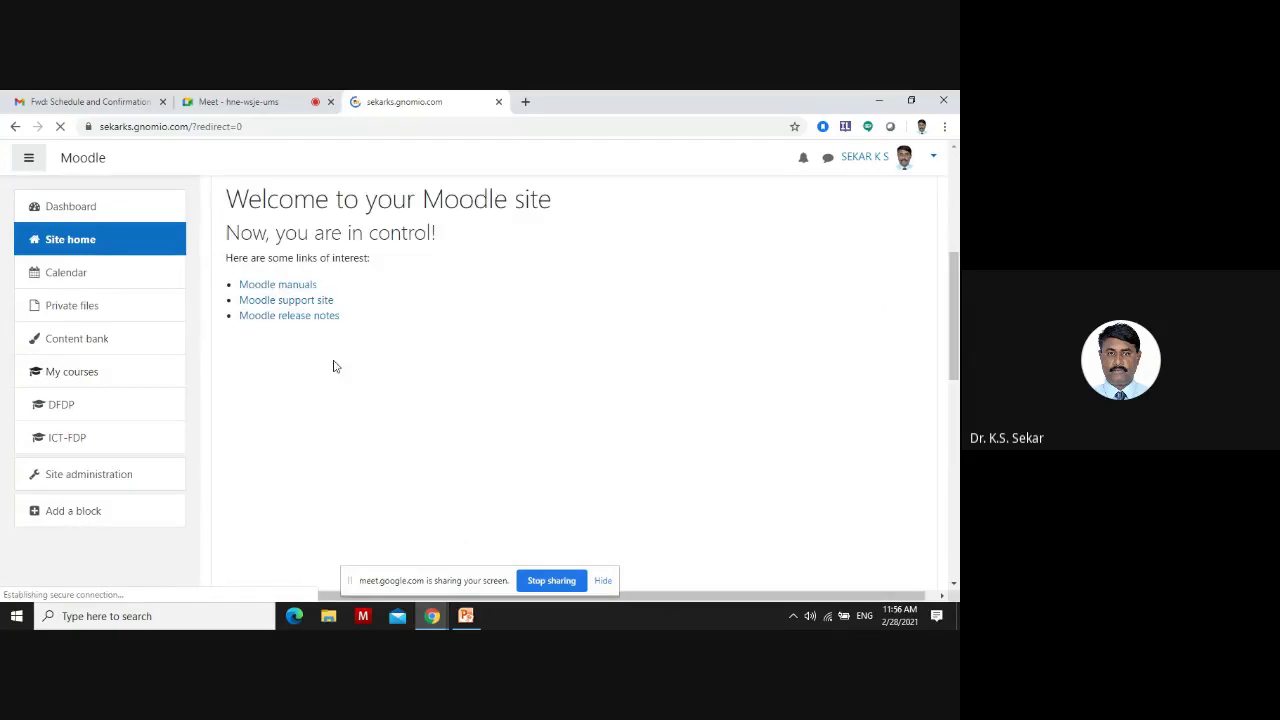
{"action": "scroll", "coordinate": [334, 368], "scroll_direction": "down", "scroll_amount": 4}
{"action": "left_click", "coordinate": [434, 312]}
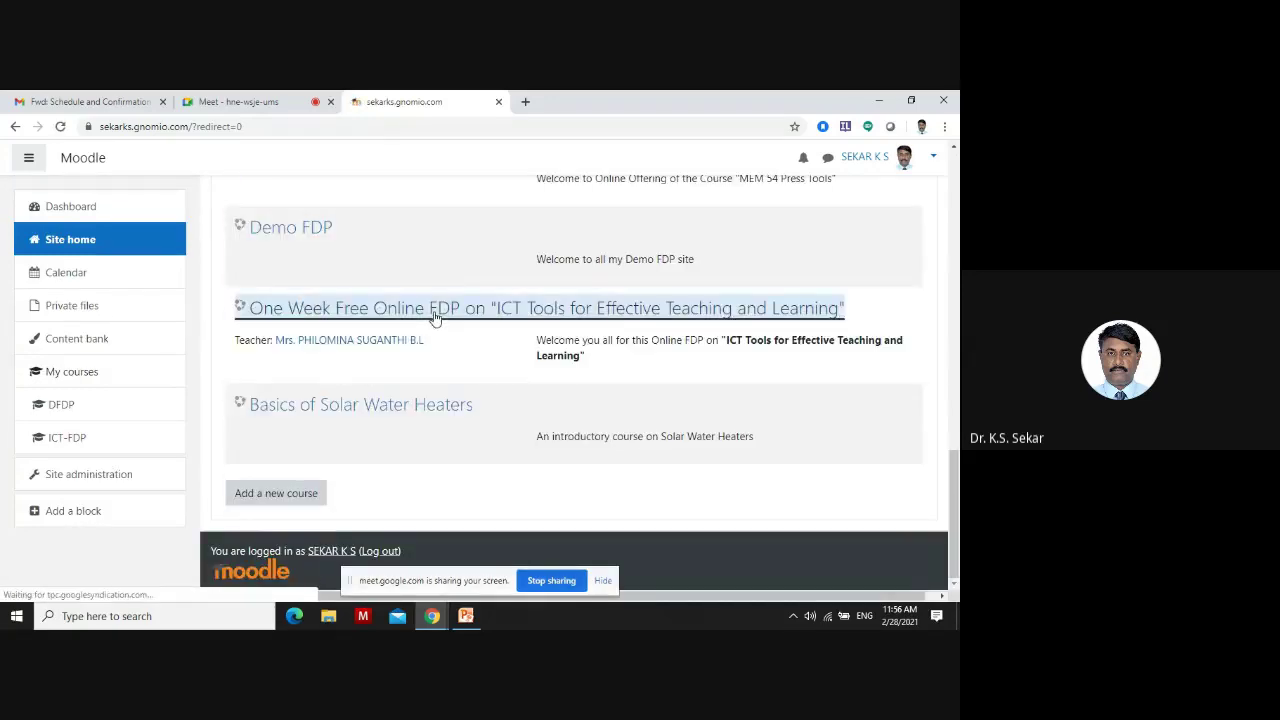
{"action": "scroll", "coordinate": [237, 400], "scroll_direction": "down", "scroll_amount": 3}
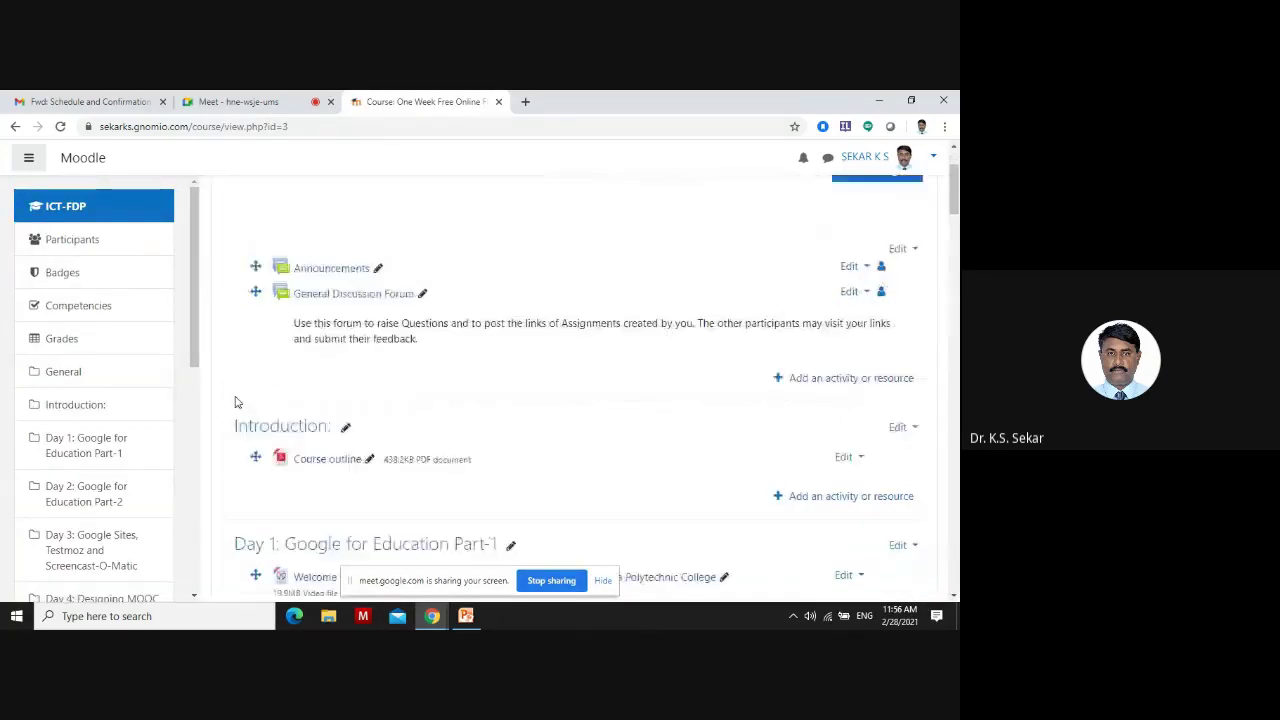
{"action": "scroll", "coordinate": [480, 420], "scroll_direction": "up", "scroll_amount": 2}
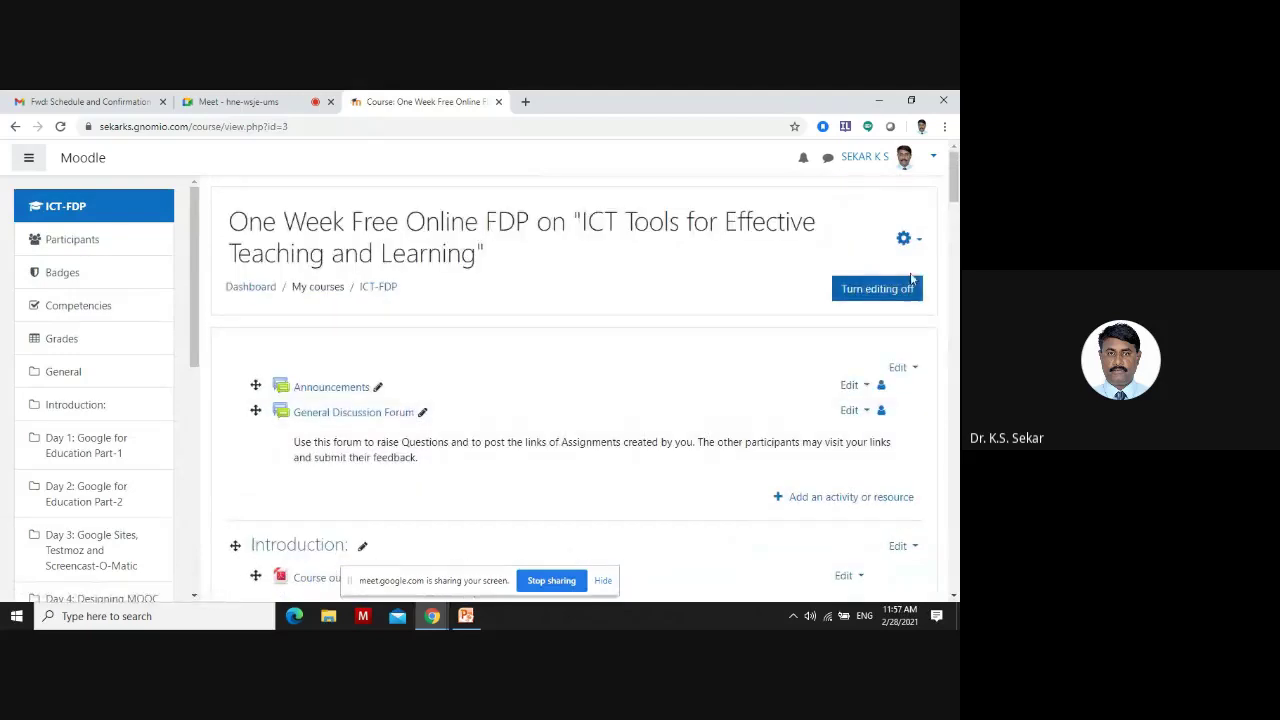
Turn off editing mode for the ICT-FDP course page
{"action": "left_click", "coordinate": [918, 244]}
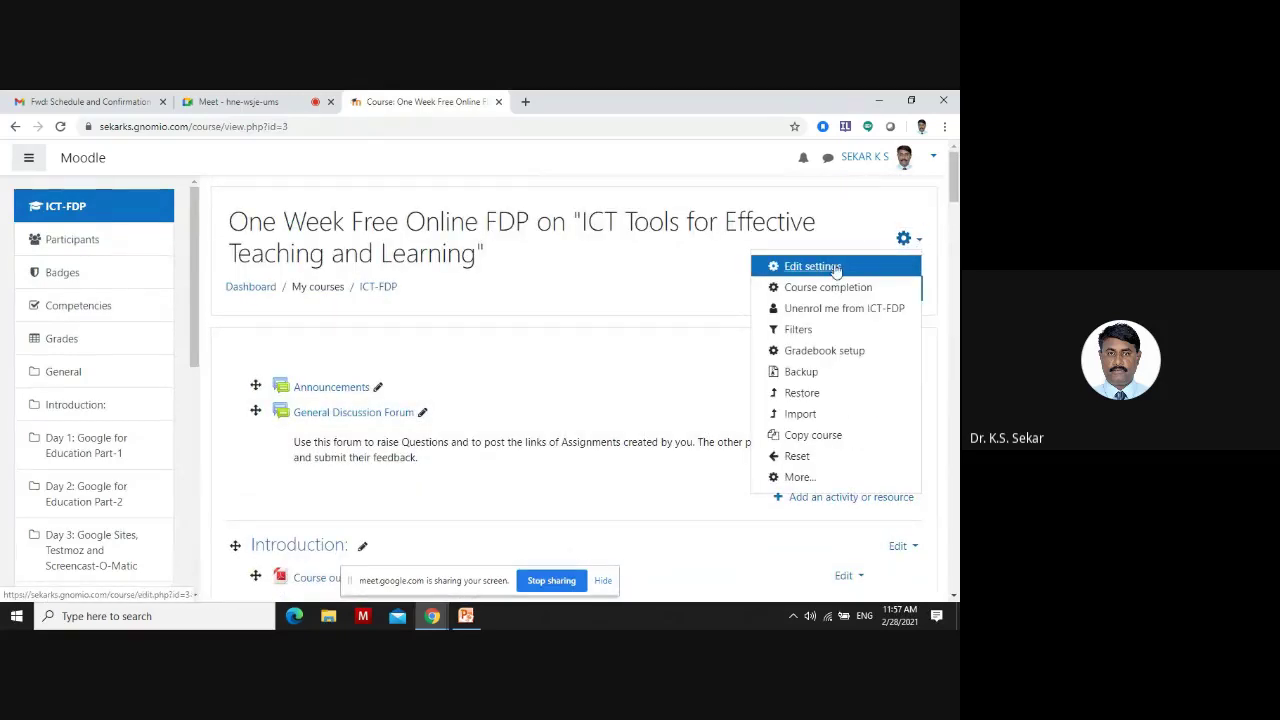
{"action": "key", "text": "Escape"}
{"action": "left_click", "coordinate": [857, 291]}
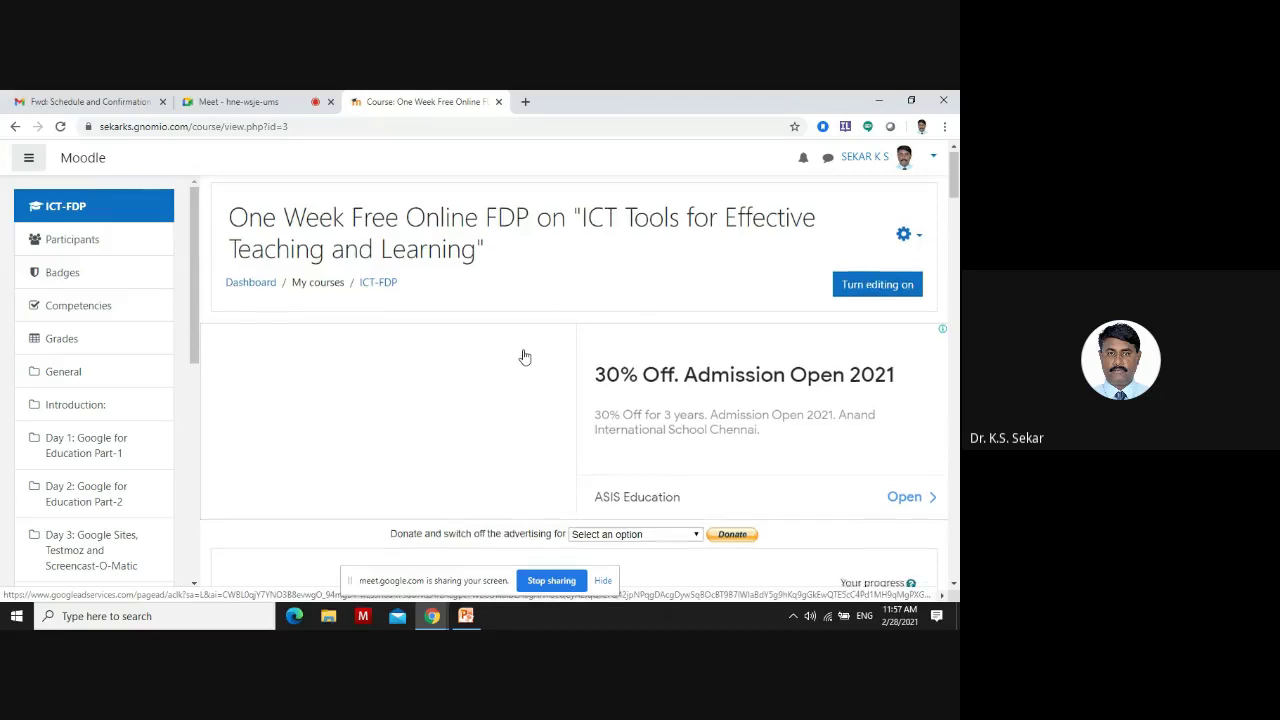
Look through the course's daily sections from the Introduction to Day 7: Feedback and Final Quiz
{"action": "scroll", "coordinate": [523, 357], "scroll_direction": "down", "scroll_amount": 6}
{"action": "scroll", "coordinate": [523, 357], "scroll_direction": "down", "scroll_amount": 10}
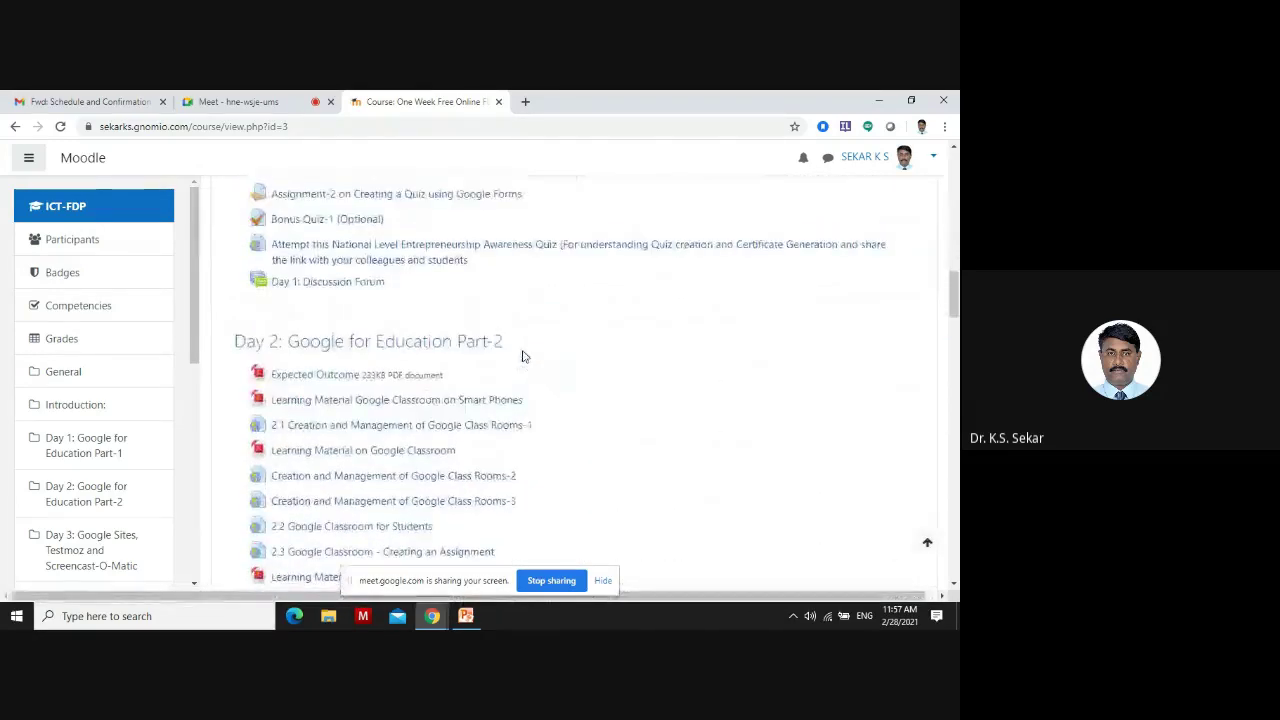
{"action": "scroll", "coordinate": [523, 357], "scroll_direction": "up", "scroll_amount": 3}
{"action": "scroll", "coordinate": [523, 357], "scroll_direction": "down", "scroll_amount": 2}
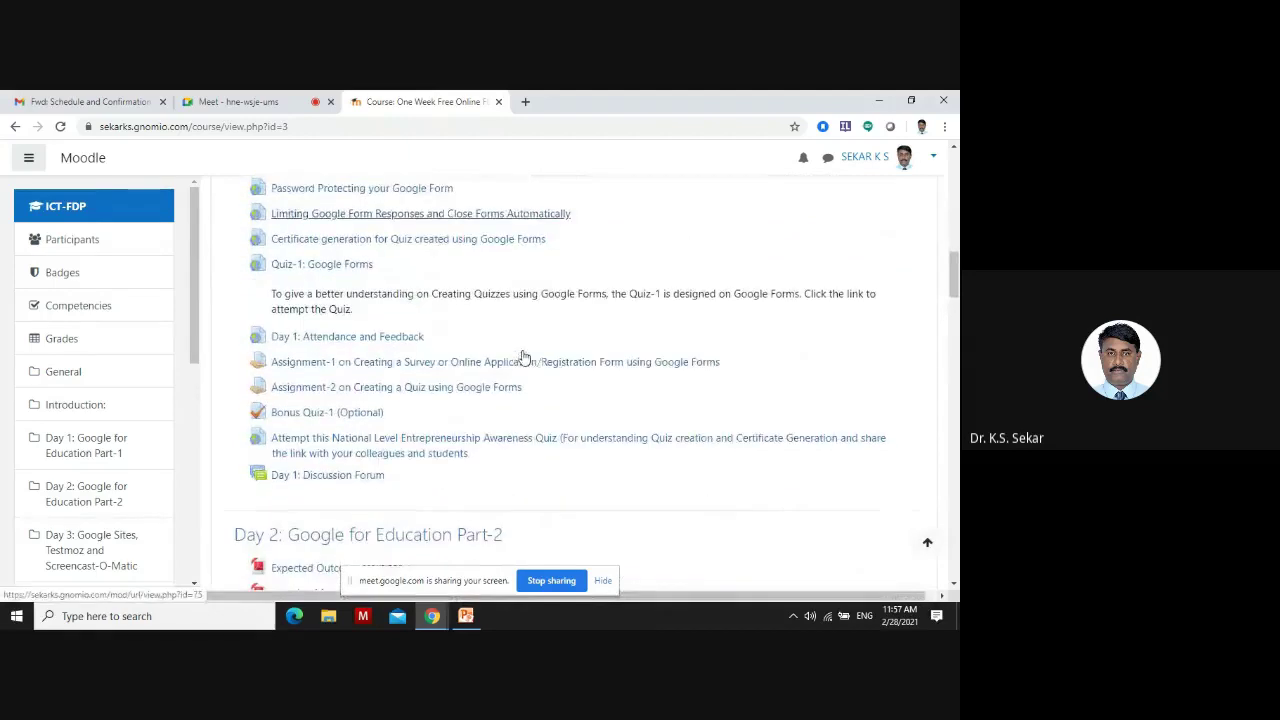
{"action": "scroll", "coordinate": [353, 340], "scroll_direction": "up", "scroll_amount": 1}
{"action": "scroll", "coordinate": [353, 340], "scroll_direction": "up", "scroll_amount": 8}
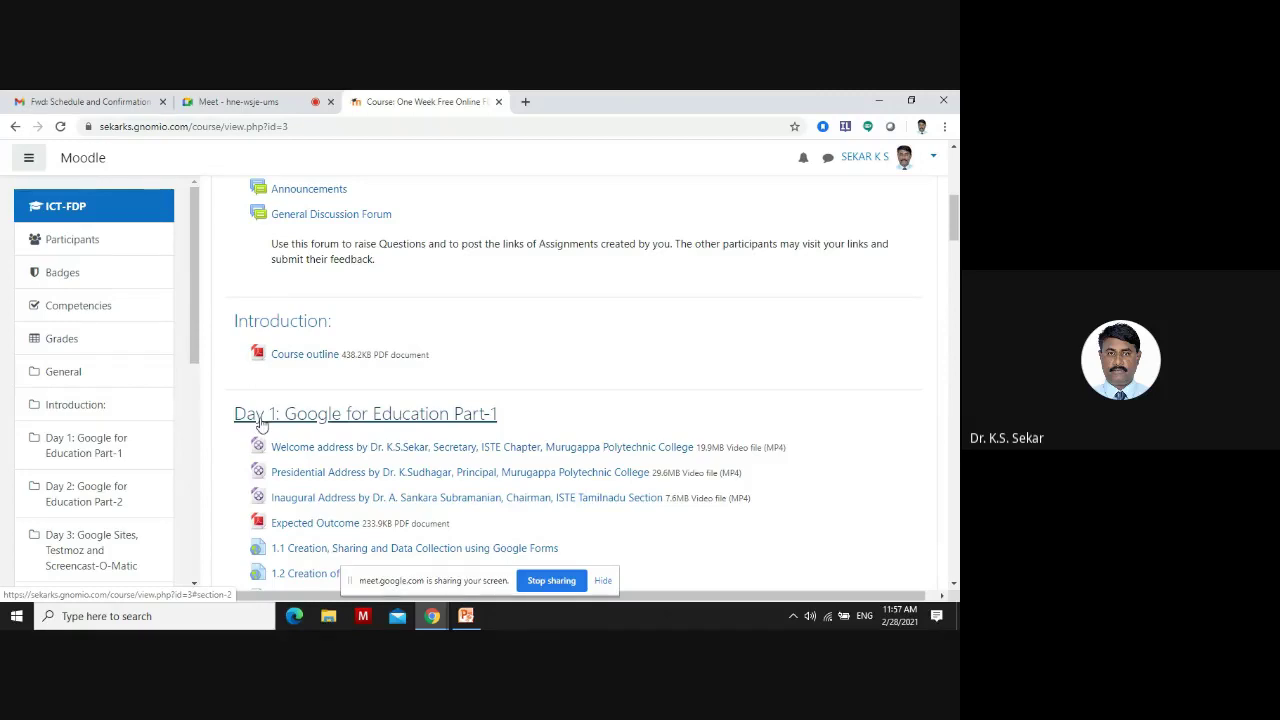
{"action": "scroll", "coordinate": [262, 424], "scroll_direction": "down", "scroll_amount": 20}
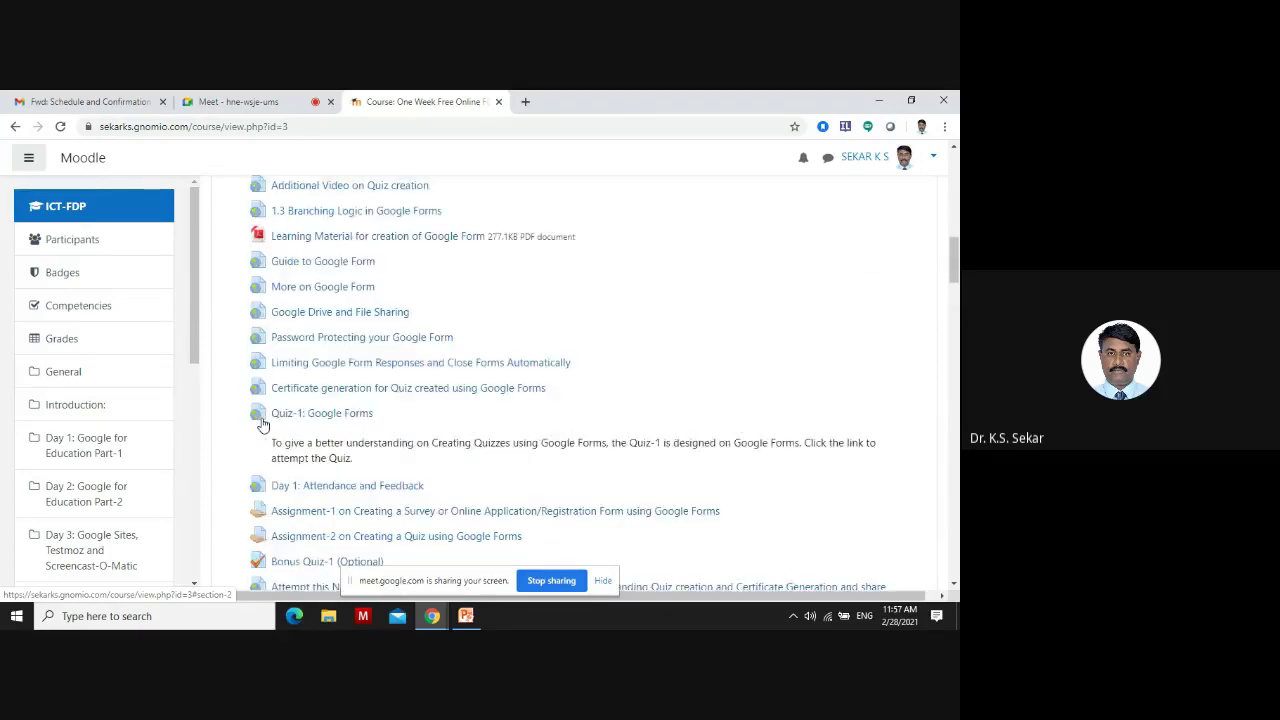
{"action": "scroll", "coordinate": [266, 424], "scroll_direction": "down", "scroll_amount": 6}
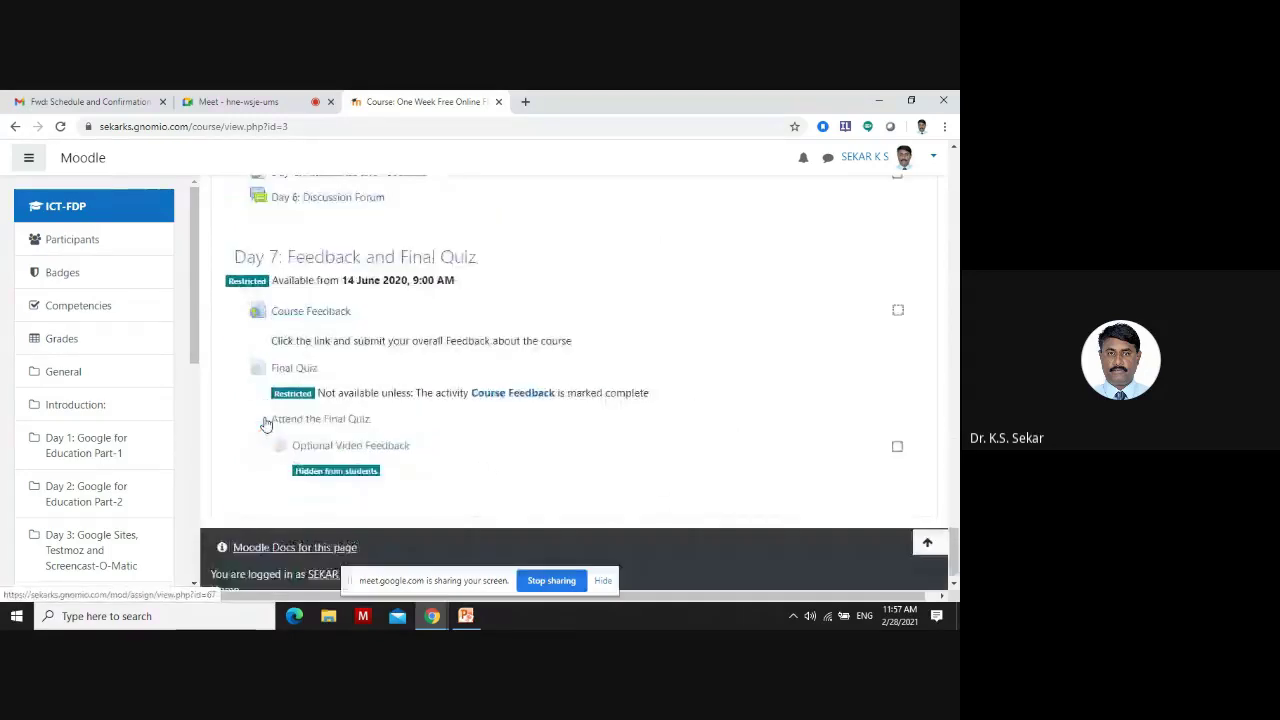
{"action": "scroll", "coordinate": [328, 259], "scroll_direction": "up", "scroll_amount": 20}
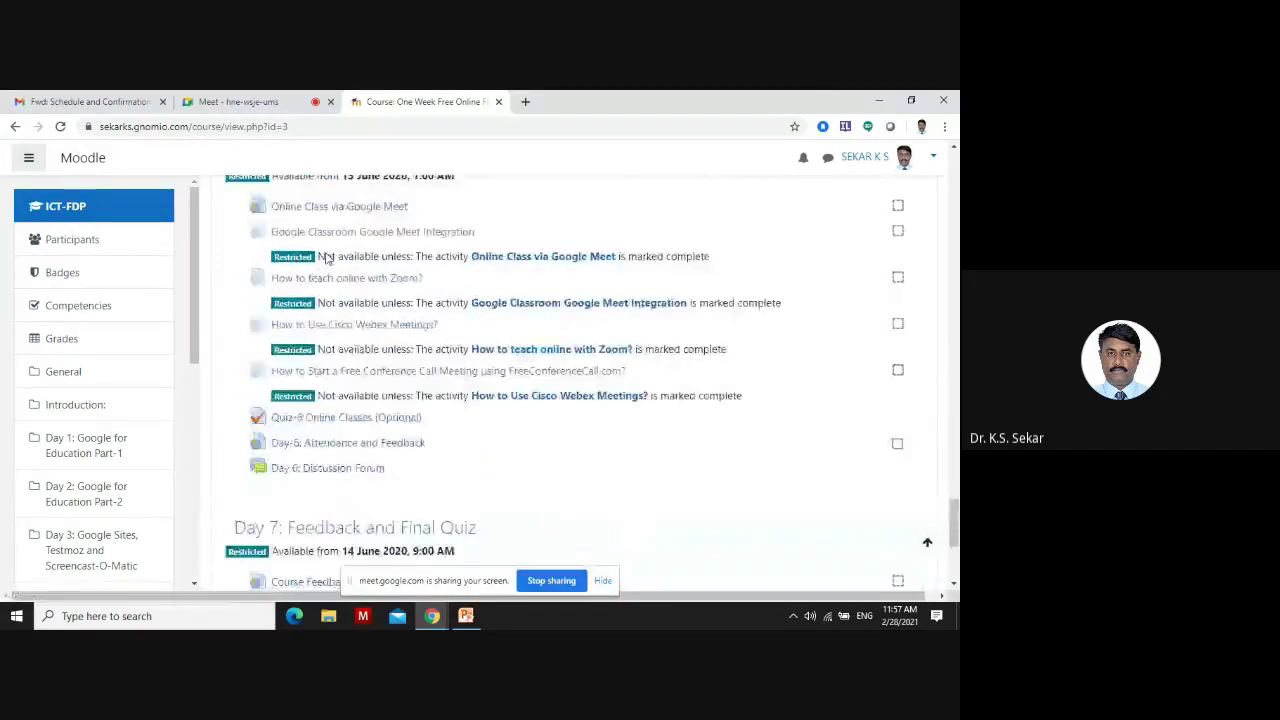
{"action": "scroll", "coordinate": [340, 265], "scroll_direction": "up", "scroll_amount": 20}
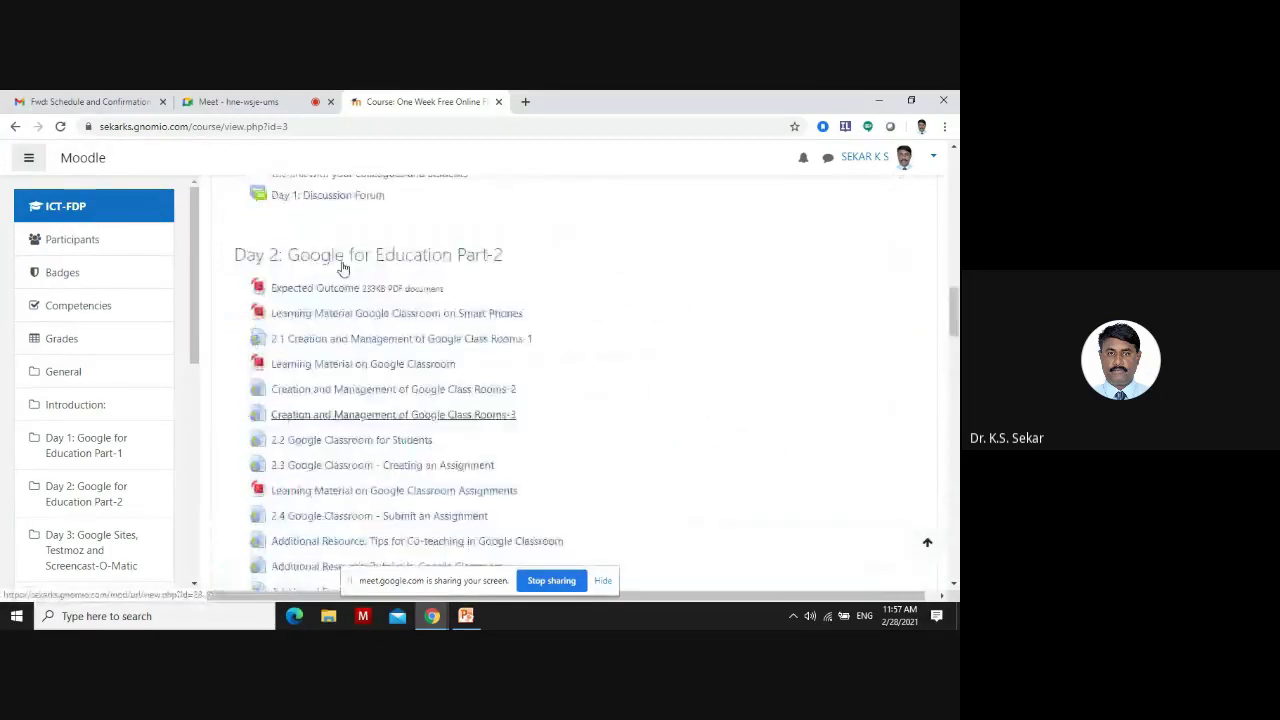
{"action": "scroll", "coordinate": [385, 320], "scroll_direction": "down", "scroll_amount": 10}
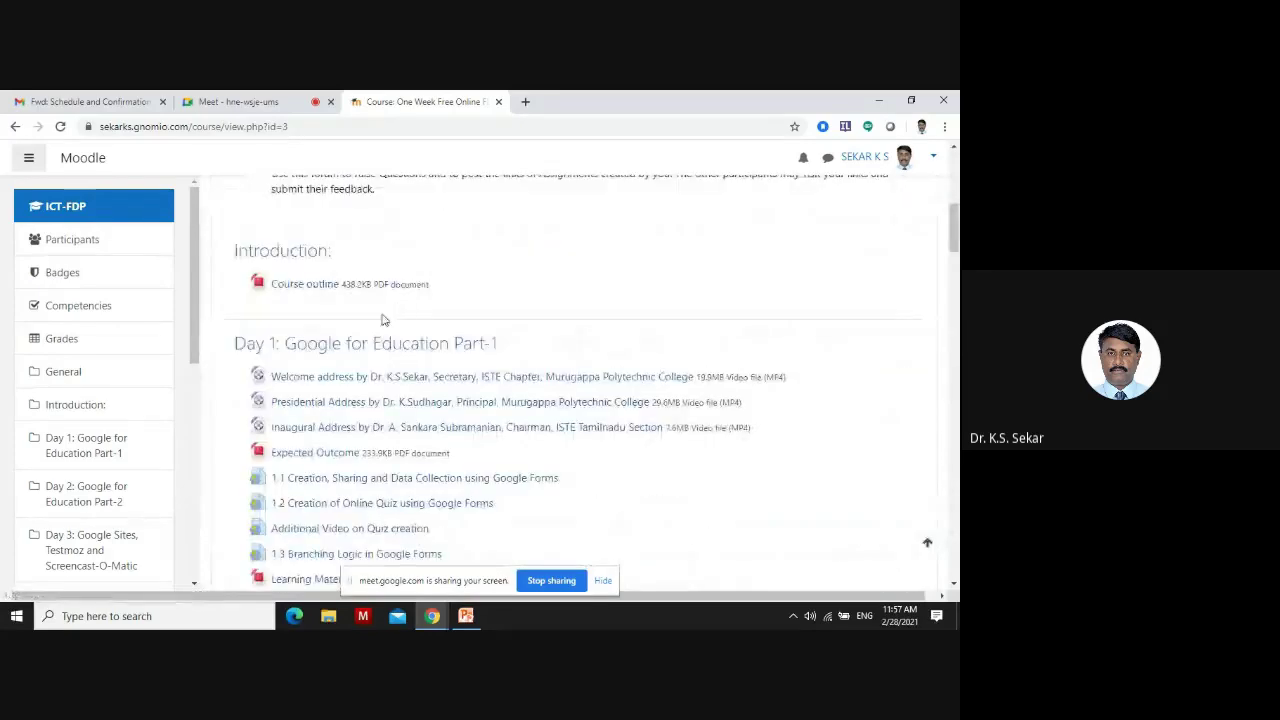
Examine the learning materials, quizzes, assignments and discussion forums in the Day 1 to Day 3 sections
{"action": "scroll", "coordinate": [367, 340], "scroll_direction": "down", "scroll_amount": 2}
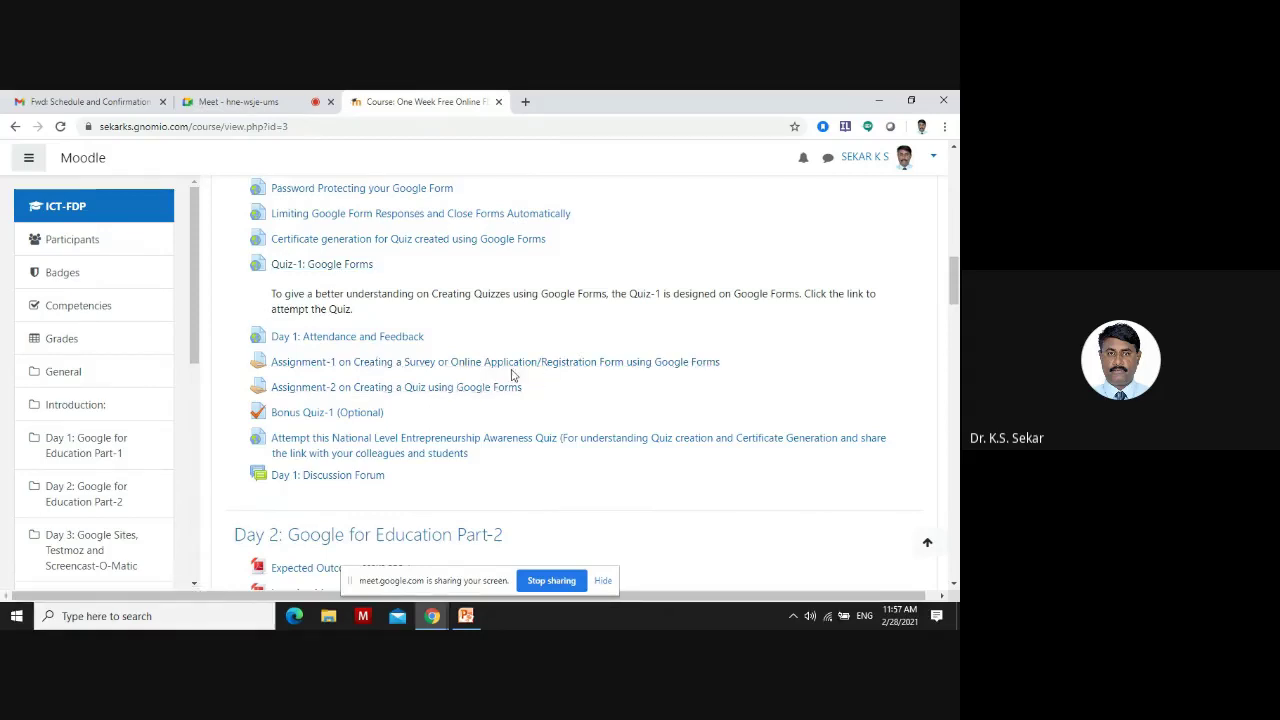
{"action": "scroll", "coordinate": [444, 370], "scroll_direction": "up", "scroll_amount": 1}
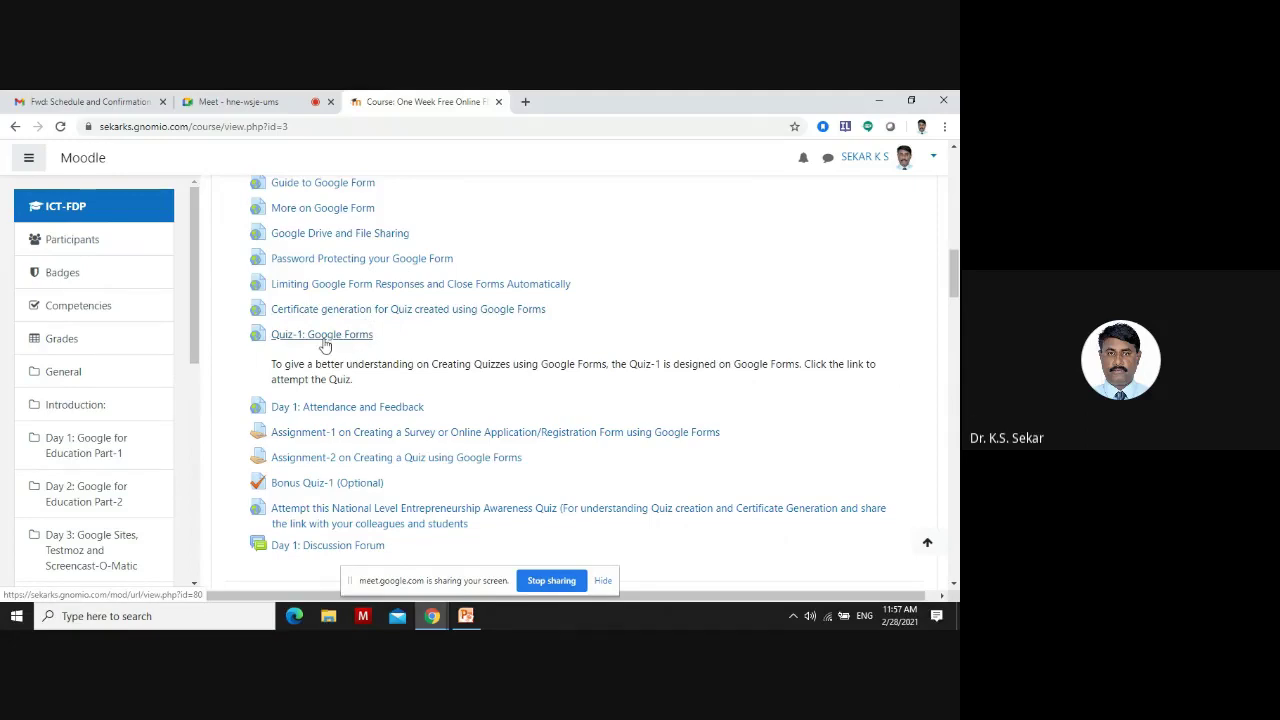
{"action": "scroll", "coordinate": [340, 350], "scroll_direction": "down", "scroll_amount": 4}
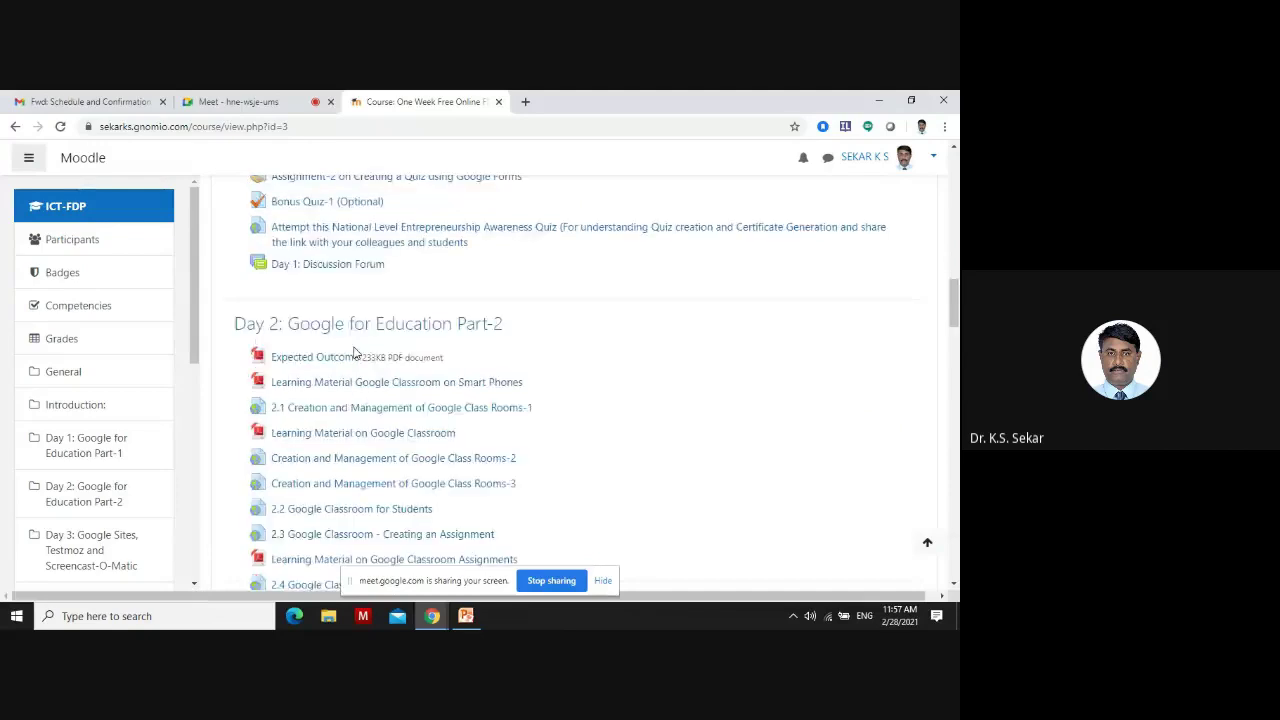
{"action": "scroll", "coordinate": [355, 352], "scroll_direction": "up", "scroll_amount": 7}
{"action": "scroll", "coordinate": [355, 352], "scroll_direction": "up", "scroll_amount": 2}
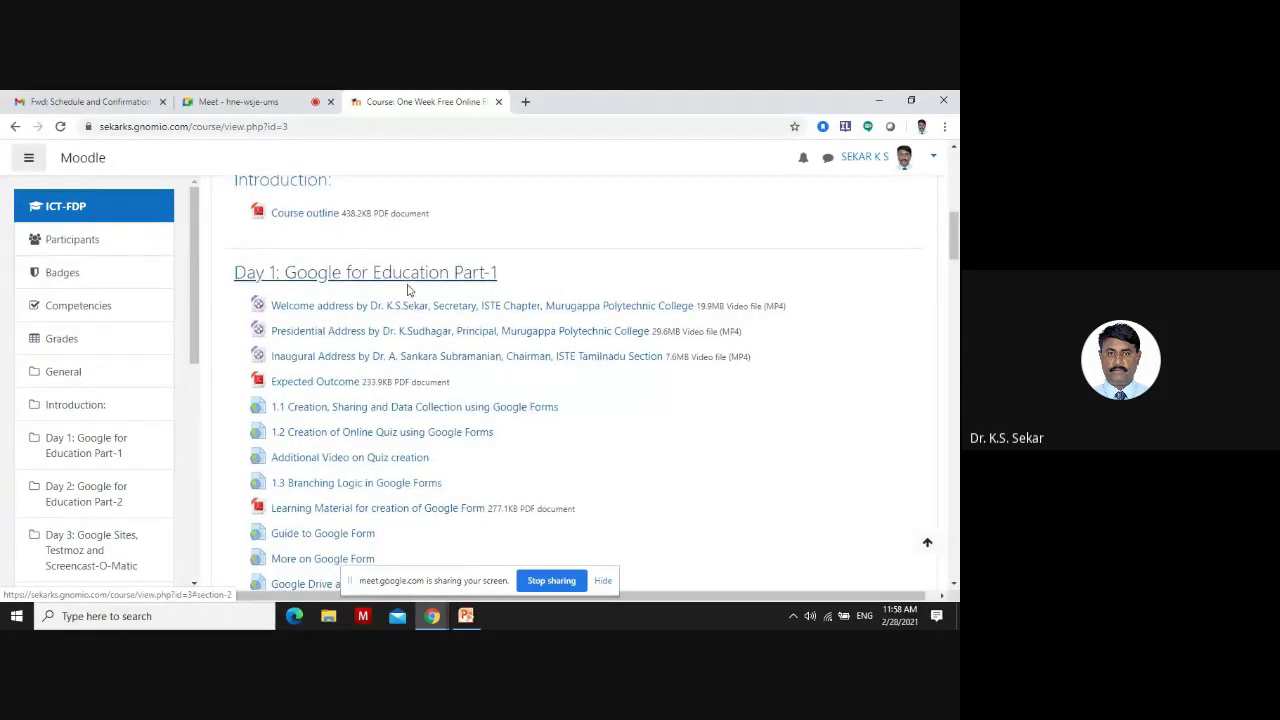
{"action": "scroll", "coordinate": [407, 288], "scroll_direction": "down", "scroll_amount": 6}
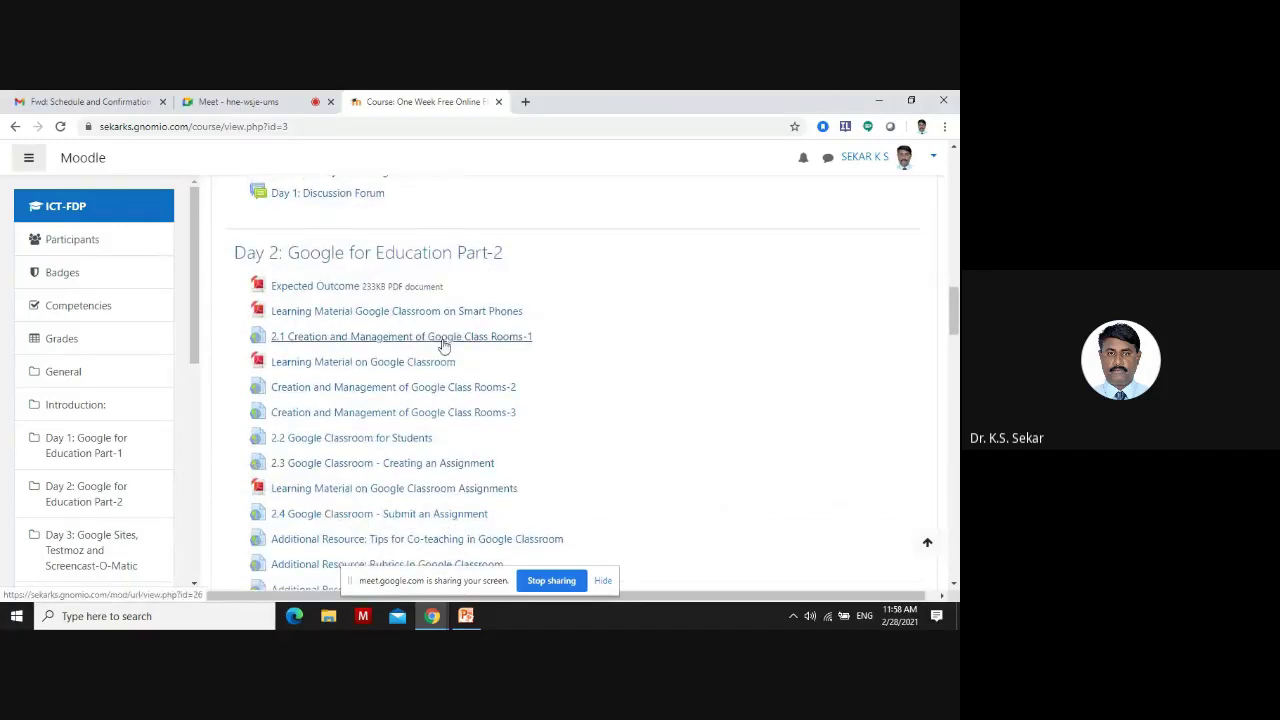
{"action": "scroll", "coordinate": [380, 350], "scroll_direction": "down", "scroll_amount": 3}
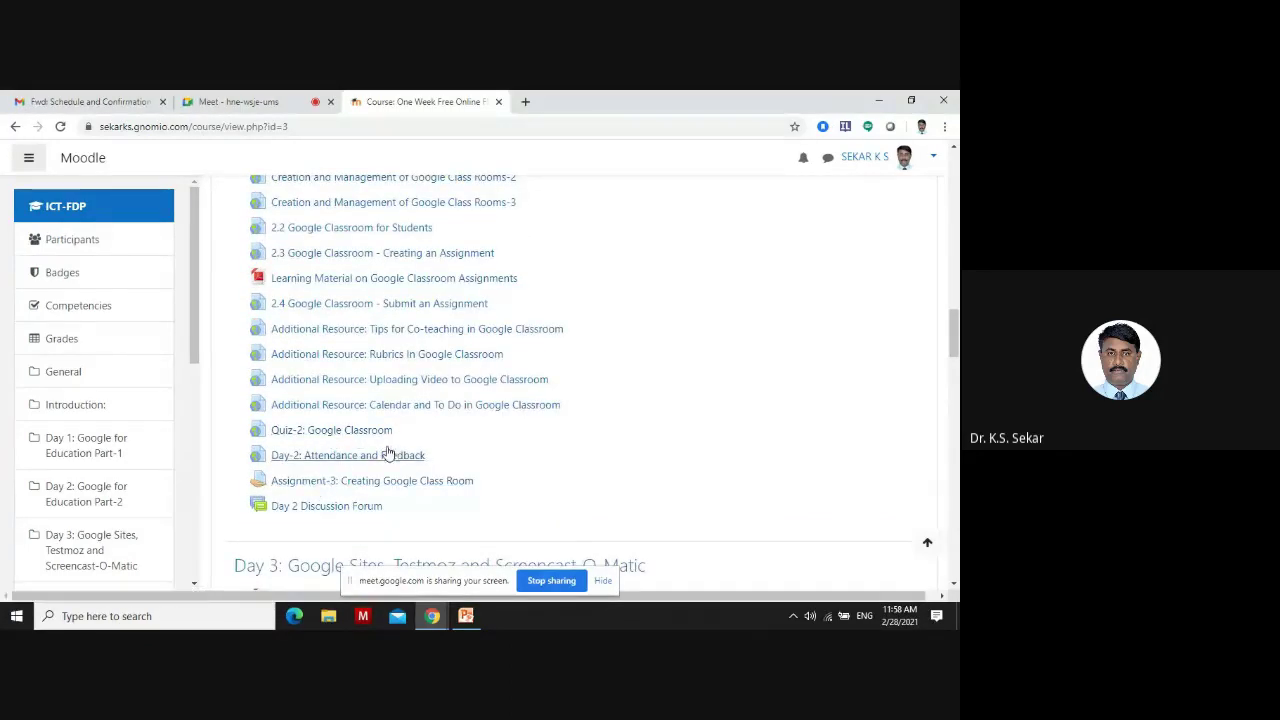
{"action": "scroll", "coordinate": [365, 445], "scroll_direction": "down", "scroll_amount": 7}
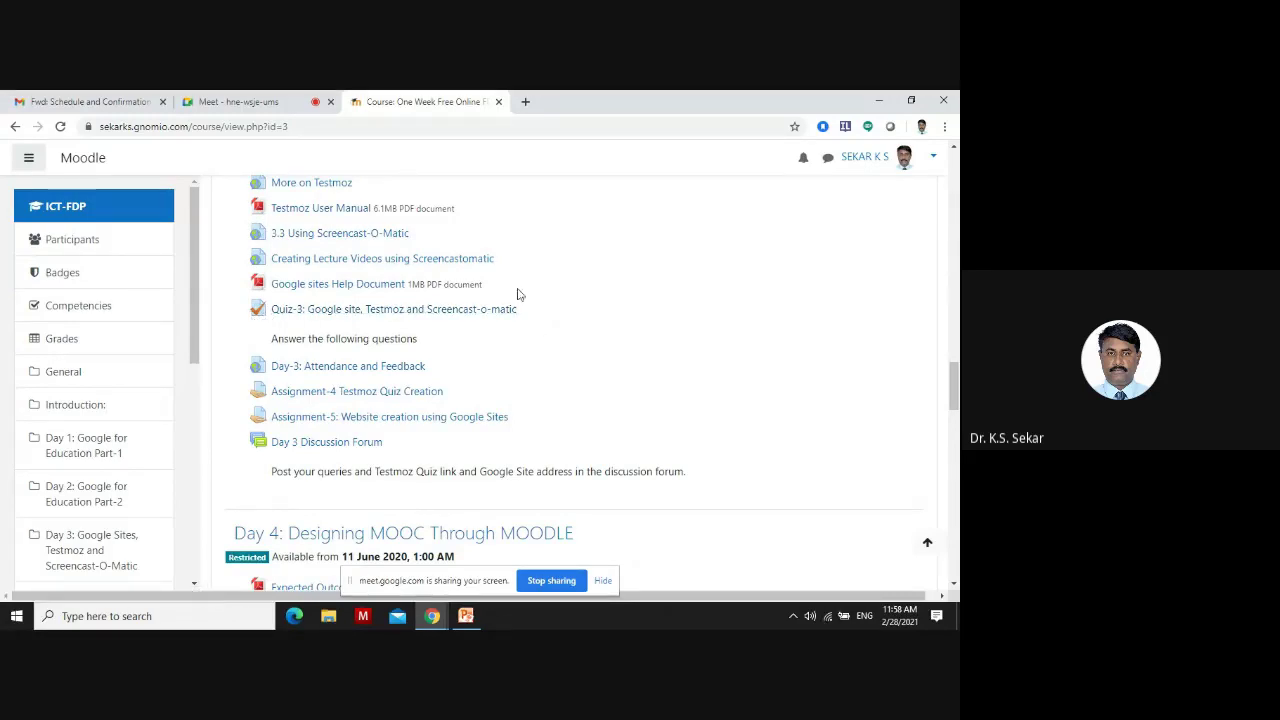
{"action": "scroll", "coordinate": [363, 330], "scroll_direction": "up", "scroll_amount": 5}
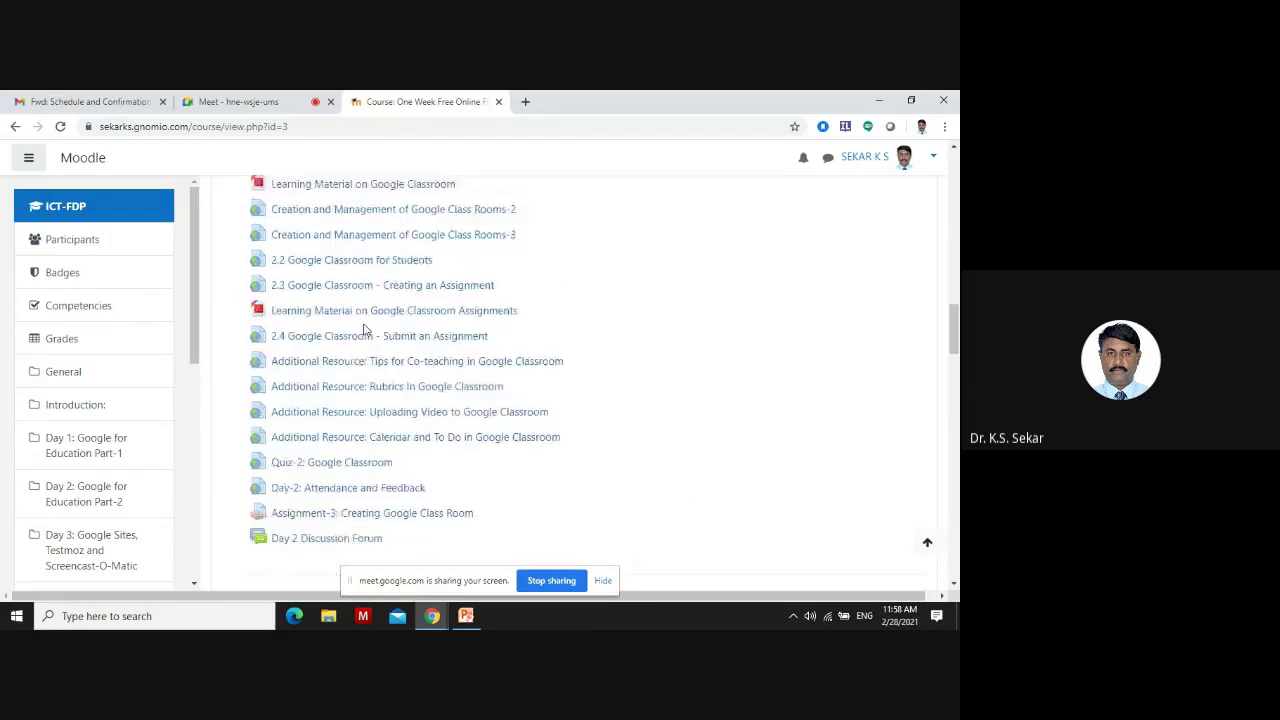
{"action": "scroll", "coordinate": [255, 378], "scroll_direction": "down", "scroll_amount": 1}
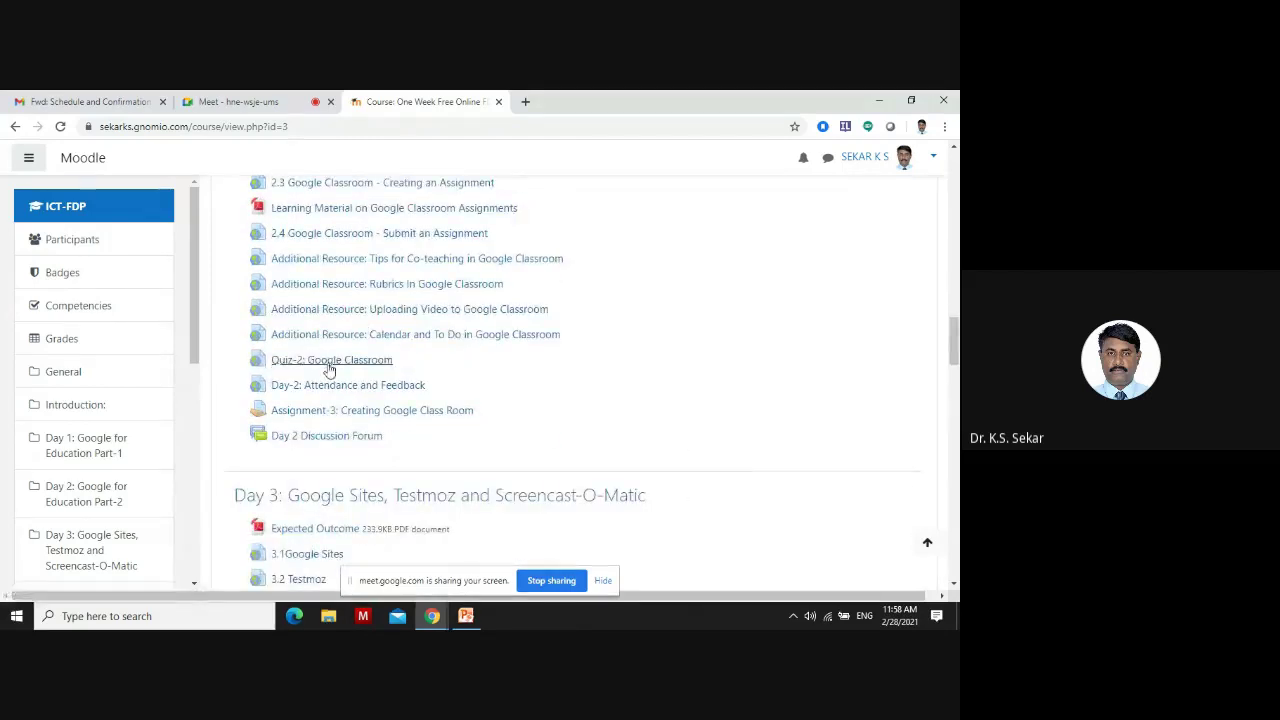
{"action": "scroll", "coordinate": [340, 366], "scroll_direction": "up", "scroll_amount": 5}
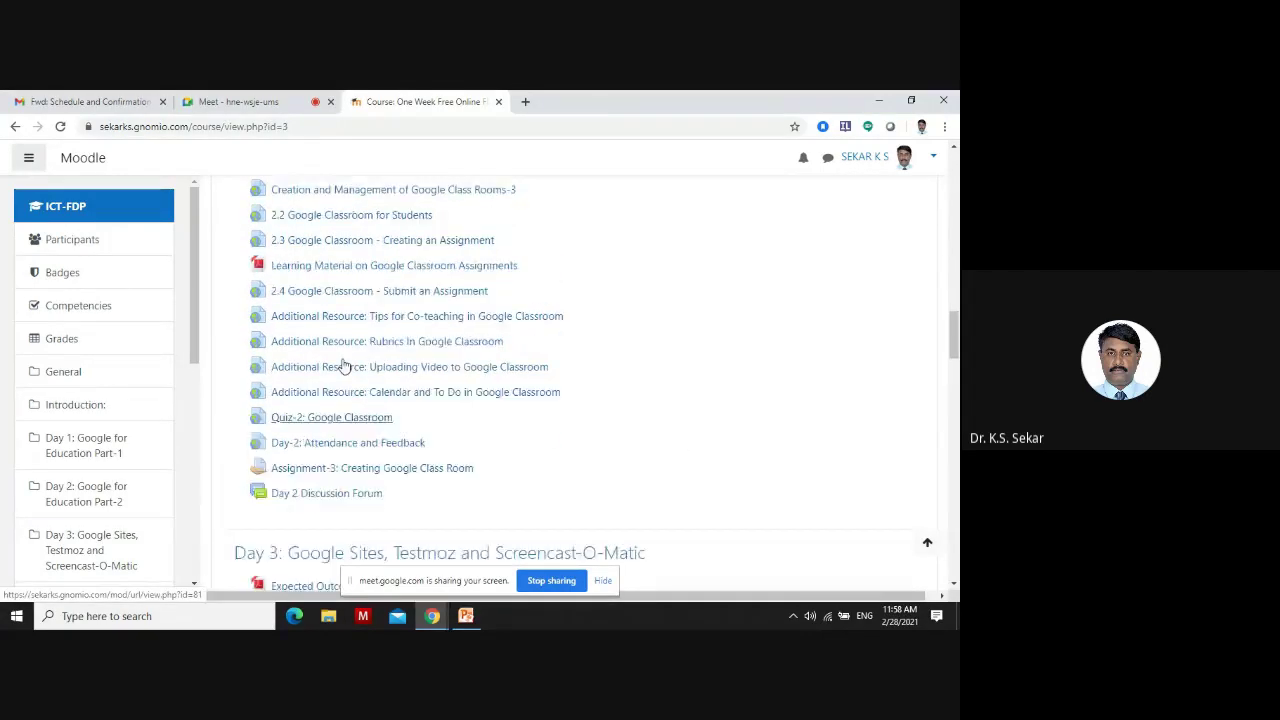
{"action": "scroll", "coordinate": [345, 360], "scroll_direction": "down", "scroll_amount": 3}
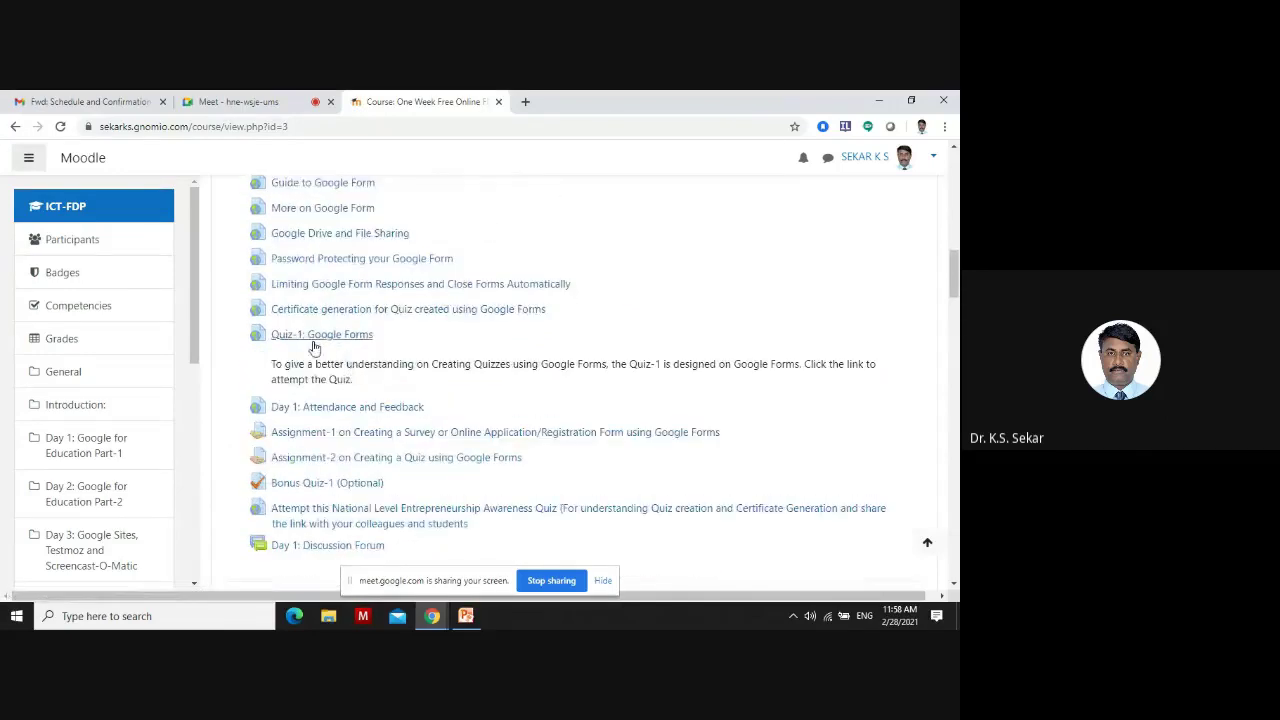
Open Day 1's Assignment-1 on creating a survey or registration form and review its instructions and grading summary
{"action": "left_click", "coordinate": [329, 436]}
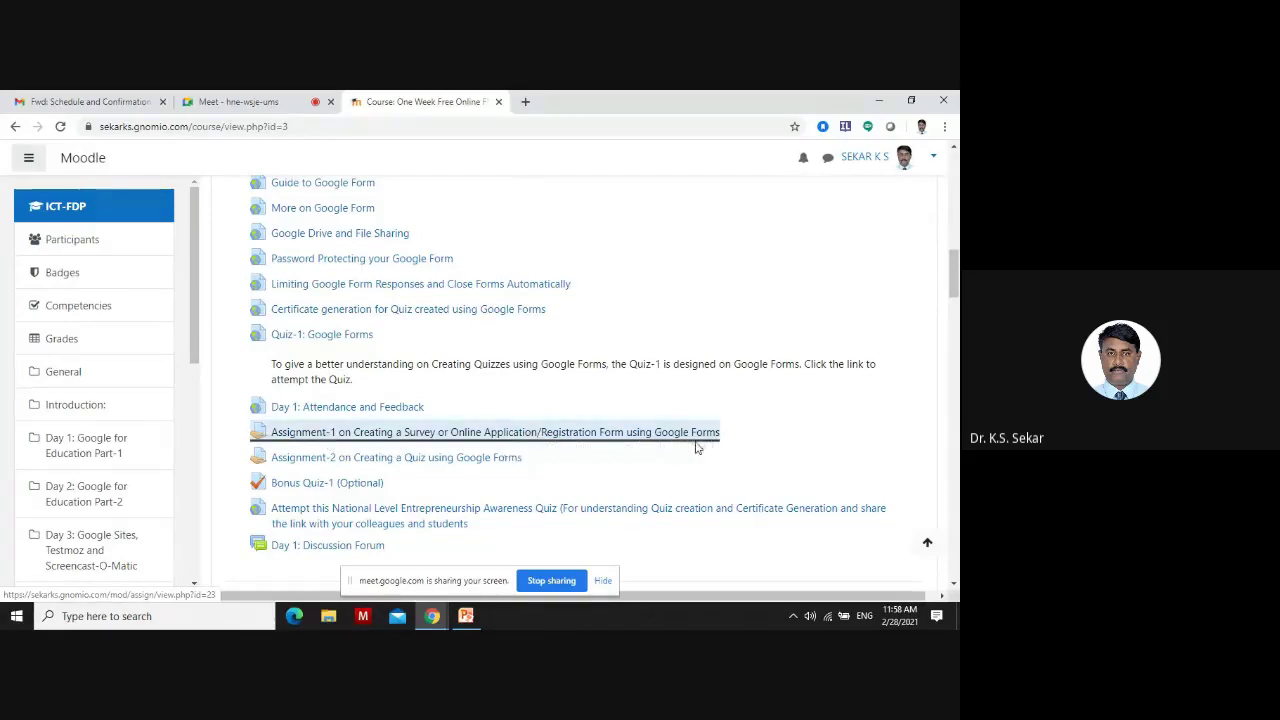
{"action": "left_click", "coordinate": [326, 437]}
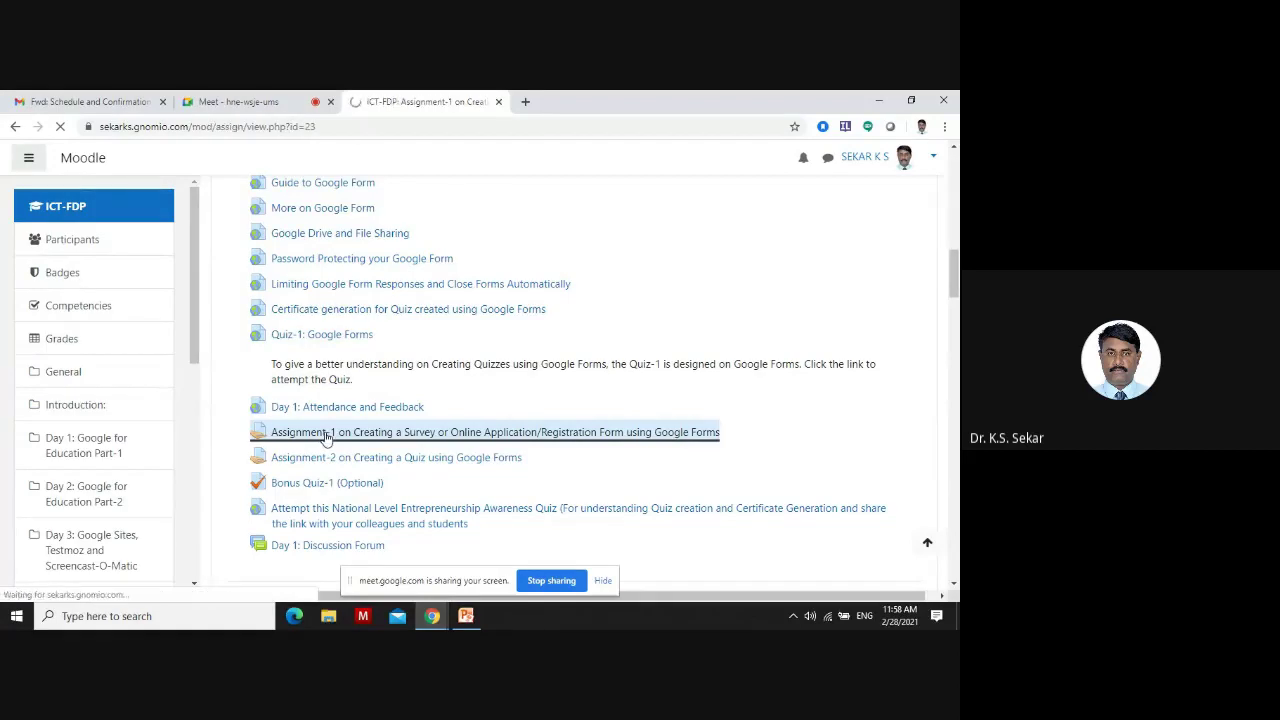
{"action": "scroll", "coordinate": [326, 437], "scroll_direction": "down", "scroll_amount": 3}
{"action": "scroll", "coordinate": [316, 300], "scroll_direction": "up", "scroll_amount": 2}
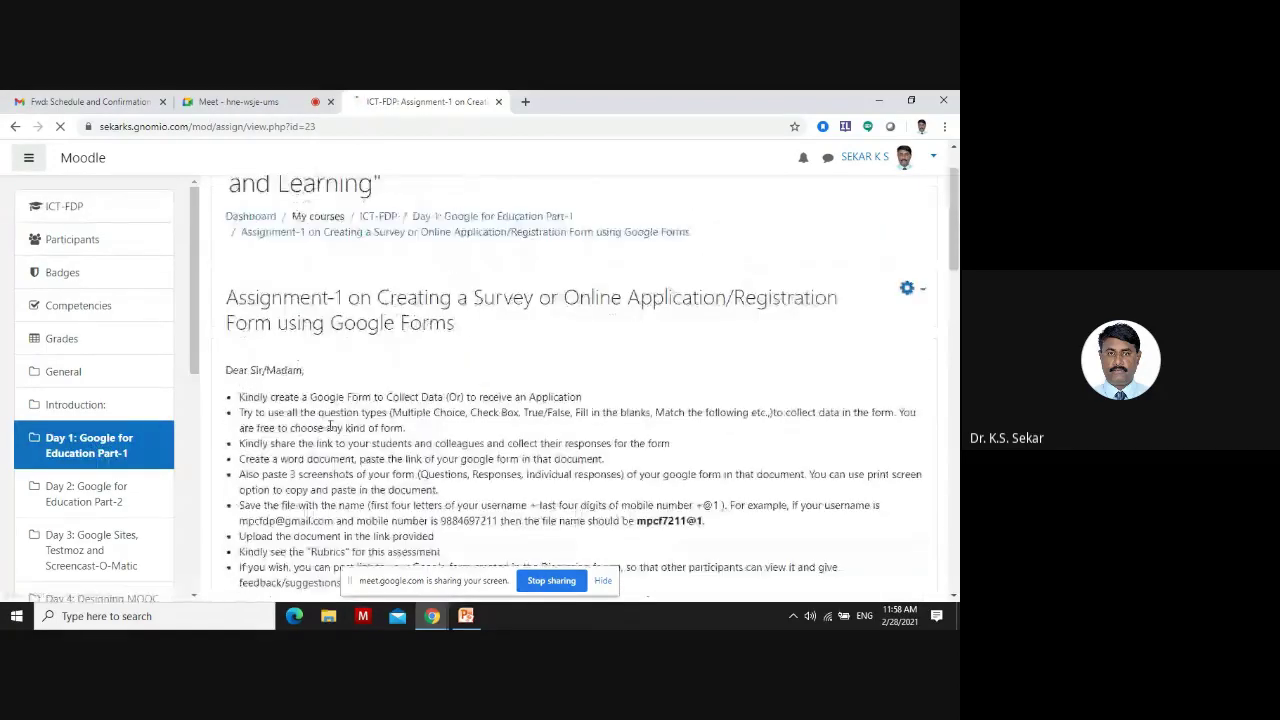
{"action": "scroll", "coordinate": [316, 300], "scroll_direction": "down", "scroll_amount": 1}
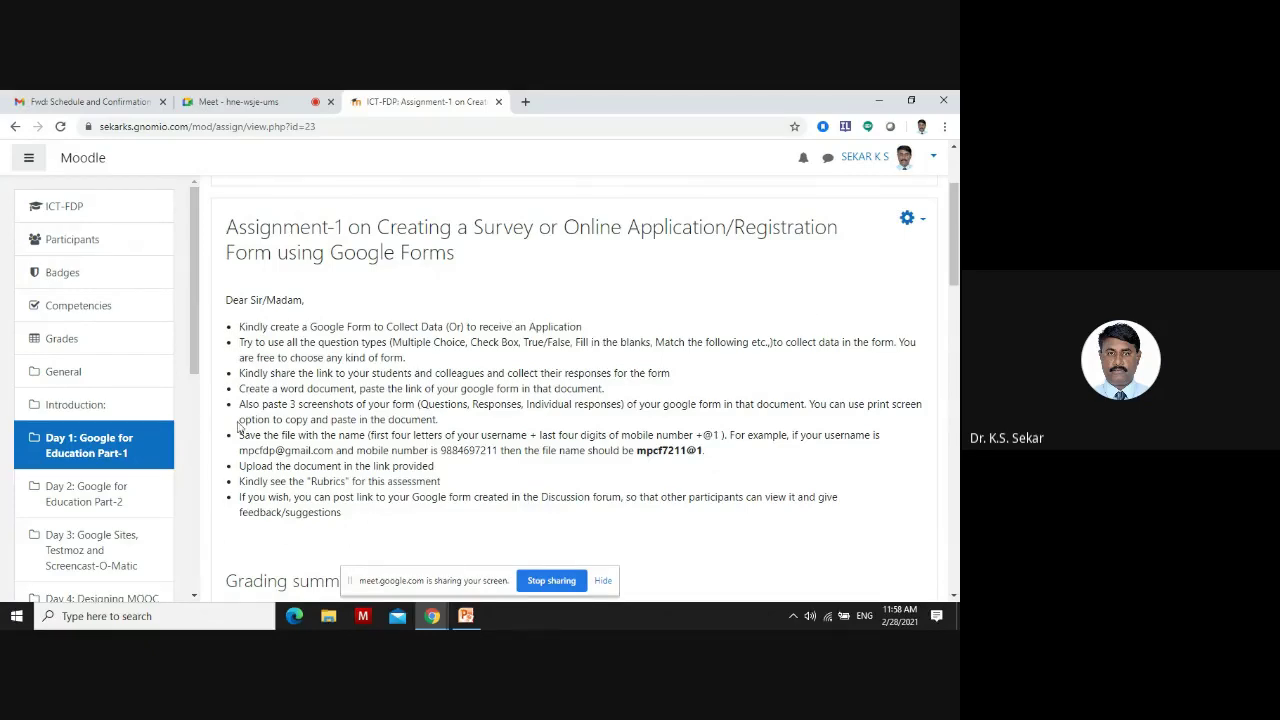
{"action": "scroll", "coordinate": [310, 480], "scroll_direction": "down", "scroll_amount": 5}
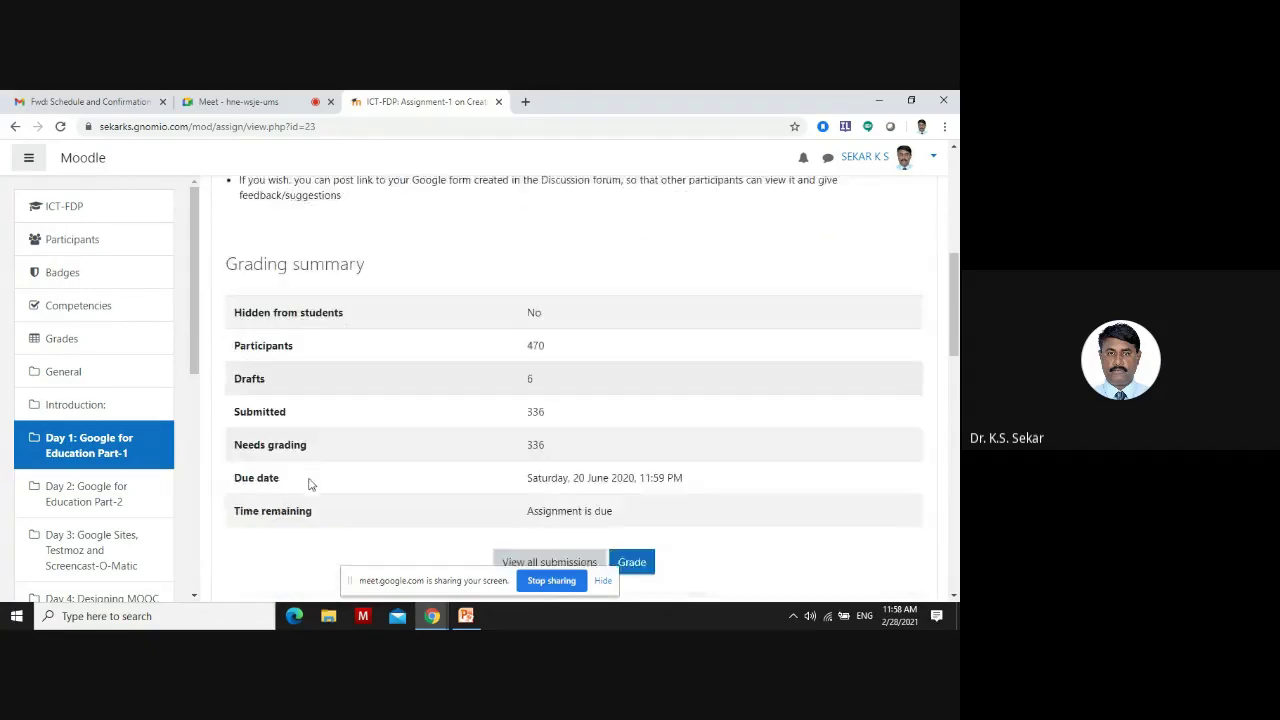
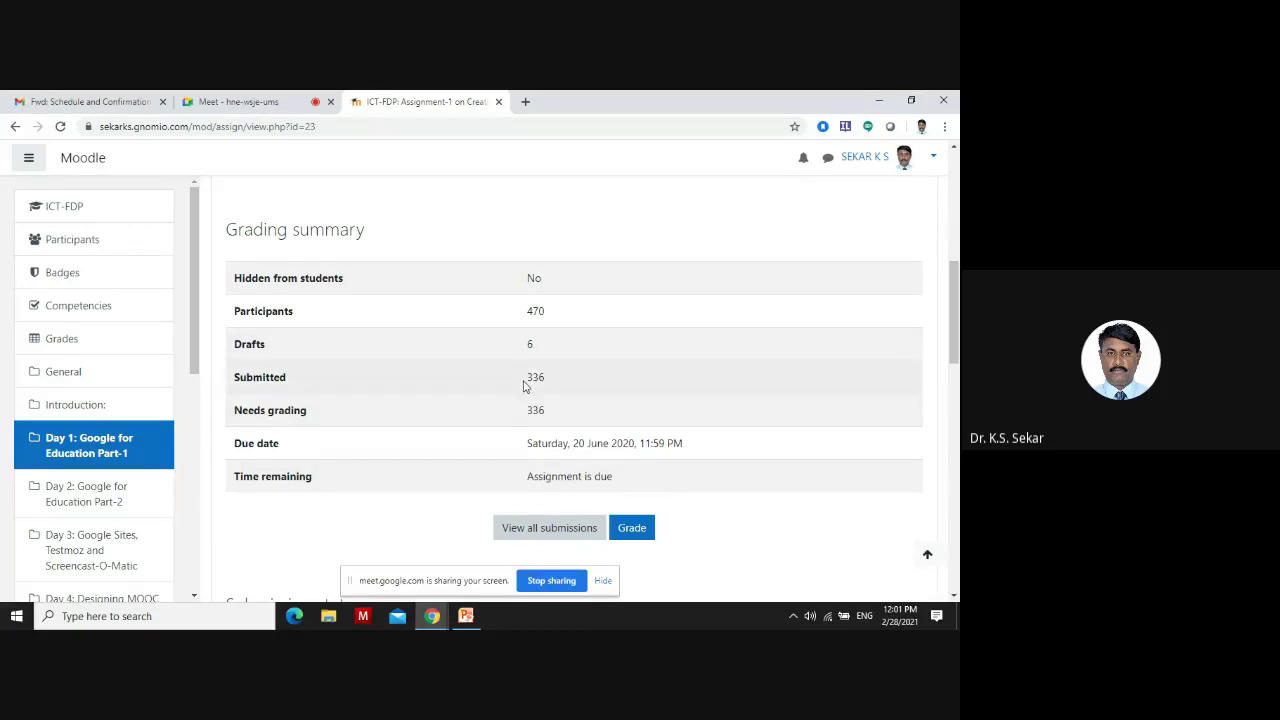
Examine Assignment-1's submission status, rubric grading criteria, rubric options and file submissions
{"action": "scroll", "coordinate": [523, 385], "scroll_direction": "down", "scroll_amount": 1}
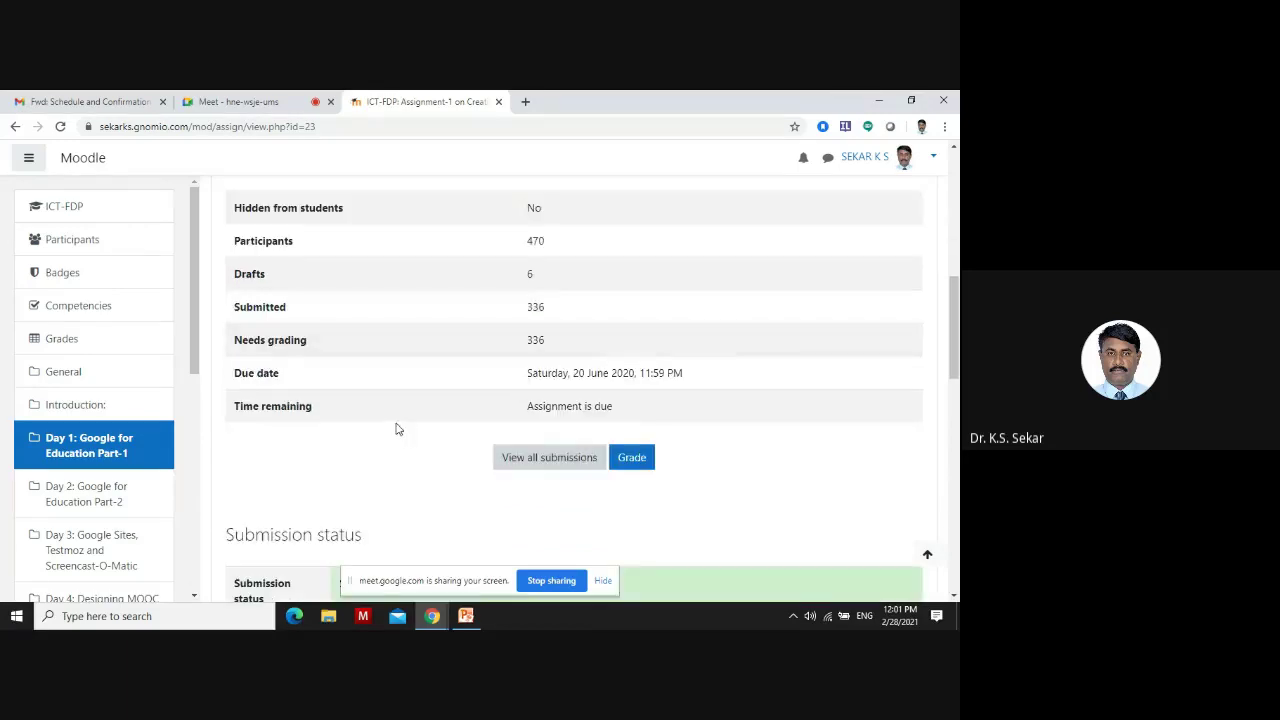
{"action": "scroll", "coordinate": [472, 378], "scroll_direction": "down", "scroll_amount": 4}
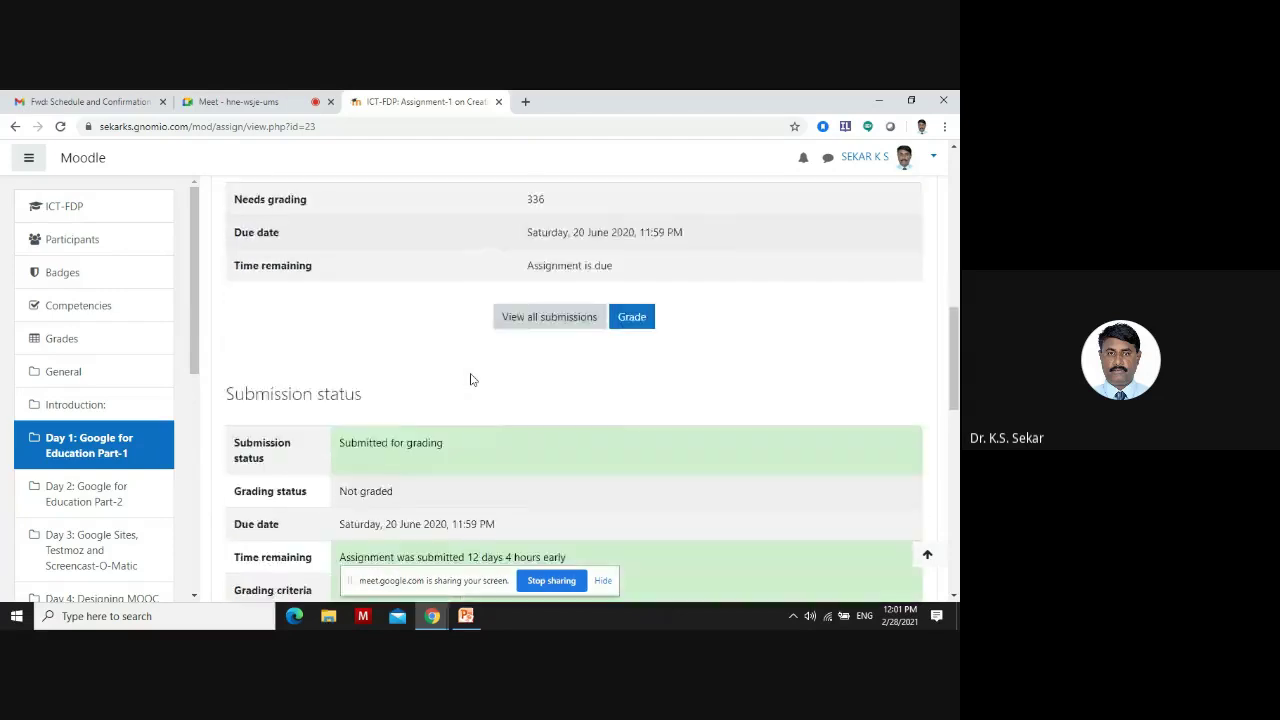
{"action": "scroll", "coordinate": [471, 373], "scroll_direction": "up", "scroll_amount": 1}
{"action": "scroll", "coordinate": [471, 373], "scroll_direction": "down", "scroll_amount": 3}
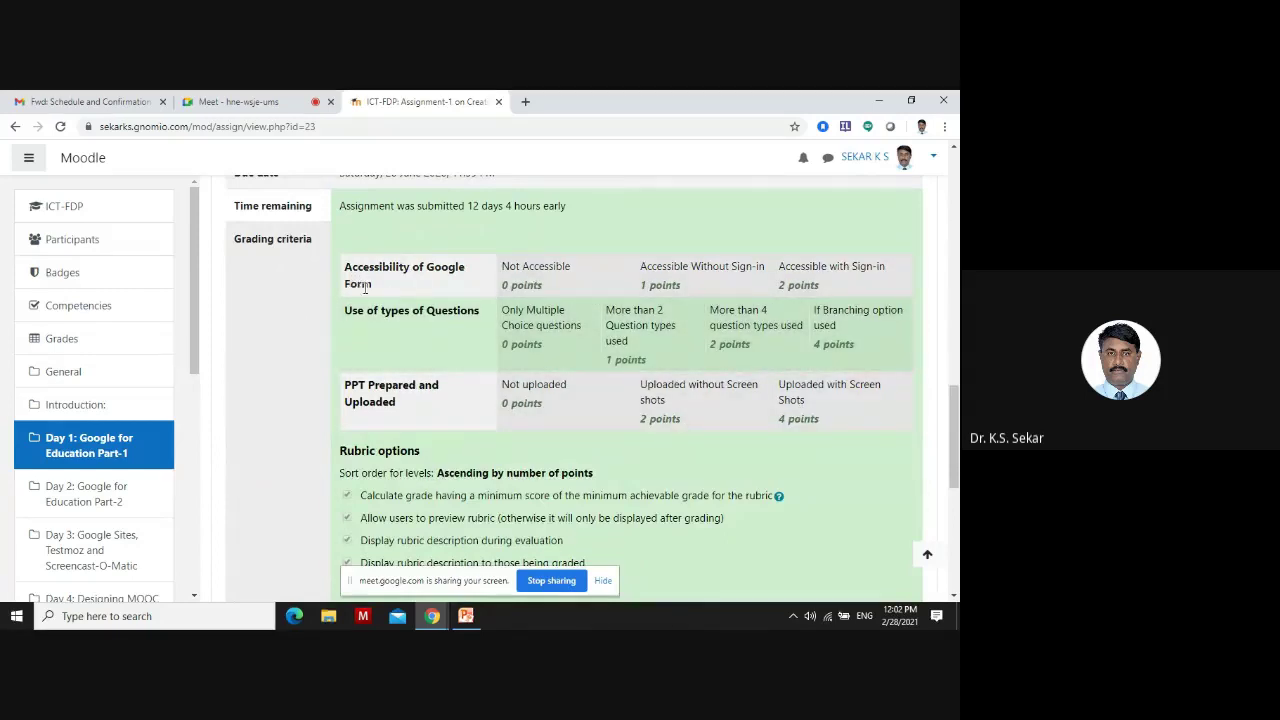
{"action": "scroll", "coordinate": [430, 295], "scroll_direction": "up", "scroll_amount": 4}
{"action": "scroll", "coordinate": [430, 295], "scroll_direction": "down", "scroll_amount": 2}
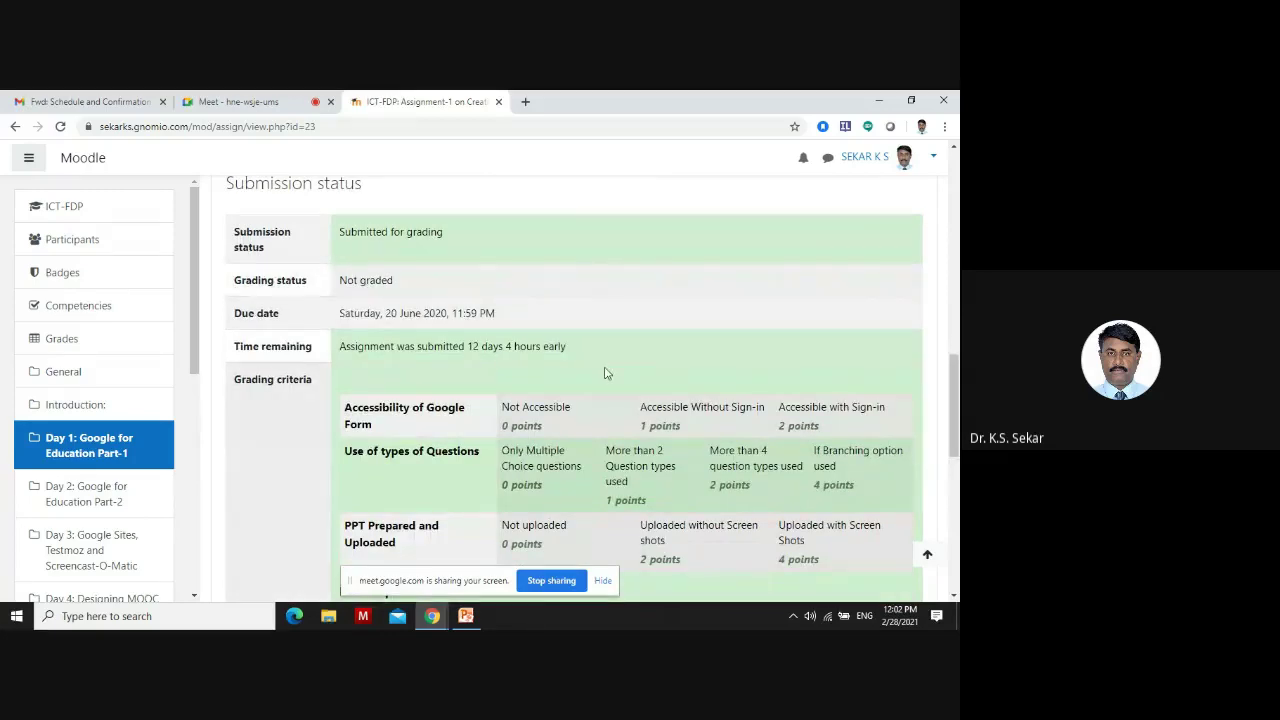
{"action": "scroll", "coordinate": [600, 372], "scroll_direction": "down", "scroll_amount": 1}
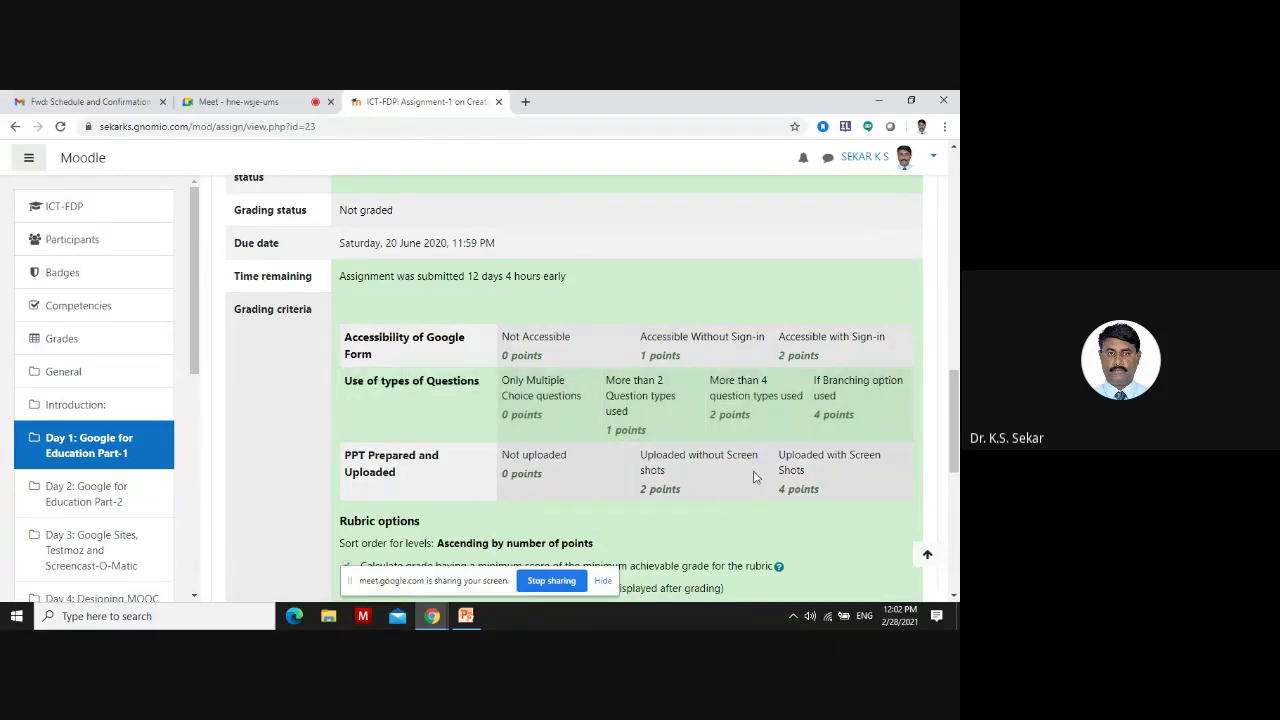
{"action": "scroll", "coordinate": [755, 477], "scroll_direction": "down", "scroll_amount": 2}
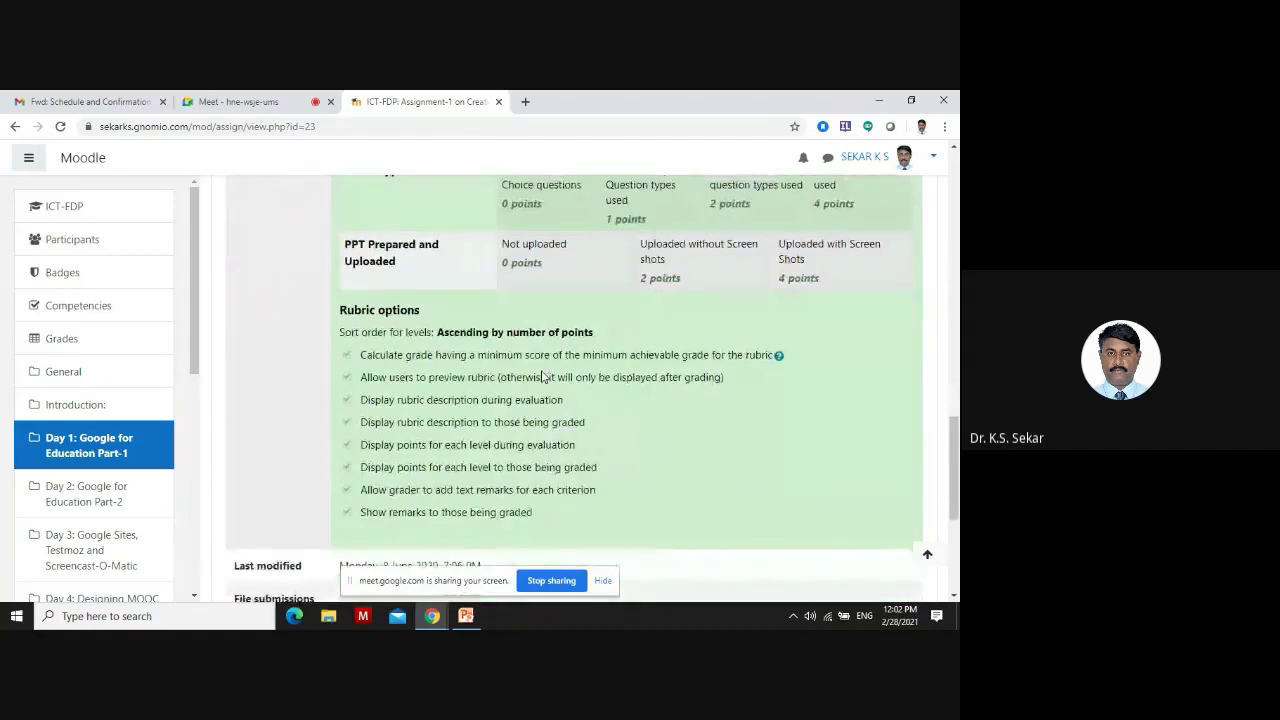
{"action": "scroll", "coordinate": [543, 377], "scroll_direction": "down", "scroll_amount": 3}
{"action": "scroll", "coordinate": [543, 378], "scroll_direction": "down", "scroll_amount": 3}
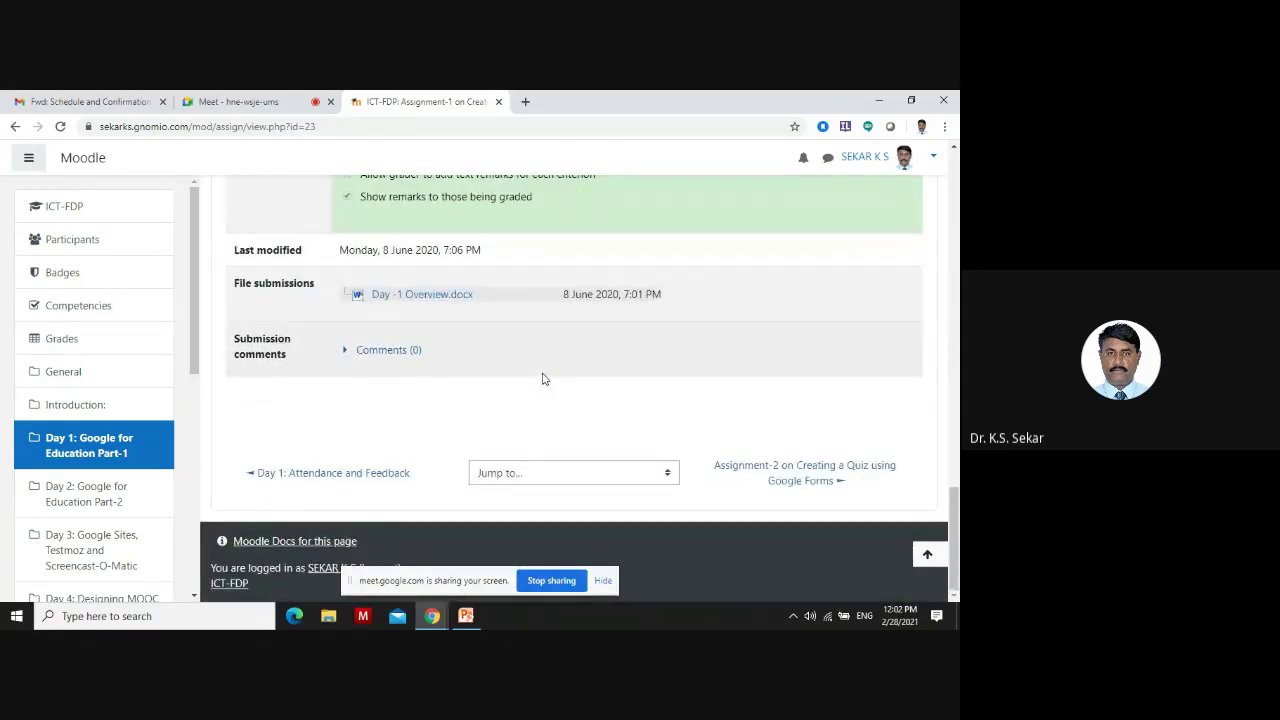
{"action": "scroll", "coordinate": [543, 379], "scroll_direction": "up", "scroll_amount": 15}
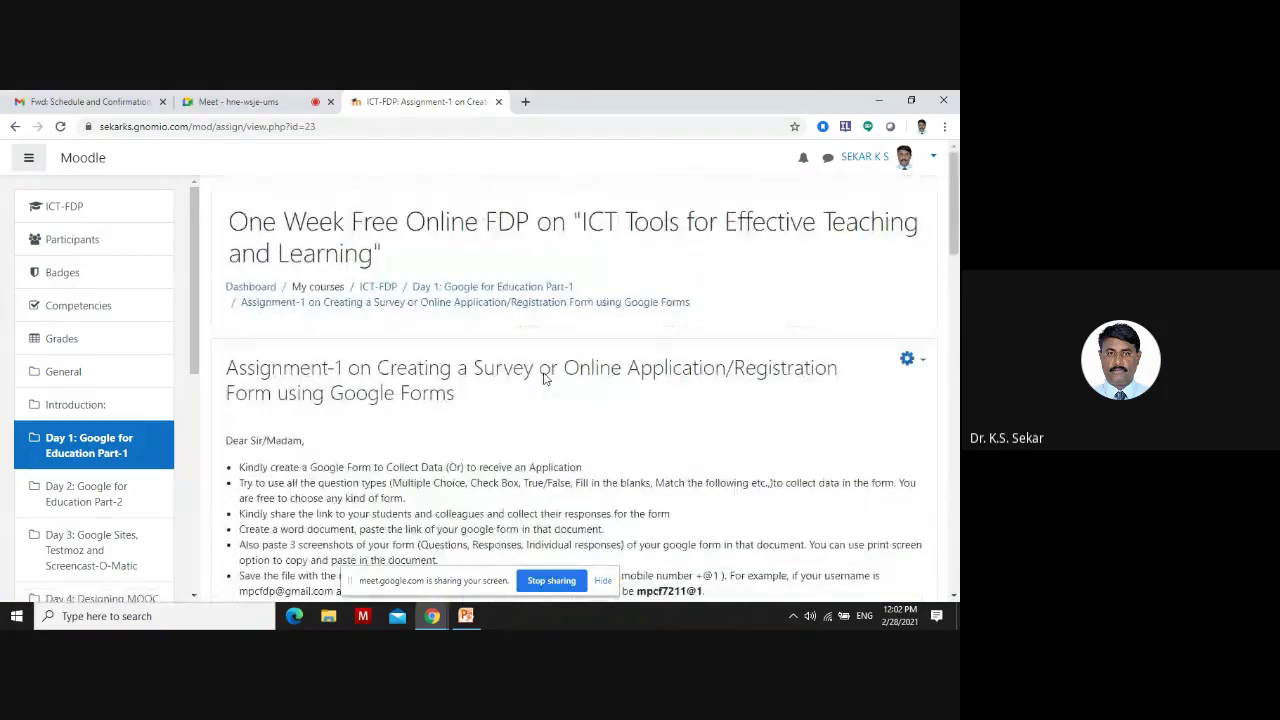
Return to the course page, open Day 1's Quiz-1: Google Forms and look through its questions down to the submission area
{"action": "left_click", "coordinate": [67, 380]}
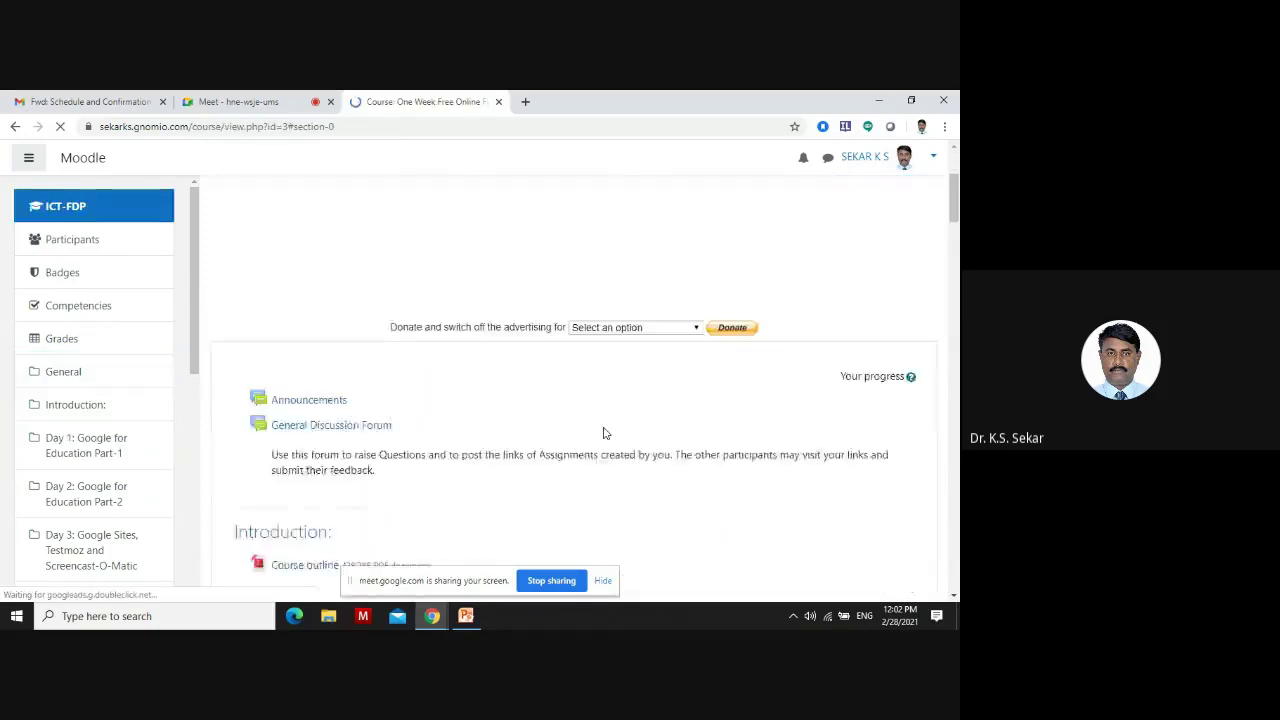
{"action": "scroll", "coordinate": [603, 433], "scroll_direction": "down", "scroll_amount": 7}
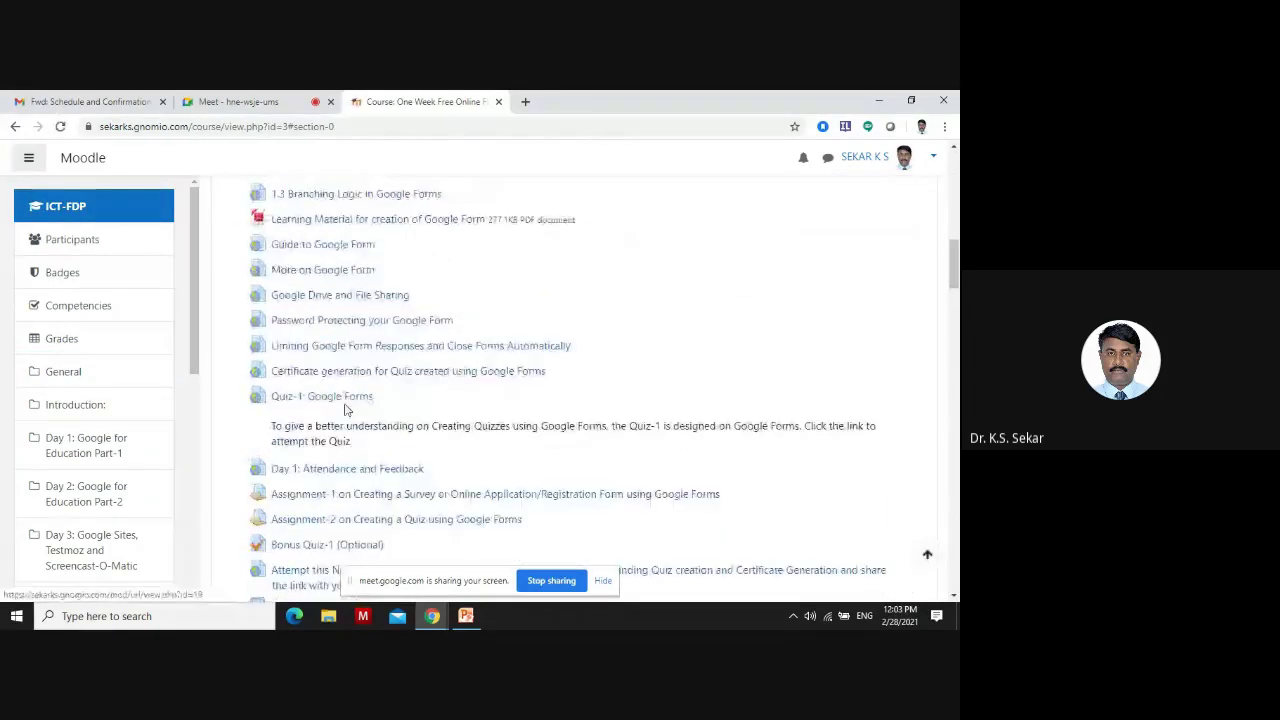
{"action": "scroll", "coordinate": [340, 412], "scroll_direction": "down", "scroll_amount": 2}
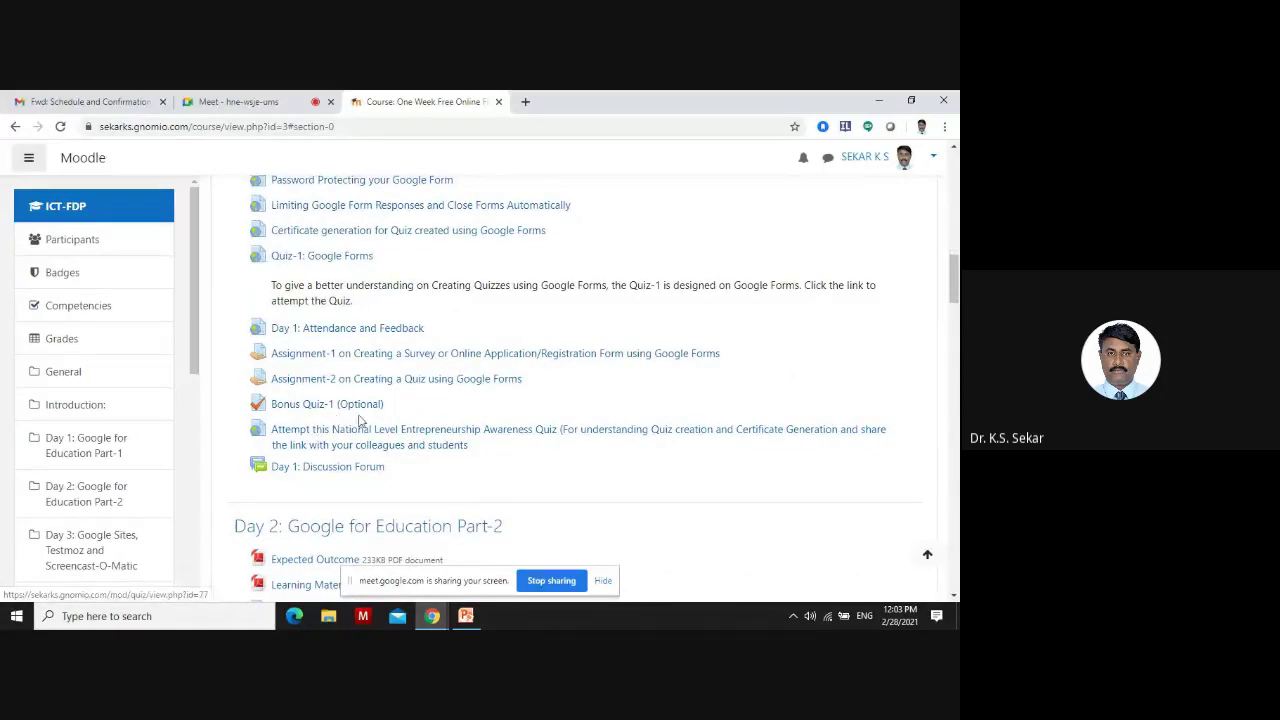
{"action": "left_click", "coordinate": [342, 262]}
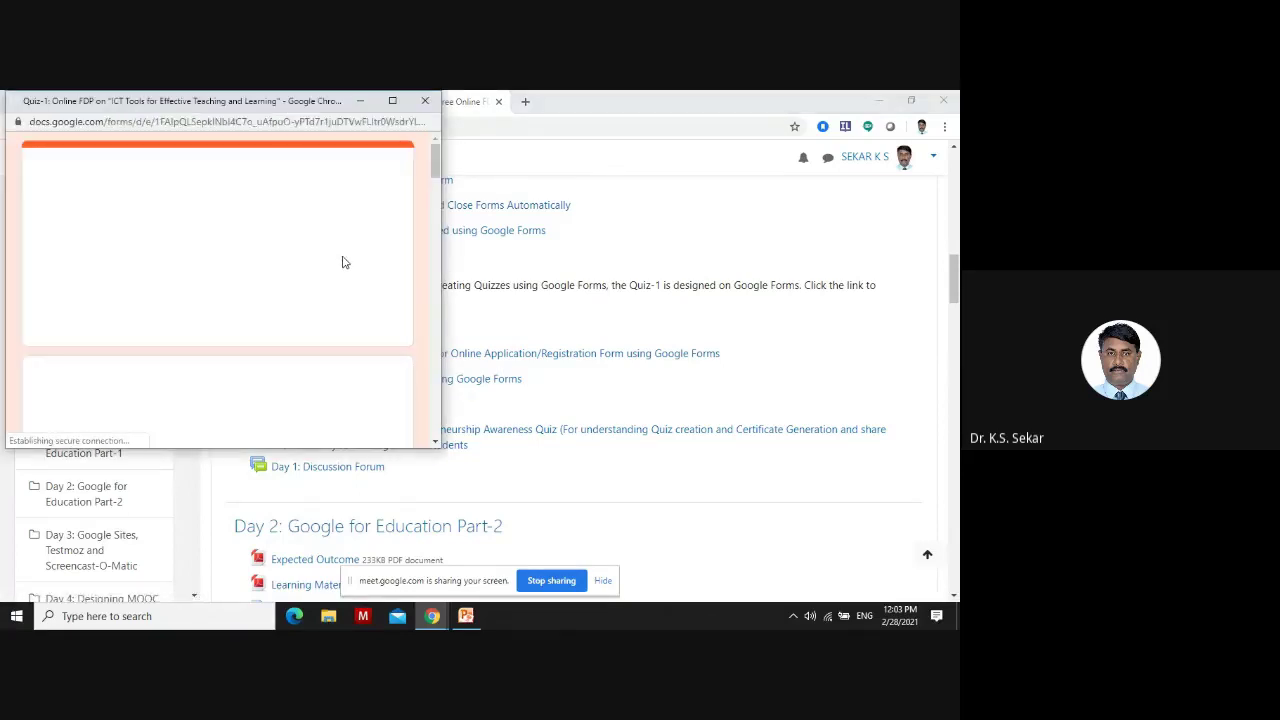
{"action": "left_click", "coordinate": [393, 101]}
{"action": "scroll", "coordinate": [400, 250], "scroll_direction": "down", "scroll_amount": 15}
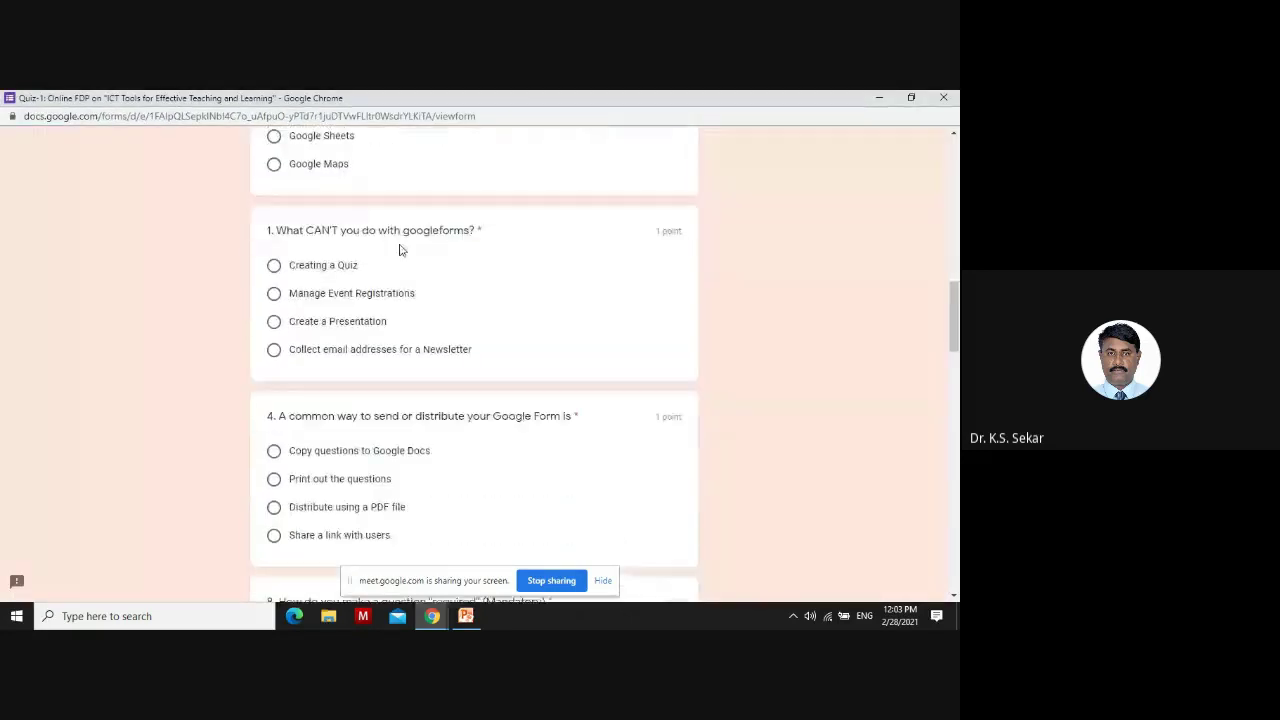
{"action": "scroll", "coordinate": [402, 252], "scroll_direction": "down", "scroll_amount": 15}
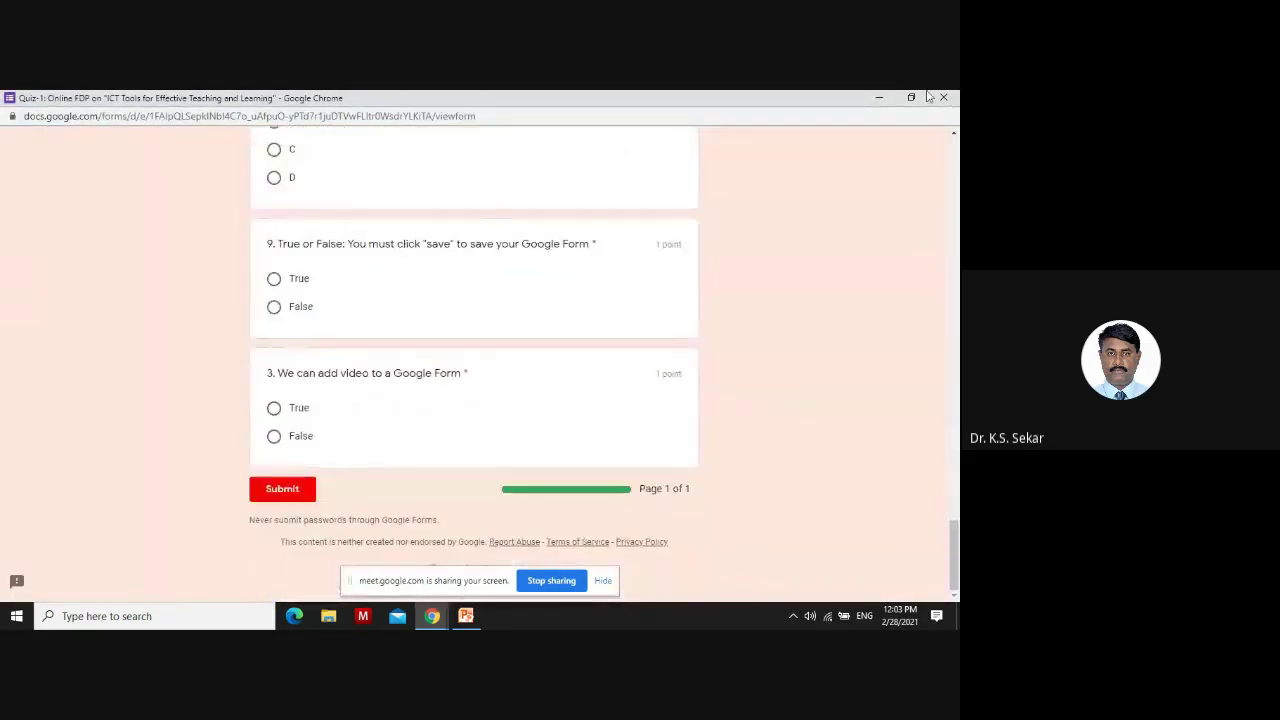
{"action": "left_click", "coordinate": [943, 97]}
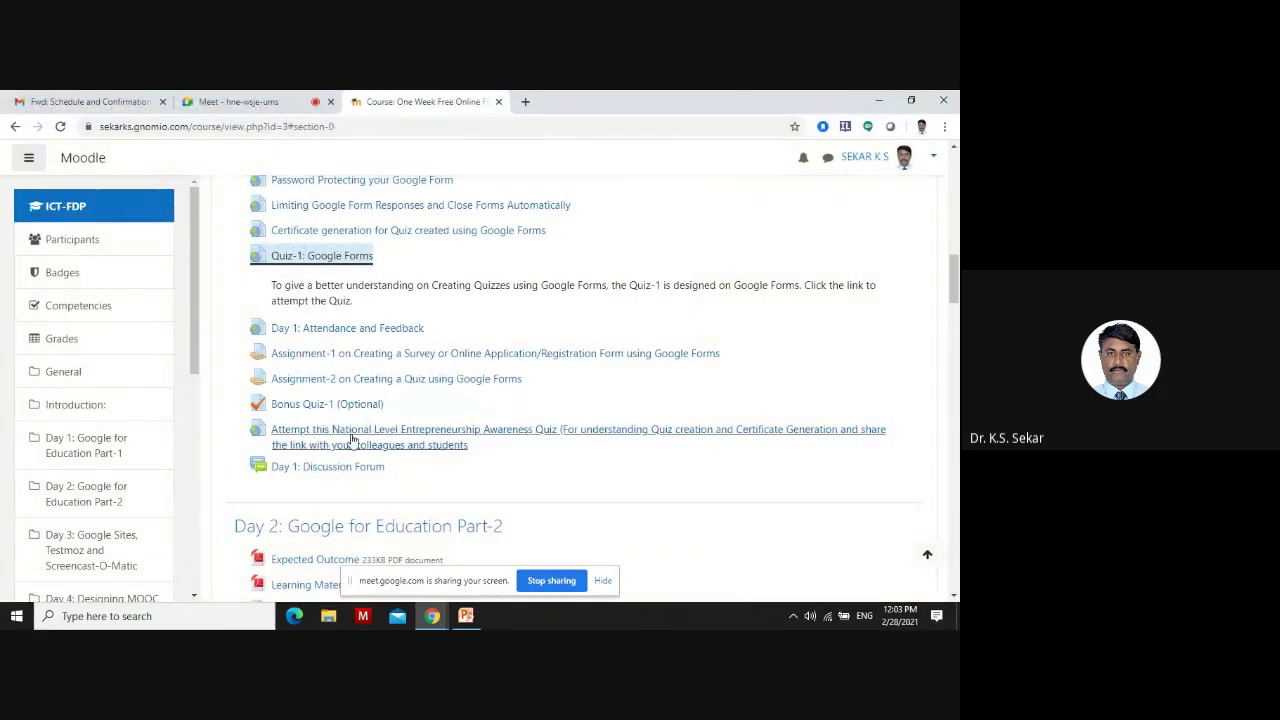
Open Day 3's Quiz-3: Google site, Testmoz and Screencast-o-matic and review its attempt limit, closing date and grading method
{"action": "scroll", "coordinate": [355, 441], "scroll_direction": "down", "scroll_amount": 8}
{"action": "scroll", "coordinate": [350, 442], "scroll_direction": "down", "scroll_amount": 4}
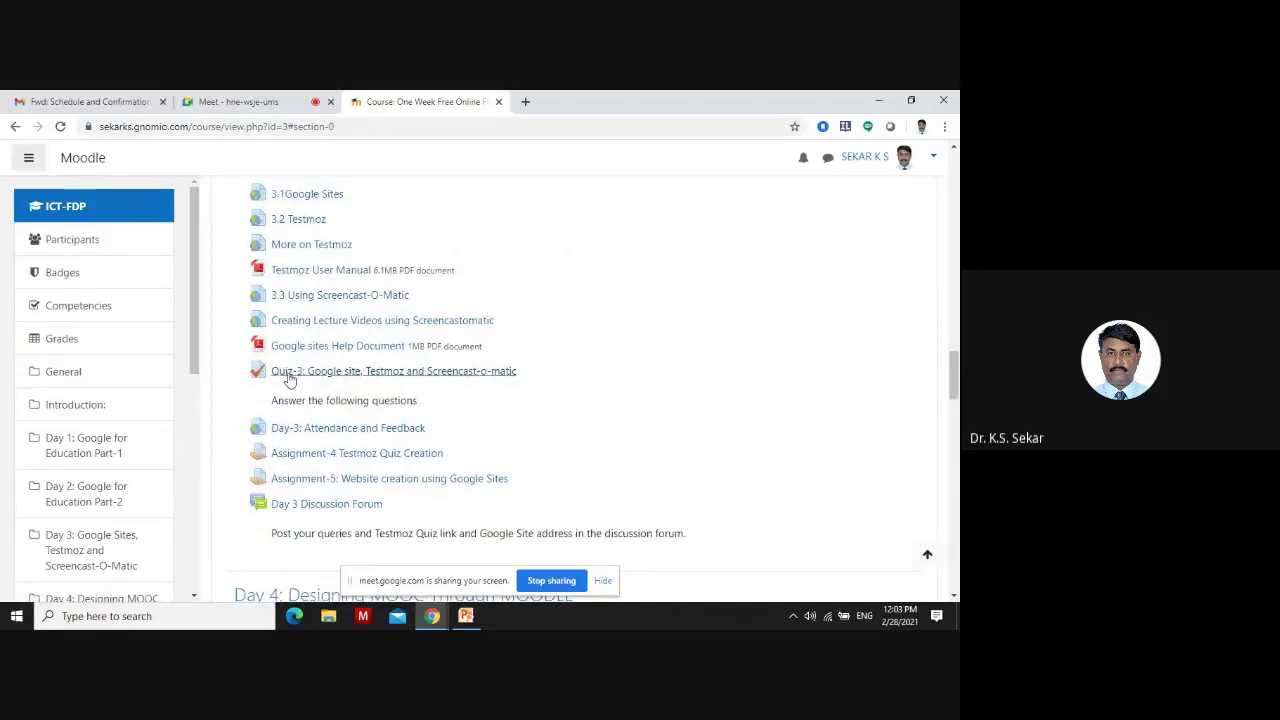
{"action": "left_click", "coordinate": [345, 378]}
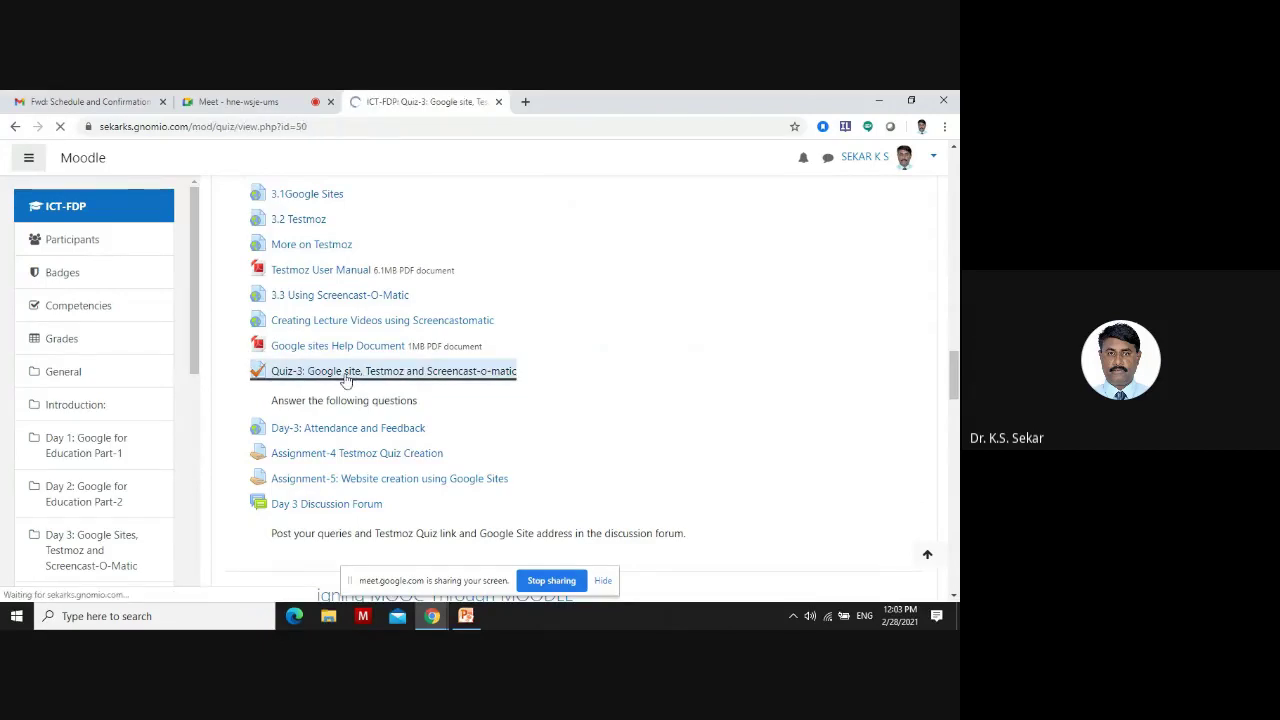
{"action": "scroll", "coordinate": [635, 360], "scroll_direction": "down", "scroll_amount": 2}
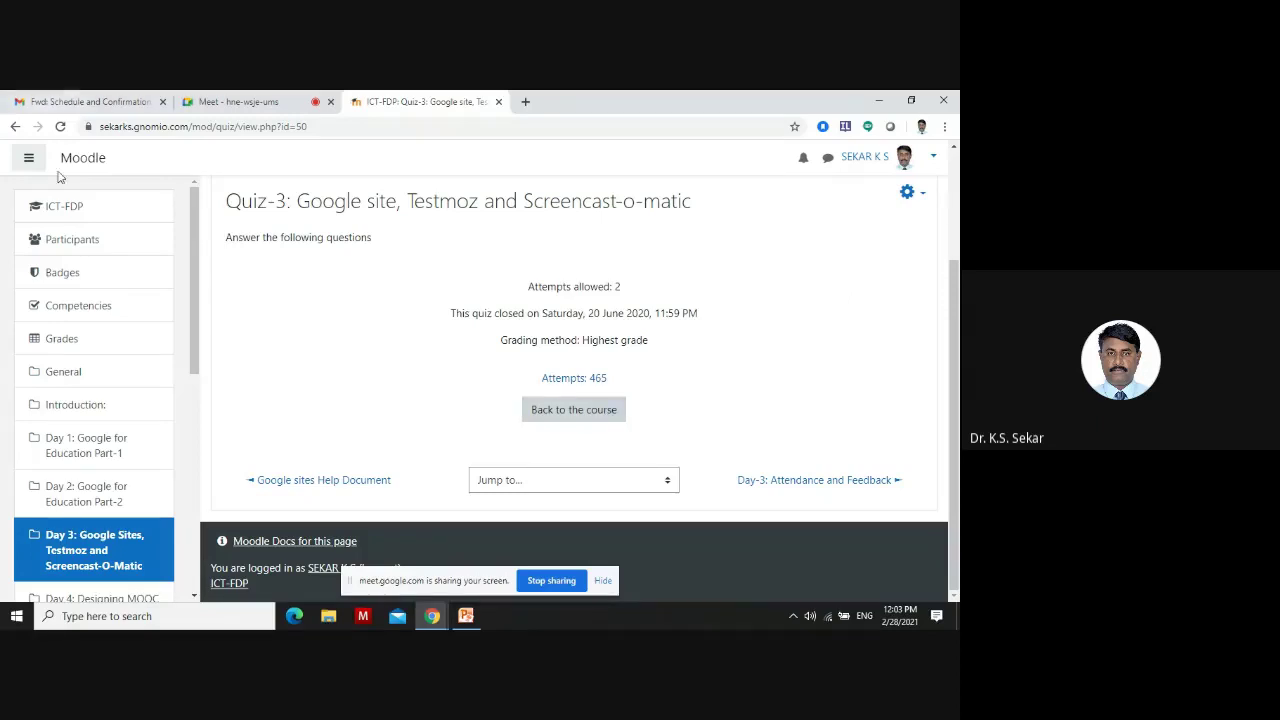
{"action": "scroll", "coordinate": [548, 272], "scroll_direction": "up", "scroll_amount": 2}
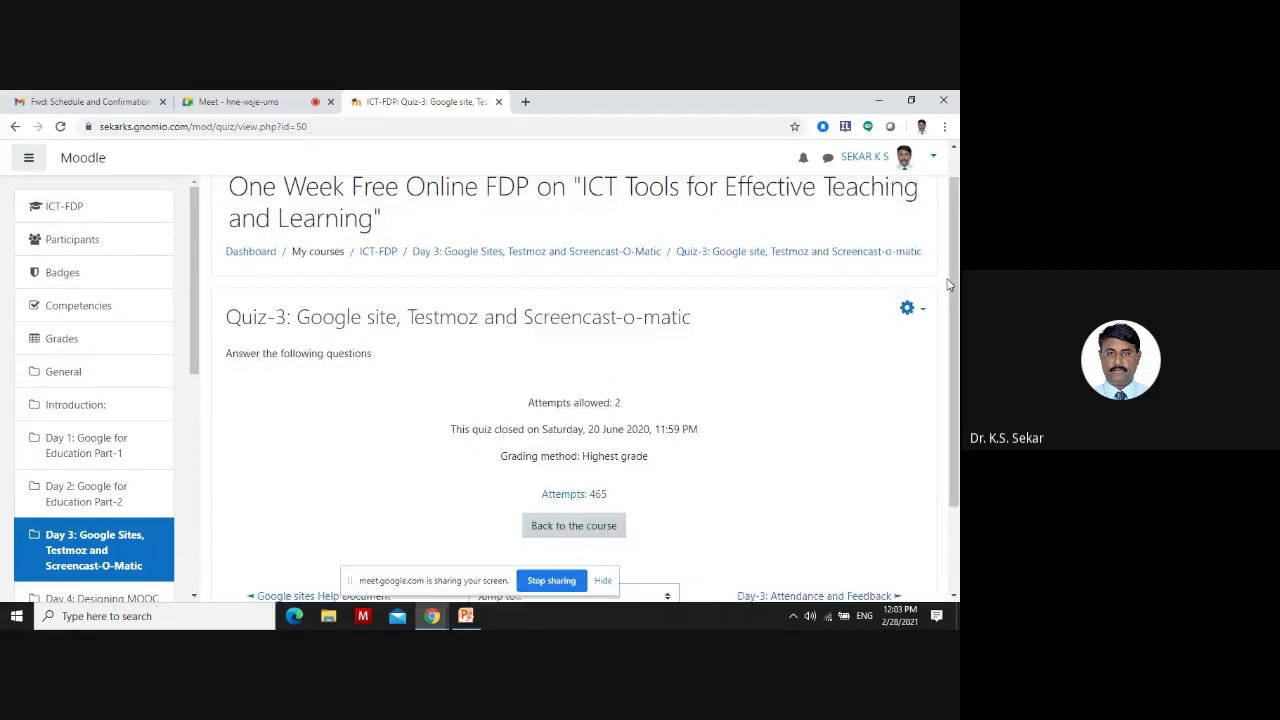
Return to the course page and examine Day 1's videos, learning materials, quizzes, assignments and discussion forum
{"action": "left_click", "coordinate": [63, 372]}
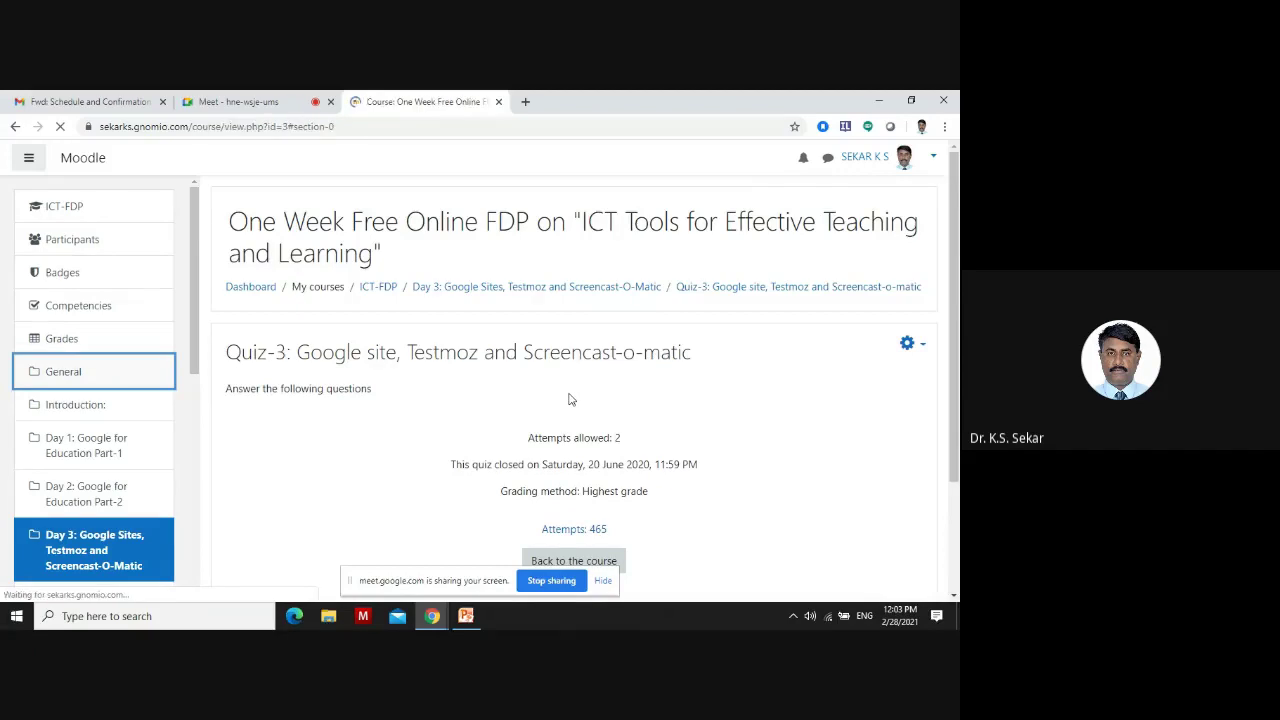
{"action": "scroll", "coordinate": [540, 393], "scroll_direction": "down", "scroll_amount": 5}
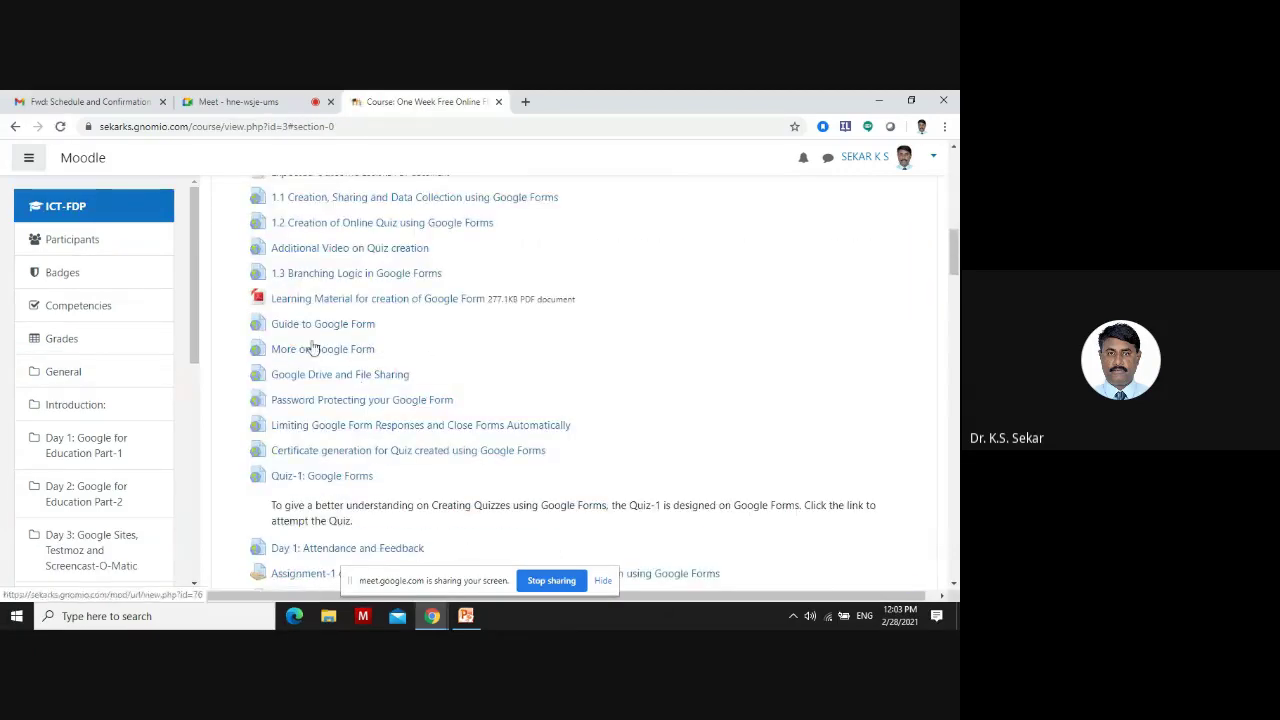
{"action": "scroll", "coordinate": [308, 337], "scroll_direction": "down", "scroll_amount": 3}
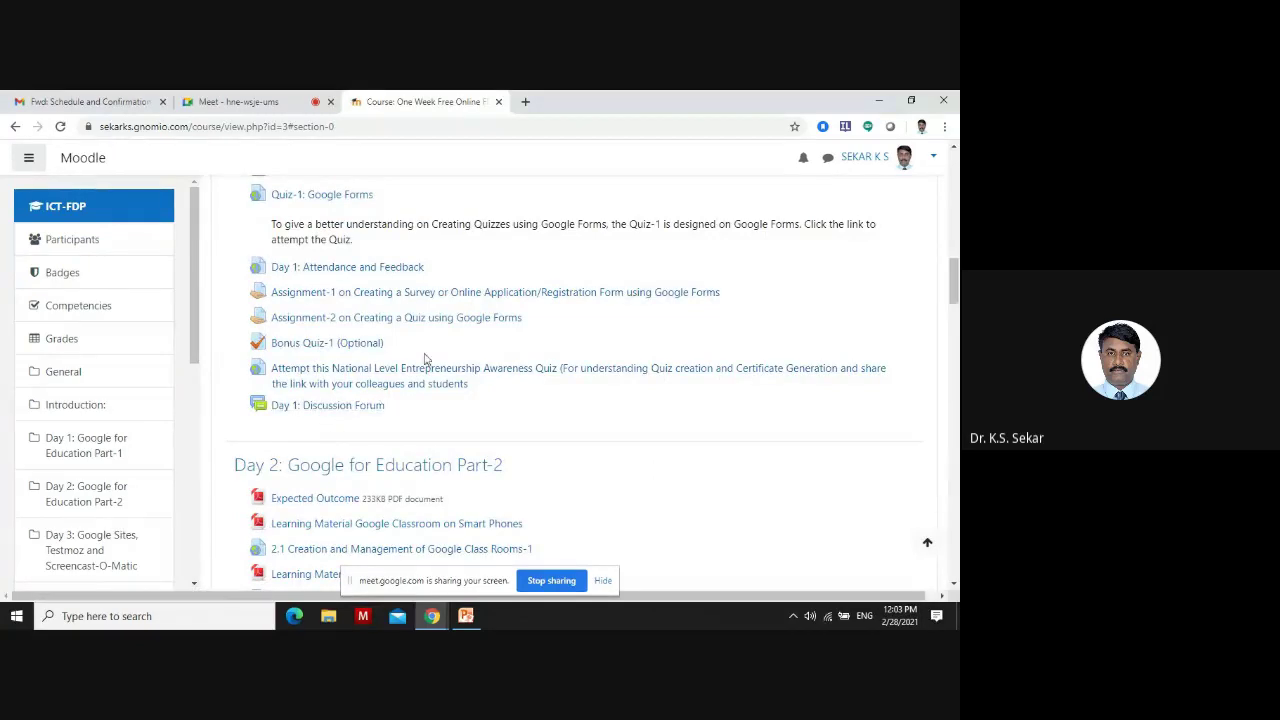
{"action": "scroll", "coordinate": [428, 360], "scroll_direction": "up", "scroll_amount": 6}
{"action": "scroll", "coordinate": [432, 355], "scroll_direction": "down", "scroll_amount": 5}
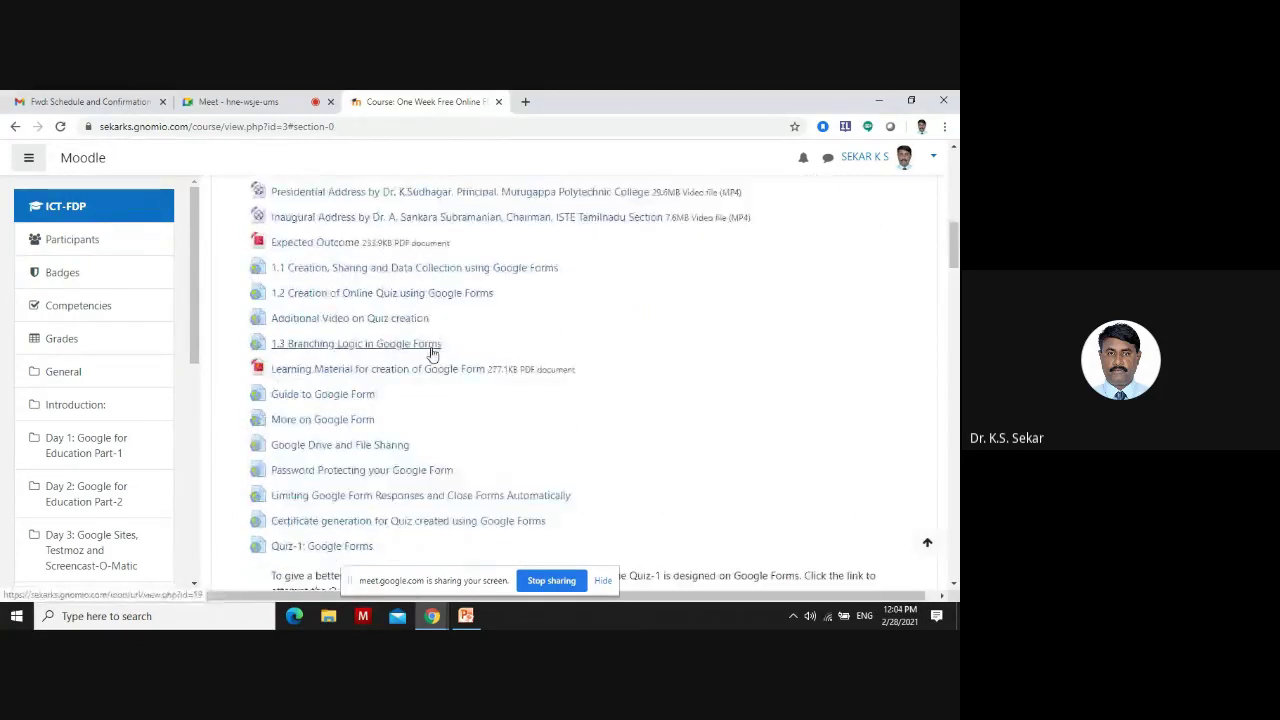
{"action": "scroll", "coordinate": [352, 465], "scroll_direction": "down", "scroll_amount": 1}
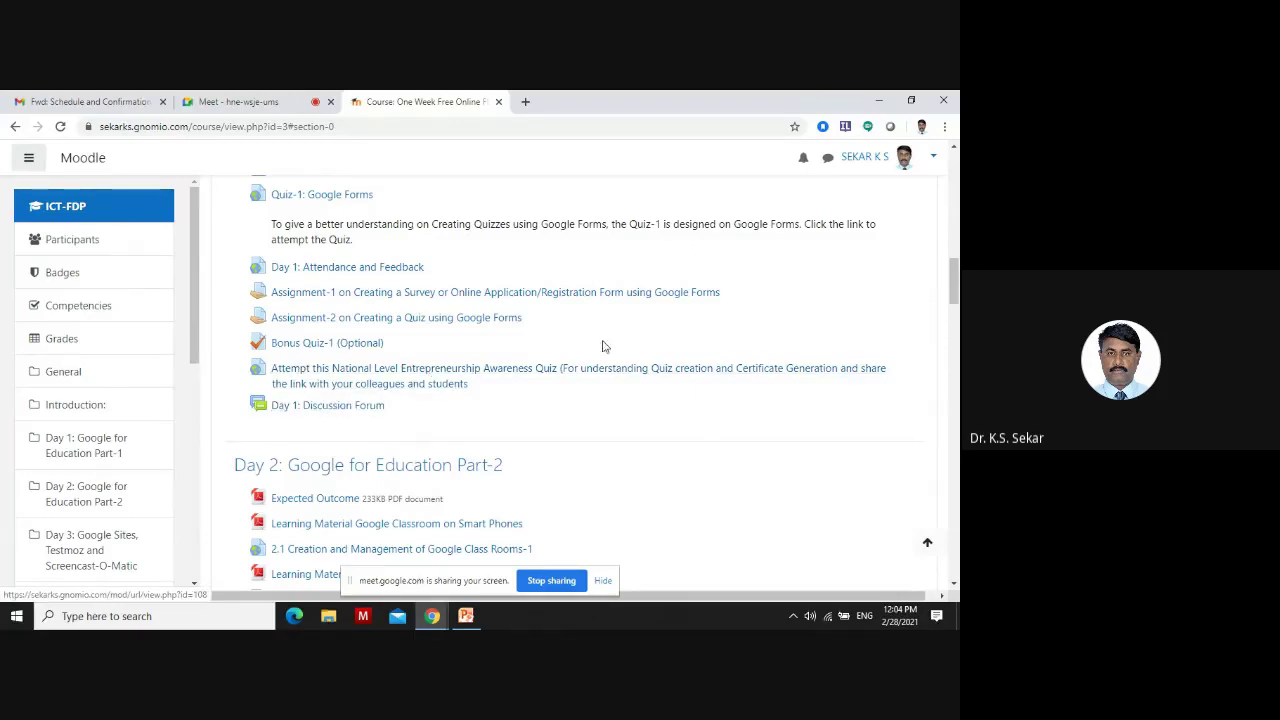
{"action": "scroll", "coordinate": [566, 356], "scroll_direction": "up", "scroll_amount": 1}
{"action": "scroll", "coordinate": [450, 362], "scroll_direction": "up", "scroll_amount": 1}
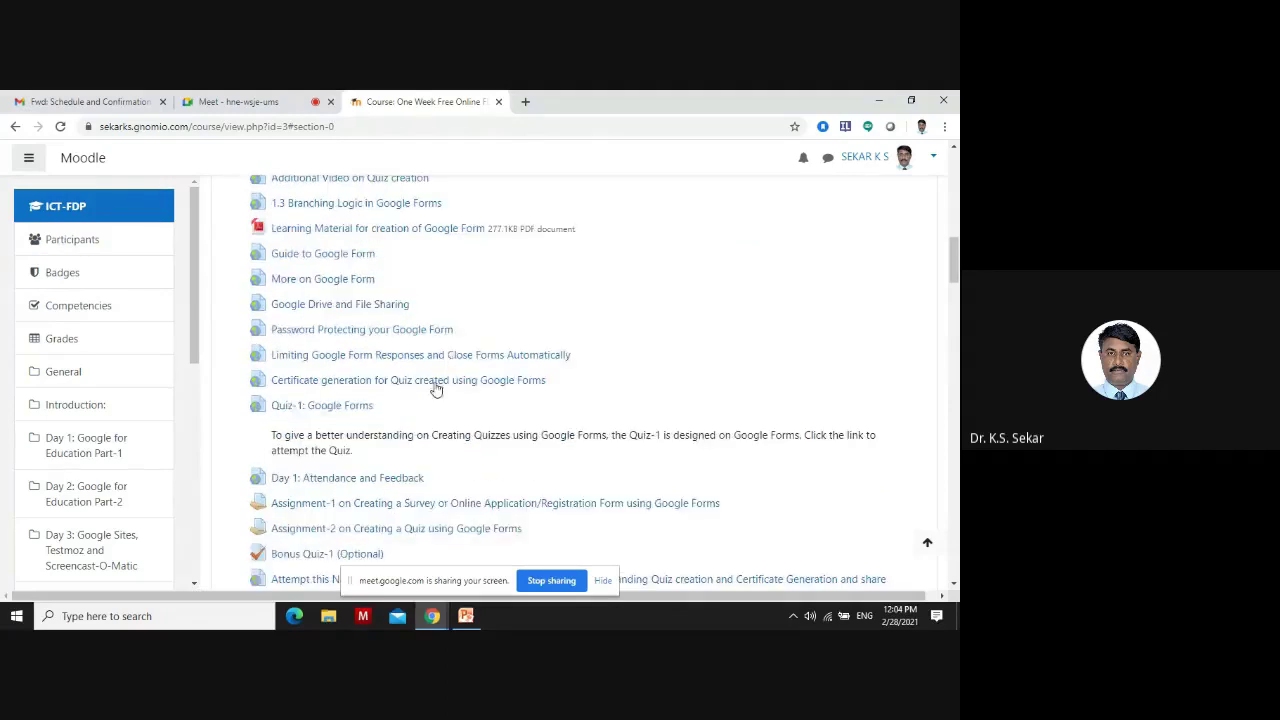
{"action": "scroll", "coordinate": [290, 262], "scroll_direction": "up", "scroll_amount": 3}
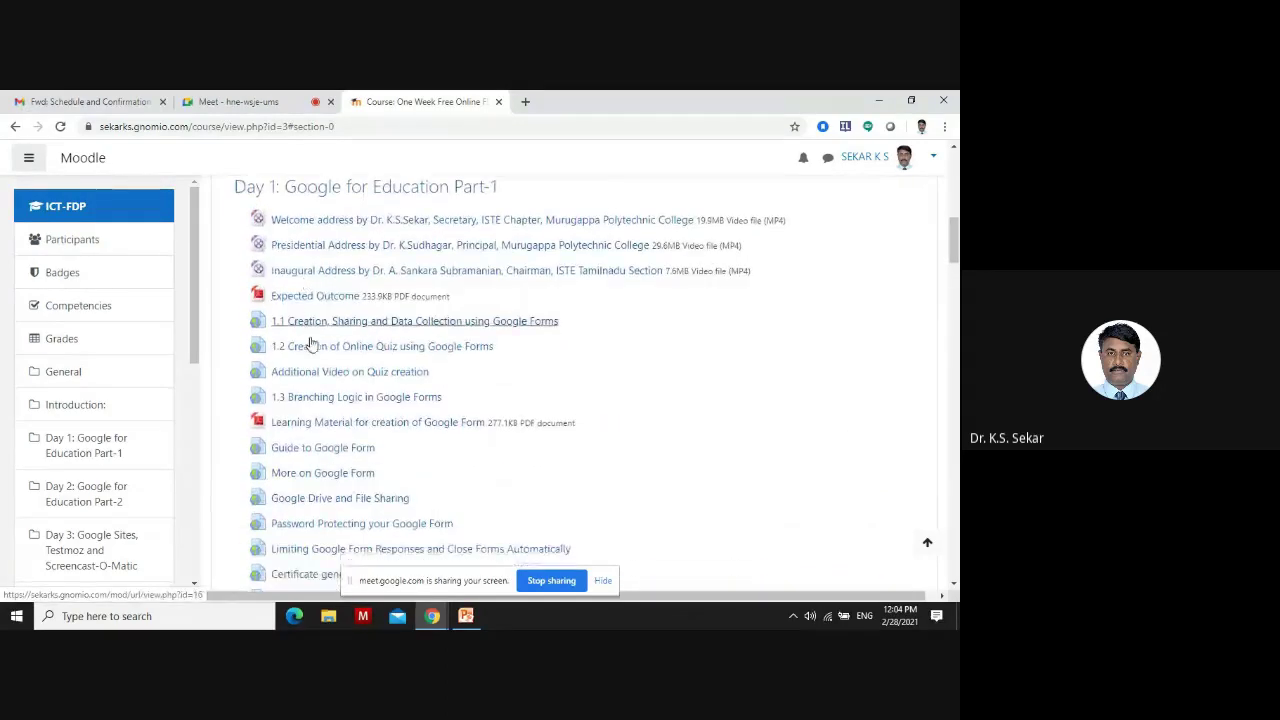
{"action": "scroll", "coordinate": [305, 298], "scroll_direction": "down", "scroll_amount": 1}
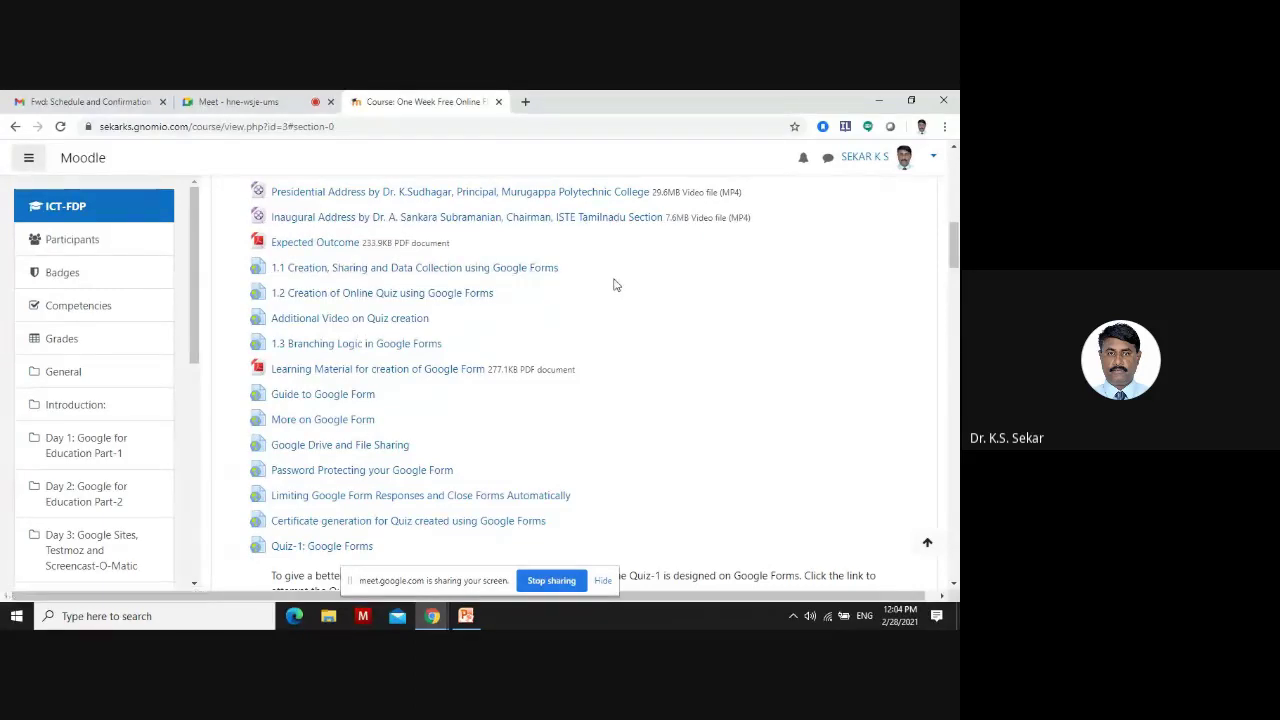
View Day 1's lesson 1.1 Creation, Sharing and Data Collection using Google Forms with its embedded video and licence credit, and return to the course
{"action": "left_click", "coordinate": [447, 277]}
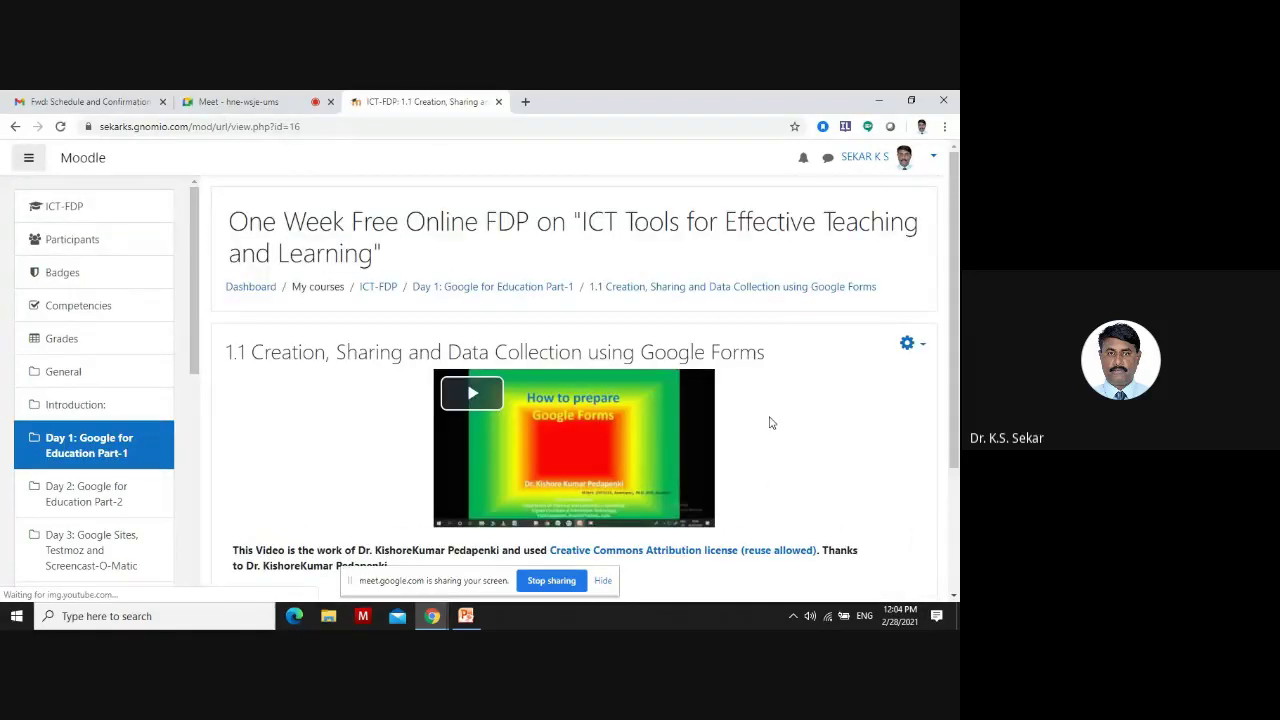
{"action": "scroll", "coordinate": [770, 423], "scroll_direction": "down", "scroll_amount": 2}
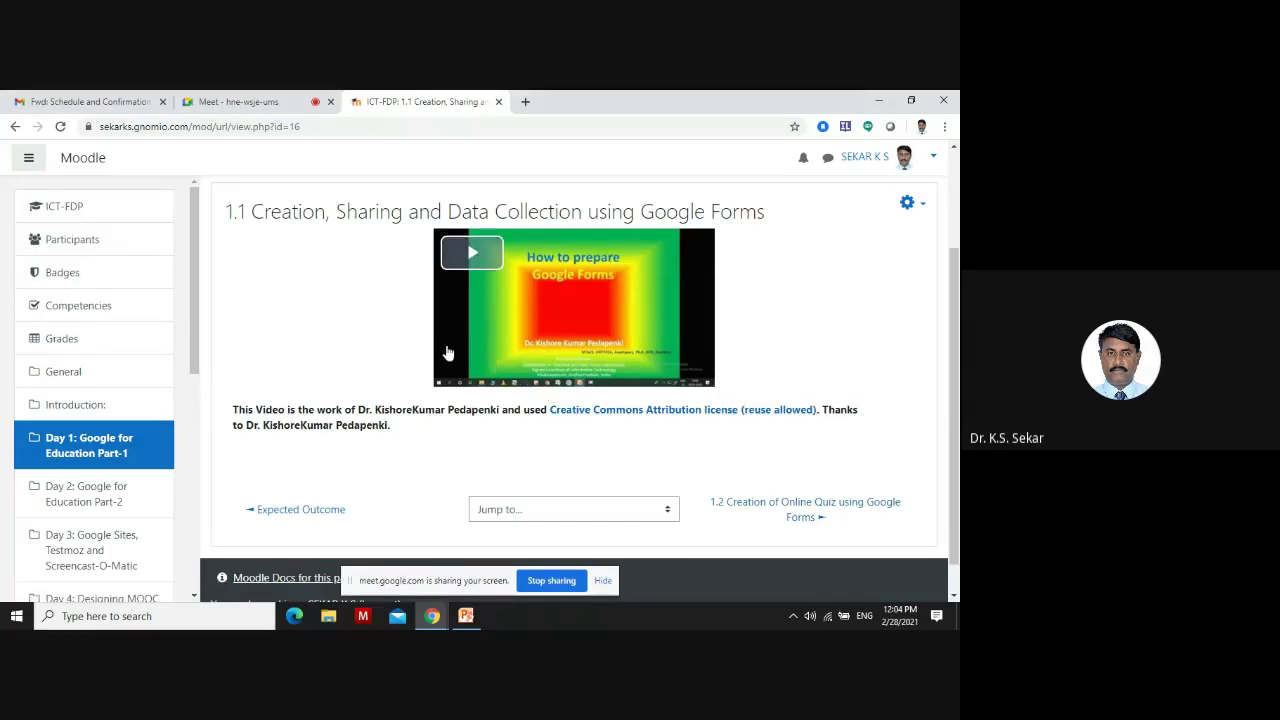
{"action": "scroll", "coordinate": [743, 337], "scroll_direction": "up", "scroll_amount": 3}
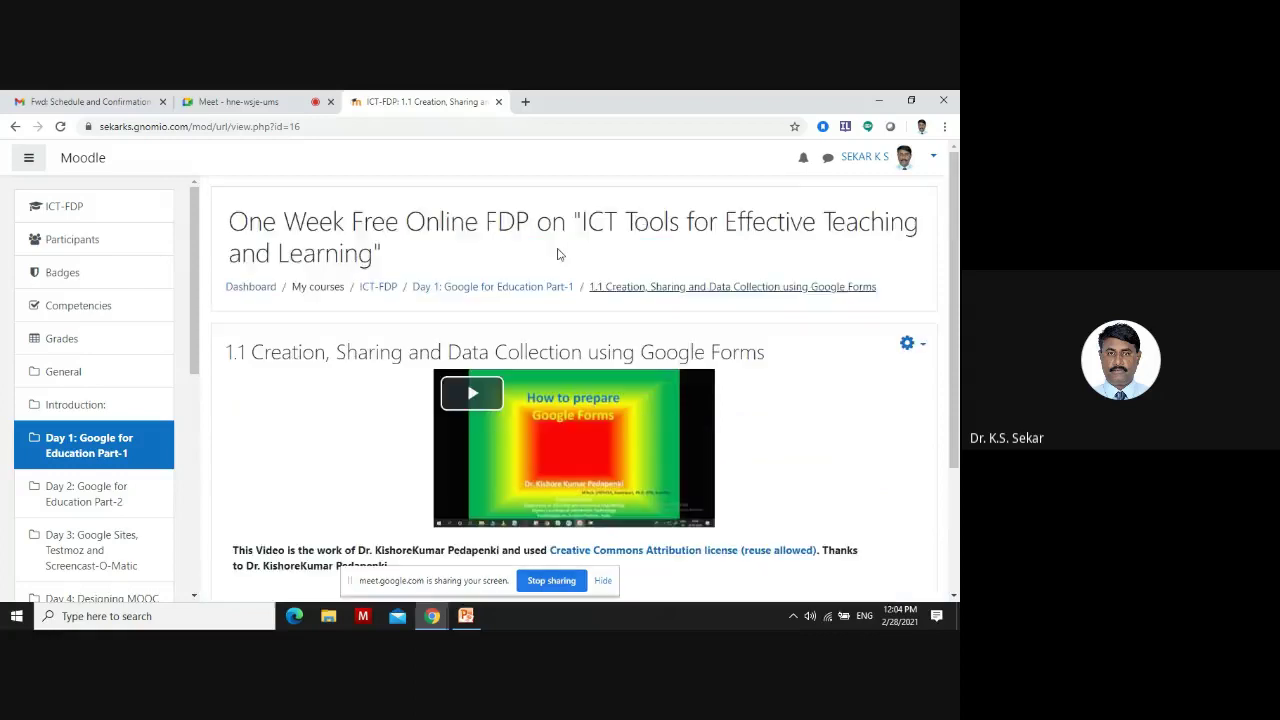
{"action": "left_click", "coordinate": [15, 126]}
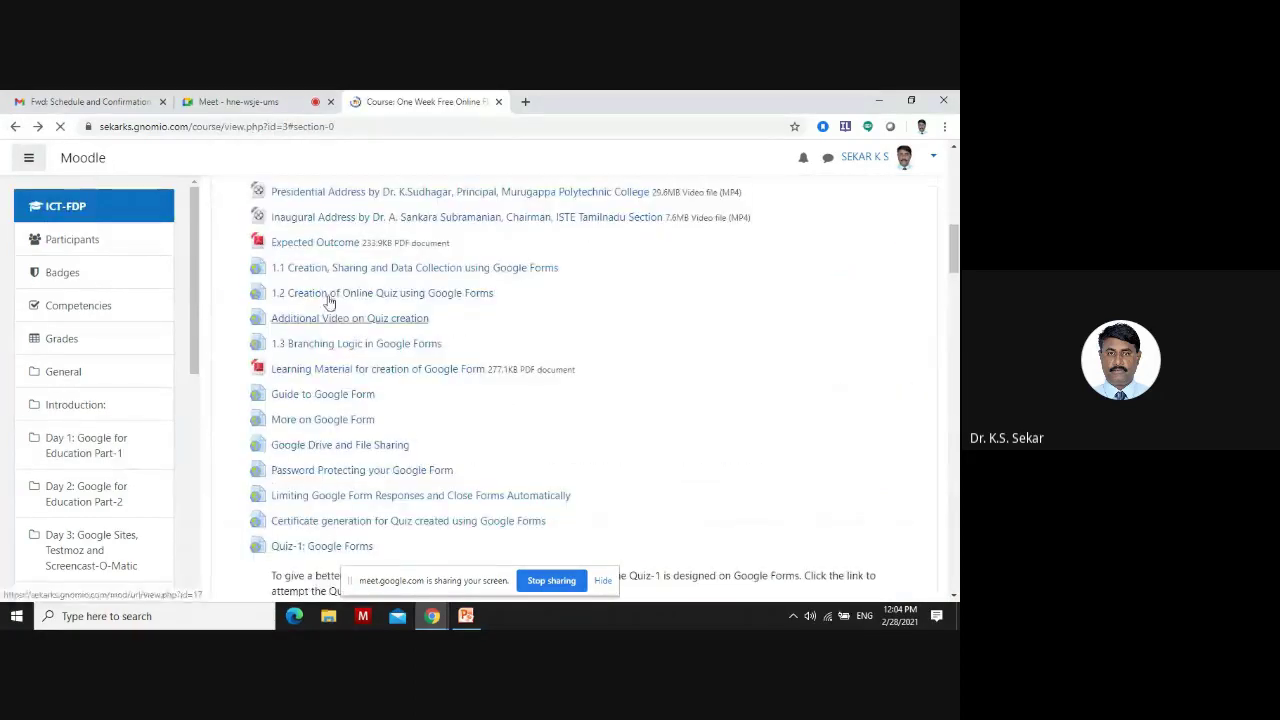
Open Day 1's lesson 1.2 Creation of Online Quiz using Google Forms, play its embedded video briefly and return to the course
{"action": "left_click", "coordinate": [310, 295]}
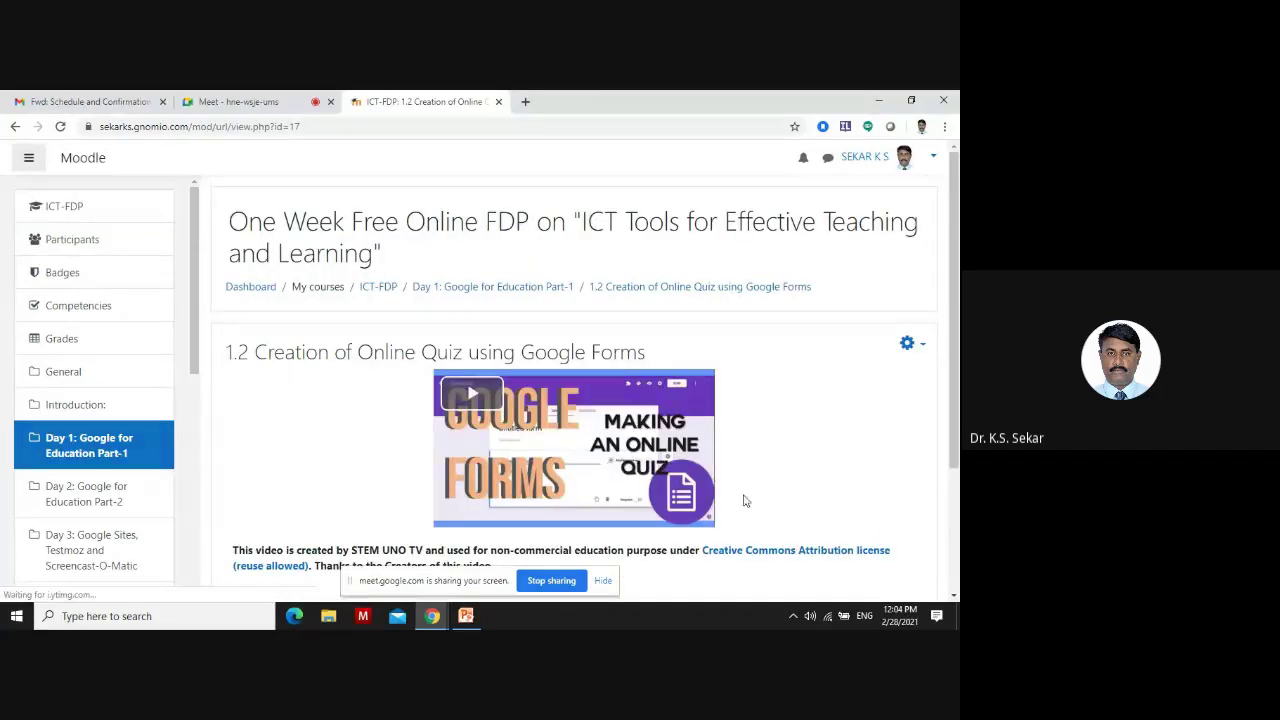
{"action": "left_click", "coordinate": [475, 407]}
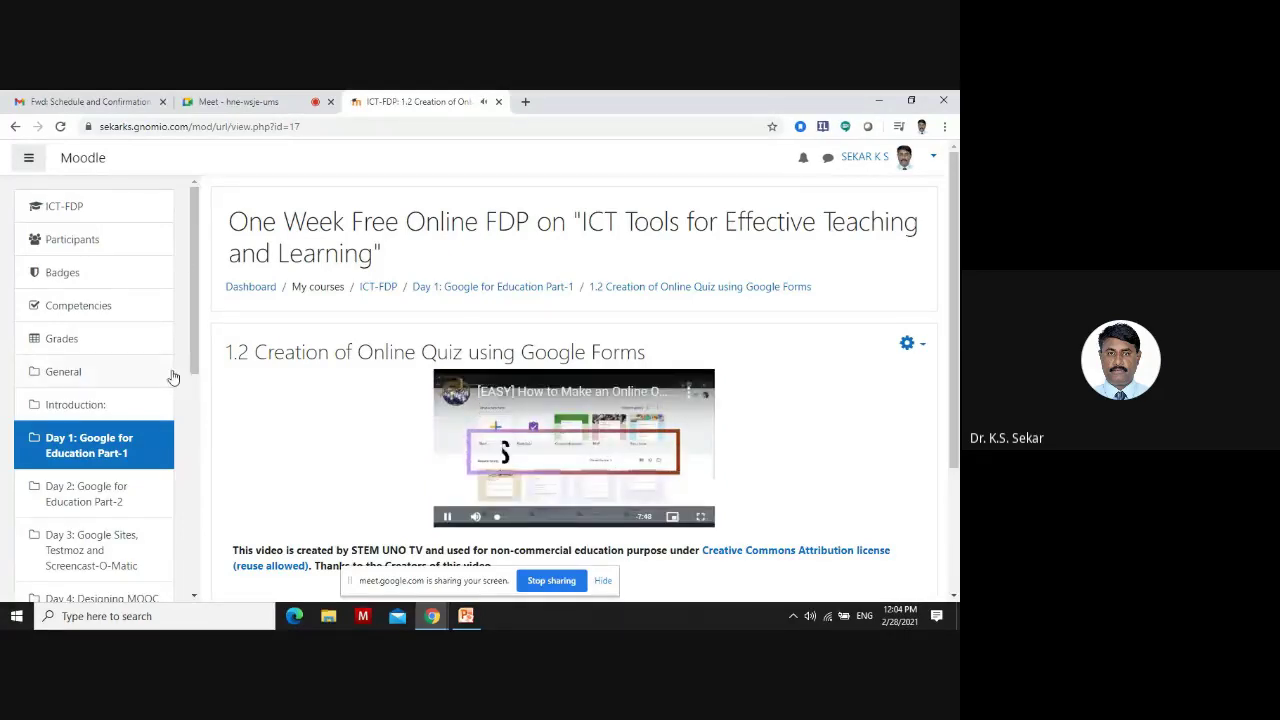
{"action": "left_click", "coordinate": [64, 376]}
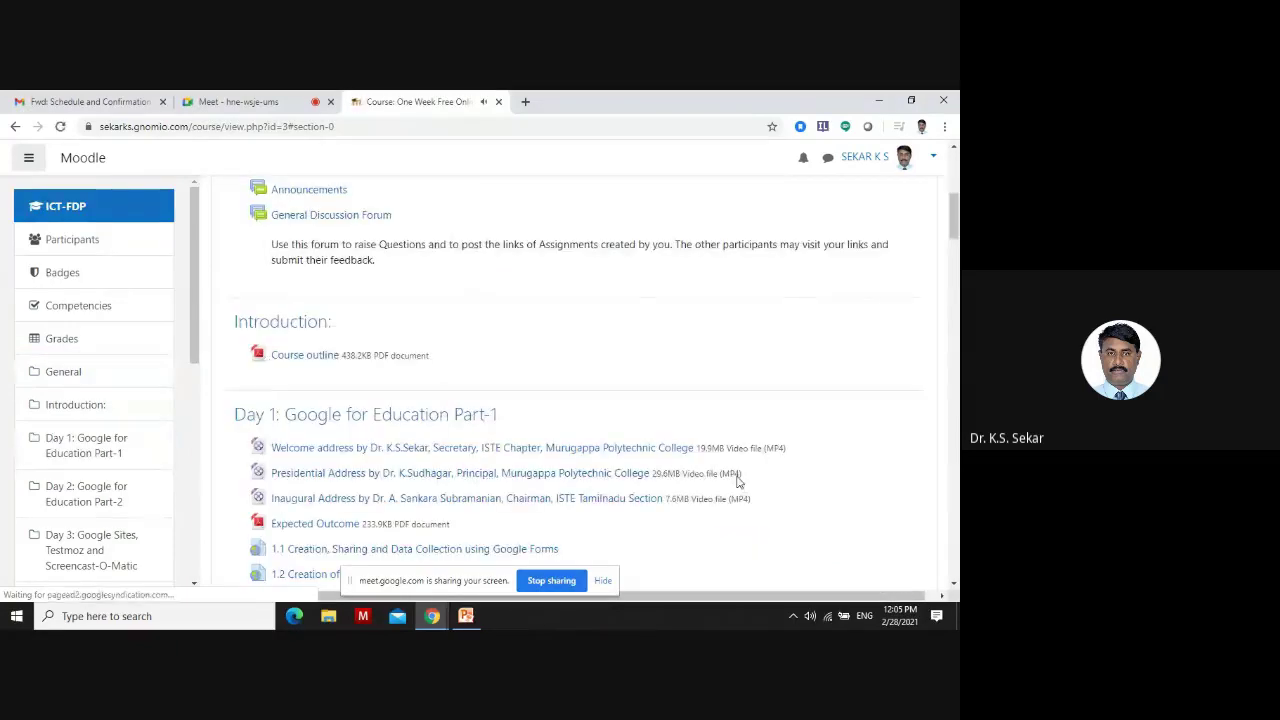
Open the welcome address video in Day 1, play it briefly and pause it
{"action": "scroll", "coordinate": [490, 388], "scroll_direction": "down", "scroll_amount": 1}
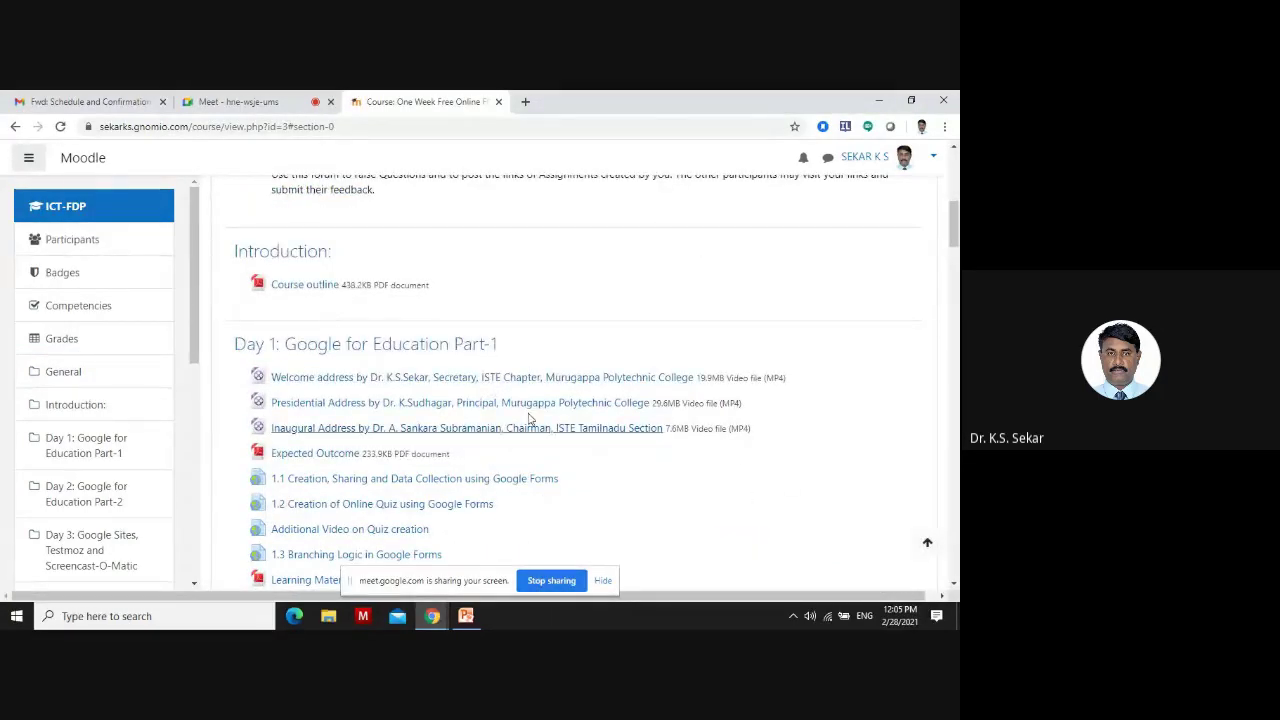
{"action": "left_click", "coordinate": [471, 386]}
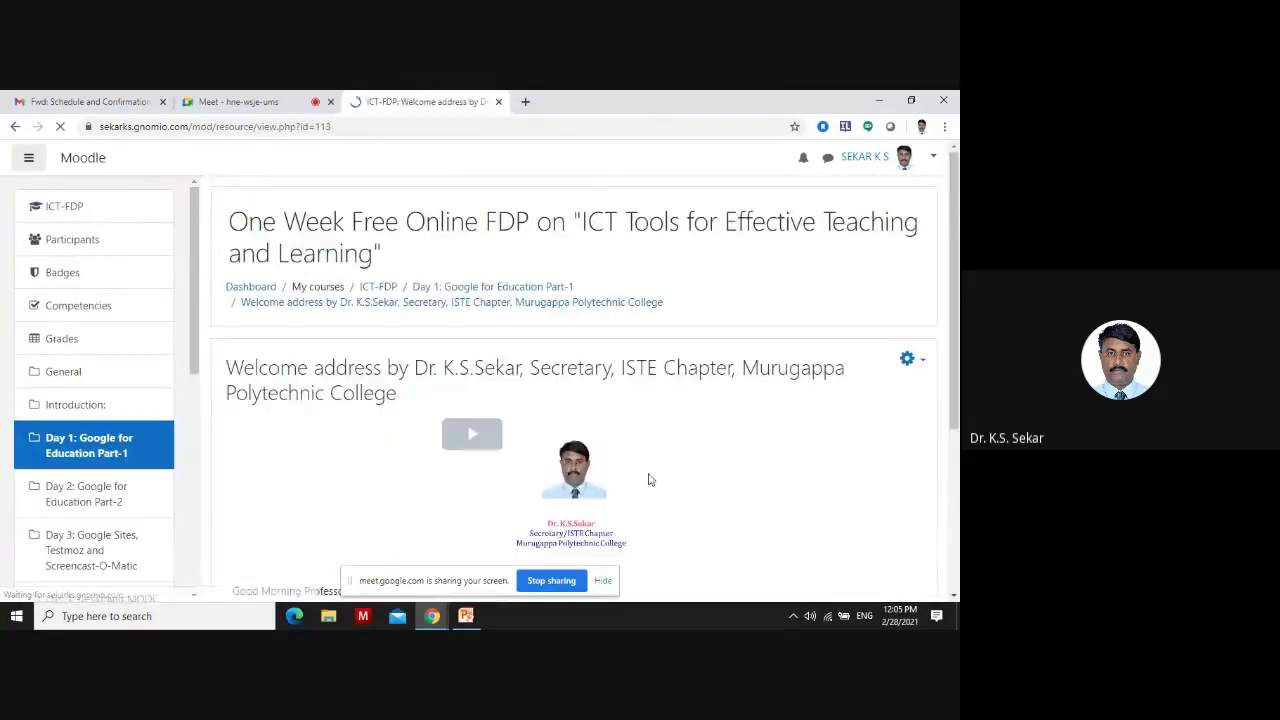
{"action": "left_click", "coordinate": [465, 440]}
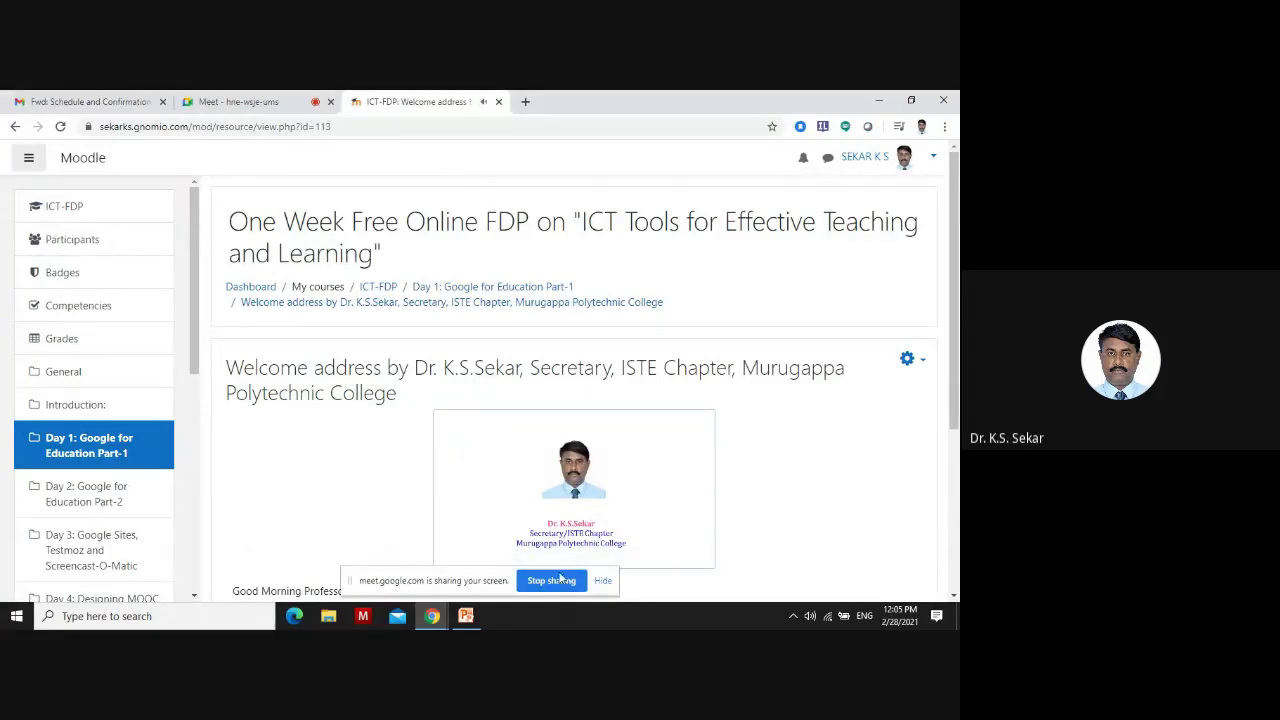
{"action": "mouse_move", "coordinate": [455, 565]}
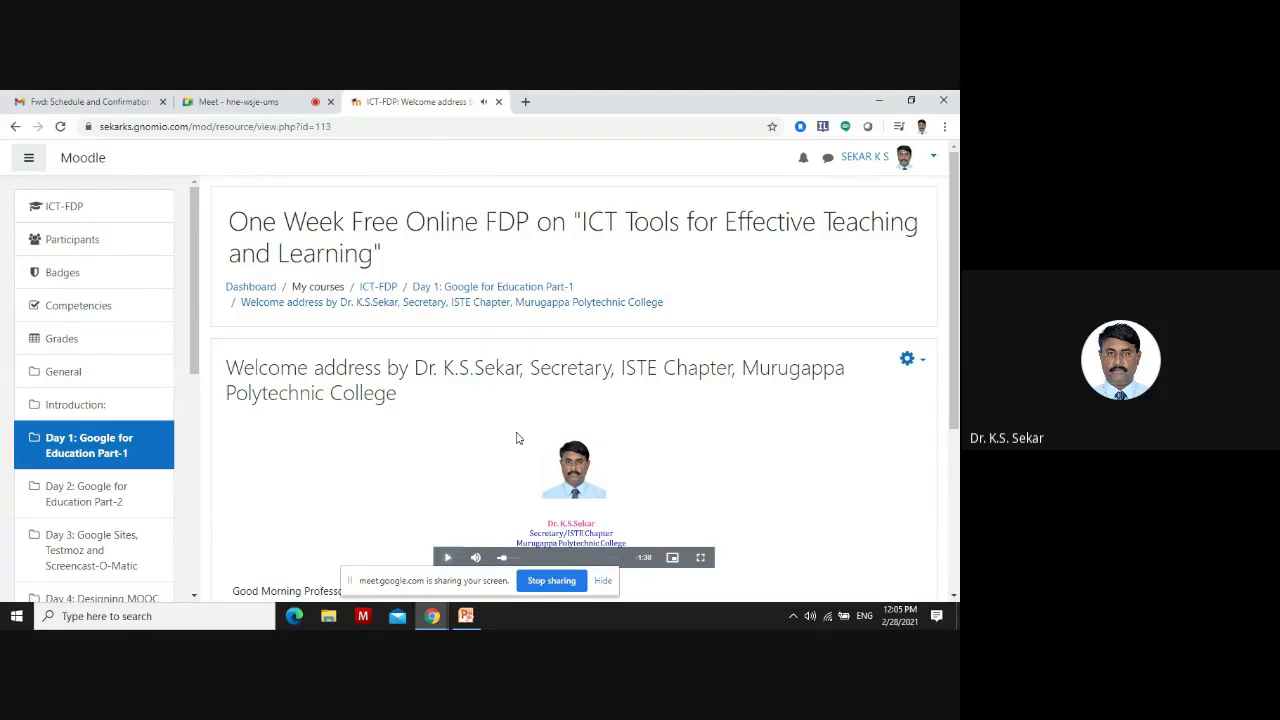
Return to the course page and look through the Day 1 to Day 3 sections down to Day 4: Designing MOOC Through MOODLE
{"action": "left_click", "coordinate": [60, 373]}
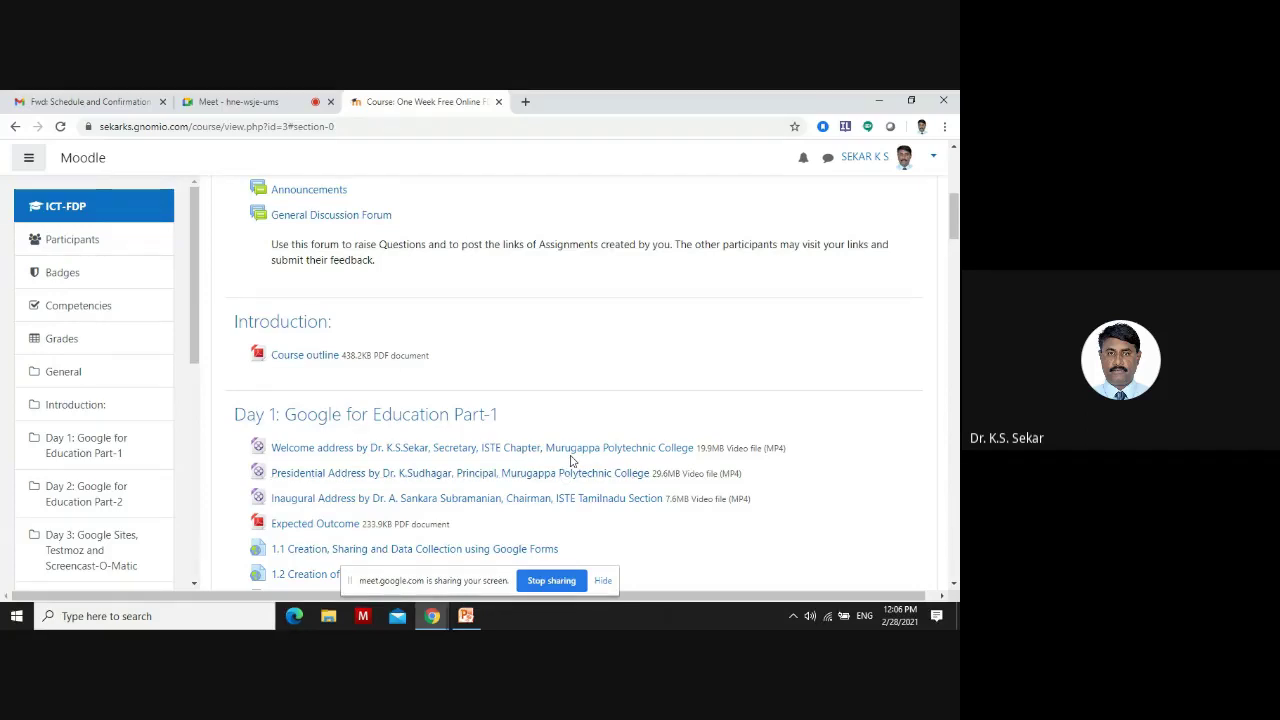
{"action": "scroll", "coordinate": [572, 460], "scroll_direction": "down", "scroll_amount": 5}
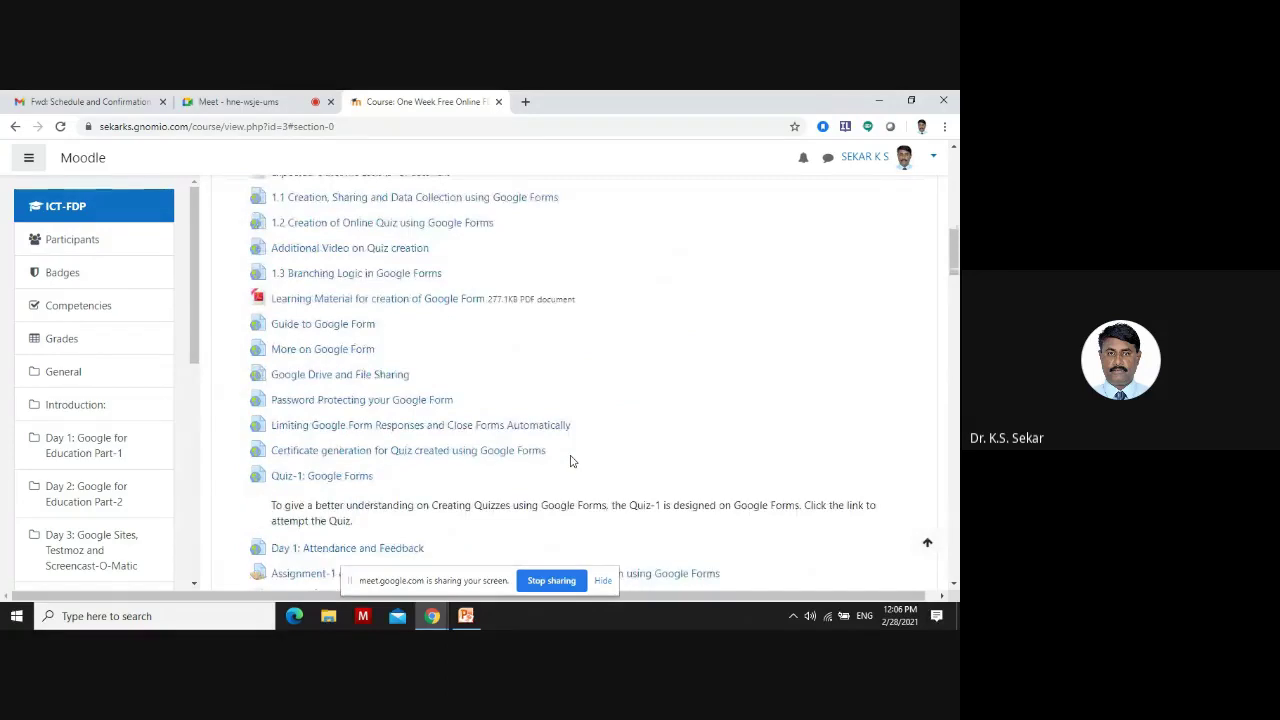
{"action": "scroll", "coordinate": [572, 460], "scroll_direction": "down", "scroll_amount": 3}
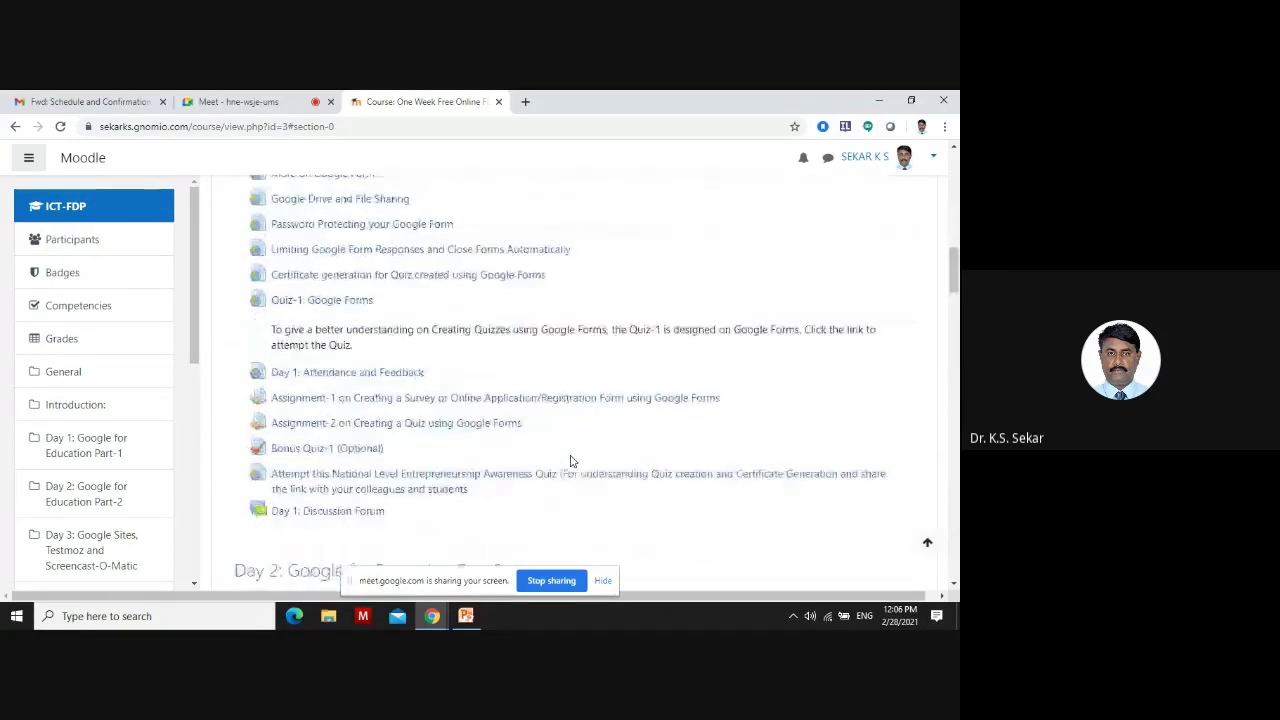
{"action": "scroll", "coordinate": [534, 443], "scroll_direction": "down", "scroll_amount": 6}
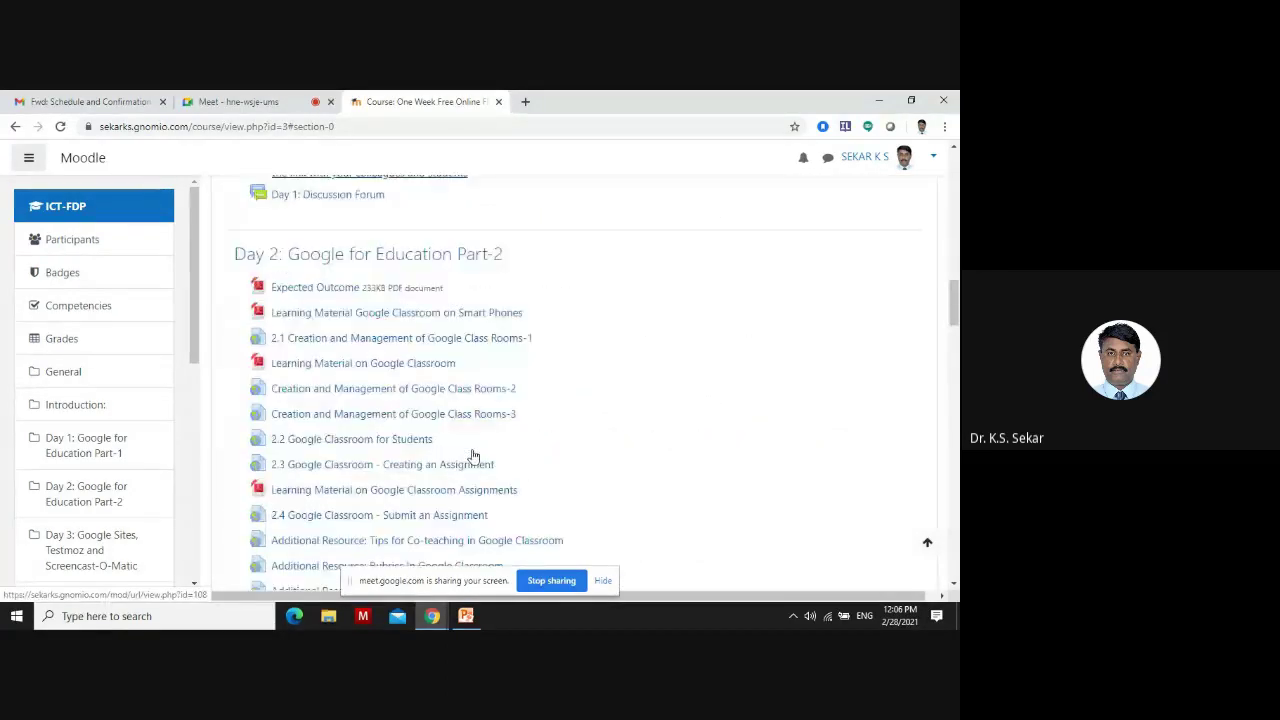
{"action": "scroll", "coordinate": [474, 456], "scroll_direction": "down", "scroll_amount": 3}
{"action": "scroll", "coordinate": [474, 456], "scroll_direction": "down", "scroll_amount": 5}
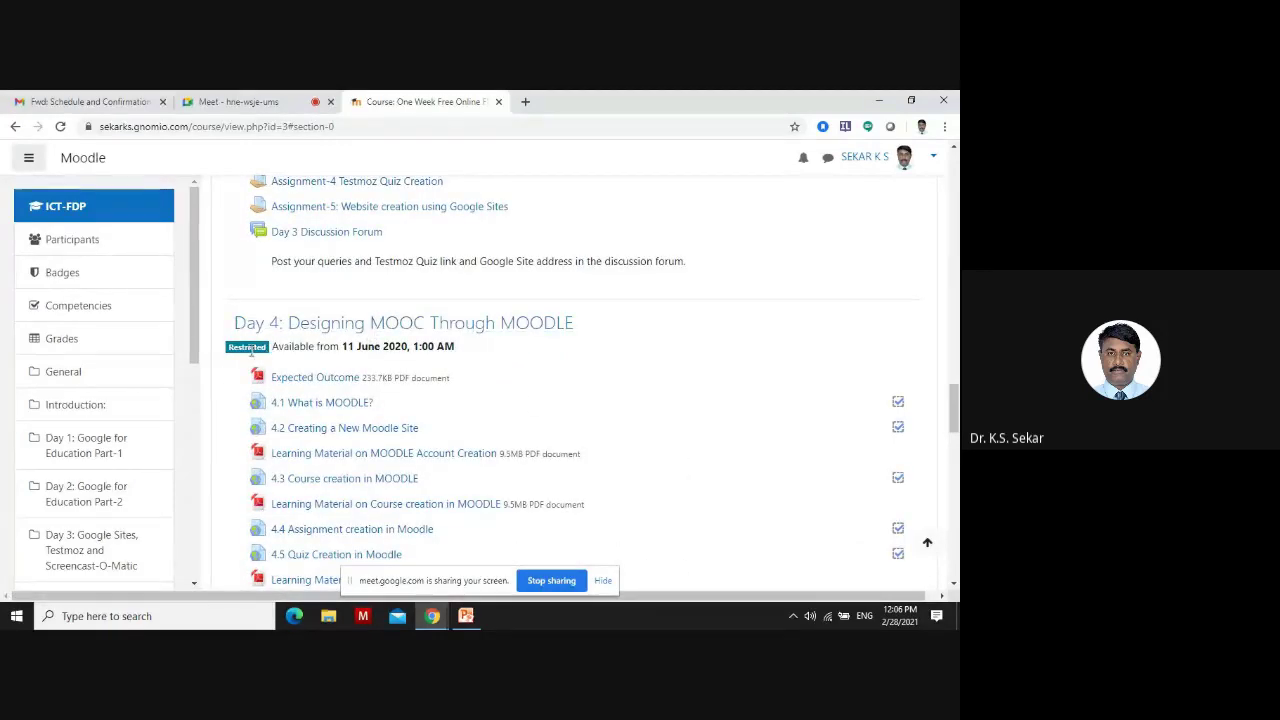
Review the activities in the Day 1 to Day 3 sections and the date restriction on Day 4: Designing MOOC Through MOODLE
{"action": "scroll", "coordinate": [392, 350], "scroll_direction": "up", "scroll_amount": 2}
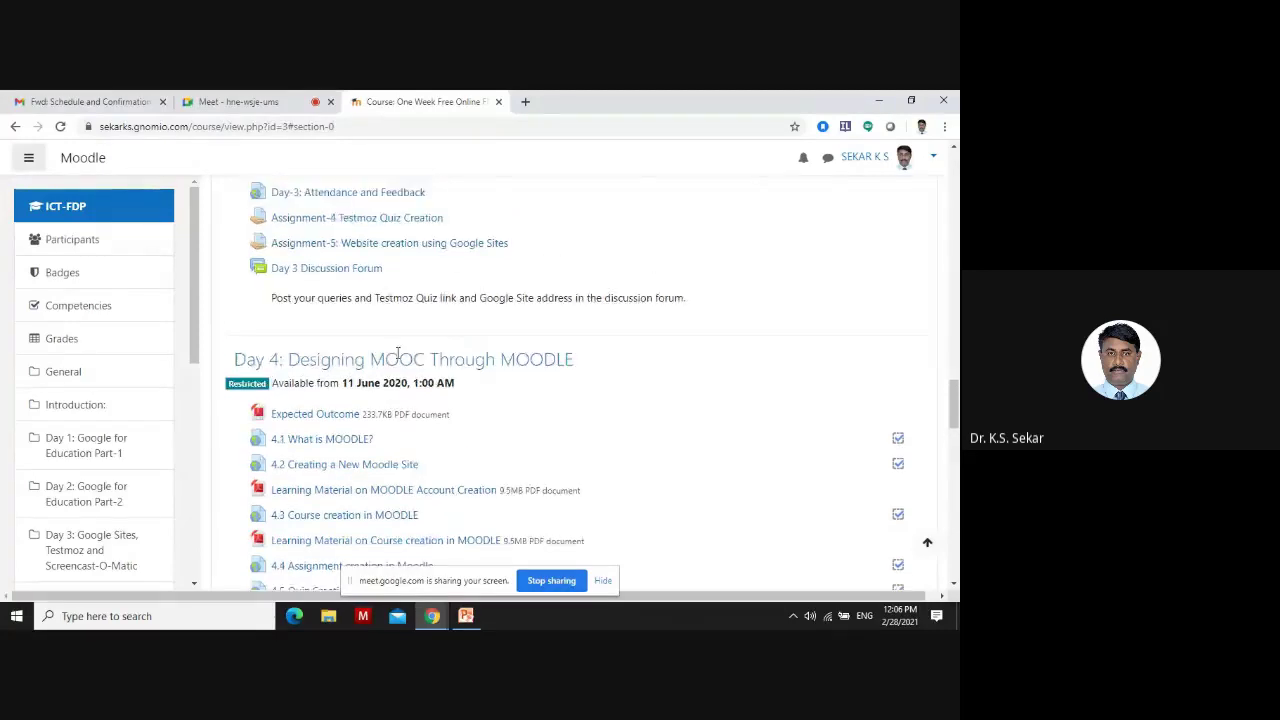
{"action": "scroll", "coordinate": [432, 428], "scroll_direction": "up", "scroll_amount": 15}
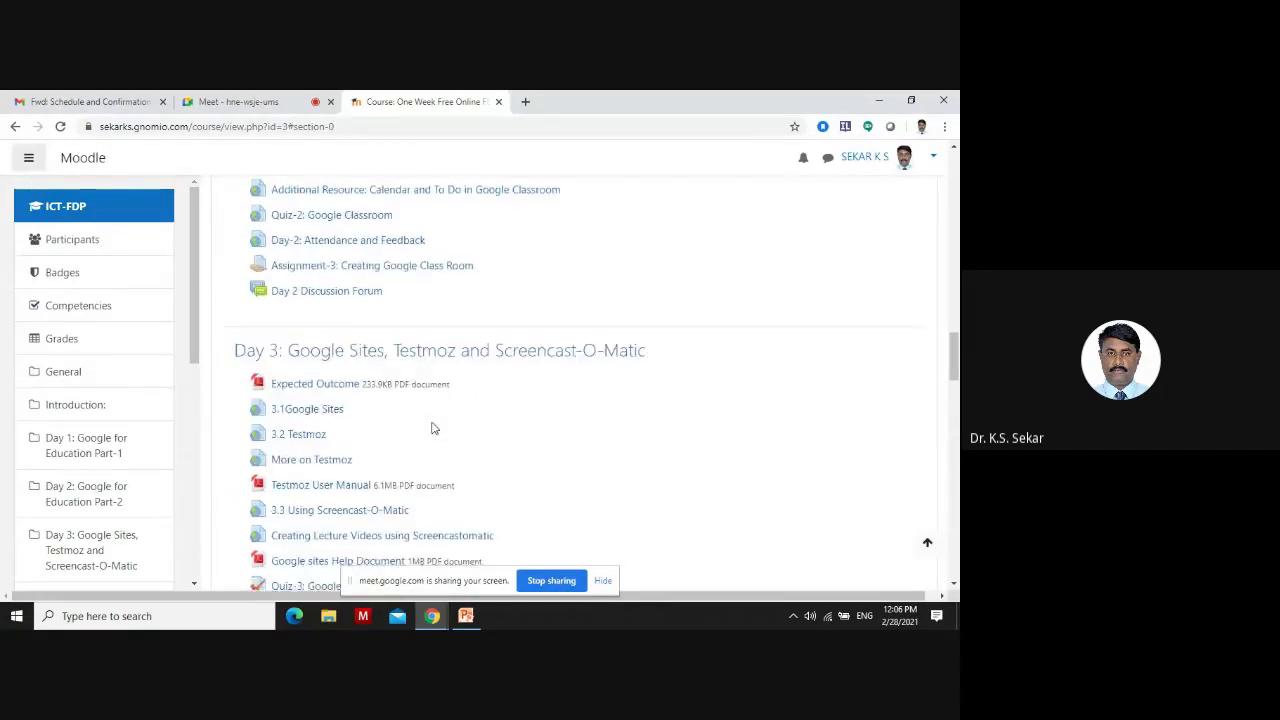
{"action": "scroll", "coordinate": [410, 453], "scroll_direction": "up", "scroll_amount": 7}
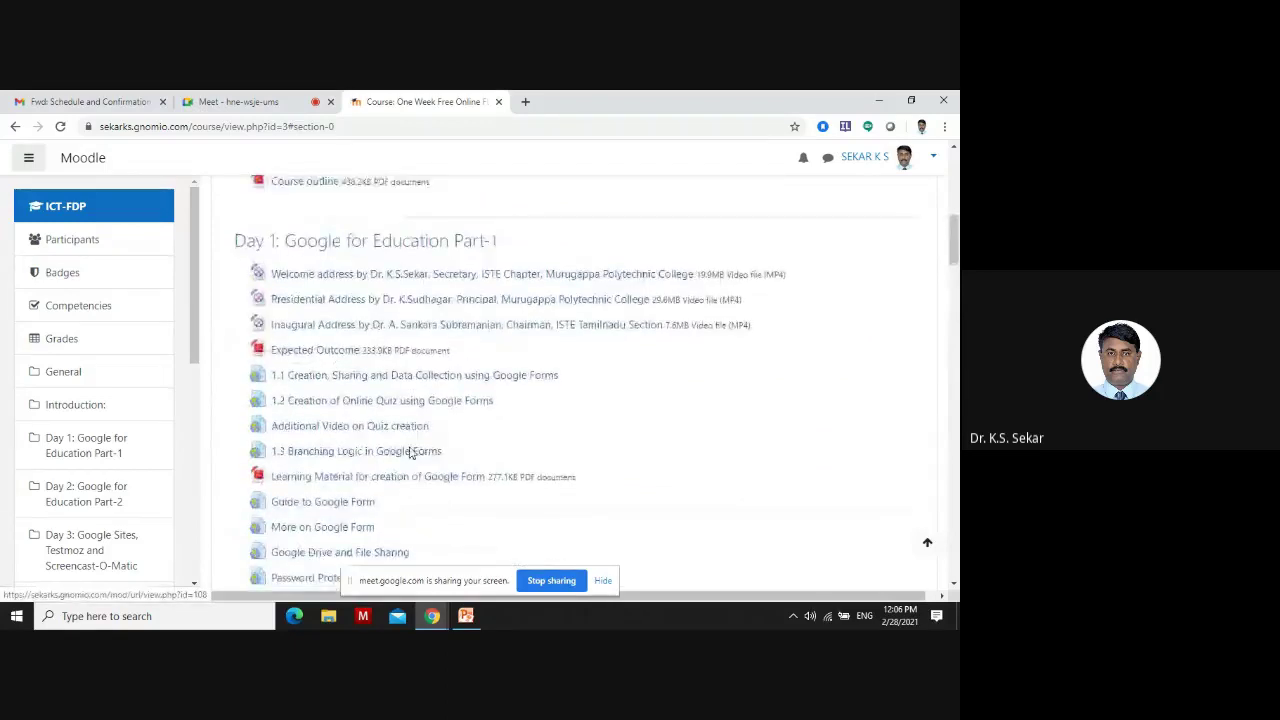
{"action": "scroll", "coordinate": [410, 453], "scroll_direction": "down", "scroll_amount": 3}
{"action": "scroll", "coordinate": [409, 453], "scroll_direction": "down", "scroll_amount": 1}
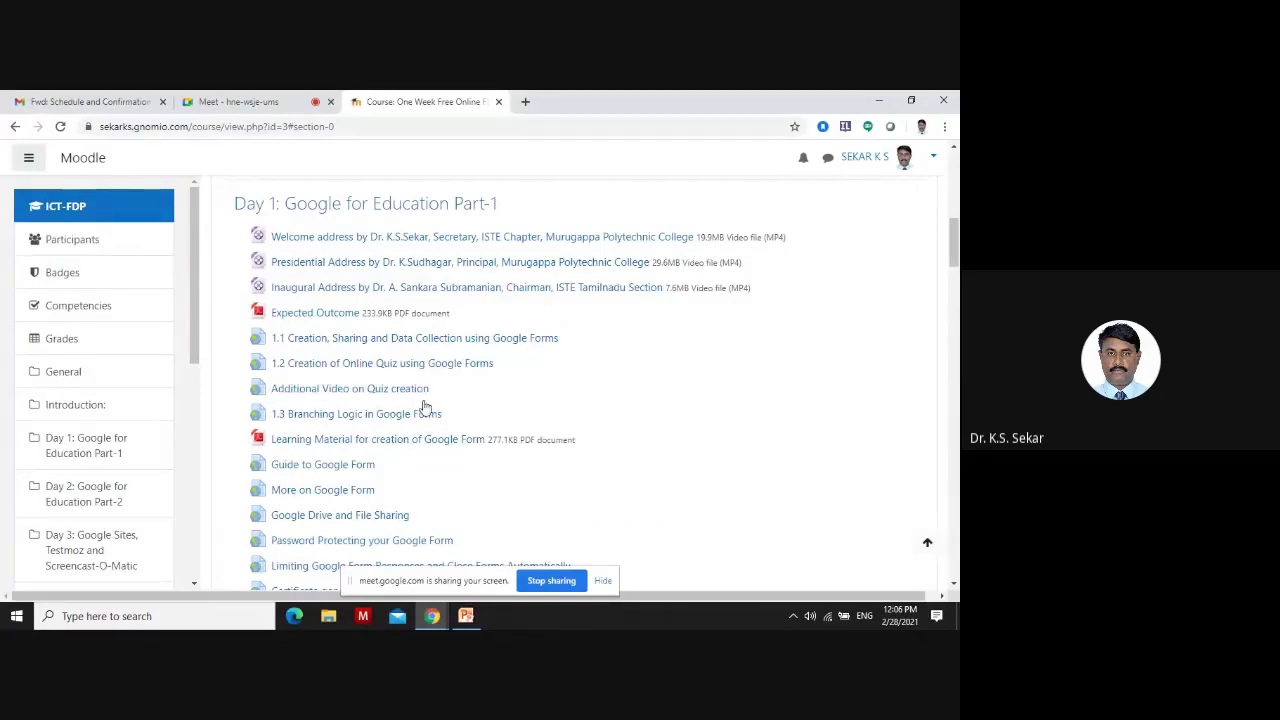
{"action": "scroll", "coordinate": [398, 440], "scroll_direction": "down", "scroll_amount": 15}
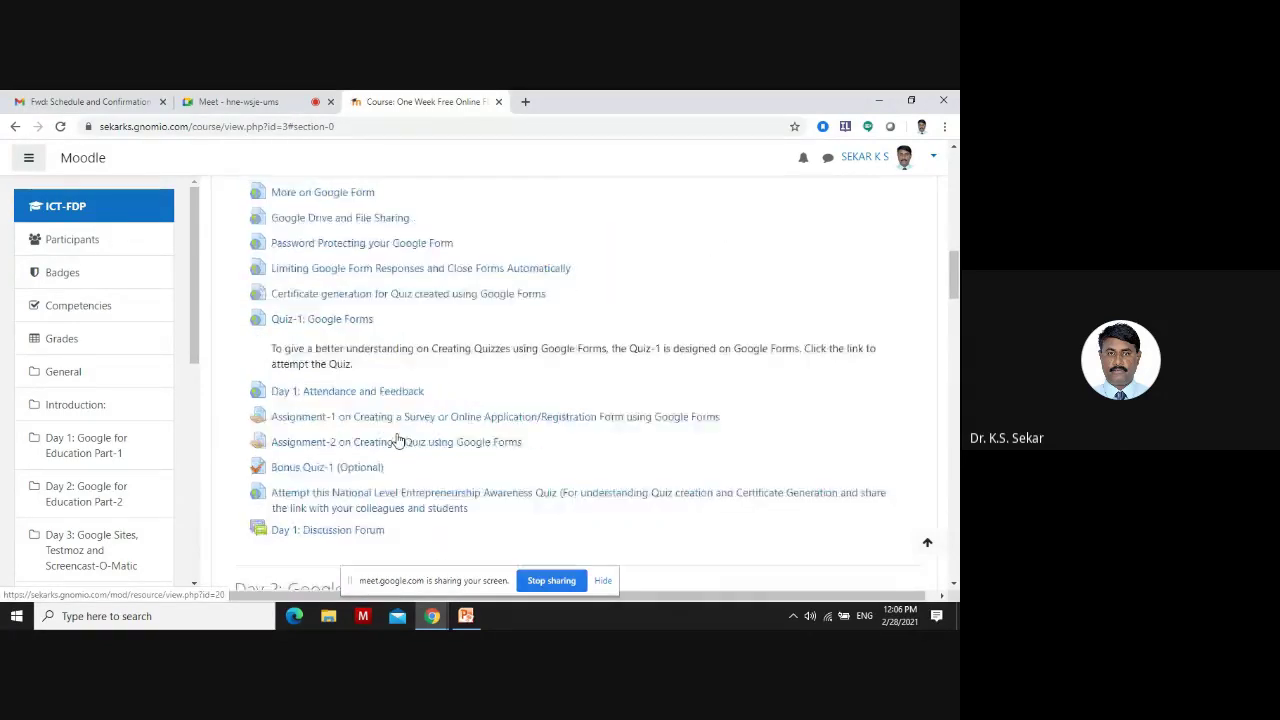
{"action": "scroll", "coordinate": [398, 440], "scroll_direction": "down", "scroll_amount": 3}
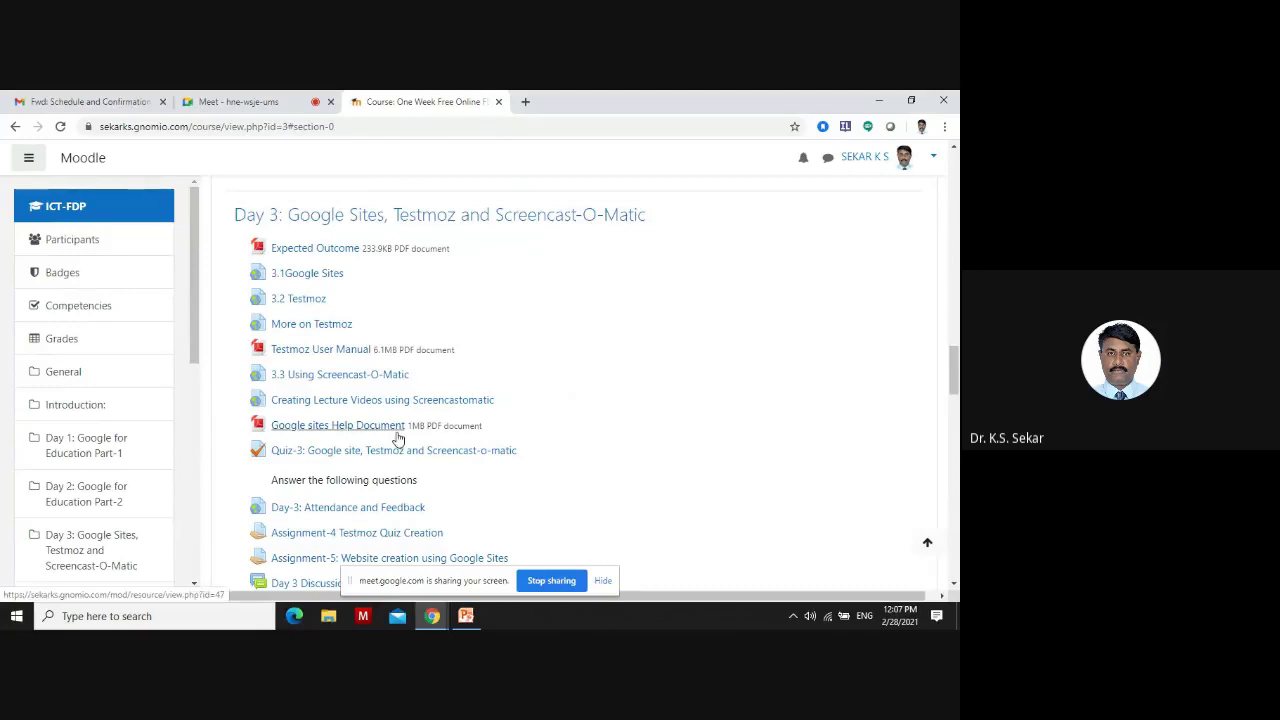
{"action": "scroll", "coordinate": [398, 440], "scroll_direction": "down", "scroll_amount": 4}
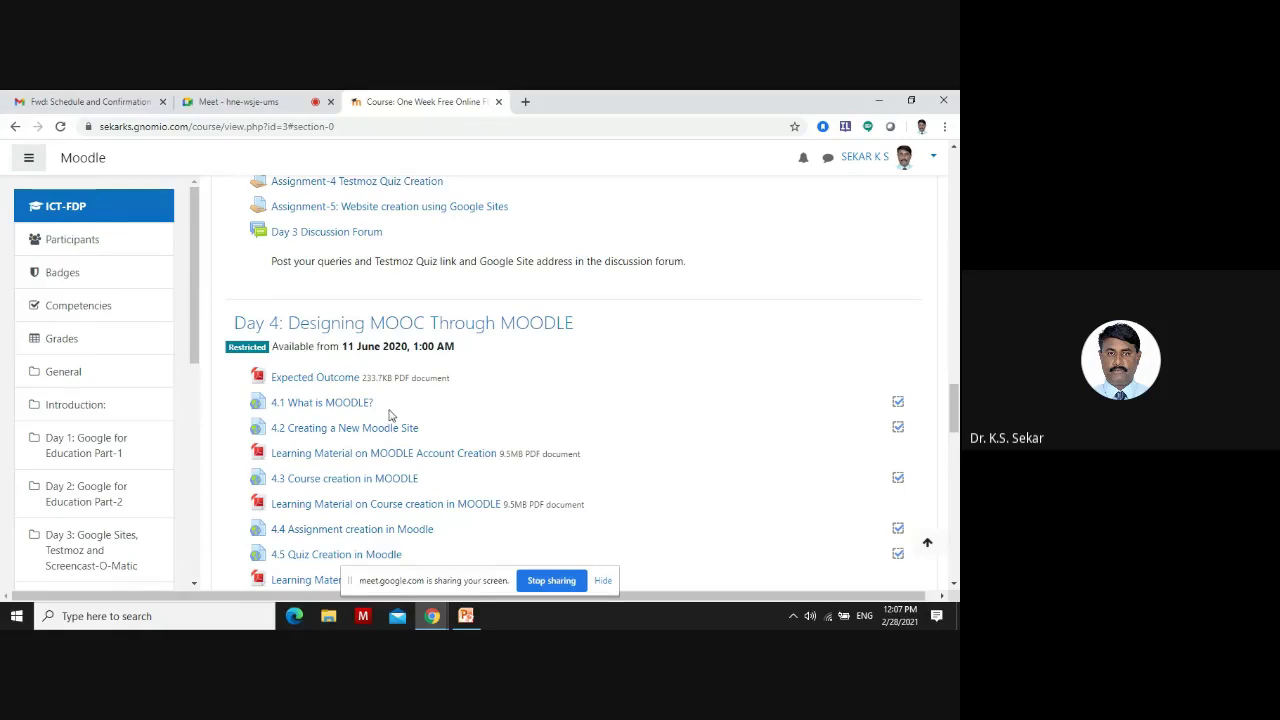
{"action": "scroll", "coordinate": [453, 261], "scroll_direction": "up", "scroll_amount": 5}
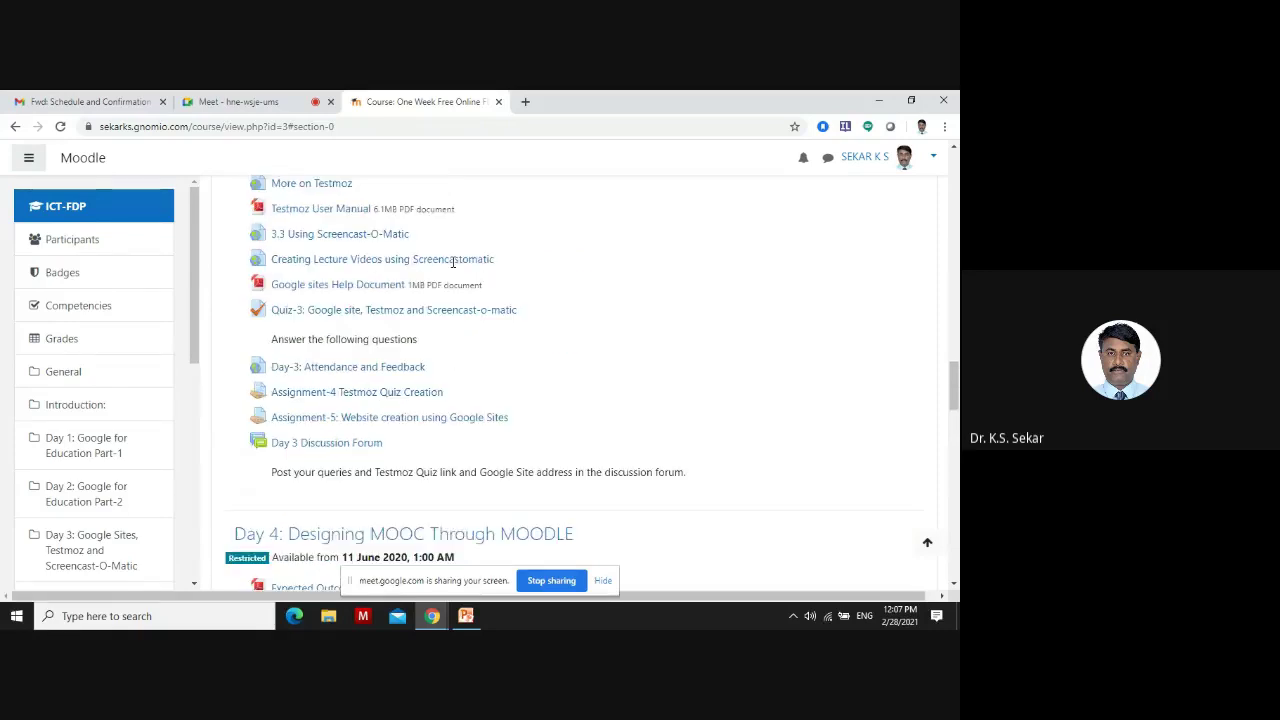
{"action": "scroll", "coordinate": [466, 356], "scroll_direction": "down", "scroll_amount": 4}
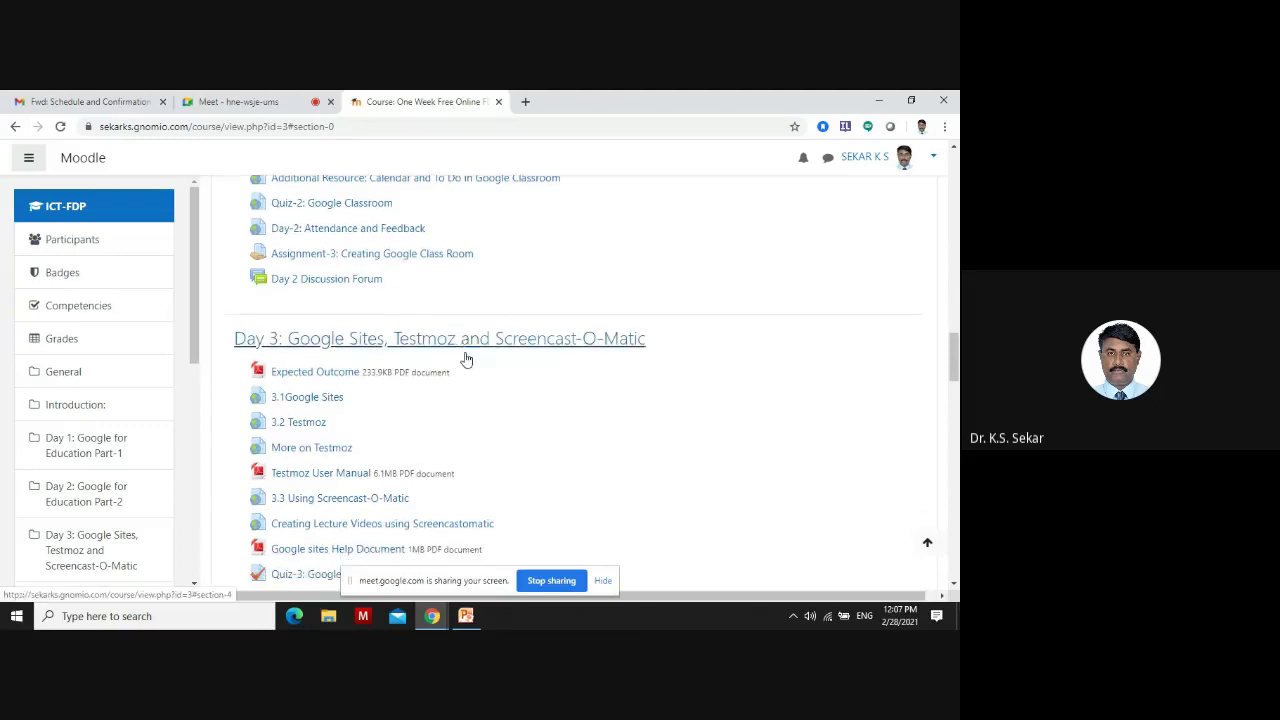
{"action": "scroll", "coordinate": [466, 358], "scroll_direction": "down", "scroll_amount": 2}
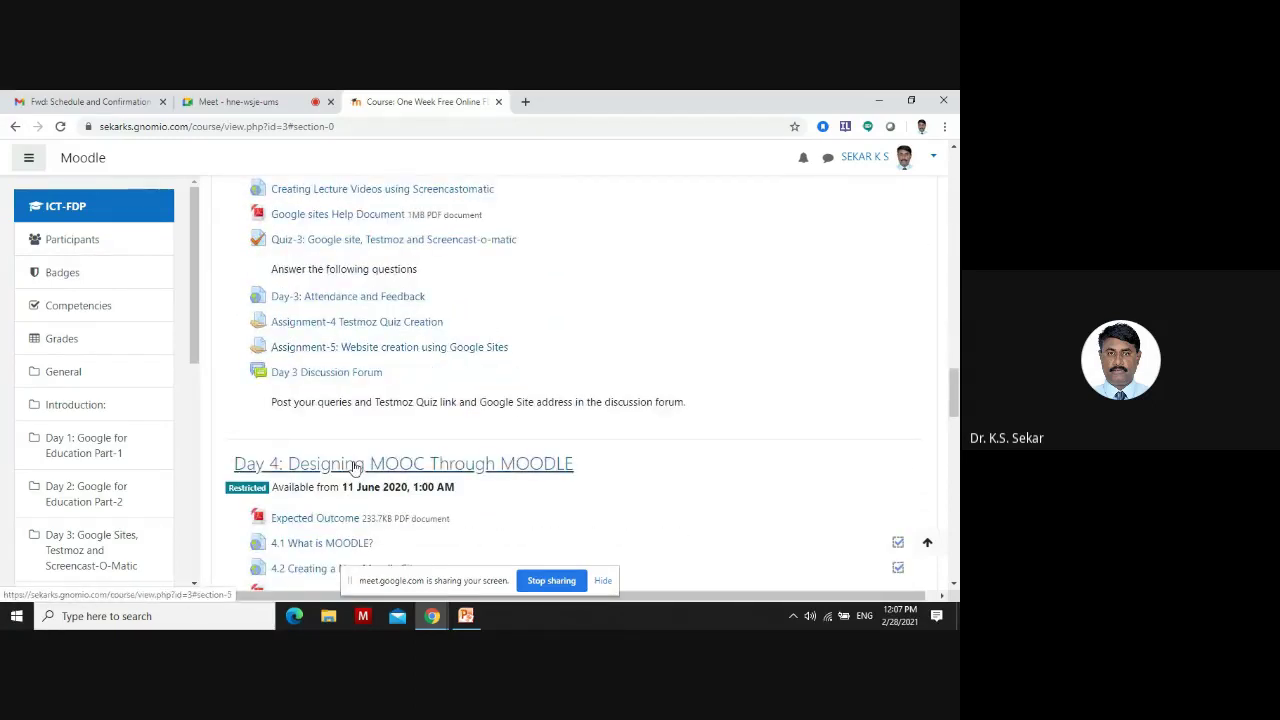
{"action": "scroll", "coordinate": [330, 460], "scroll_direction": "down", "scroll_amount": 2}
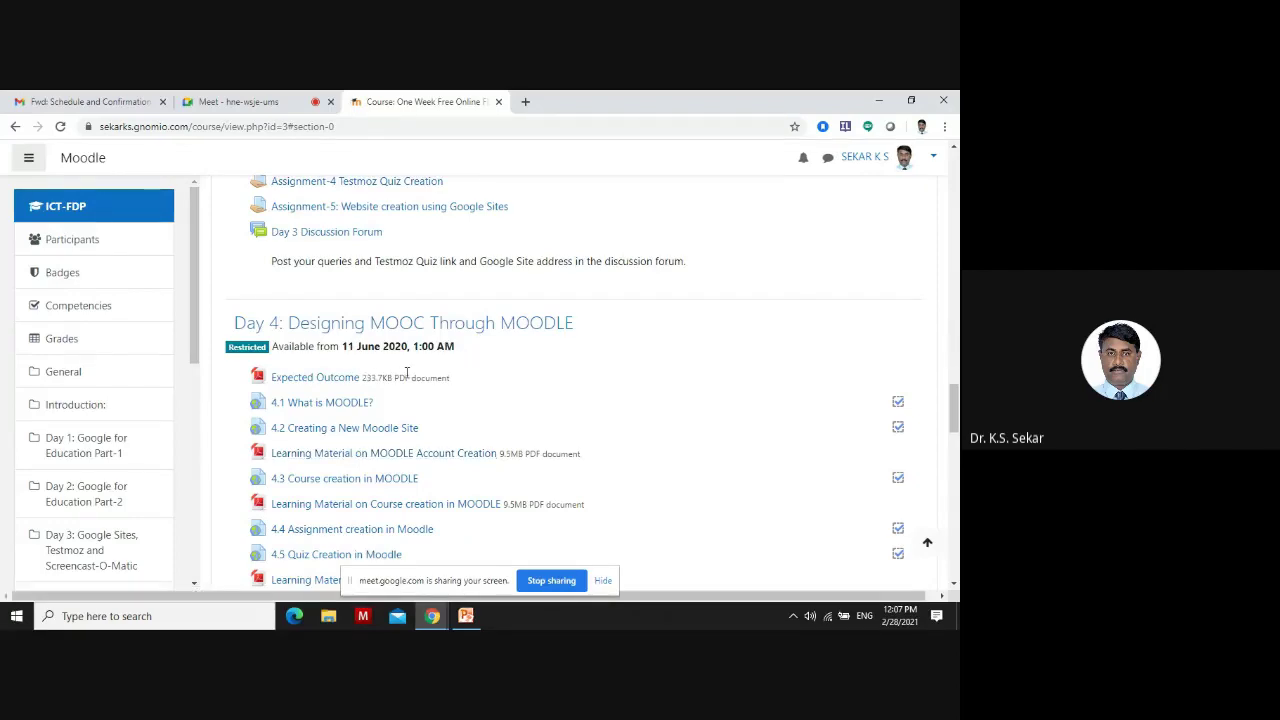
Examine the Day 4 to Day 7 sections, including the availability dates and the activity completion conditions in Day 6 and Day 7
{"action": "scroll", "coordinate": [403, 378], "scroll_direction": "down", "scroll_amount": 1}
{"action": "scroll", "coordinate": [403, 380], "scroll_direction": "down", "scroll_amount": 5}
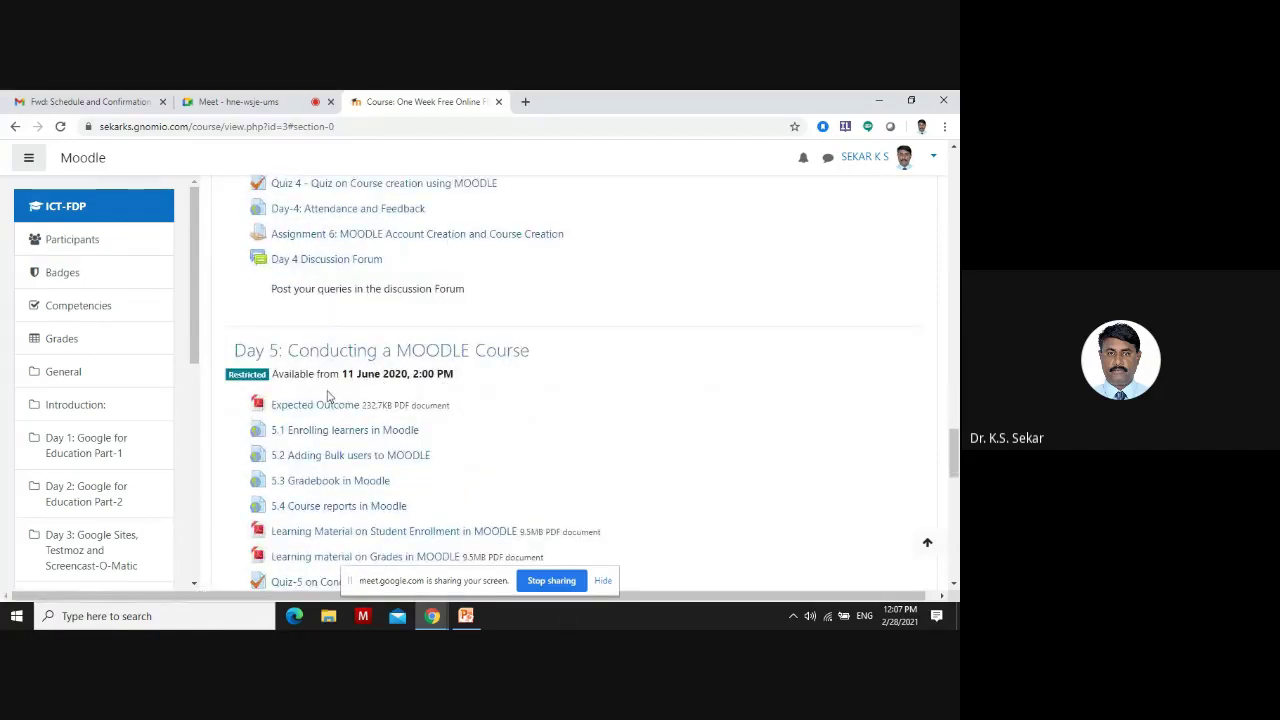
{"action": "scroll", "coordinate": [325, 398], "scroll_direction": "down", "scroll_amount": 5}
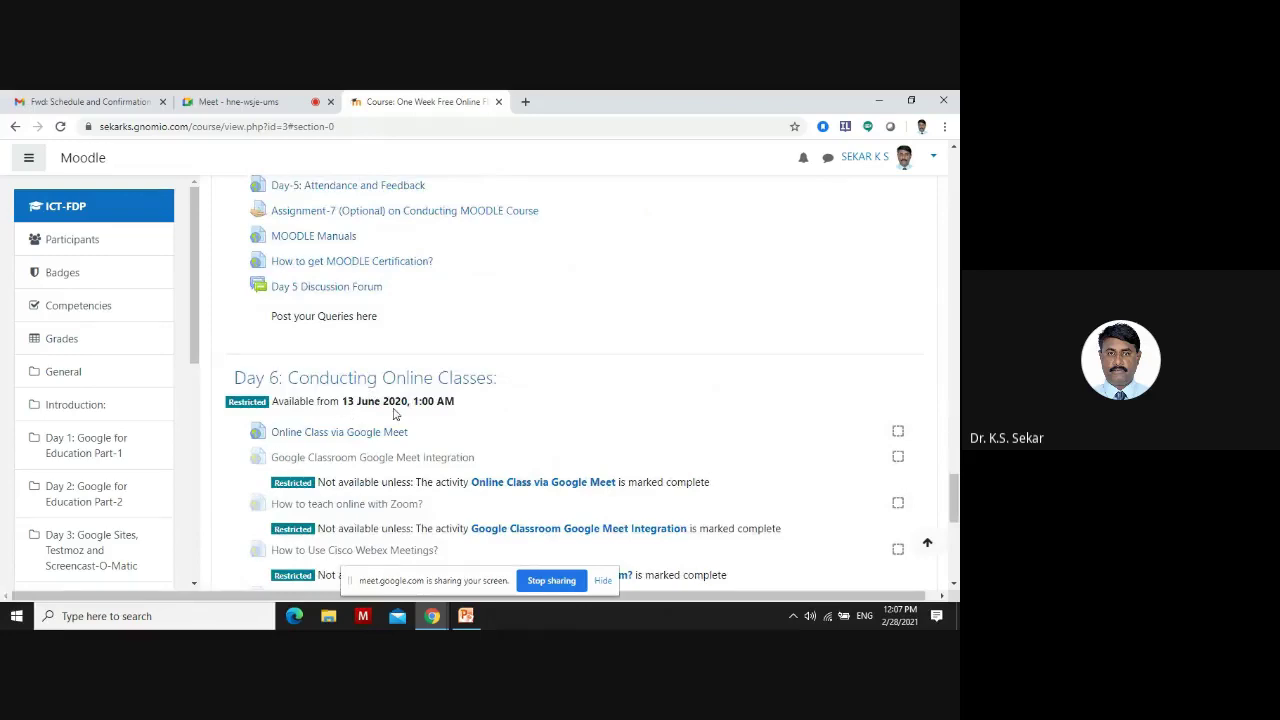
{"action": "scroll", "coordinate": [334, 398], "scroll_direction": "up", "scroll_amount": 1}
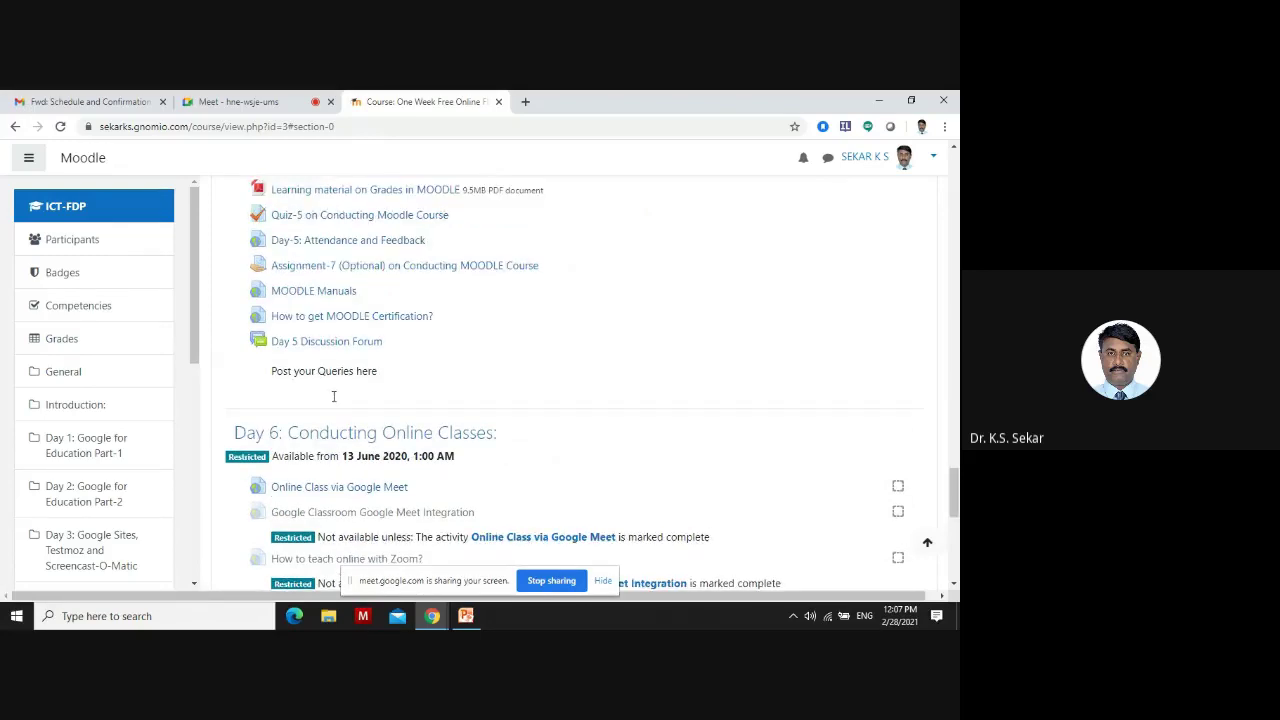
{"action": "scroll", "coordinate": [334, 450], "scroll_direction": "down", "scroll_amount": 4}
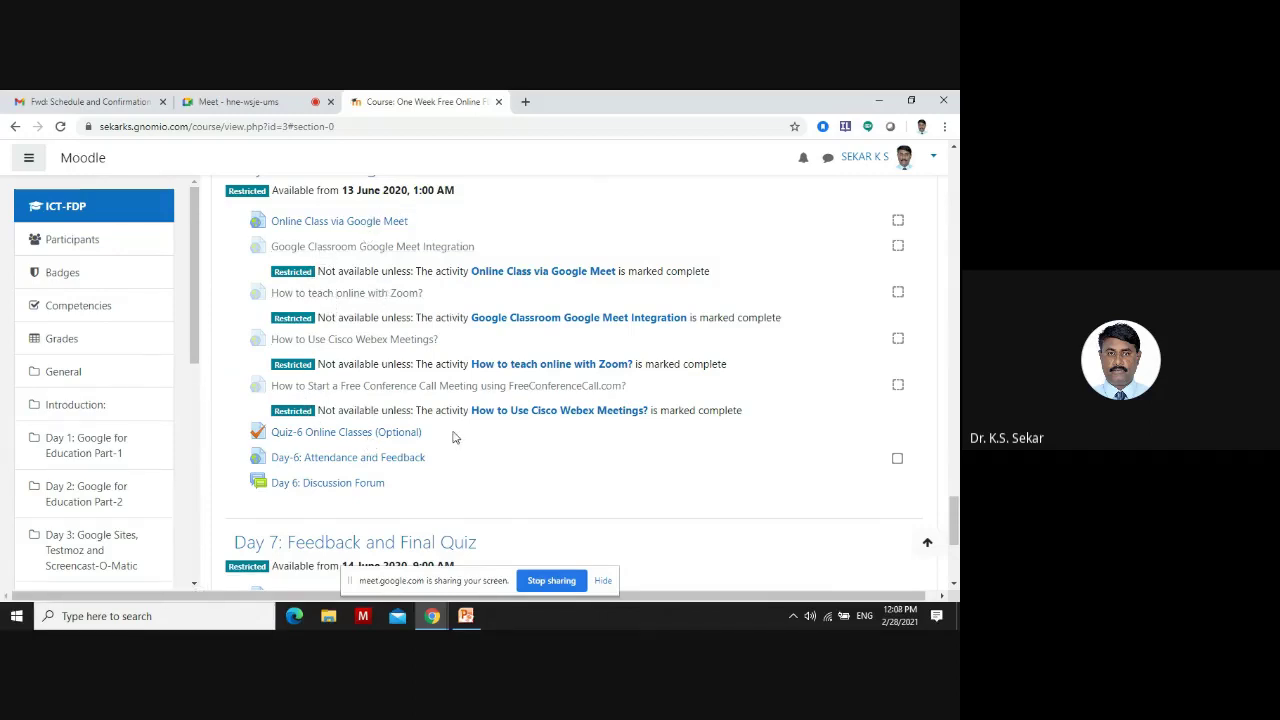
{"action": "scroll", "coordinate": [456, 431], "scroll_direction": "up", "scroll_amount": 3}
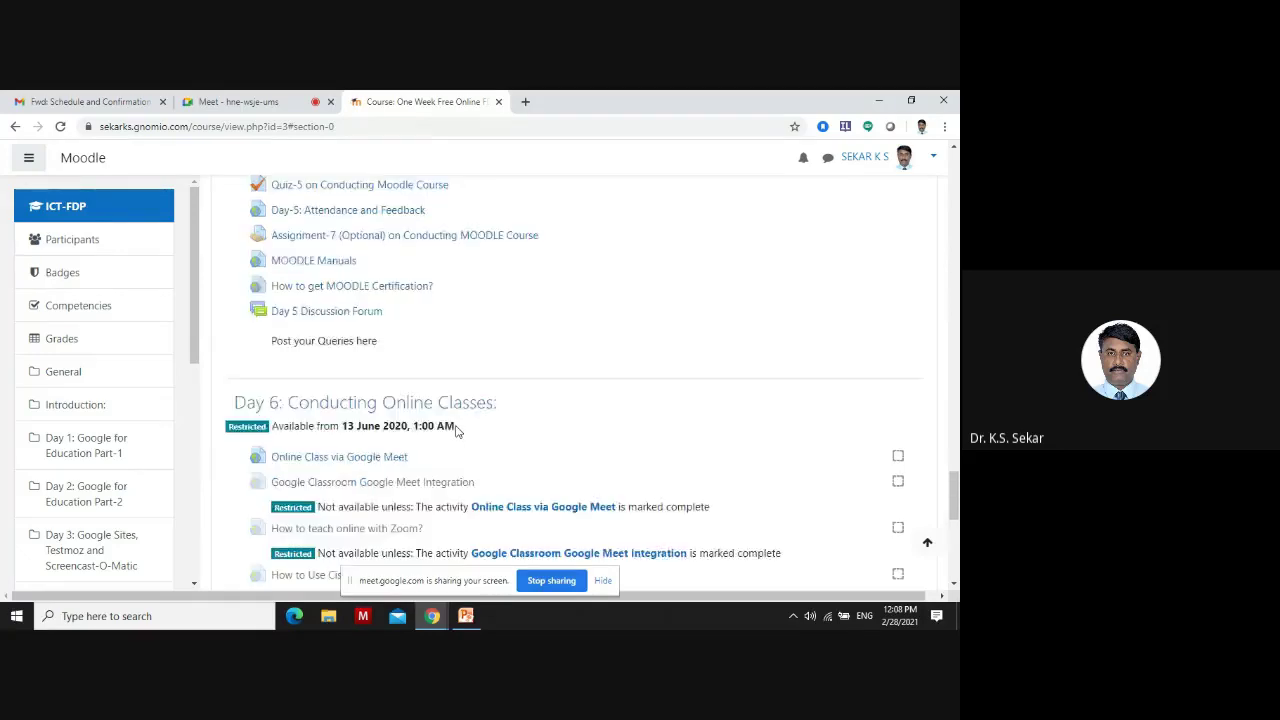
{"action": "scroll", "coordinate": [448, 422], "scroll_direction": "down", "scroll_amount": 3}
{"action": "scroll", "coordinate": [448, 422], "scroll_direction": "down", "scroll_amount": 1}
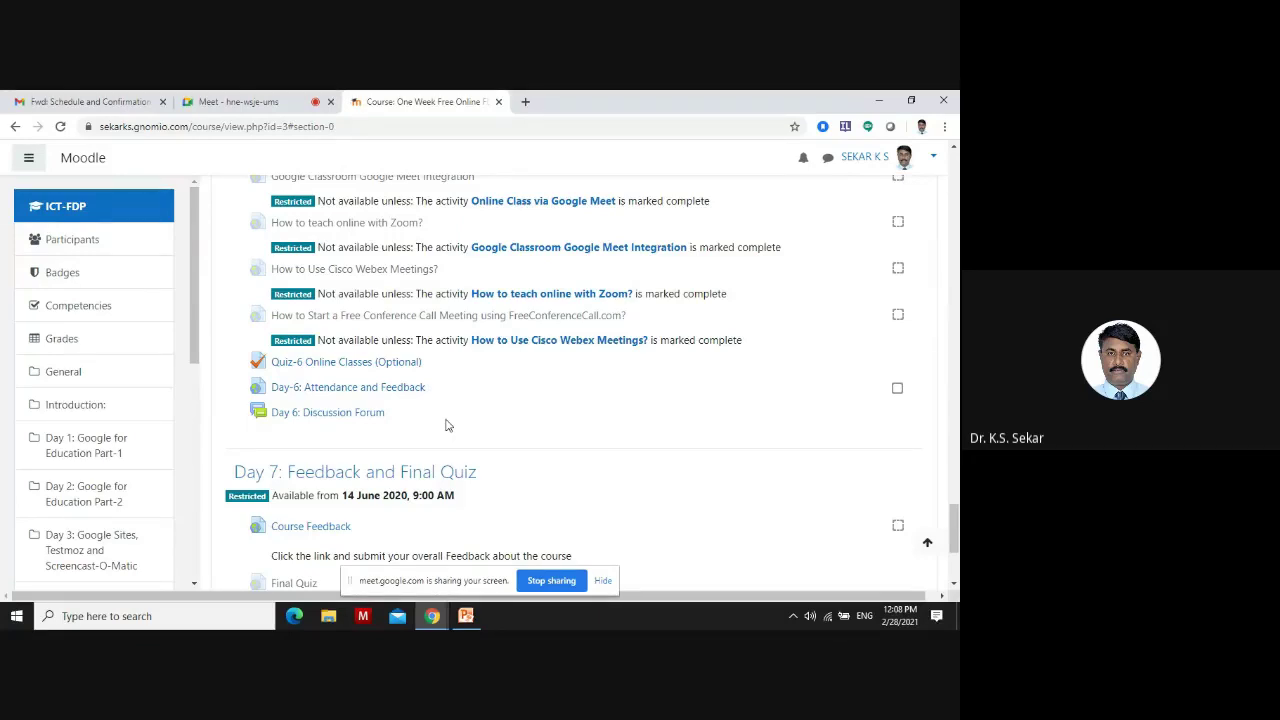
{"action": "scroll", "coordinate": [447, 424], "scroll_direction": "down", "scroll_amount": 3}
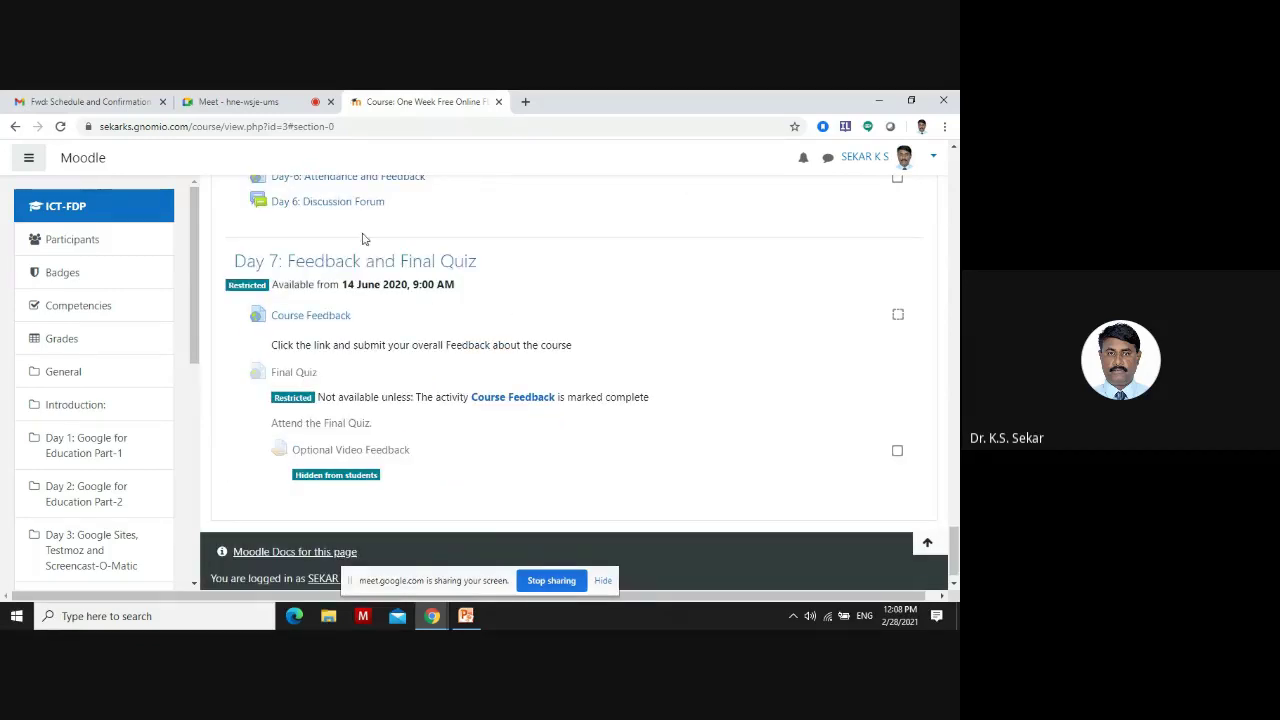
{"action": "scroll", "coordinate": [570, 403], "scroll_direction": "up", "scroll_amount": 4}
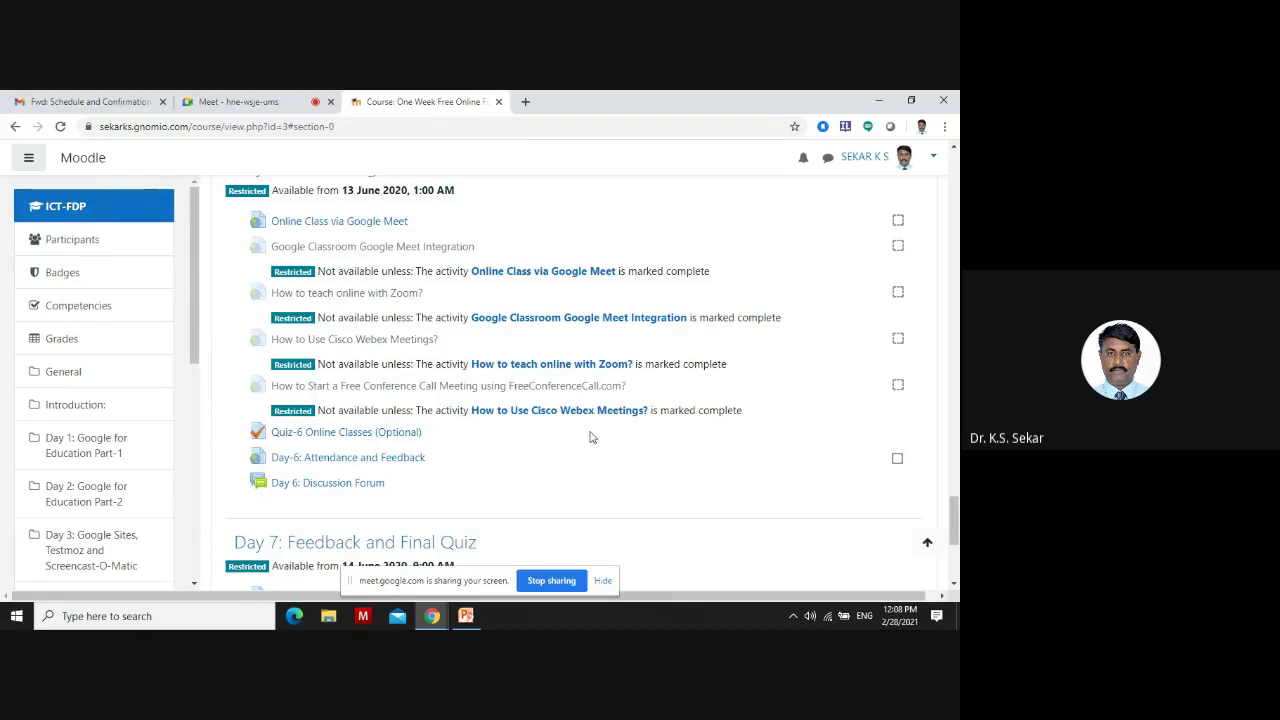
Go back to the start of the ICT-FDP course and leave it for the site home page
{"action": "scroll", "coordinate": [588, 437], "scroll_direction": "up", "scroll_amount": 20}
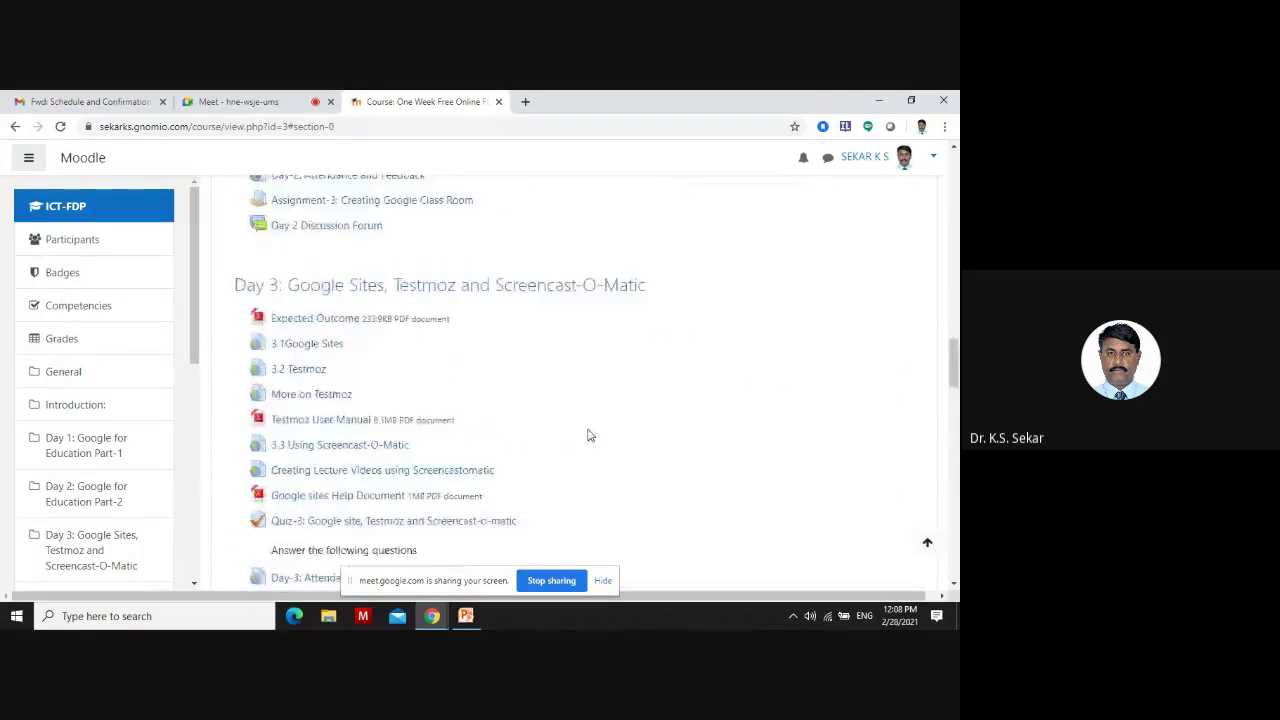
{"action": "scroll", "coordinate": [588, 437], "scroll_direction": "up", "scroll_amount": 15}
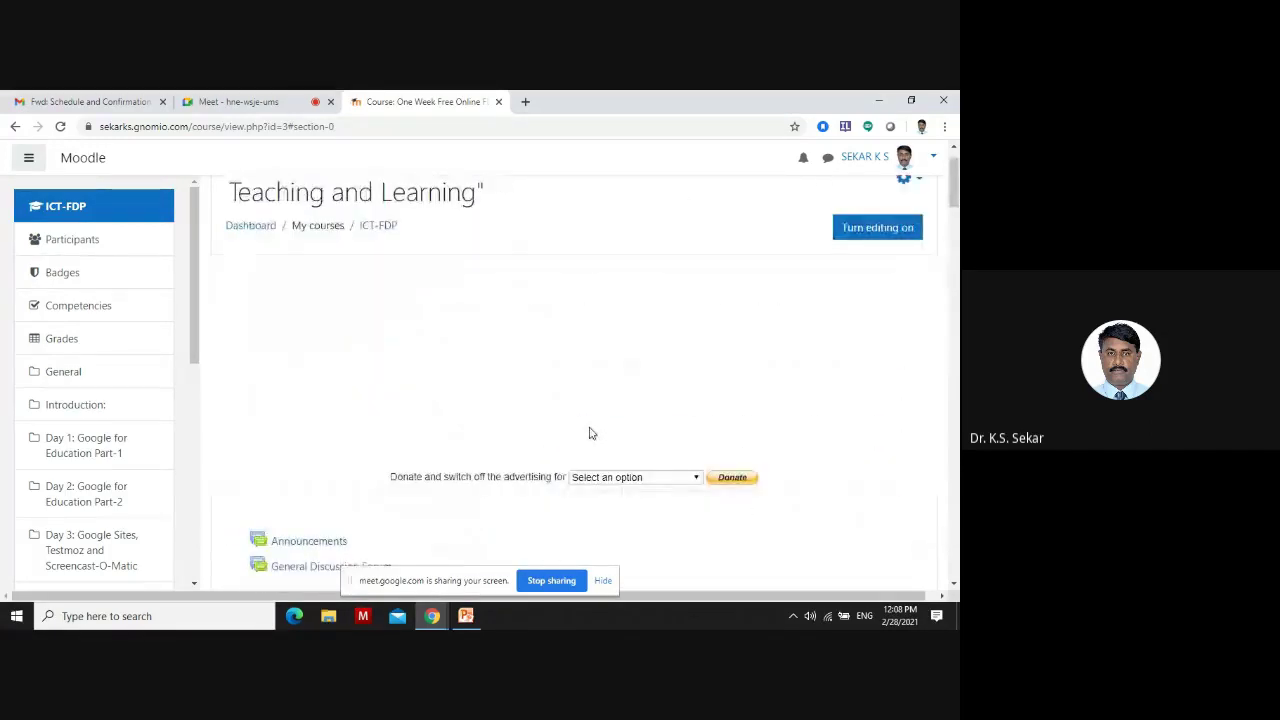
{"action": "scroll", "coordinate": [547, 352], "scroll_direction": "up", "scroll_amount": 1}
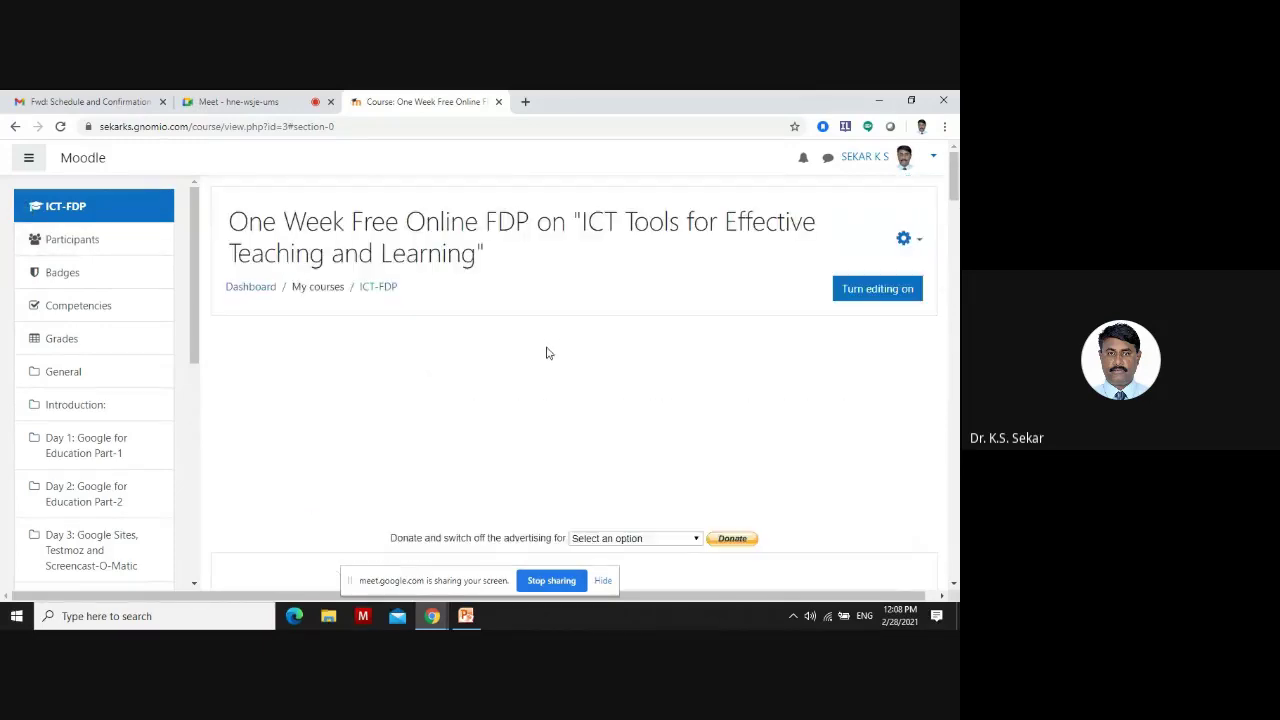
{"action": "left_click", "coordinate": [70, 378]}
{"action": "scroll", "coordinate": [70, 378], "scroll_direction": "down", "scroll_amount": 5}
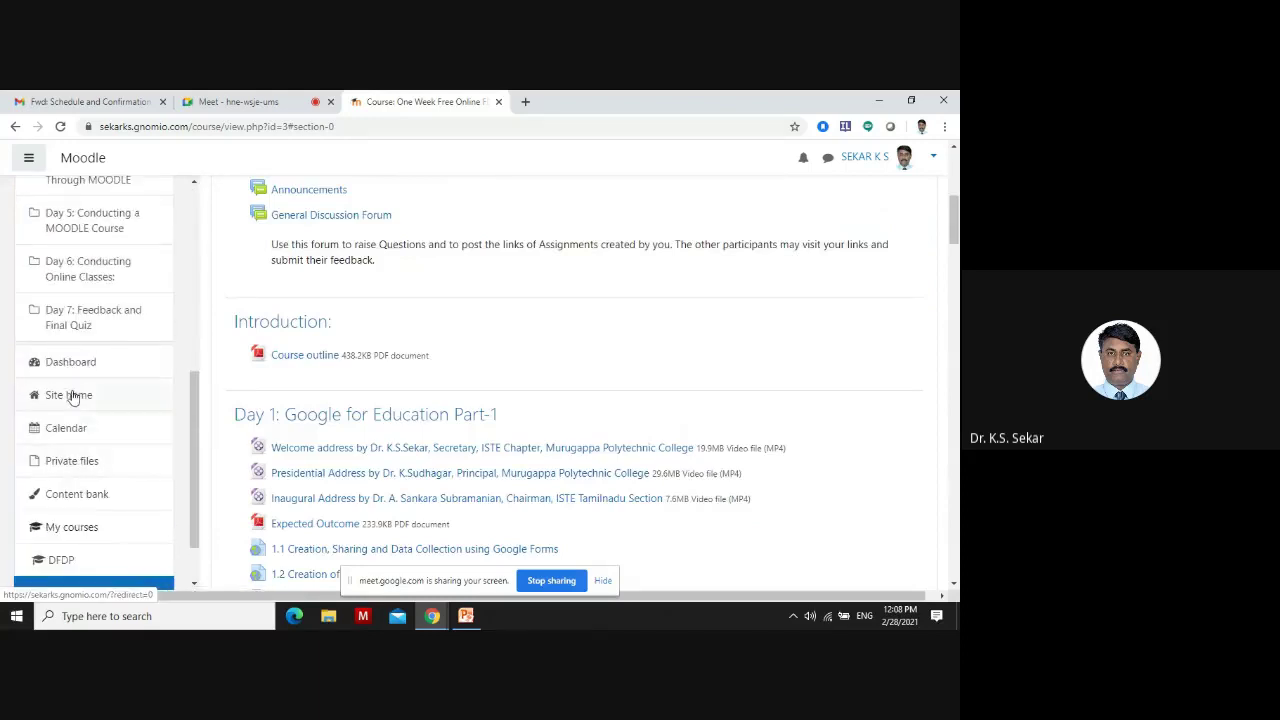
{"action": "left_click", "coordinate": [72, 397]}
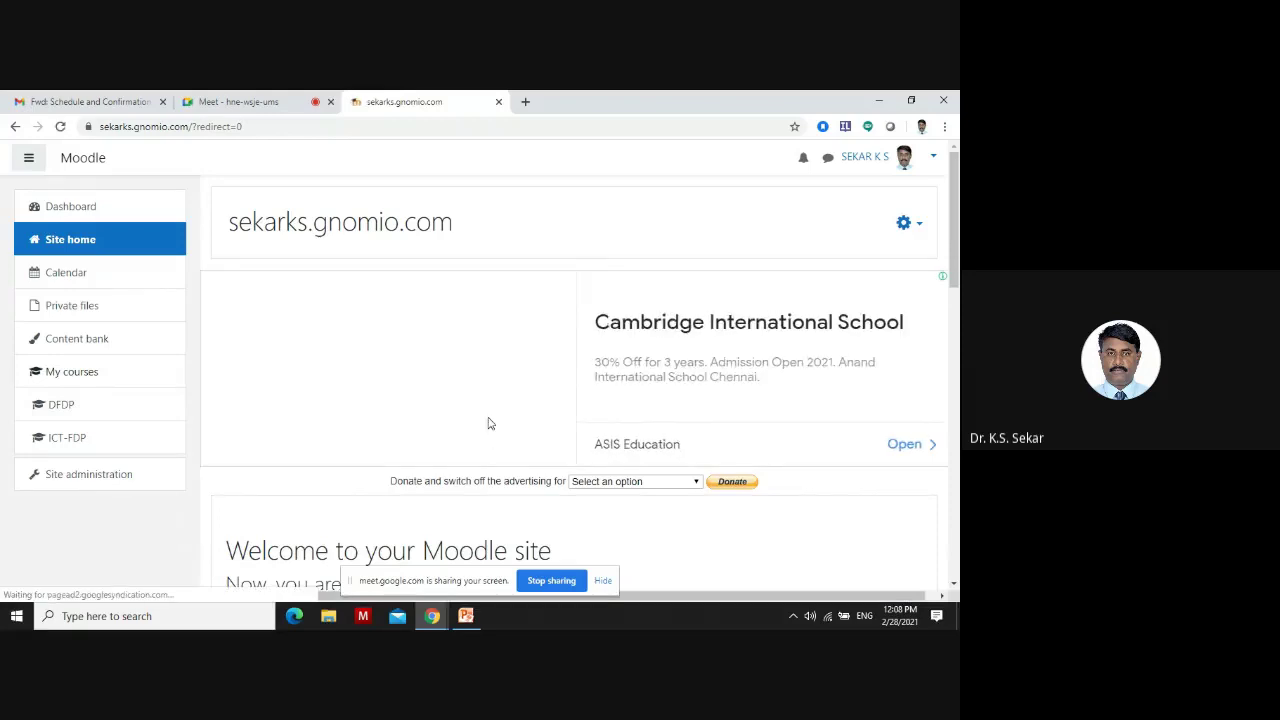
Look through the available courses on the site home page and open the MEM54 PRESS TOOLS course
{"action": "scroll", "coordinate": [489, 423], "scroll_direction": "down", "scroll_amount": 7}
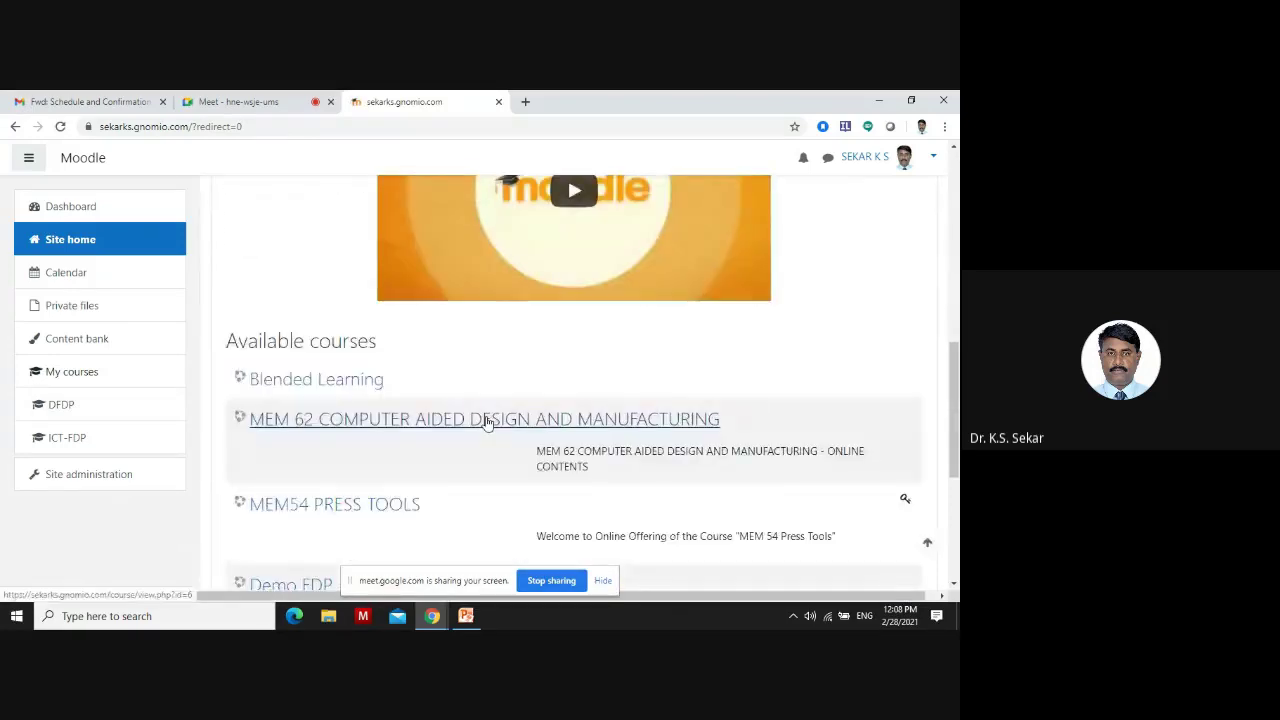
{"action": "scroll", "coordinate": [380, 428], "scroll_direction": "down", "scroll_amount": 2}
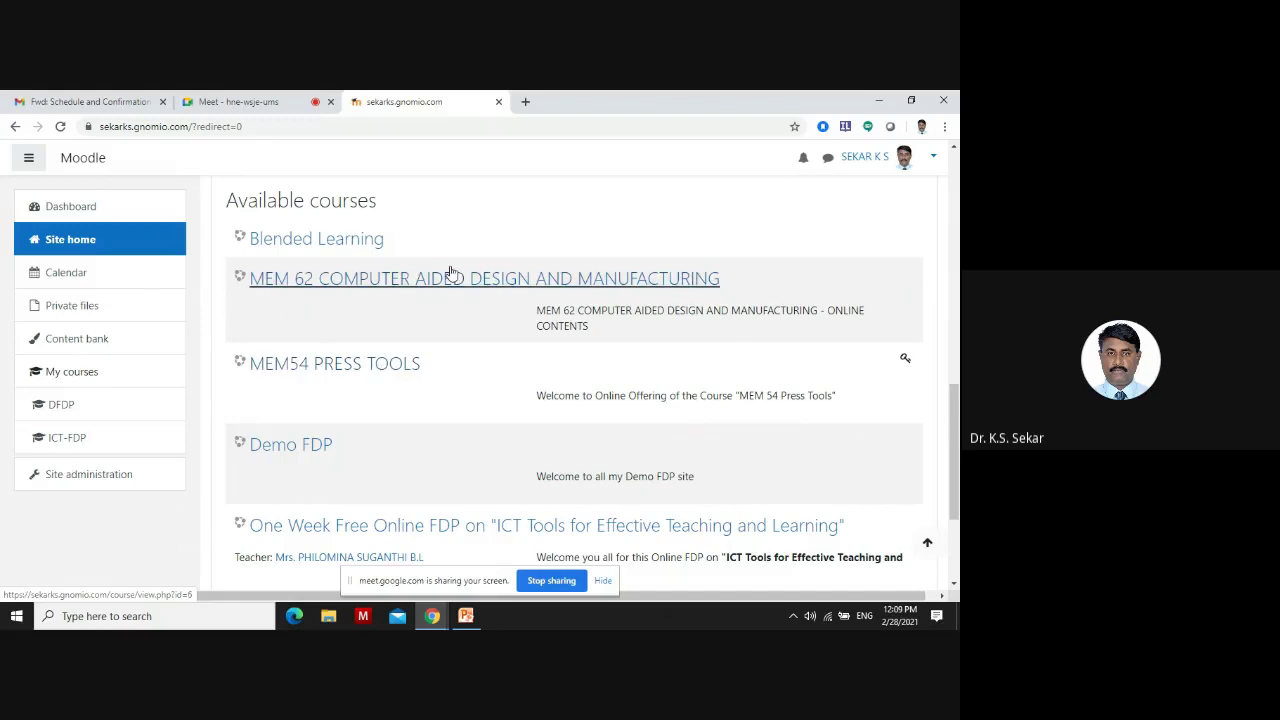
{"action": "left_click", "coordinate": [389, 371]}
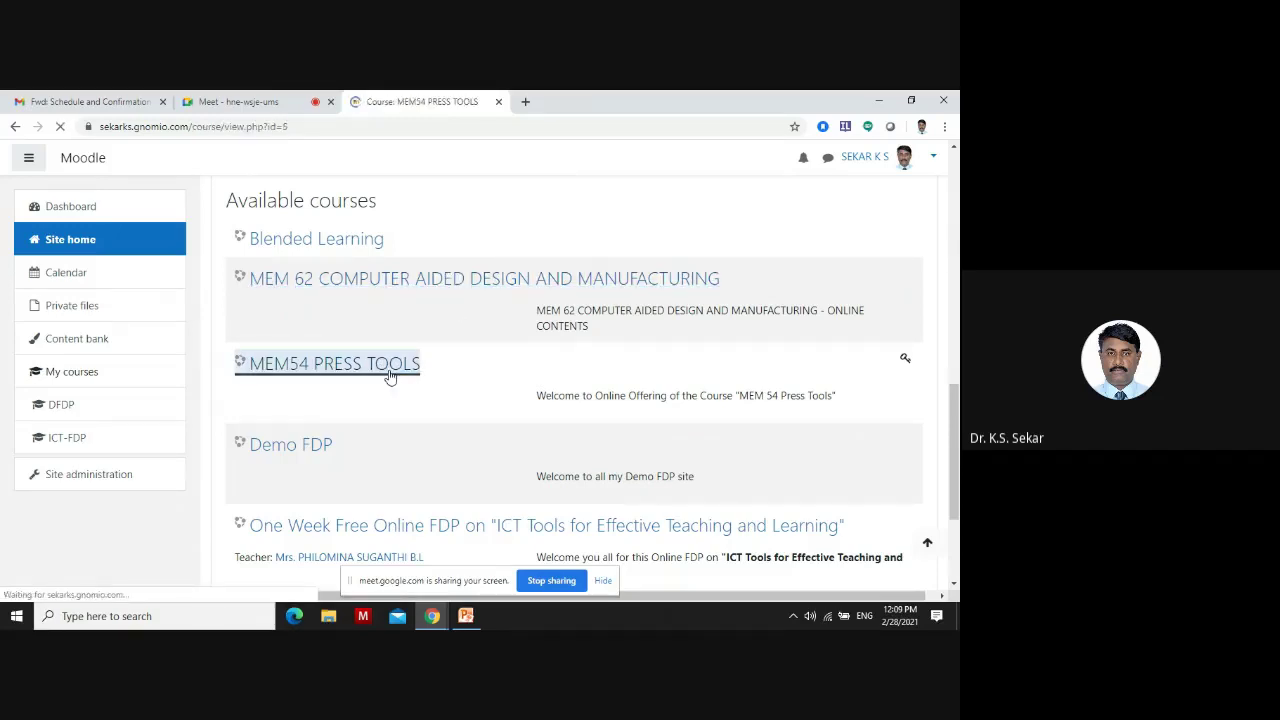
Look through the Press Tools course's handouts, reference materials and question papers down to the Unit I activities
{"action": "scroll", "coordinate": [390, 377], "scroll_direction": "down", "scroll_amount": 4}
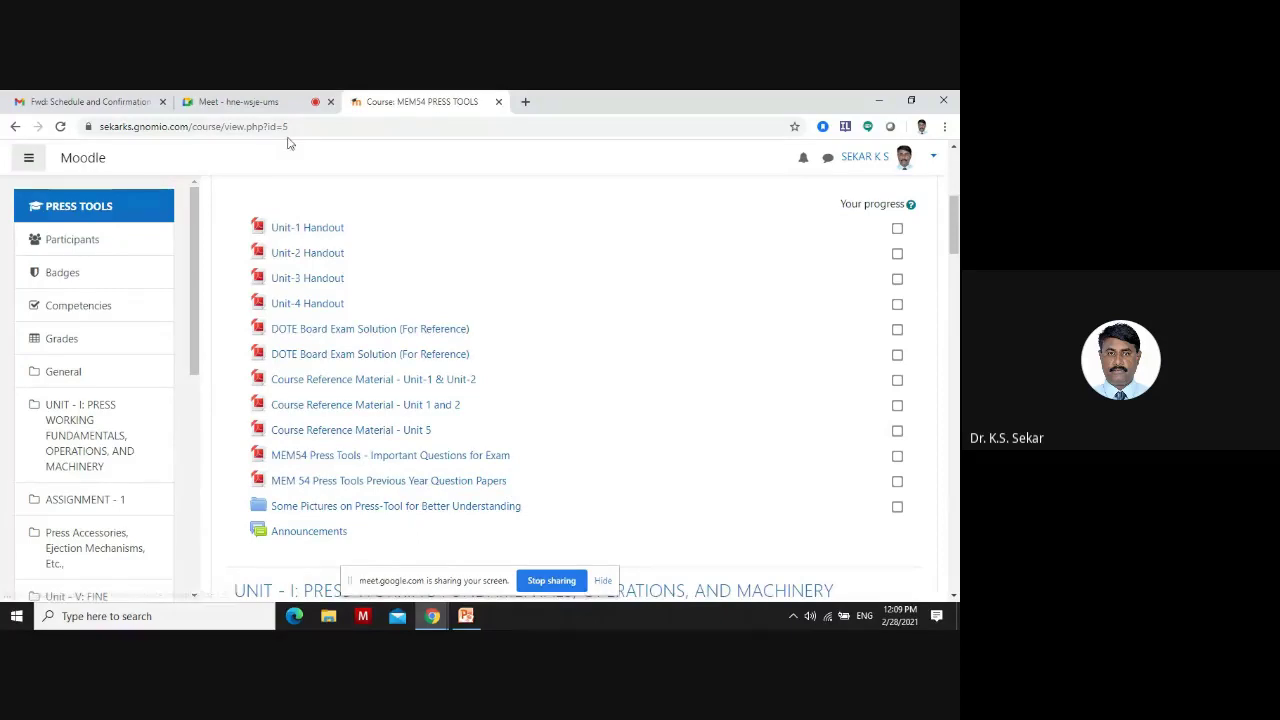
{"action": "scroll", "coordinate": [504, 376], "scroll_direction": "up", "scroll_amount": 1}
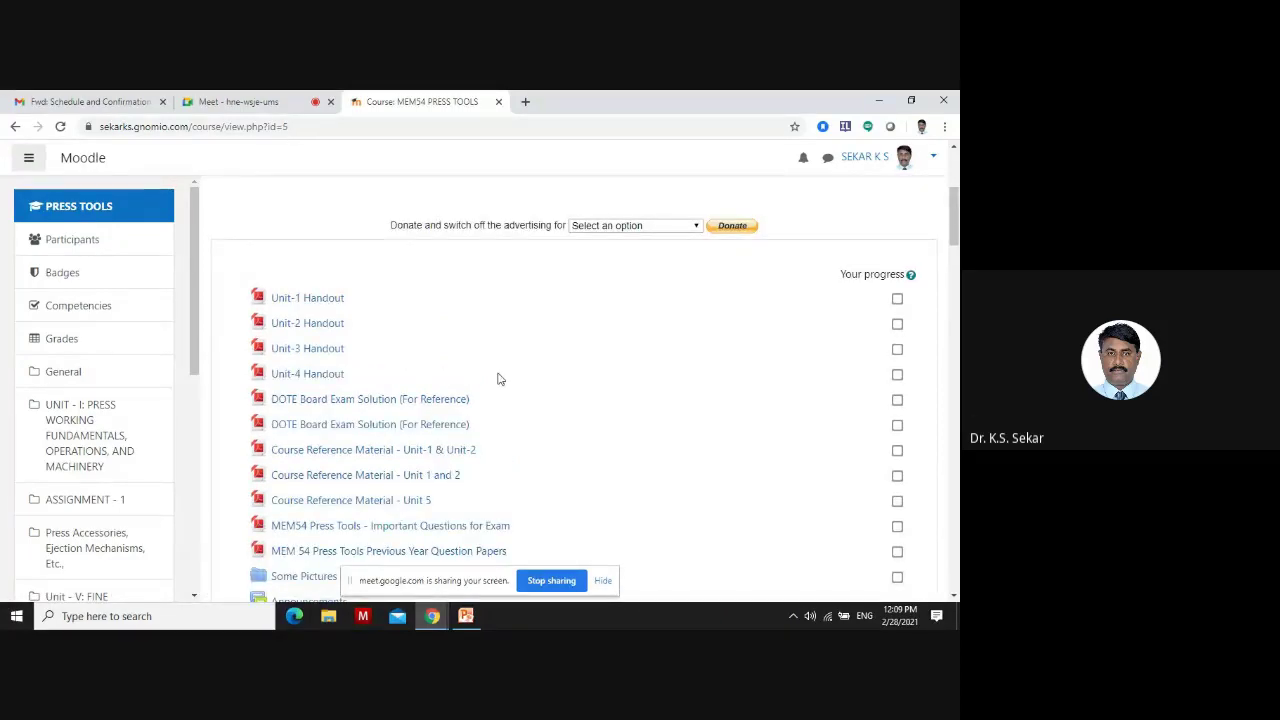
{"action": "scroll", "coordinate": [498, 376], "scroll_direction": "down", "scroll_amount": 1}
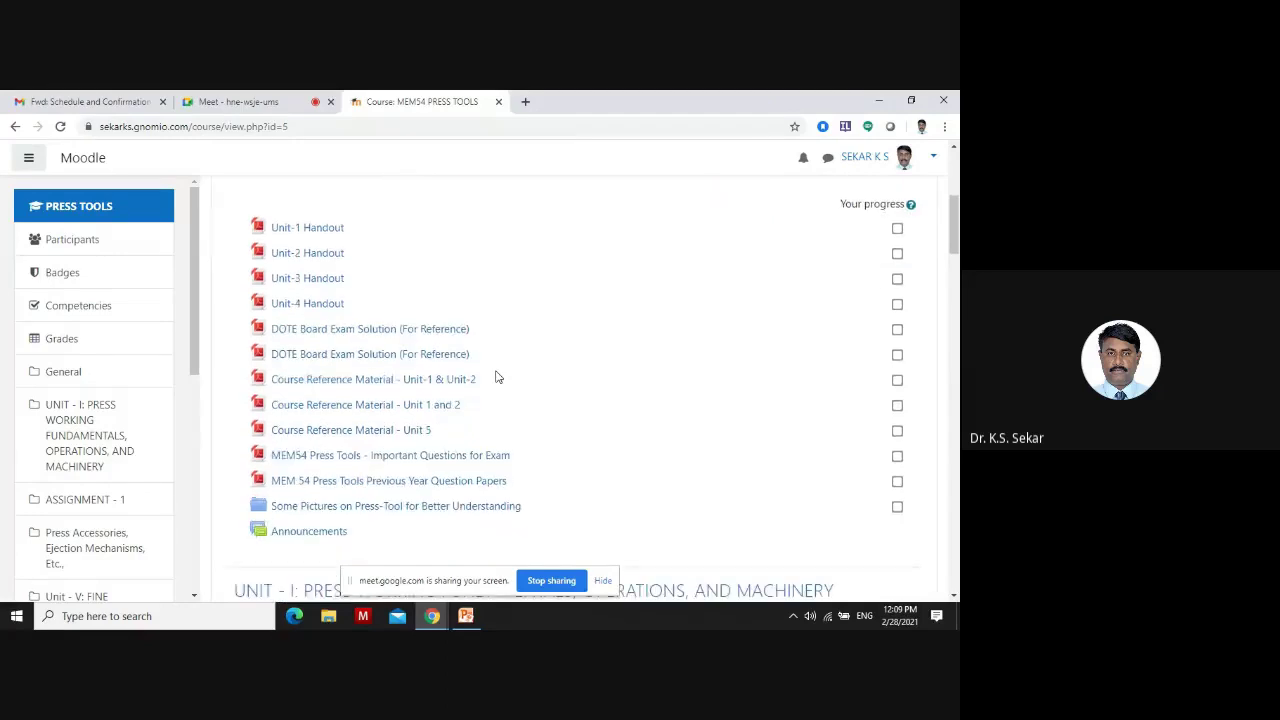
{"action": "scroll", "coordinate": [498, 376], "scroll_direction": "down", "scroll_amount": 1}
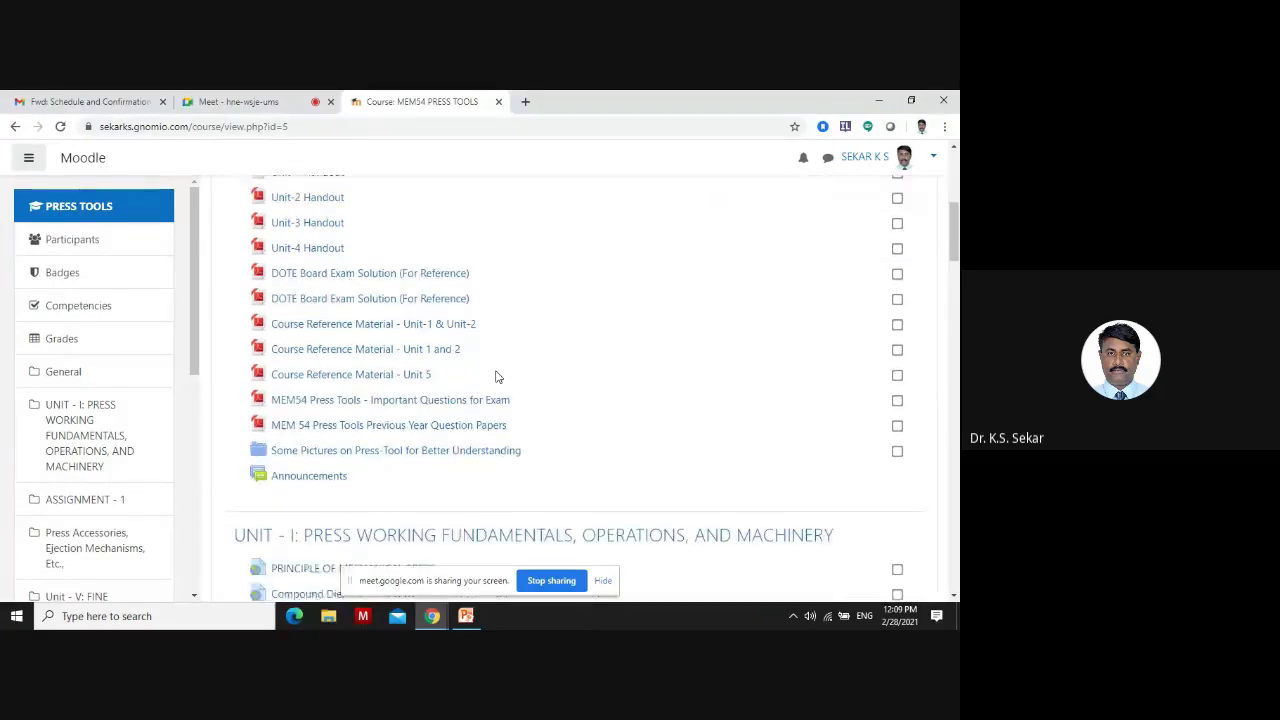
{"action": "scroll", "coordinate": [379, 460], "scroll_direction": "down", "scroll_amount": 2}
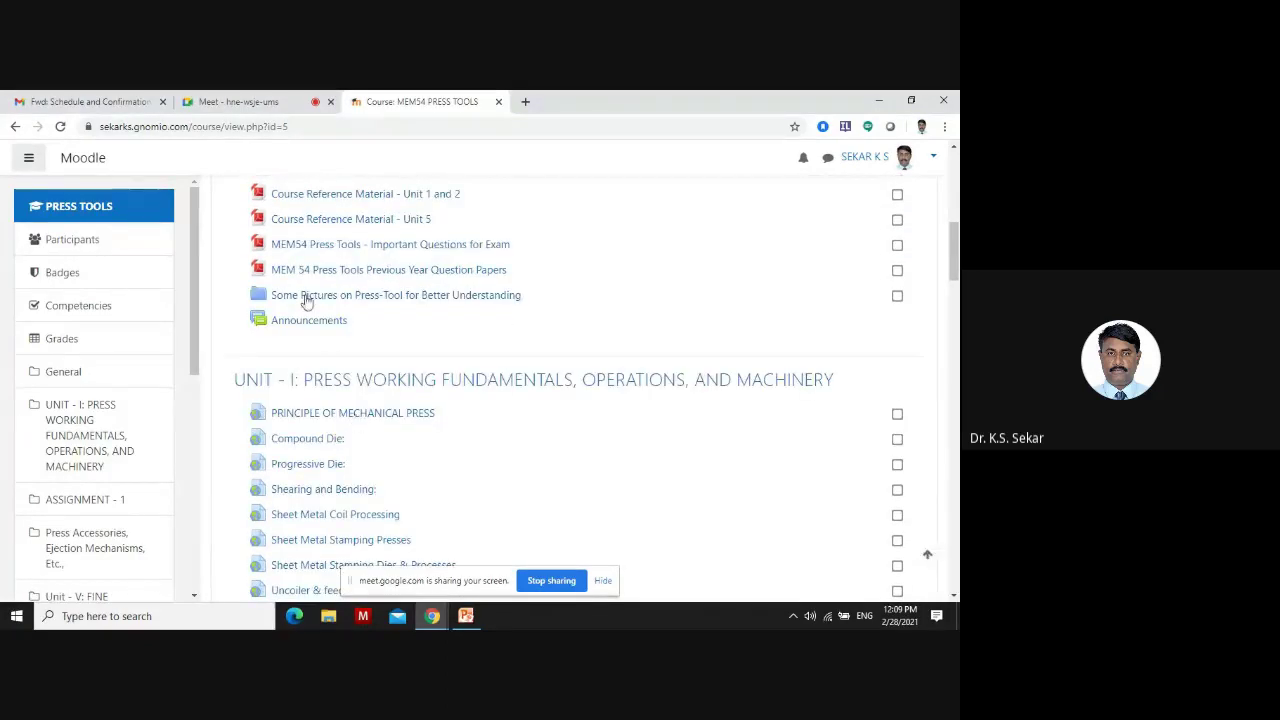
Open the Press Tools course's Announcements forum and look through its list of discussions
{"action": "left_click", "coordinate": [295, 324]}
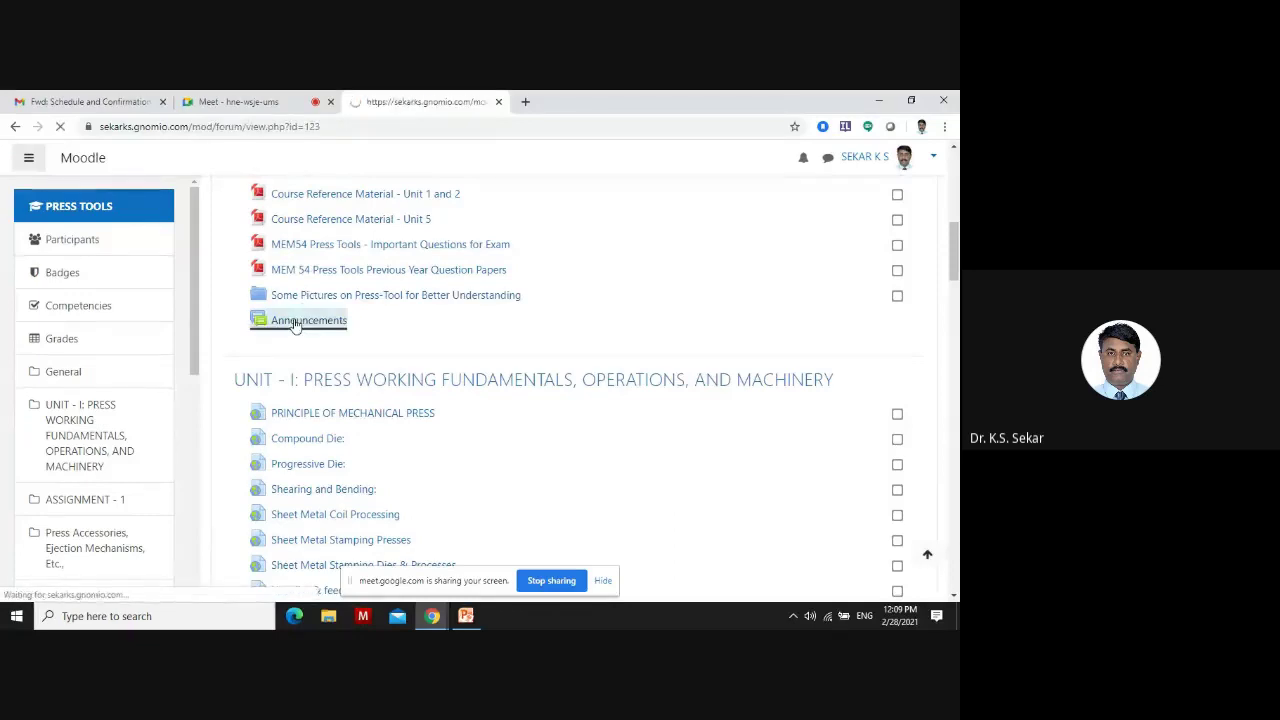
{"action": "scroll", "coordinate": [295, 324], "scroll_direction": "down", "scroll_amount": 10}
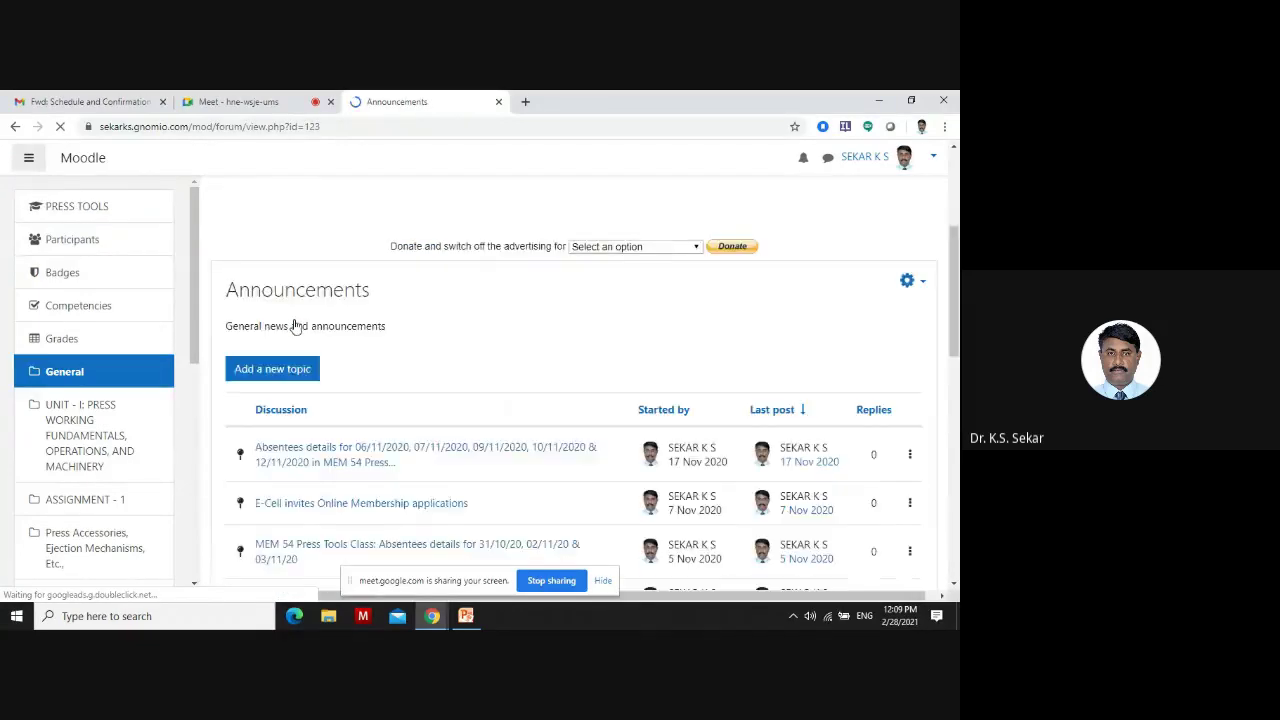
{"action": "scroll", "coordinate": [295, 324], "scroll_direction": "down", "scroll_amount": 2}
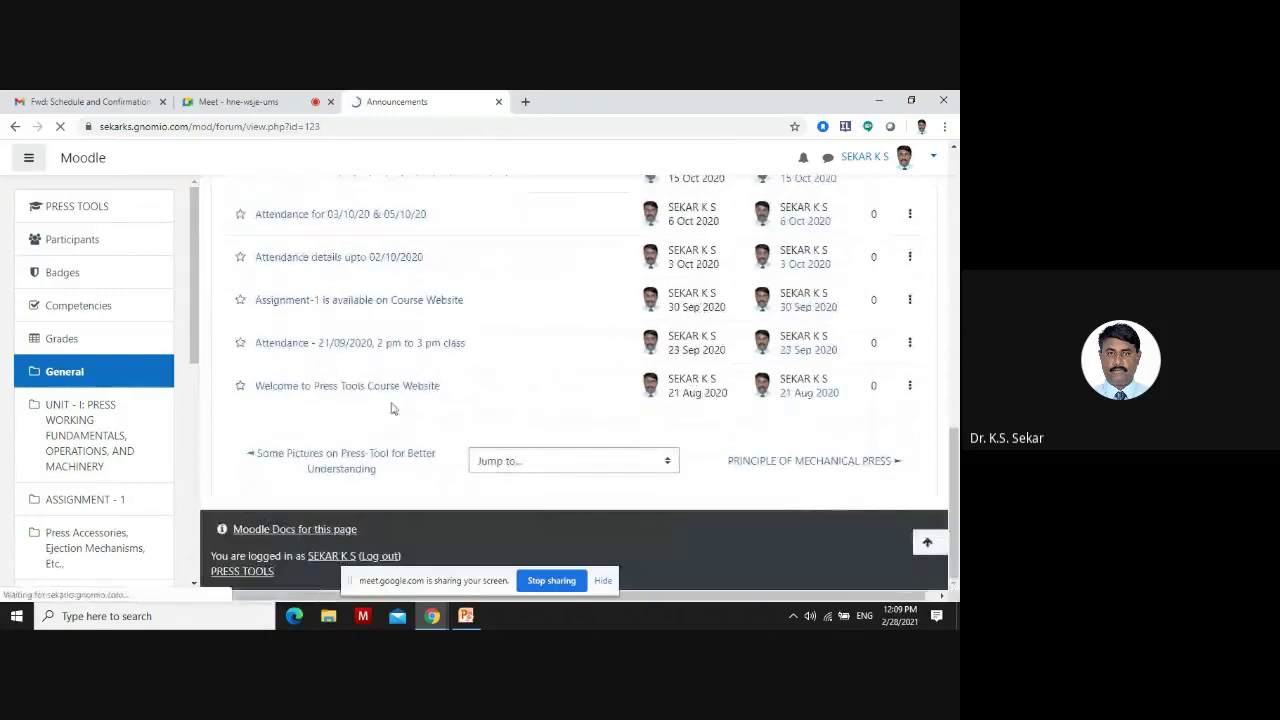
Open the attendance discussion for 09/10/20, 10/10/20, 12/10/20 & 13/10/20, read through its class-wise details, and return to the Announcements list
{"action": "scroll", "coordinate": [318, 385], "scroll_direction": "up", "scroll_amount": 3}
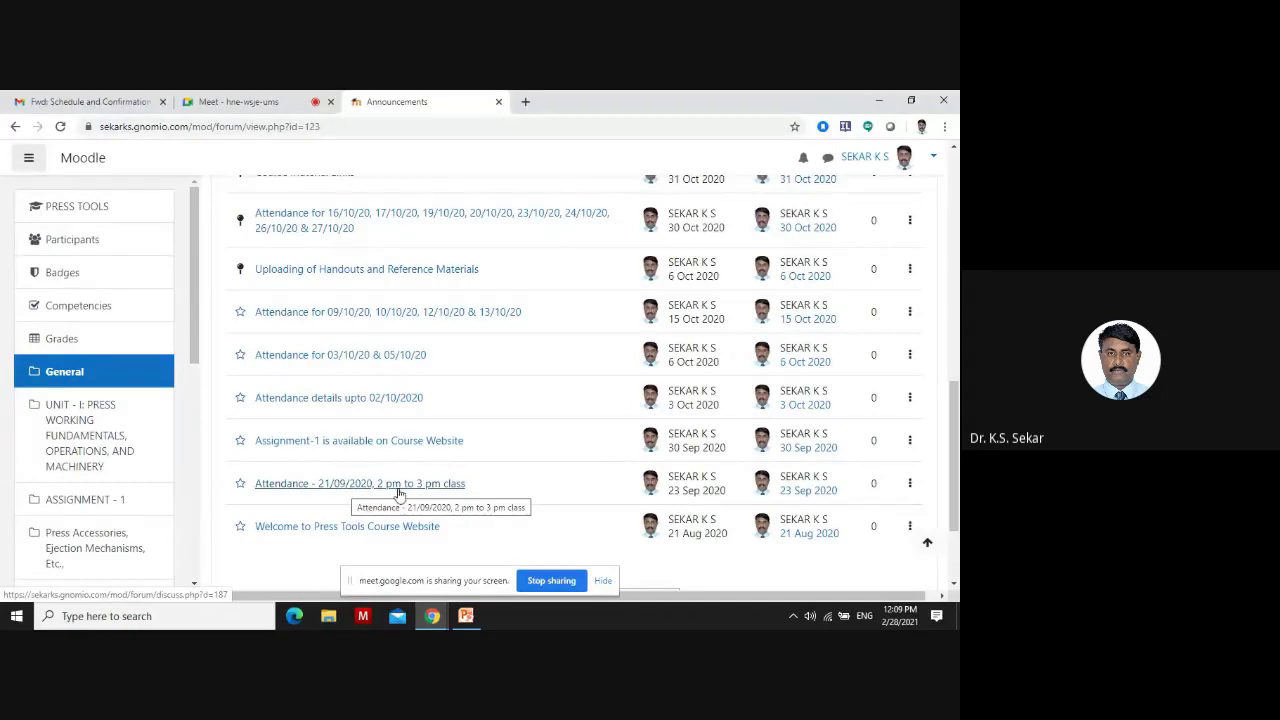
{"action": "scroll", "coordinate": [346, 449], "scroll_direction": "up", "scroll_amount": 2}
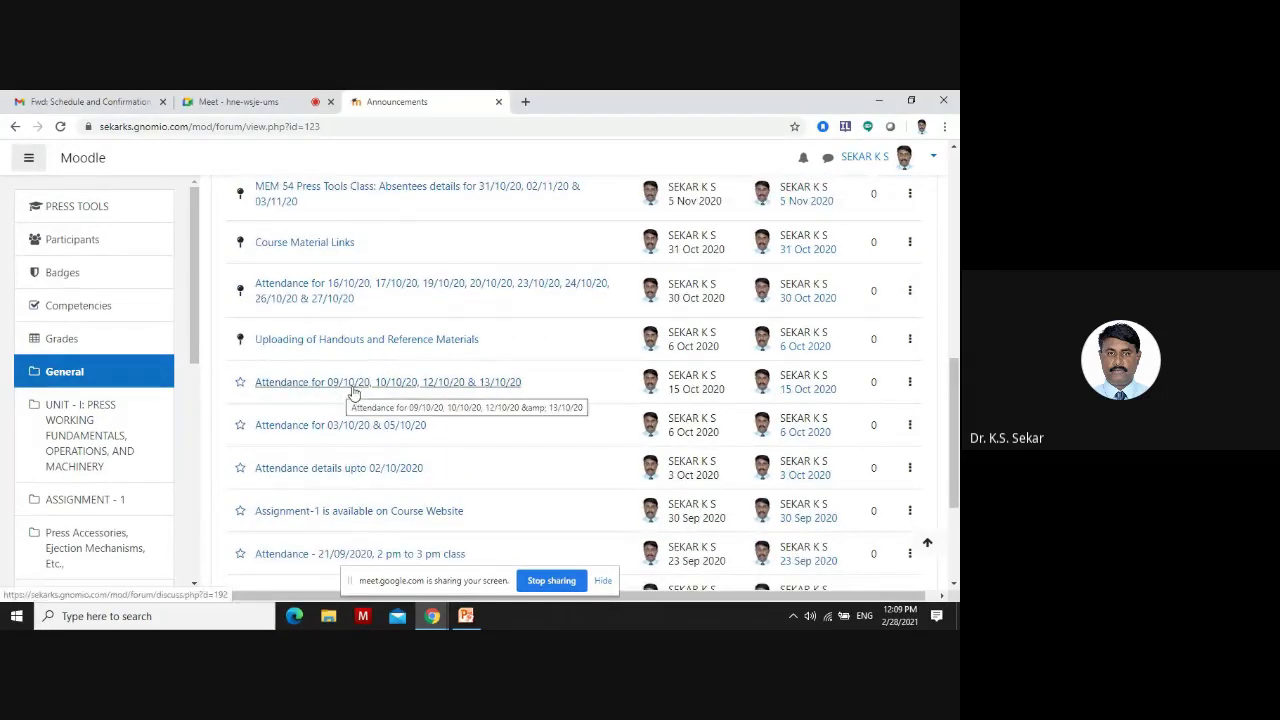
{"action": "left_click", "coordinate": [509, 386]}
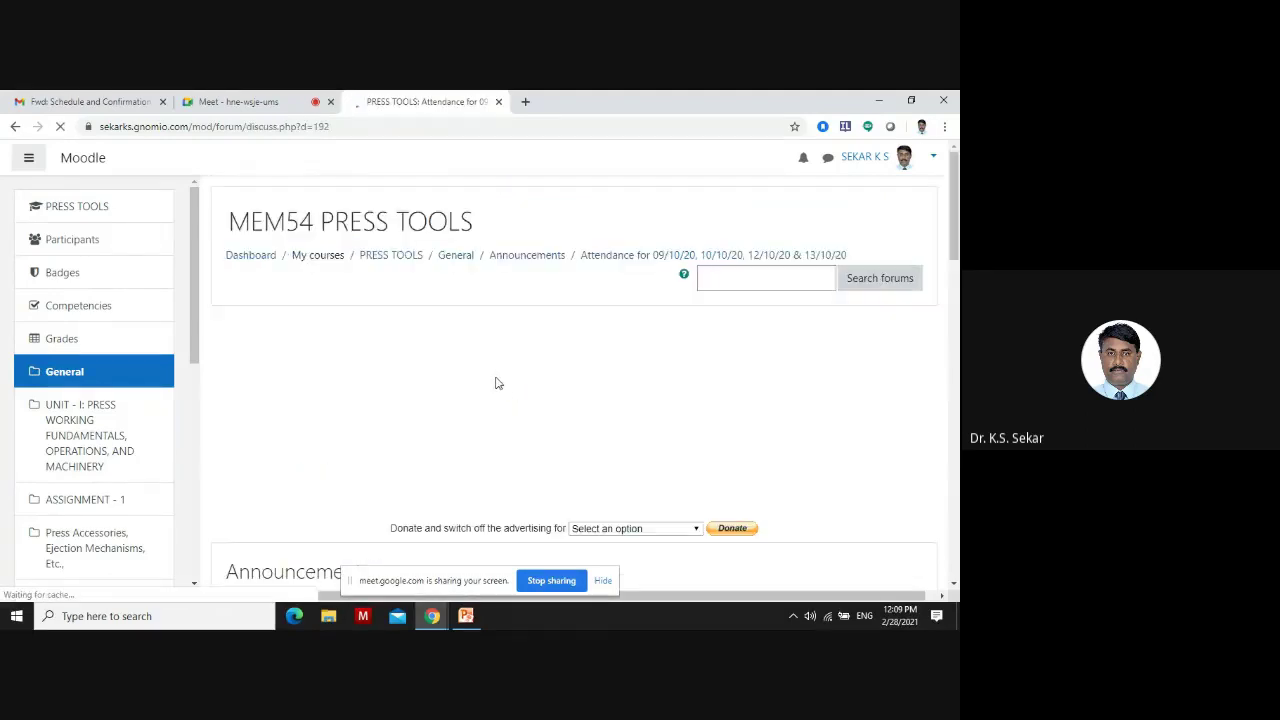
{"action": "scroll", "coordinate": [494, 384], "scroll_direction": "down", "scroll_amount": 3}
{"action": "scroll", "coordinate": [494, 383], "scroll_direction": "down", "scroll_amount": 2}
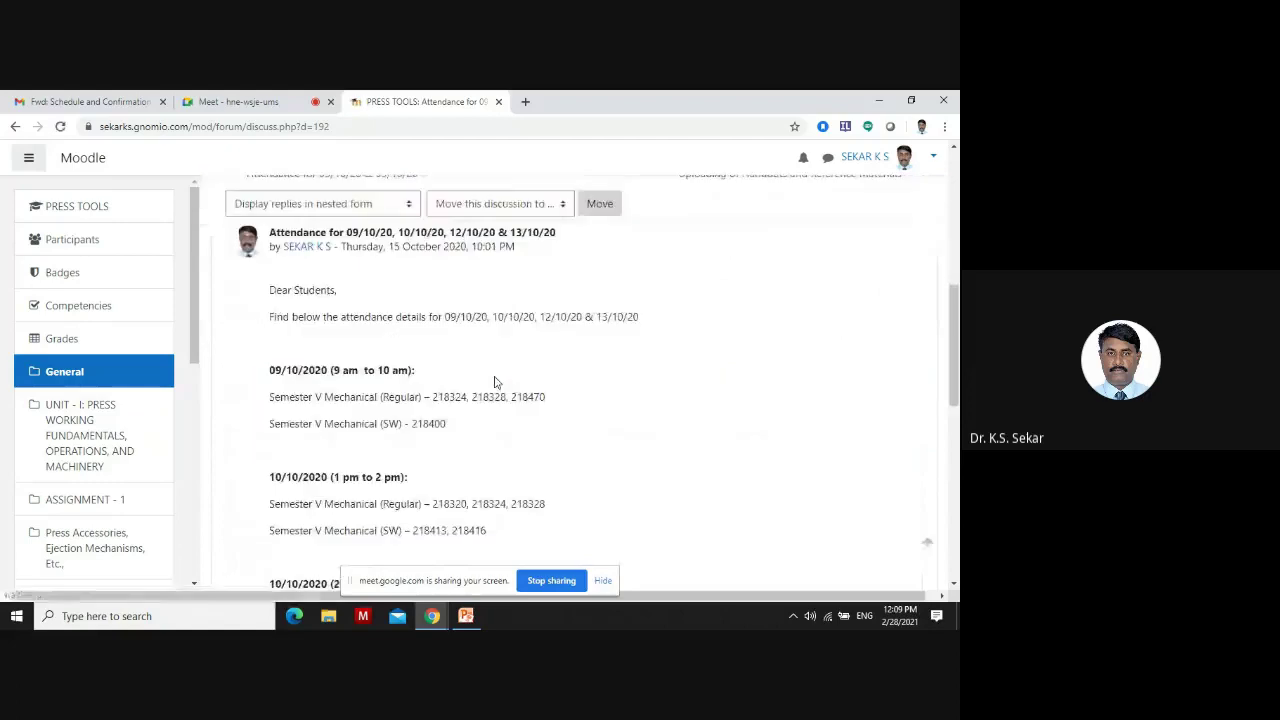
{"action": "scroll", "coordinate": [380, 351], "scroll_direction": "down", "scroll_amount": 2}
{"action": "scroll", "coordinate": [381, 353], "scroll_direction": "down", "scroll_amount": 5}
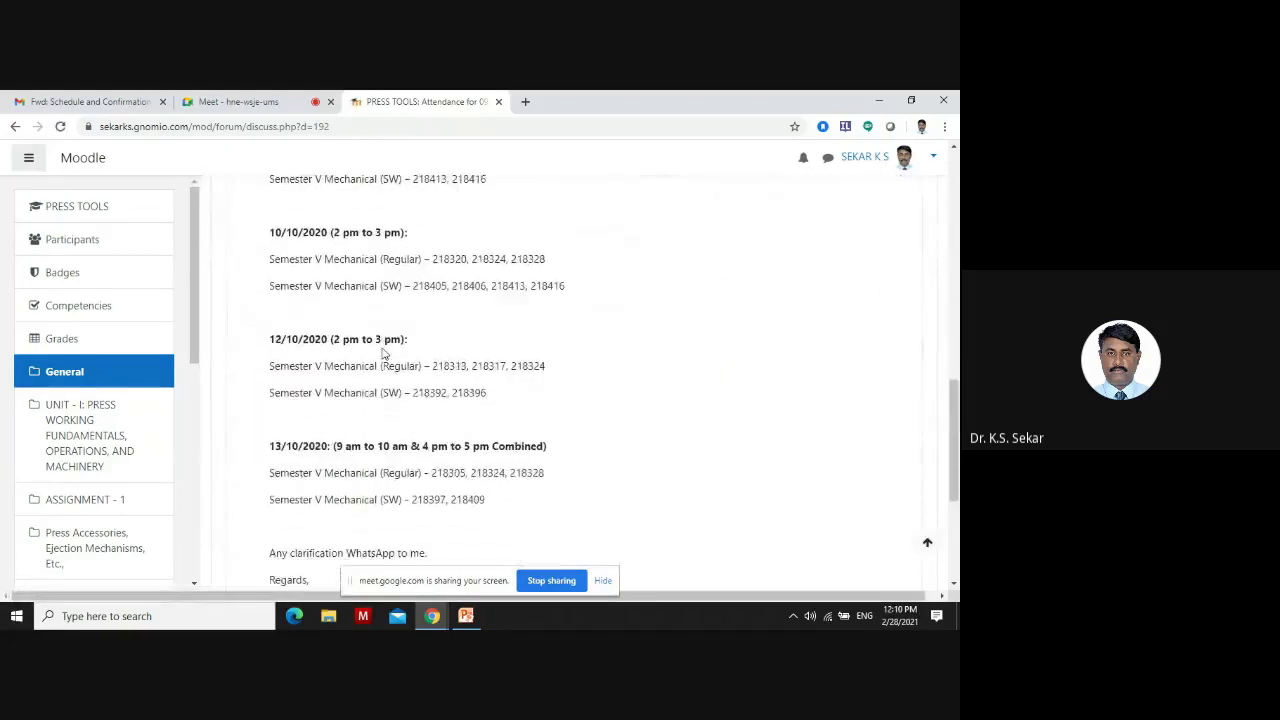
{"action": "scroll", "coordinate": [381, 353], "scroll_direction": "up", "scroll_amount": 15}
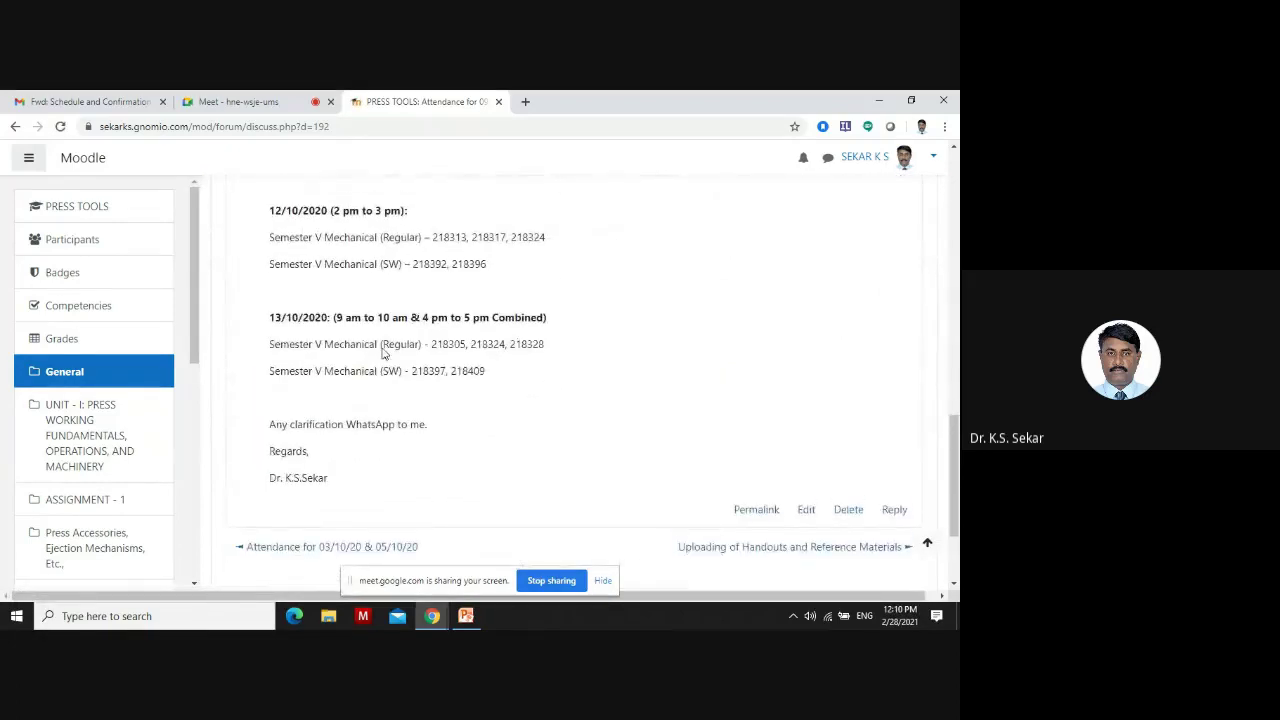
{"action": "left_click", "coordinate": [15, 126]}
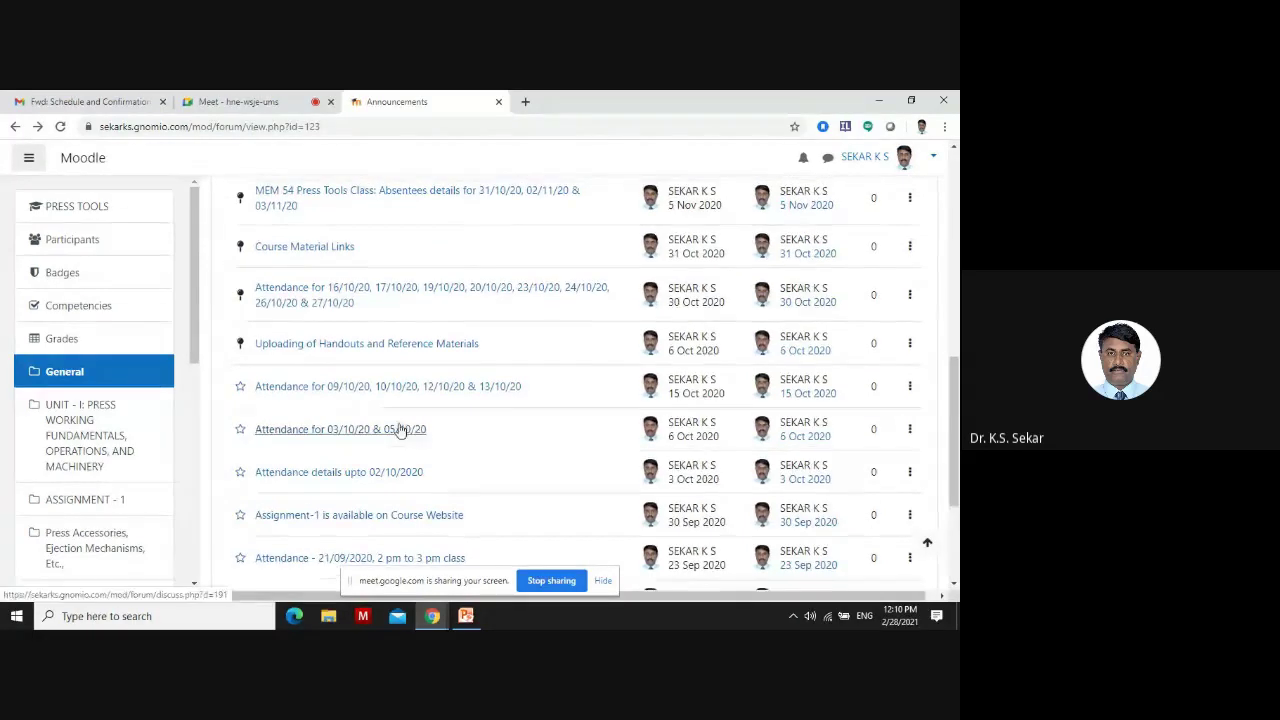
Open the Course Material Links discussion from the announcements and look over its Unit-1 to Unit-5 links
{"action": "scroll", "coordinate": [400, 428], "scroll_direction": "up", "scroll_amount": 1}
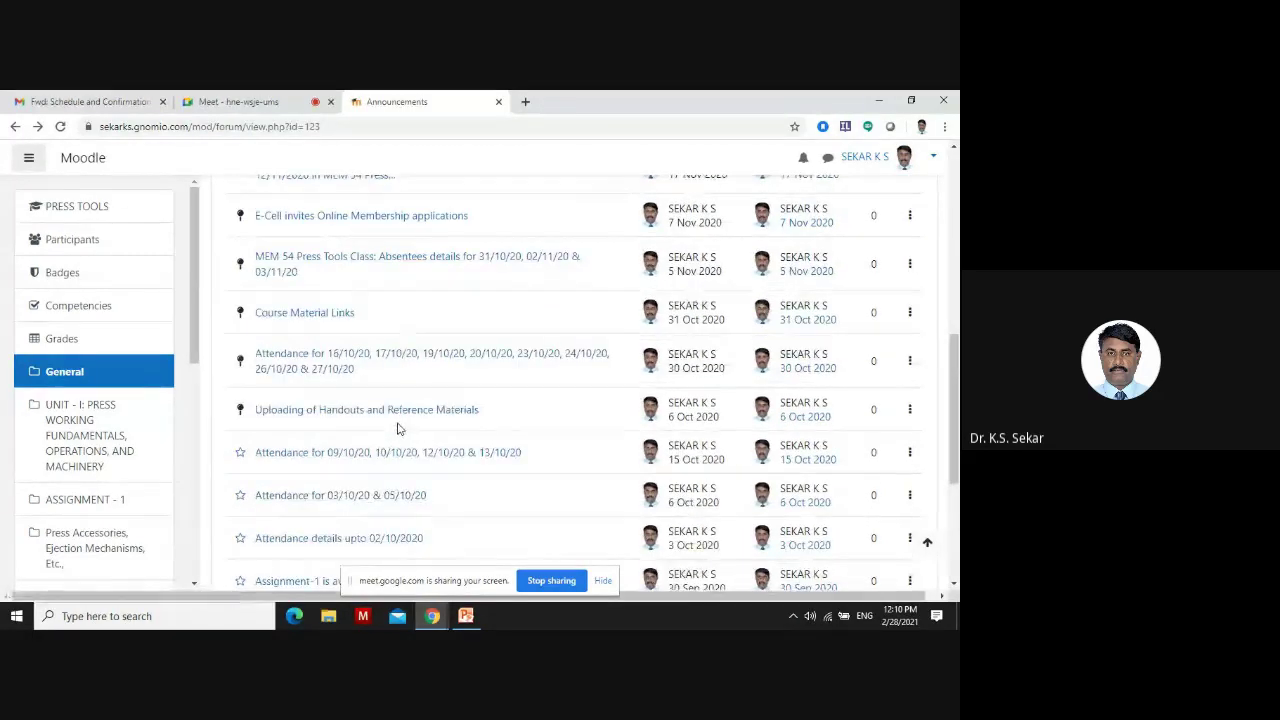
{"action": "scroll", "coordinate": [448, 394], "scroll_direction": "up", "scroll_amount": 3}
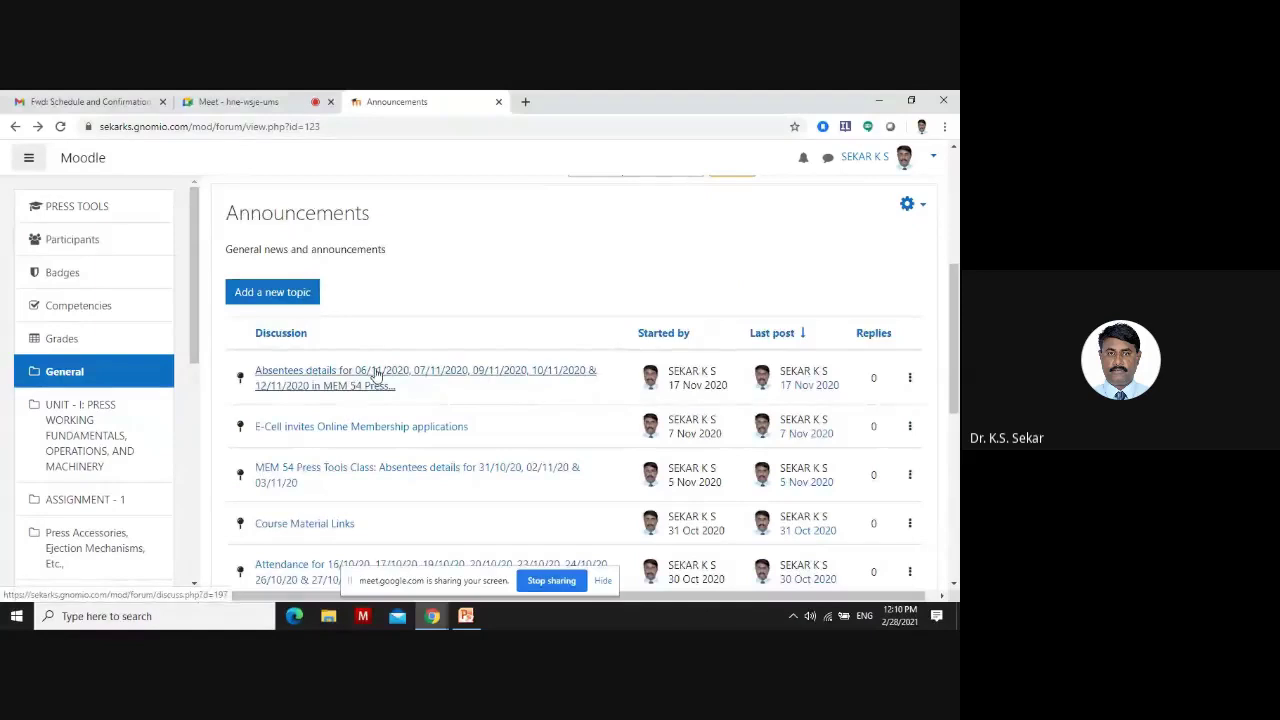
{"action": "scroll", "coordinate": [376, 375], "scroll_direction": "down", "scroll_amount": 2}
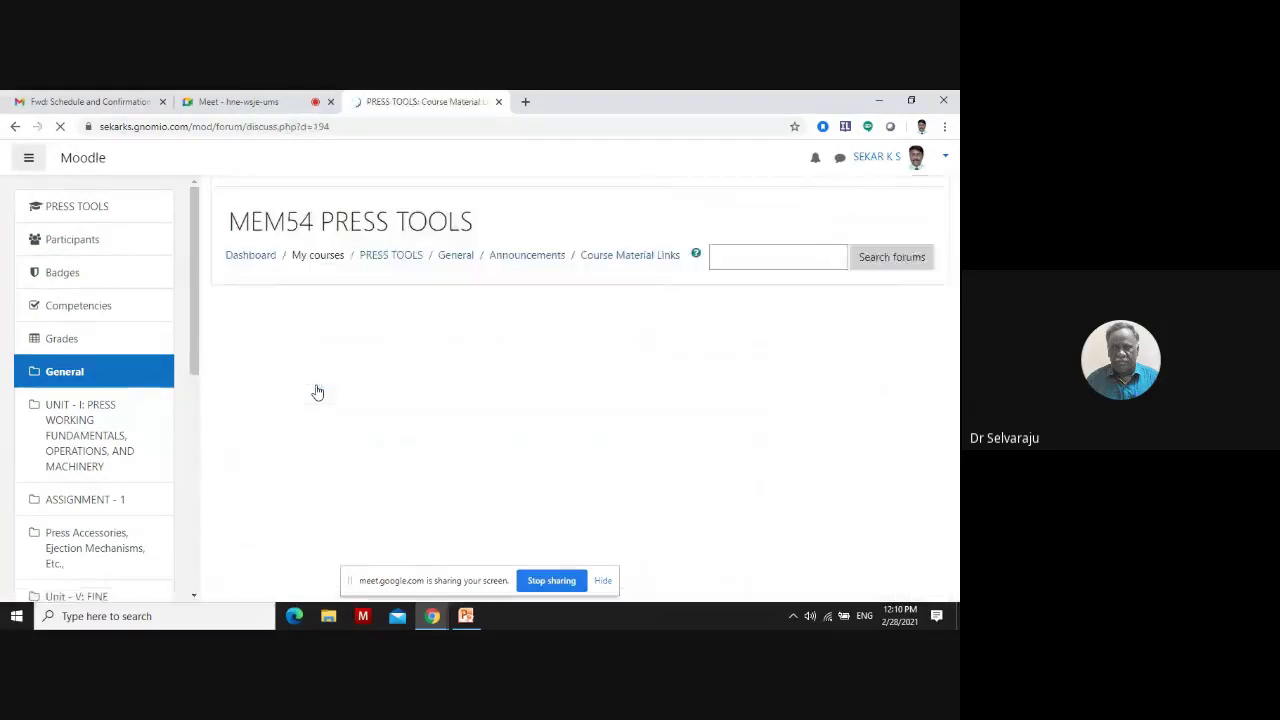
{"action": "scroll", "coordinate": [491, 400], "scroll_direction": "down", "scroll_amount": 5}
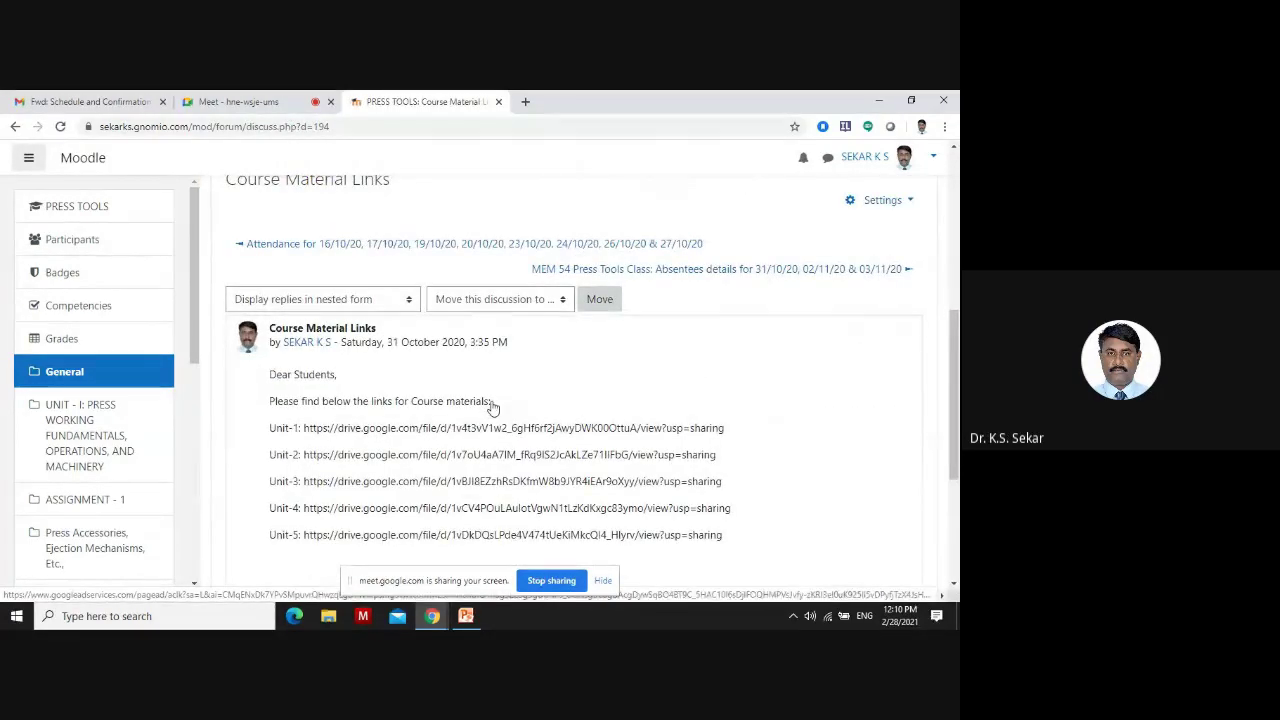
{"action": "scroll", "coordinate": [492, 408], "scroll_direction": "down", "scroll_amount": 2}
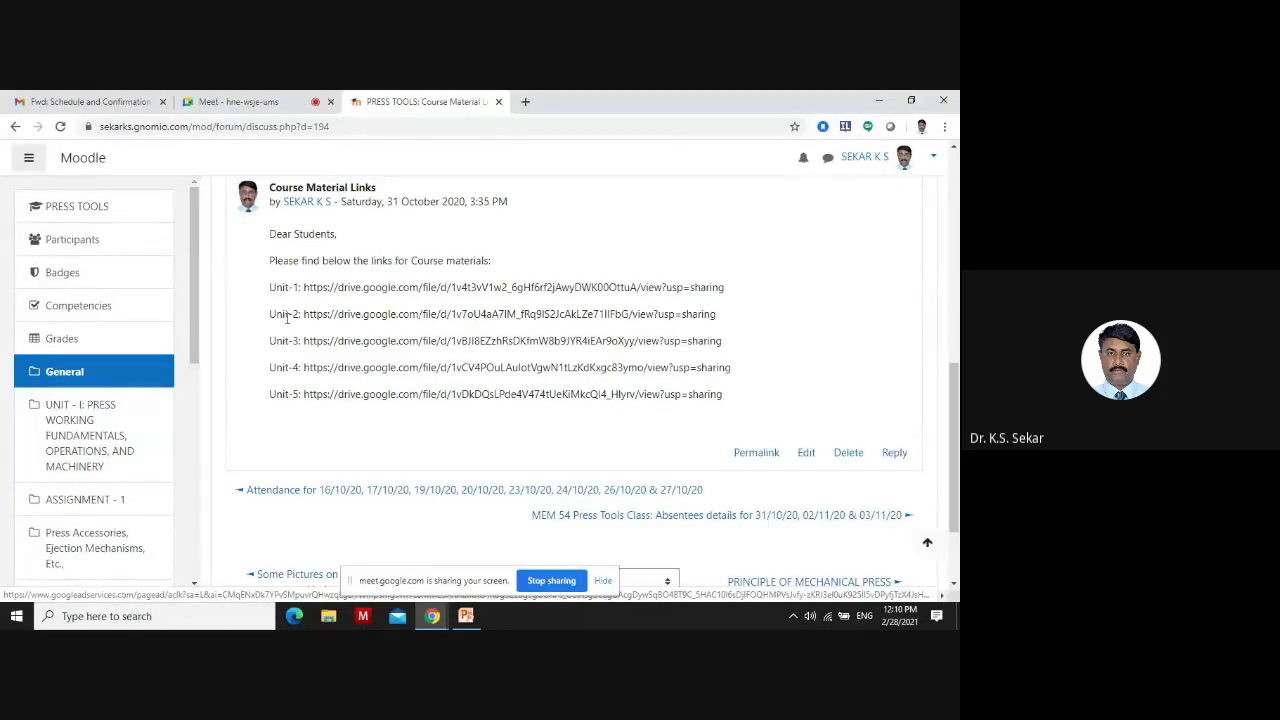
{"action": "scroll", "coordinate": [290, 325], "scroll_direction": "up", "scroll_amount": 2}
{"action": "scroll", "coordinate": [440, 365], "scroll_direction": "down", "scroll_amount": 2}
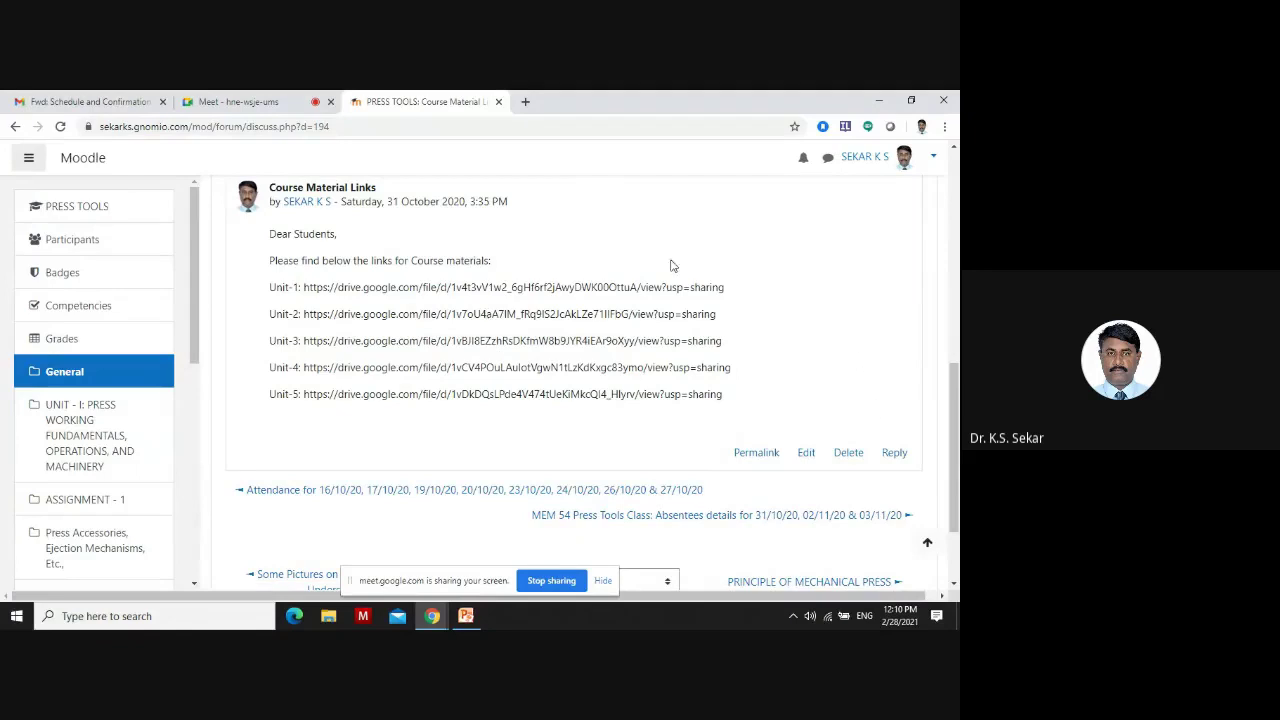
{"action": "scroll", "coordinate": [258, 256], "scroll_direction": "up", "scroll_amount": 3}
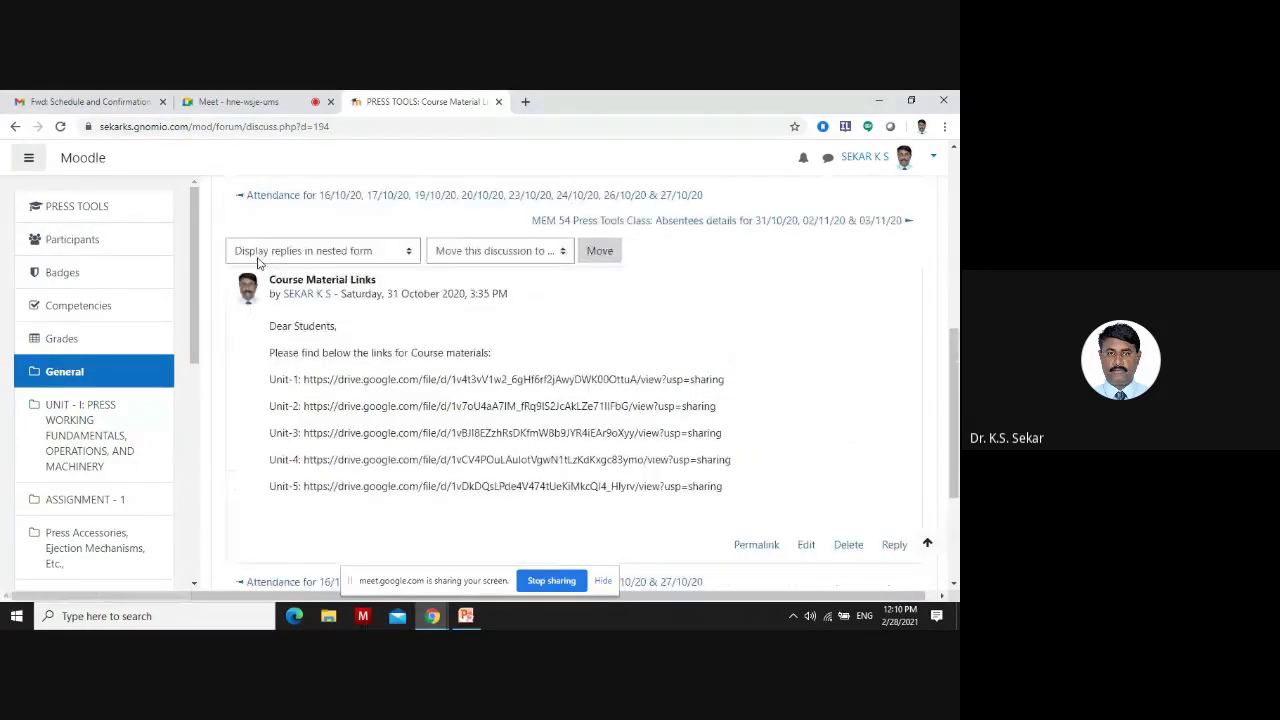
Return to the Press Tools course's General section and review its handouts and reference materials down to the Unit I heading
{"action": "left_click", "coordinate": [87, 379]}
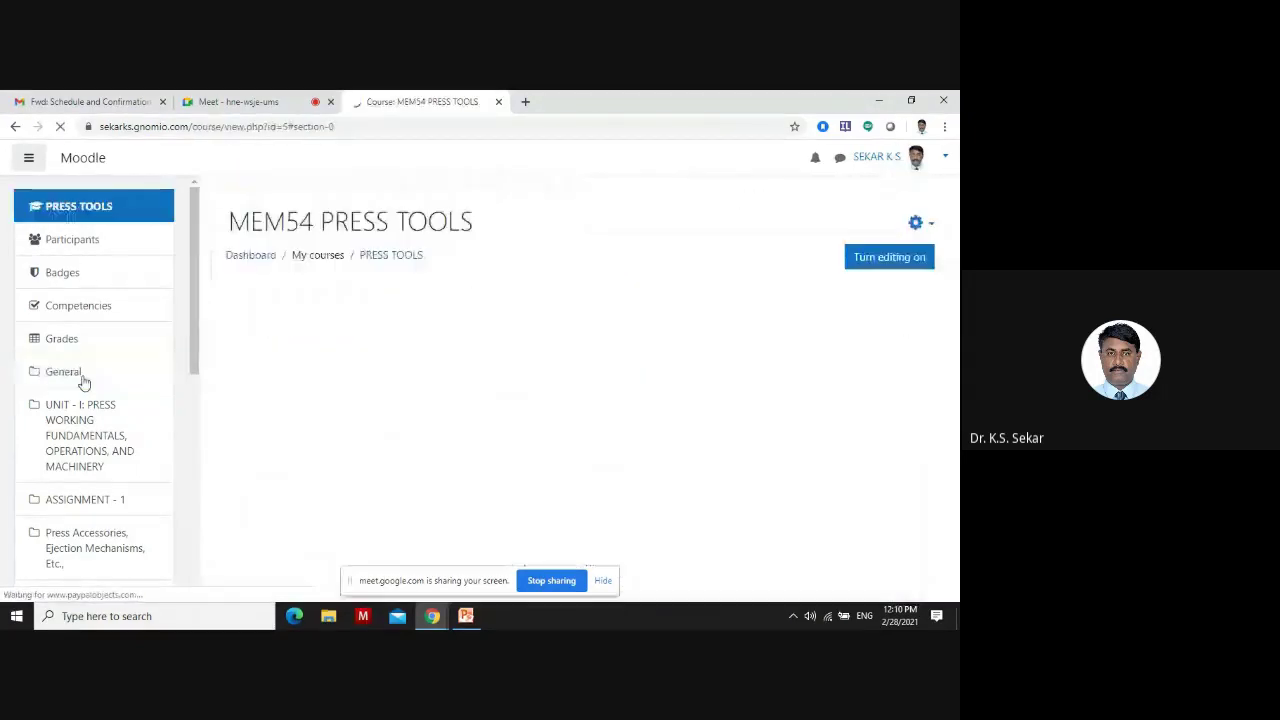
{"action": "scroll", "coordinate": [583, 394], "scroll_direction": "down", "scroll_amount": 5}
{"action": "scroll", "coordinate": [437, 380], "scroll_direction": "up", "scroll_amount": 2}
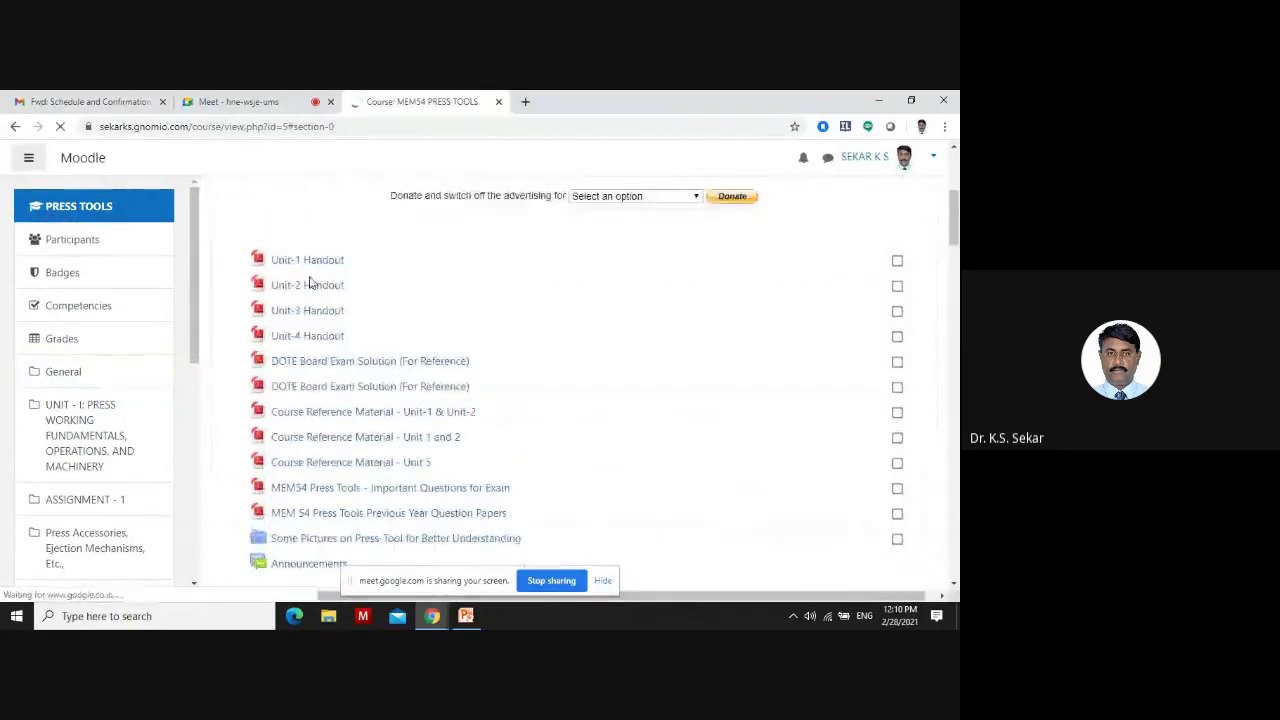
{"action": "scroll", "coordinate": [337, 443], "scroll_direction": "down", "scroll_amount": 4}
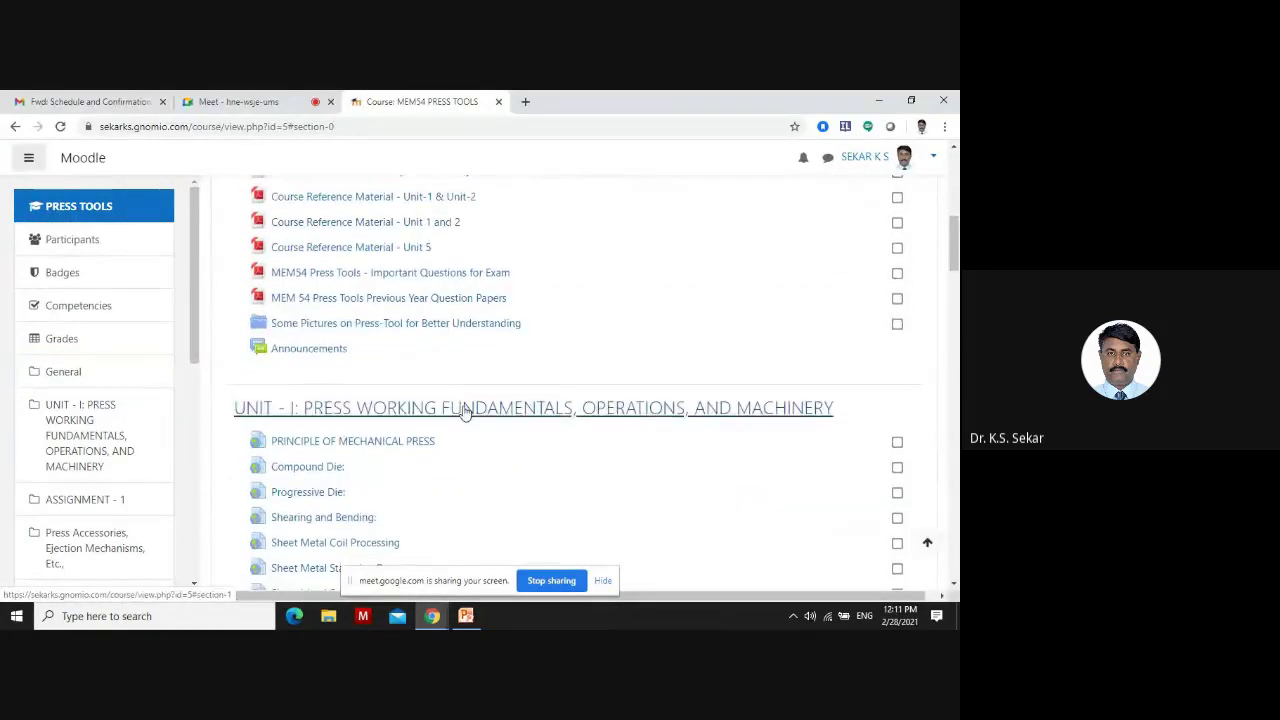
{"action": "scroll", "coordinate": [463, 411], "scroll_direction": "down", "scroll_amount": 1}
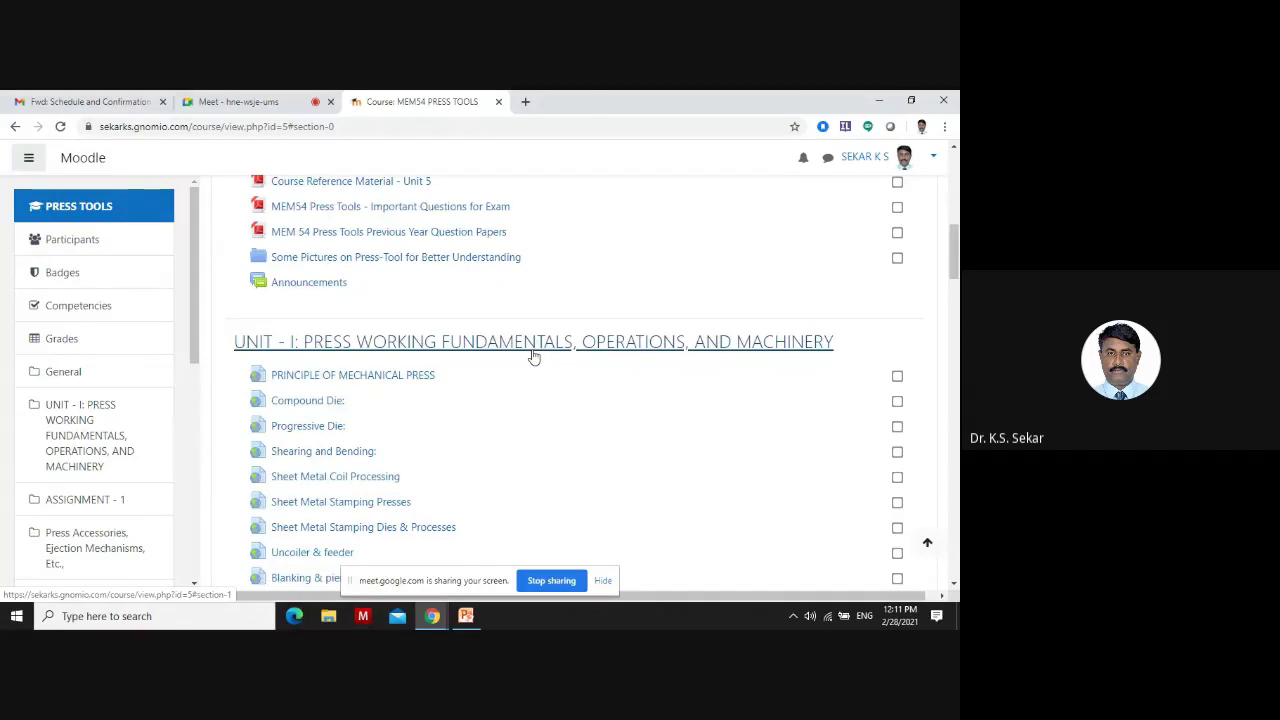
{"action": "scroll", "coordinate": [533, 357], "scroll_direction": "up", "scroll_amount": 10}
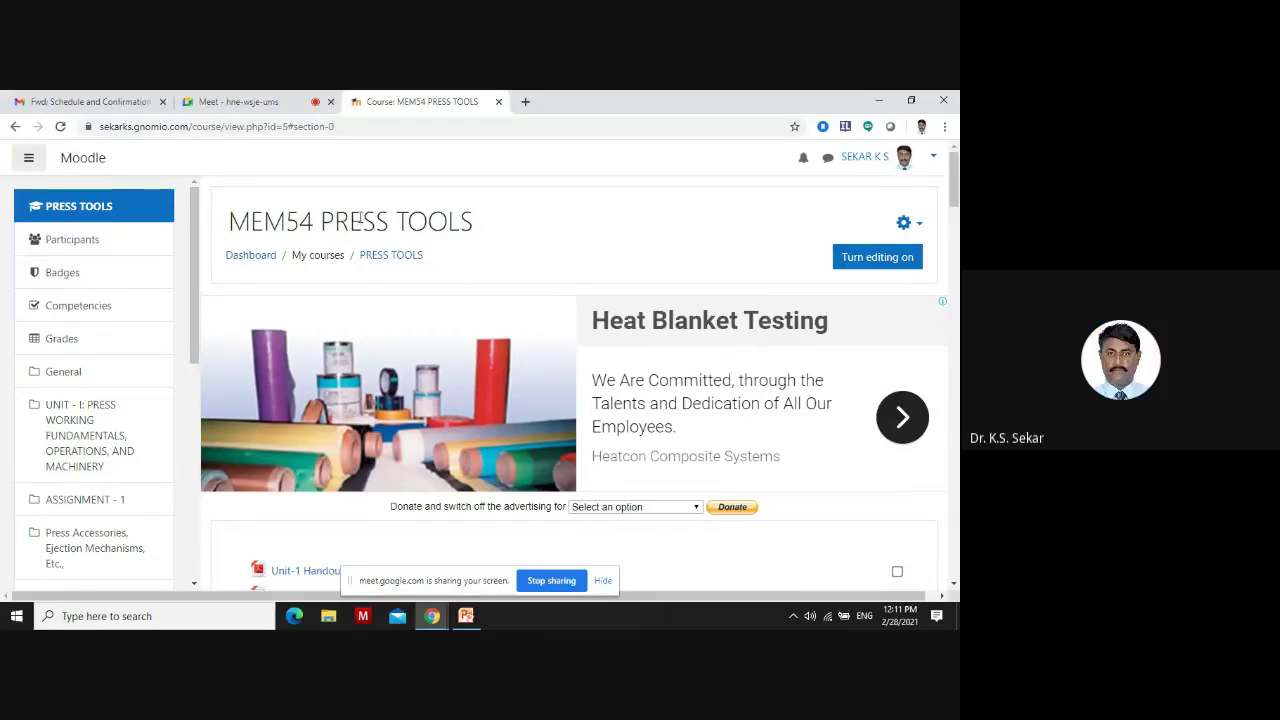
Look through the Unit I video links down to the Assignment-1 activities and return to the Unit I heading
{"action": "scroll", "coordinate": [497, 278], "scroll_direction": "down", "scroll_amount": 8}
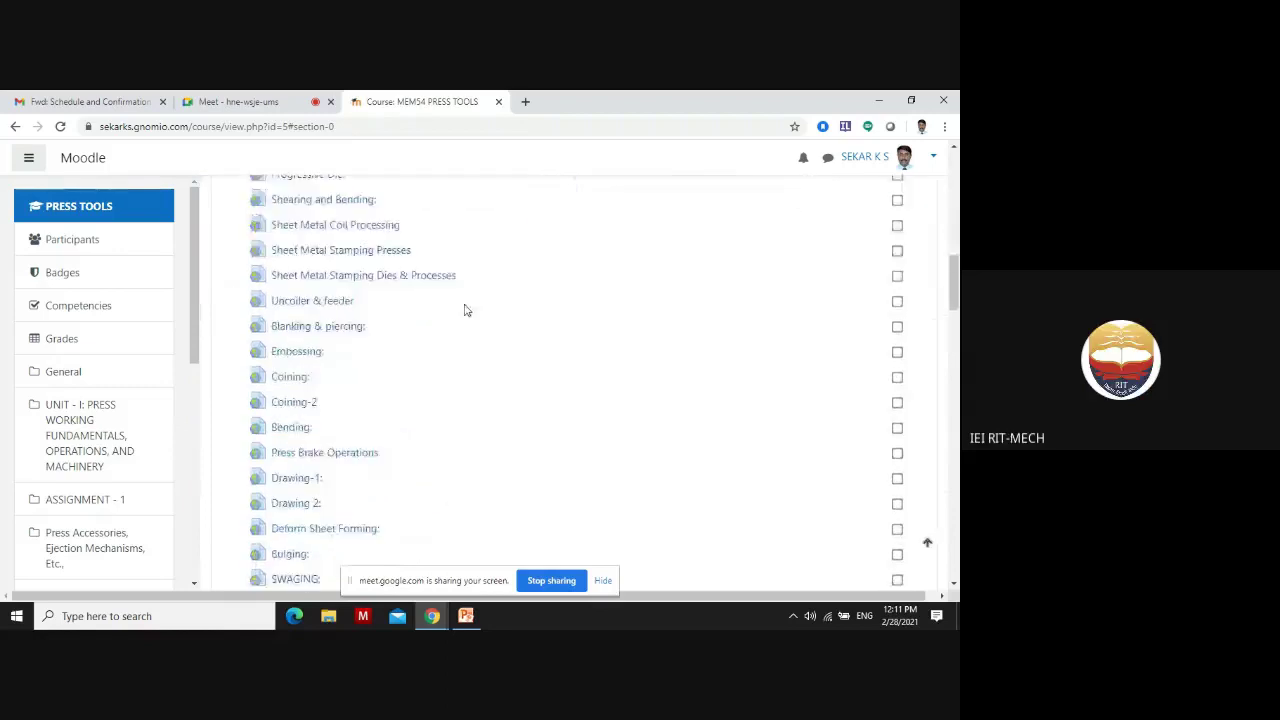
{"action": "scroll", "coordinate": [366, 304], "scroll_direction": "up", "scroll_amount": 1}
{"action": "scroll", "coordinate": [366, 304], "scroll_direction": "down", "scroll_amount": 7}
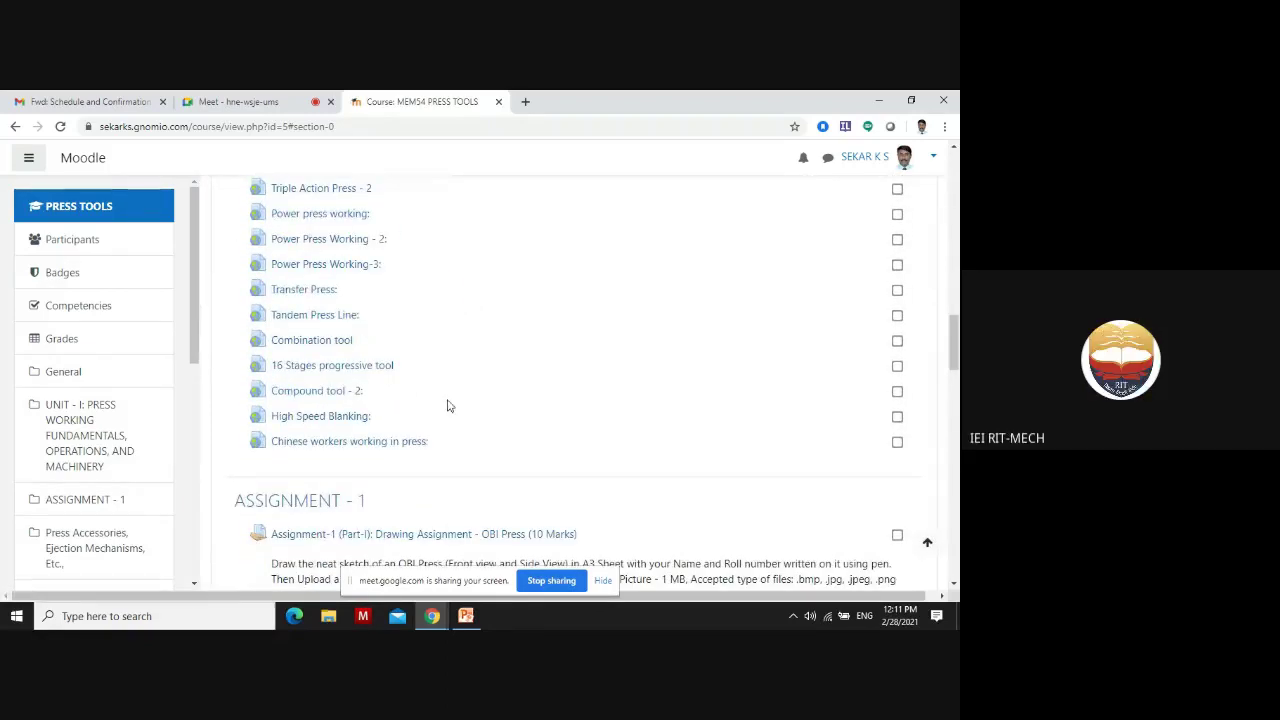
{"action": "scroll", "coordinate": [448, 405], "scroll_direction": "up", "scroll_amount": 8}
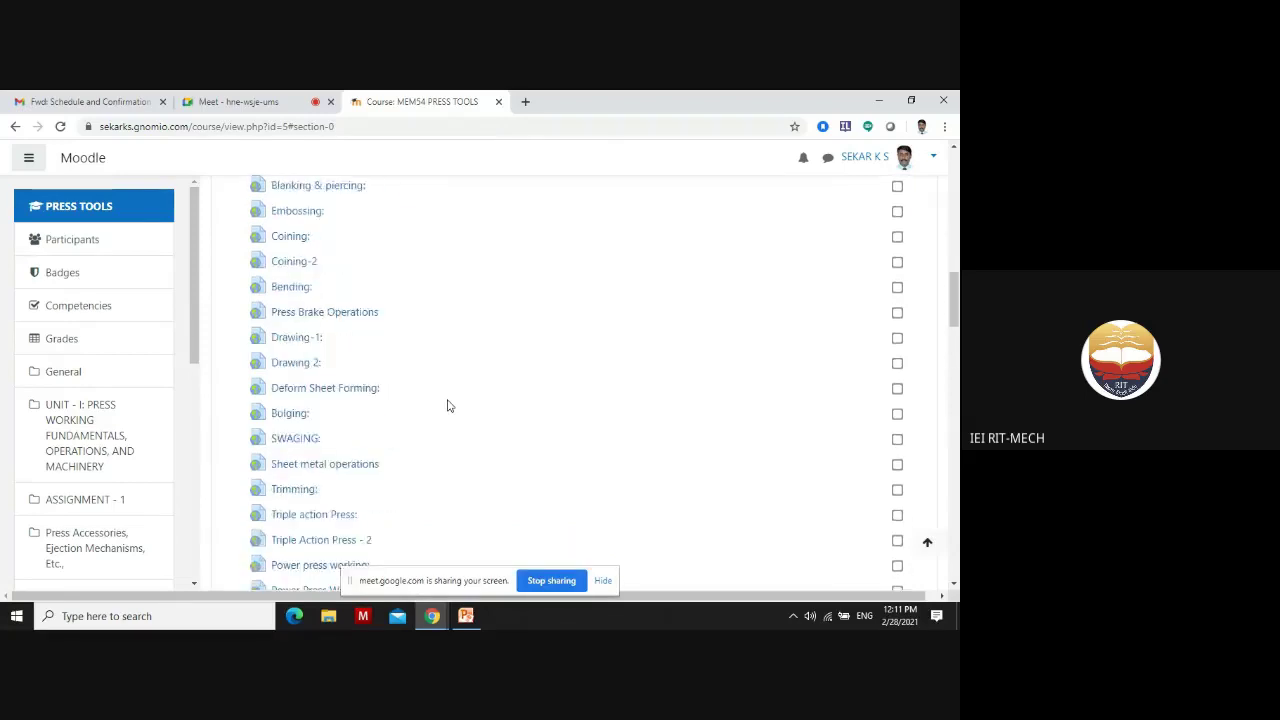
{"action": "scroll", "coordinate": [448, 405], "scroll_direction": "down", "scroll_amount": 8}
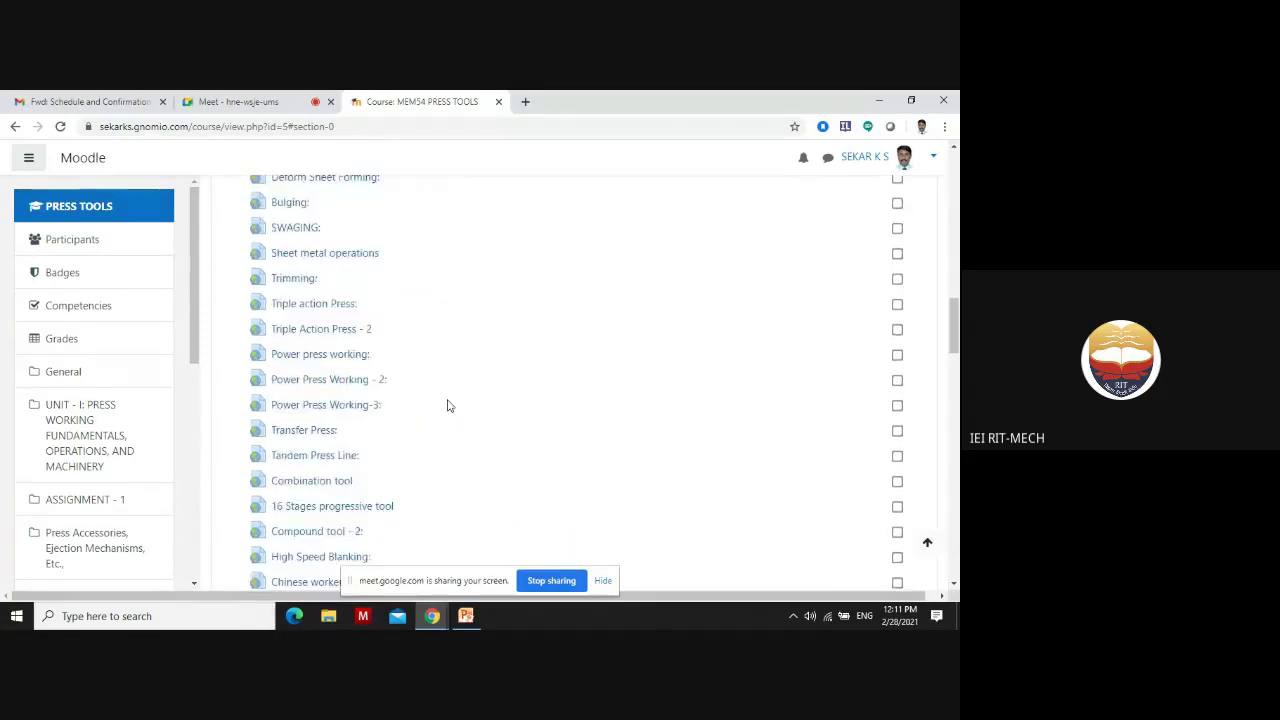
{"action": "scroll", "coordinate": [448, 405], "scroll_direction": "down", "scroll_amount": 3}
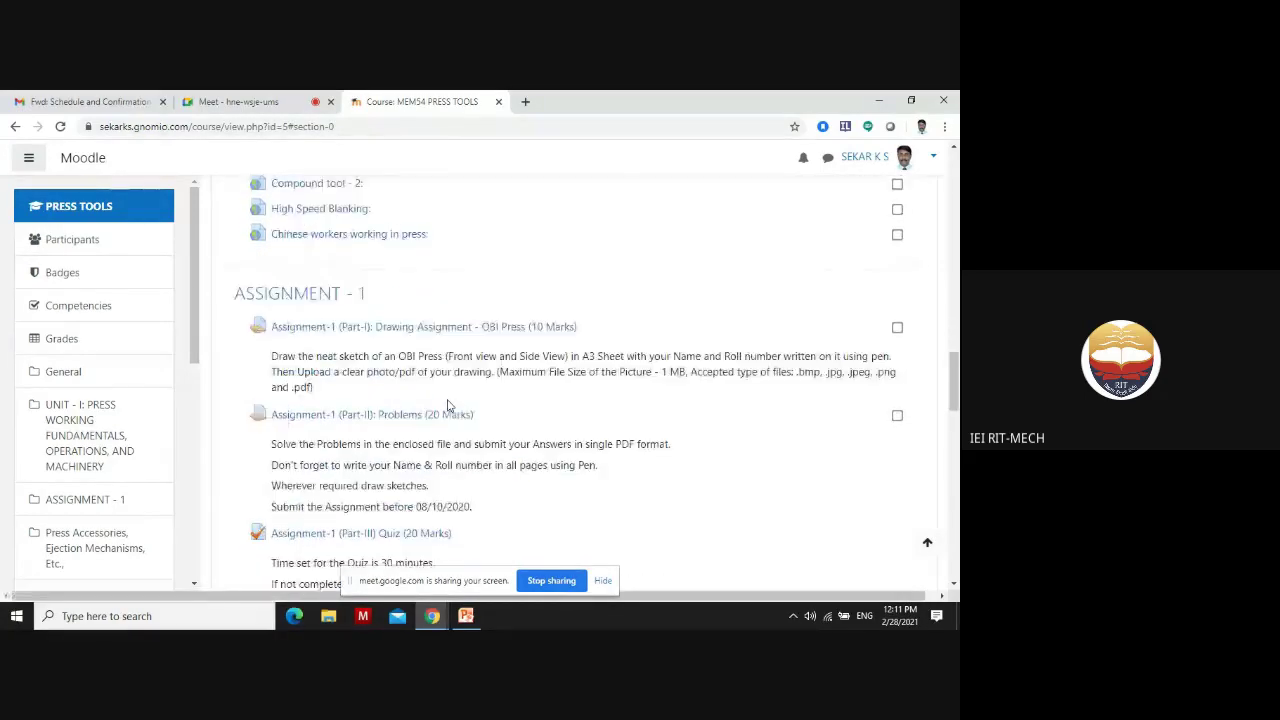
{"action": "scroll", "coordinate": [448, 405], "scroll_direction": "up", "scroll_amount": 8}
{"action": "scroll", "coordinate": [448, 405], "scroll_direction": "up", "scroll_amount": 7}
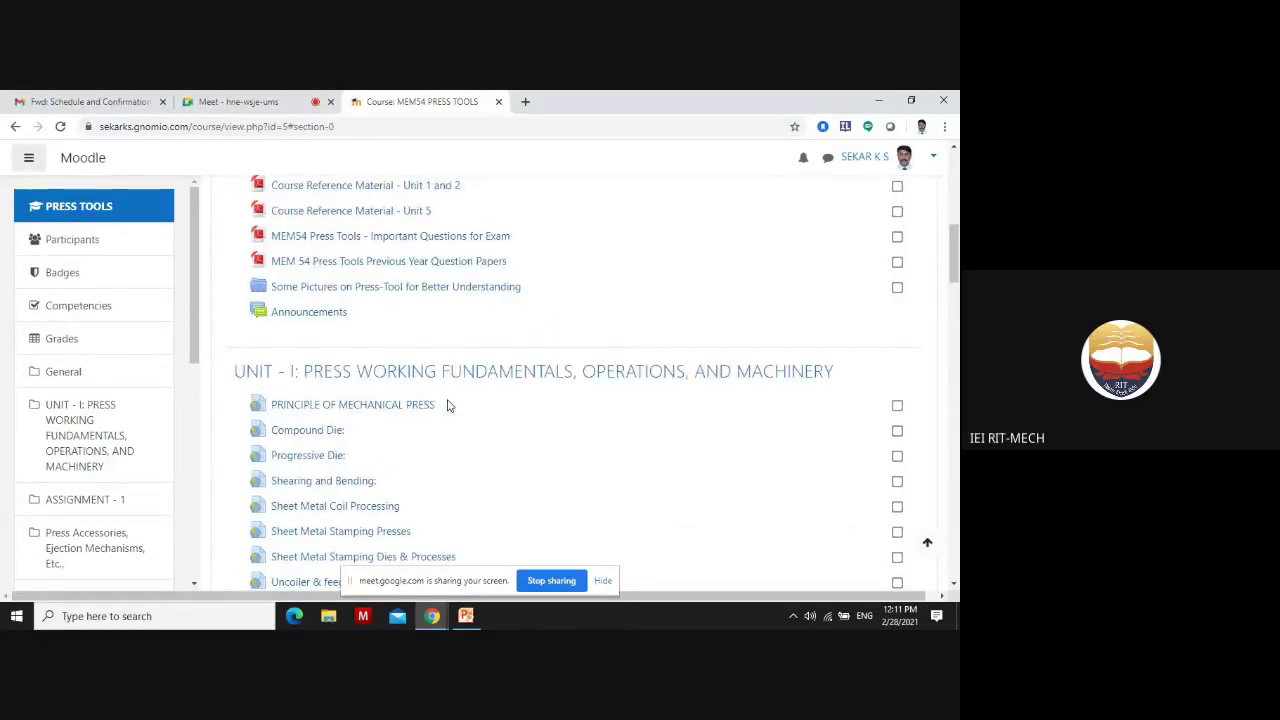
Open the Blanking & piercing link in Unit I, play its embedded video, and go back to the course page
{"action": "scroll", "coordinate": [448, 405], "scroll_direction": "down", "scroll_amount": 1}
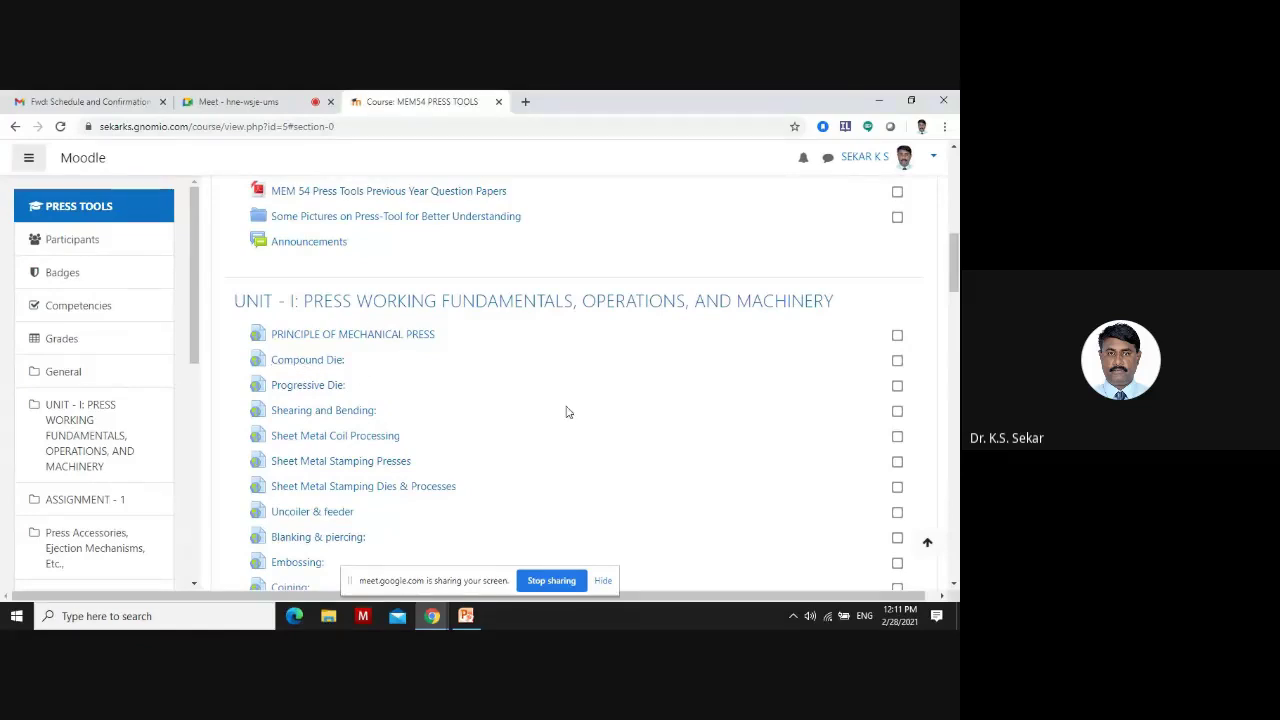
{"action": "scroll", "coordinate": [355, 395], "scroll_direction": "down", "scroll_amount": 2}
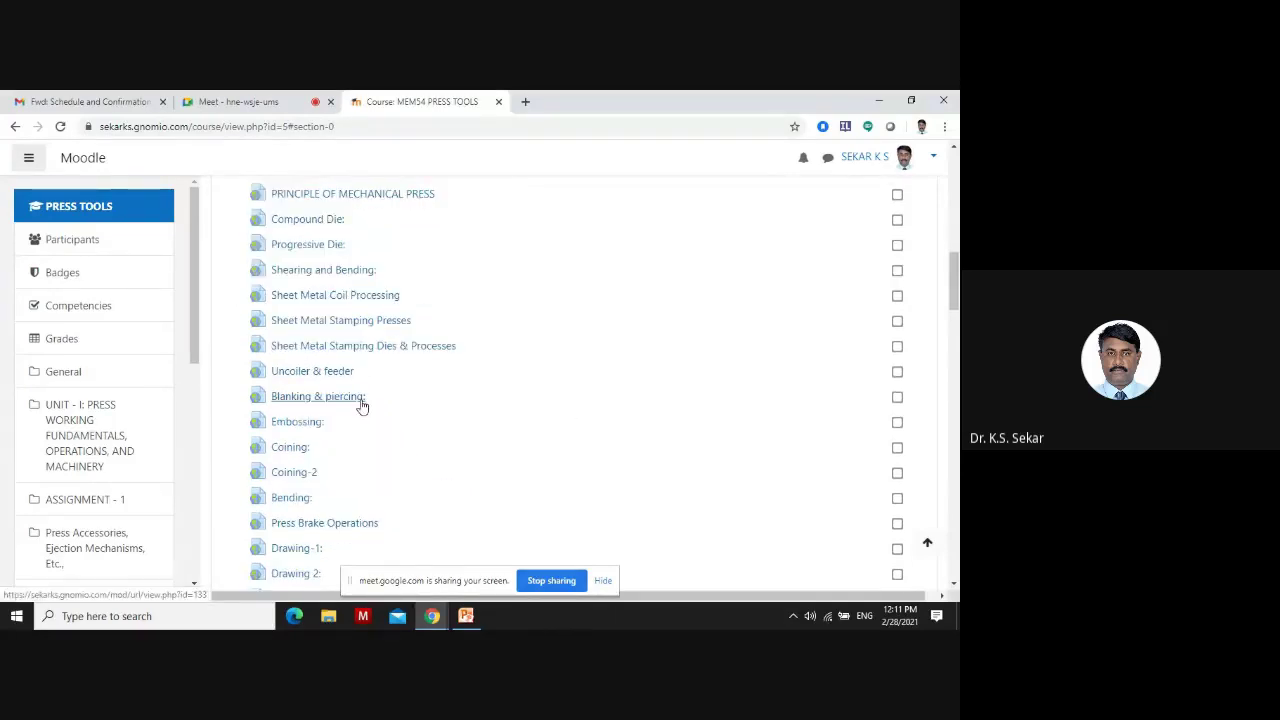
{"action": "left_click", "coordinate": [306, 400]}
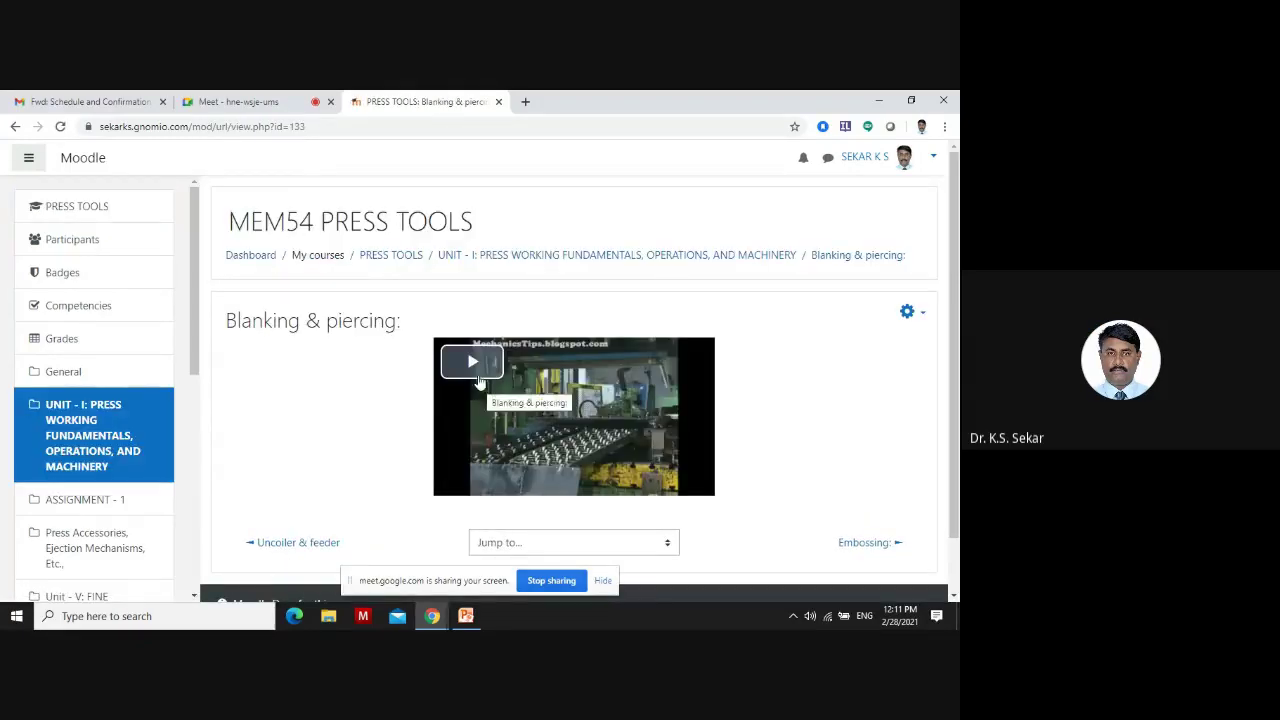
{"action": "left_click", "coordinate": [472, 363]}
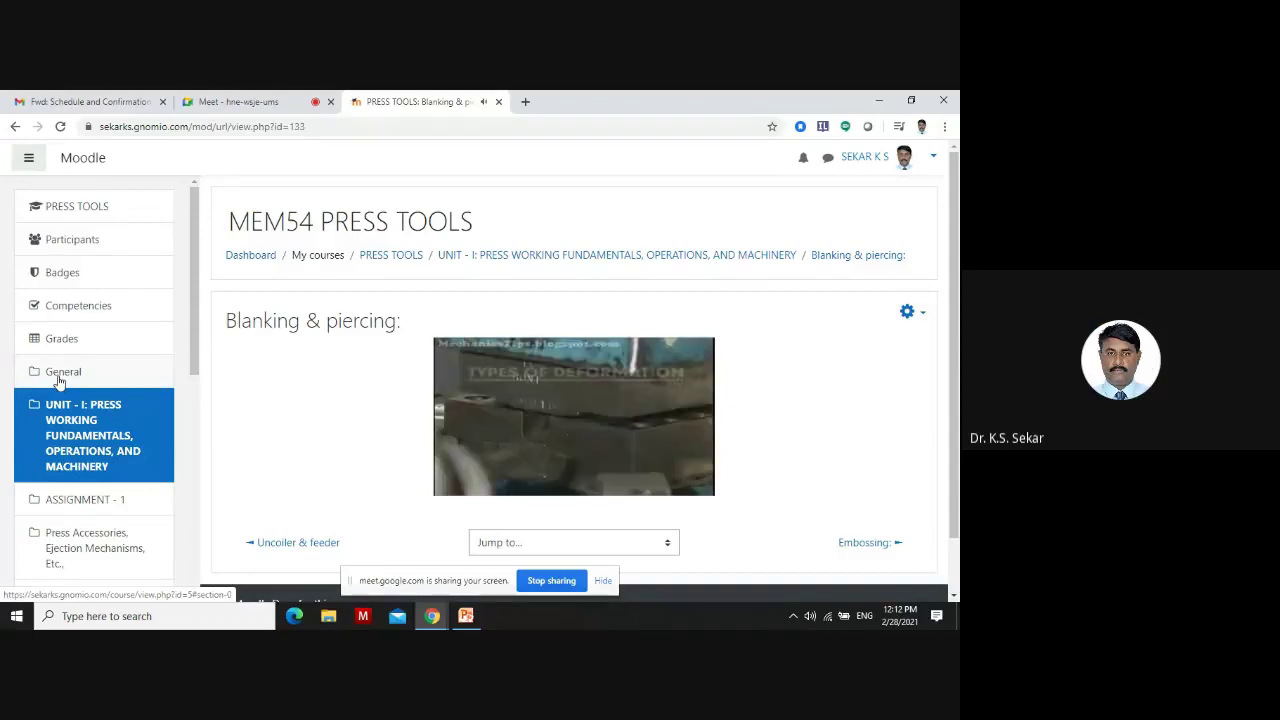
{"action": "left_click", "coordinate": [15, 127]}
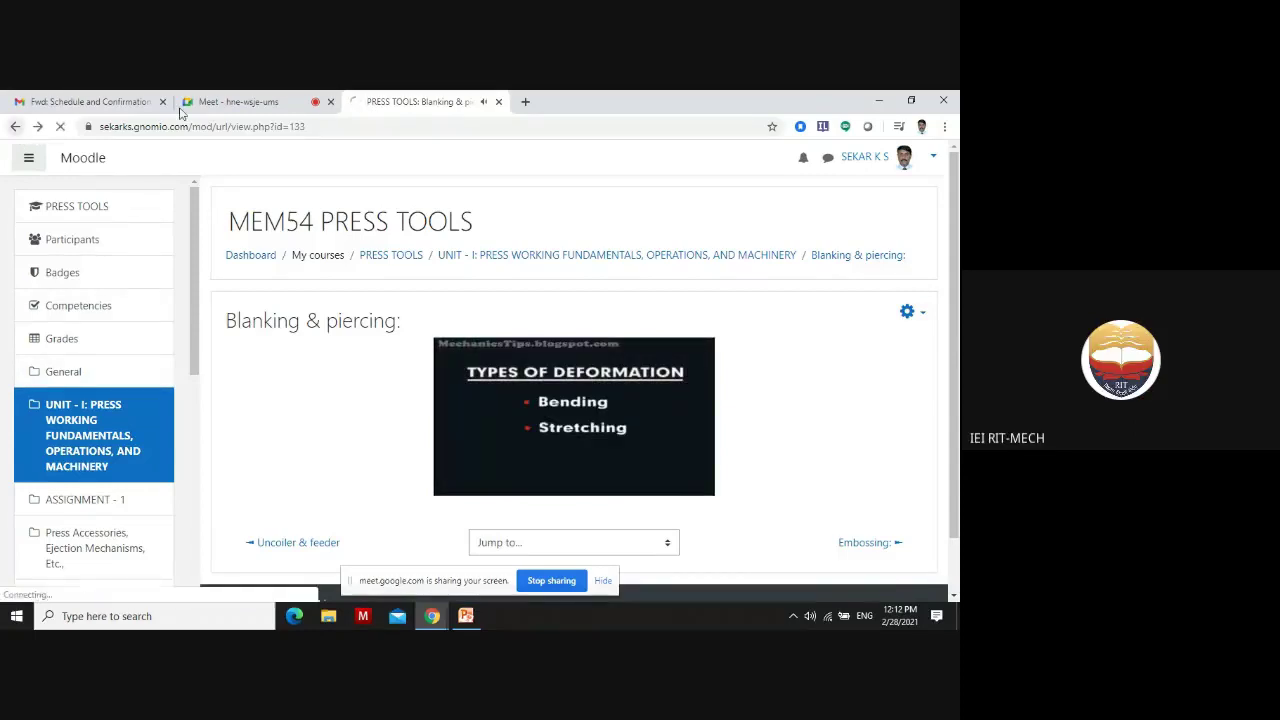
Switch to the Google Meet call to check the participants, and return to the Press Tools course page
{"action": "left_click", "coordinate": [220, 102]}
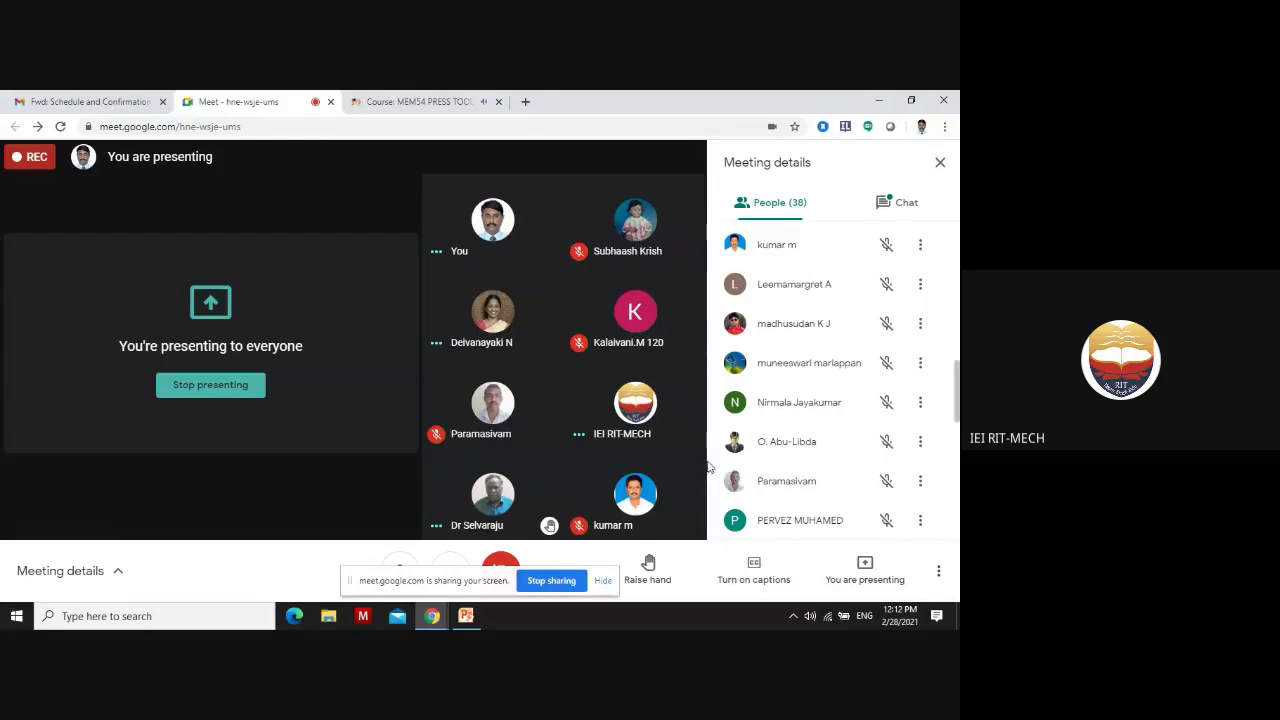
{"action": "mouse_move", "coordinate": [632, 406]}
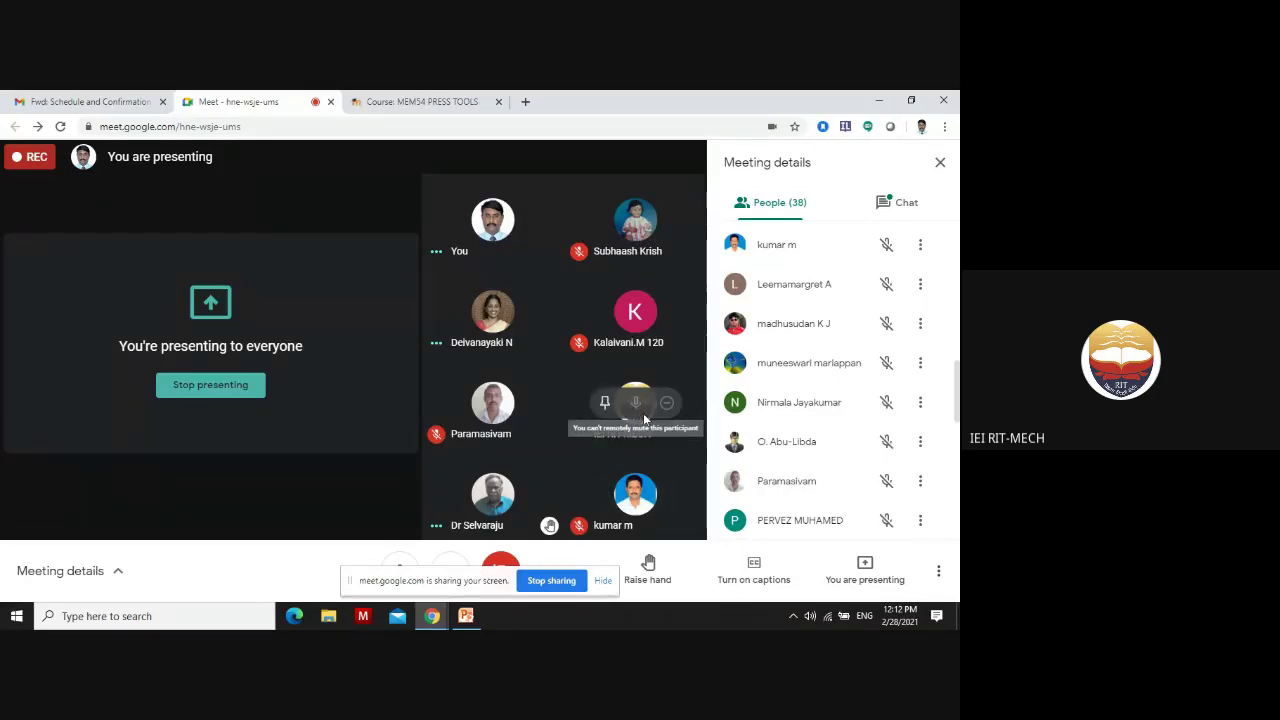
{"action": "left_click", "coordinate": [414, 100]}
Look through the rest of the Unit I links down to the Assignment - 1 section
{"action": "scroll", "coordinate": [446, 343], "scroll_direction": "down", "scroll_amount": 10}
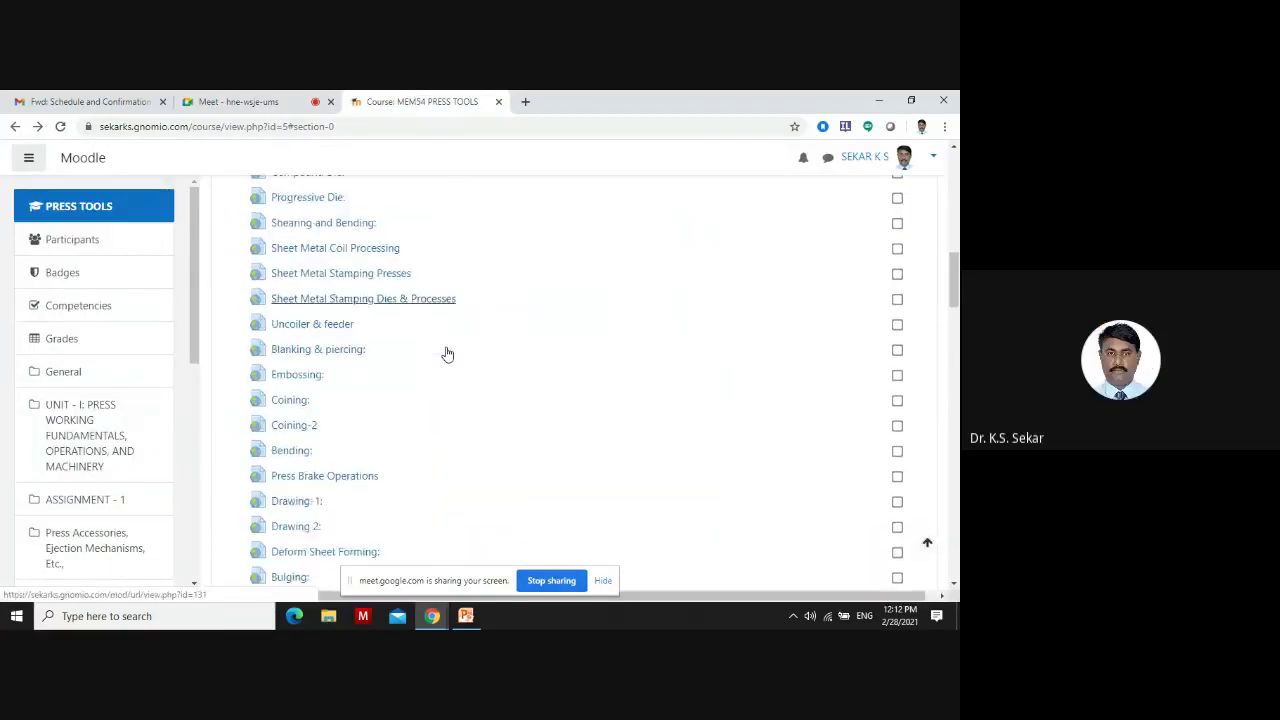
{"action": "scroll", "coordinate": [447, 354], "scroll_direction": "down", "scroll_amount": 1}
{"action": "scroll", "coordinate": [447, 354], "scroll_direction": "up", "scroll_amount": 4}
{"action": "scroll", "coordinate": [447, 354], "scroll_direction": "down", "scroll_amount": 2}
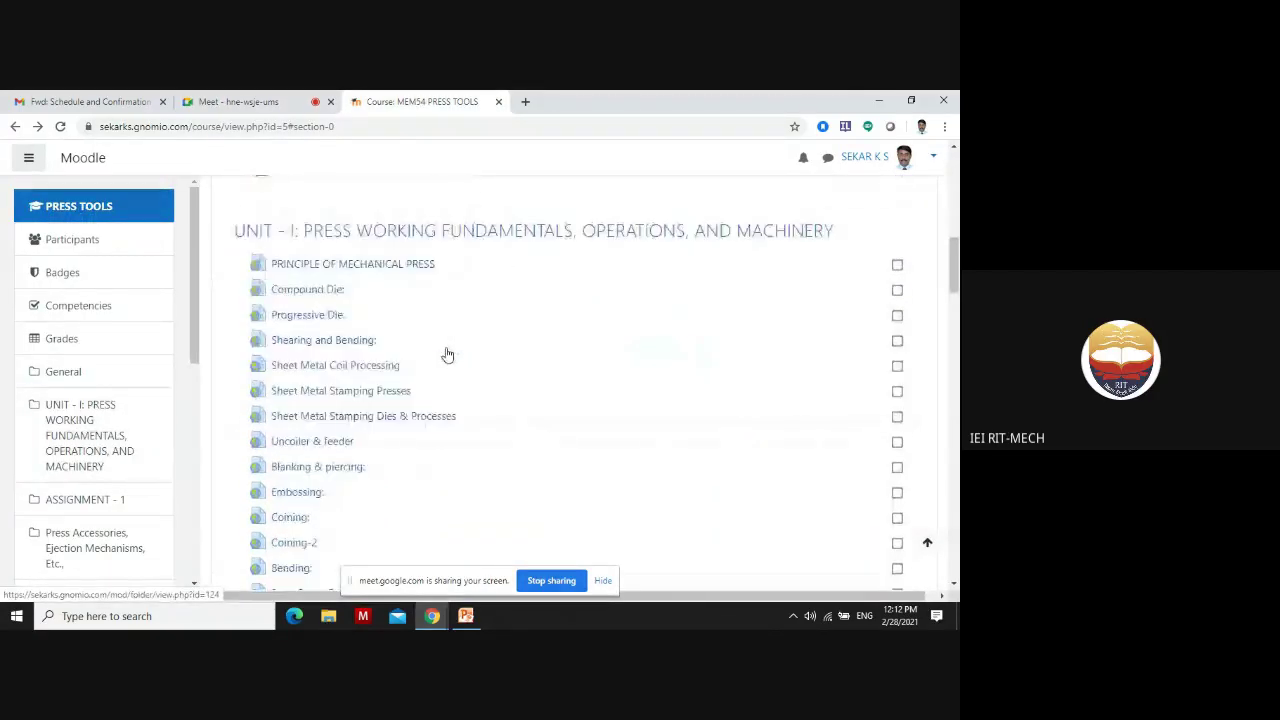
{"action": "scroll", "coordinate": [447, 354], "scroll_direction": "down", "scroll_amount": 10}
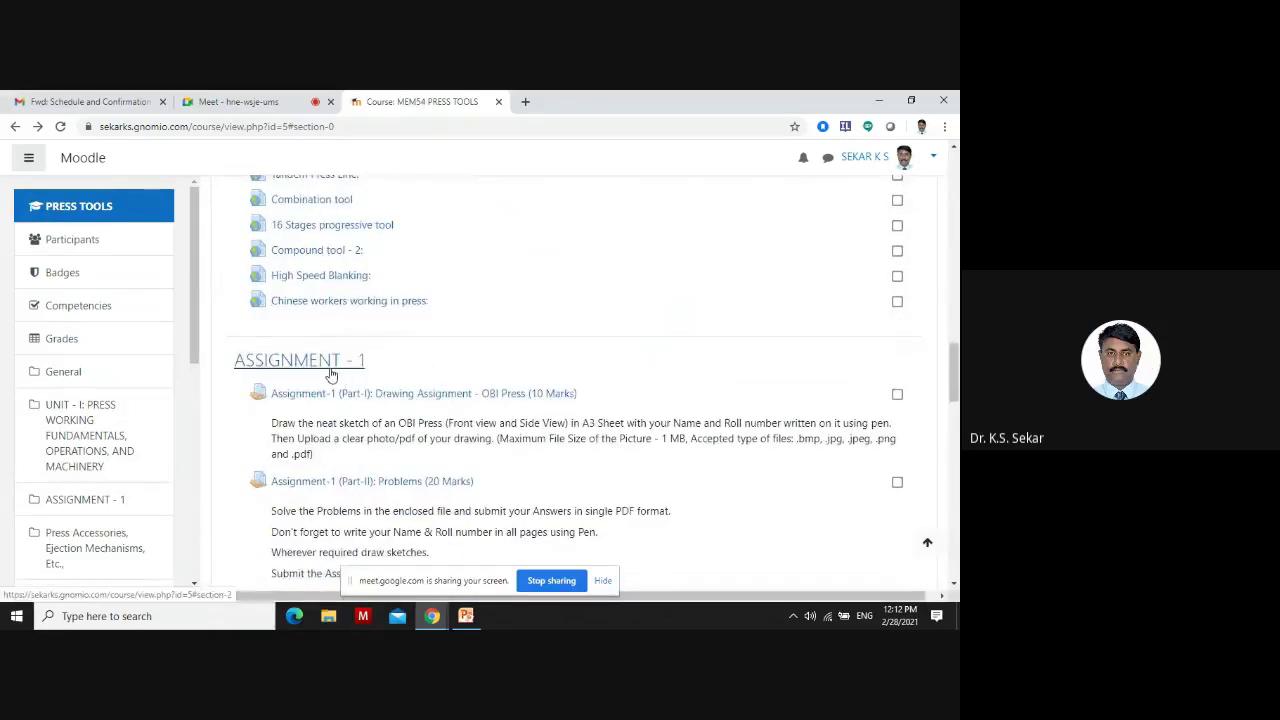
Switch to the Google Meet call, look through the whole participant list, and return to the Press Tools course page
{"action": "scroll", "coordinate": [331, 374], "scroll_direction": "down", "scroll_amount": 1}
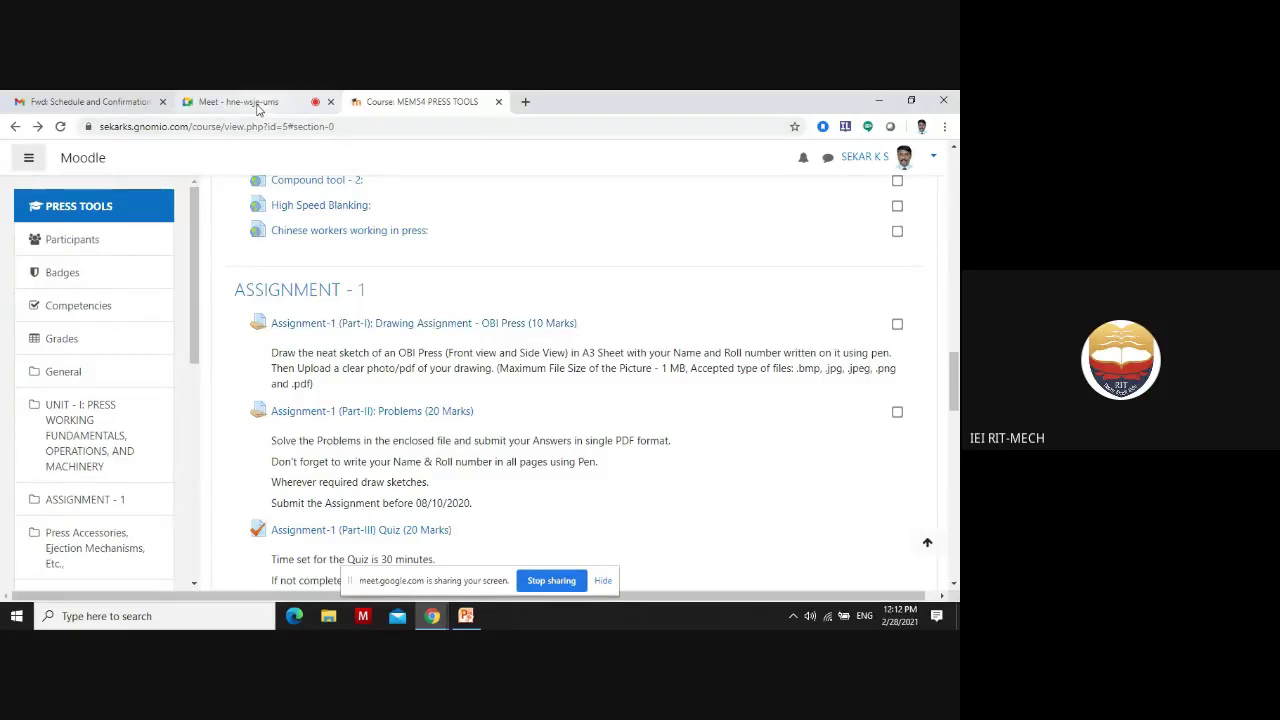
{"action": "left_click", "coordinate": [257, 103]}
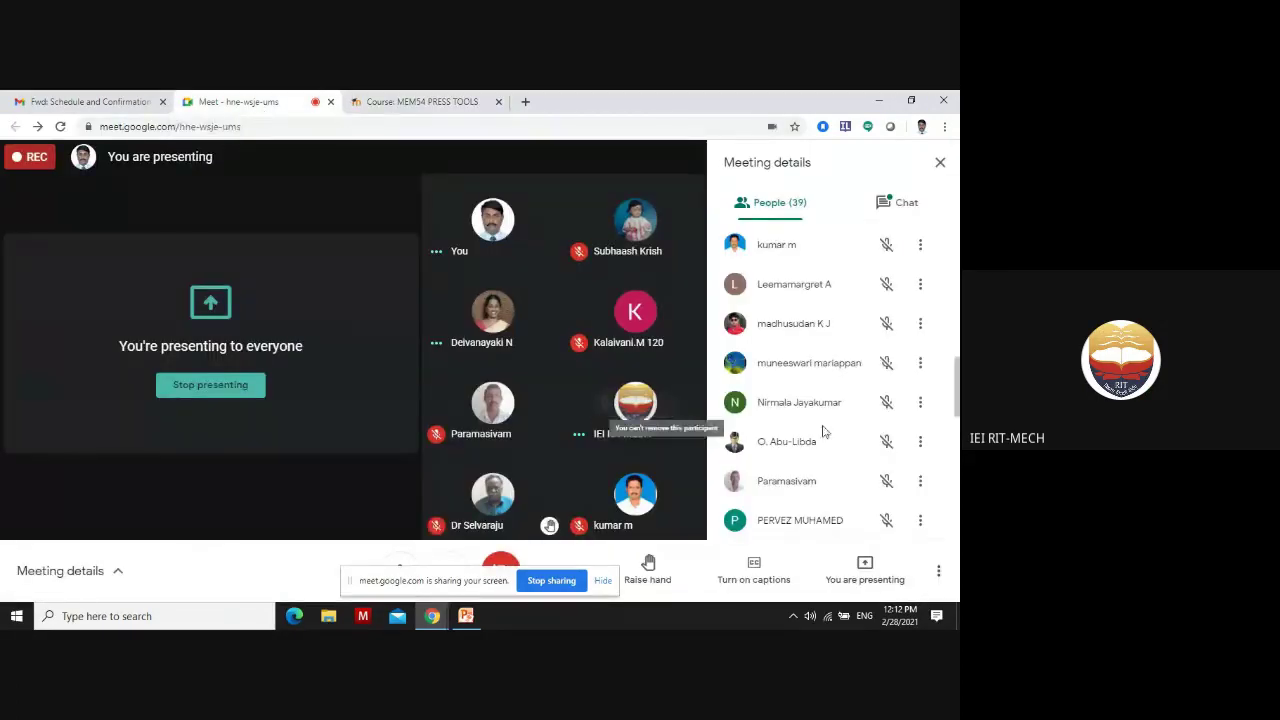
{"action": "scroll", "coordinate": [900, 380], "scroll_direction": "up", "scroll_amount": 5}
{"action": "scroll", "coordinate": [876, 366], "scroll_direction": "up", "scroll_amount": 3}
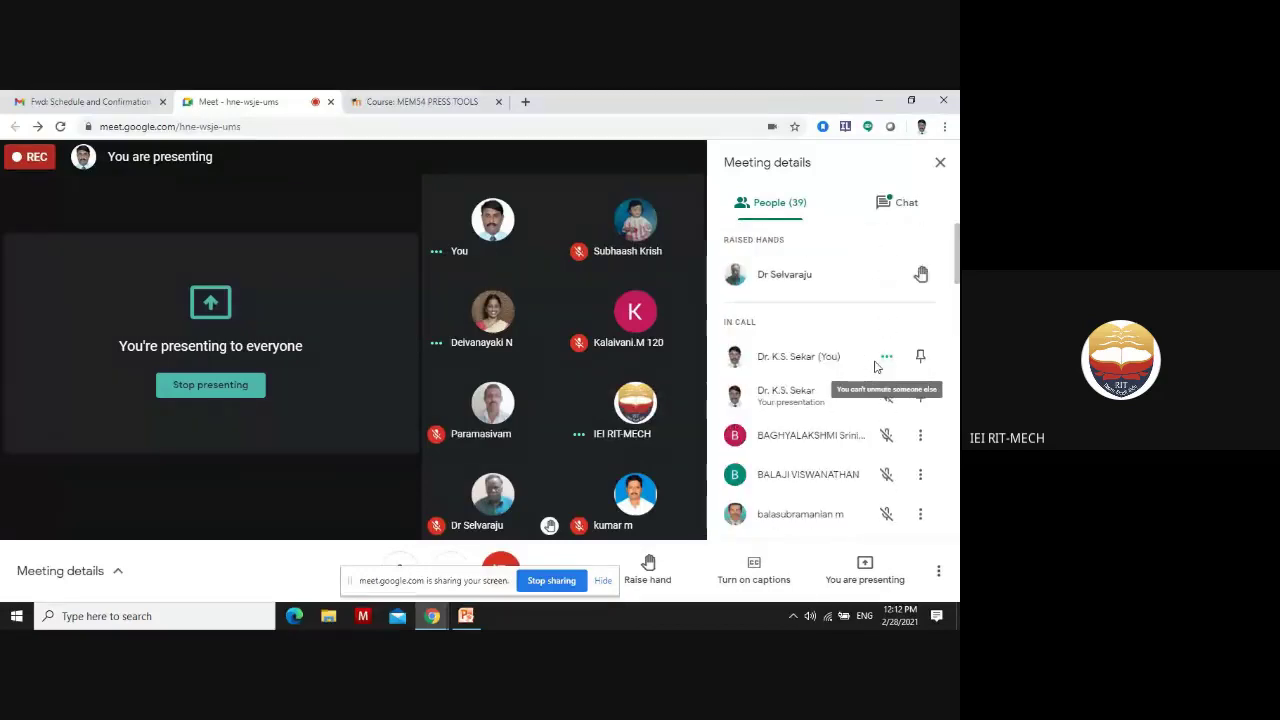
{"action": "scroll", "coordinate": [785, 403], "scroll_direction": "down", "scroll_amount": 3}
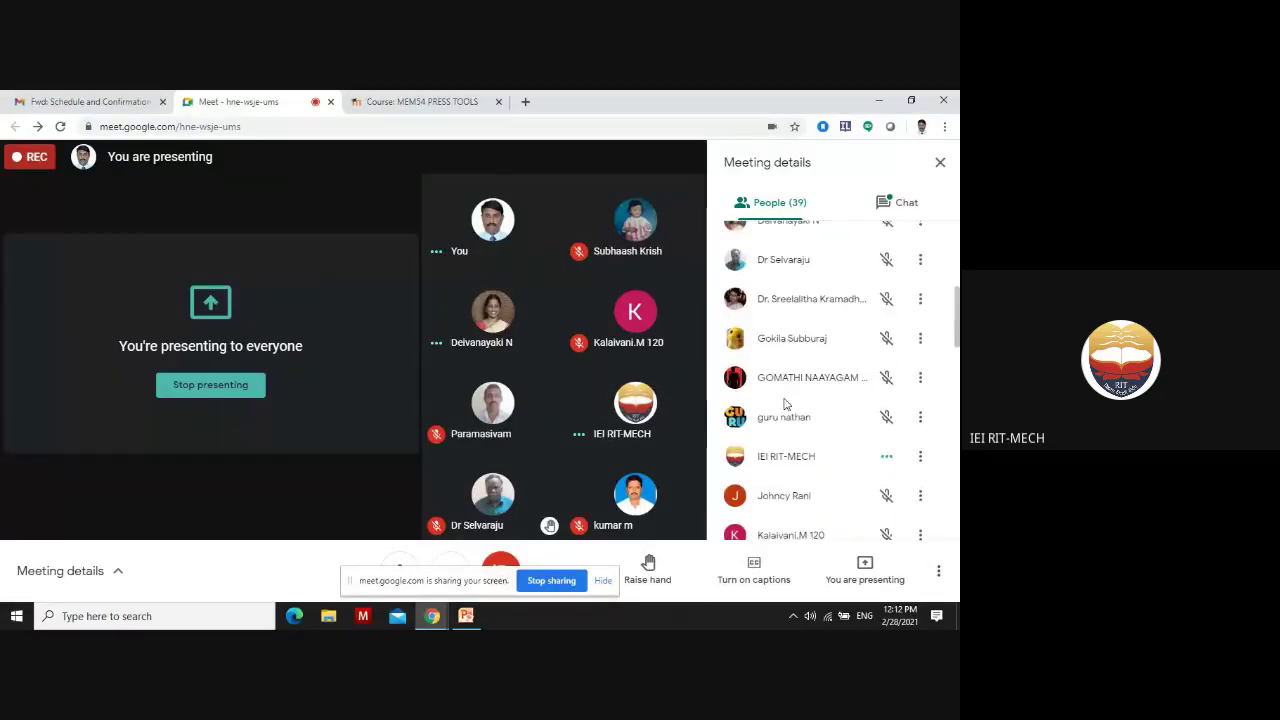
{"action": "scroll", "coordinate": [785, 403], "scroll_direction": "down", "scroll_amount": 3}
{"action": "scroll", "coordinate": [785, 403], "scroll_direction": "down", "scroll_amount": 6}
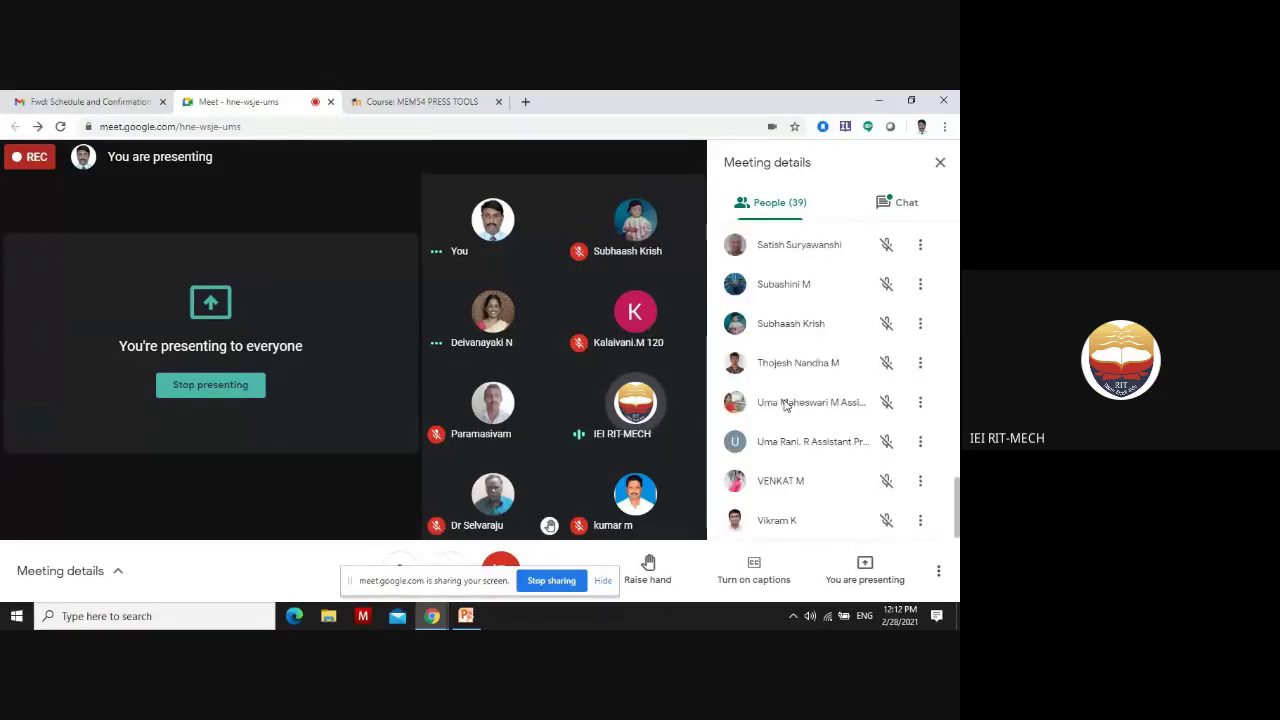
{"action": "scroll", "coordinate": [840, 443], "scroll_direction": "up", "scroll_amount": 6}
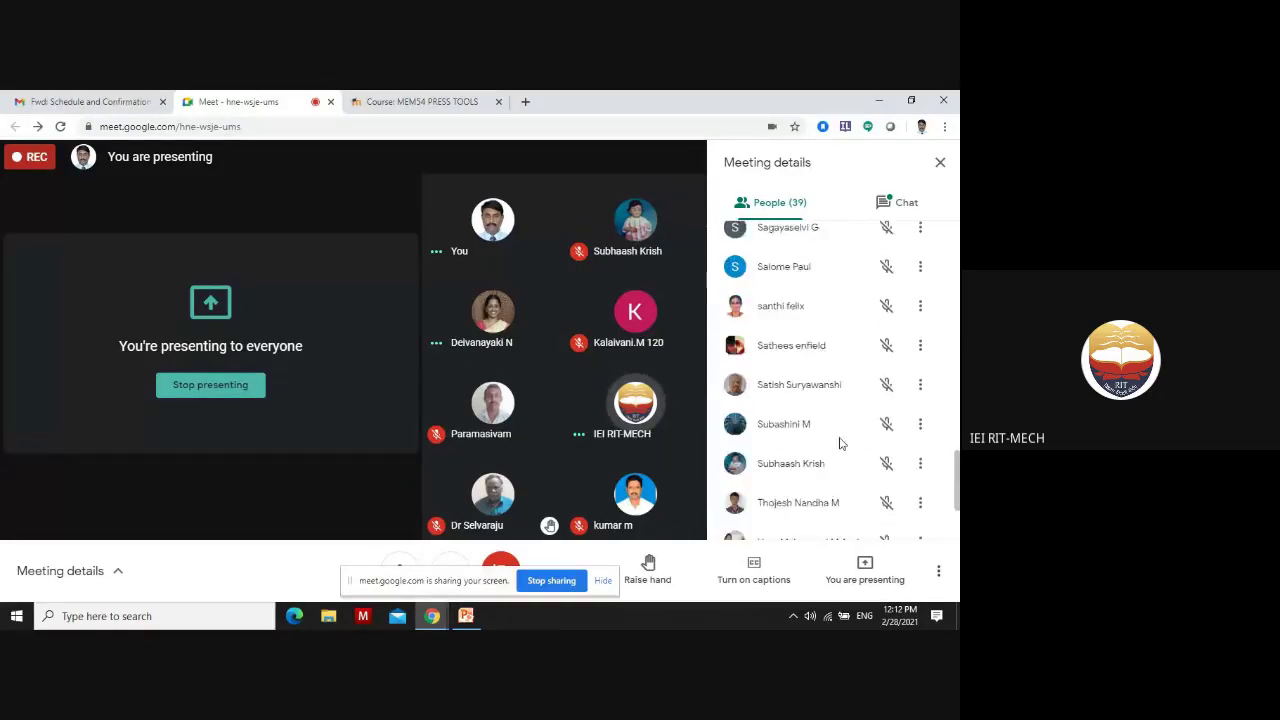
{"action": "scroll", "coordinate": [840, 443], "scroll_direction": "up", "scroll_amount": 2}
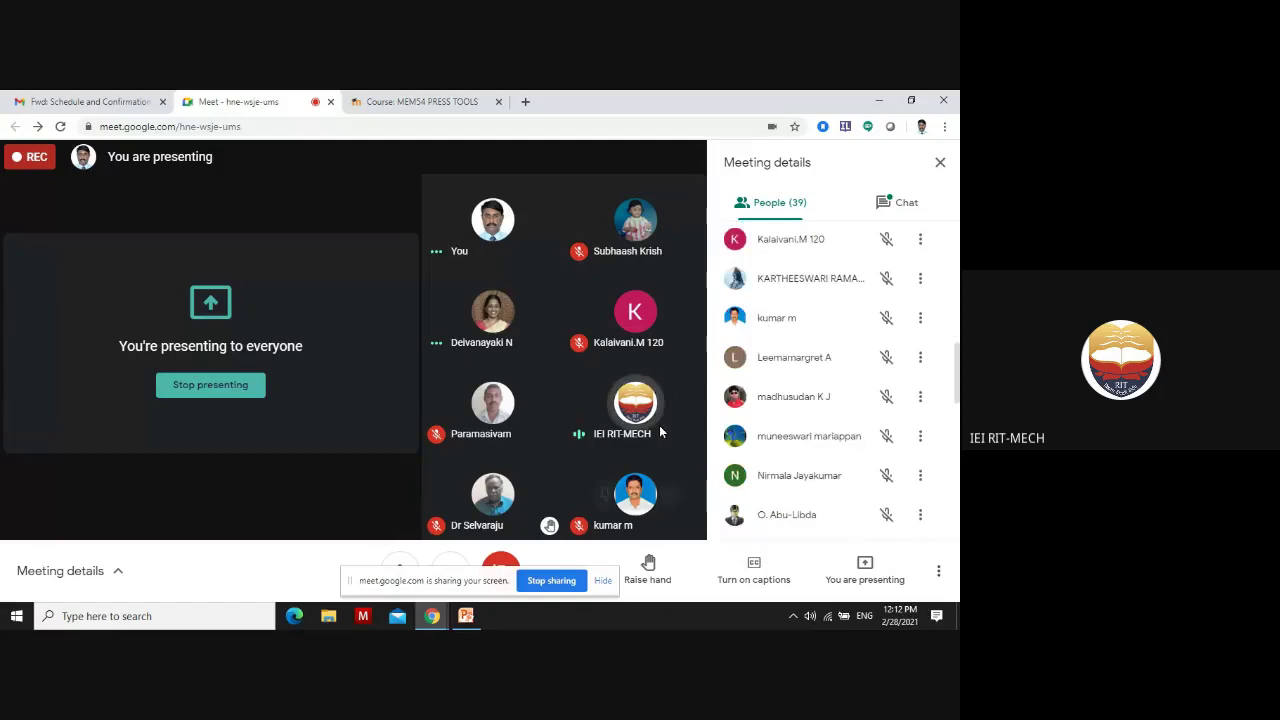
{"action": "scroll", "coordinate": [817, 424], "scroll_direction": "up", "scroll_amount": 6}
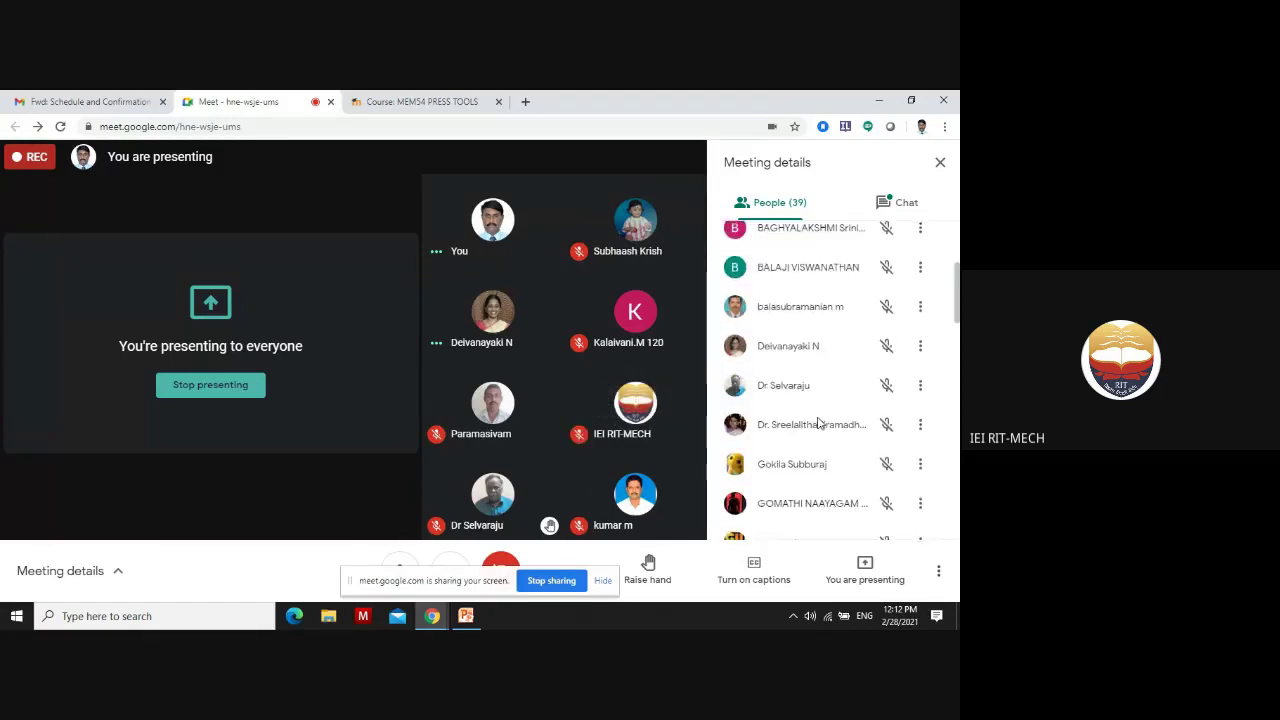
{"action": "left_click", "coordinate": [423, 104]}
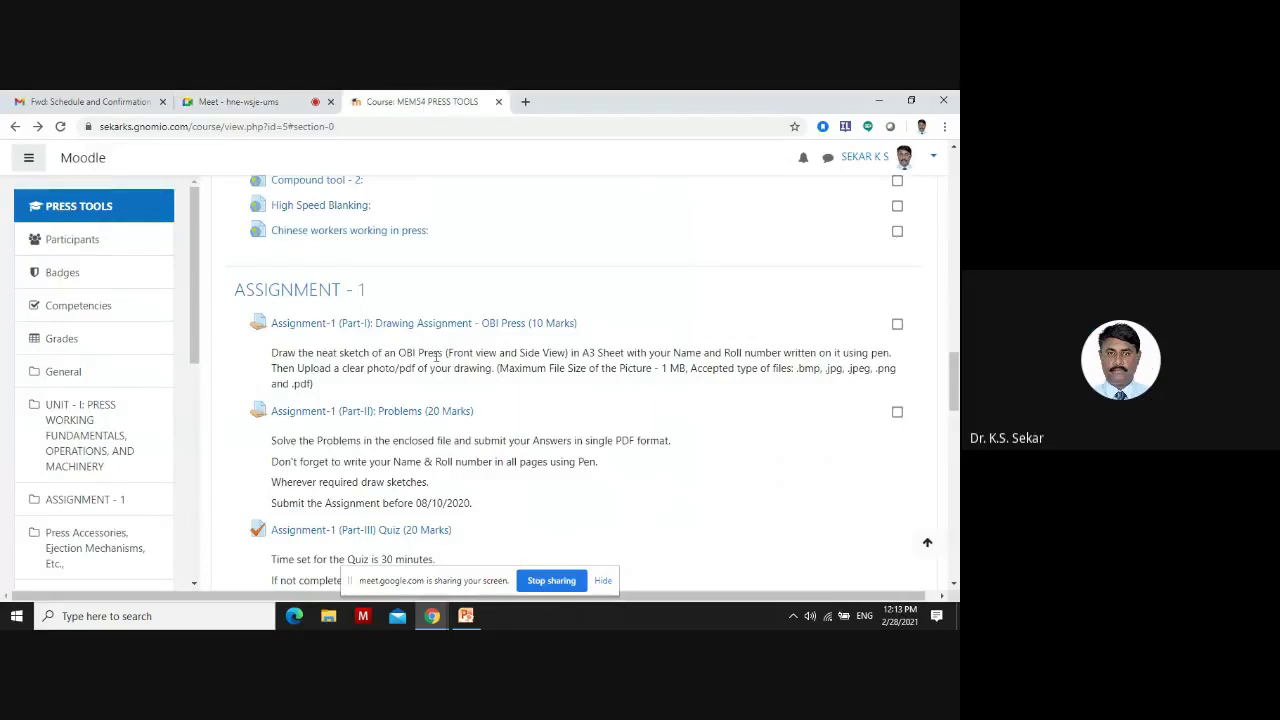
Open Assignment-1 (Part-I): Drawing Assignment - OBI Press and display all of its submissions
{"action": "left_click", "coordinate": [400, 326]}
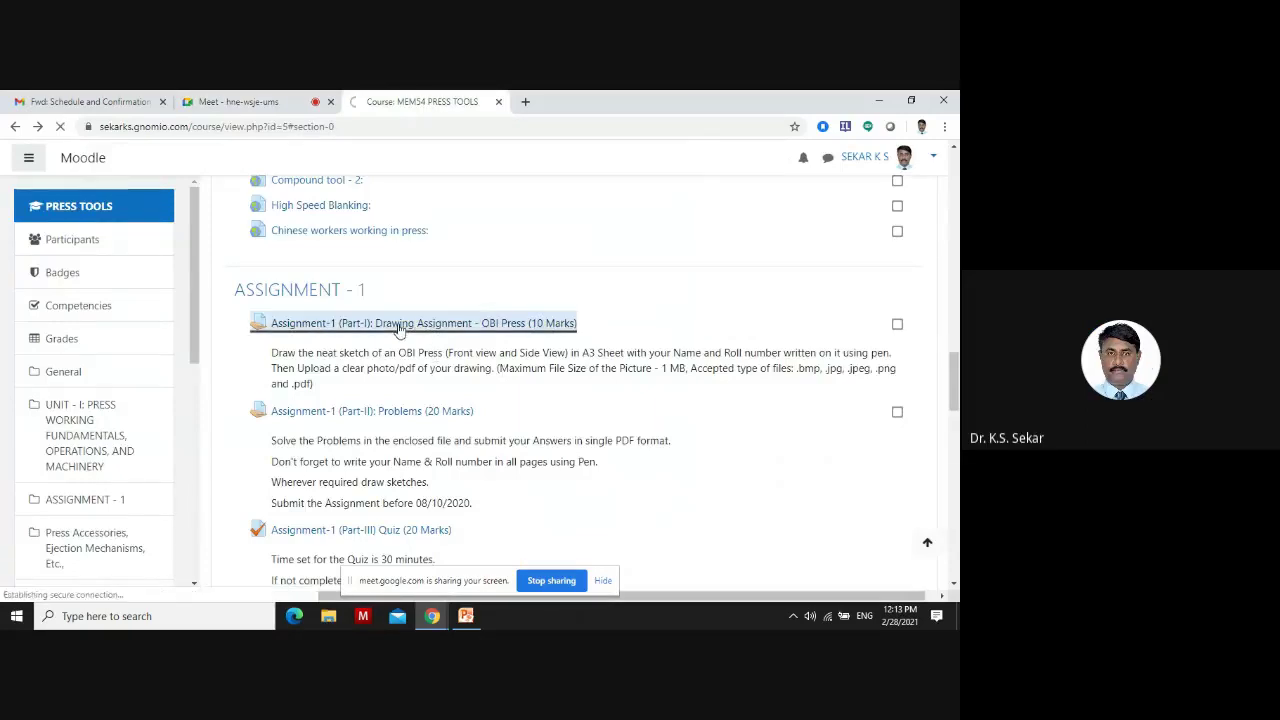
{"action": "scroll", "coordinate": [403, 360], "scroll_direction": "down", "scroll_amount": 4}
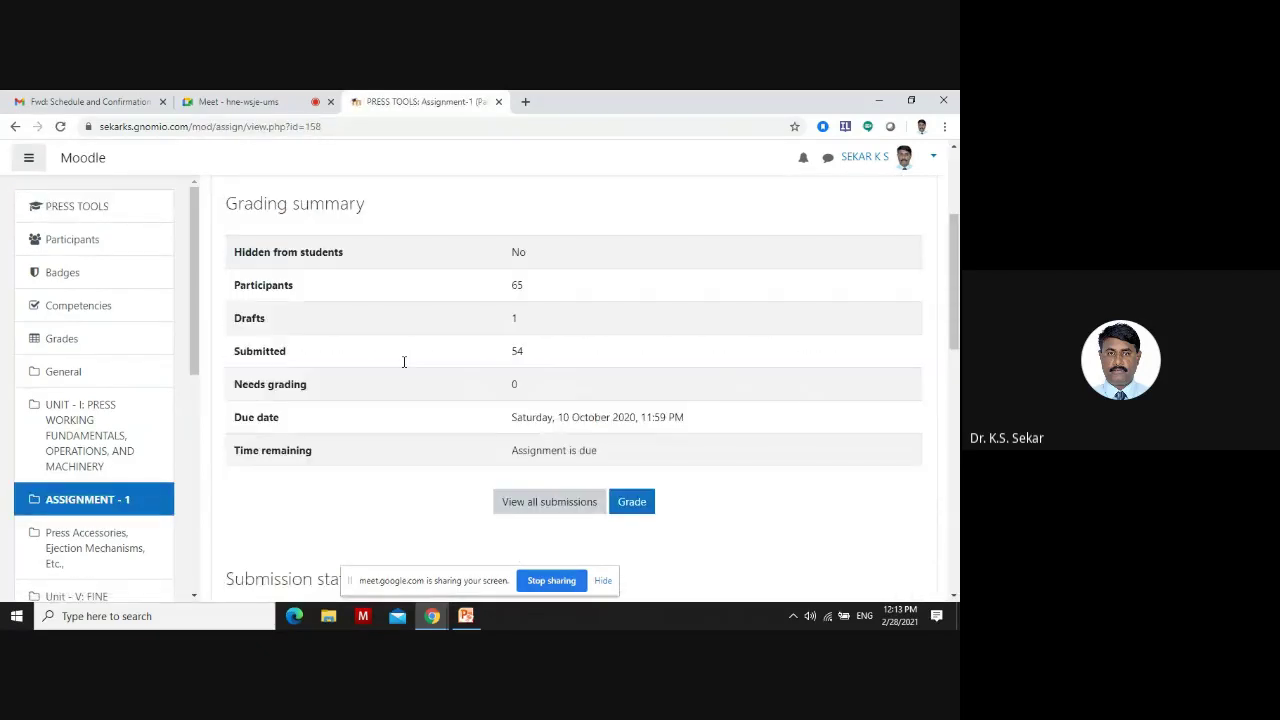
{"action": "left_click", "coordinate": [557, 512]}
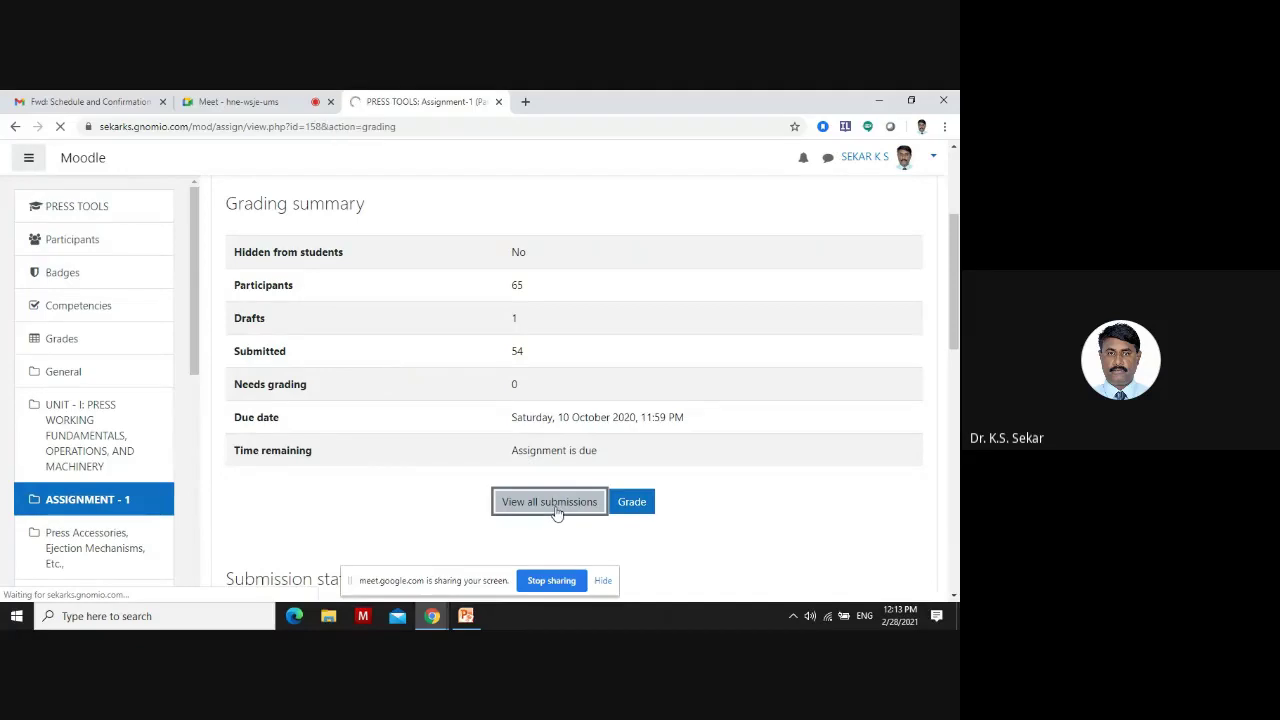
Examine the submission status, due dates and grades of the students in the Assignment-1 (Part-I) grading table
{"action": "scroll", "coordinate": [567, 399], "scroll_direction": "down", "scroll_amount": 2}
{"action": "scroll", "coordinate": [567, 399], "scroll_direction": "down", "scroll_amount": 2}
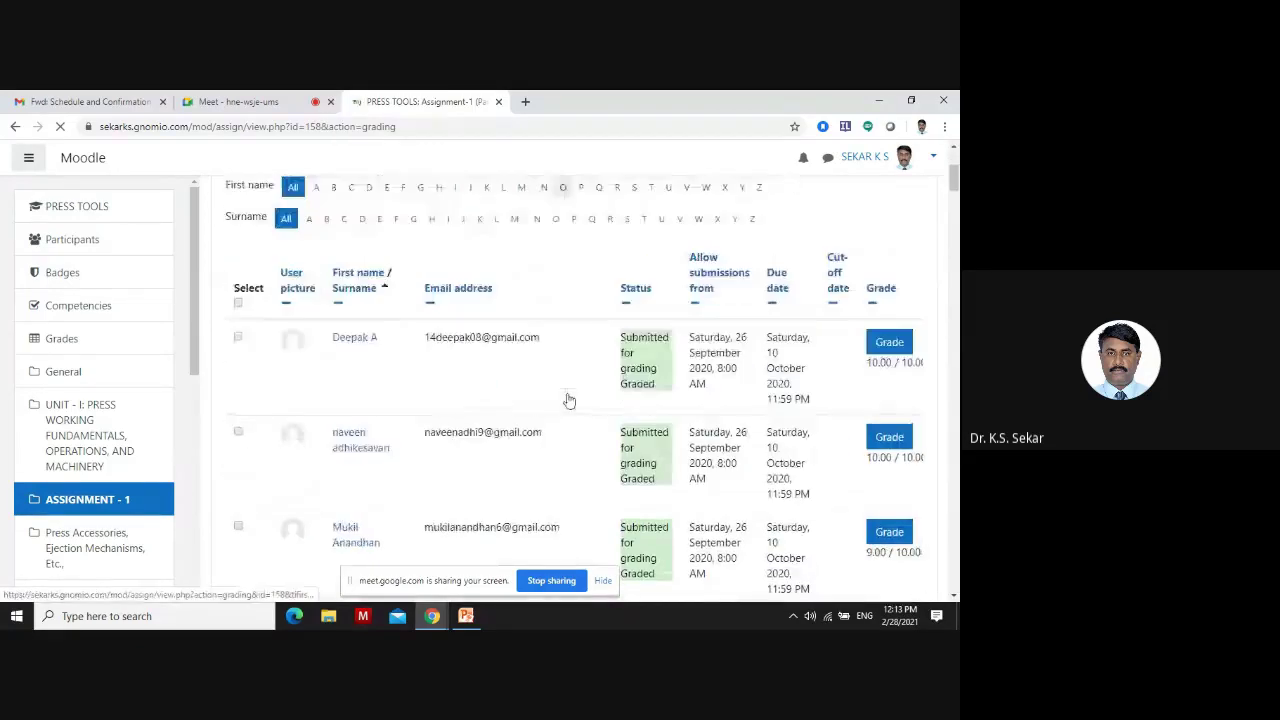
{"action": "scroll", "coordinate": [617, 386], "scroll_direction": "up", "scroll_amount": 1}
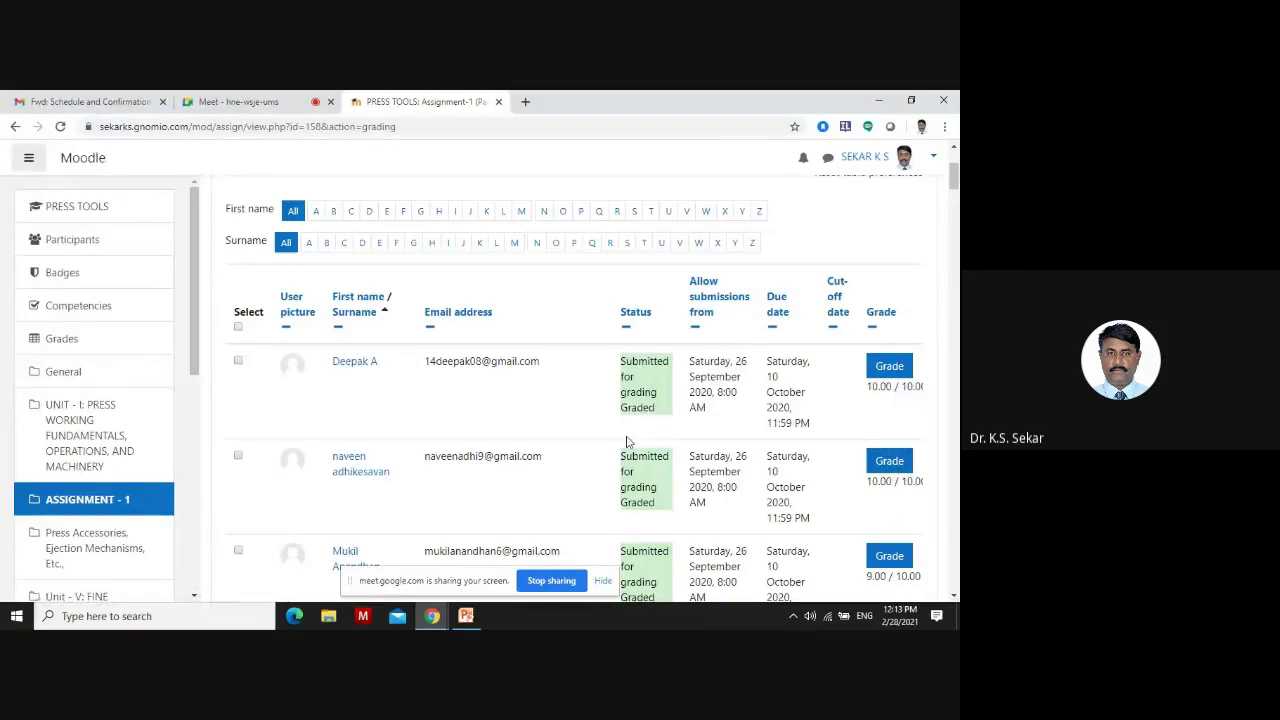
{"action": "scroll", "coordinate": [603, 452], "scroll_direction": "down", "scroll_amount": 1}
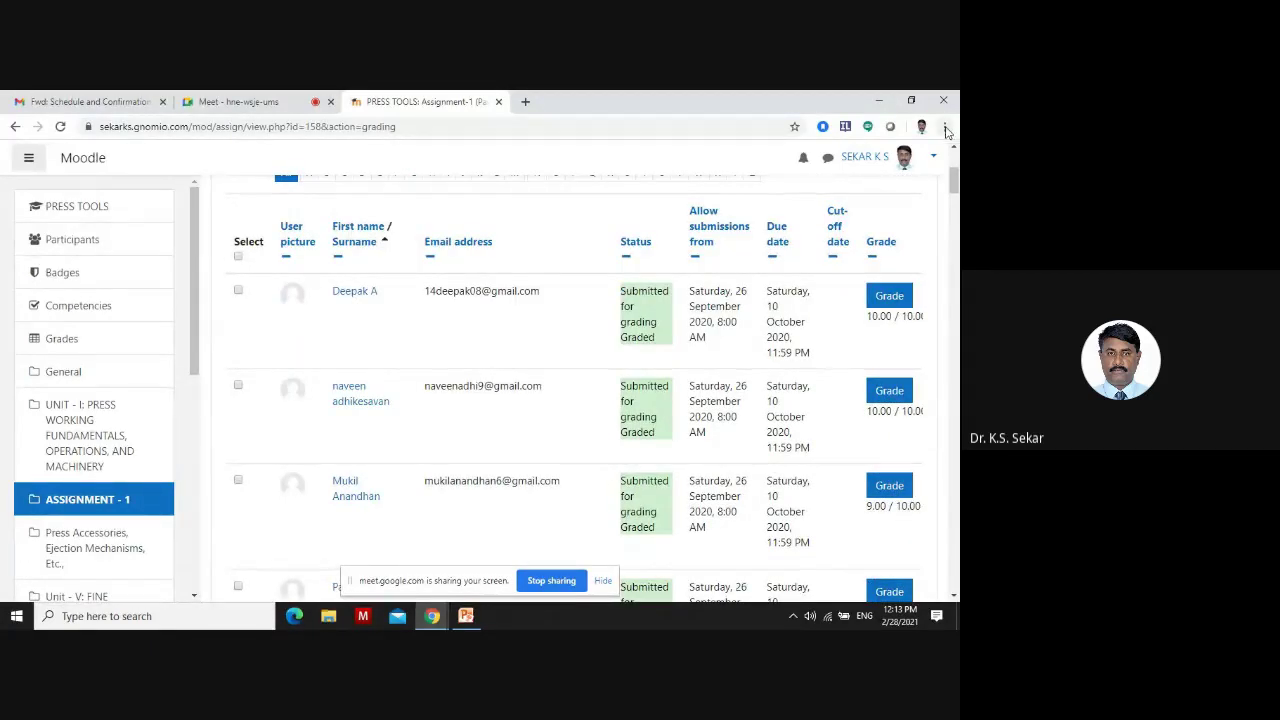
{"action": "scroll", "coordinate": [808, 246], "scroll_direction": "up", "scroll_amount": 2}
{"action": "scroll", "coordinate": [586, 357], "scroll_direction": "down", "scroll_amount": 10}
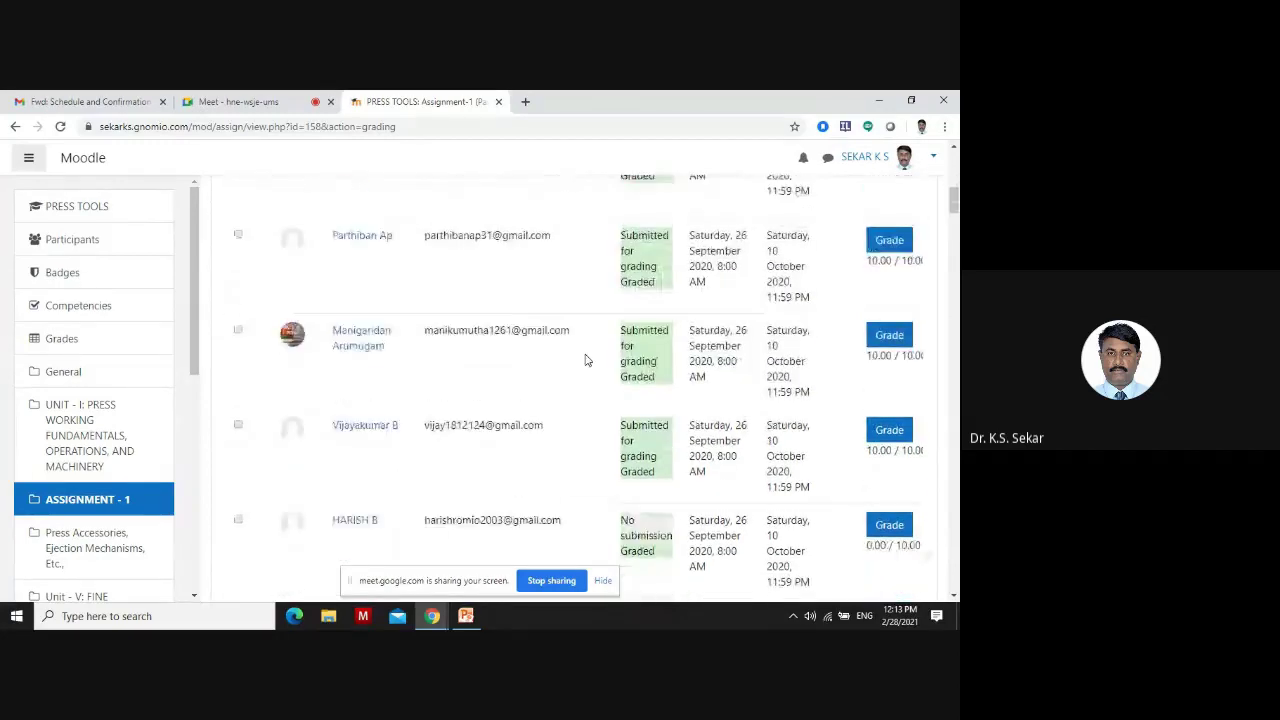
{"action": "scroll", "coordinate": [893, 311], "scroll_direction": "down", "scroll_amount": 3}
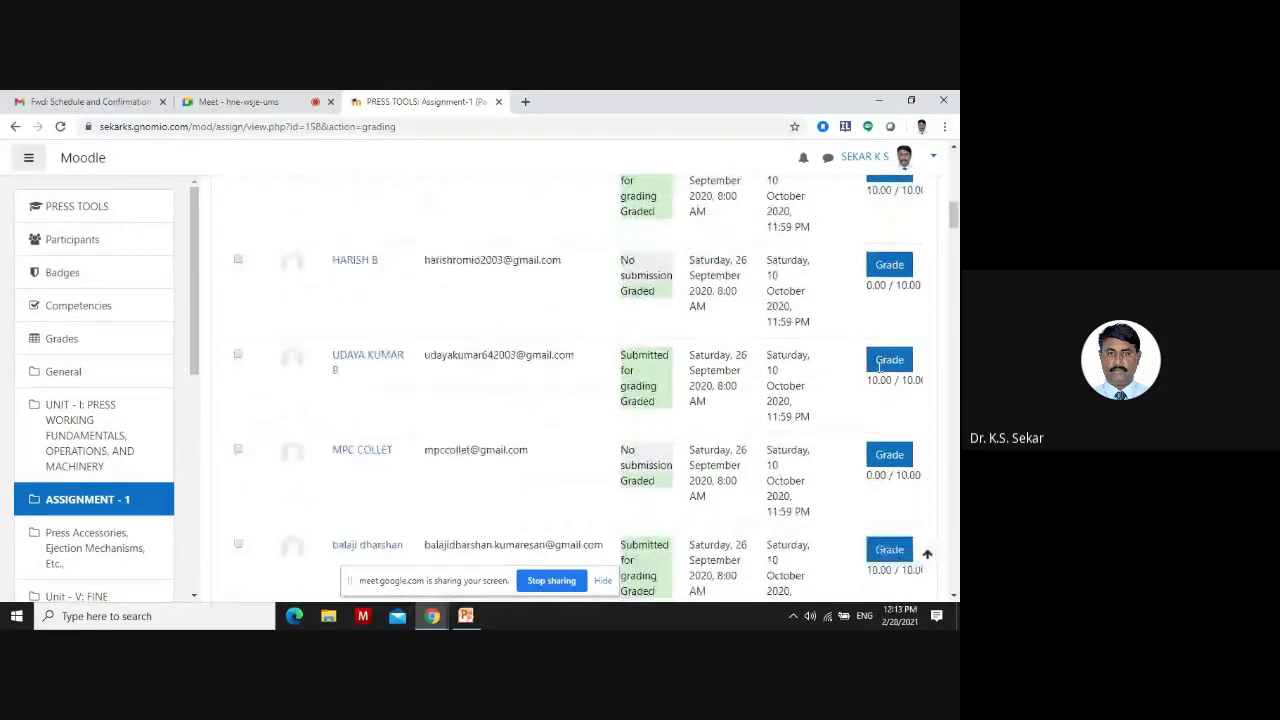
{"action": "scroll", "coordinate": [895, 377], "scroll_direction": "up", "scroll_amount": 2}
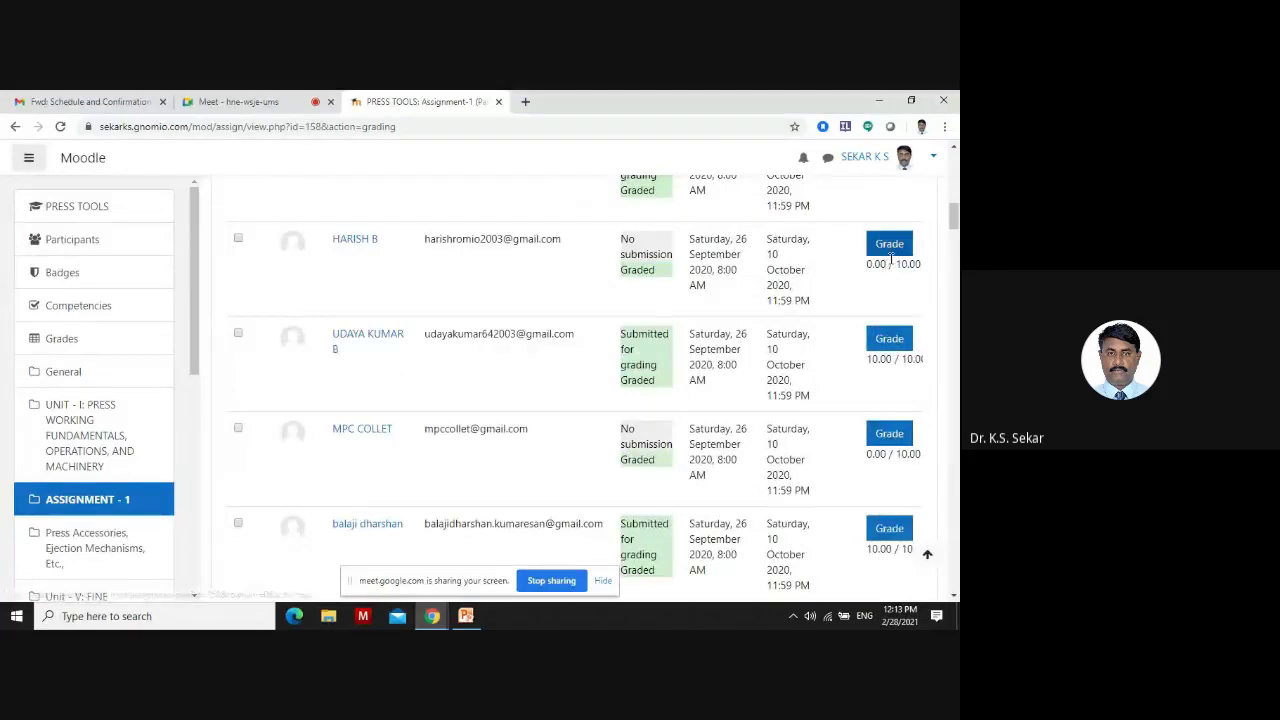
{"action": "scroll", "coordinate": [866, 366], "scroll_direction": "down", "scroll_amount": 4}
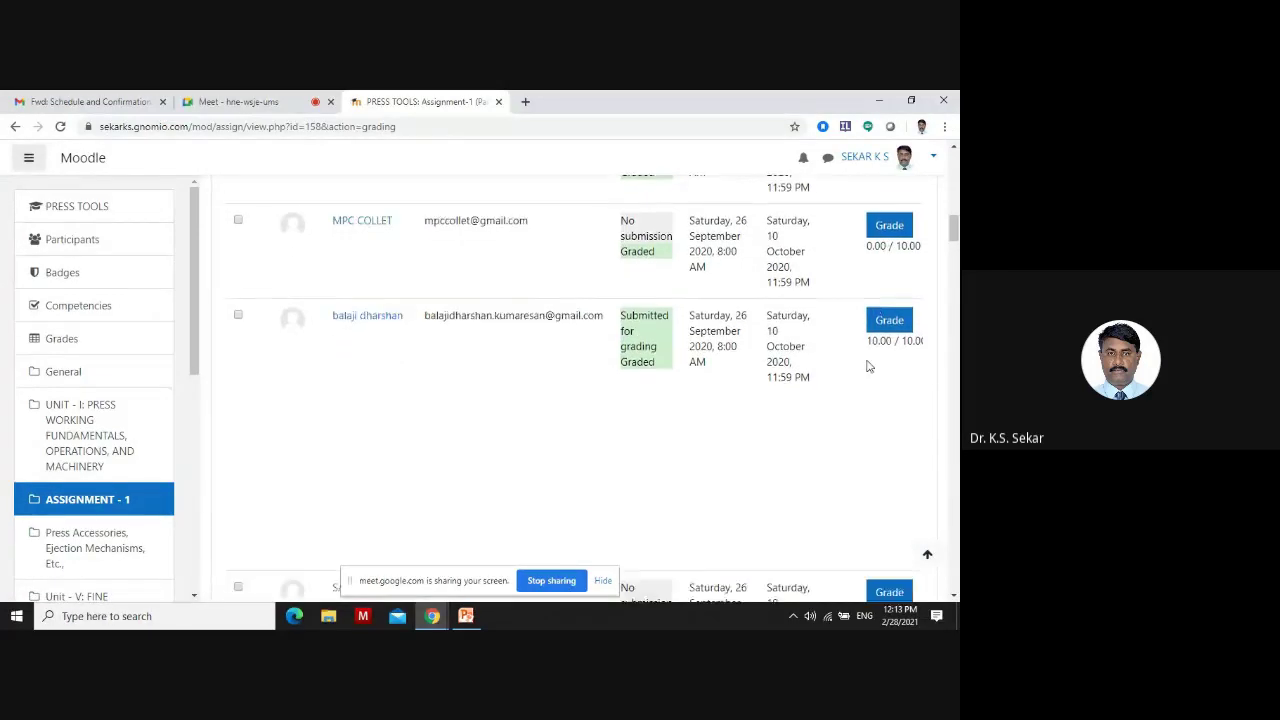
{"action": "scroll", "coordinate": [866, 369], "scroll_direction": "up", "scroll_amount": 3}
{"action": "scroll", "coordinate": [866, 366], "scroll_direction": "down", "scroll_amount": 3}
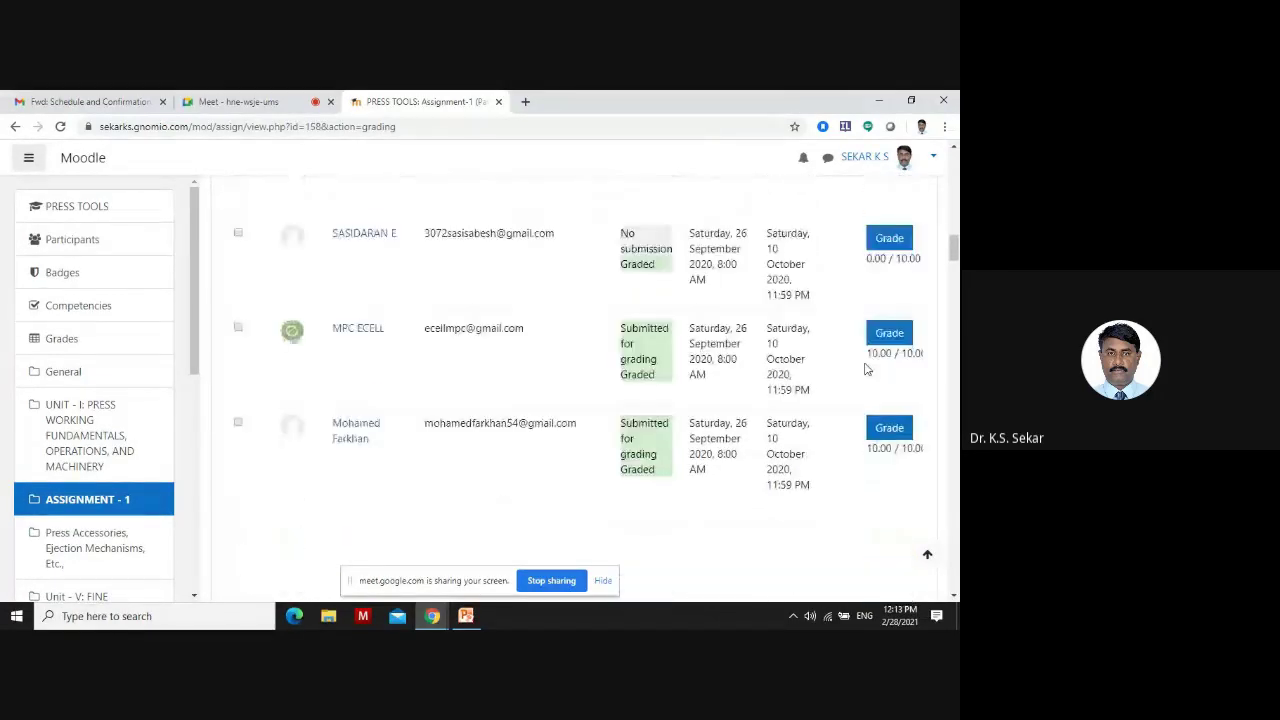
Zoom the page out to 80% and check the File submissions column up to the first student in the table
{"action": "left_click", "coordinate": [944, 127]}
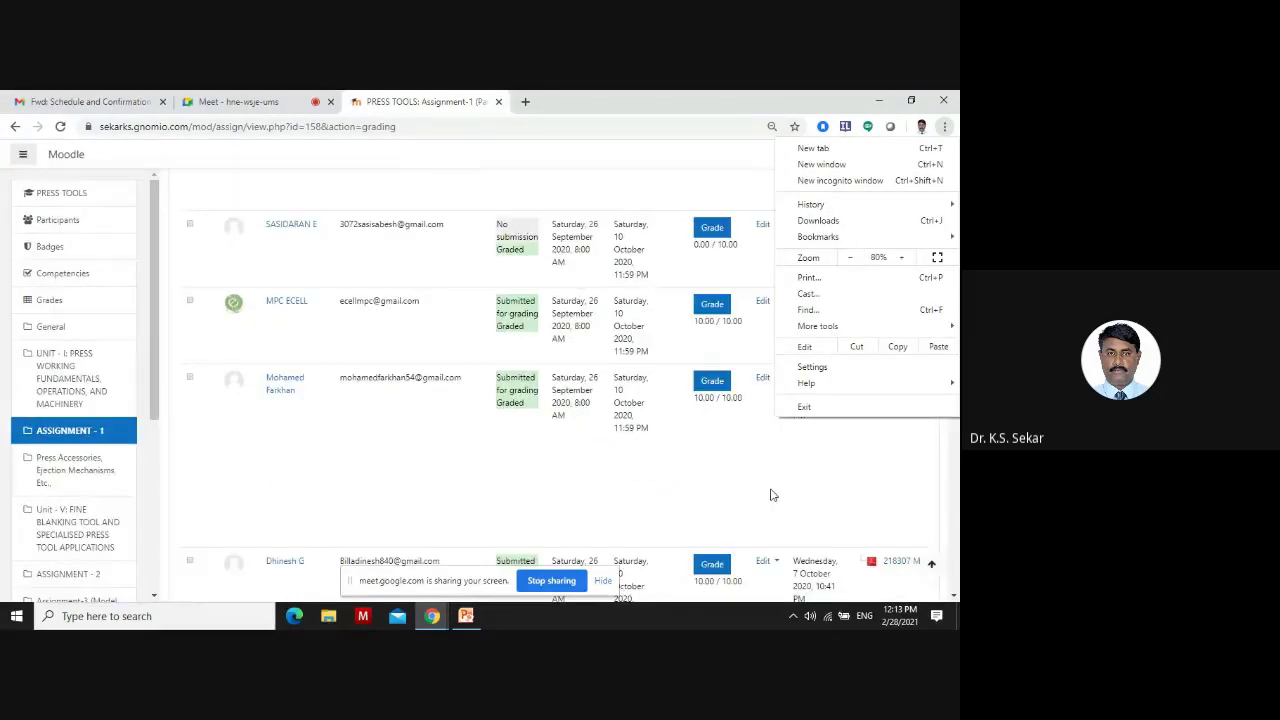
{"action": "left_click", "coordinate": [913, 575]}
{"action": "scroll", "coordinate": [921, 473], "scroll_direction": "down", "scroll_amount": 5}
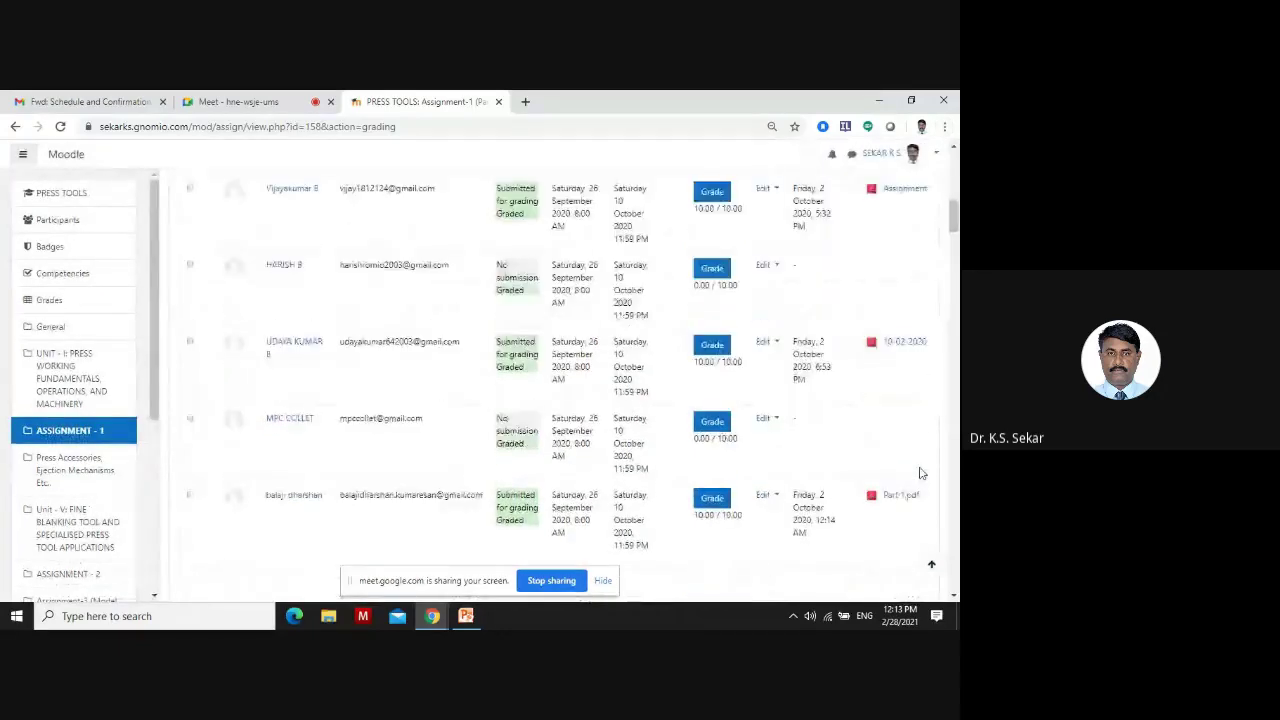
{"action": "scroll", "coordinate": [921, 473], "scroll_direction": "up", "scroll_amount": 10}
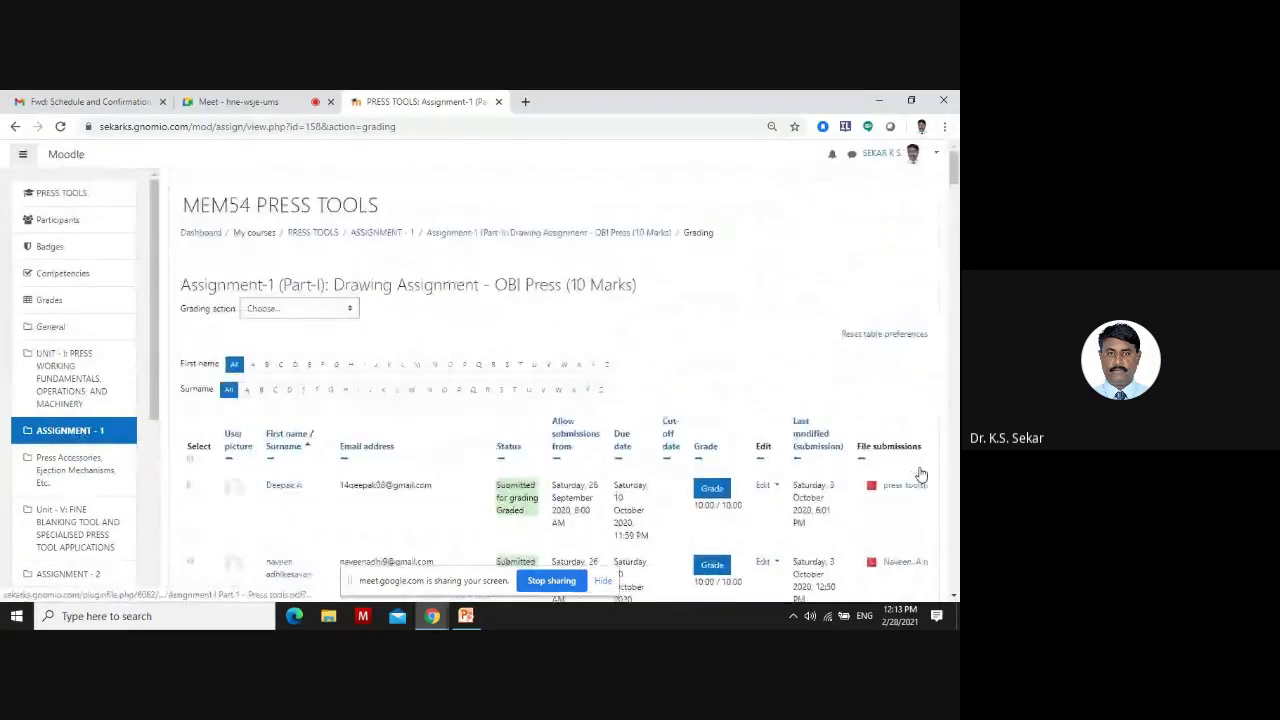
Download the first student's submitted press tools PDF, view the drawing in Adobe Reader, and close it
{"action": "left_click", "coordinate": [898, 348]}
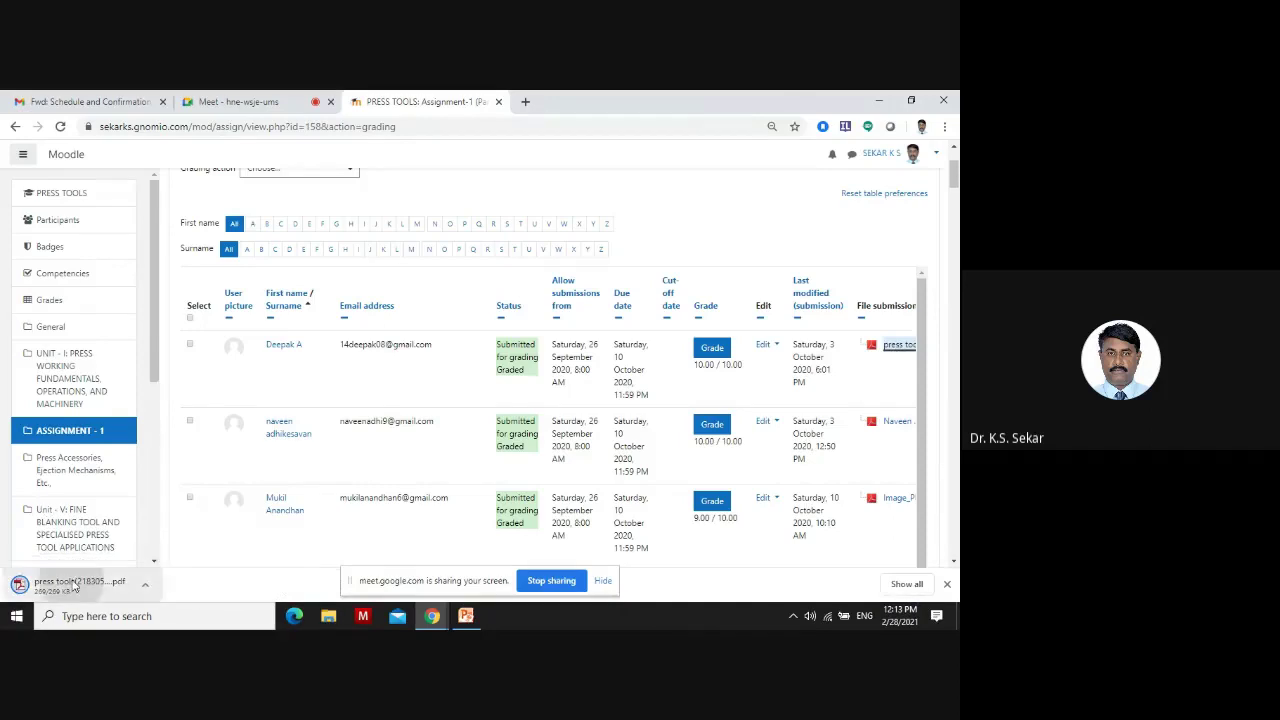
{"action": "left_click", "coordinate": [73, 585]}
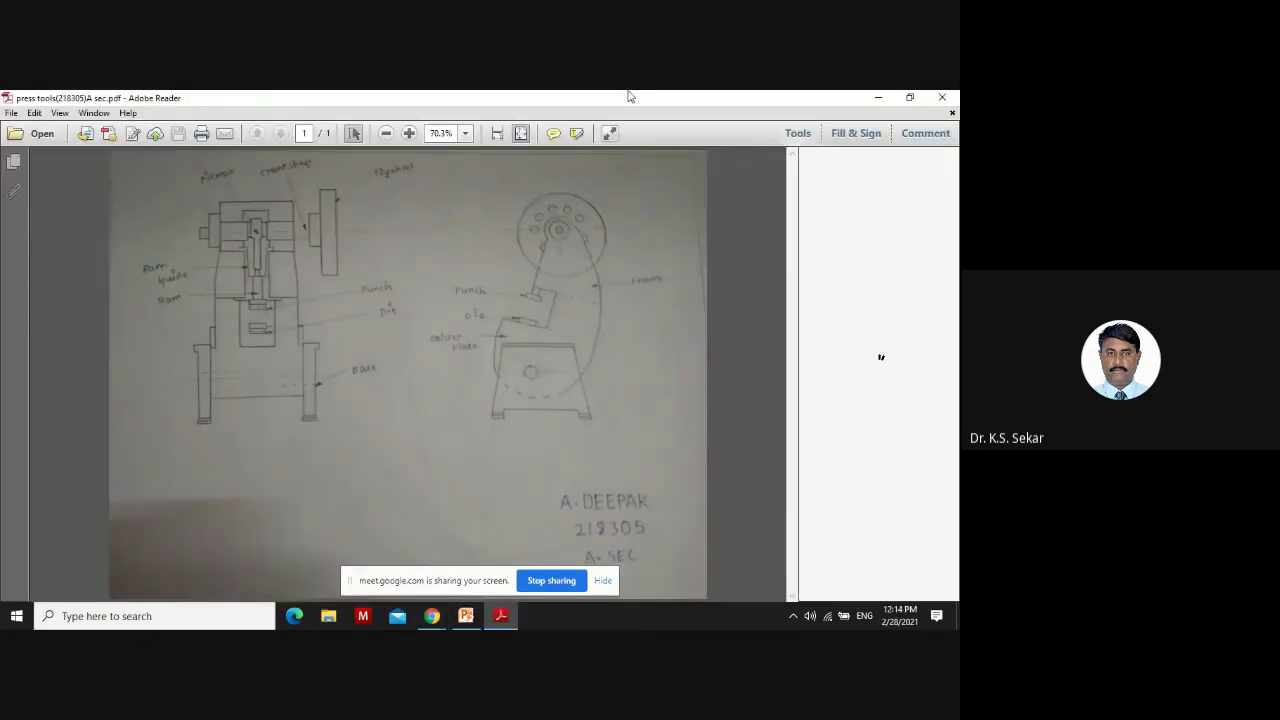
{"action": "left_click", "coordinate": [944, 99]}
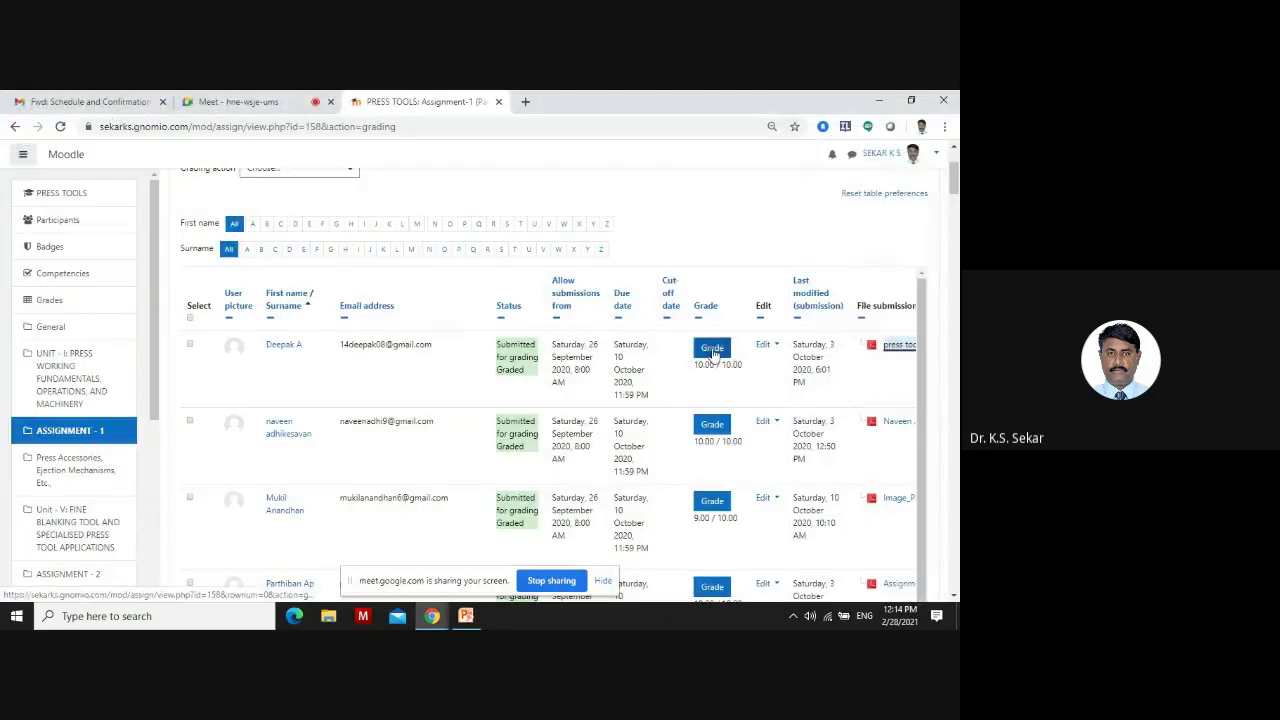
Open the first student's grading page, step through the submissions to the eighth student, and check the grade and feedback comments there
{"action": "left_click", "coordinate": [712, 349]}
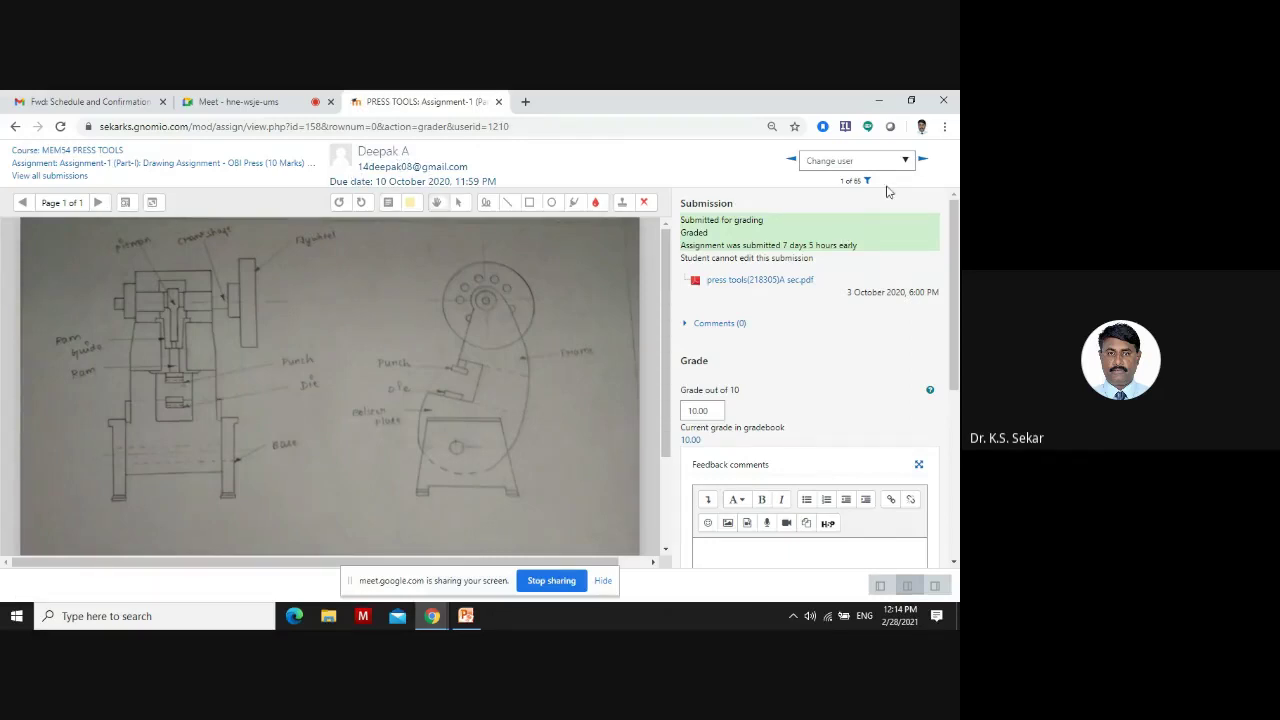
{"action": "left_click", "coordinate": [923, 161]}
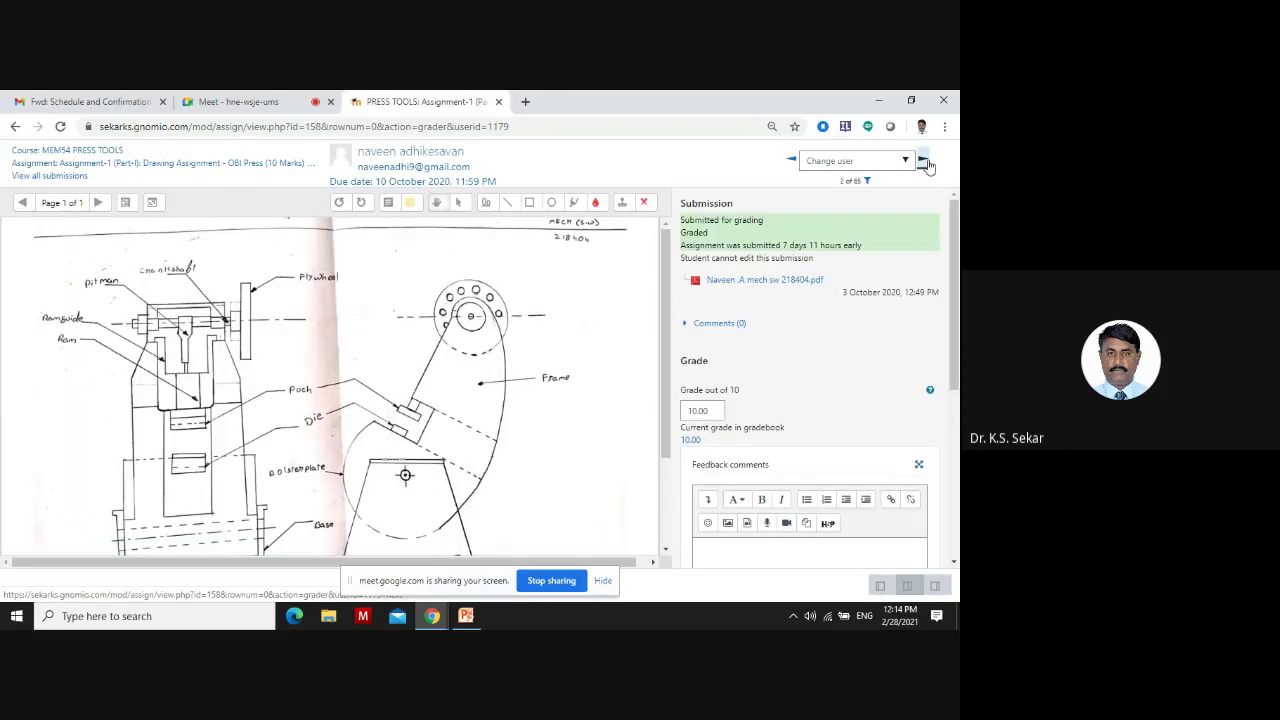
{"action": "left_click", "coordinate": [927, 164]}
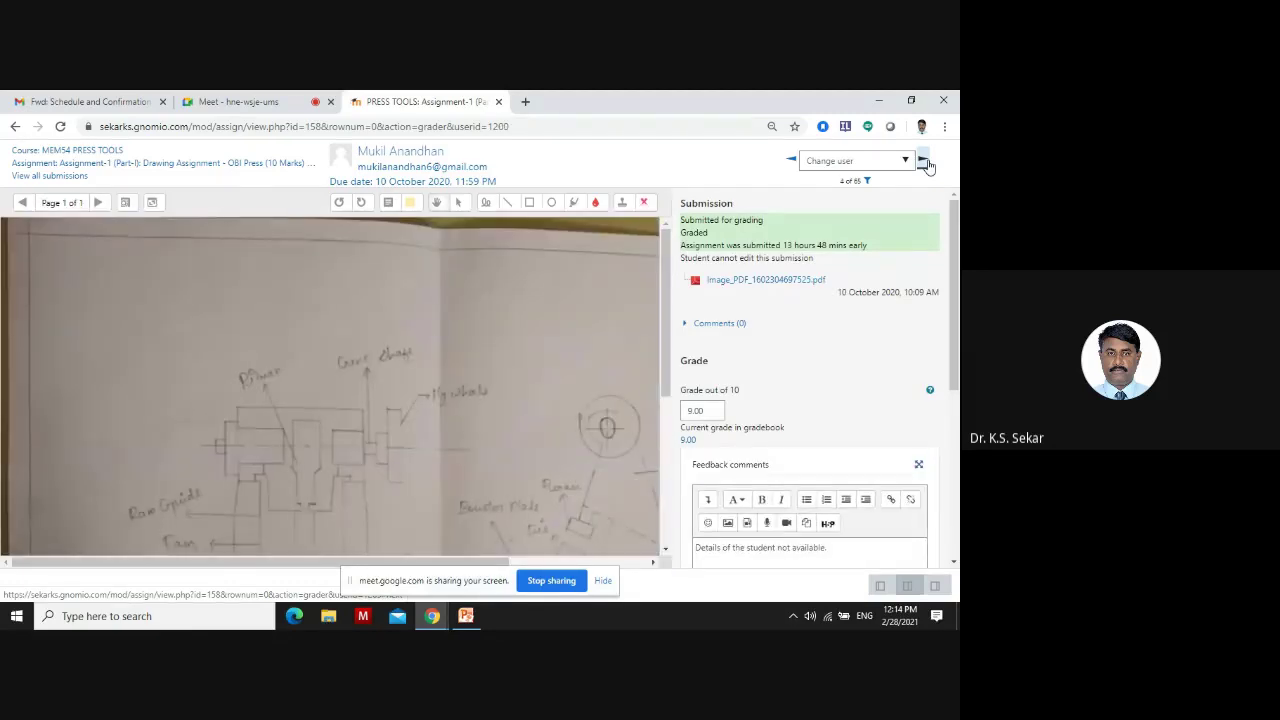
{"action": "left_click", "coordinate": [927, 164]}
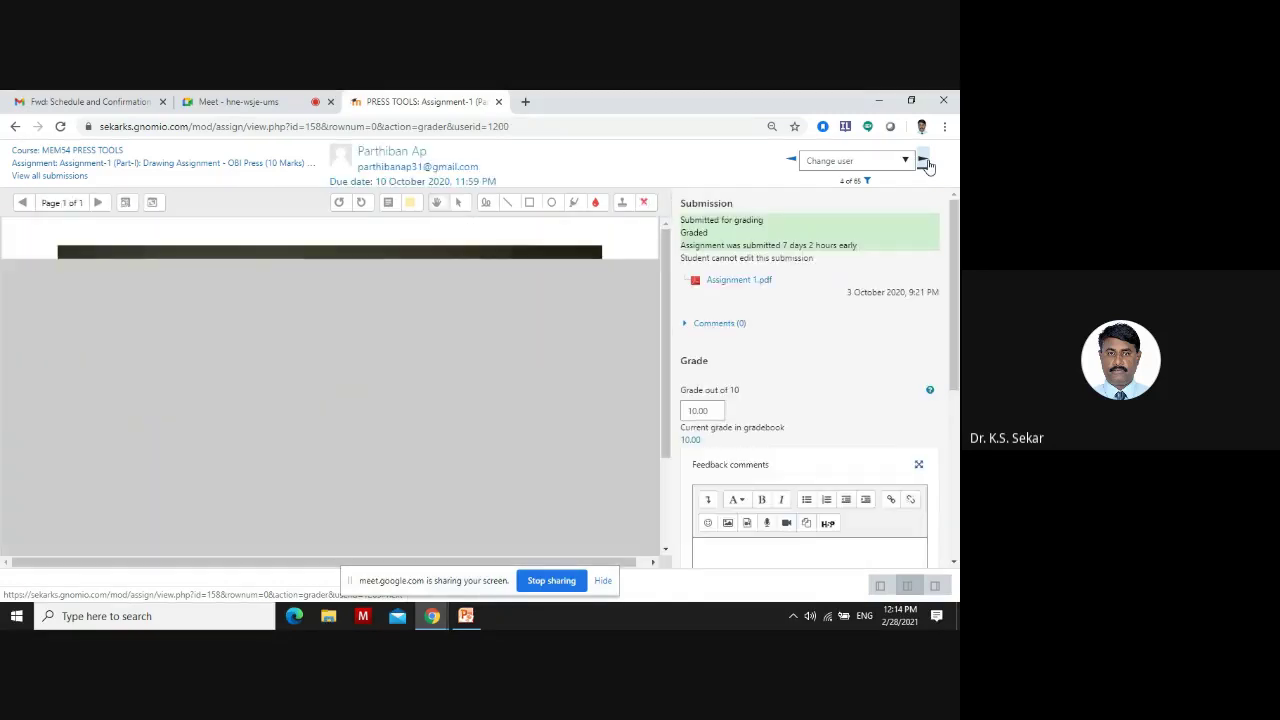
{"action": "left_click", "coordinate": [927, 164]}
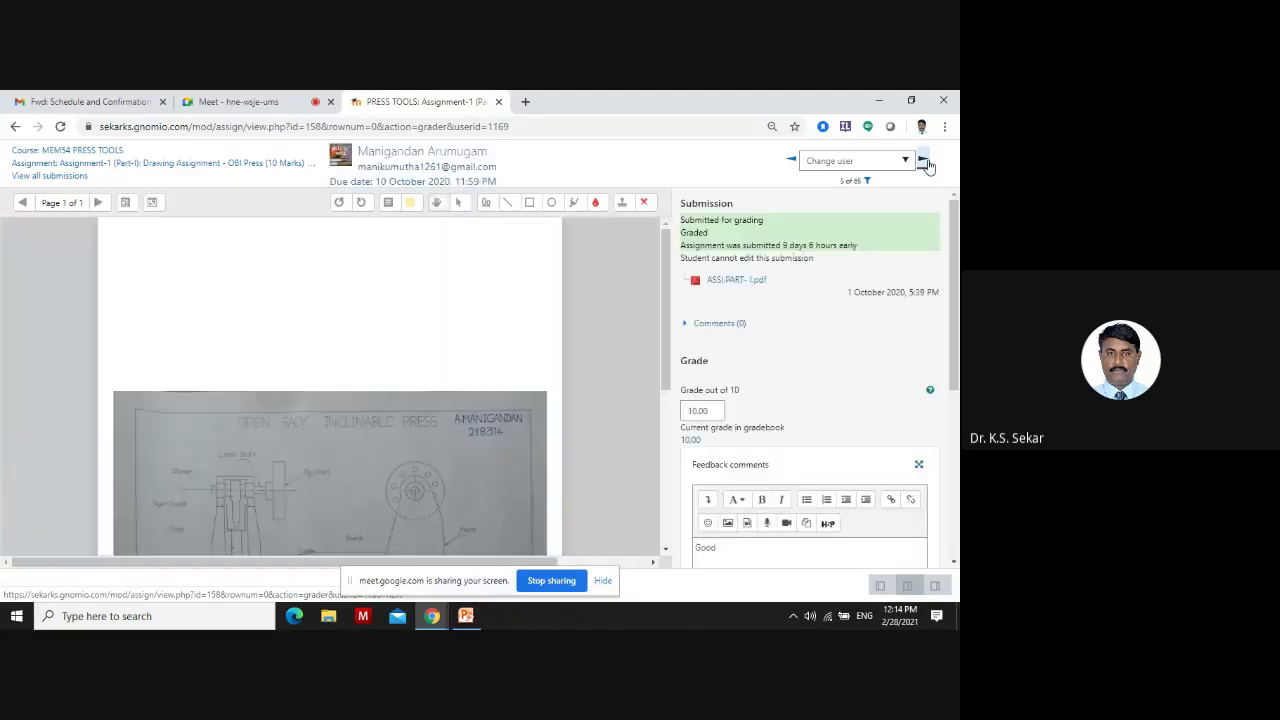
{"action": "left_click", "coordinate": [927, 164]}
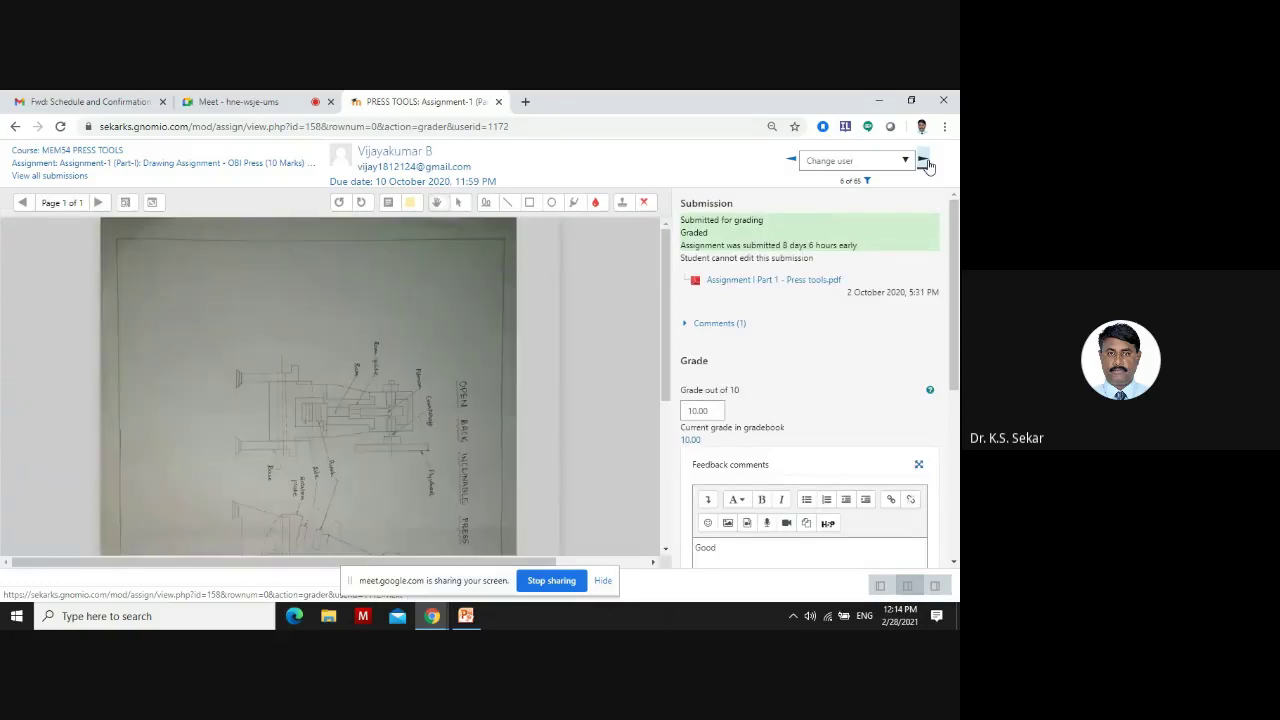
{"action": "left_click", "coordinate": [927, 164]}
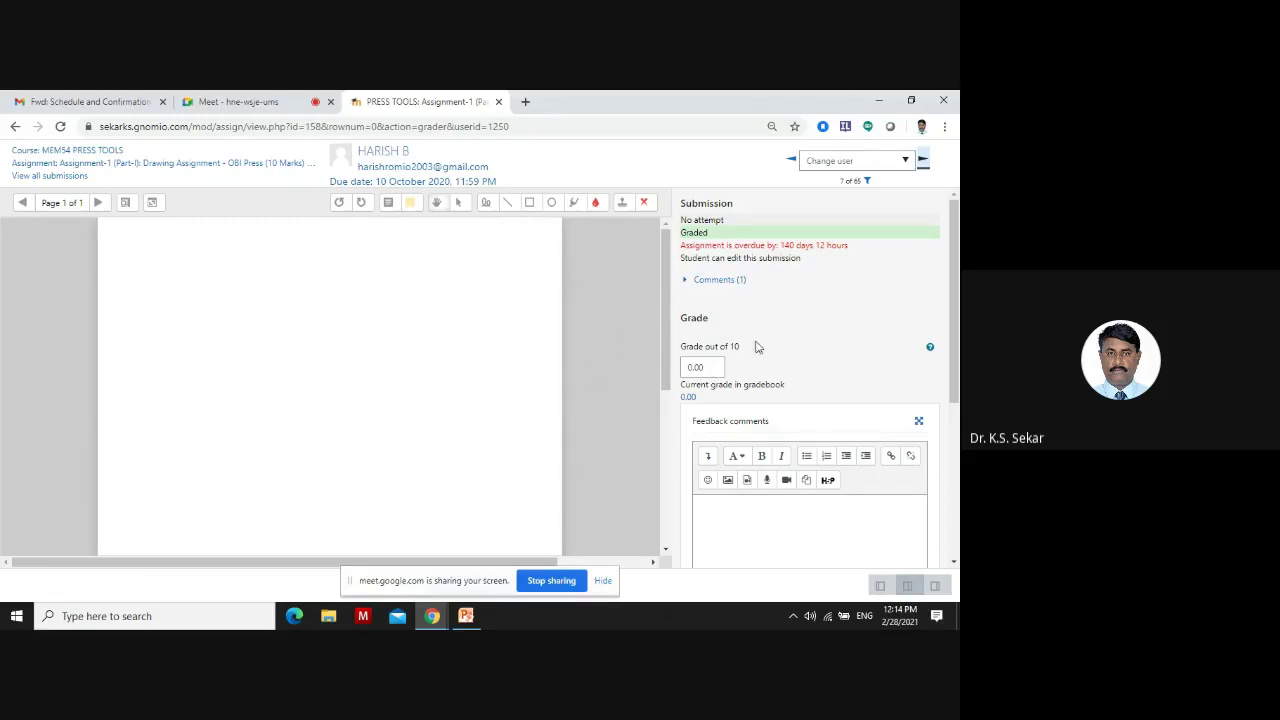
{"action": "left_click", "coordinate": [923, 160]}
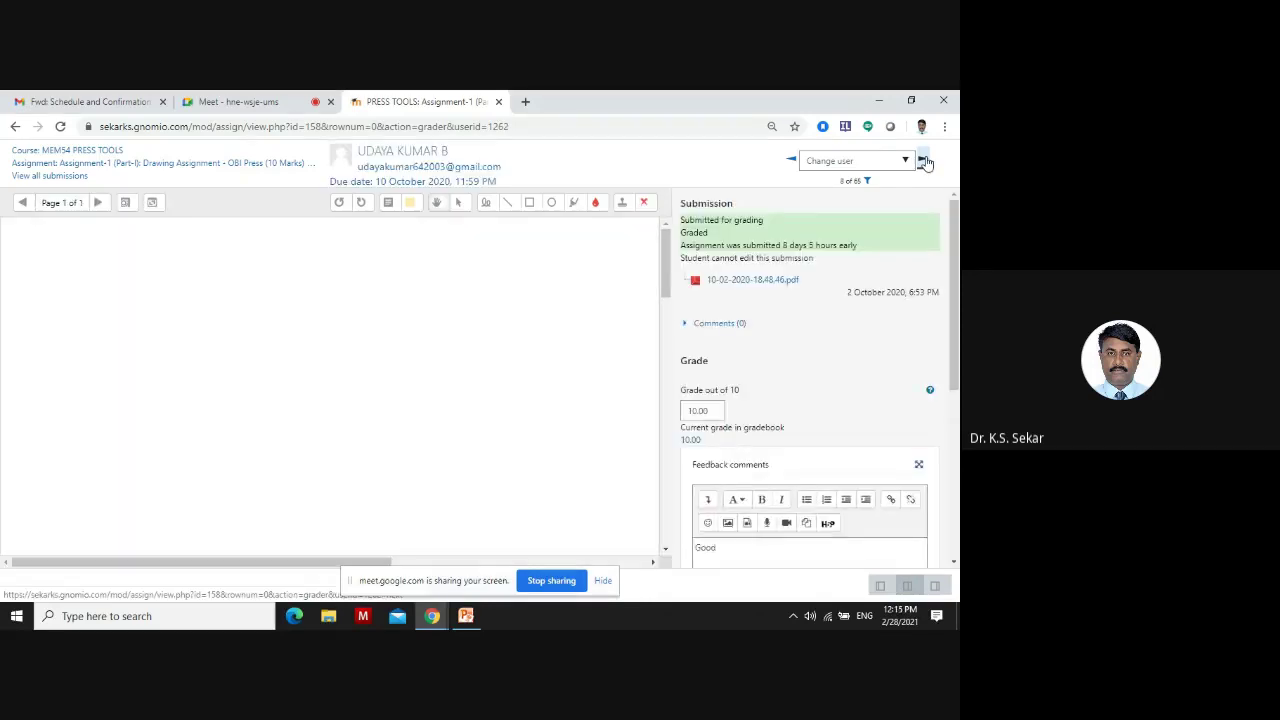
{"action": "scroll", "coordinate": [811, 367], "scroll_direction": "down", "scroll_amount": 2}
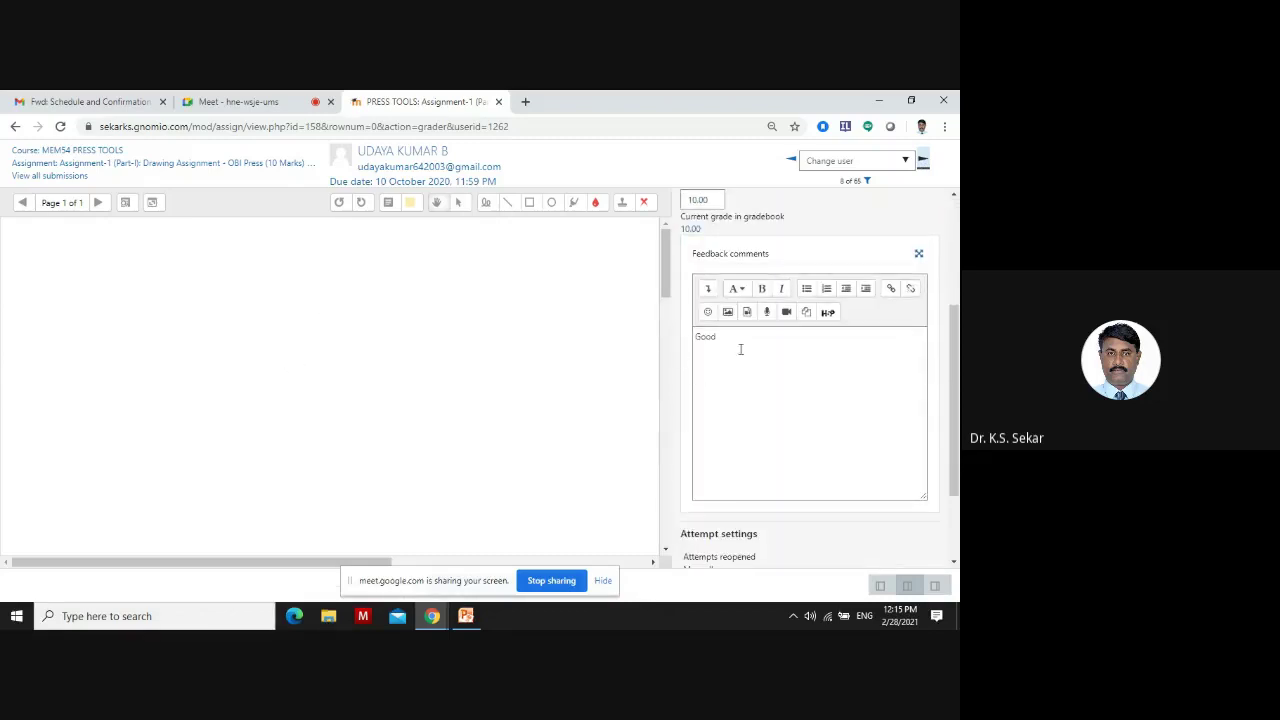
Highlight the eighth student's feedback comment, and step past the ninth student's grading page to the tenth student's submission
{"action": "left_click_drag", "start_coordinate": [725, 344], "coordinate": [694, 341]}
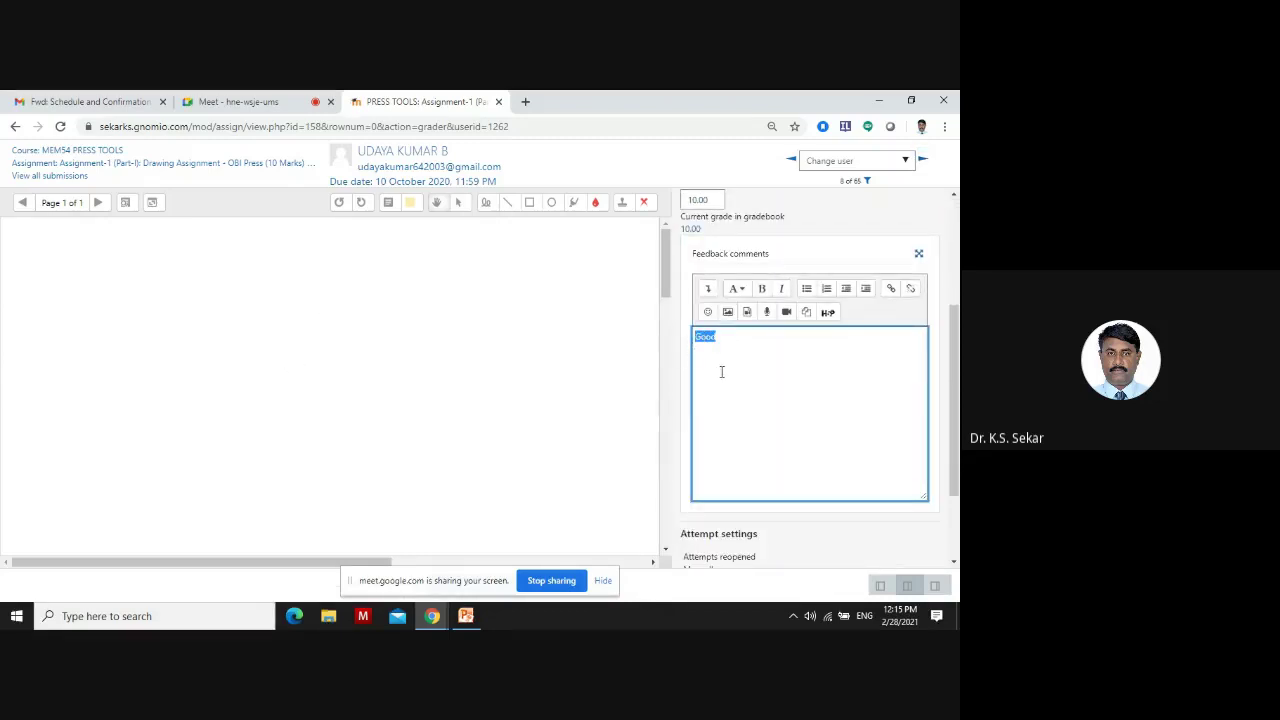
{"action": "left_click", "coordinate": [923, 159]}
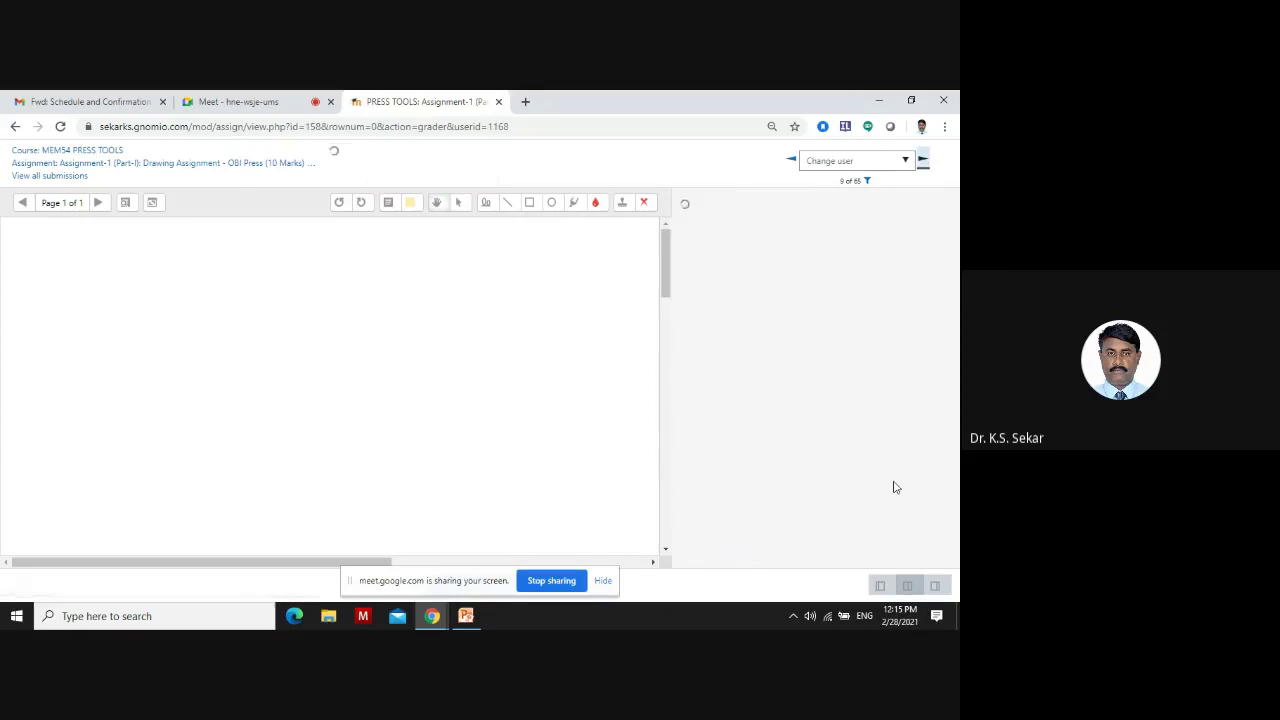
{"action": "scroll", "coordinate": [849, 474], "scroll_direction": "down", "scroll_amount": 1}
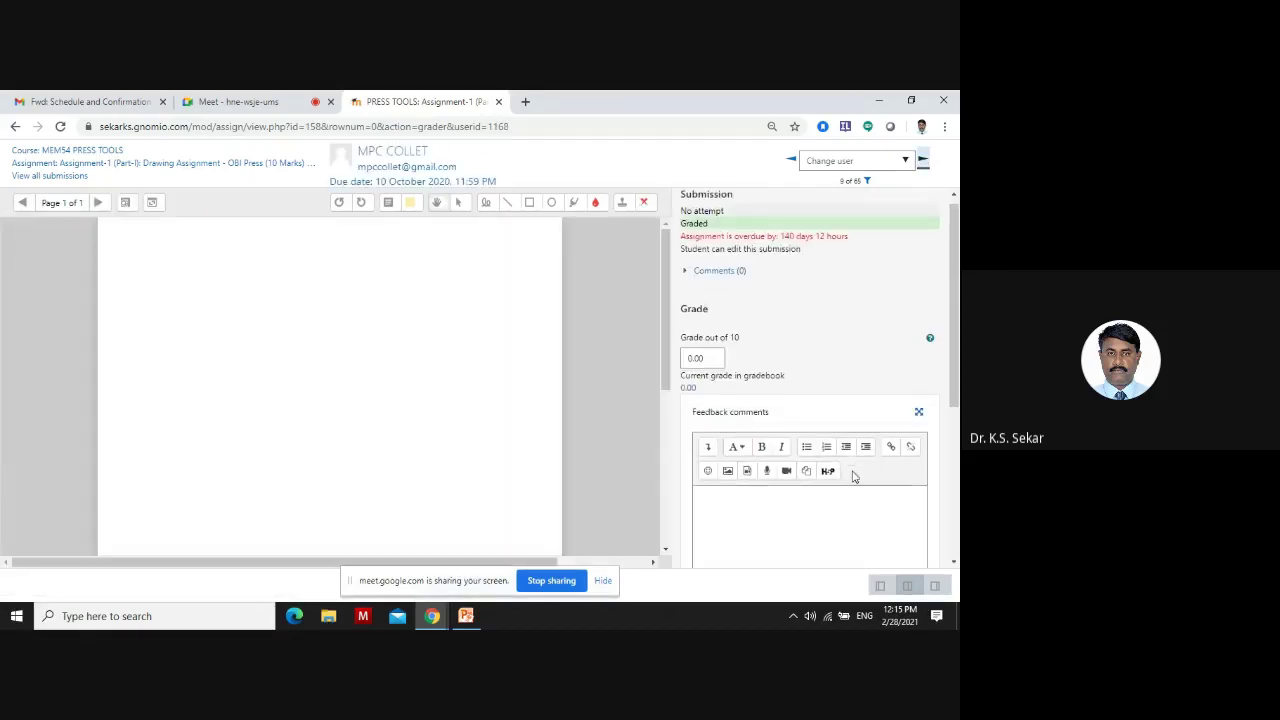
{"action": "left_click", "coordinate": [923, 160]}
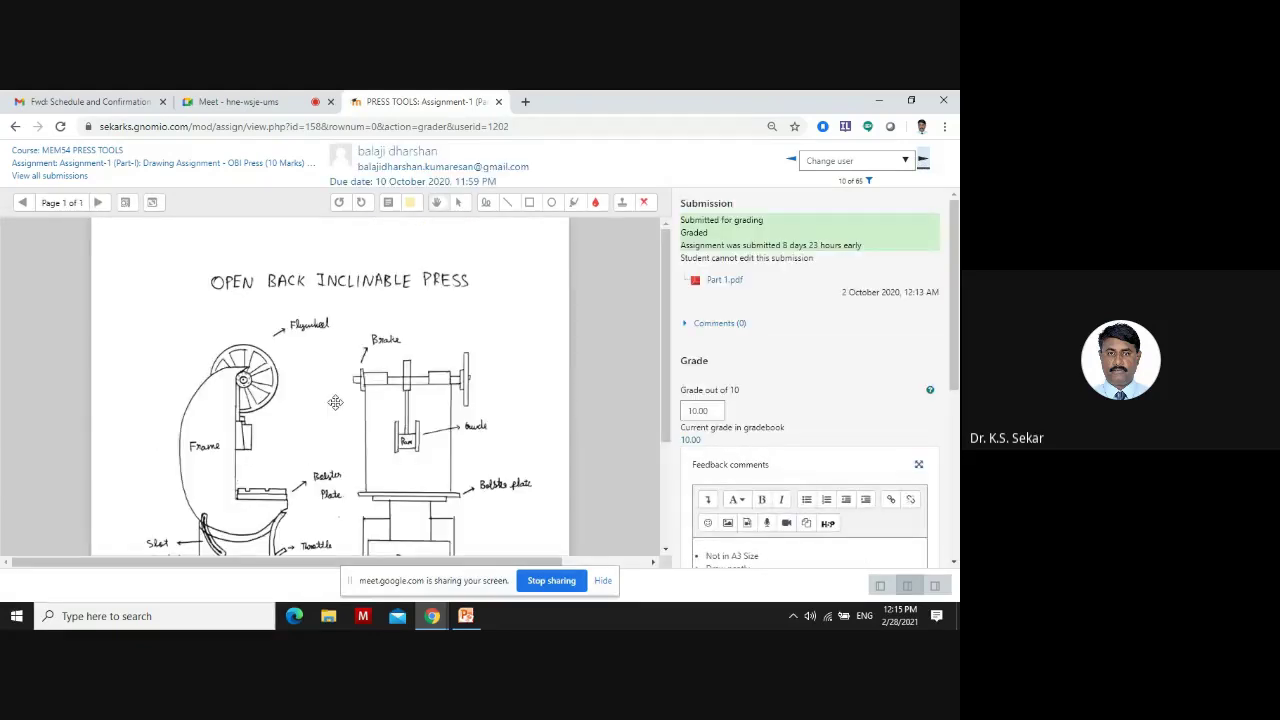
Examine the tenth student's Open Back Inclinable Press drawing, highlight the feedback comments given for it, and advance to the eleventh student
{"action": "scroll", "coordinate": [300, 430], "scroll_direction": "down", "scroll_amount": 2}
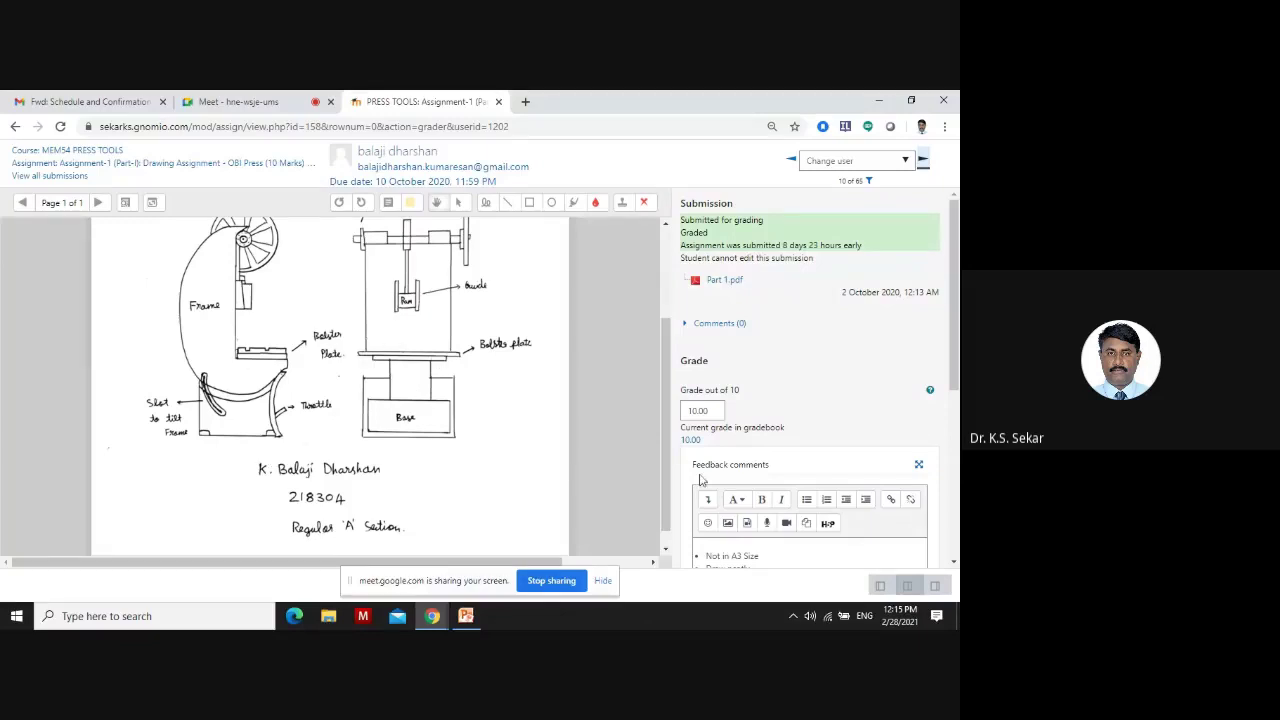
{"action": "scroll", "coordinate": [440, 443], "scroll_direction": "down", "scroll_amount": 1}
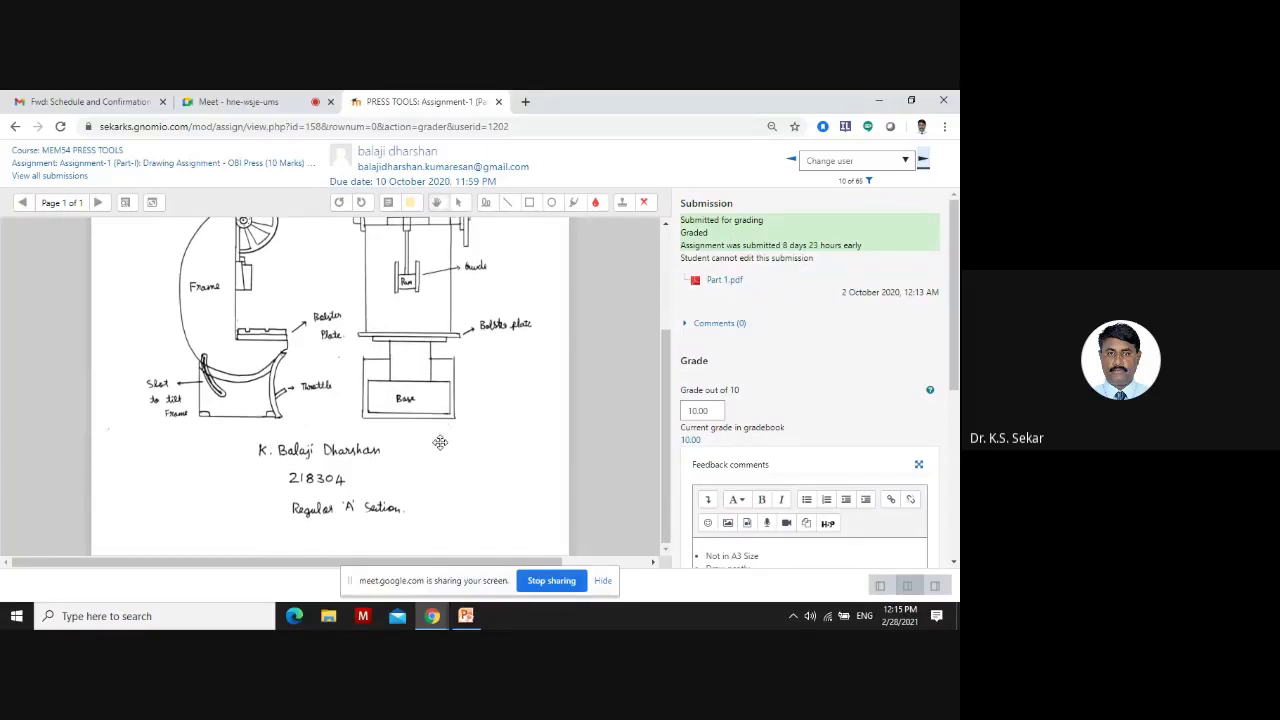
{"action": "scroll", "coordinate": [440, 443], "scroll_direction": "up", "scroll_amount": 4}
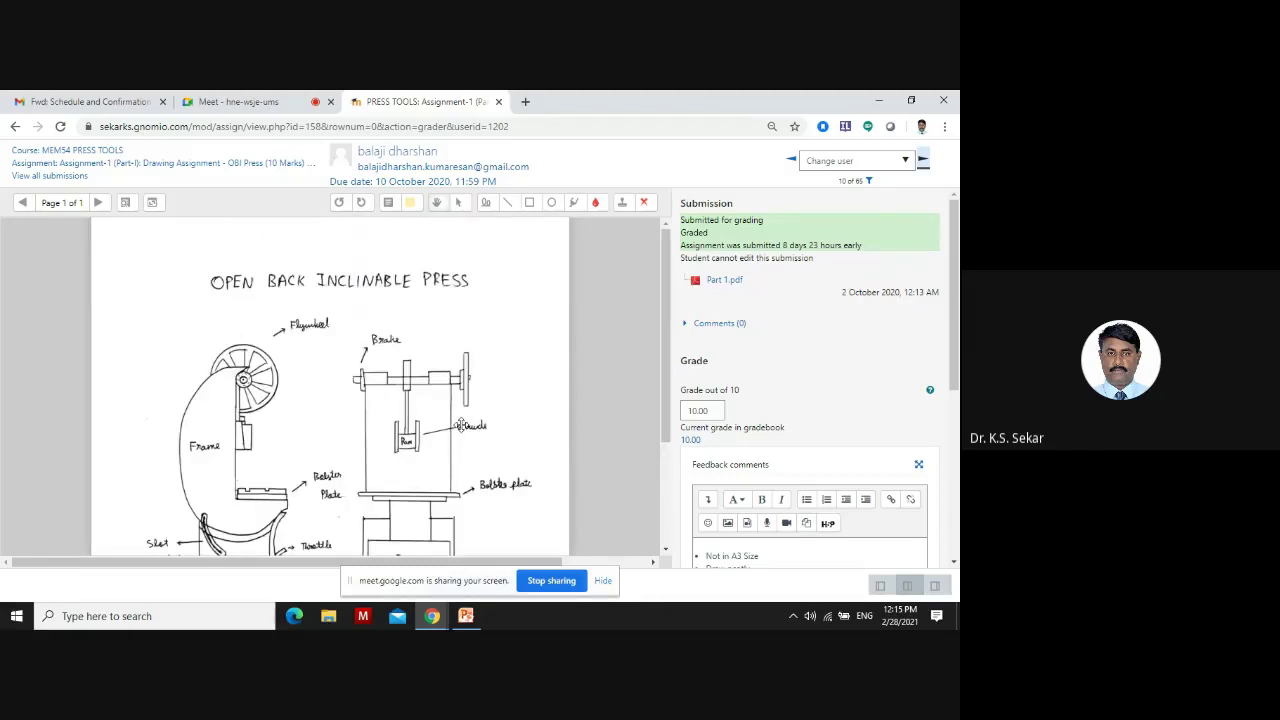
{"action": "scroll", "coordinate": [406, 423], "scroll_direction": "down", "scroll_amount": 3}
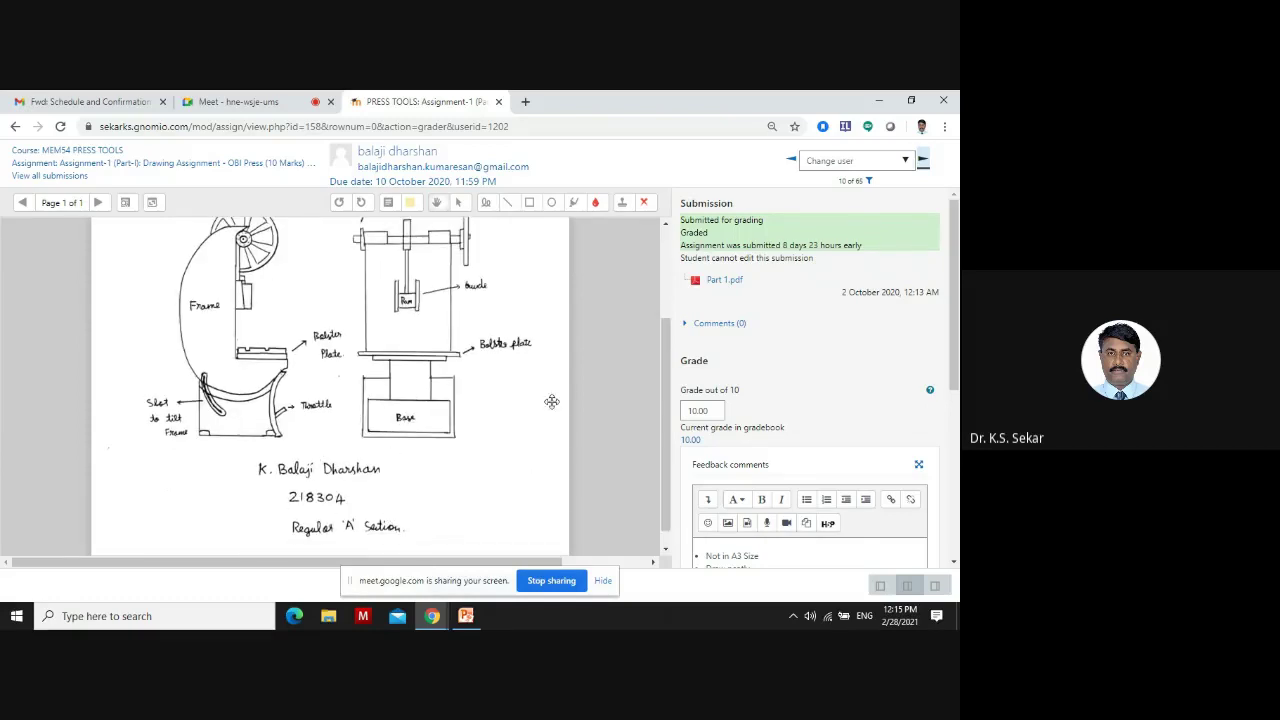
{"action": "scroll", "coordinate": [771, 425], "scroll_direction": "down", "scroll_amount": 1}
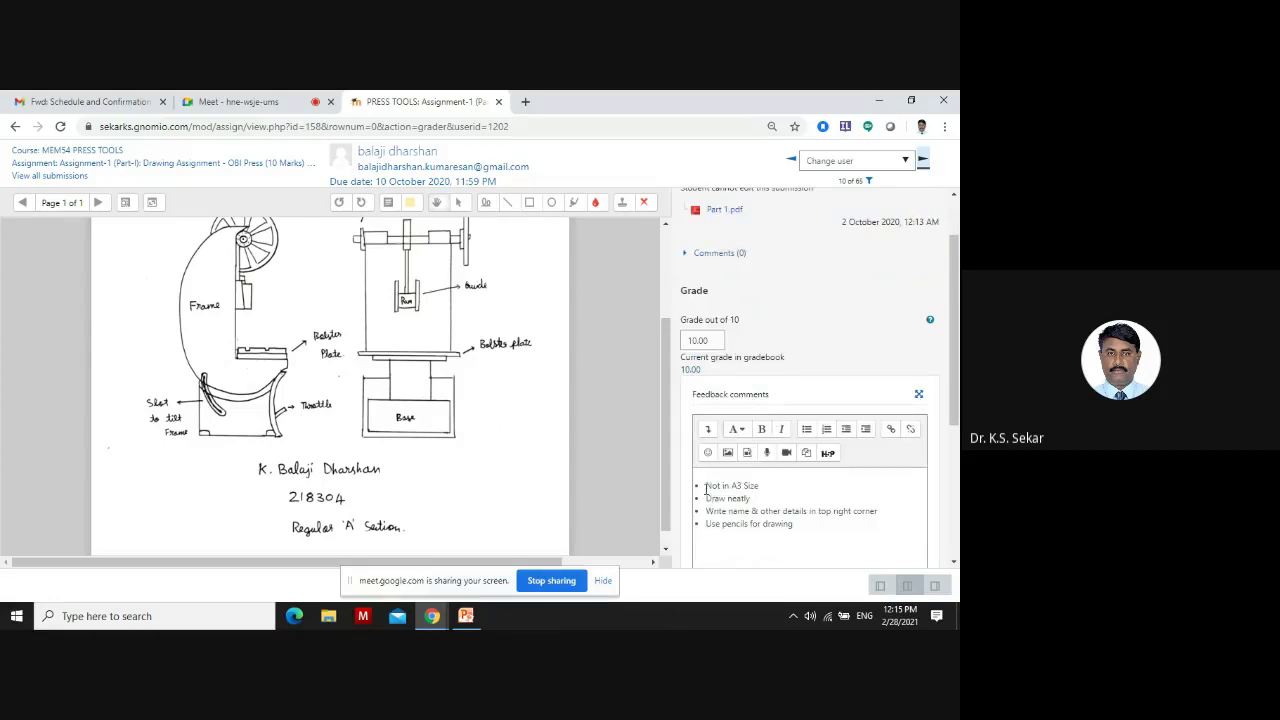
{"action": "left_click_drag", "start_coordinate": [705, 487], "coordinate": [822, 523]}
{"action": "left_click", "coordinate": [851, 544]}
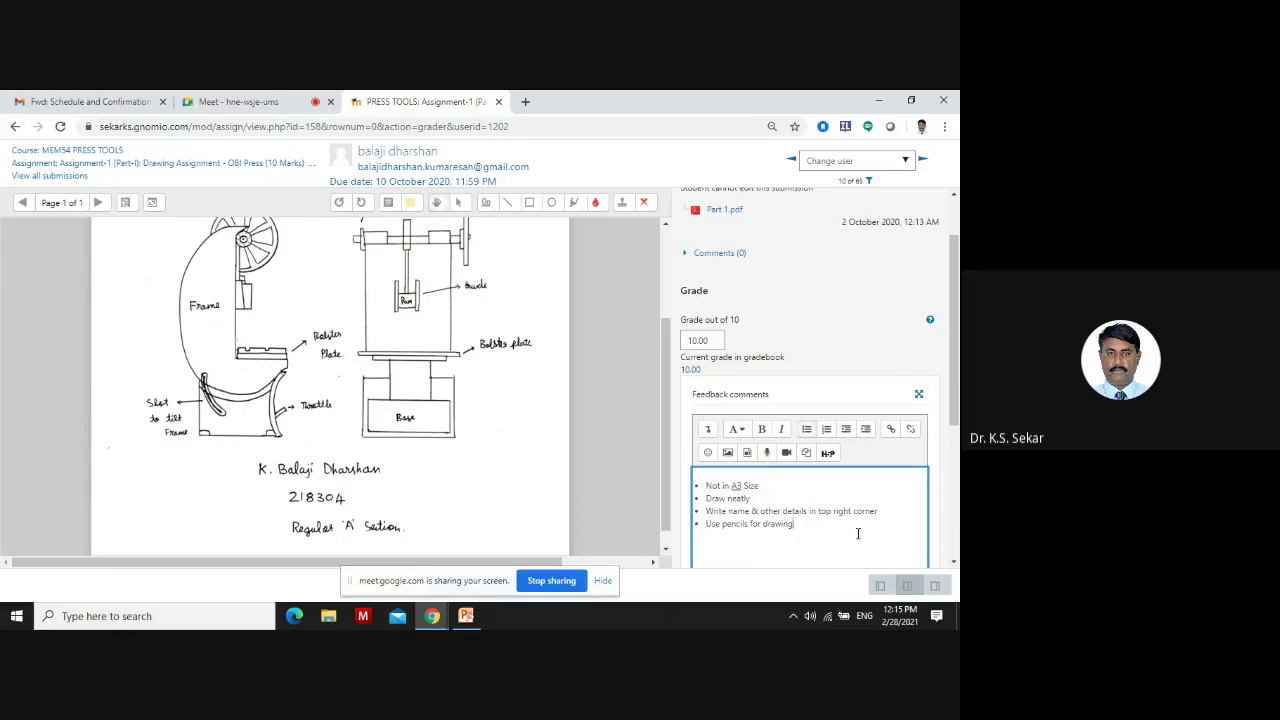
{"action": "scroll", "coordinate": [857, 533], "scroll_direction": "up", "scroll_amount": 2}
{"action": "left_click", "coordinate": [923, 161]}
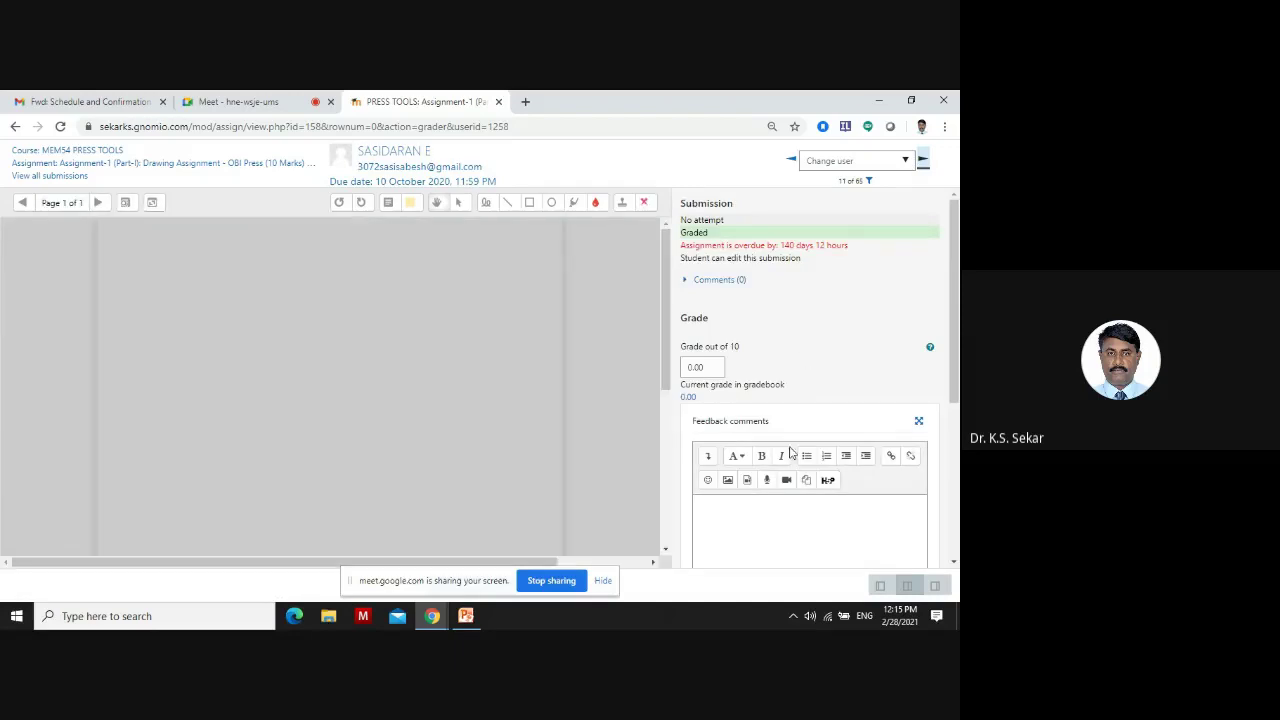
Return to the MEM54 PRESS TOOLS course page and set the browser zoom back to 100%
{"action": "left_click", "coordinate": [60, 152]}
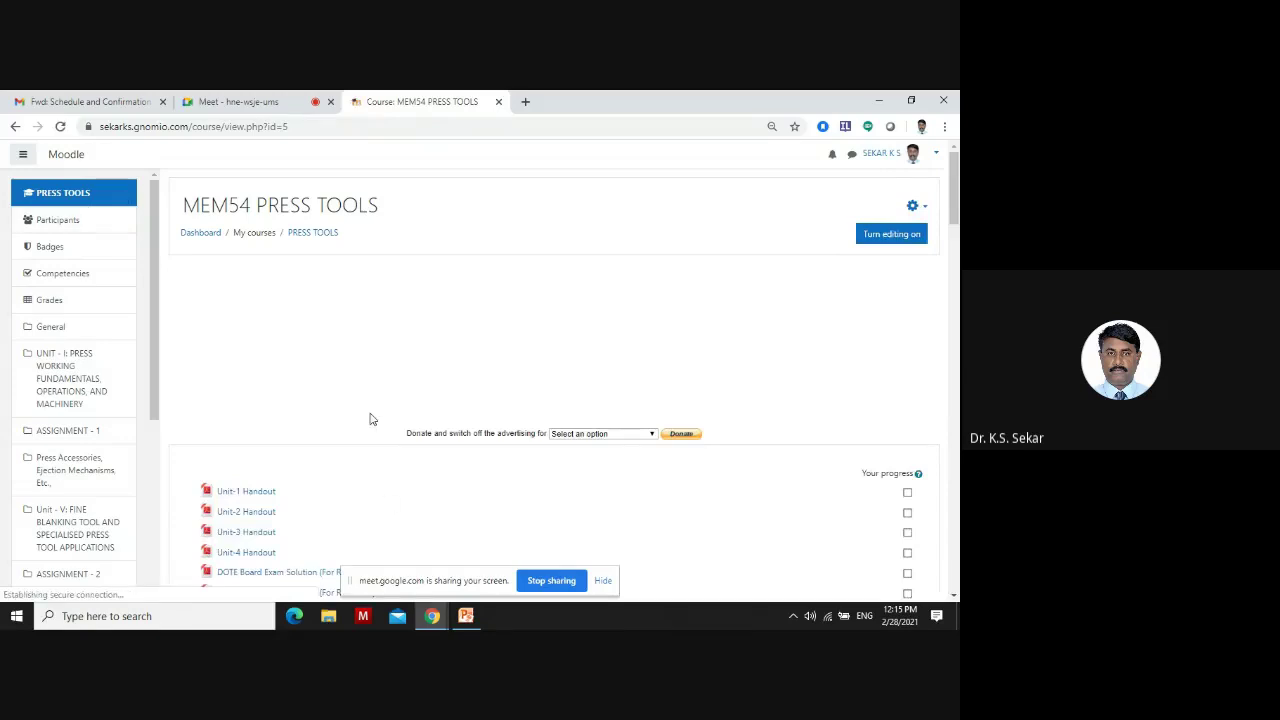
{"action": "scroll", "coordinate": [371, 417], "scroll_direction": "down", "scroll_amount": 3}
{"action": "left_click", "coordinate": [945, 127]}
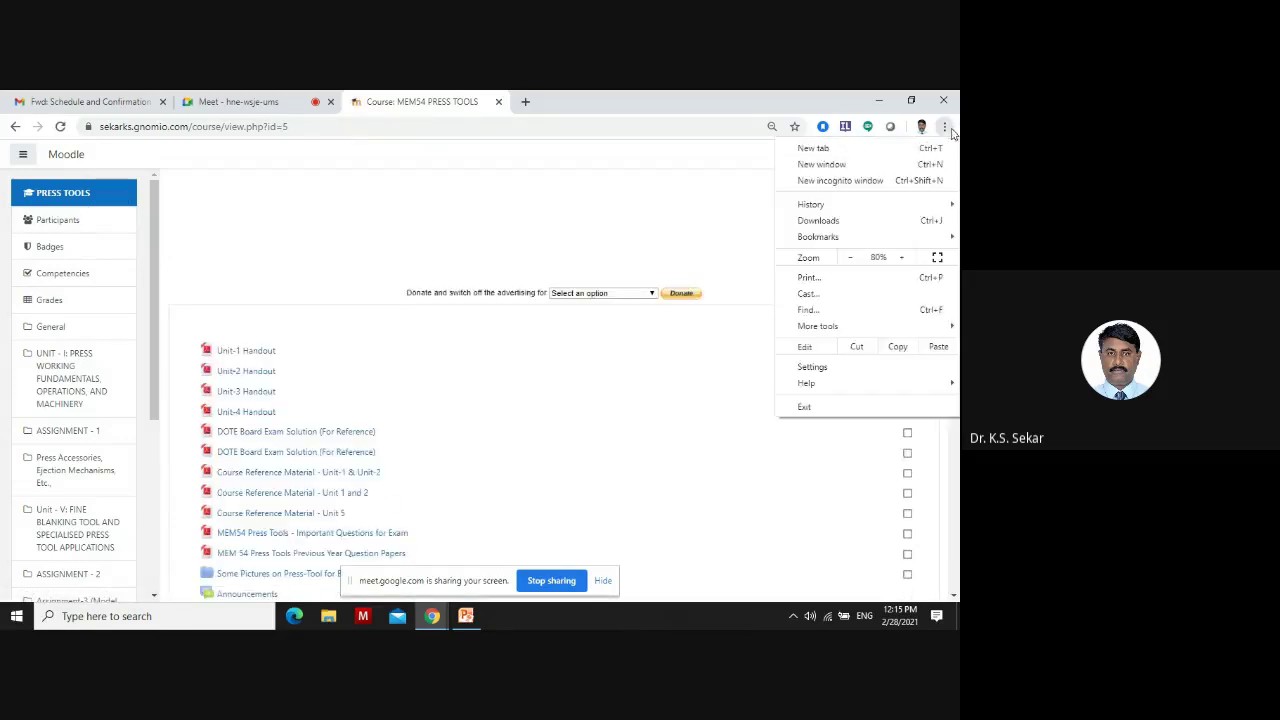
{"action": "left_click", "coordinate": [903, 258]}
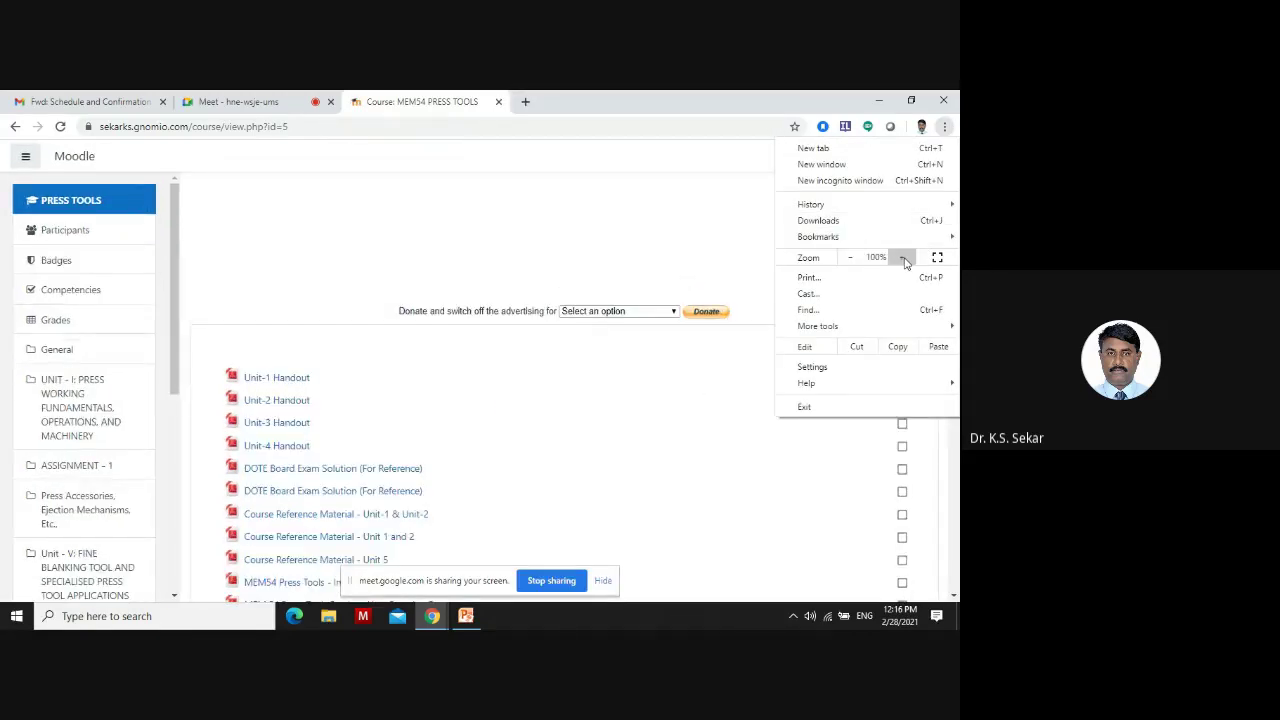
{"action": "left_click", "coordinate": [903, 258]}
{"action": "left_click", "coordinate": [358, 410]}
Open Assignment-1 (Part-II): Problems (20 Marks) from the ASSIGNMENT - 1 section and check its instructions and grading summary
{"action": "scroll", "coordinate": [358, 410], "scroll_direction": "down", "scroll_amount": 5}
{"action": "scroll", "coordinate": [358, 410], "scroll_direction": "down", "scroll_amount": 12}
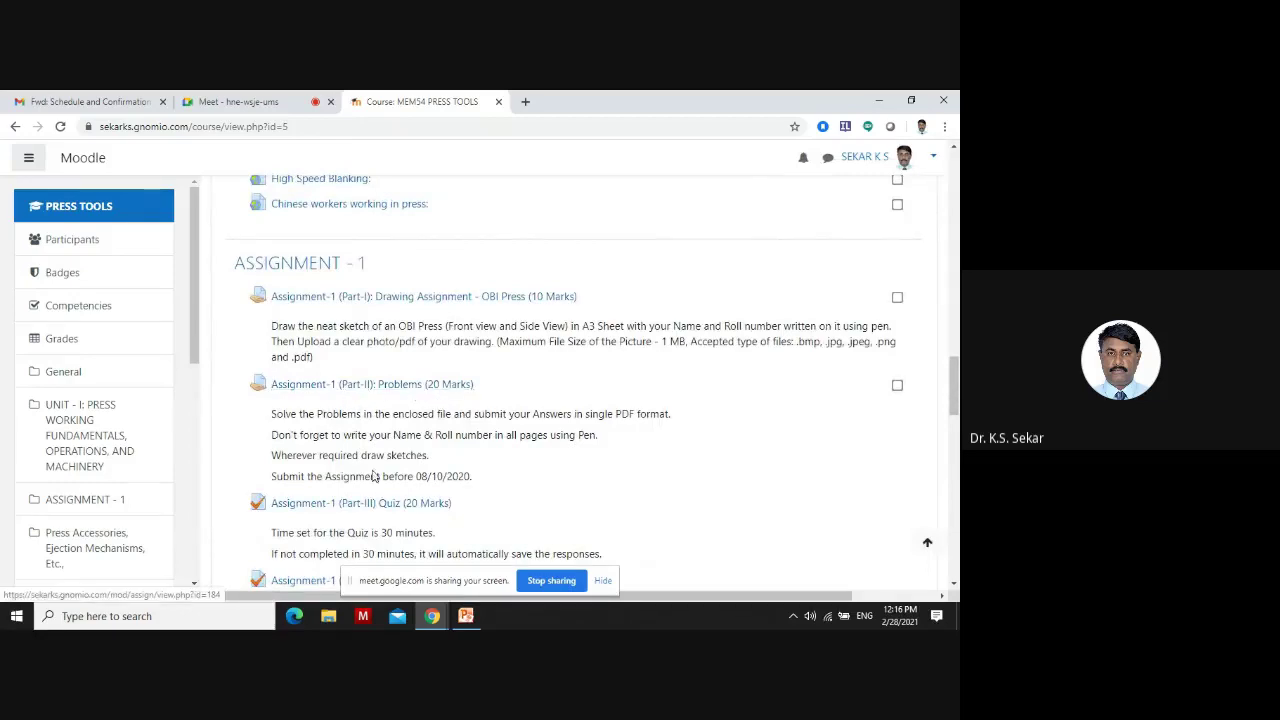
{"action": "left_click", "coordinate": [280, 388]}
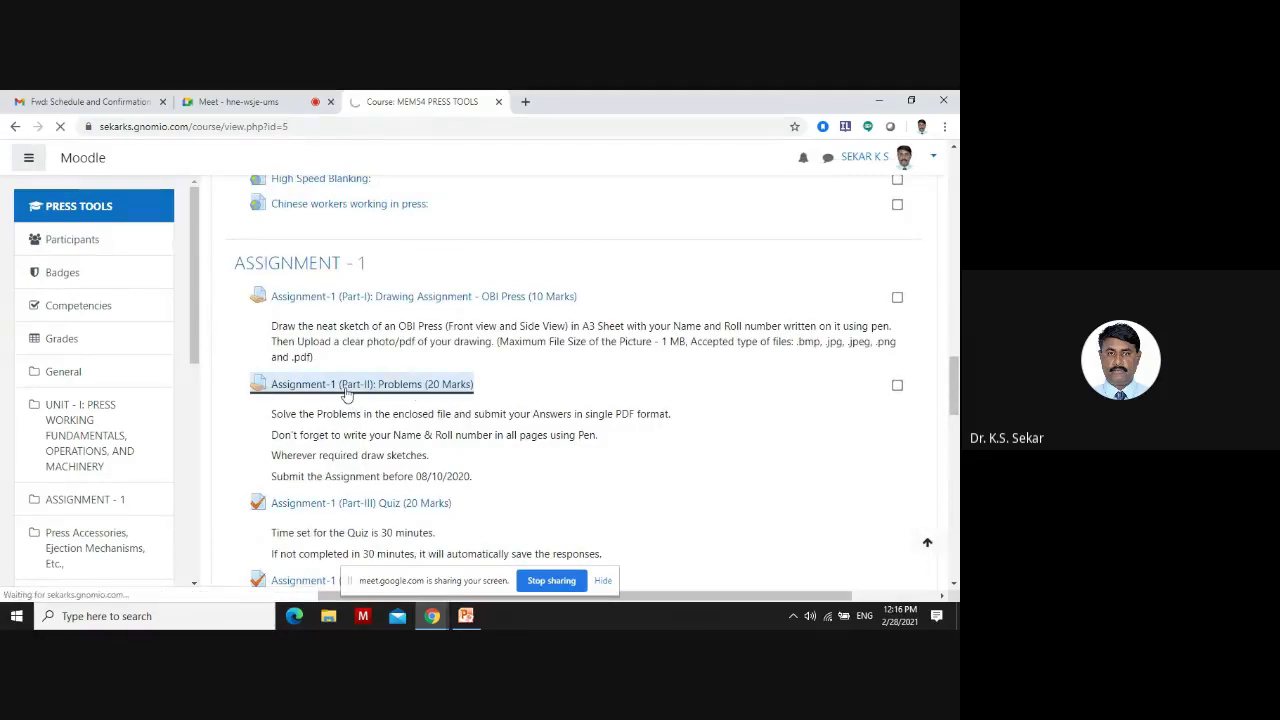
{"action": "scroll", "coordinate": [378, 400], "scroll_direction": "down", "scroll_amount": 3}
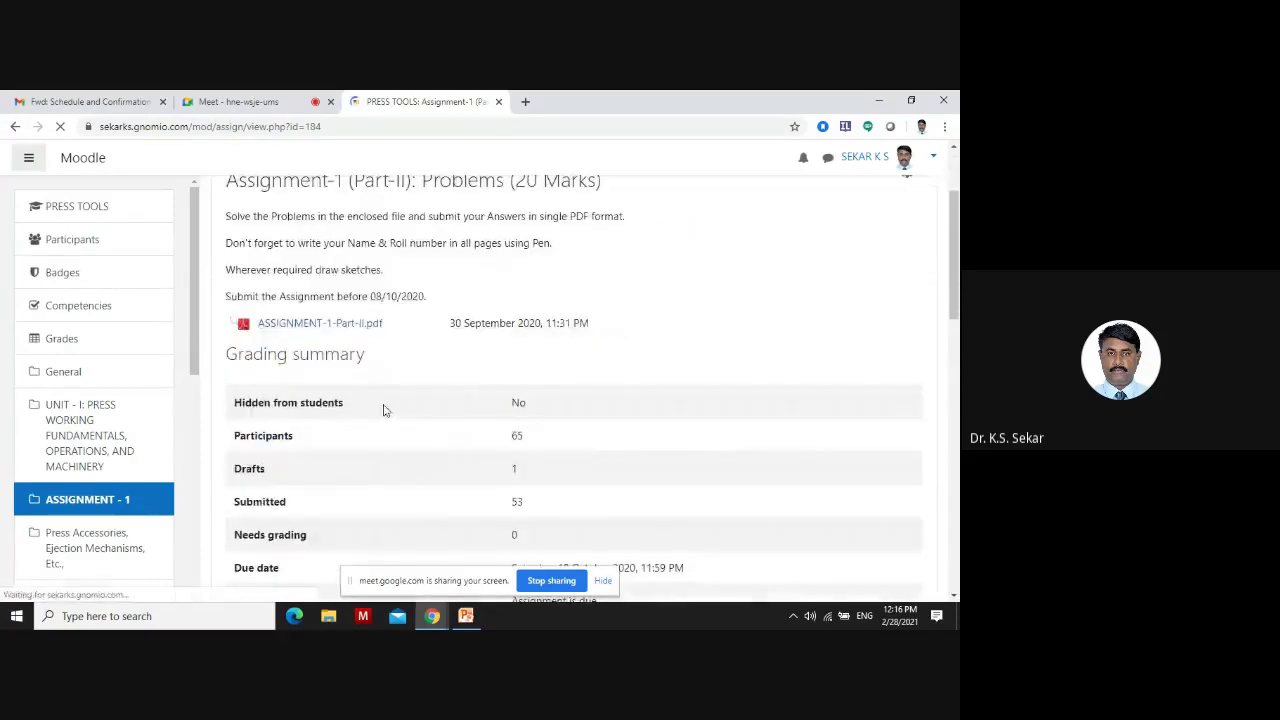
Open ASSIGNMENT-1-Part-II.pdf in Adobe Reader, look through its problems and worked examples, and close it
{"action": "left_click", "coordinate": [330, 325]}
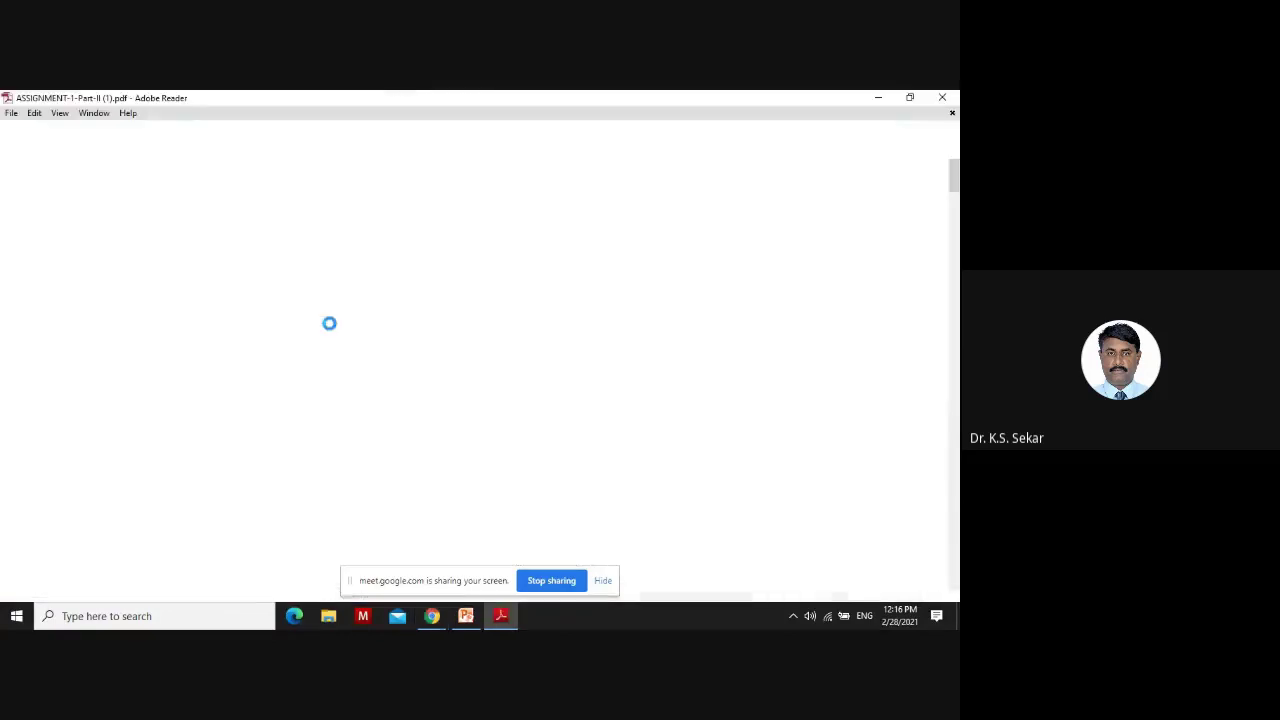
{"action": "scroll", "coordinate": [329, 325], "scroll_direction": "down", "scroll_amount": 1}
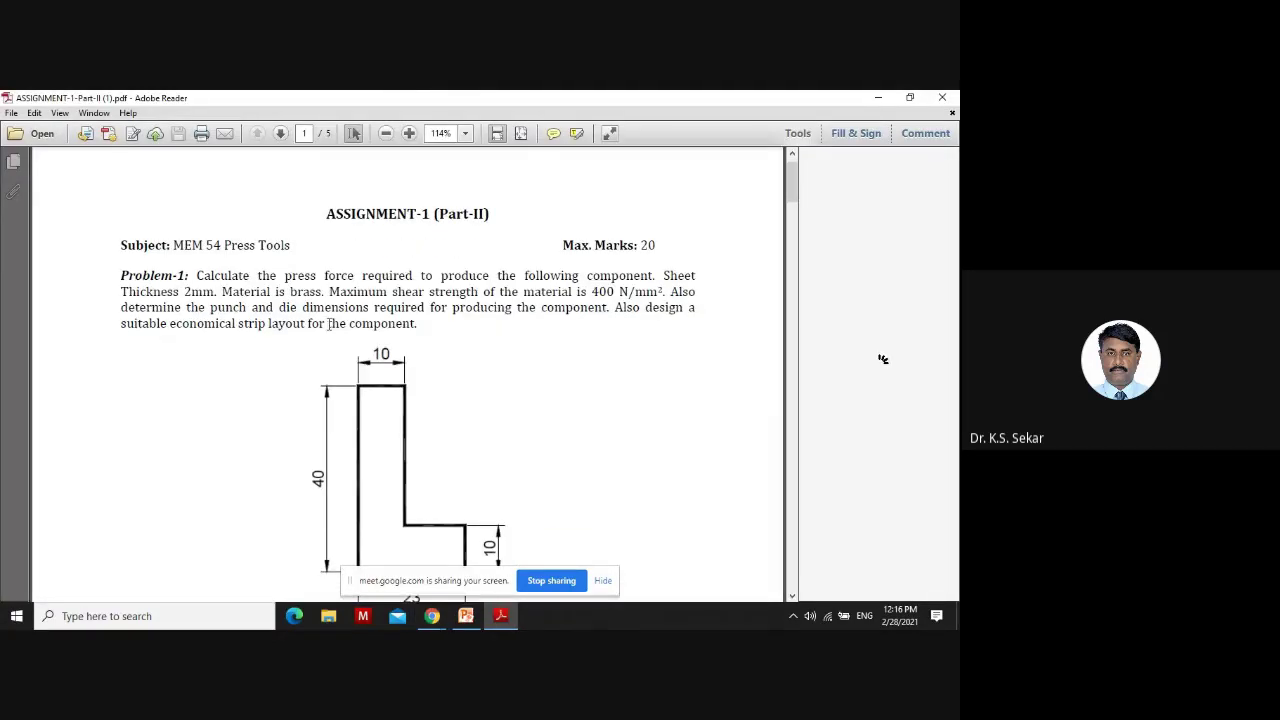
{"action": "scroll", "coordinate": [329, 325], "scroll_direction": "down", "scroll_amount": 2}
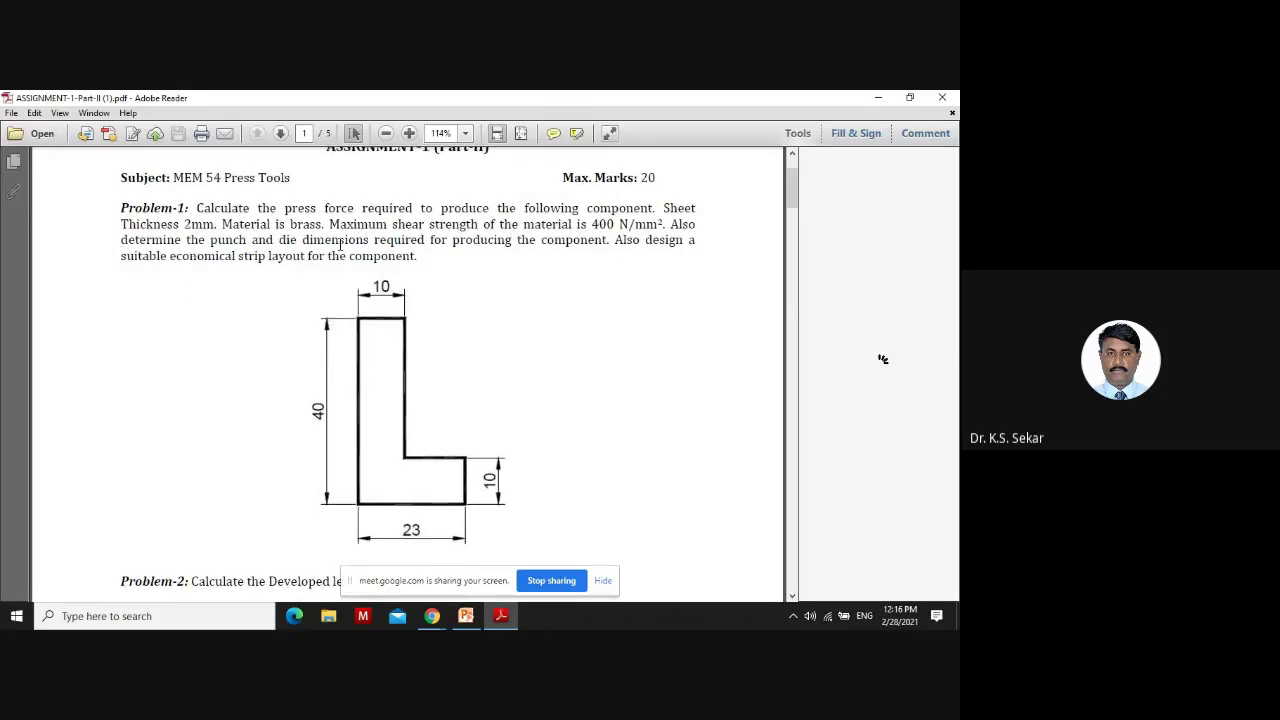
{"action": "scroll", "coordinate": [405, 352], "scroll_direction": "down", "scroll_amount": 15}
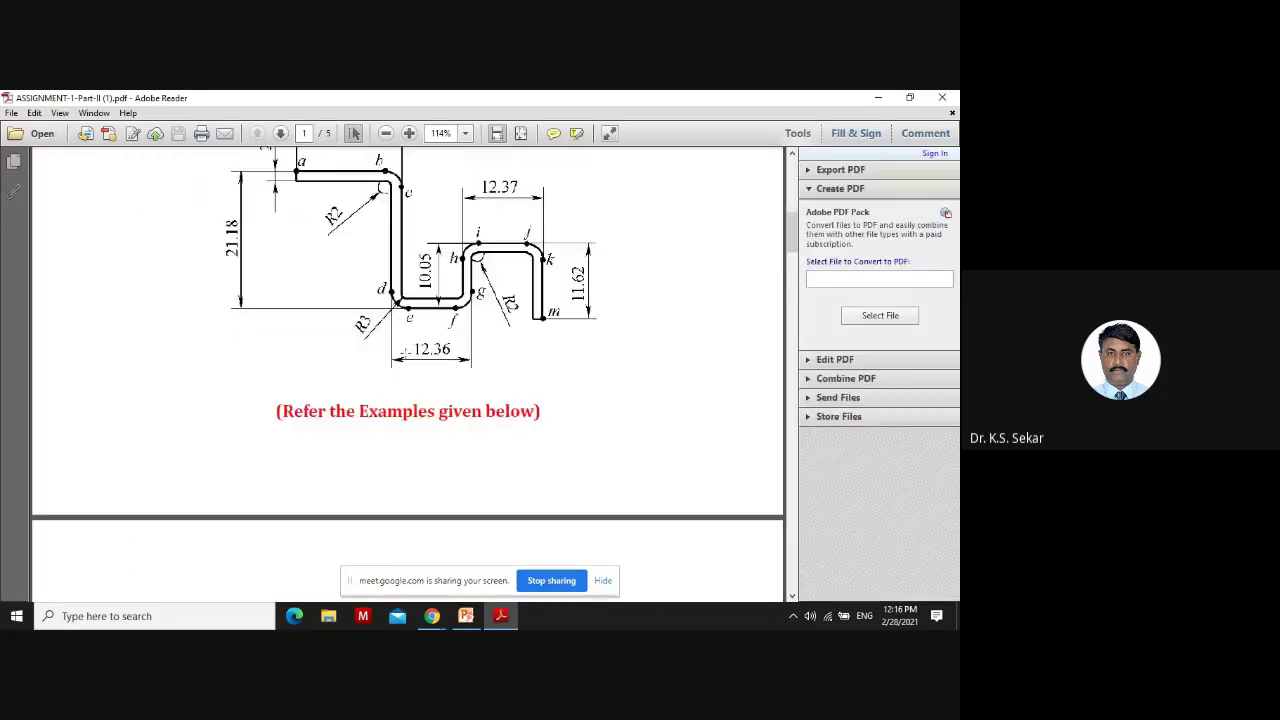
{"action": "scroll", "coordinate": [403, 355], "scroll_direction": "down", "scroll_amount": 6}
{"action": "scroll", "coordinate": [404, 355], "scroll_direction": "up", "scroll_amount": 15}
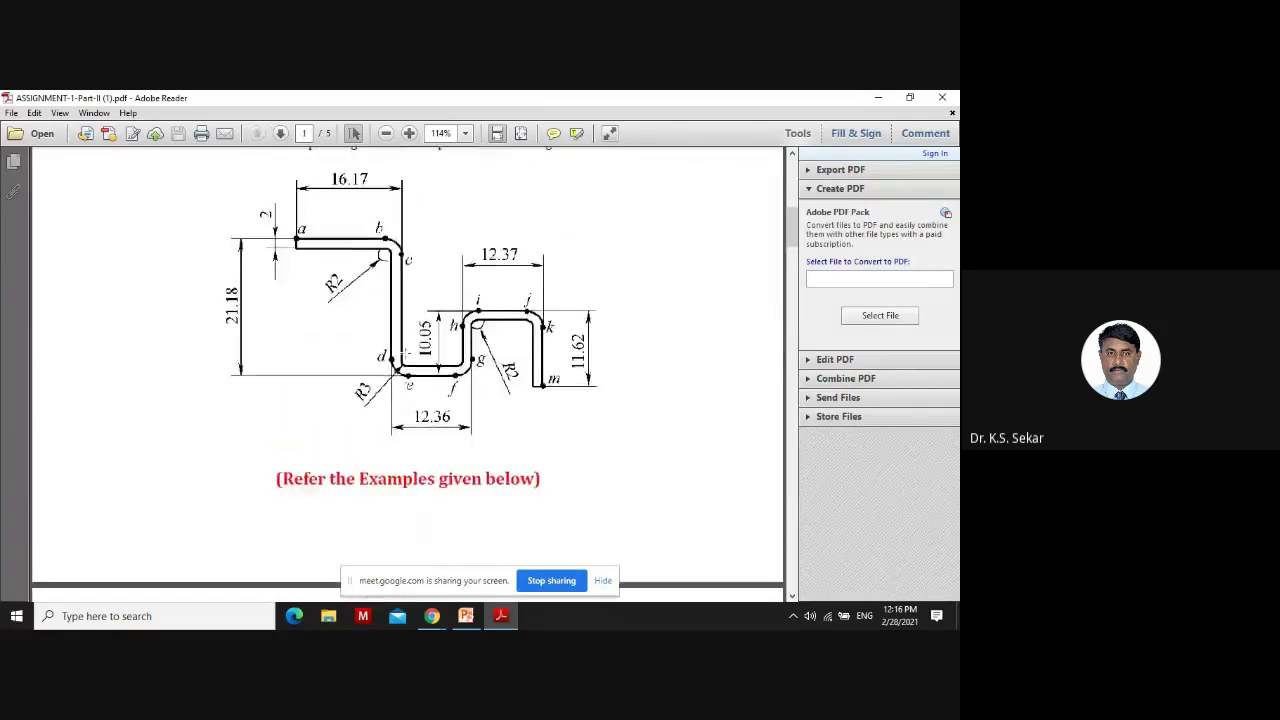
{"action": "scroll", "coordinate": [405, 352], "scroll_direction": "up", "scroll_amount": 8}
{"action": "scroll", "coordinate": [404, 353], "scroll_direction": "down", "scroll_amount": 14}
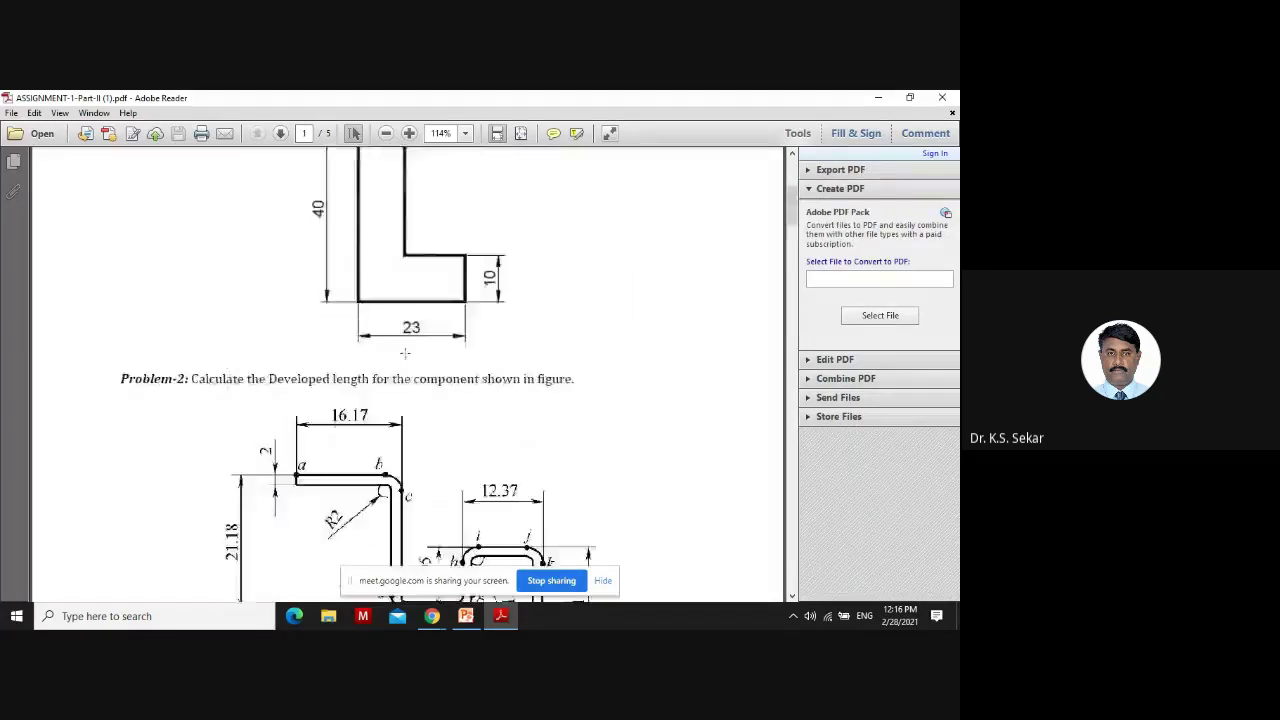
{"action": "scroll", "coordinate": [403, 352], "scroll_direction": "down", "scroll_amount": 20}
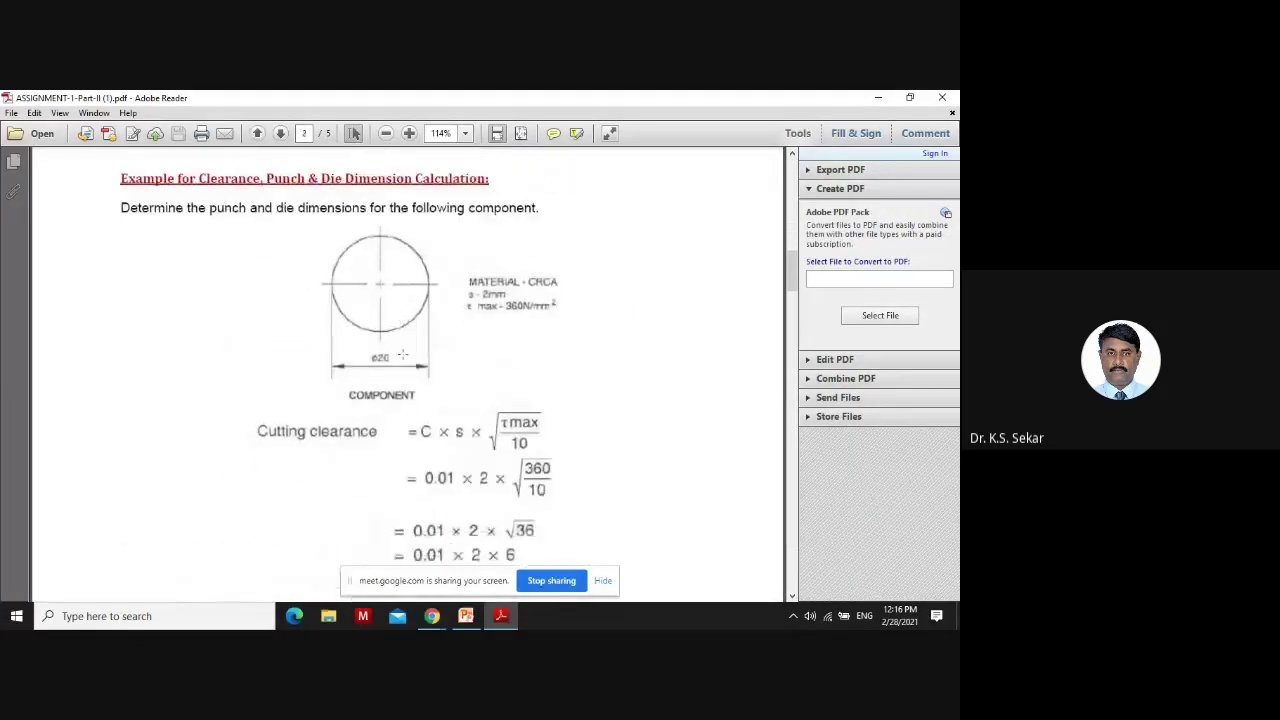
{"action": "scroll", "coordinate": [401, 355], "scroll_direction": "down", "scroll_amount": 20}
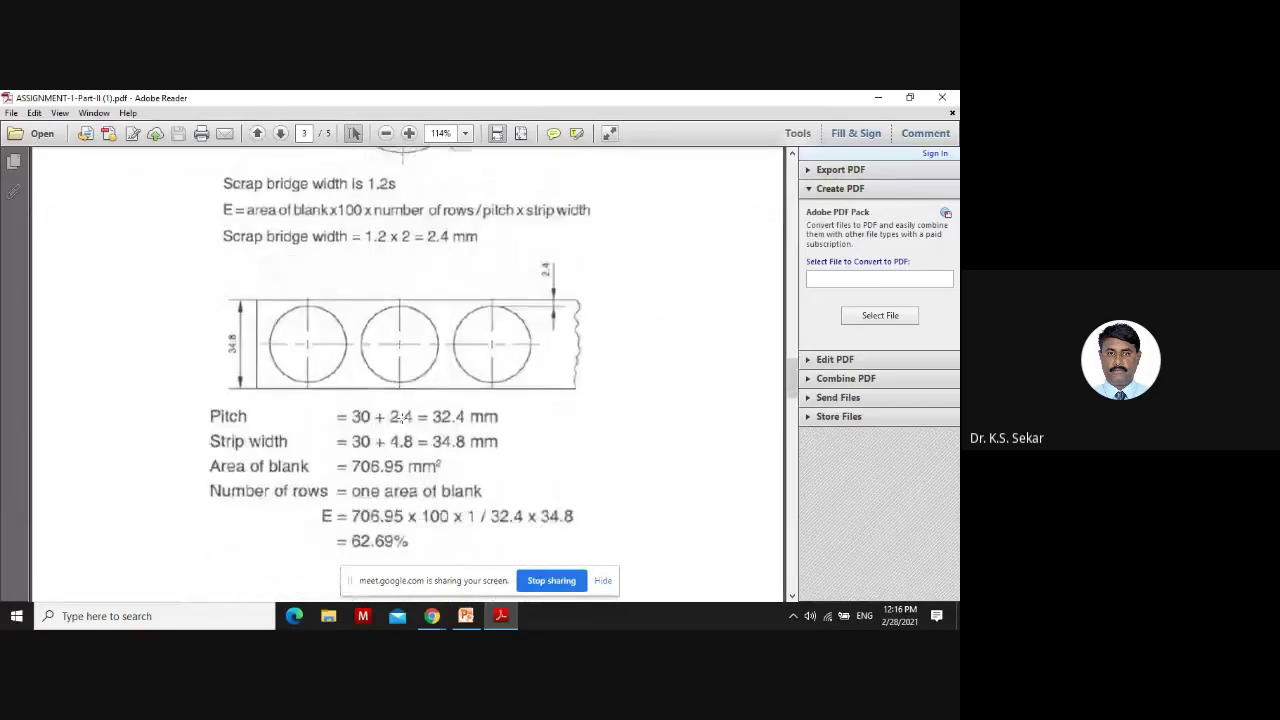
{"action": "scroll", "coordinate": [405, 396], "scroll_direction": "down", "scroll_amount": 12}
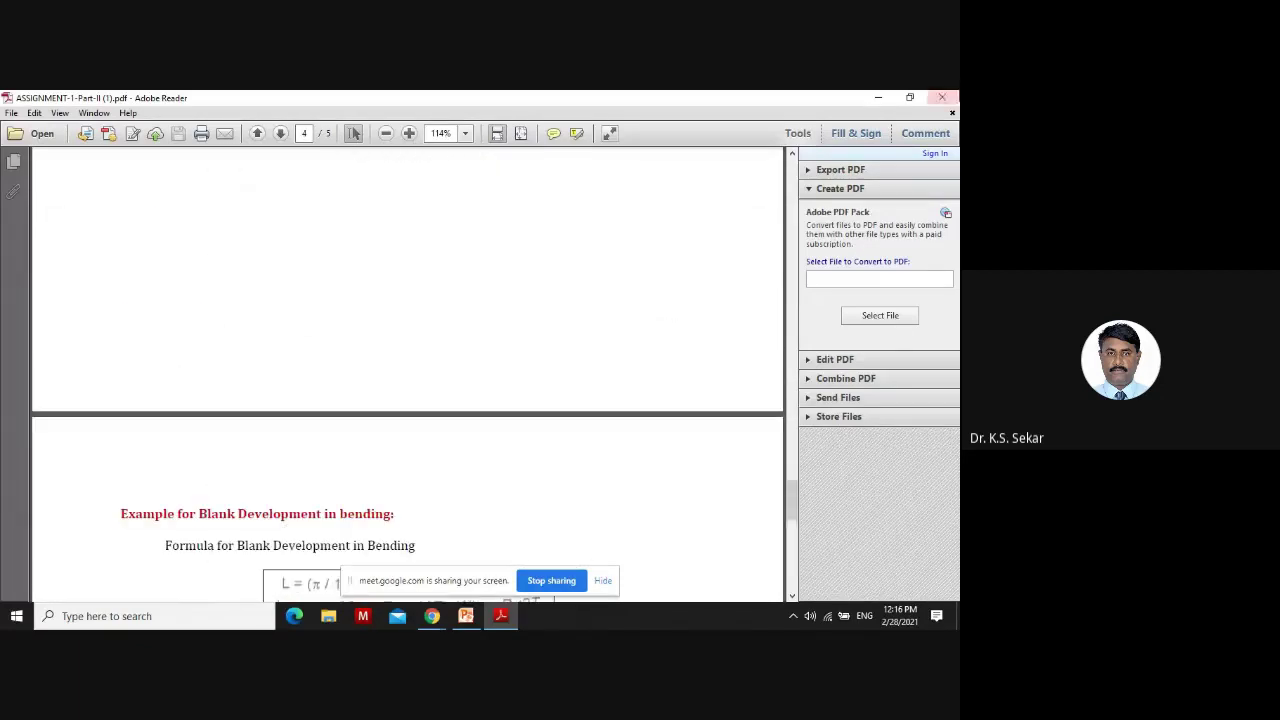
{"action": "left_click", "coordinate": [954, 98]}
View all Part-II submissions, open the first student's grading page, and look over page 1 of the submitted answers
{"action": "scroll", "coordinate": [432, 389], "scroll_direction": "down", "scroll_amount": 7}
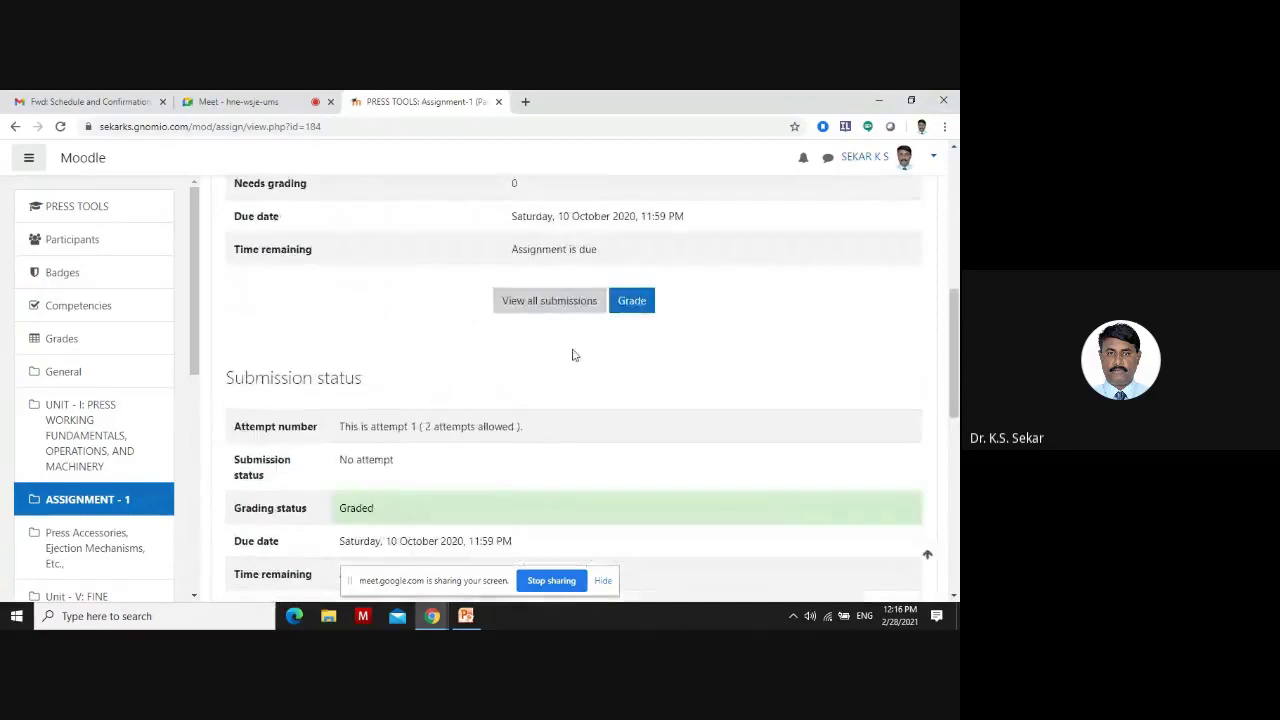
{"action": "left_click", "coordinate": [551, 308]}
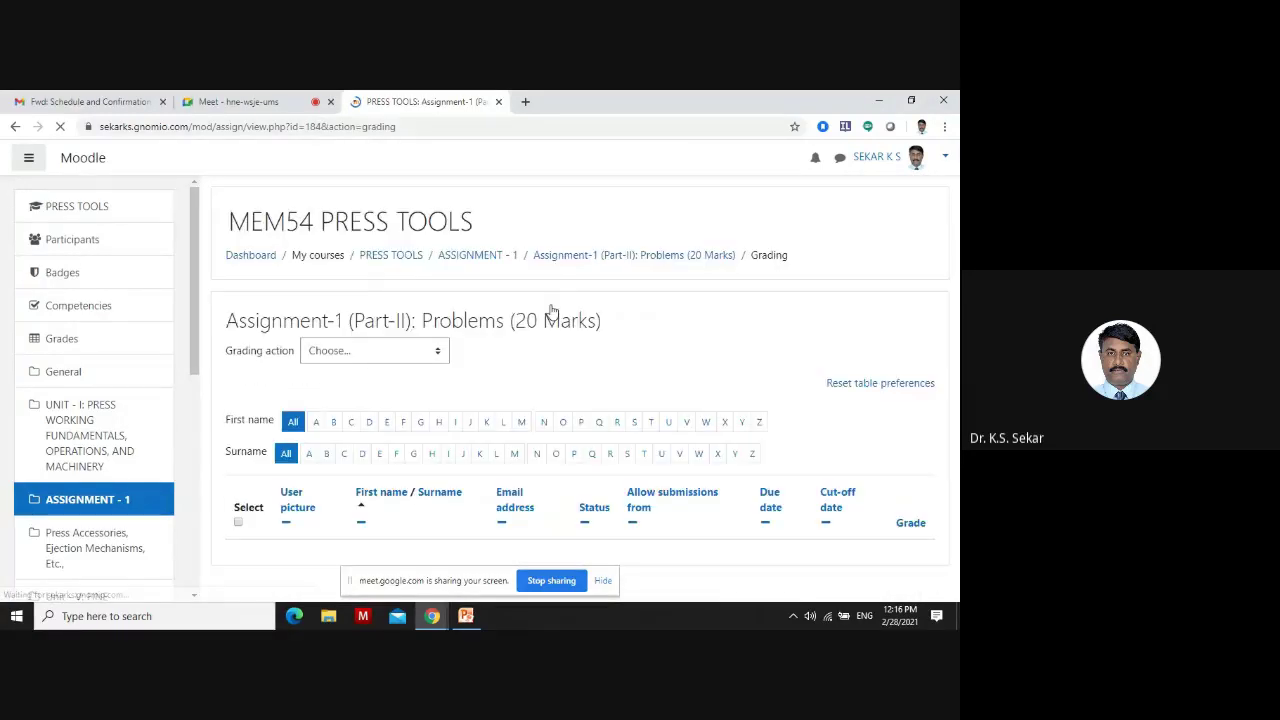
{"action": "scroll", "coordinate": [771, 408], "scroll_direction": "down", "scroll_amount": 2}
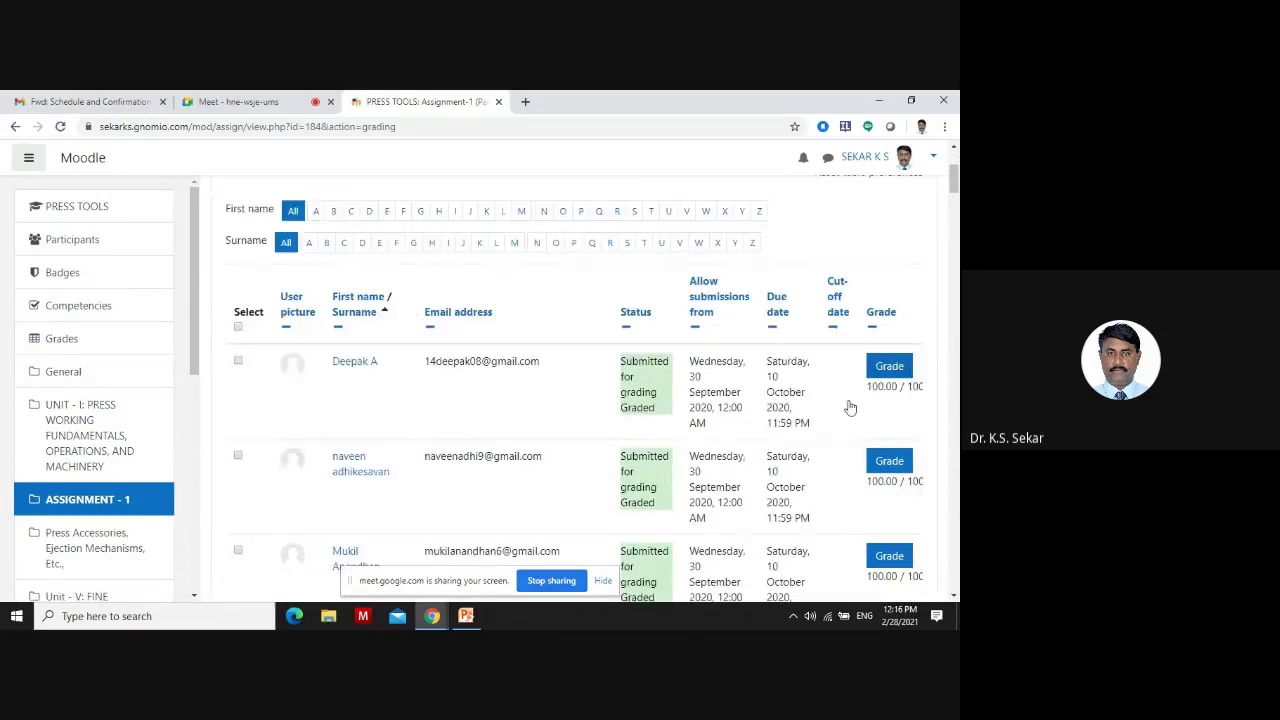
{"action": "left_click", "coordinate": [901, 367]}
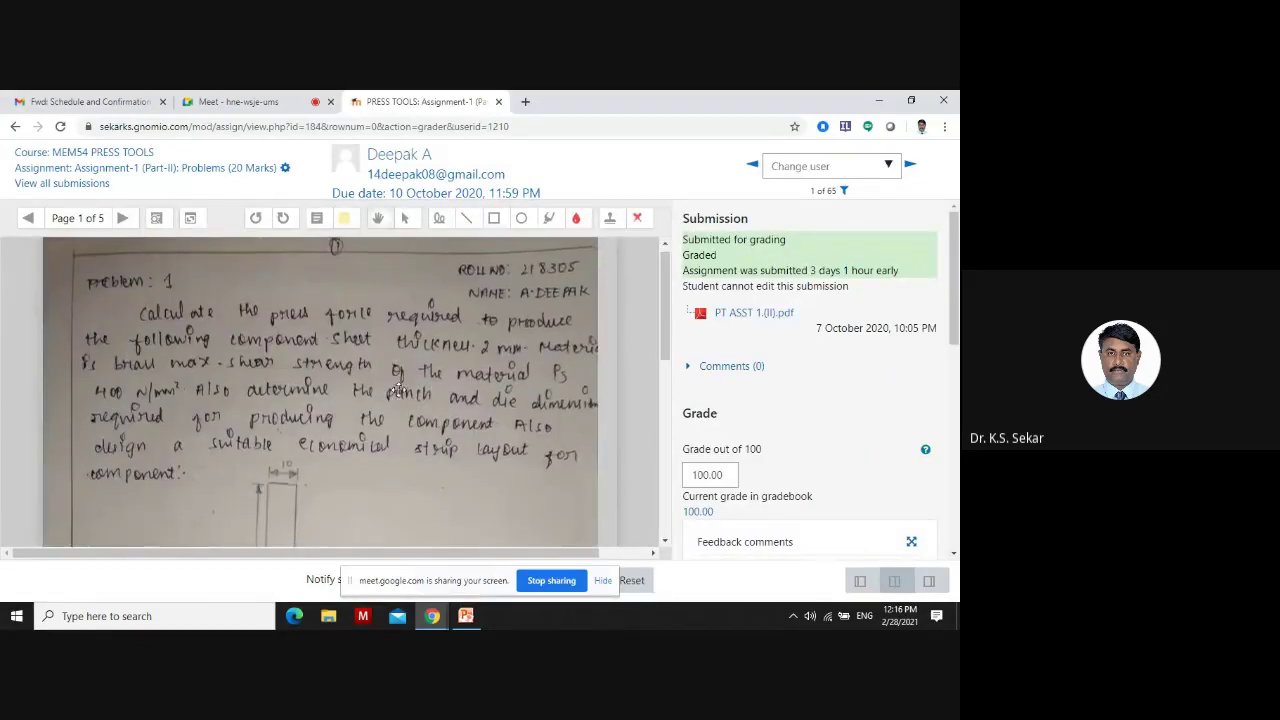
{"action": "scroll", "coordinate": [398, 390], "scroll_direction": "down", "scroll_amount": 10}
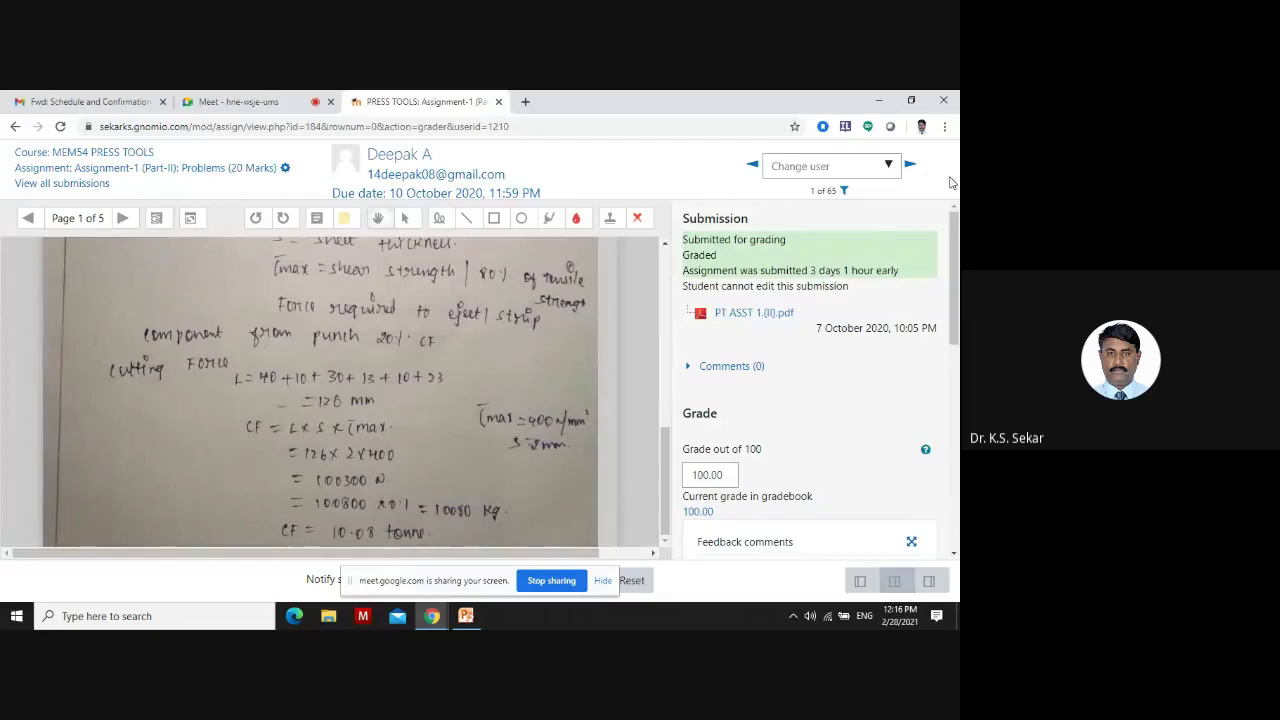
Move to the second student's Part-II submission, look over its first page, and turn to page 2
{"action": "left_click", "coordinate": [910, 168]}
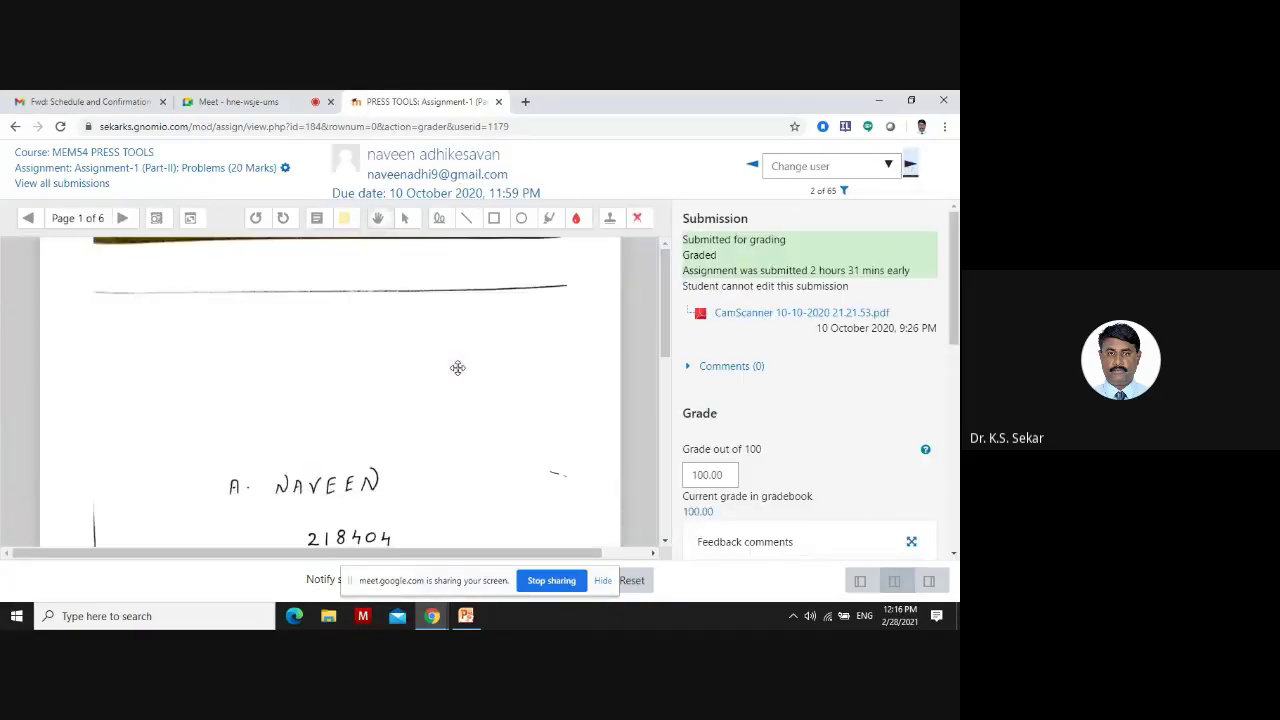
{"action": "scroll", "coordinate": [457, 368], "scroll_direction": "down", "scroll_amount": 8}
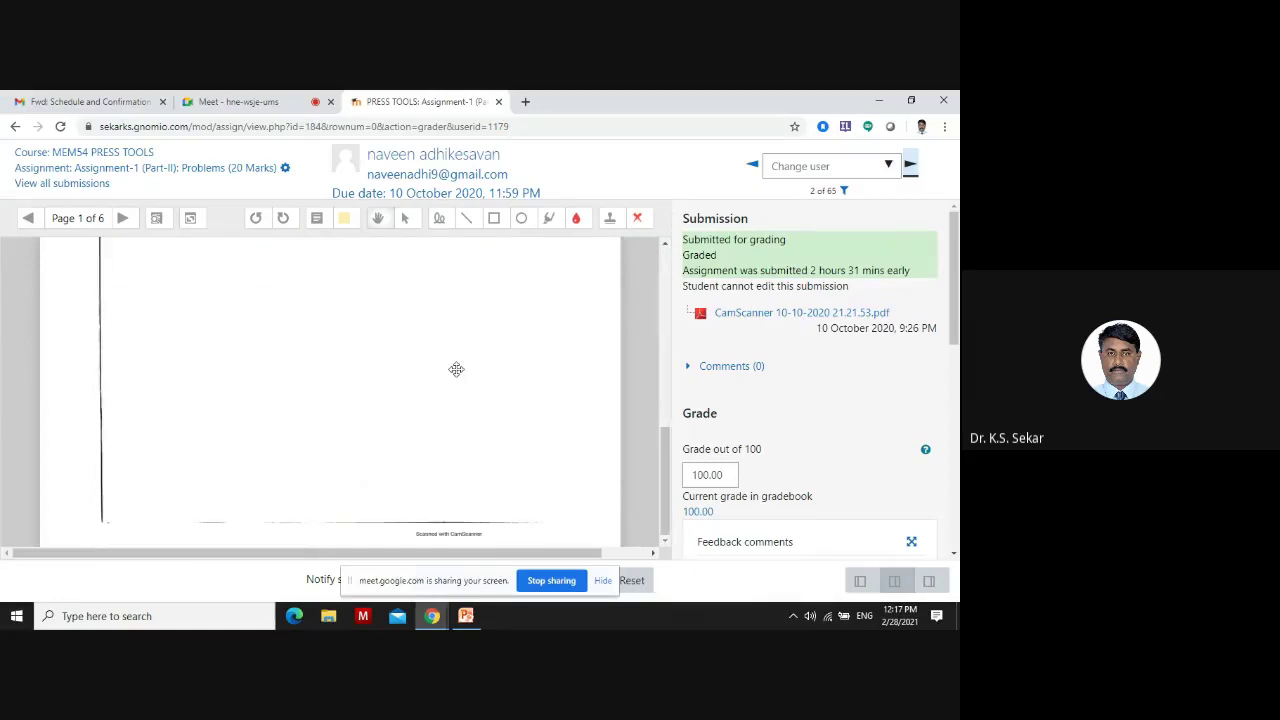
{"action": "scroll", "coordinate": [166, 337], "scroll_direction": "up", "scroll_amount": 8}
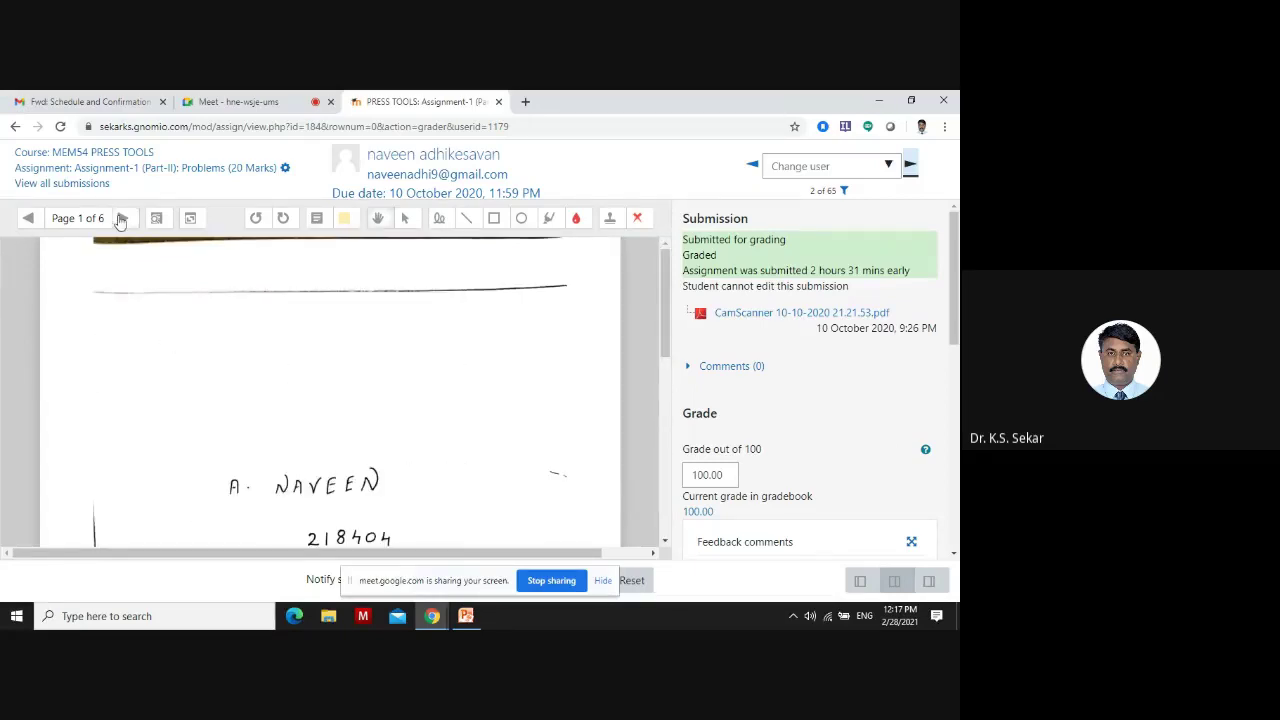
{"action": "left_click", "coordinate": [123, 219]}
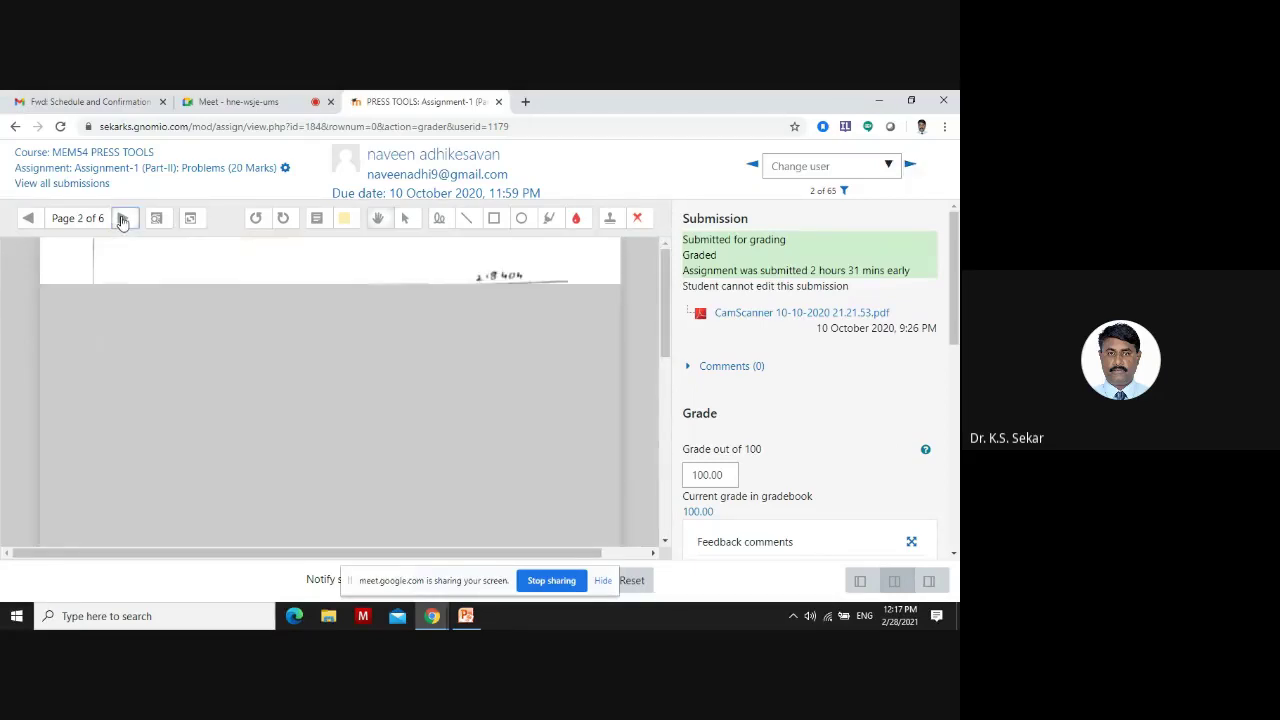
Read through pages 2 and 3 of the second student's Part-II submission and turn to page 4
{"action": "scroll", "coordinate": [128, 228], "scroll_direction": "down", "scroll_amount": 6}
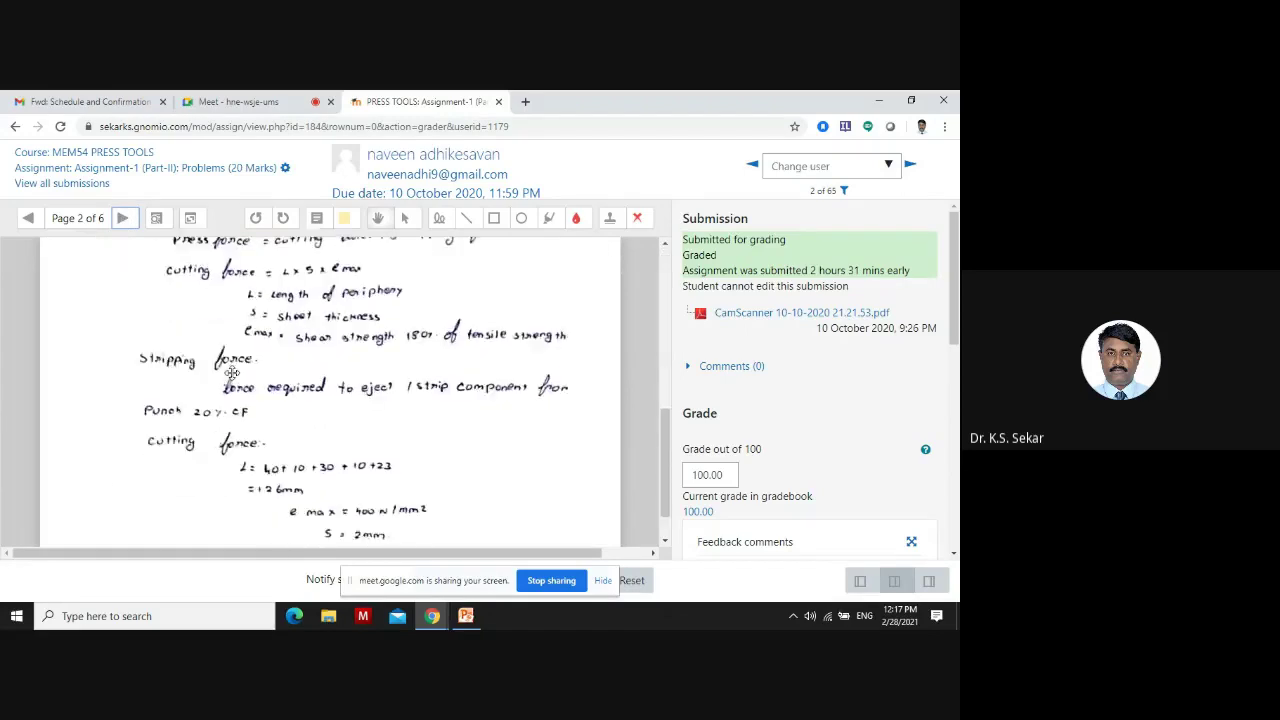
{"action": "left_click", "coordinate": [123, 219]}
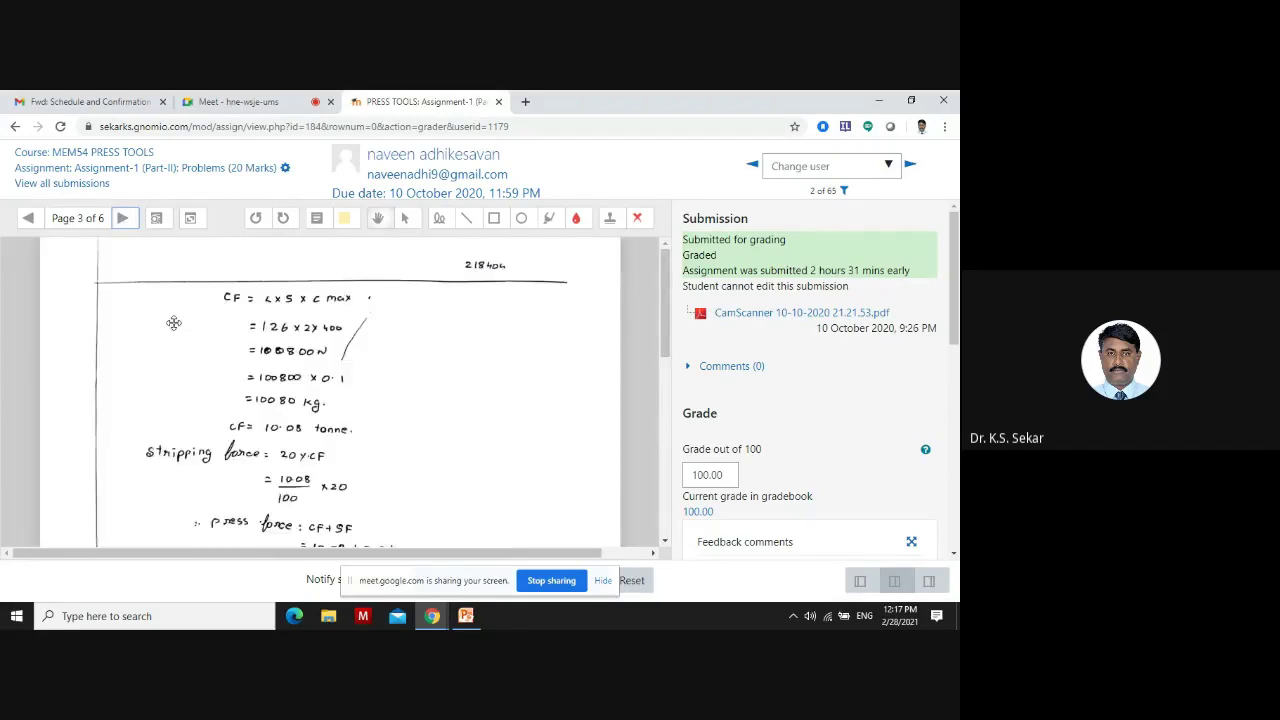
{"action": "scroll", "coordinate": [172, 323], "scroll_direction": "down", "scroll_amount": 8}
{"action": "left_click", "coordinate": [123, 219]}
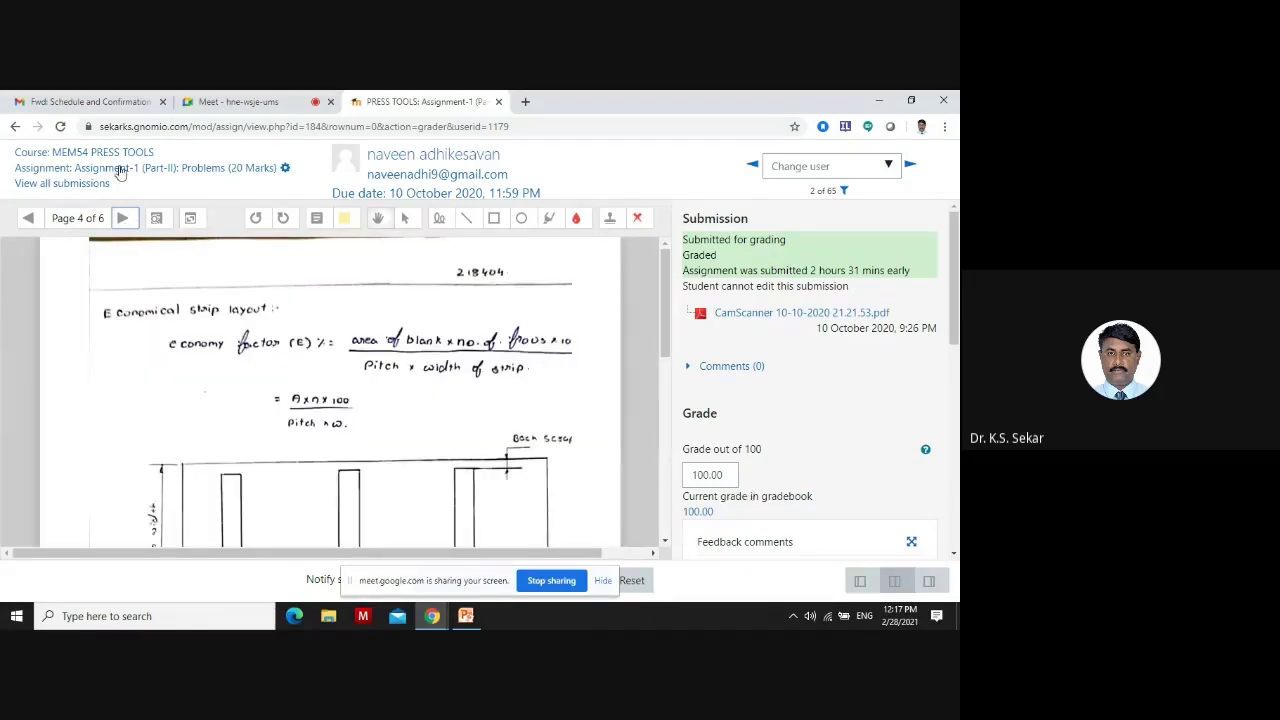
Return to the MEM54 PRESS TOOLS course, open Assignment-1 (Part-III) Quiz (20 Marks), and check its allowed attempts, closing date and time limit
{"action": "left_click", "coordinate": [80, 155]}
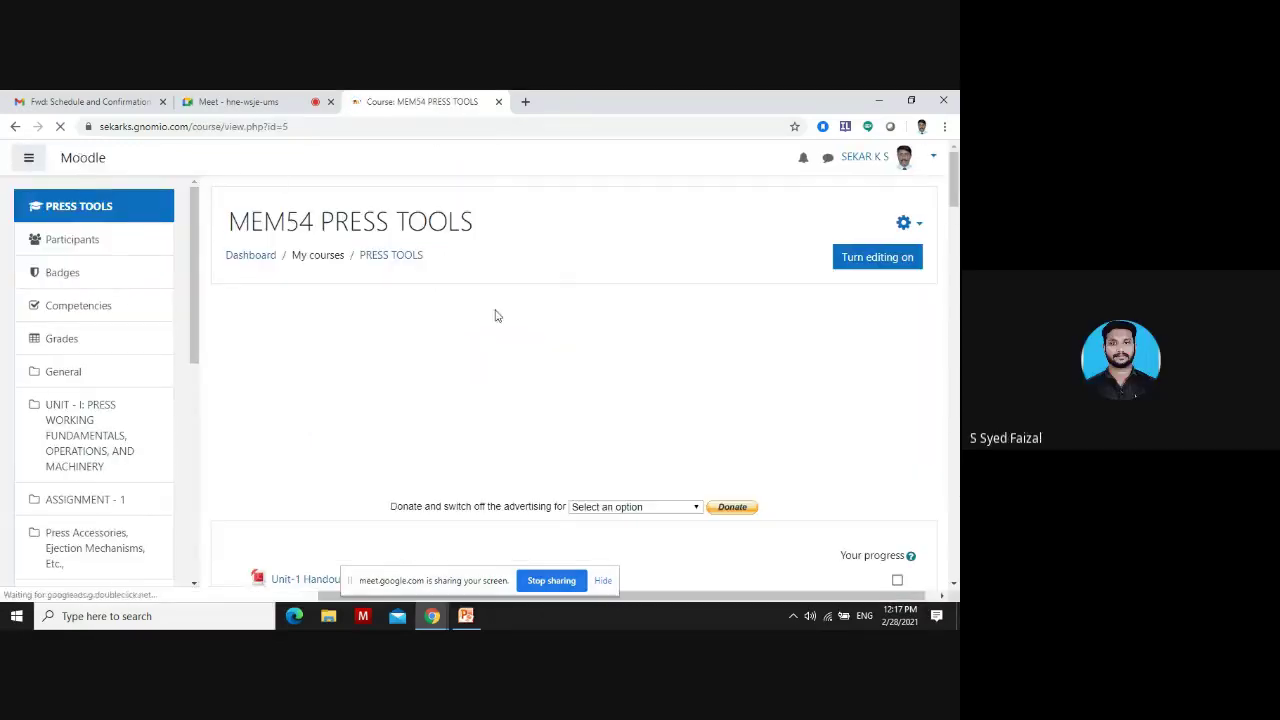
{"action": "scroll", "coordinate": [590, 362], "scroll_direction": "down", "scroll_amount": 15}
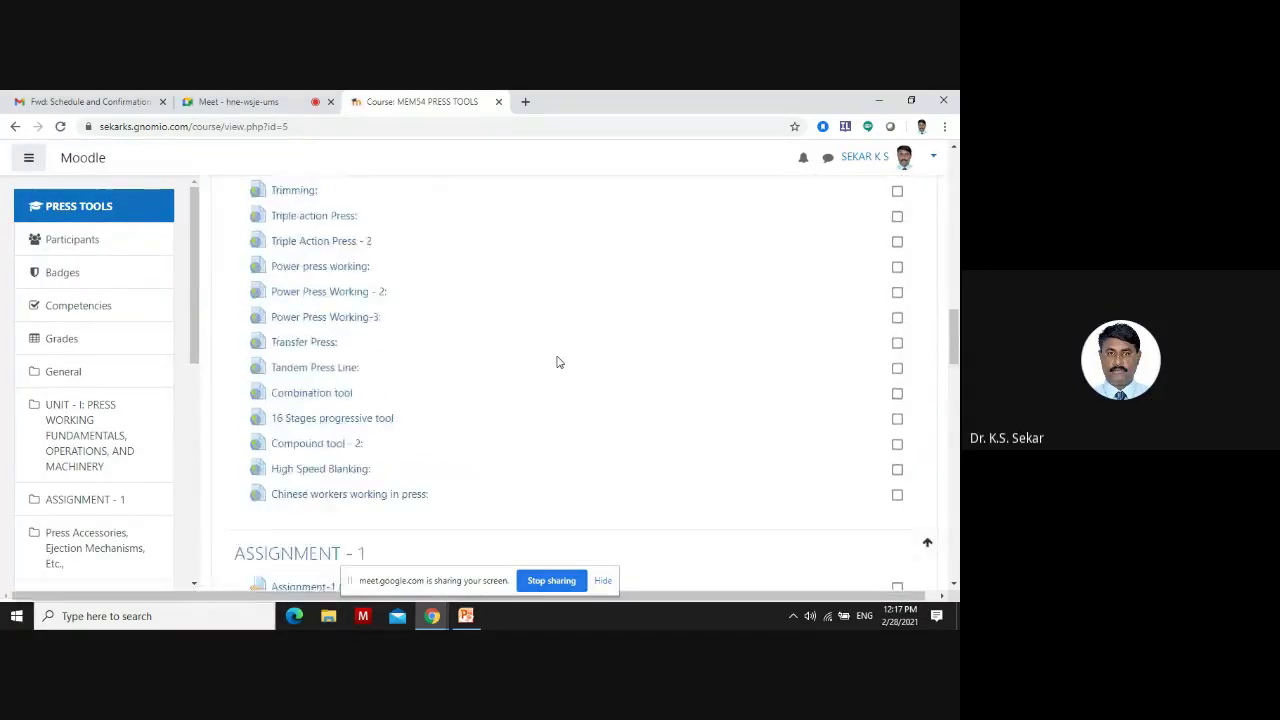
{"action": "scroll", "coordinate": [558, 362], "scroll_direction": "down", "scroll_amount": 6}
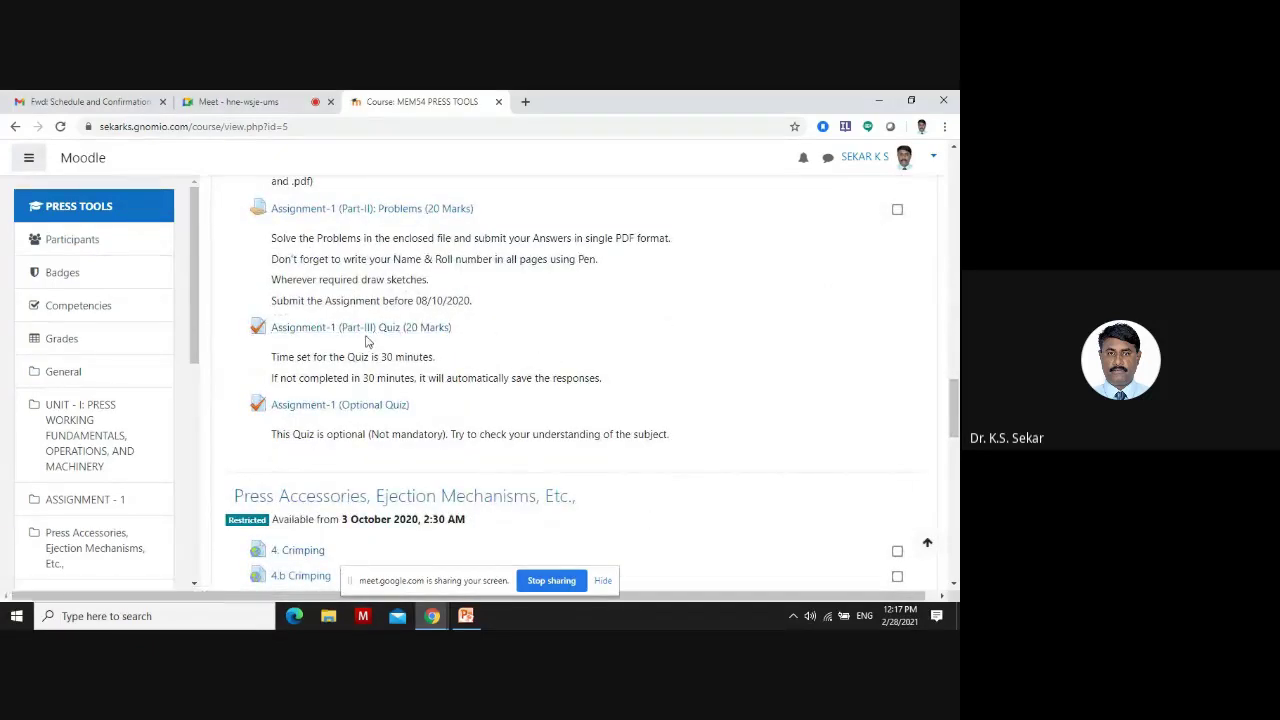
{"action": "left_click", "coordinate": [362, 336]}
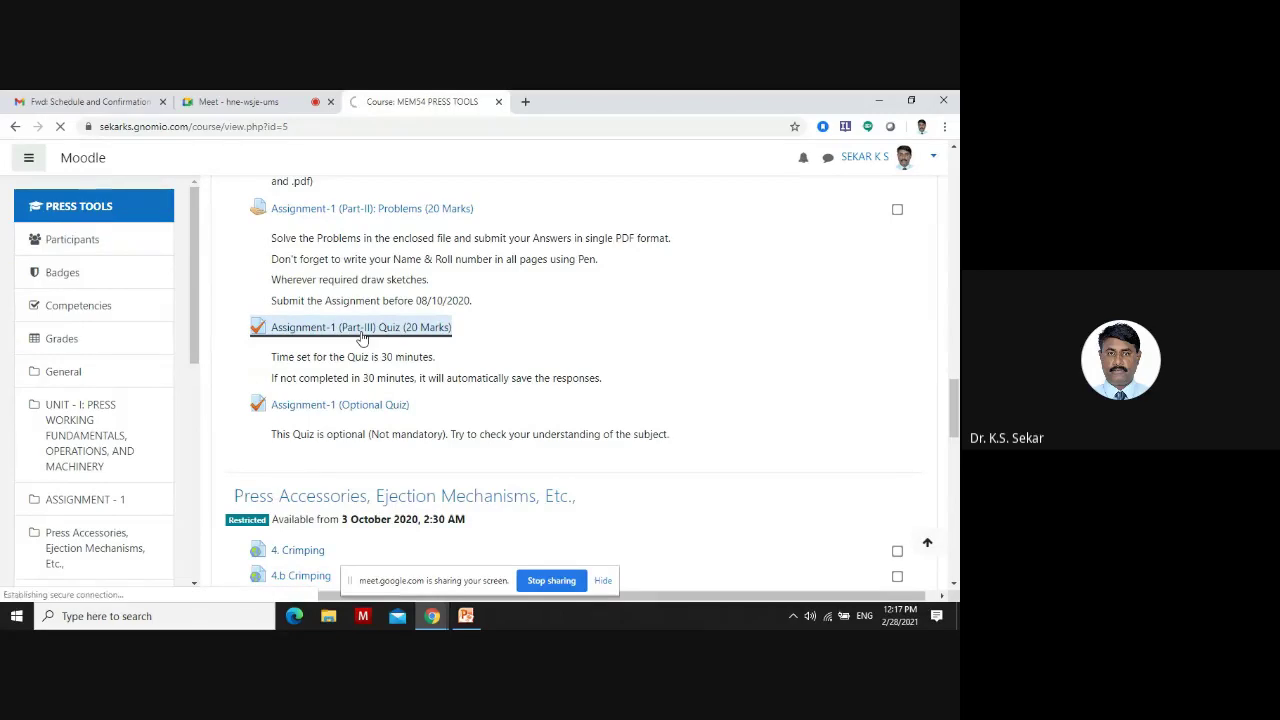
{"action": "scroll", "coordinate": [660, 384], "scroll_direction": "down", "scroll_amount": 3}
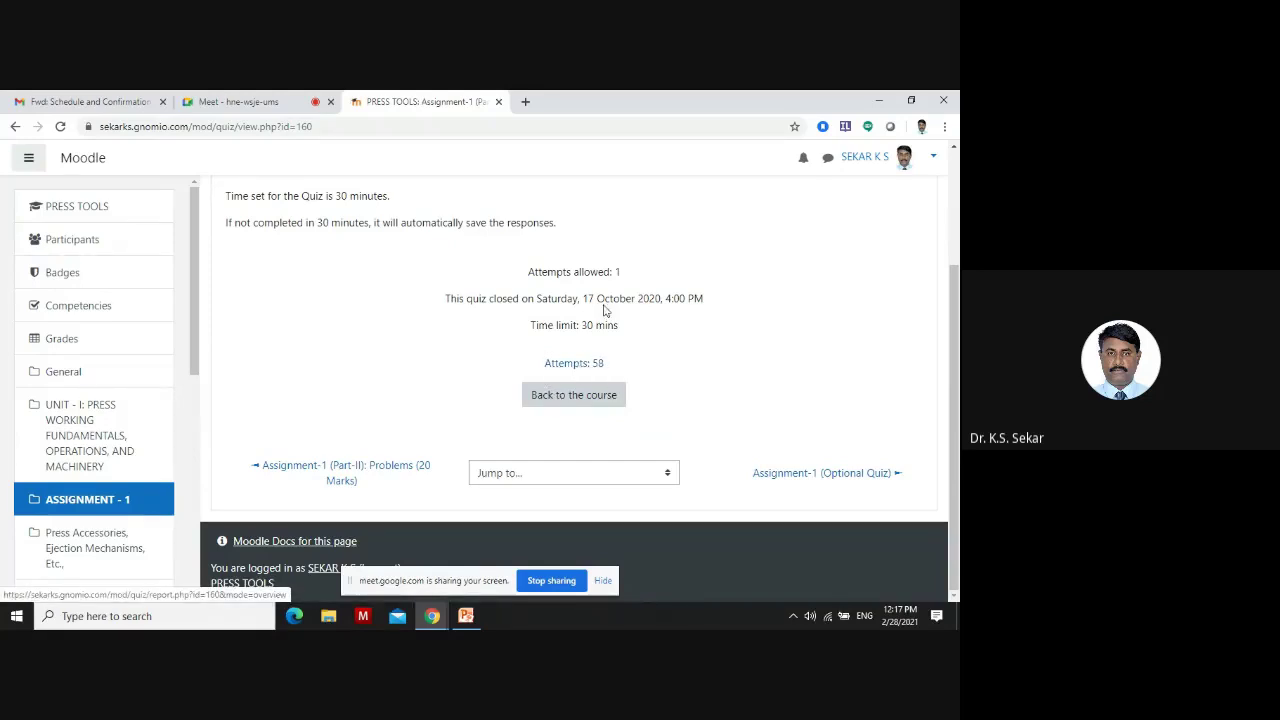
{"action": "left_click_drag", "start_coordinate": [540, 274], "coordinate": [638, 280]}
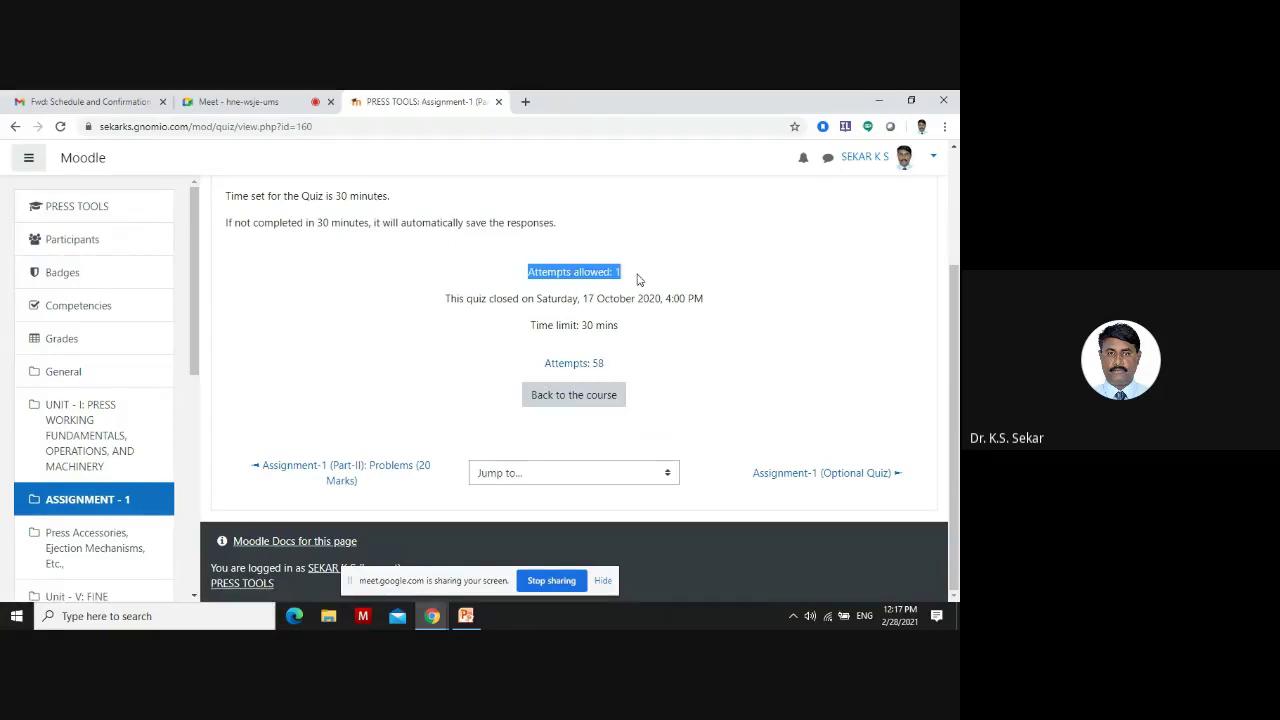
{"action": "left_click", "coordinate": [612, 272]}
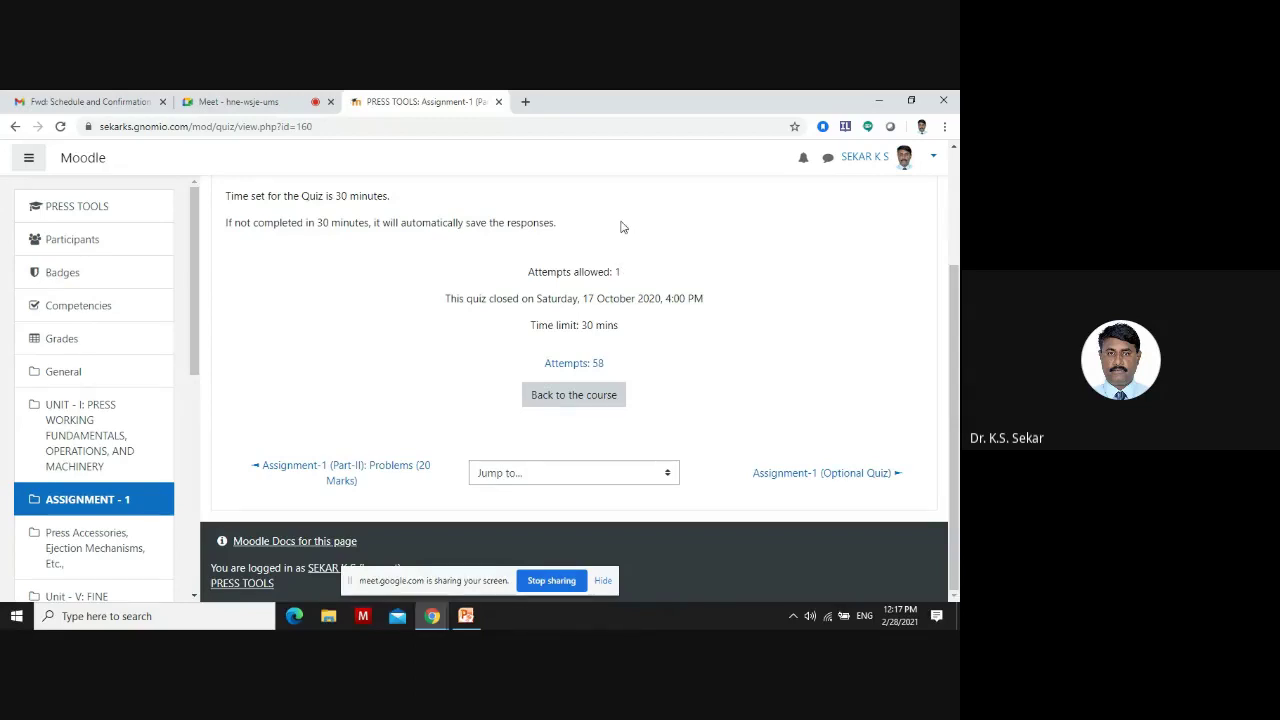
{"action": "scroll", "coordinate": [620, 227], "scroll_direction": "up", "scroll_amount": 2}
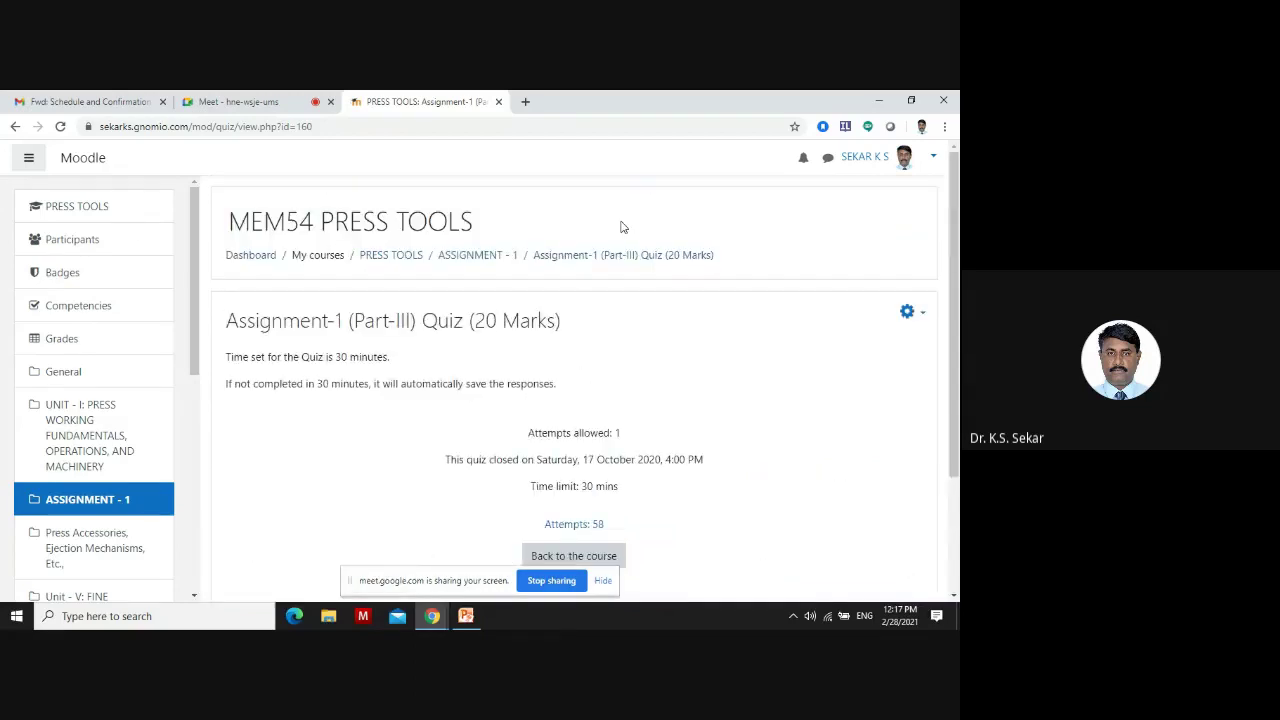
Return to the PRESS TOOLS course page and look through the sections from Press Accessories, Ejection Mechanisms to Seminar
{"action": "left_click", "coordinate": [388, 258]}
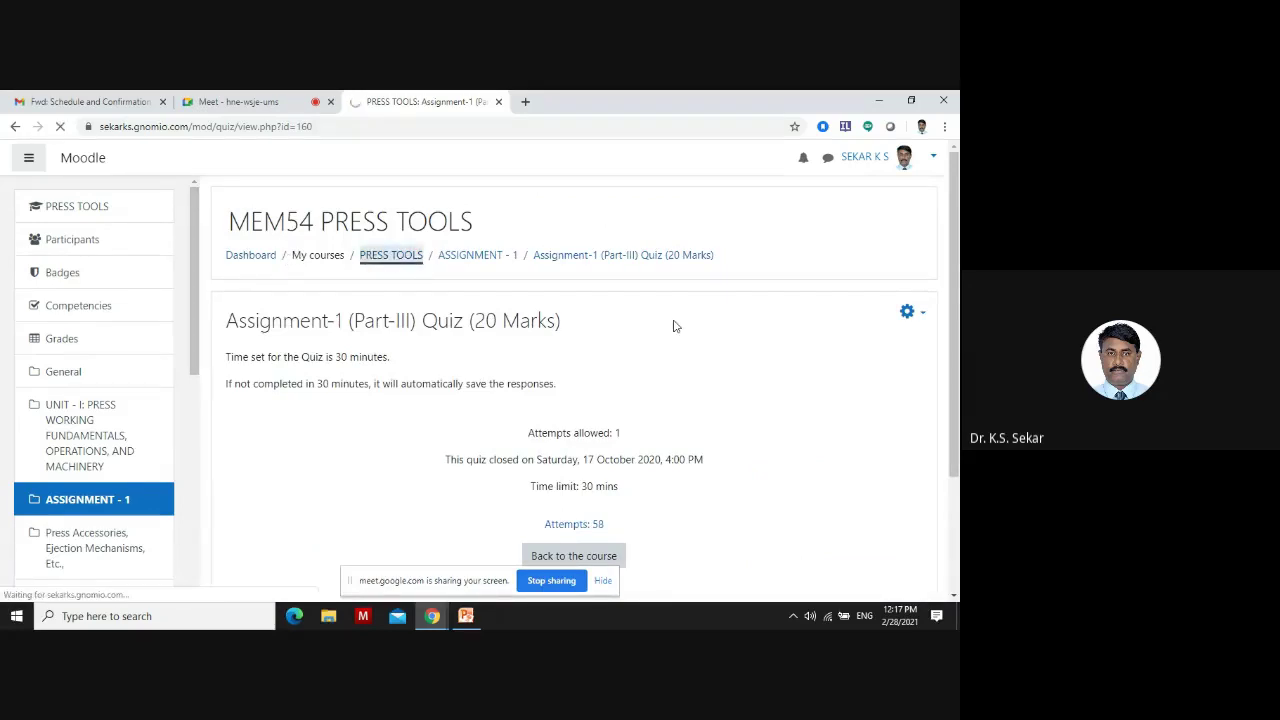
{"action": "scroll", "coordinate": [673, 326], "scroll_direction": "down", "scroll_amount": 4}
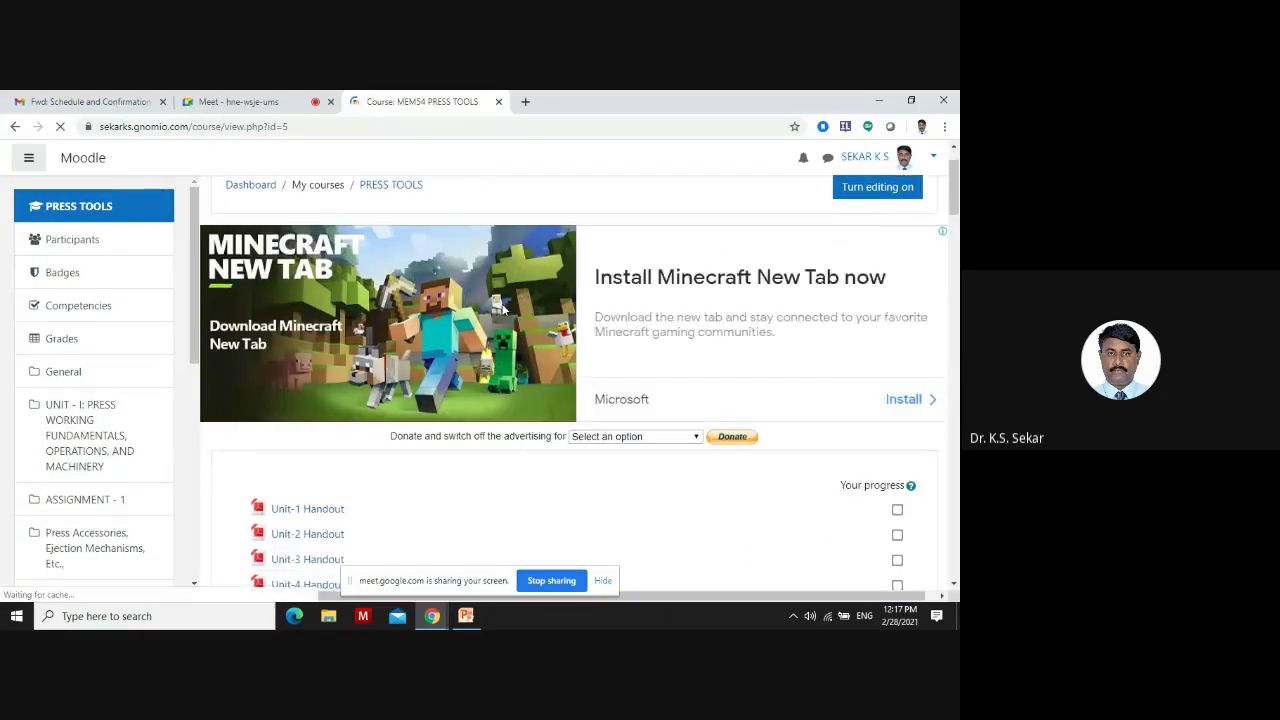
{"action": "scroll", "coordinate": [488, 341], "scroll_direction": "down", "scroll_amount": 10}
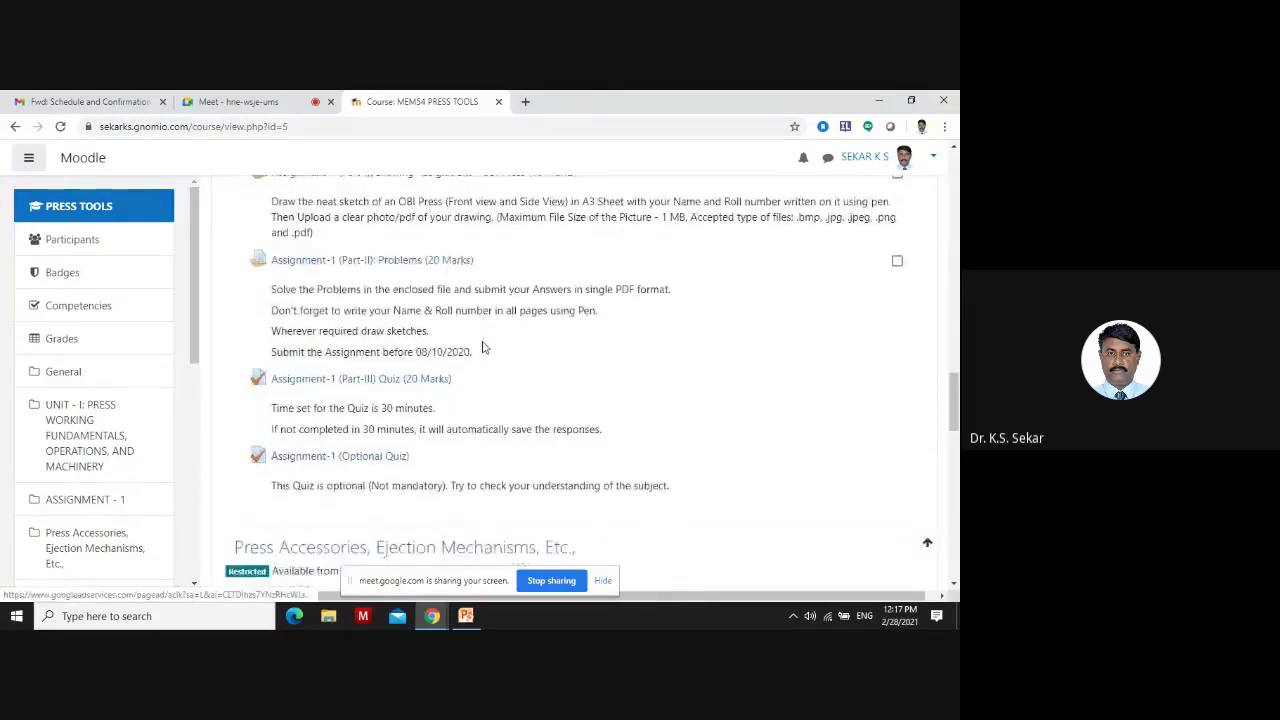
{"action": "scroll", "coordinate": [462, 346], "scroll_direction": "down", "scroll_amount": 3}
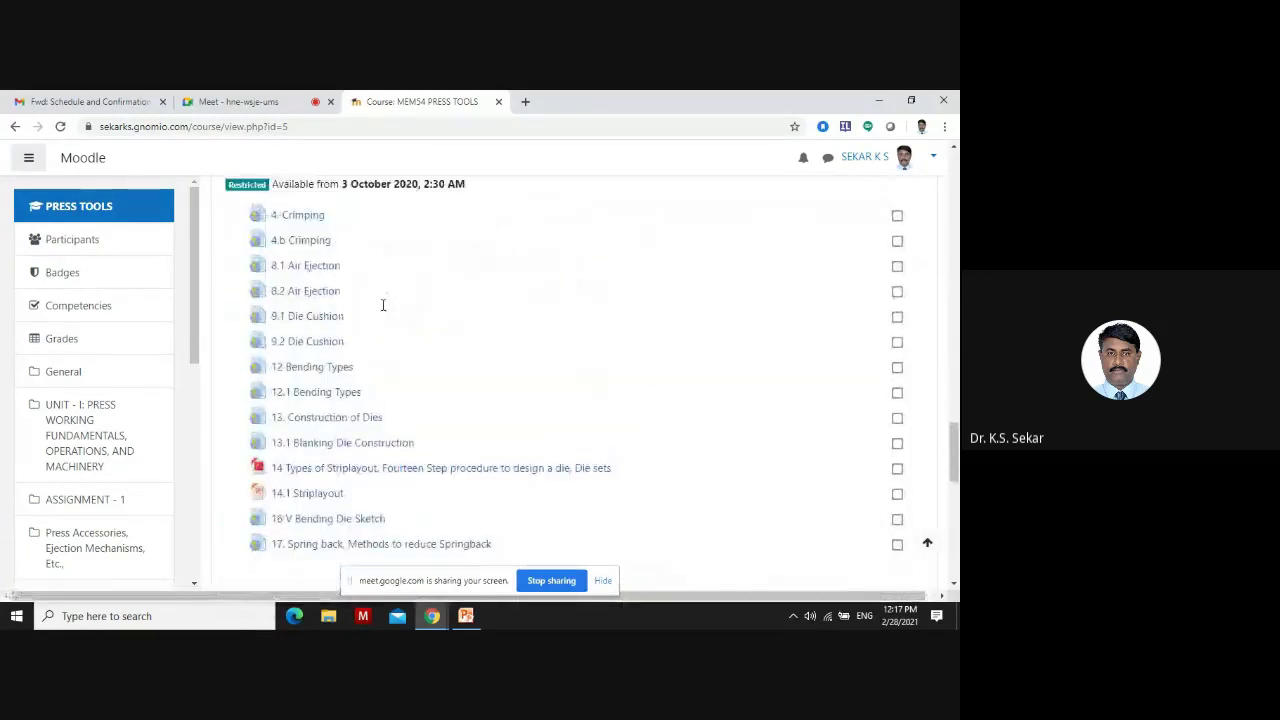
{"action": "scroll", "coordinate": [382, 305], "scroll_direction": "up", "scroll_amount": 1}
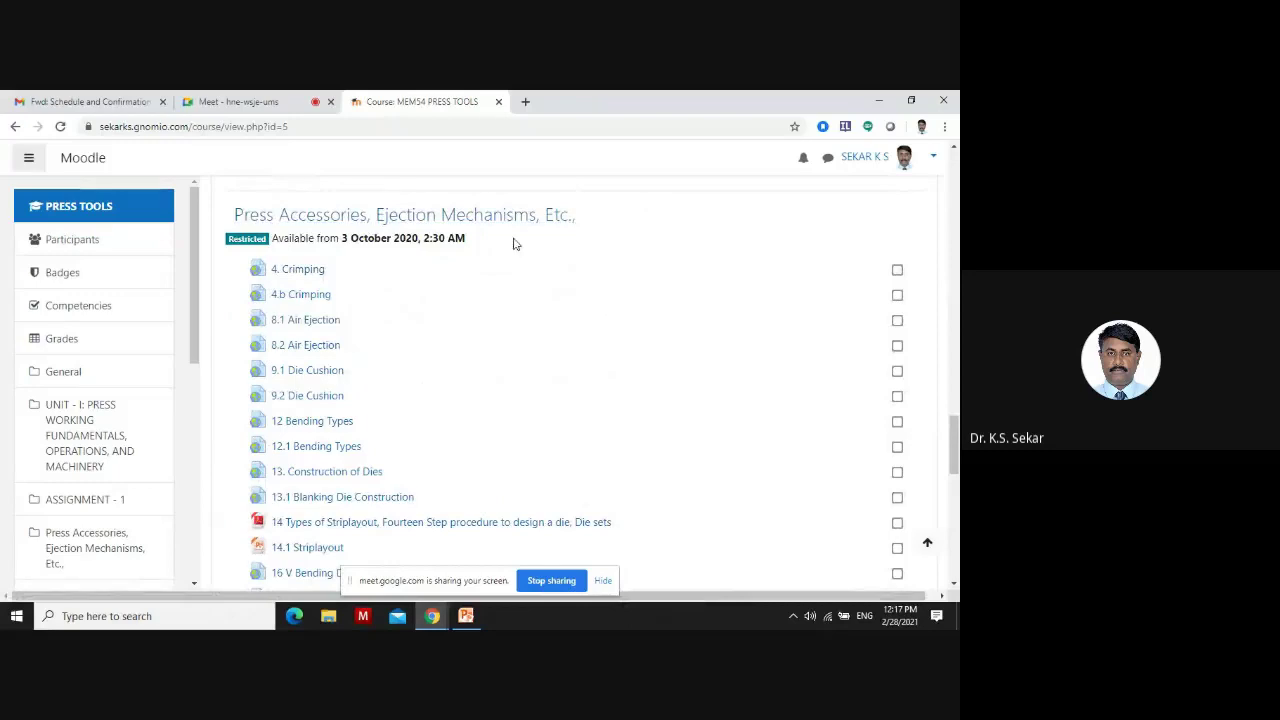
{"action": "scroll", "coordinate": [349, 311], "scroll_direction": "down", "scroll_amount": 3}
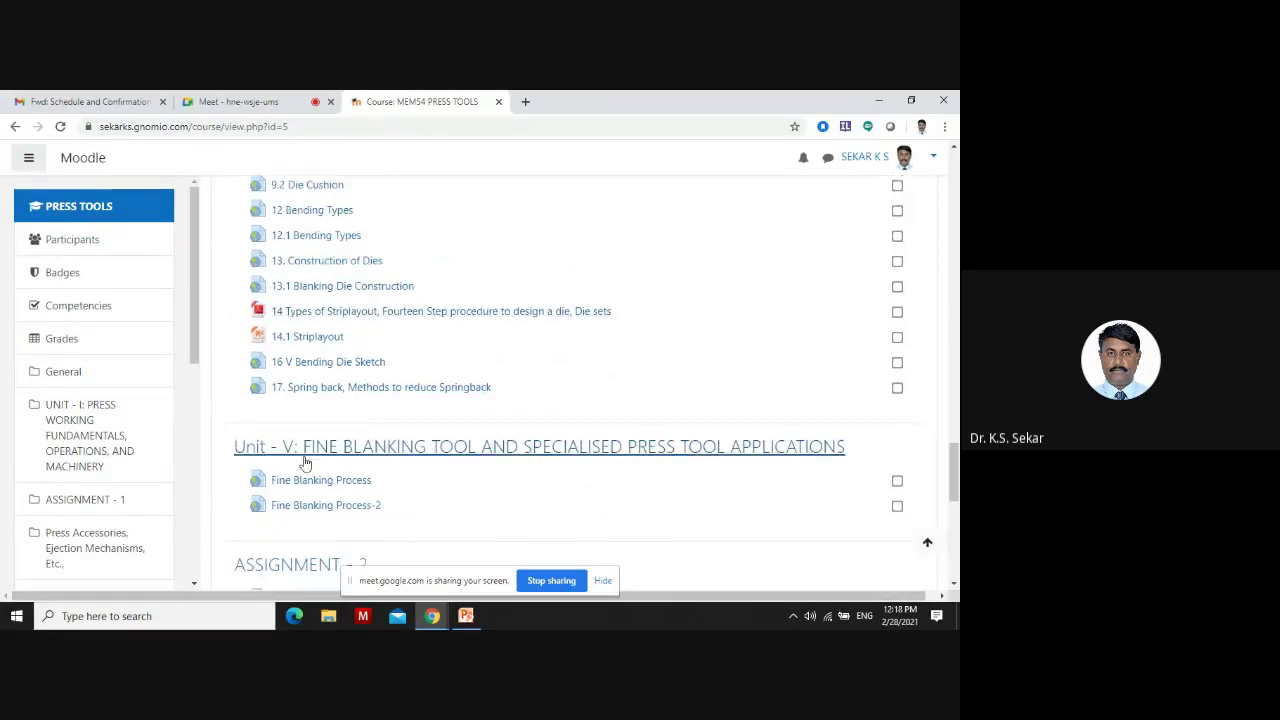
{"action": "scroll", "coordinate": [307, 455], "scroll_direction": "down", "scroll_amount": 3}
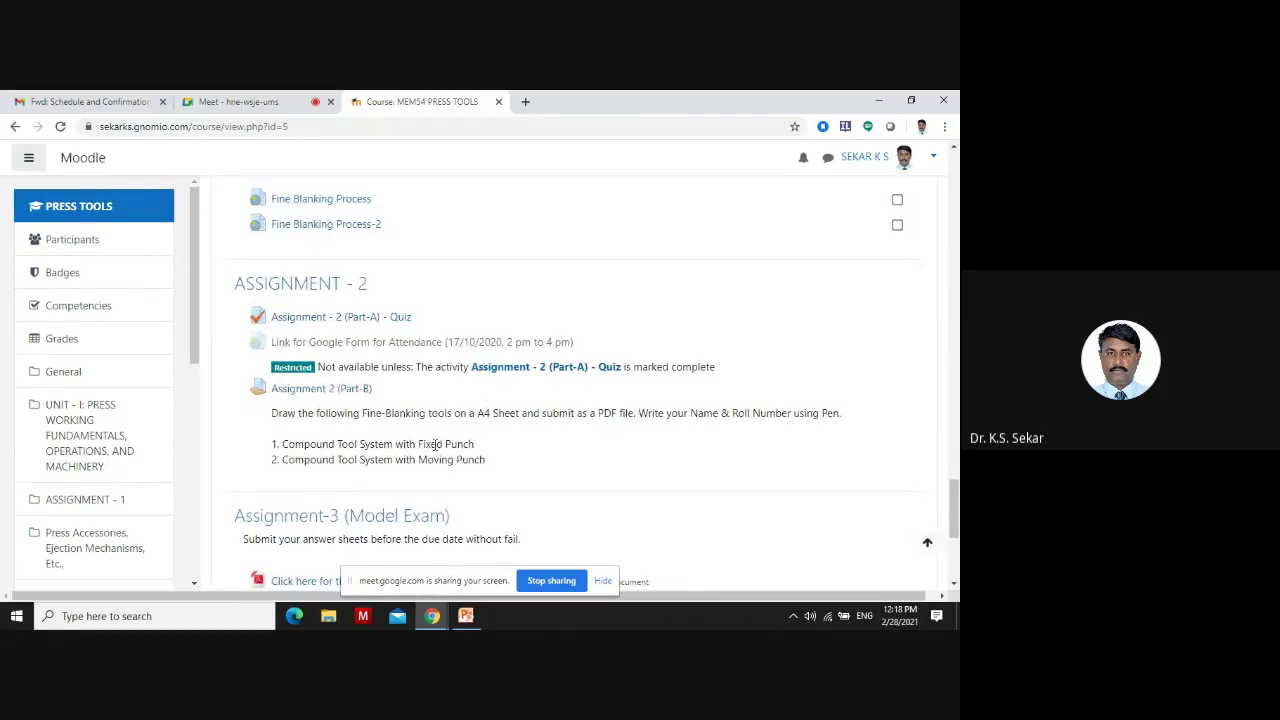
{"action": "scroll", "coordinate": [437, 448], "scroll_direction": "down", "scroll_amount": 5}
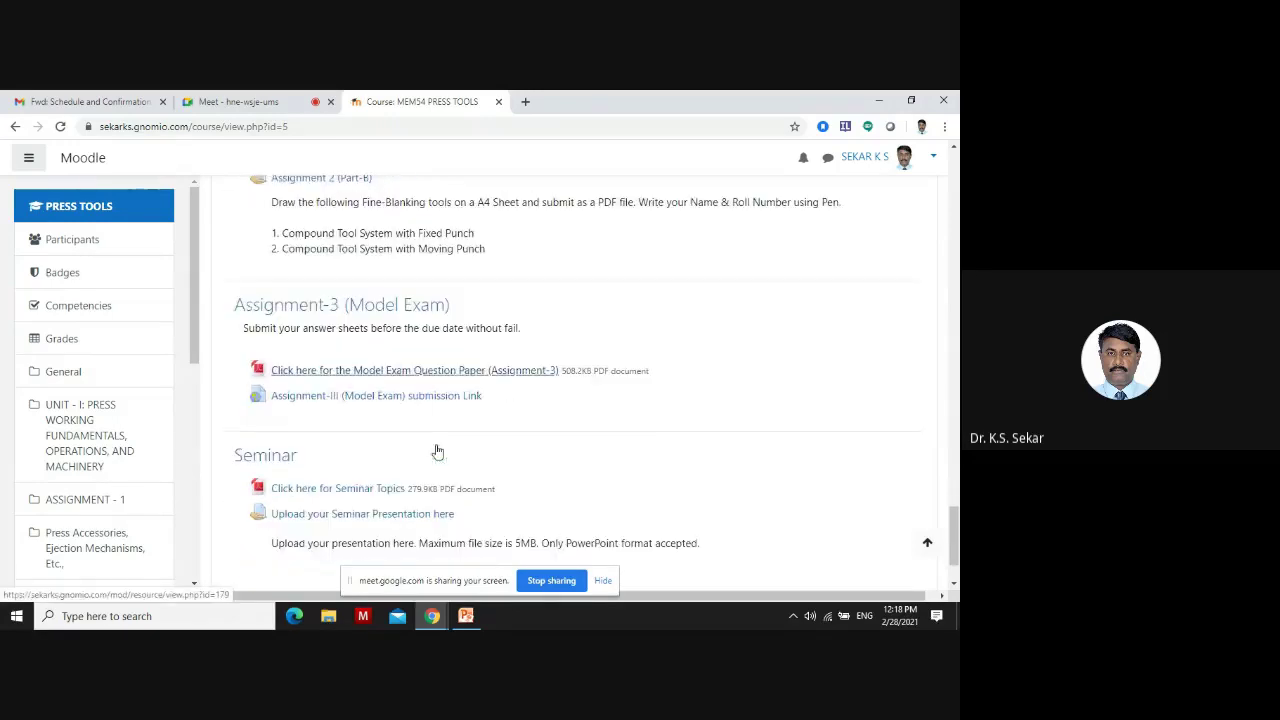
{"action": "scroll", "coordinate": [467, 425], "scroll_direction": "down", "scroll_amount": 2}
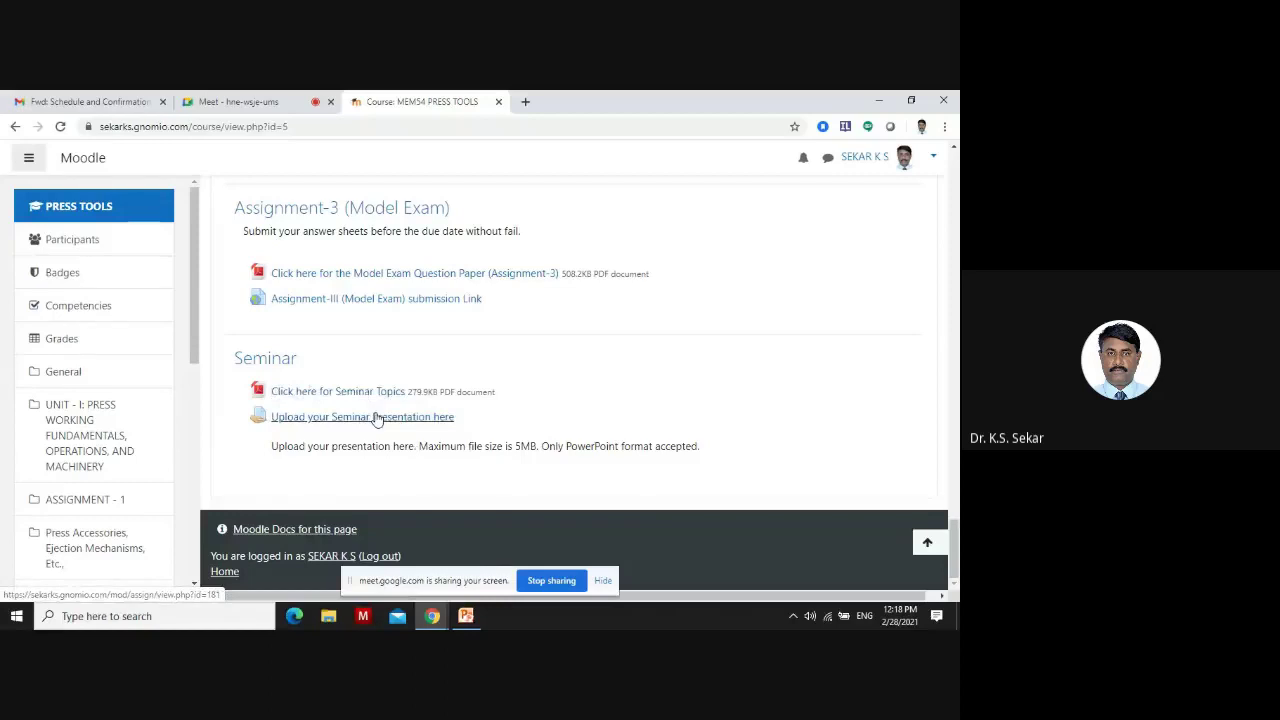
Look back over the course sections from Seminar up to ASSIGNMENT - 1, and go to the General section
{"action": "scroll", "coordinate": [377, 420], "scroll_direction": "up", "scroll_amount": 10}
{"action": "scroll", "coordinate": [377, 420], "scroll_direction": "down", "scroll_amount": 3}
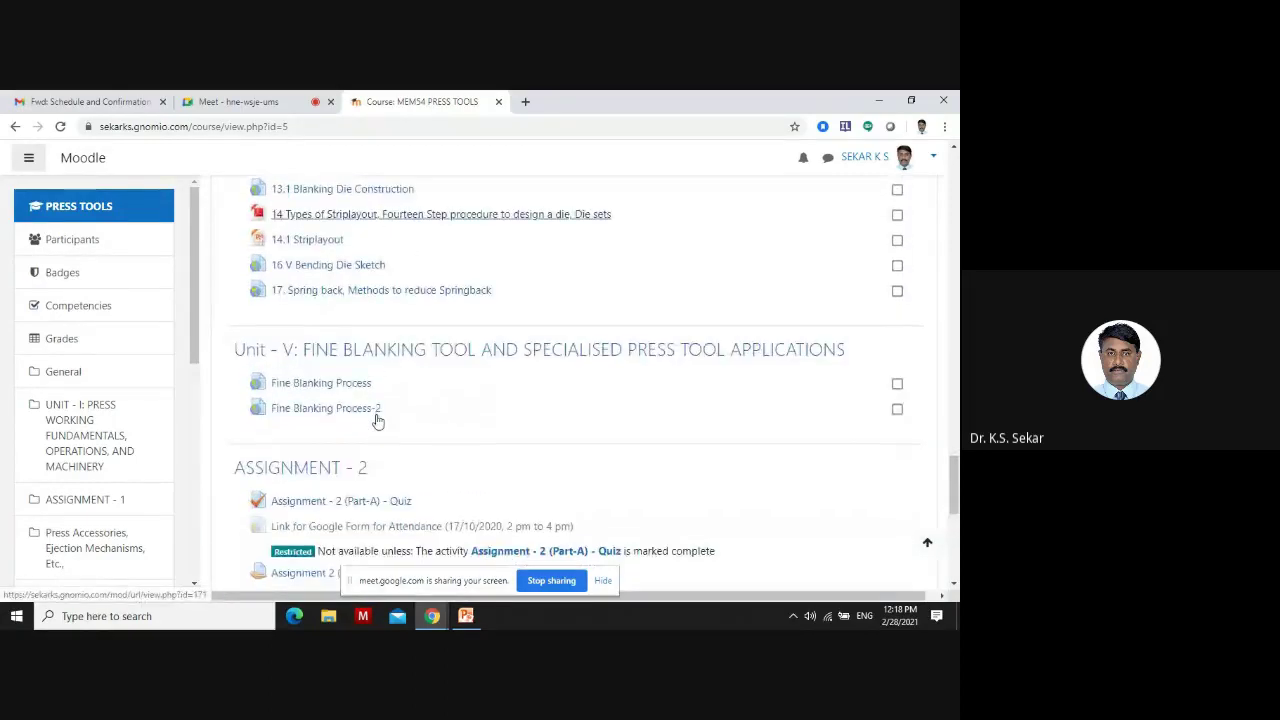
{"action": "scroll", "coordinate": [377, 420], "scroll_direction": "up", "scroll_amount": 5}
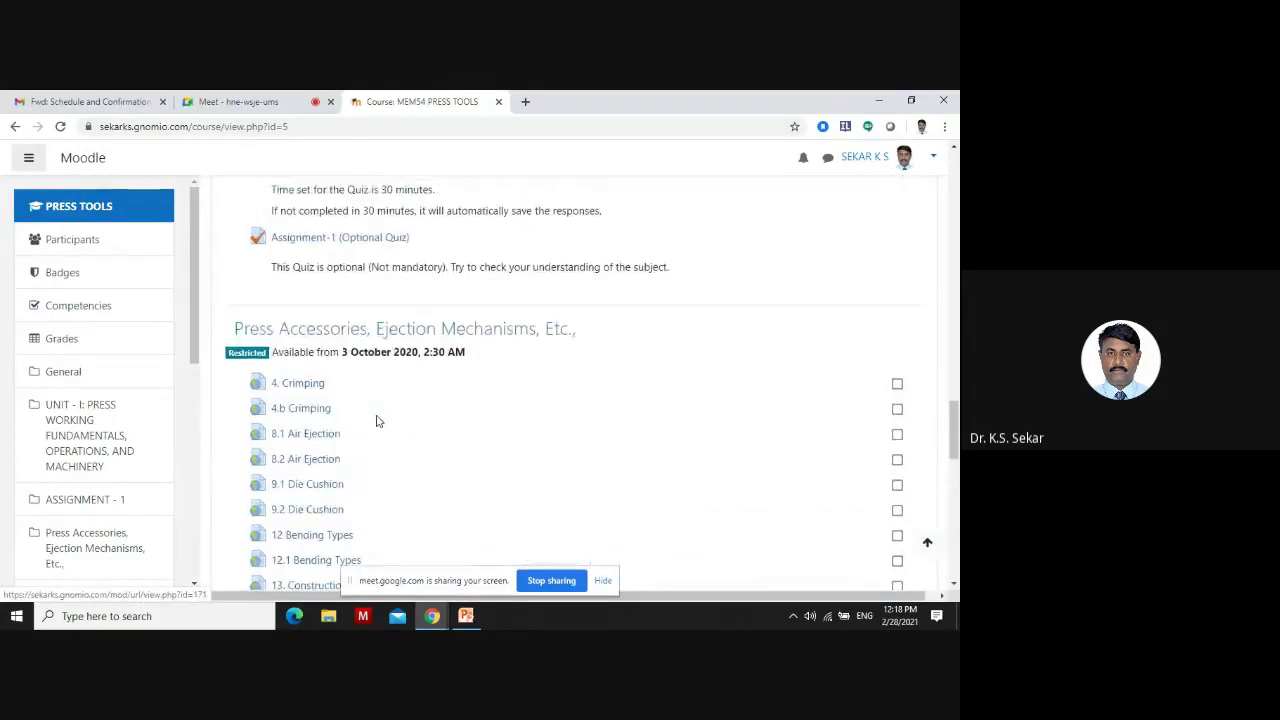
{"action": "scroll", "coordinate": [377, 420], "scroll_direction": "up", "scroll_amount": 2}
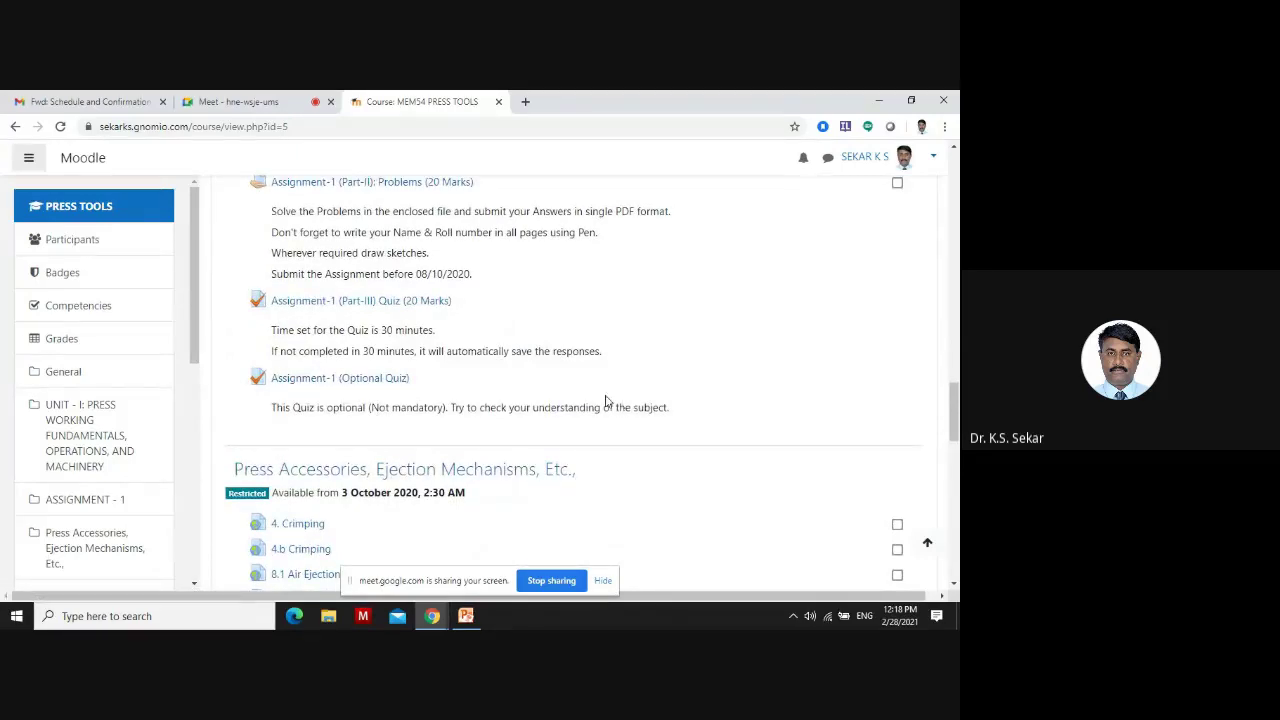
{"action": "scroll", "coordinate": [538, 401], "scroll_direction": "up", "scroll_amount": 2}
{"action": "scroll", "coordinate": [440, 438], "scroll_direction": "up", "scroll_amount": 2}
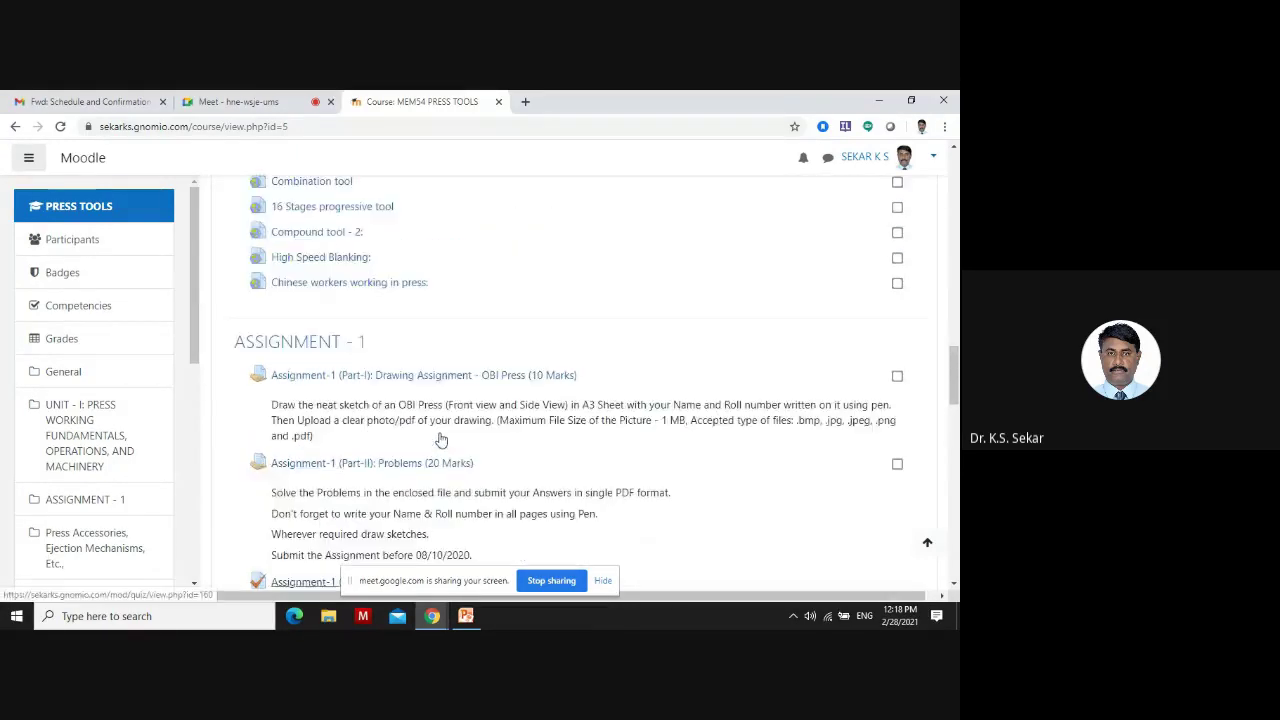
{"action": "scroll", "coordinate": [439, 438], "scroll_direction": "up", "scroll_amount": 1}
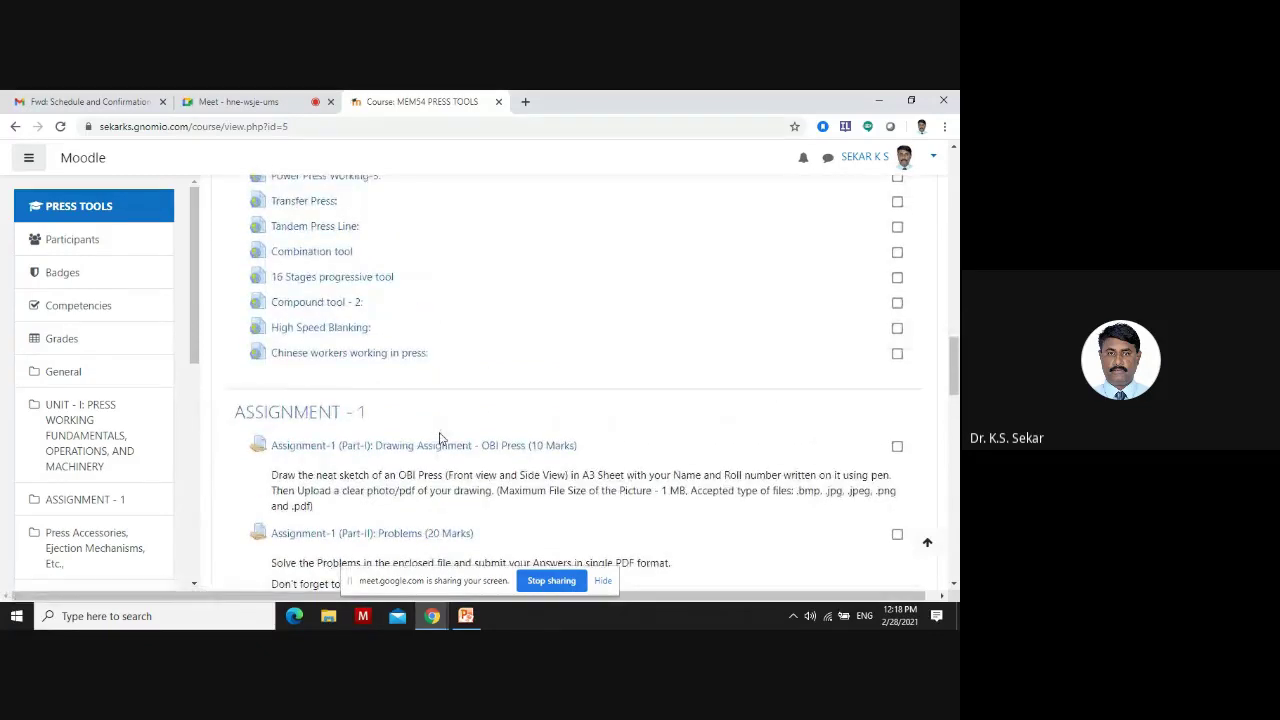
{"action": "scroll", "coordinate": [440, 438], "scroll_direction": "up", "scroll_amount": 9}
{"action": "scroll", "coordinate": [440, 438], "scroll_direction": "up", "scroll_amount": 15}
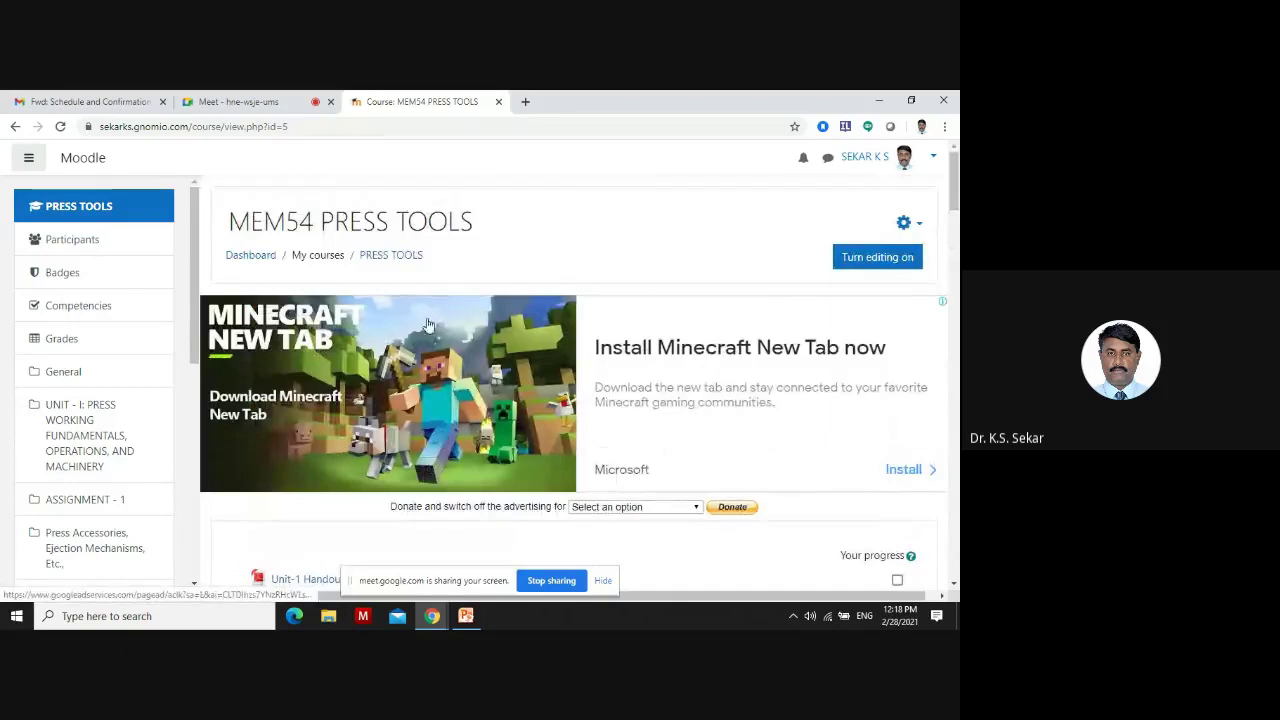
{"action": "left_click", "coordinate": [72, 374]}
Go to the site home and open the Blended Learning course from the available courses
{"action": "scroll", "coordinate": [82, 484], "scroll_direction": "down", "scroll_amount": 3}
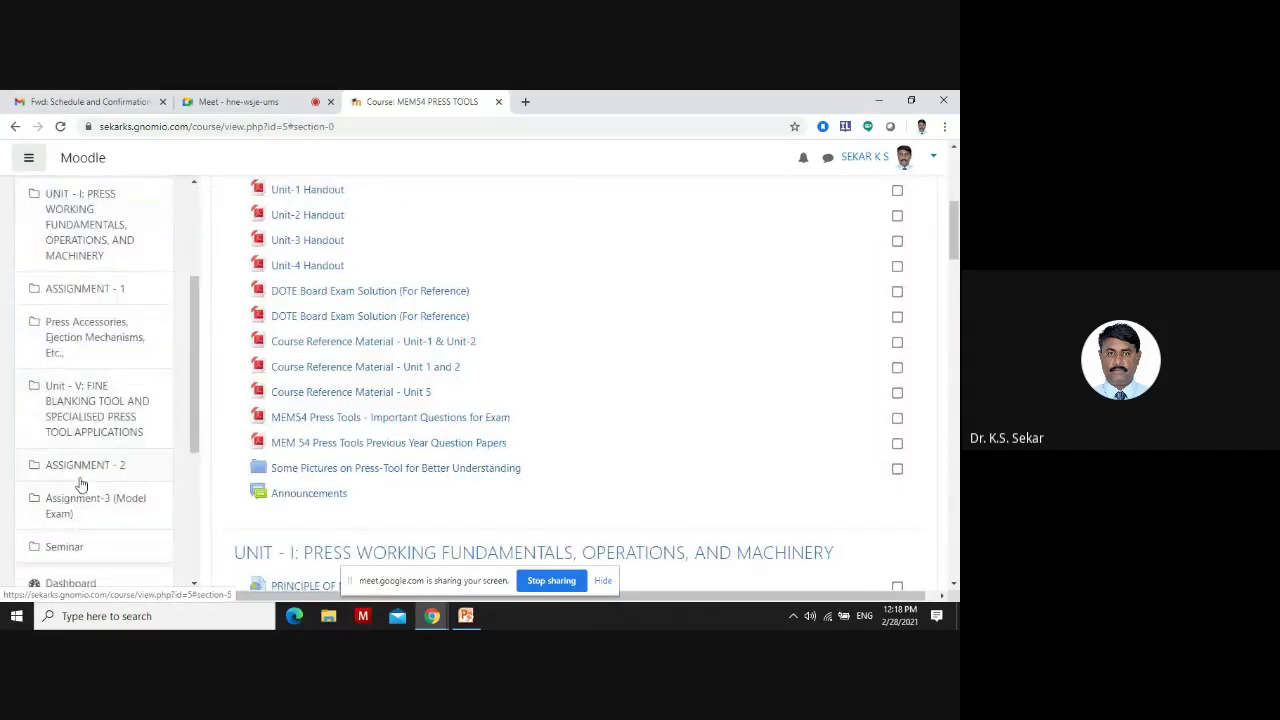
{"action": "scroll", "coordinate": [82, 484], "scroll_direction": "down", "scroll_amount": 2}
{"action": "left_click", "coordinate": [69, 477]}
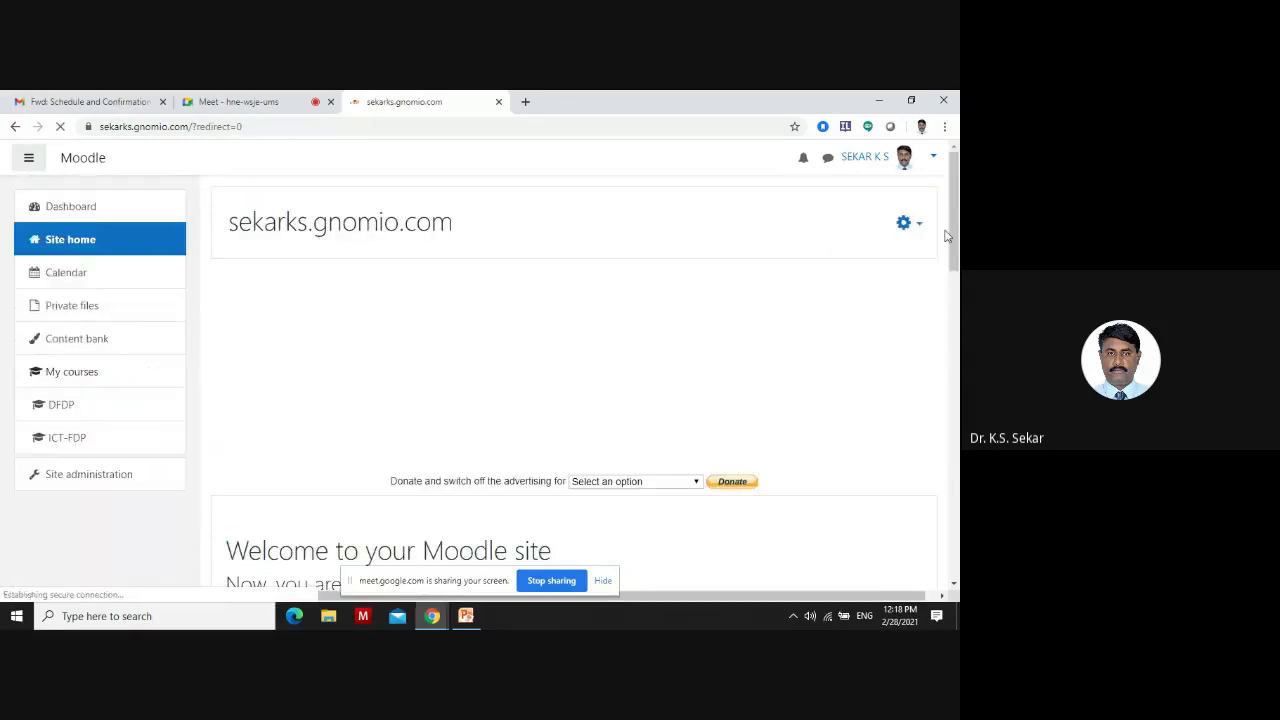
{"action": "scroll", "coordinate": [337, 374], "scroll_direction": "down", "scroll_amount": 5}
{"action": "scroll", "coordinate": [330, 400], "scroll_direction": "down", "scroll_amount": 2}
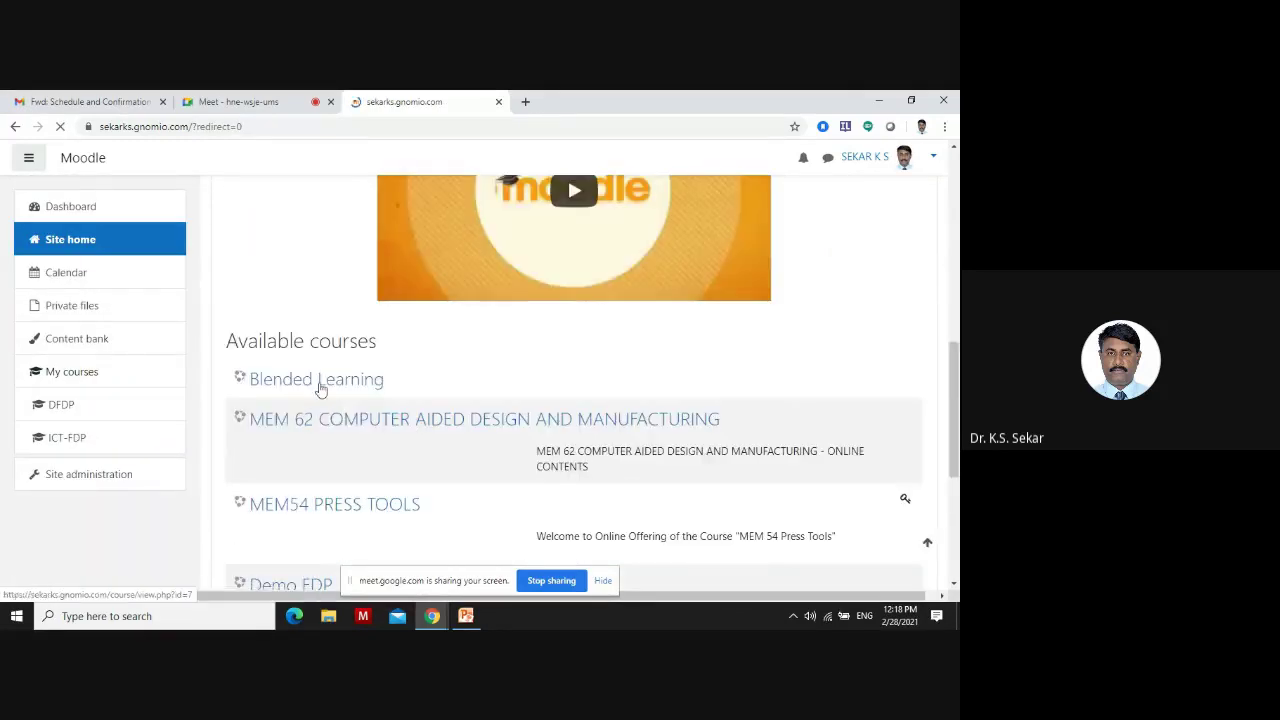
{"action": "left_click", "coordinate": [320, 389]}
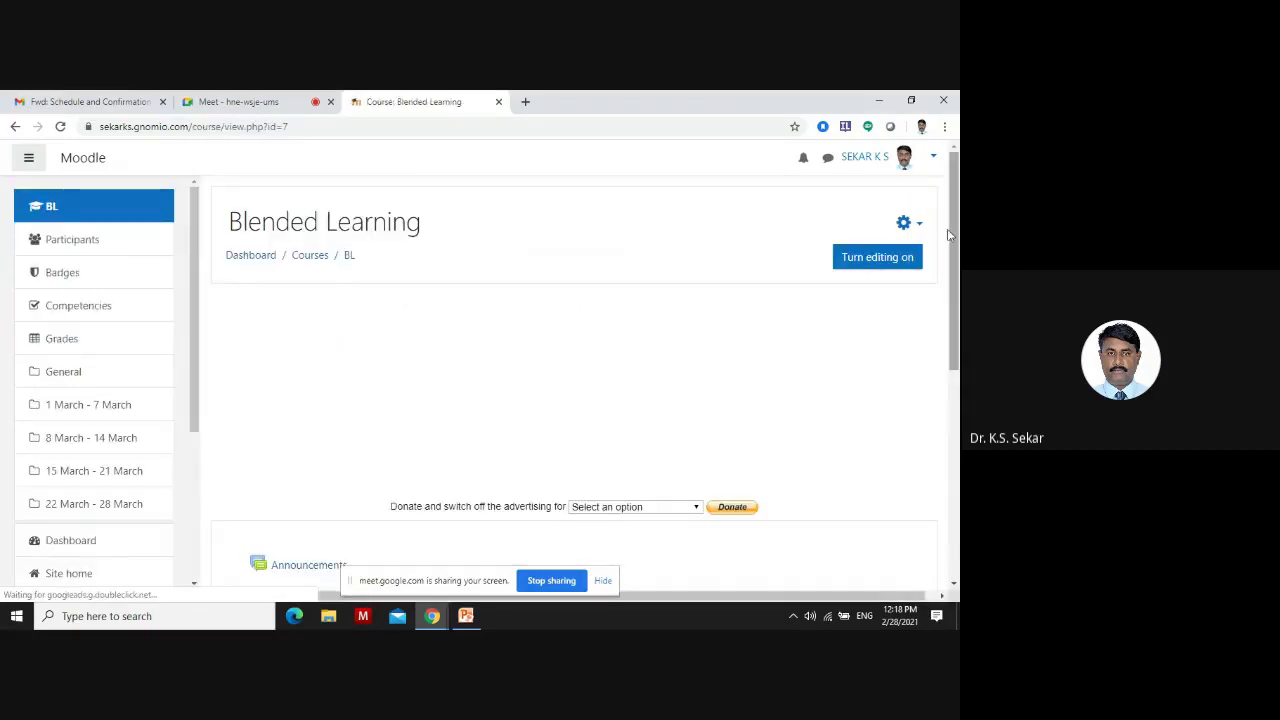
Turn on editing for the Blended Learning course and move Assignment-1 above Quiz-1 in the 1 March - 7 March section
{"action": "left_click", "coordinate": [895, 258]}
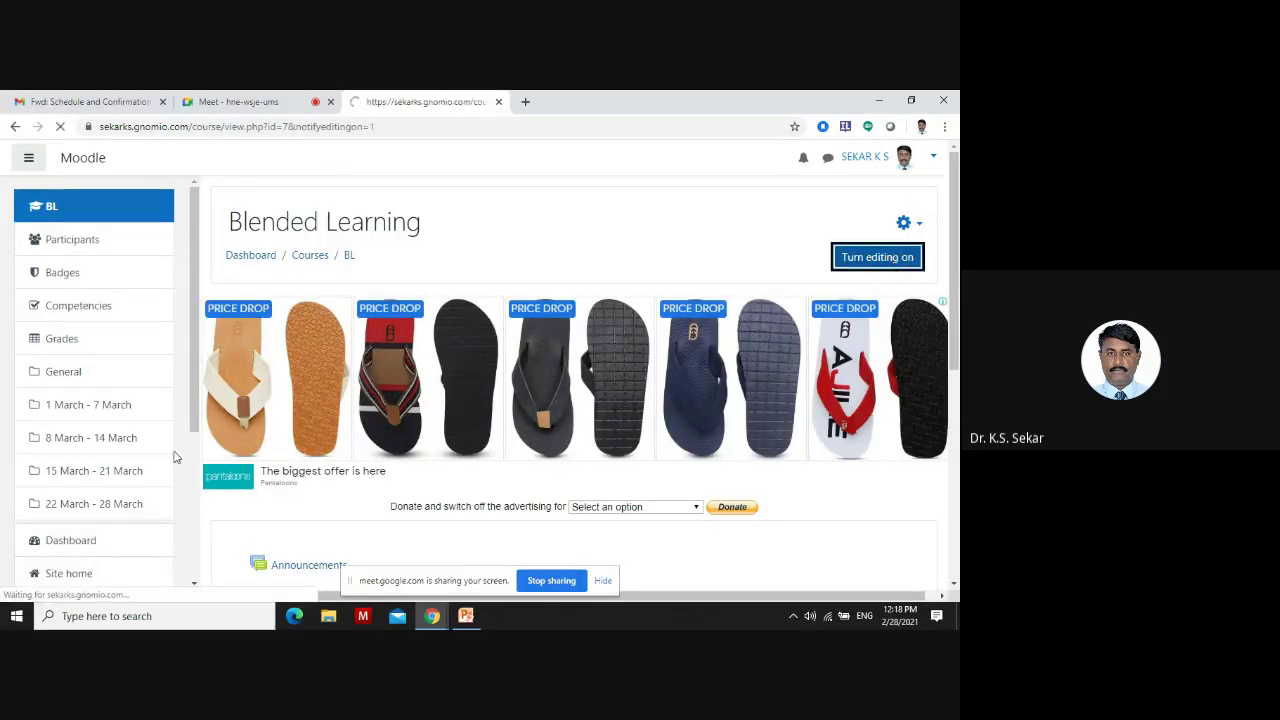
{"action": "scroll", "coordinate": [186, 443], "scroll_direction": "down", "scroll_amount": 3}
{"action": "scroll", "coordinate": [388, 463], "scroll_direction": "down", "scroll_amount": 3}
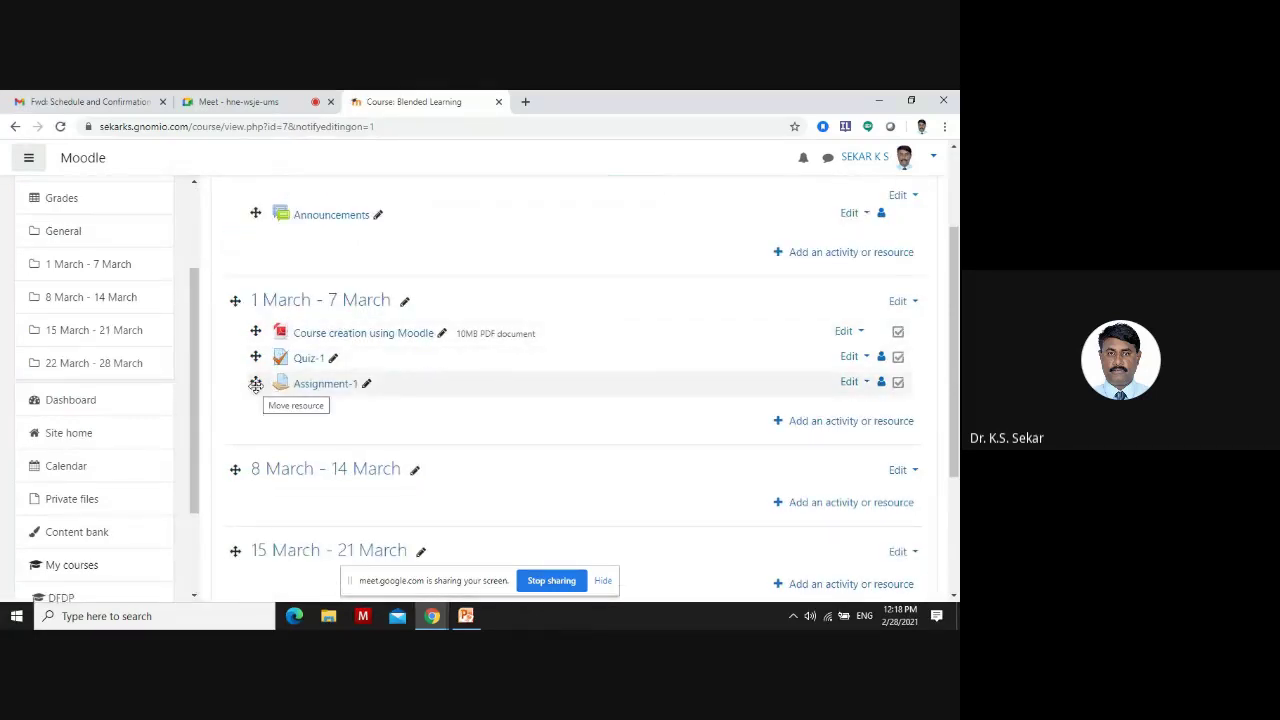
{"action": "left_click_drag", "start_coordinate": [256, 386], "coordinate": [258, 360]}
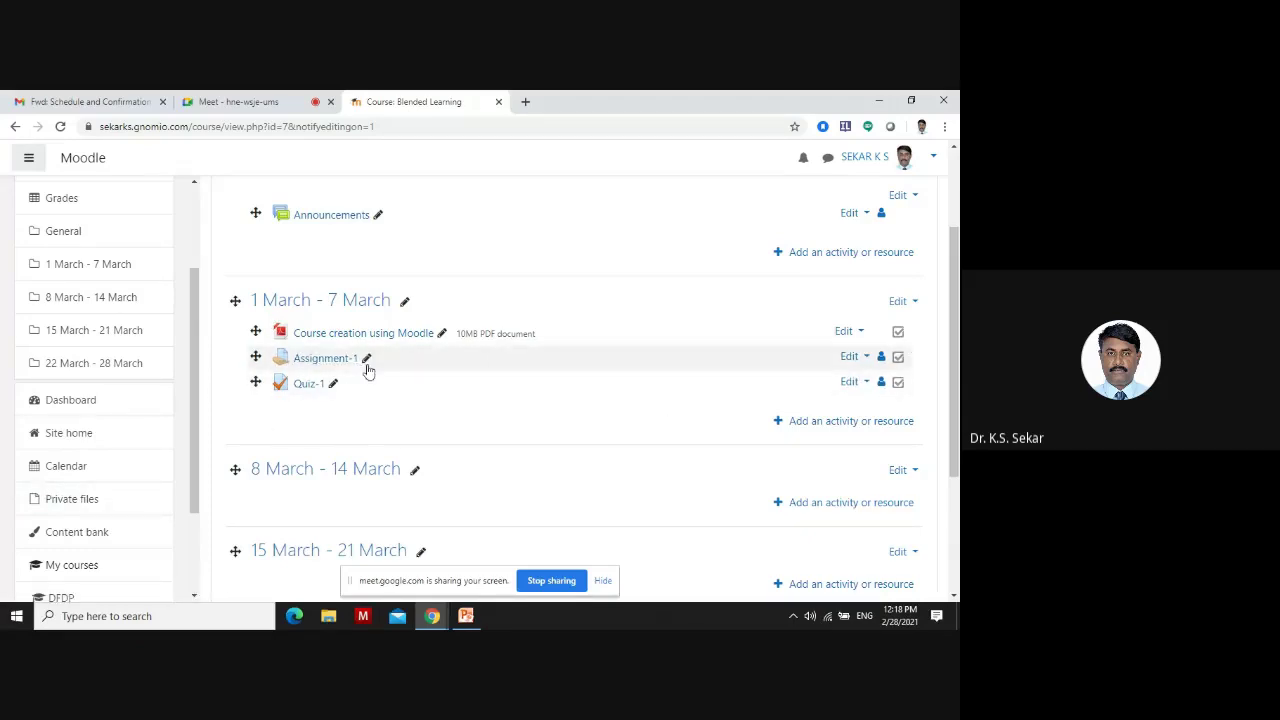
{"action": "scroll", "coordinate": [743, 434], "scroll_direction": "down", "scroll_amount": 2}
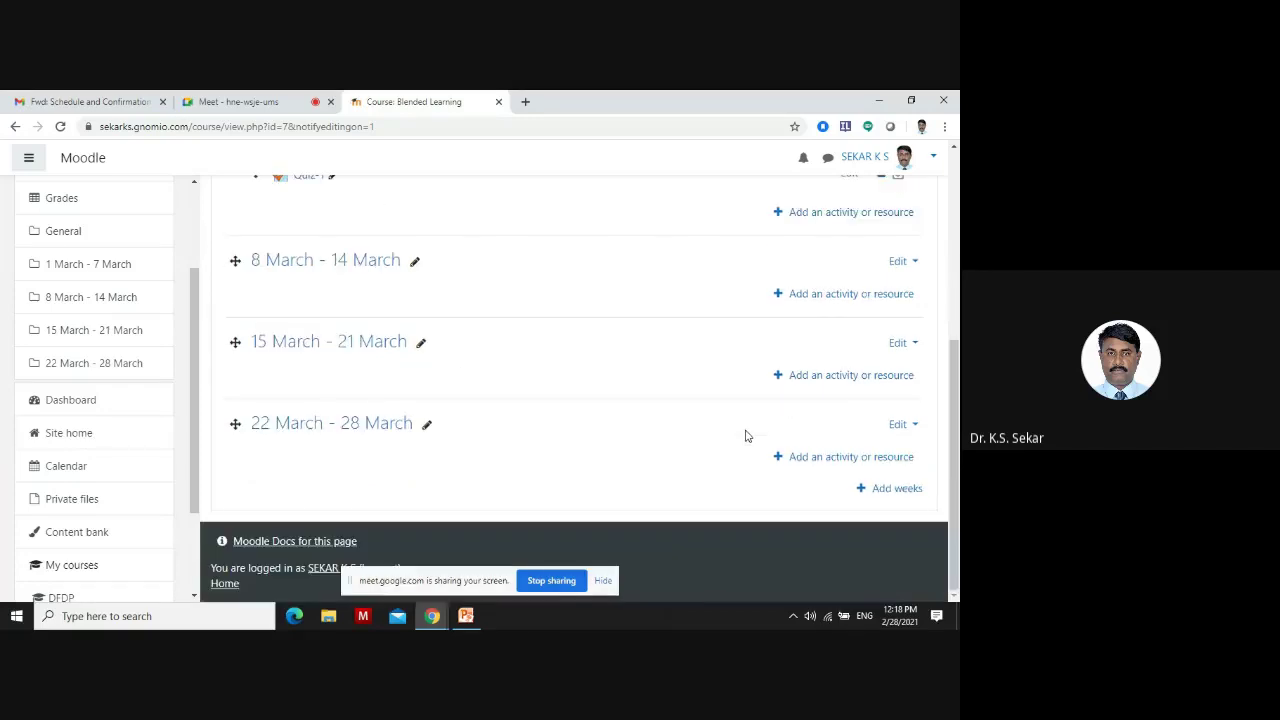
{"action": "scroll", "coordinate": [743, 437], "scroll_direction": "up", "scroll_amount": 4}
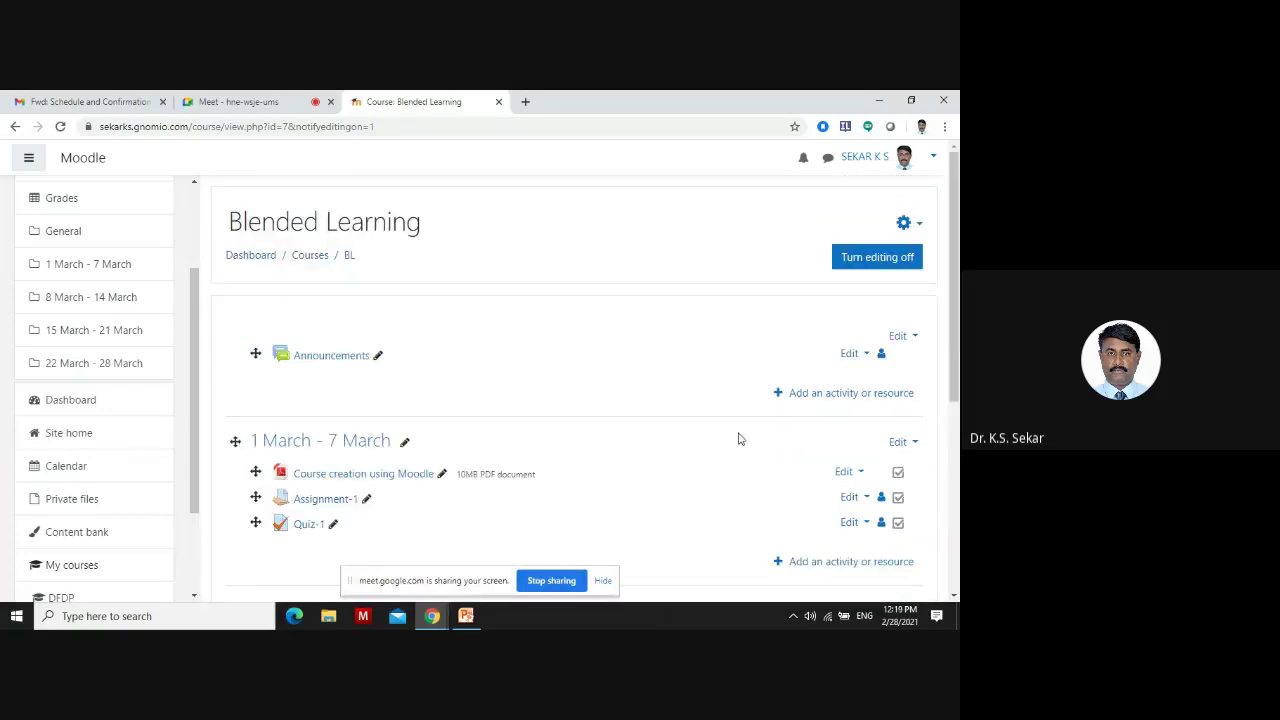
Switch to the PowerPoint slide show and advance from the Managing Learners slide to Enrolling Students
{"action": "left_click", "coordinate": [466, 618]}
{"action": "left_click", "coordinate": [66, 150]}
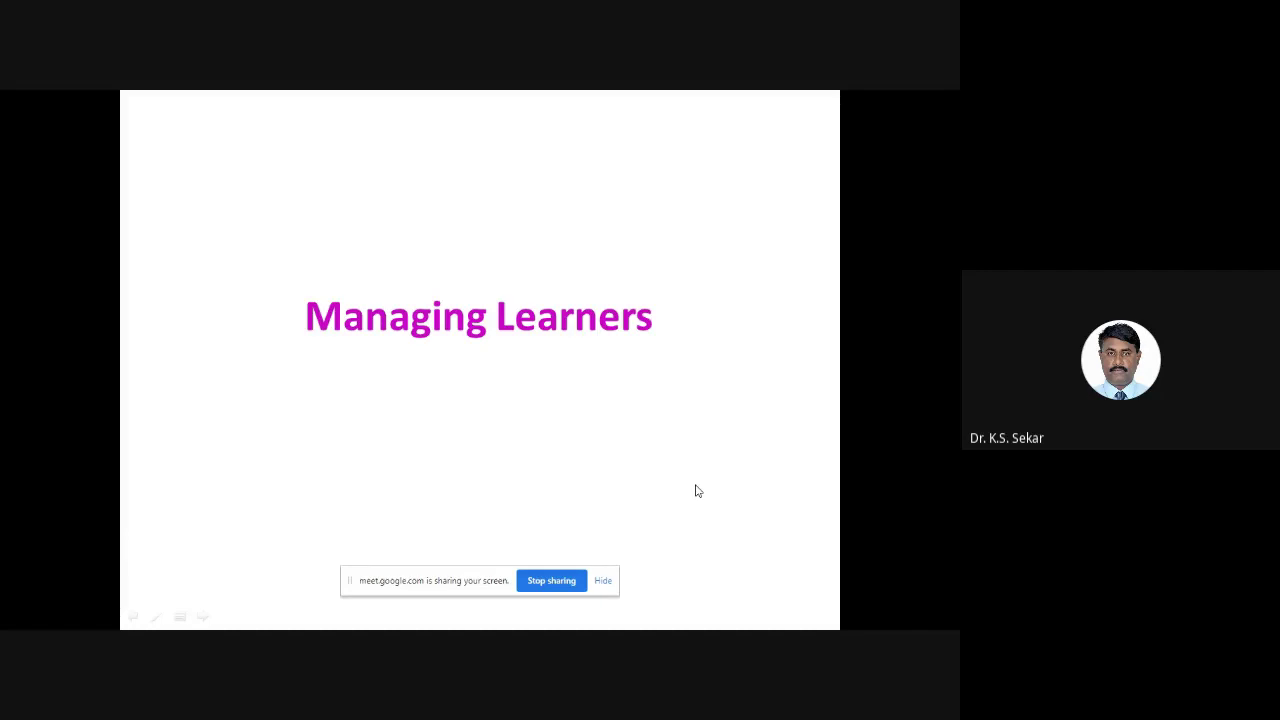
{"action": "key", "text": "Right"}
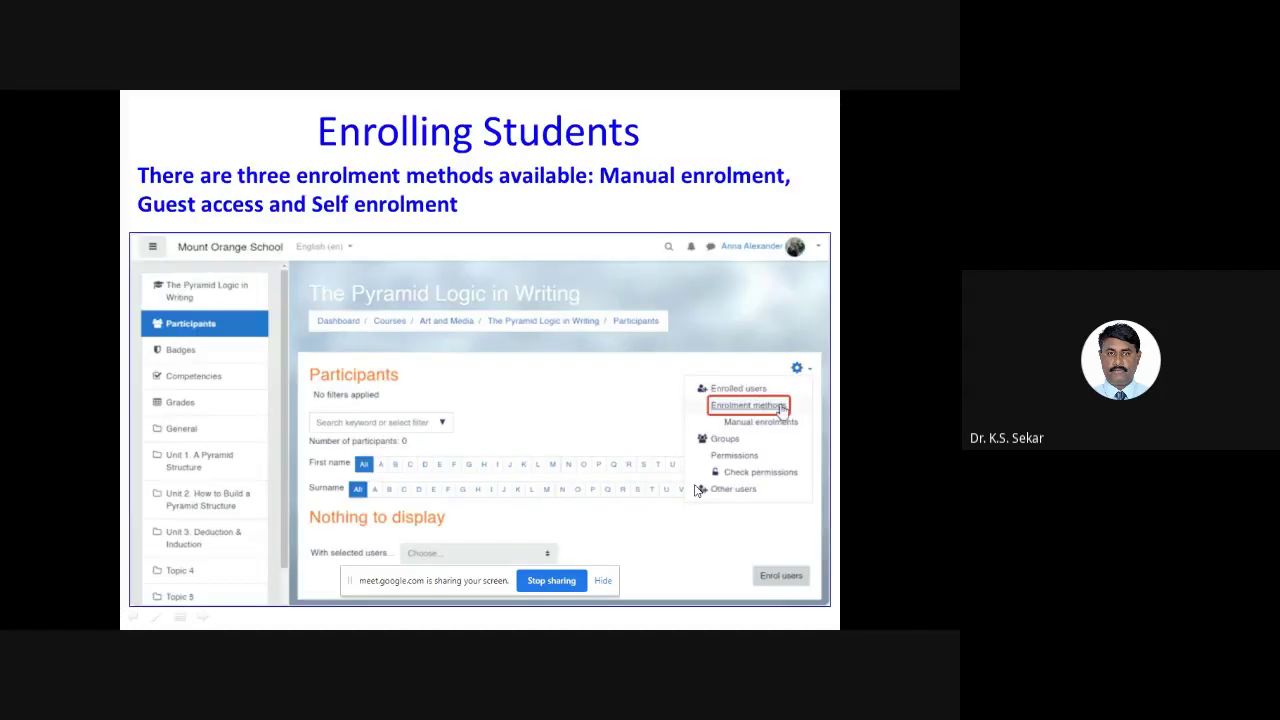
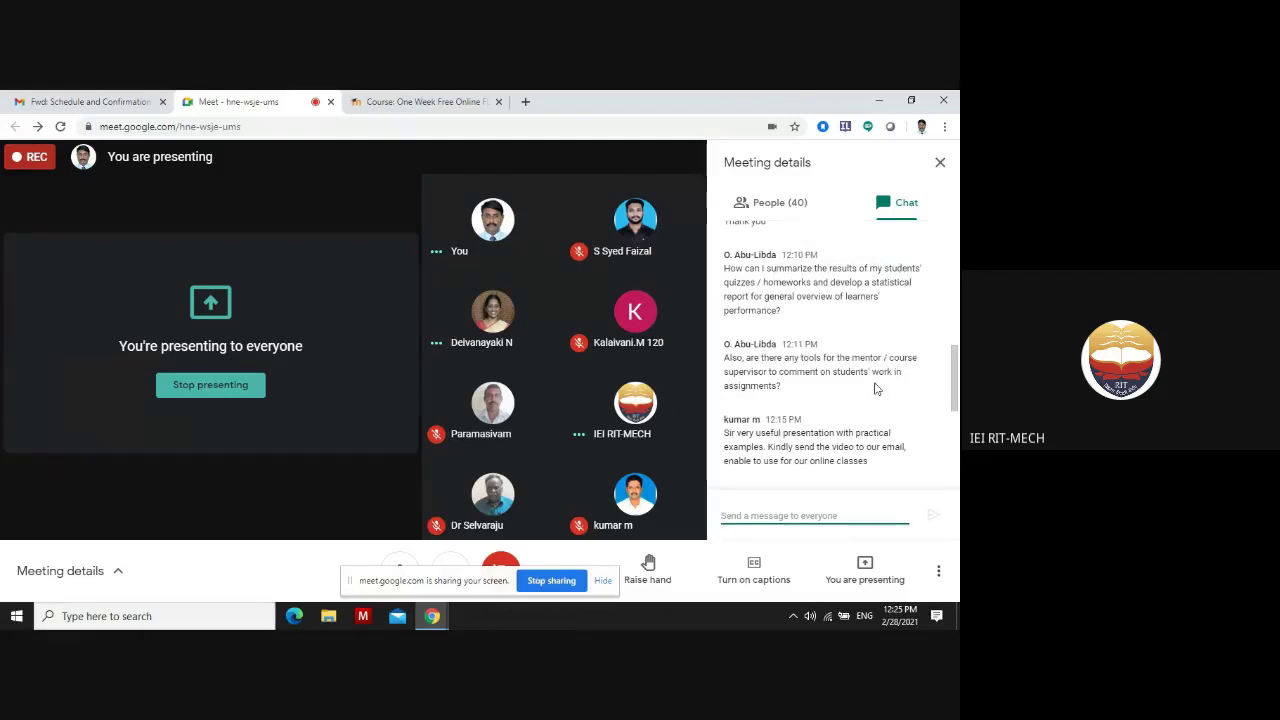
Switch from the Meet chat to the One Week Free Online FDP course in Moodle and open its grades
{"action": "left_click", "coordinate": [434, 101]}
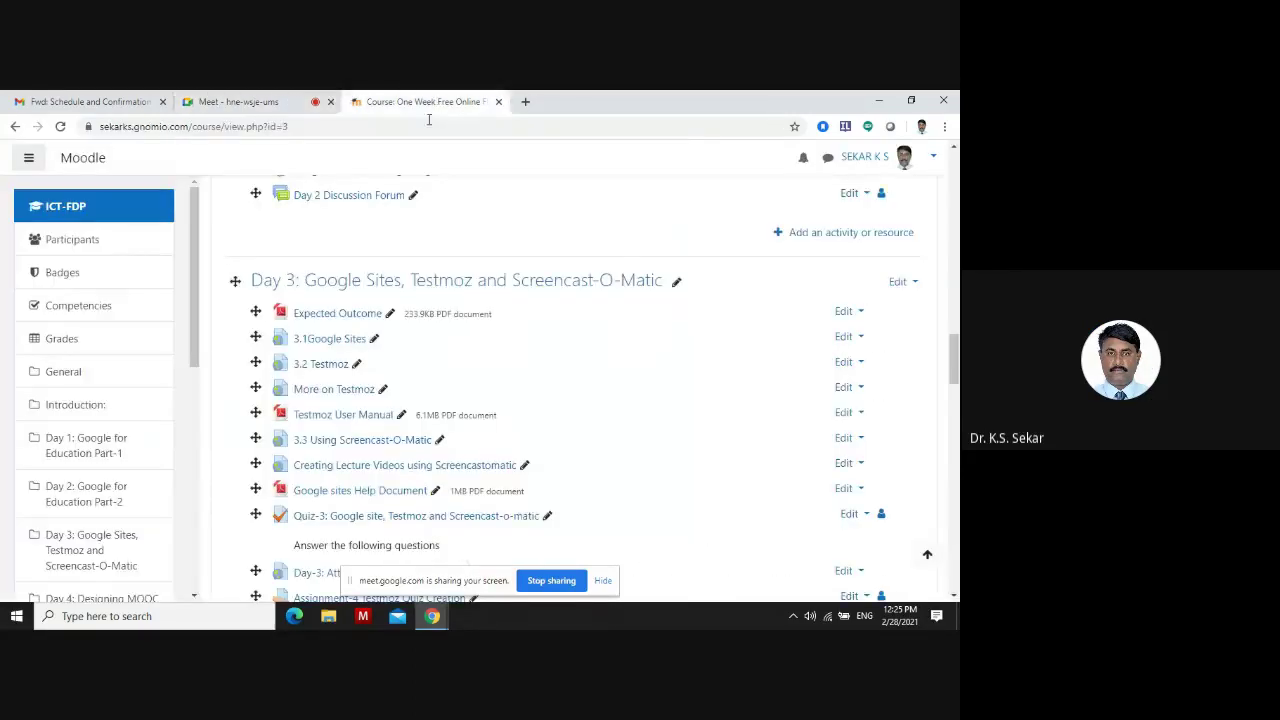
{"action": "left_click", "coordinate": [237, 102]}
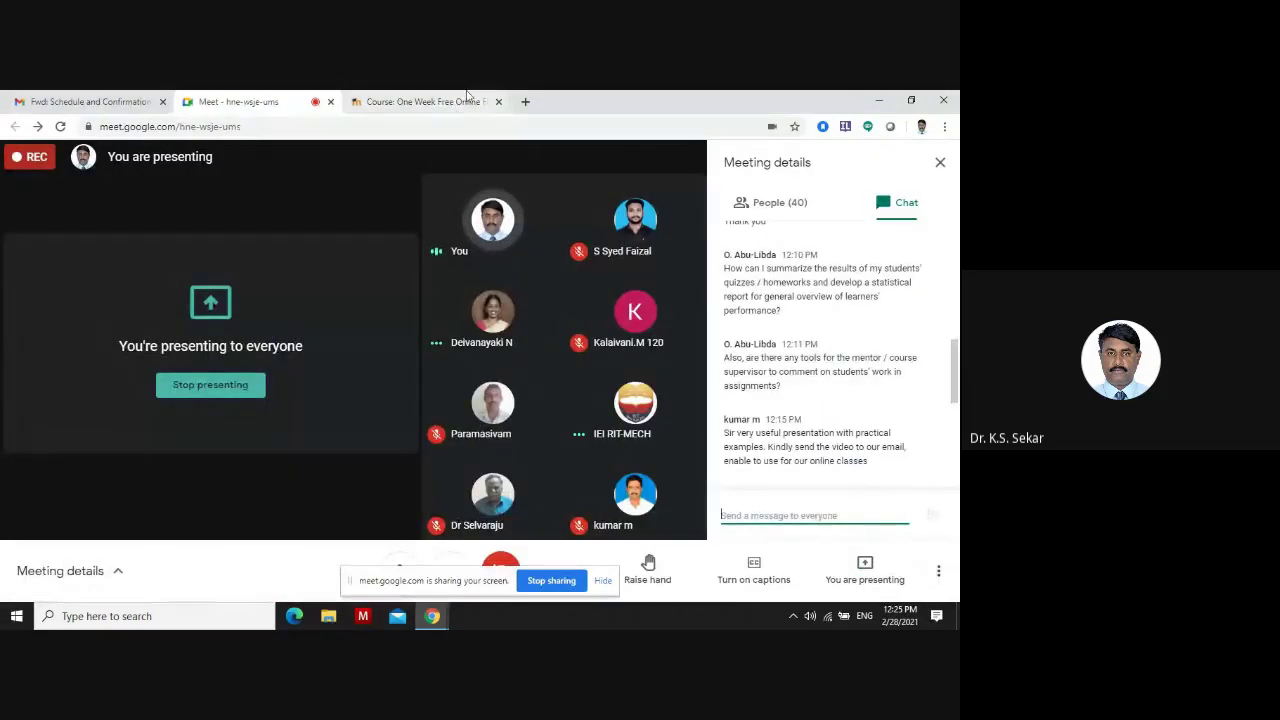
{"action": "left_click", "coordinate": [425, 101]}
{"action": "scroll", "coordinate": [84, 333], "scroll_direction": "down", "scroll_amount": 5}
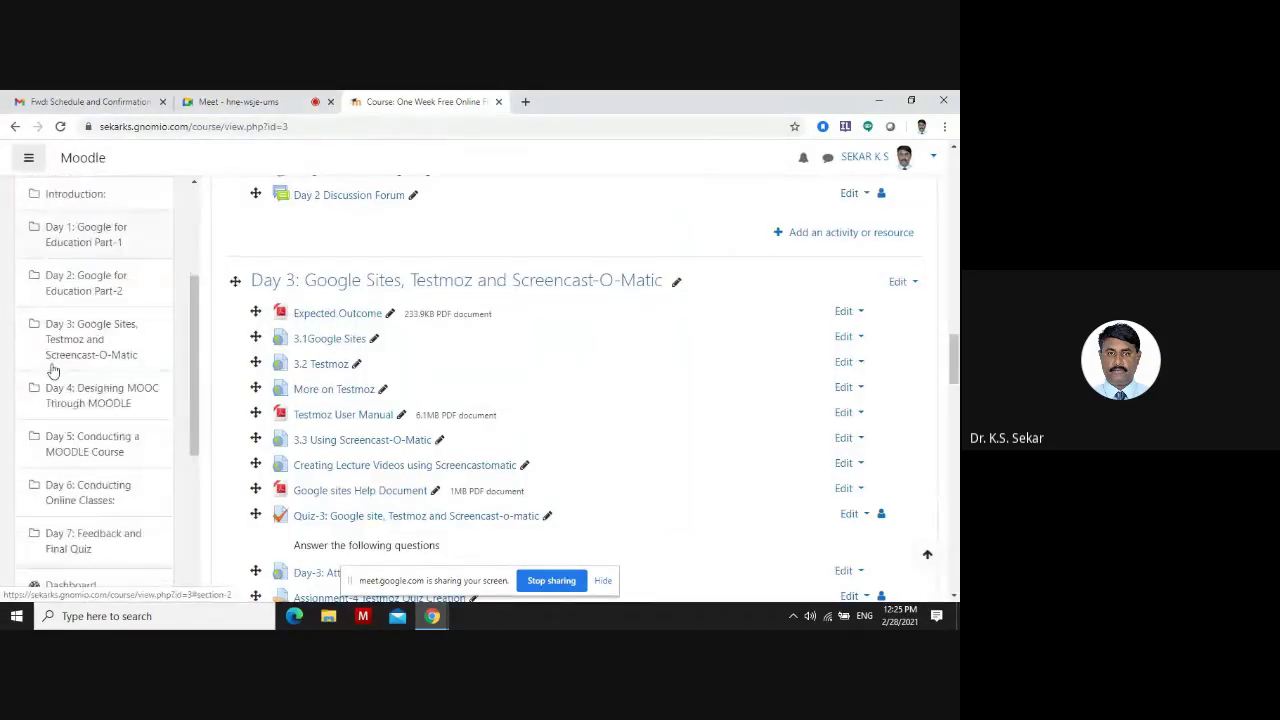
{"action": "scroll", "coordinate": [80, 405], "scroll_direction": "up", "scroll_amount": 5}
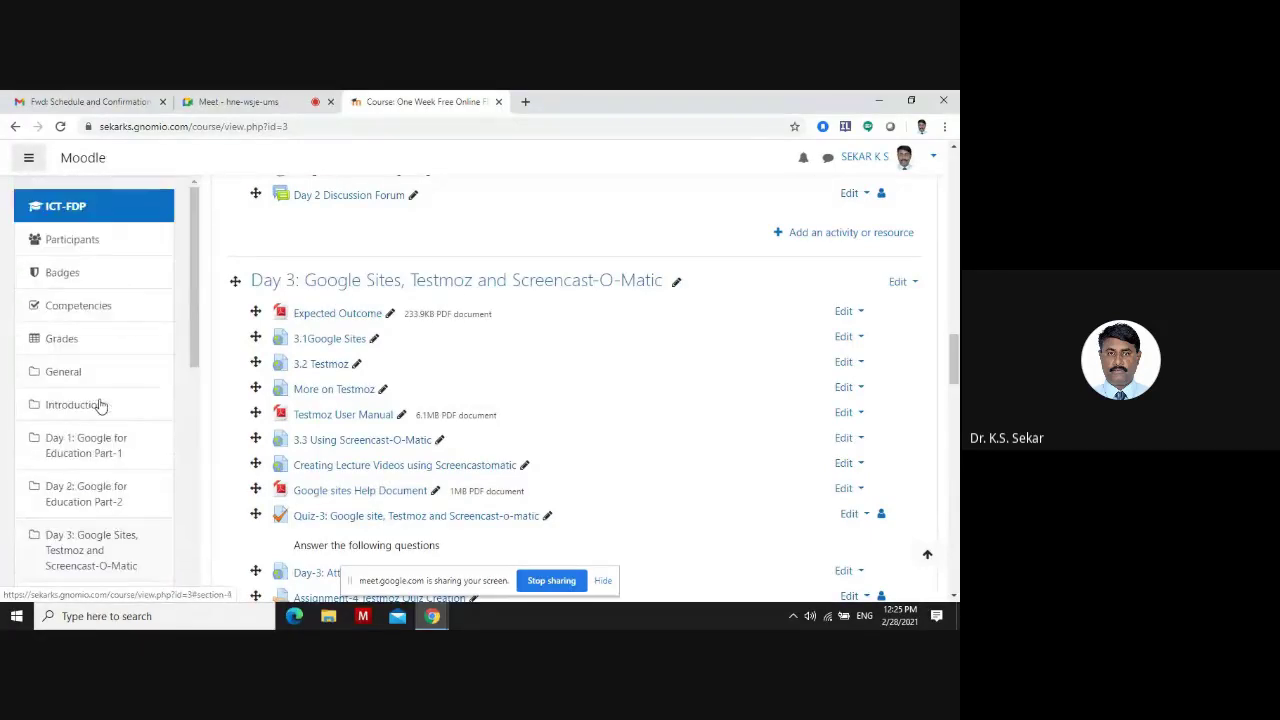
{"action": "left_click", "coordinate": [66, 344]}
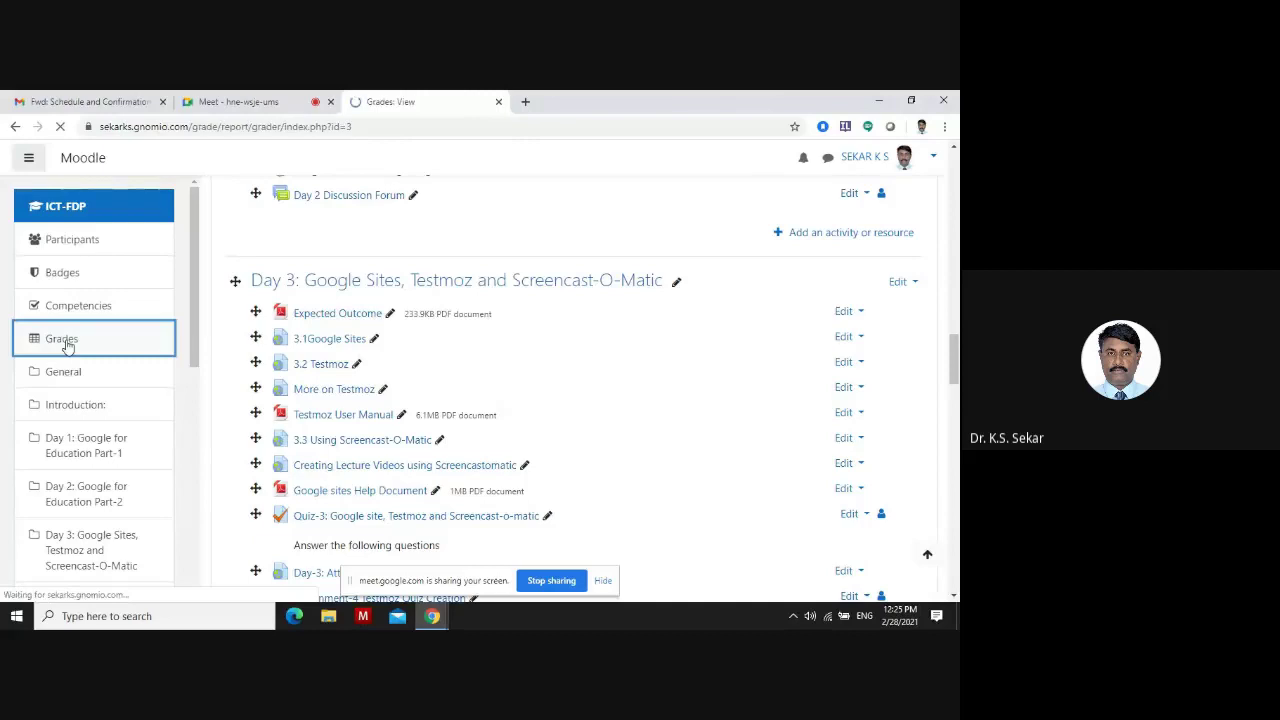
Examine the ICT-FDP grader report across to the Course total column, down to the overall average and back to the first participants
{"action": "scroll", "coordinate": [744, 478], "scroll_direction": "down", "scroll_amount": 15}
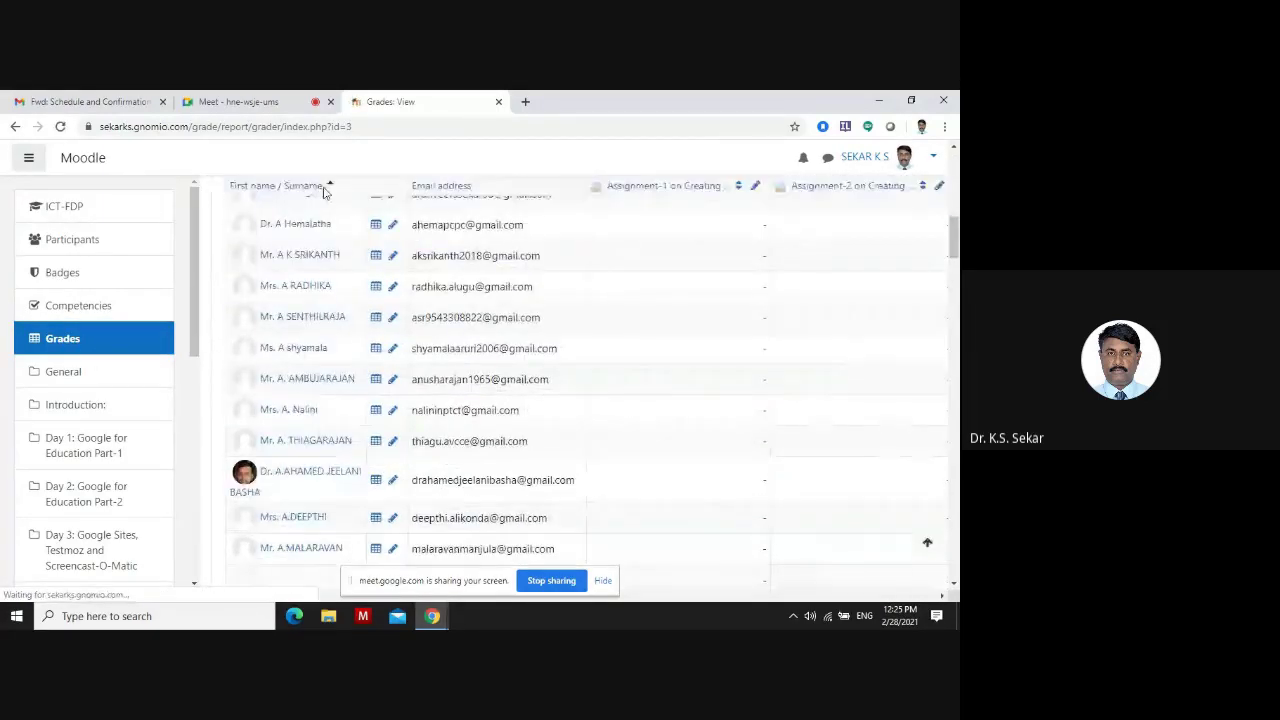
{"action": "scroll", "coordinate": [720, 400], "scroll_direction": "up", "scroll_amount": 2}
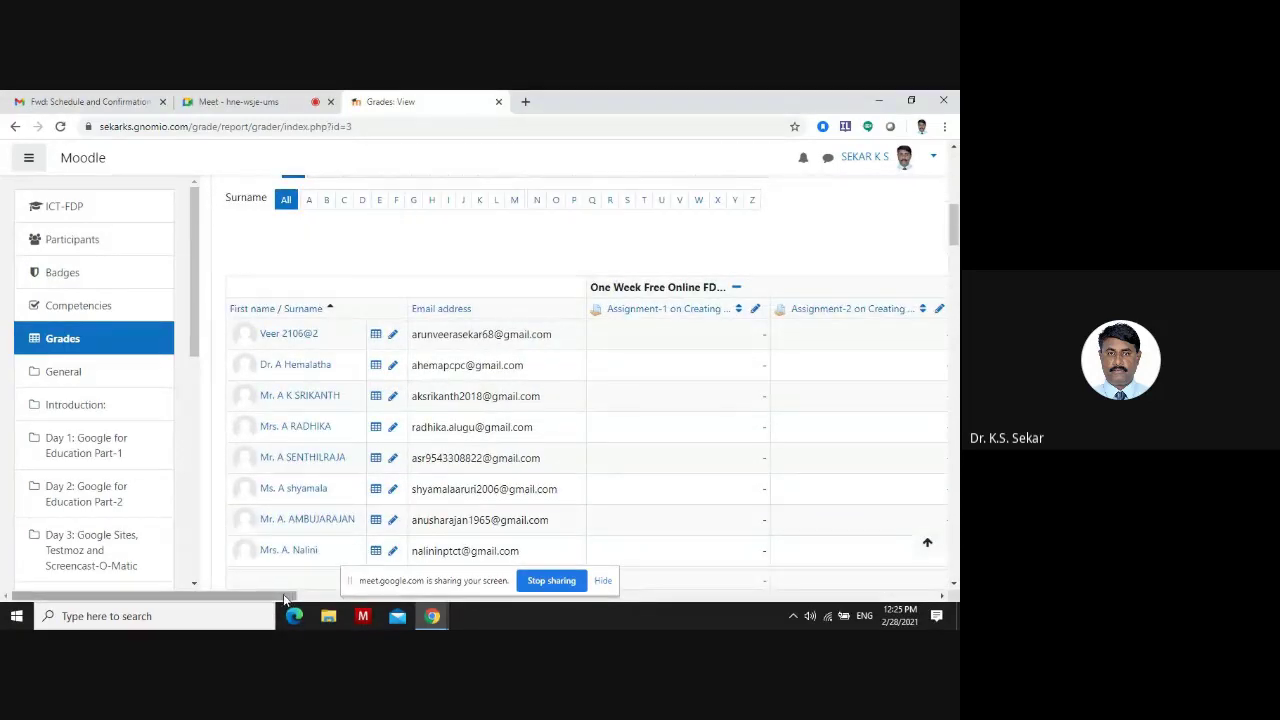
{"action": "left_click_drag", "start_coordinate": [290, 596], "coordinate": [940, 606]}
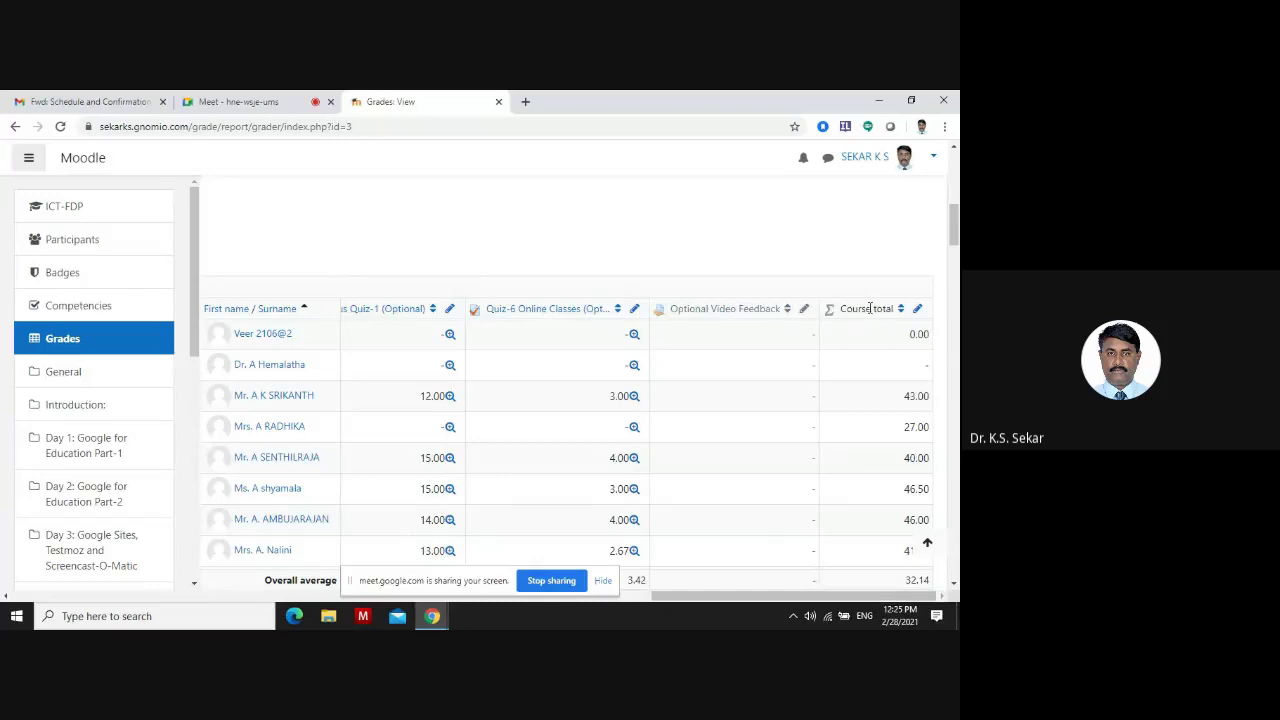
{"action": "scroll", "coordinate": [879, 416], "scroll_direction": "down", "scroll_amount": 1}
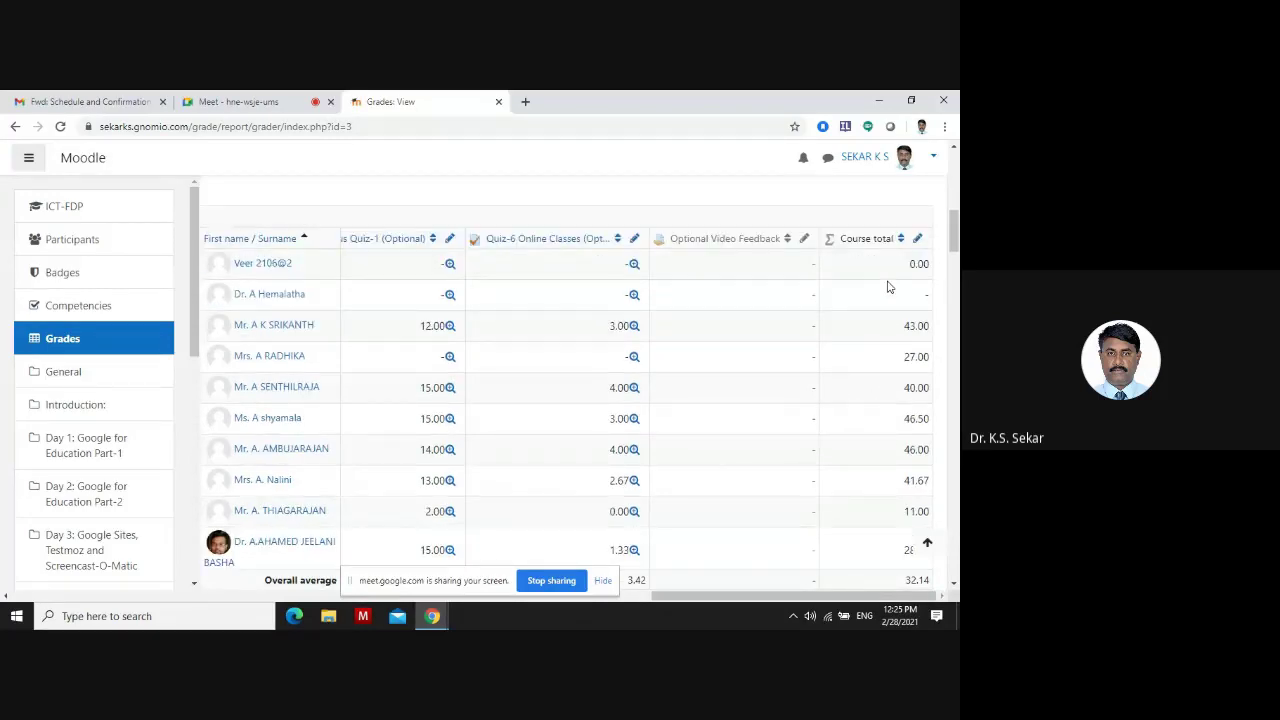
{"action": "scroll", "coordinate": [887, 287], "scroll_direction": "down", "scroll_amount": 10}
{"action": "scroll", "coordinate": [887, 287], "scroll_direction": "down", "scroll_amount": 10}
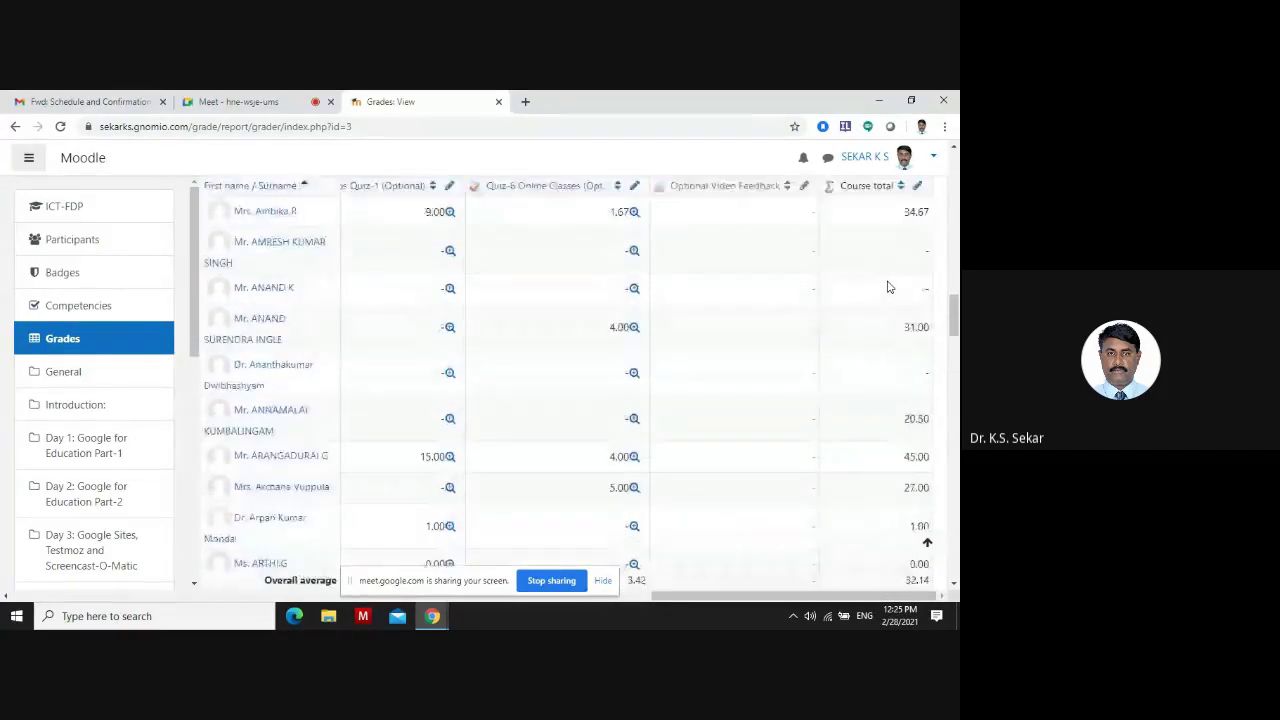
{"action": "scroll", "coordinate": [887, 287], "scroll_direction": "down", "scroll_amount": 10}
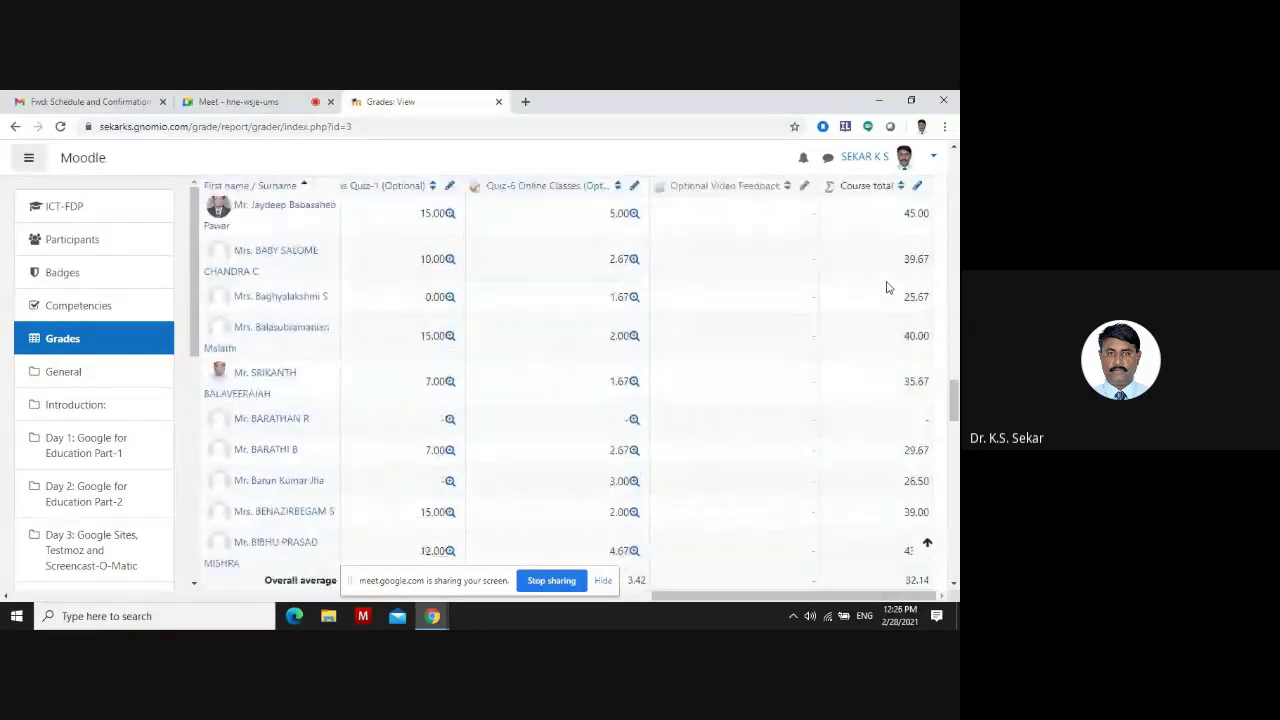
{"action": "scroll", "coordinate": [872, 424], "scroll_direction": "down", "scroll_amount": 10}
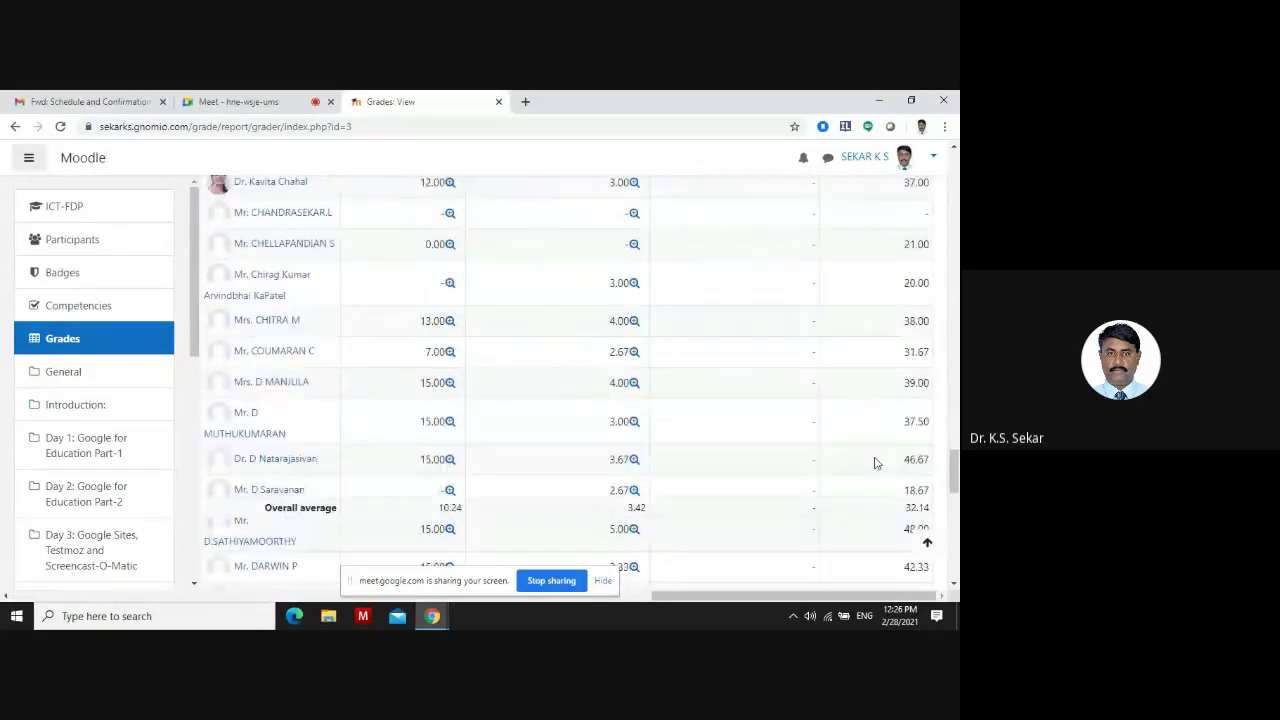
{"action": "scroll", "coordinate": [895, 487], "scroll_direction": "down", "scroll_amount": 3}
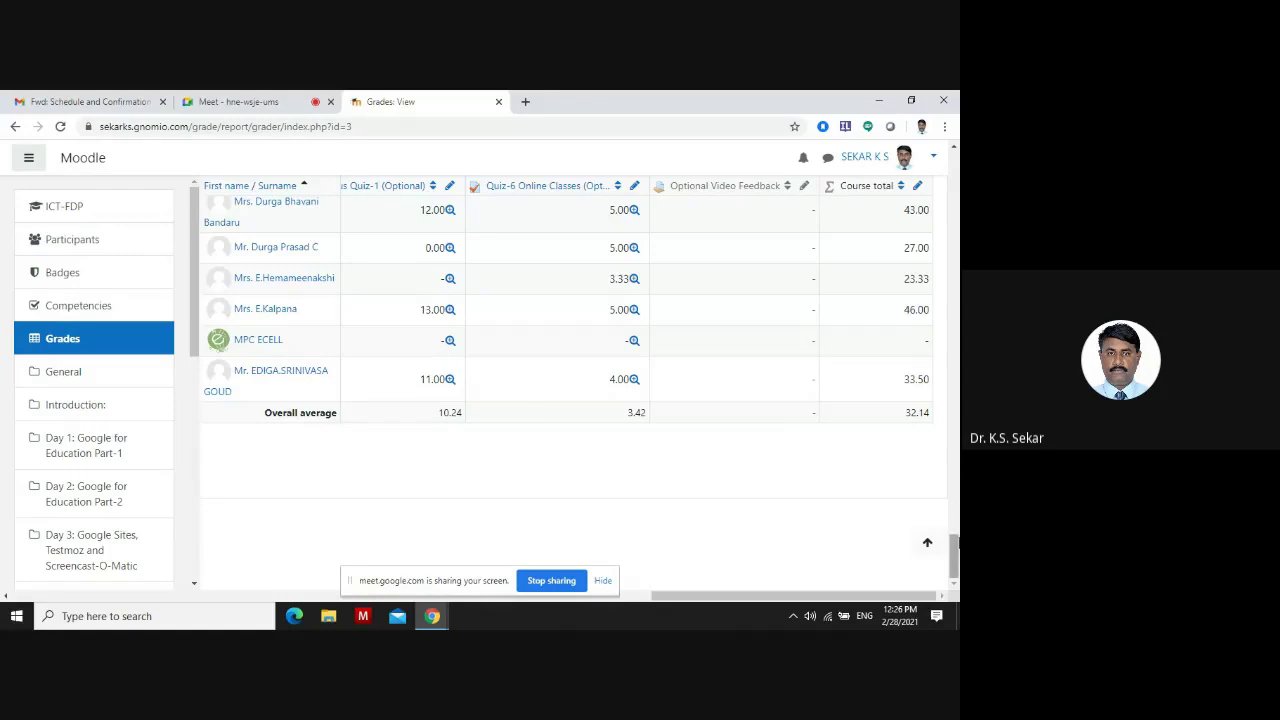
{"action": "left_click_drag", "start_coordinate": [955, 545], "coordinate": [940, 248]}
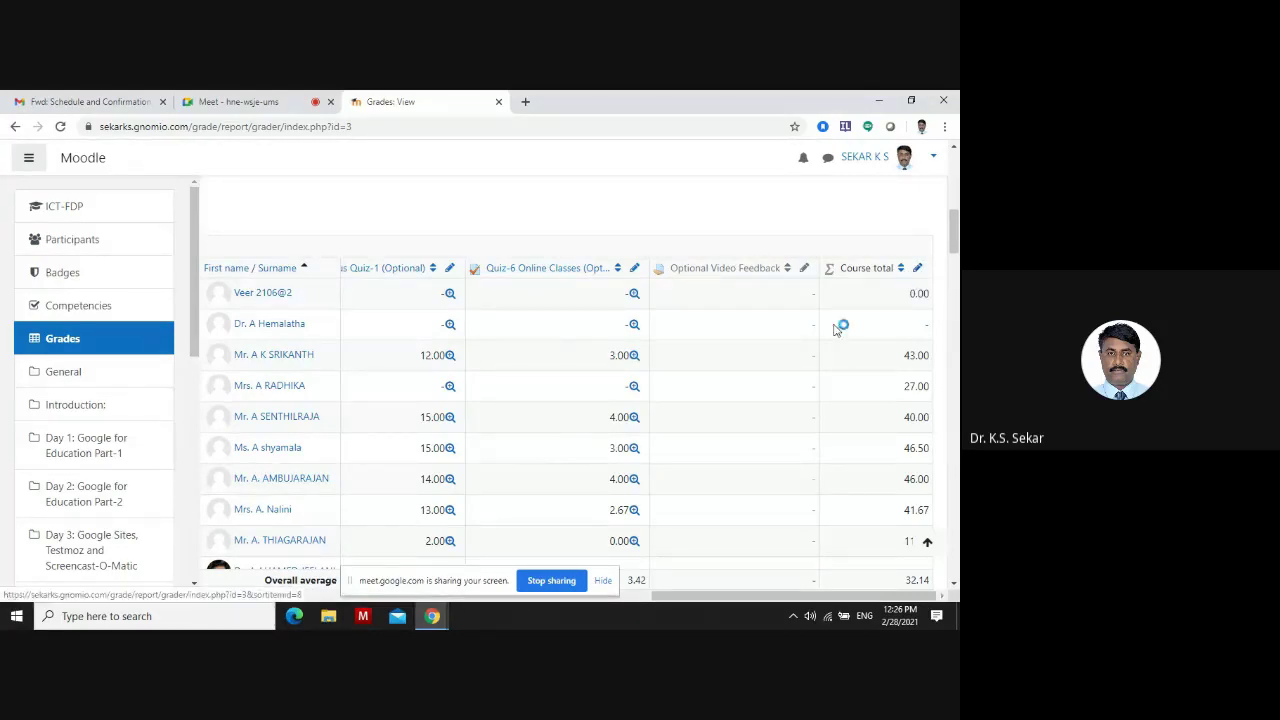
{"action": "scroll", "coordinate": [852, 377], "scroll_direction": "down", "scroll_amount": 1}
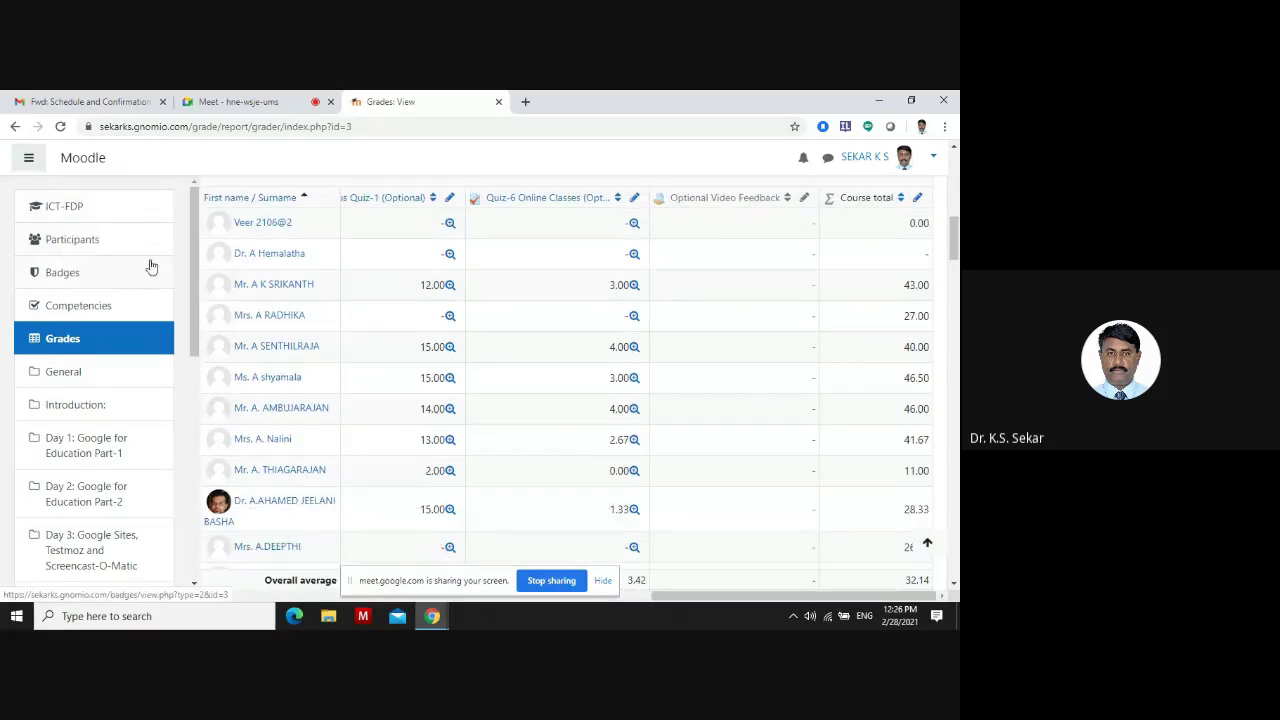
Go to the site home and open the MEM54 PRESS TOOLS course from the available courses, dismissing the advertisement
{"action": "scroll", "coordinate": [88, 257], "scroll_direction": "down", "scroll_amount": 4}
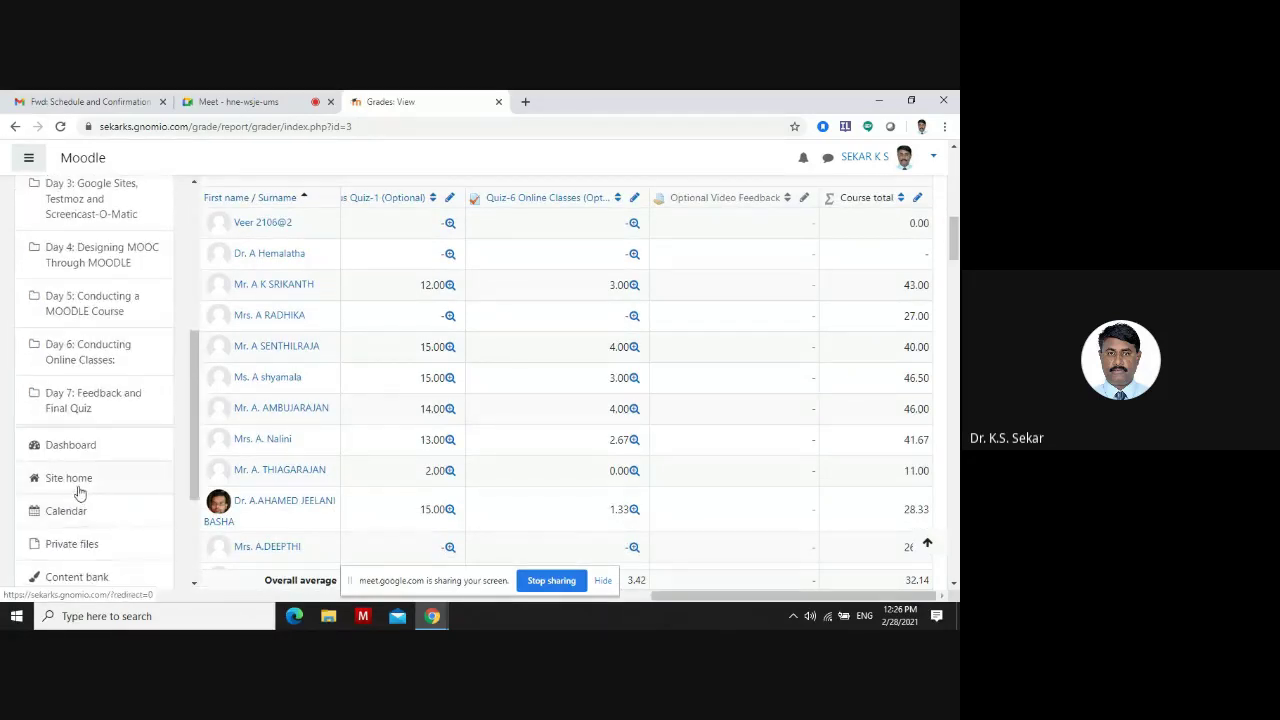
{"action": "left_click", "coordinate": [80, 488]}
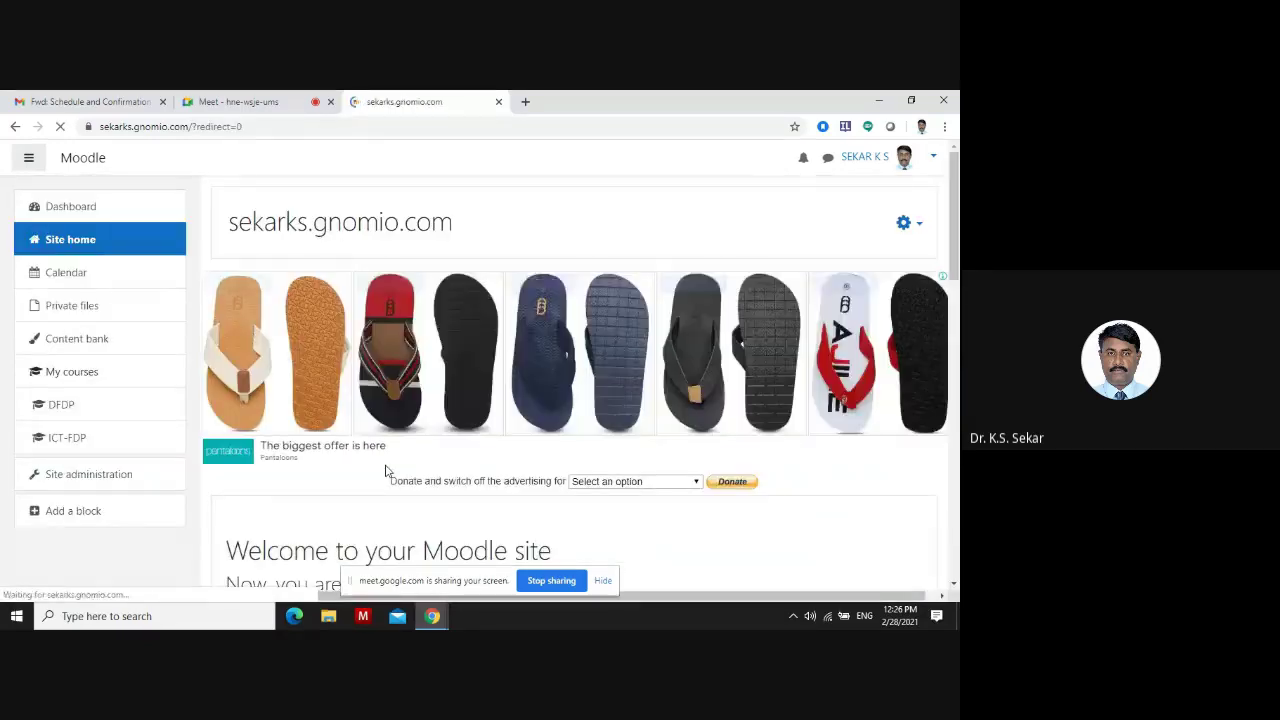
{"action": "scroll", "coordinate": [385, 470], "scroll_direction": "down", "scroll_amount": 10}
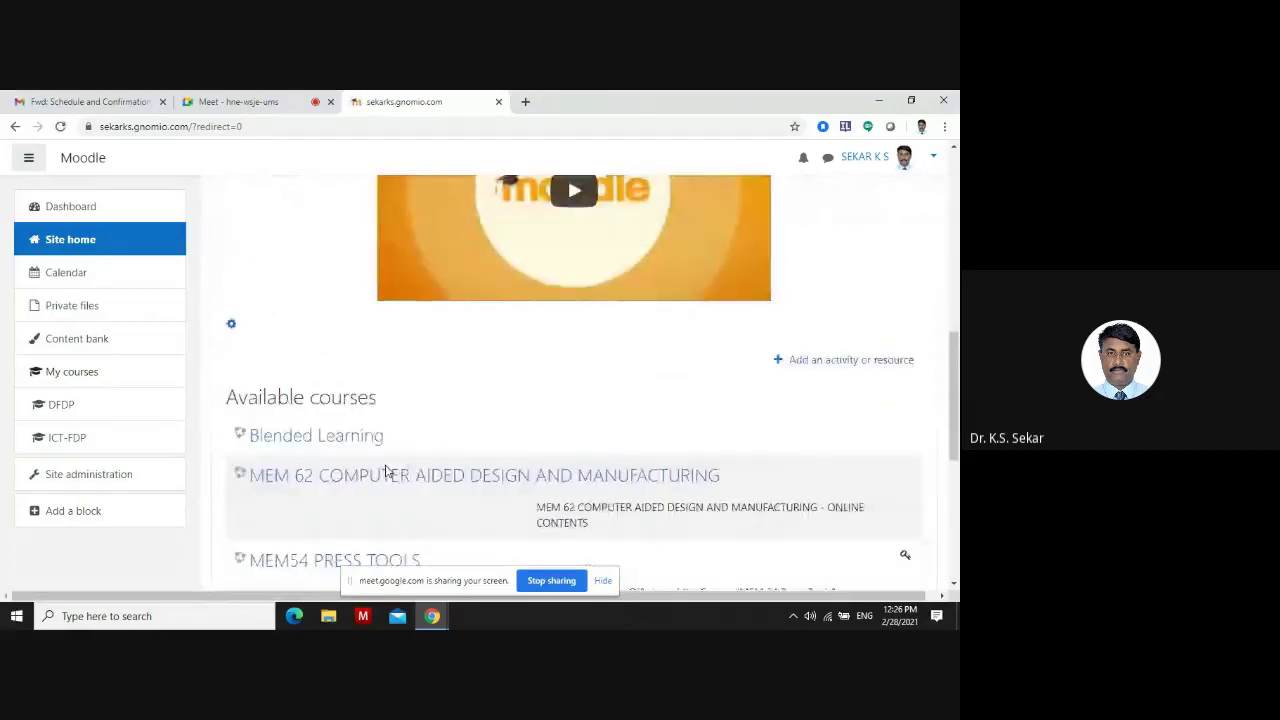
{"action": "scroll", "coordinate": [333, 456], "scroll_direction": "down", "scroll_amount": 2}
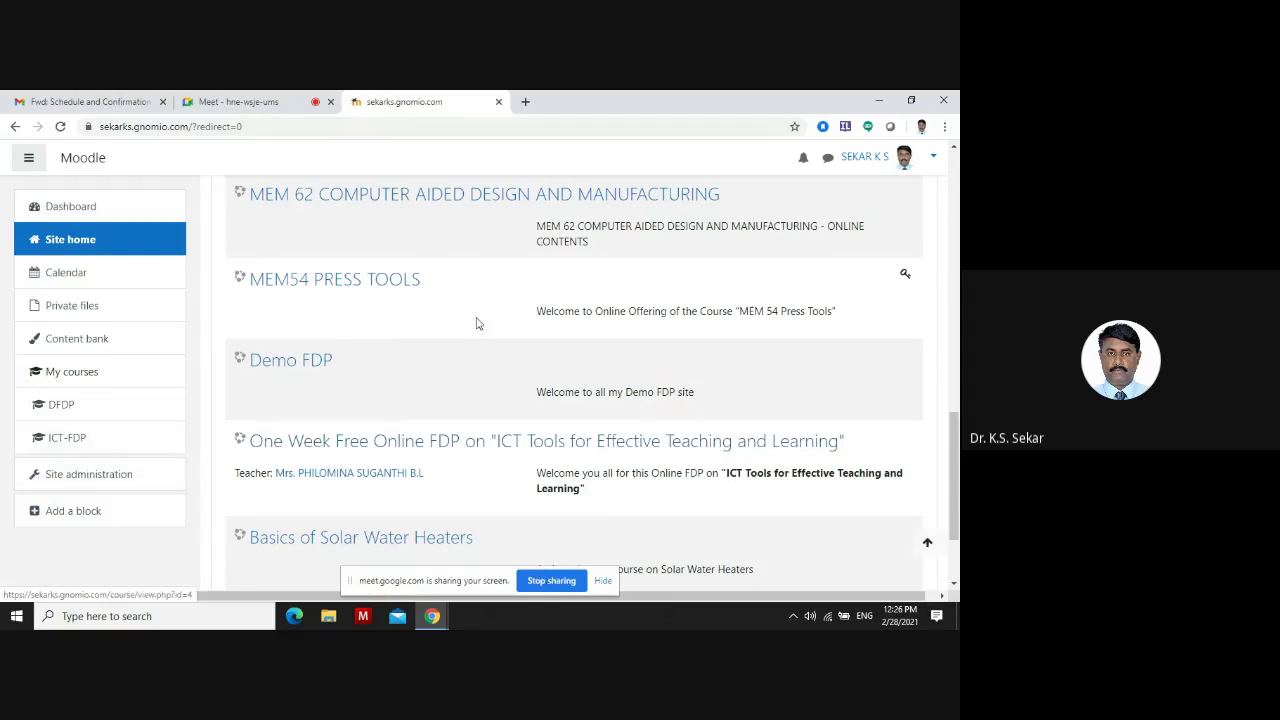
{"action": "scroll", "coordinate": [450, 335], "scroll_direction": "up", "scroll_amount": 1}
{"action": "left_click", "coordinate": [416, 352]}
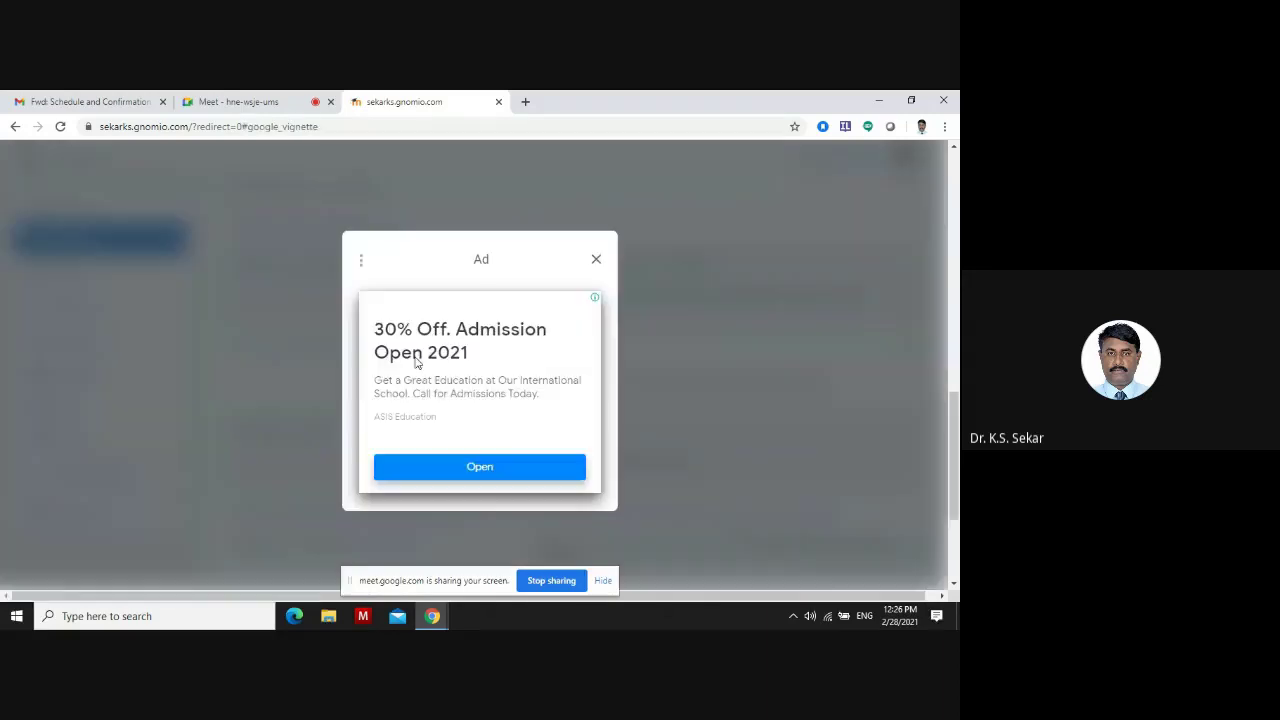
{"action": "left_click", "coordinate": [596, 261]}
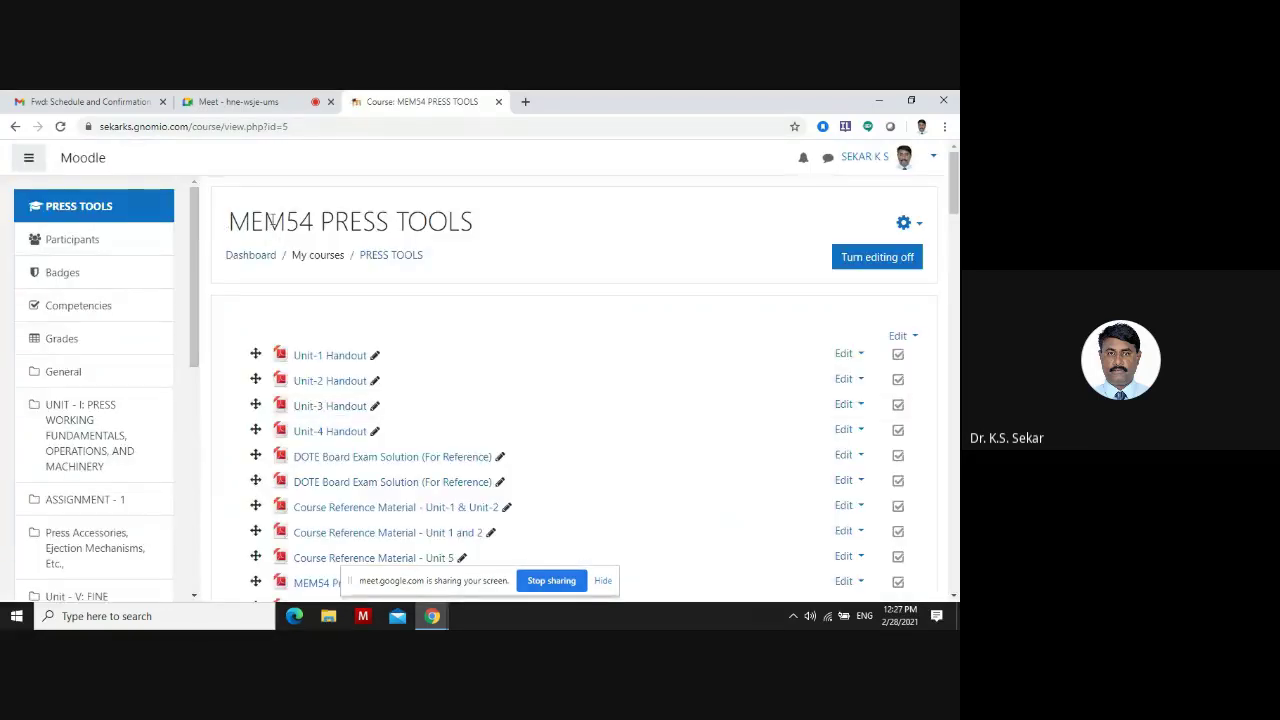
Turn off editing for the MEM54 PRESS TOOLS course and open its grader report at the participants' grade table
{"action": "left_click", "coordinate": [905, 256]}
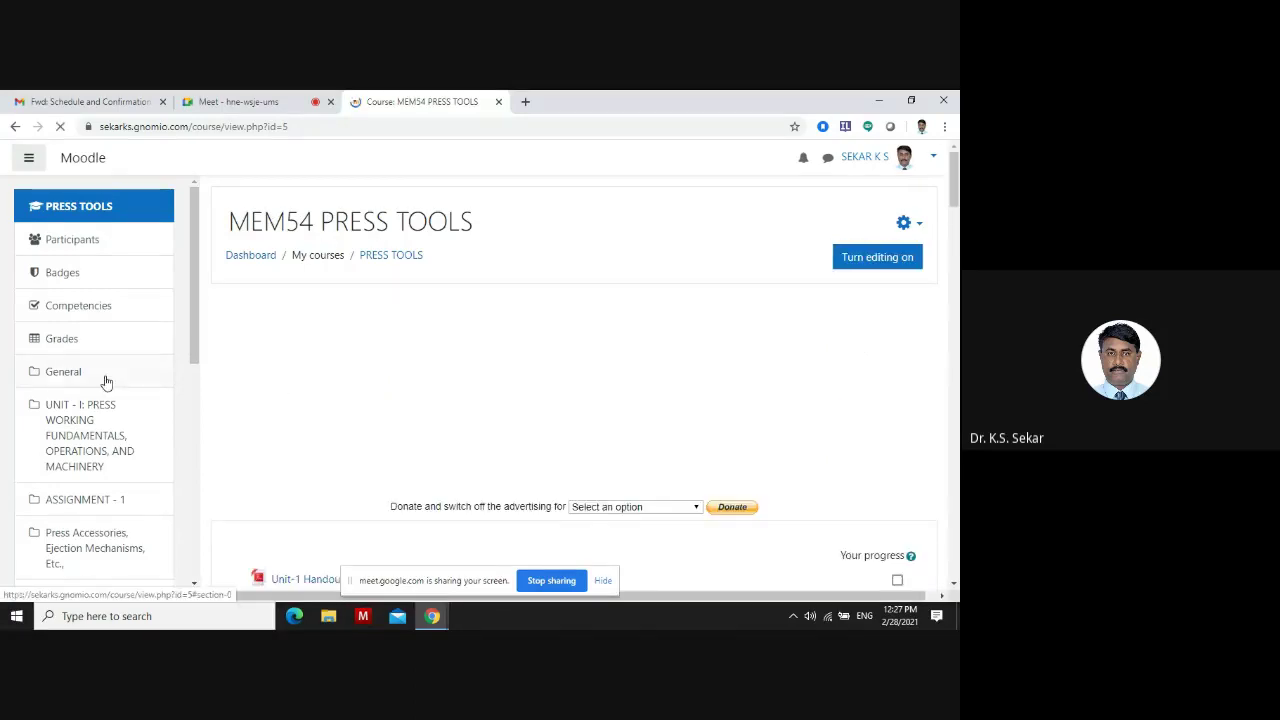
{"action": "left_click", "coordinate": [70, 345]}
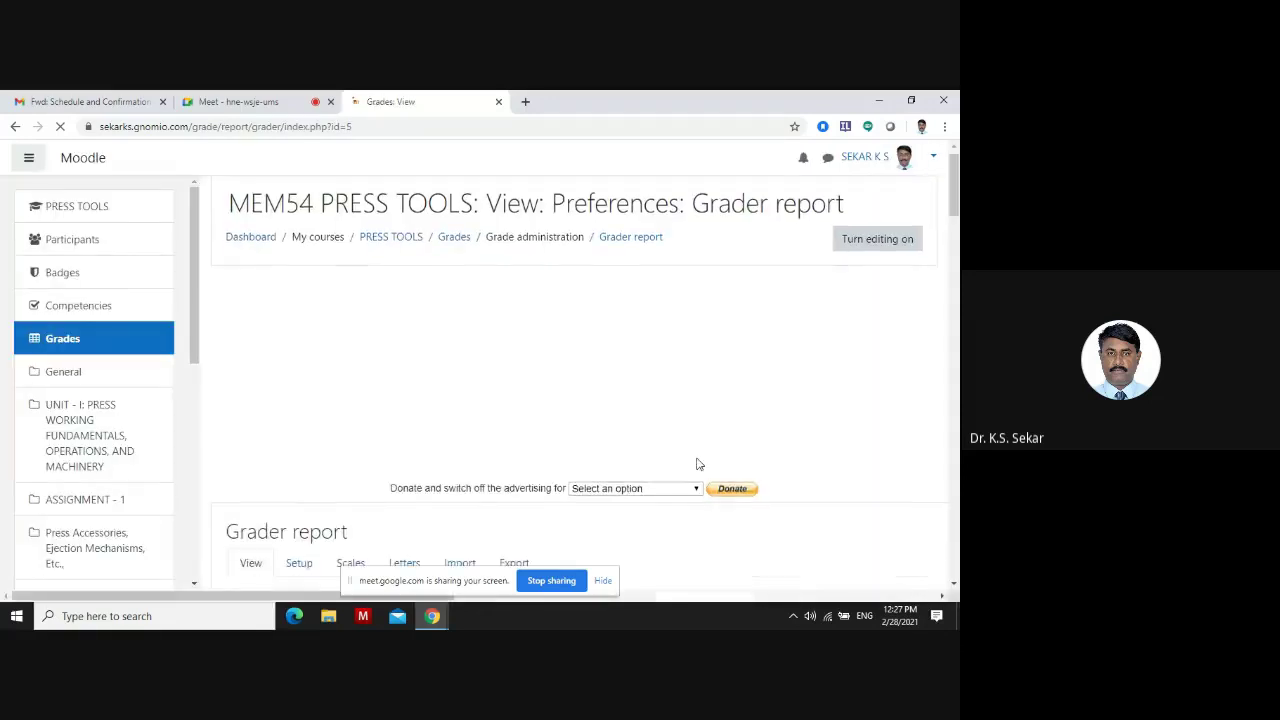
{"action": "scroll", "coordinate": [695, 463], "scroll_direction": "down", "scroll_amount": 3}
{"action": "scroll", "coordinate": [695, 463], "scroll_direction": "down", "scroll_amount": 4}
{"action": "scroll", "coordinate": [729, 320], "scroll_direction": "up", "scroll_amount": 2}
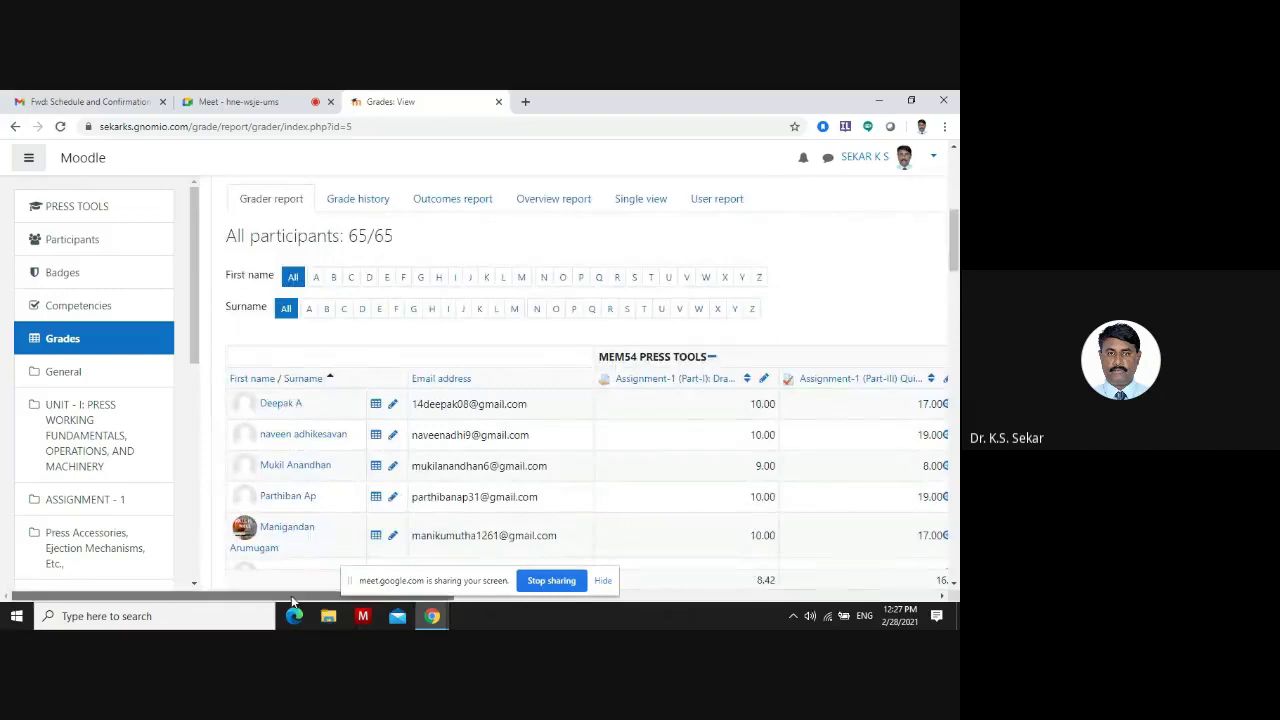
Examine the students' assignment grades, course totals and overall average in the PRESS TOOLS grader report
{"action": "left_click_drag", "start_coordinate": [288, 596], "coordinate": [790, 605]}
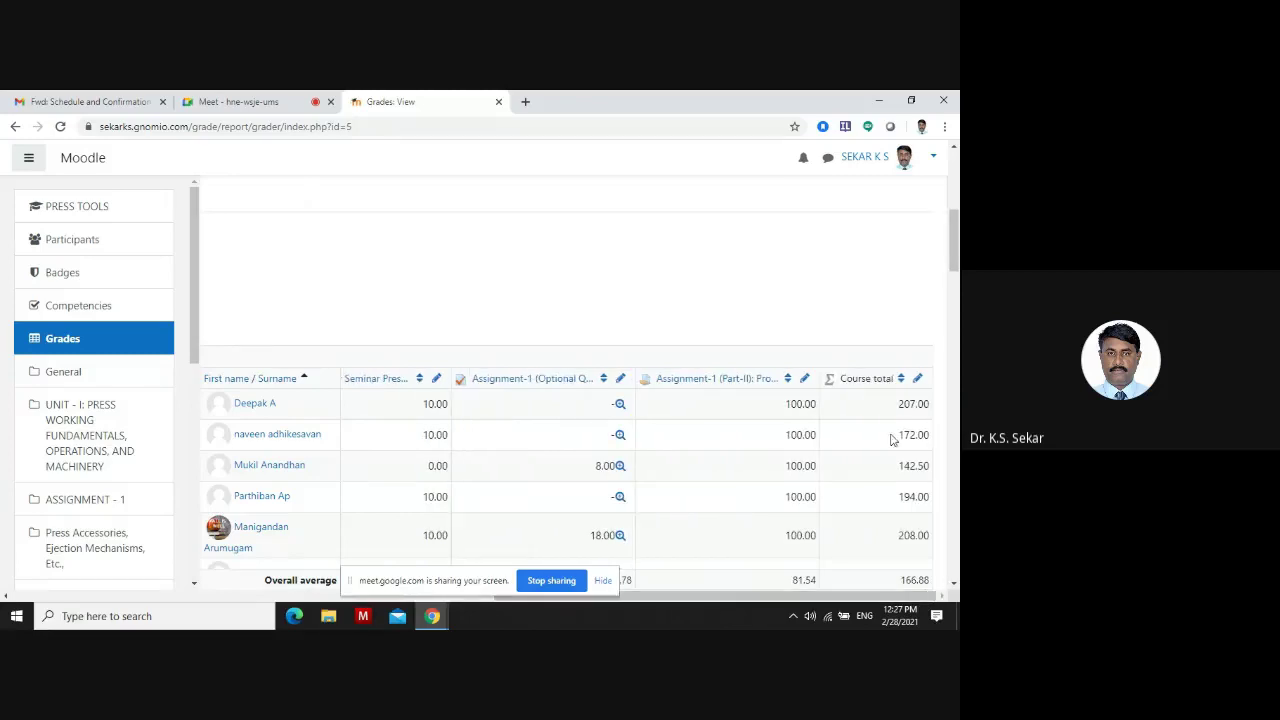
{"action": "scroll", "coordinate": [892, 398], "scroll_direction": "down", "scroll_amount": 10}
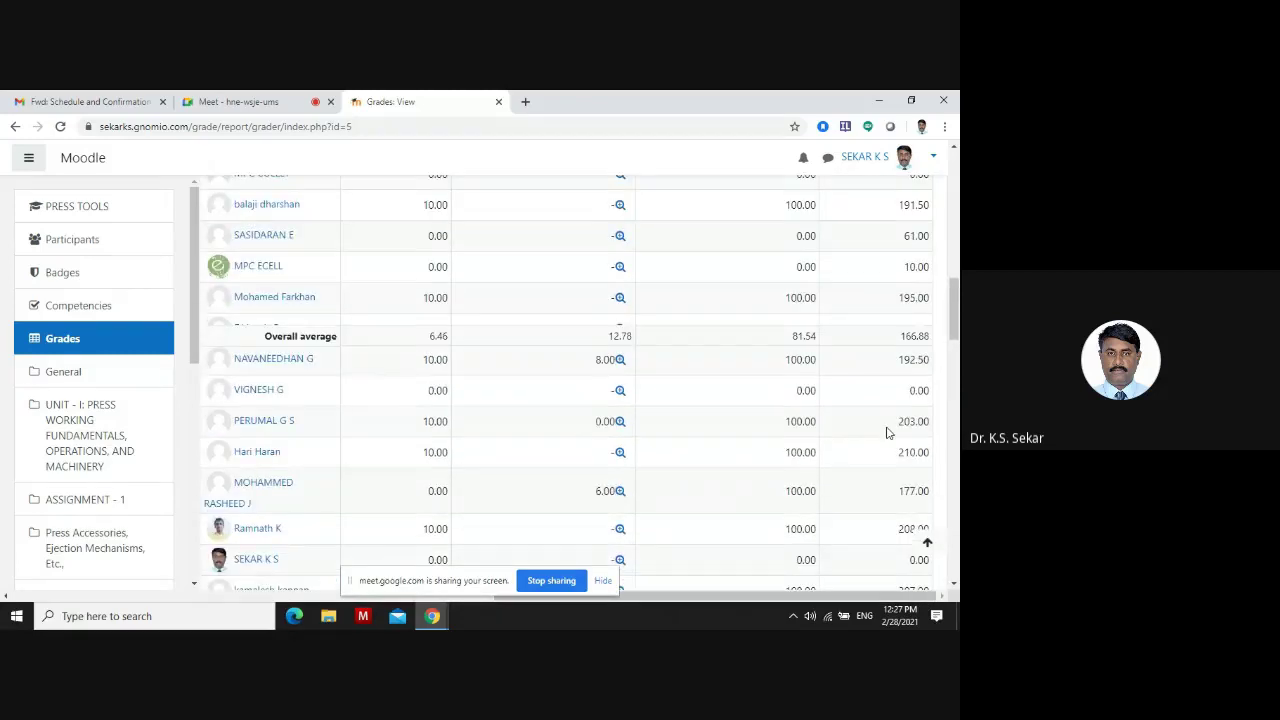
{"action": "scroll", "coordinate": [566, 462], "scroll_direction": "down", "scroll_amount": 10}
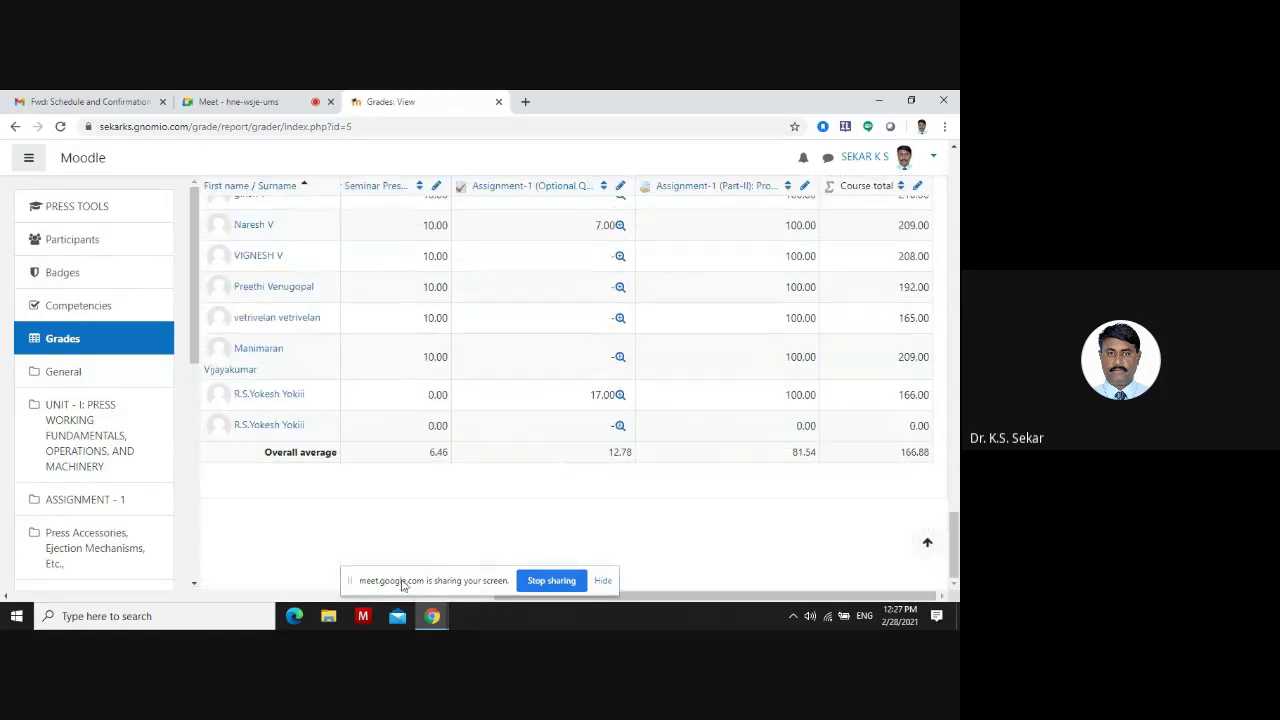
{"action": "left_click_drag", "start_coordinate": [662, 598], "coordinate": [129, 586]}
{"action": "scroll", "coordinate": [430, 422], "scroll_direction": "up", "scroll_amount": 10}
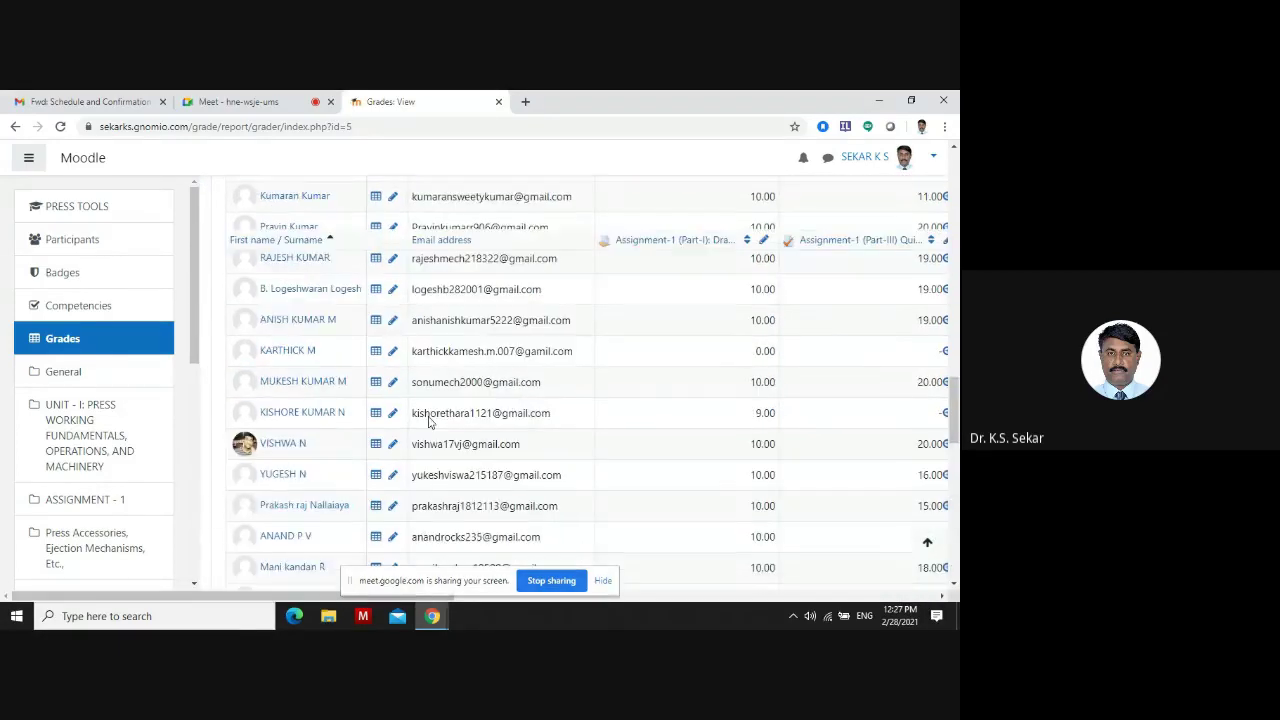
{"action": "scroll", "coordinate": [430, 422], "scroll_direction": "up", "scroll_amount": 10}
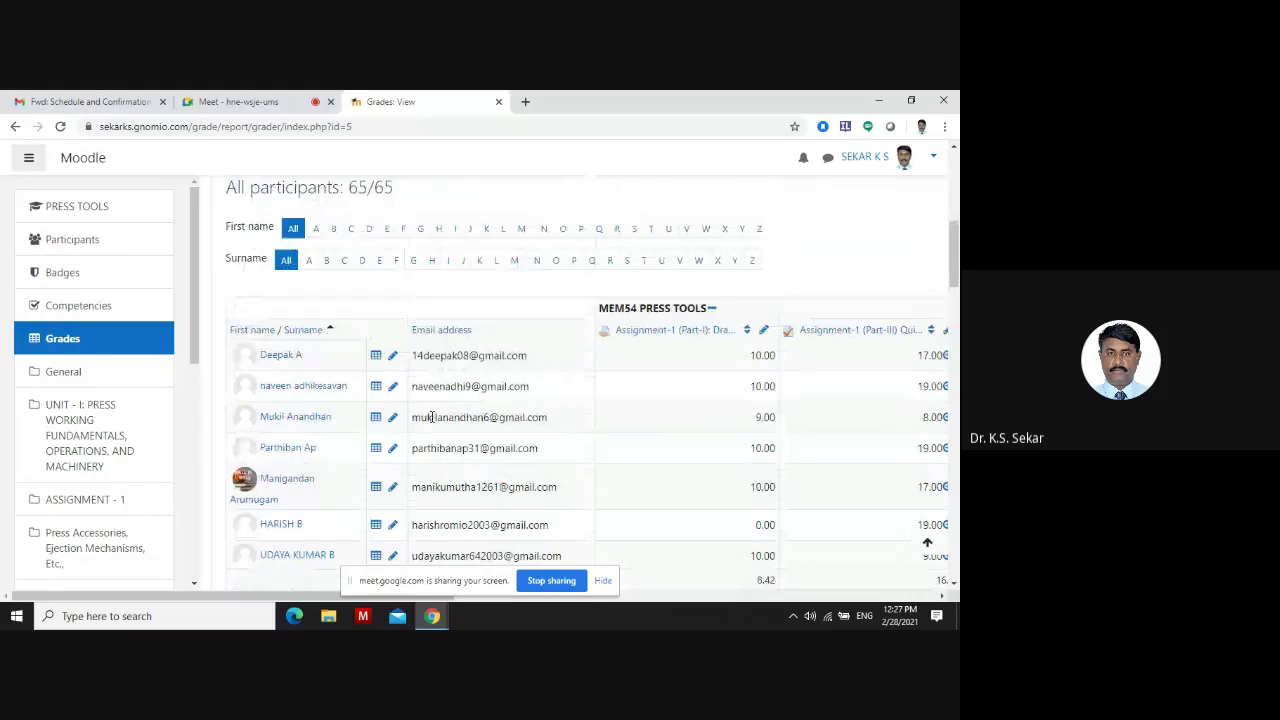
Open the OpenDocument spreadsheet export of the PRESS TOOLS grades and review the grade items to be included
{"action": "scroll", "coordinate": [431, 417], "scroll_direction": "up", "scroll_amount": 3}
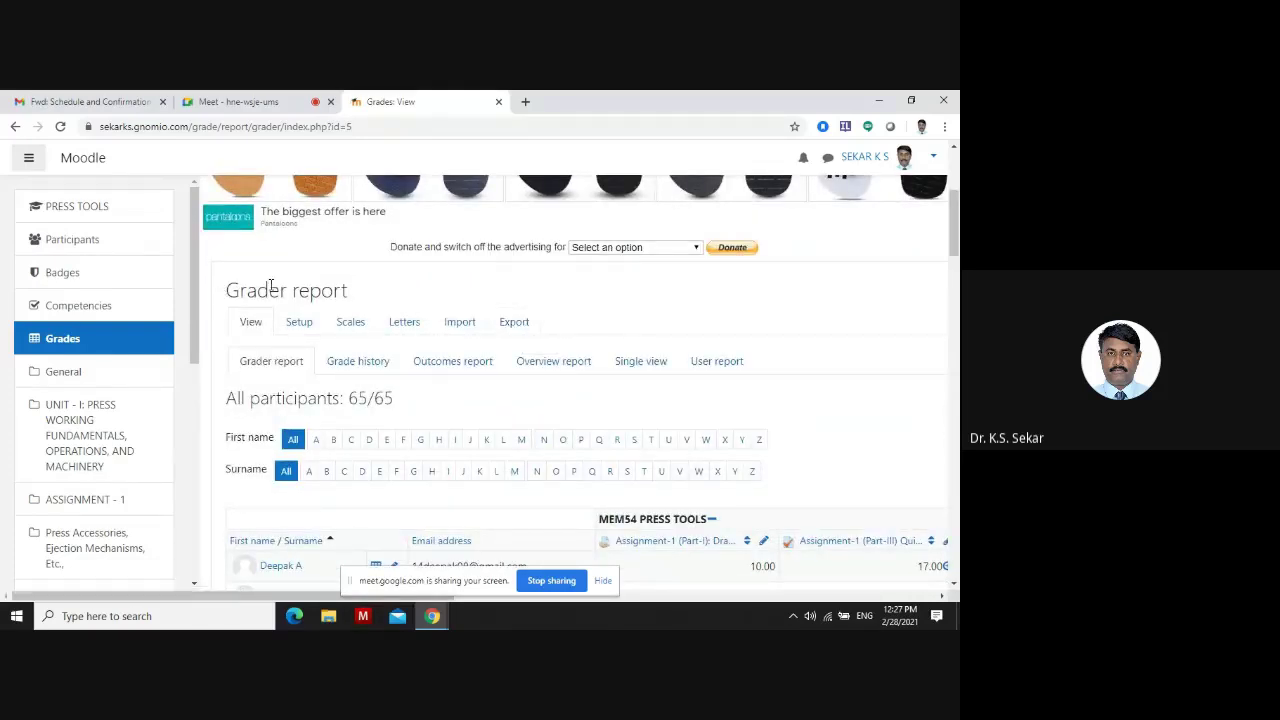
{"action": "left_click", "coordinate": [512, 323]}
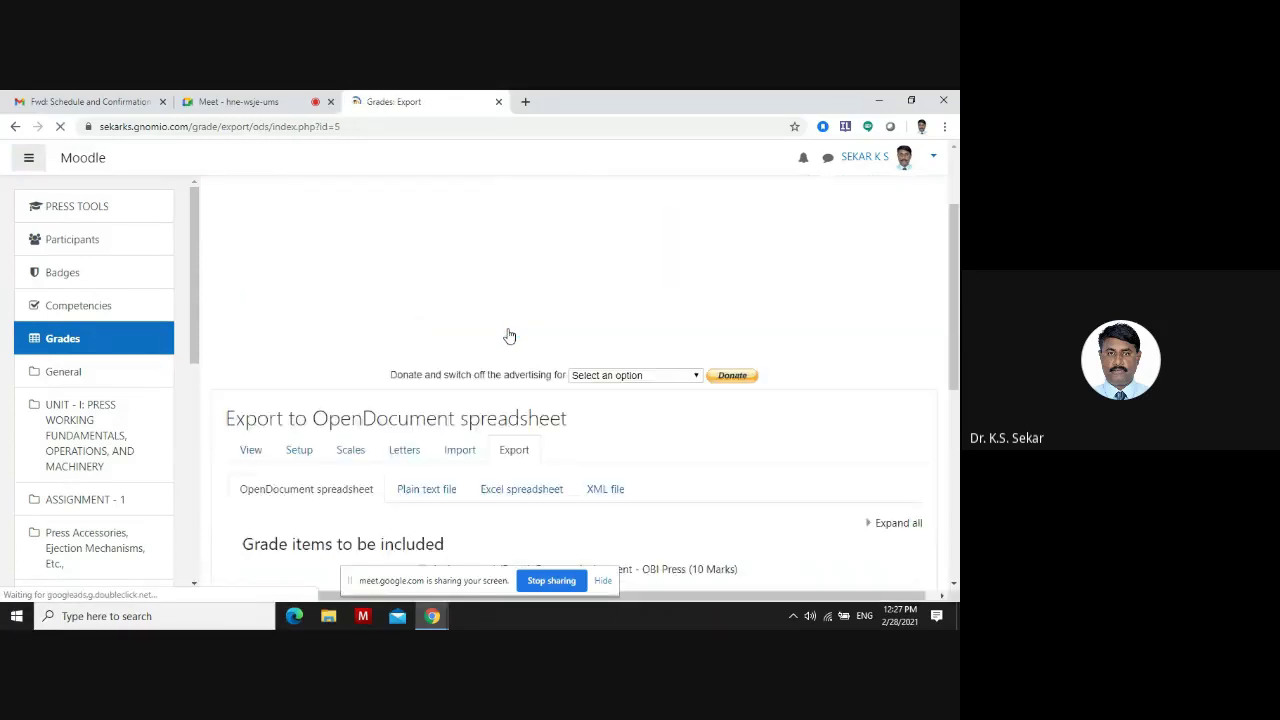
{"action": "scroll", "coordinate": [507, 336], "scroll_direction": "down", "scroll_amount": 5}
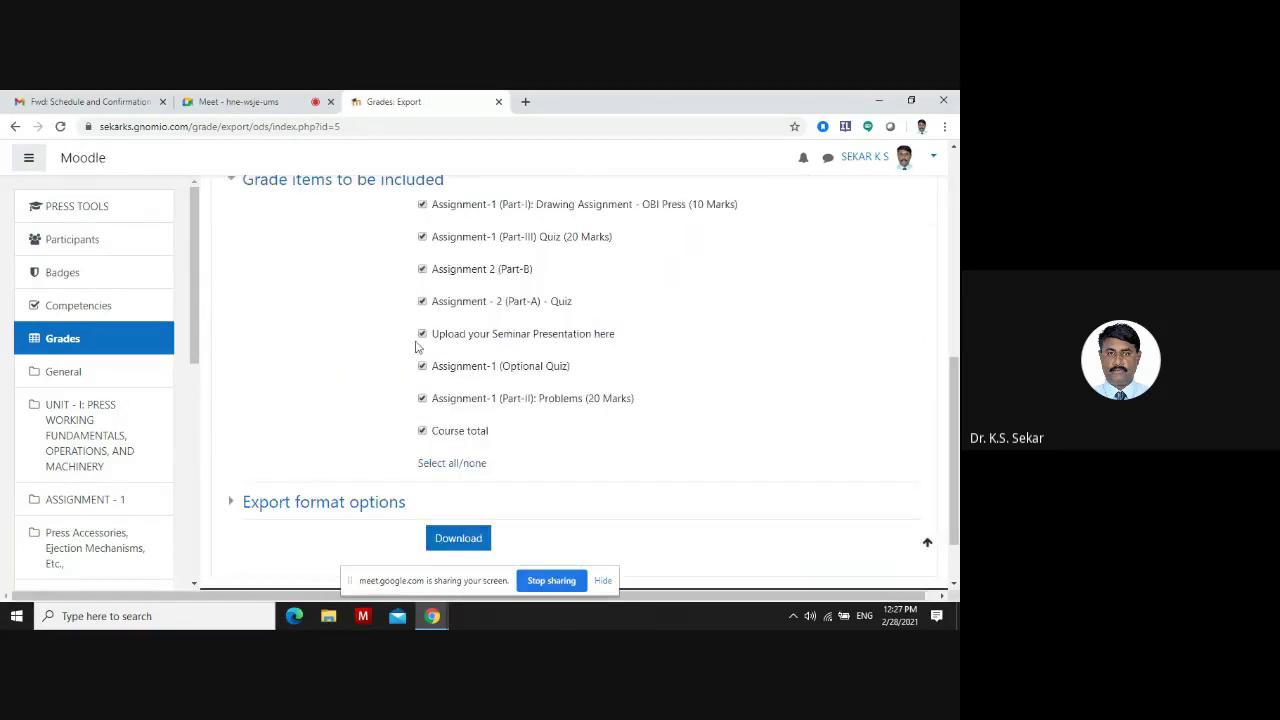
Review the export format options and download the PRESS TOOLS grades as an OpenDocument spreadsheet
{"action": "scroll", "coordinate": [477, 452], "scroll_direction": "down", "scroll_amount": 2}
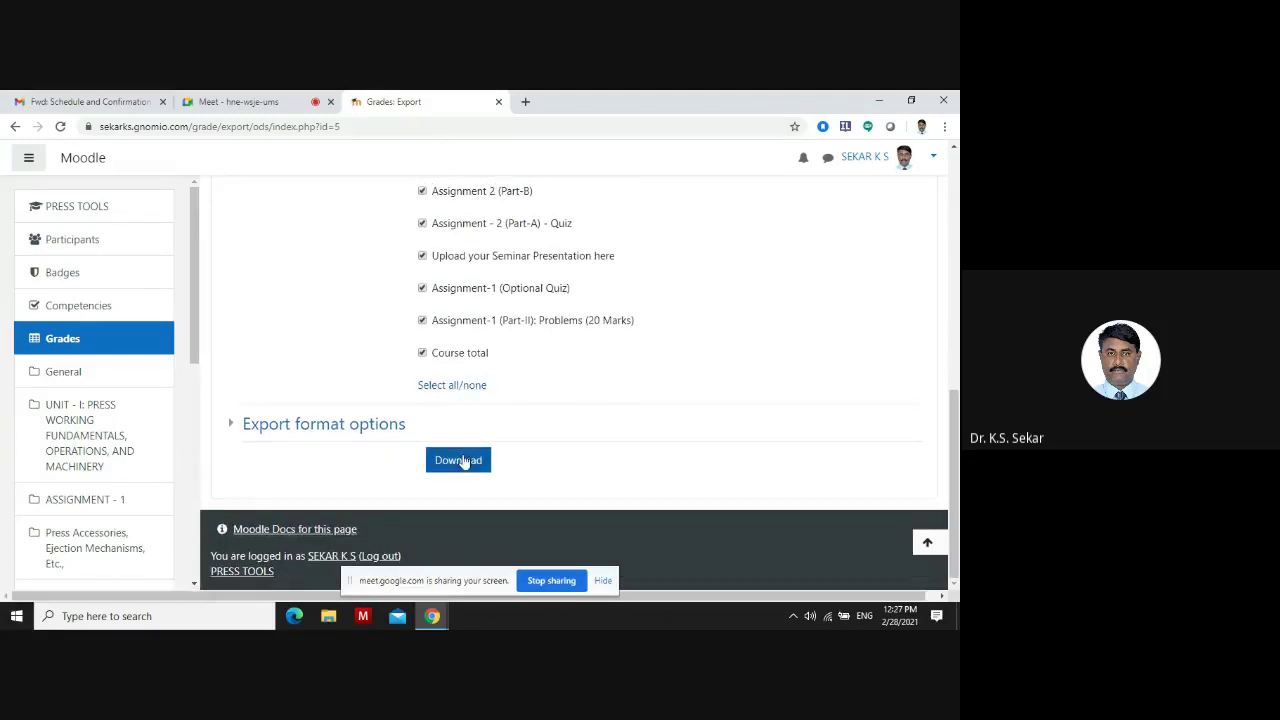
{"action": "left_click", "coordinate": [328, 428]}
{"action": "scroll", "coordinate": [603, 495], "scroll_direction": "down", "scroll_amount": 1}
{"action": "scroll", "coordinate": [590, 490], "scroll_direction": "down", "scroll_amount": 1}
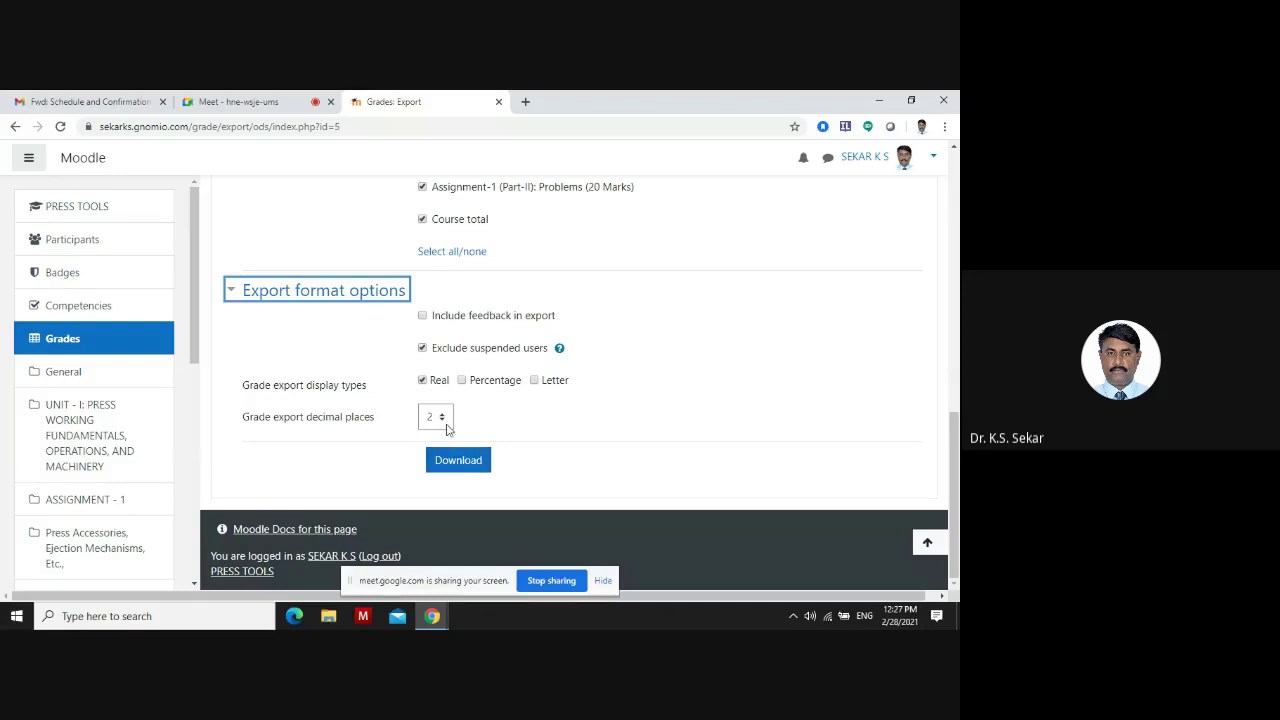
{"action": "left_click", "coordinate": [476, 468]}
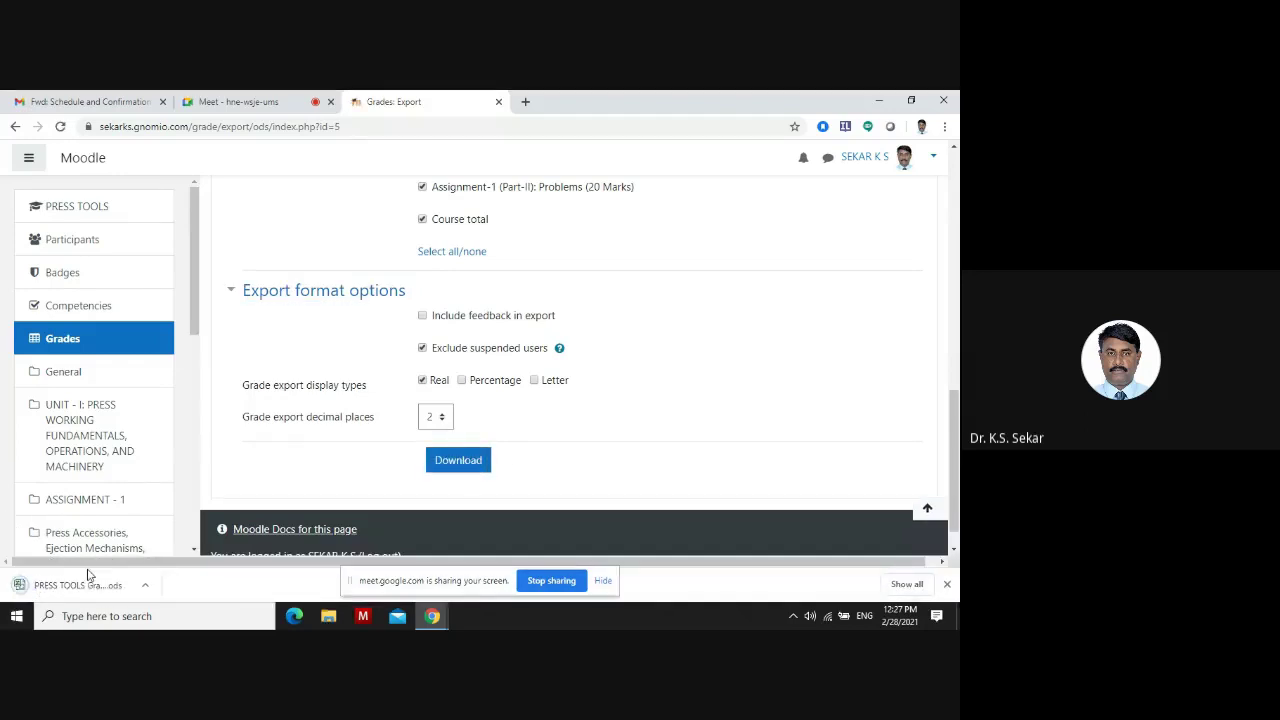
Open the downloaded PRESS TOOLS grades file in Excel, recovering its contents, cancelling the activation wizard and enabling editing
{"action": "left_click", "coordinate": [142, 584]}
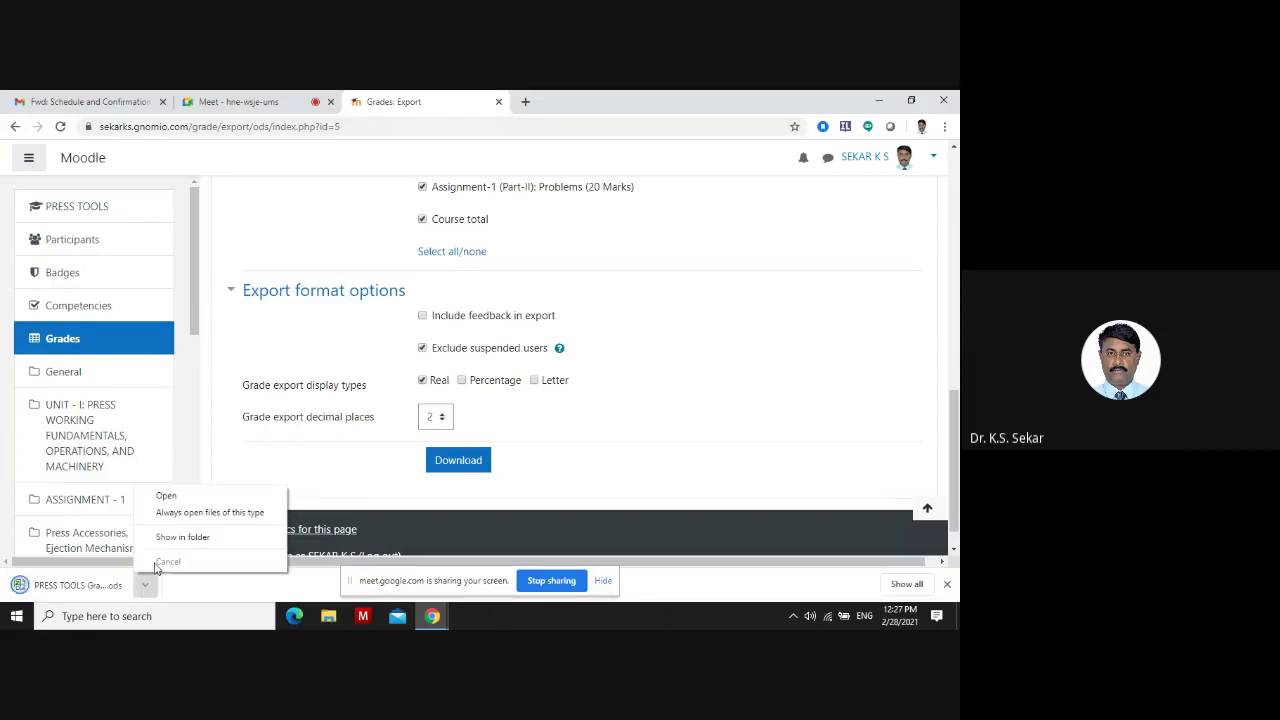
{"action": "left_click", "coordinate": [165, 495]}
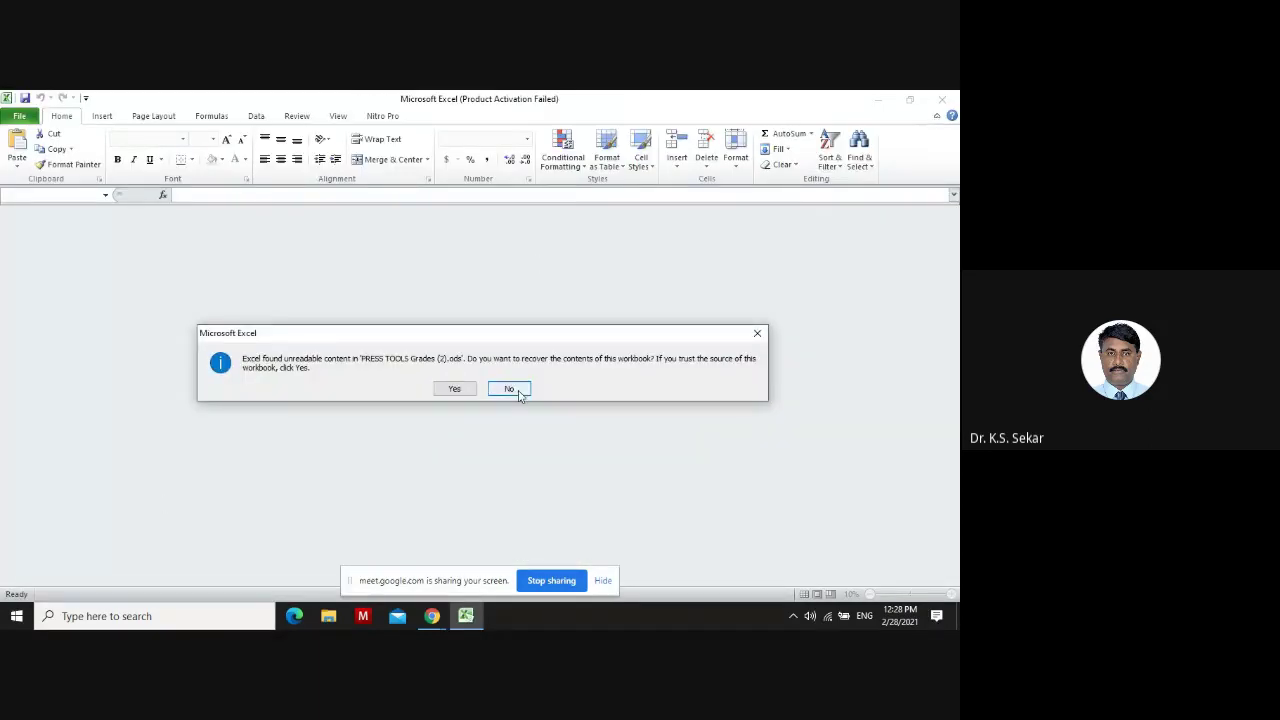
{"action": "left_click", "coordinate": [452, 389]}
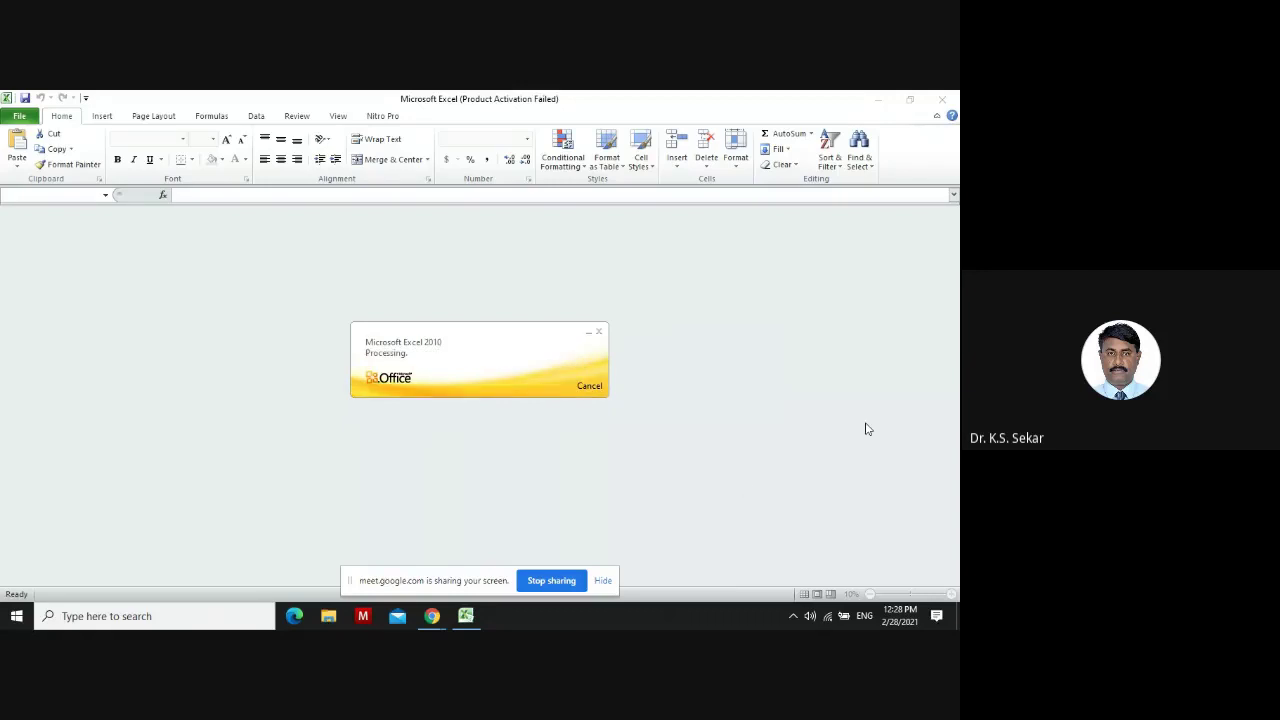
{"action": "mouse_move", "coordinate": [420, 624]}
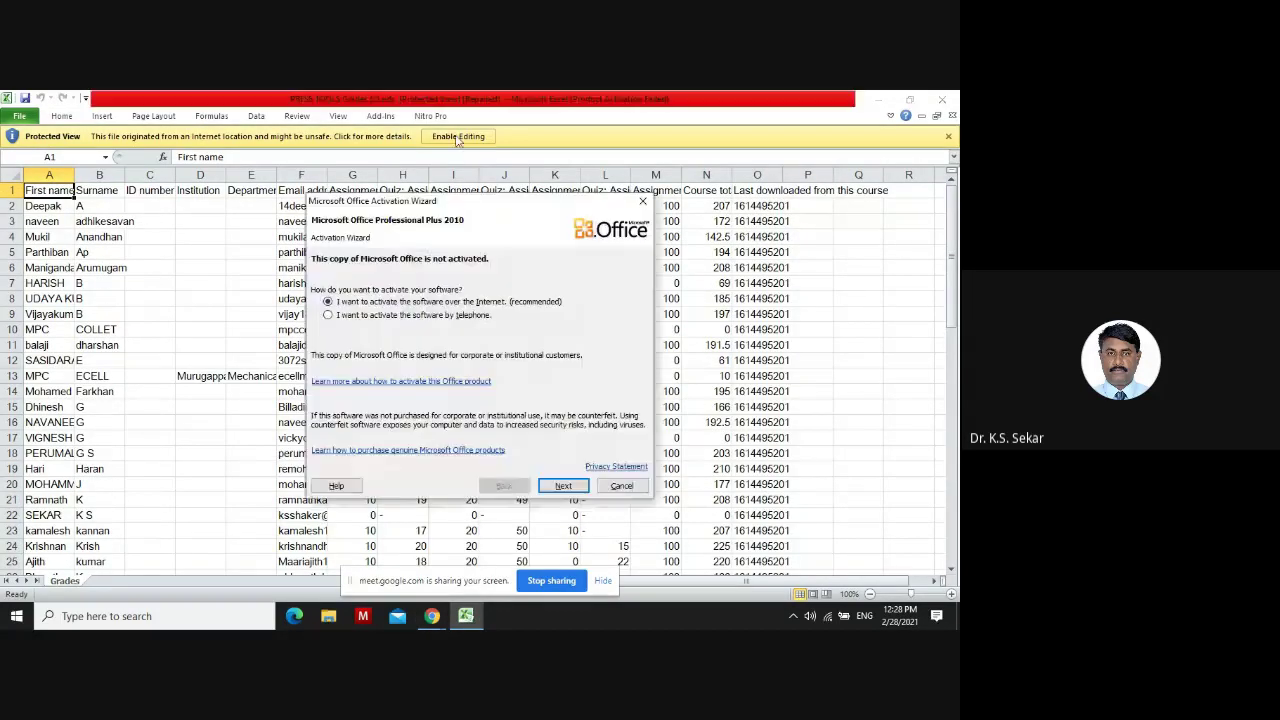
{"action": "left_click", "coordinate": [606, 486]}
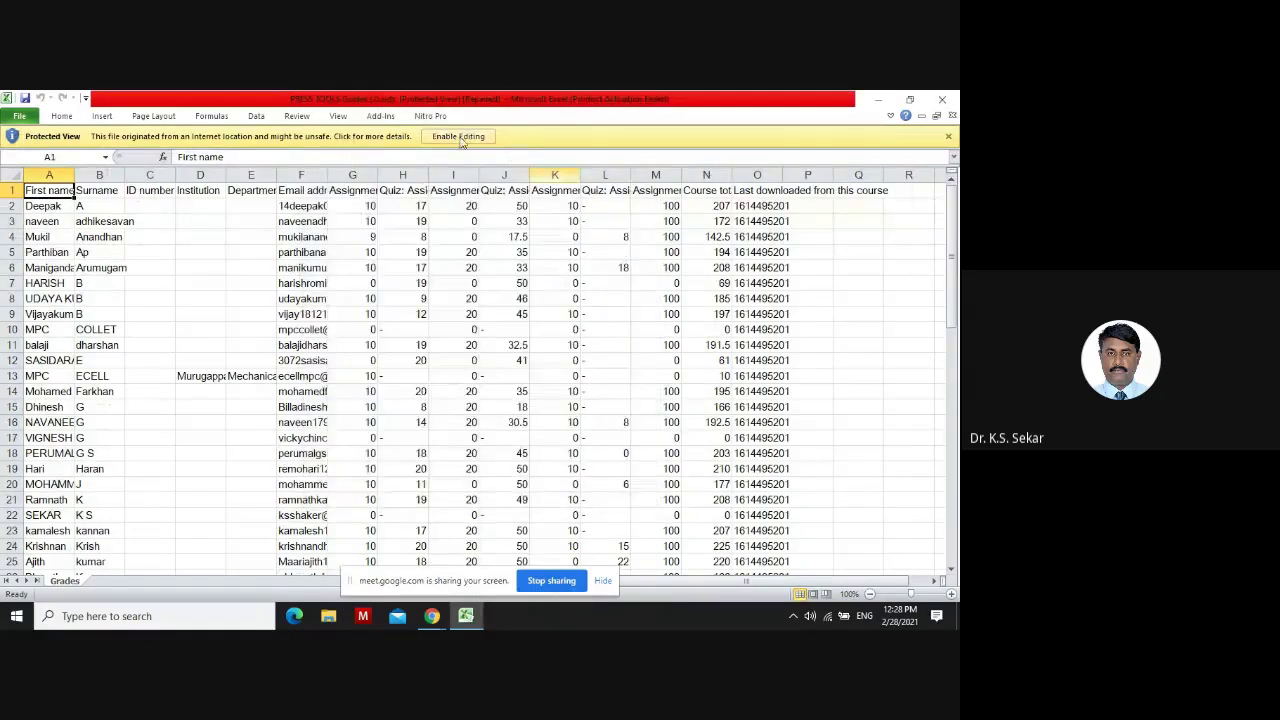
{"action": "left_click", "coordinate": [459, 137]}
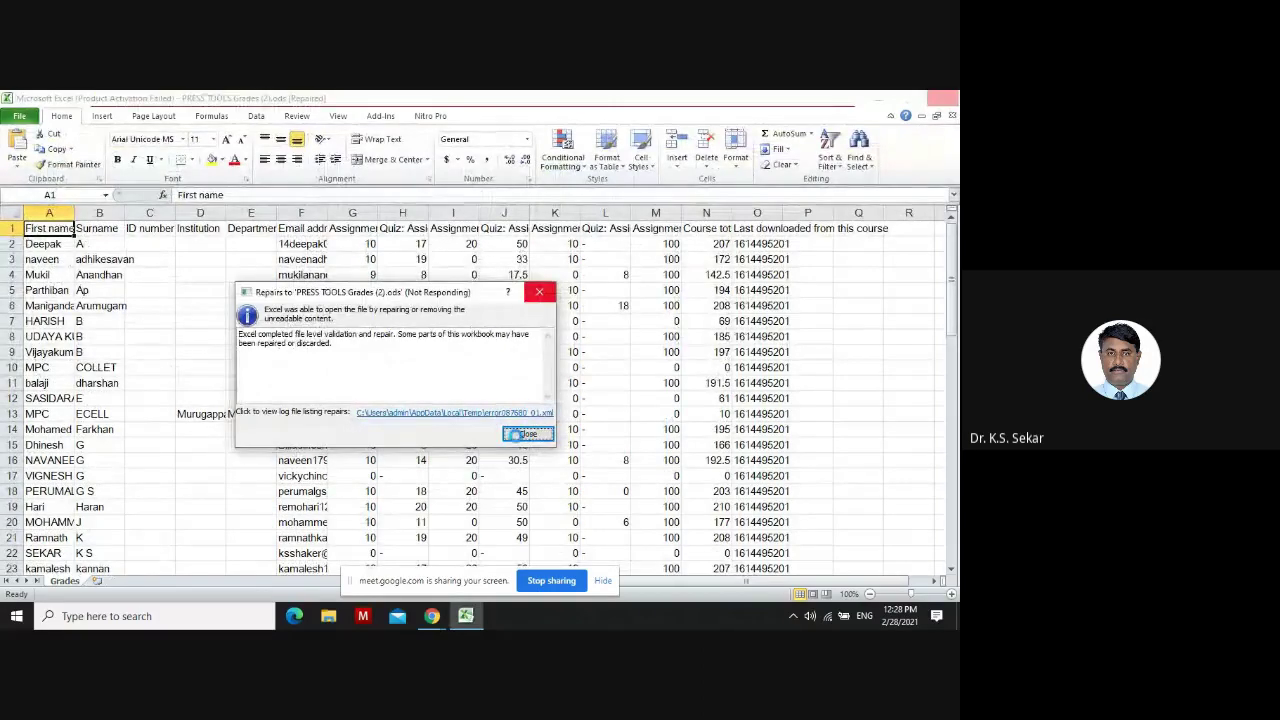
{"action": "left_click", "coordinate": [518, 434]}
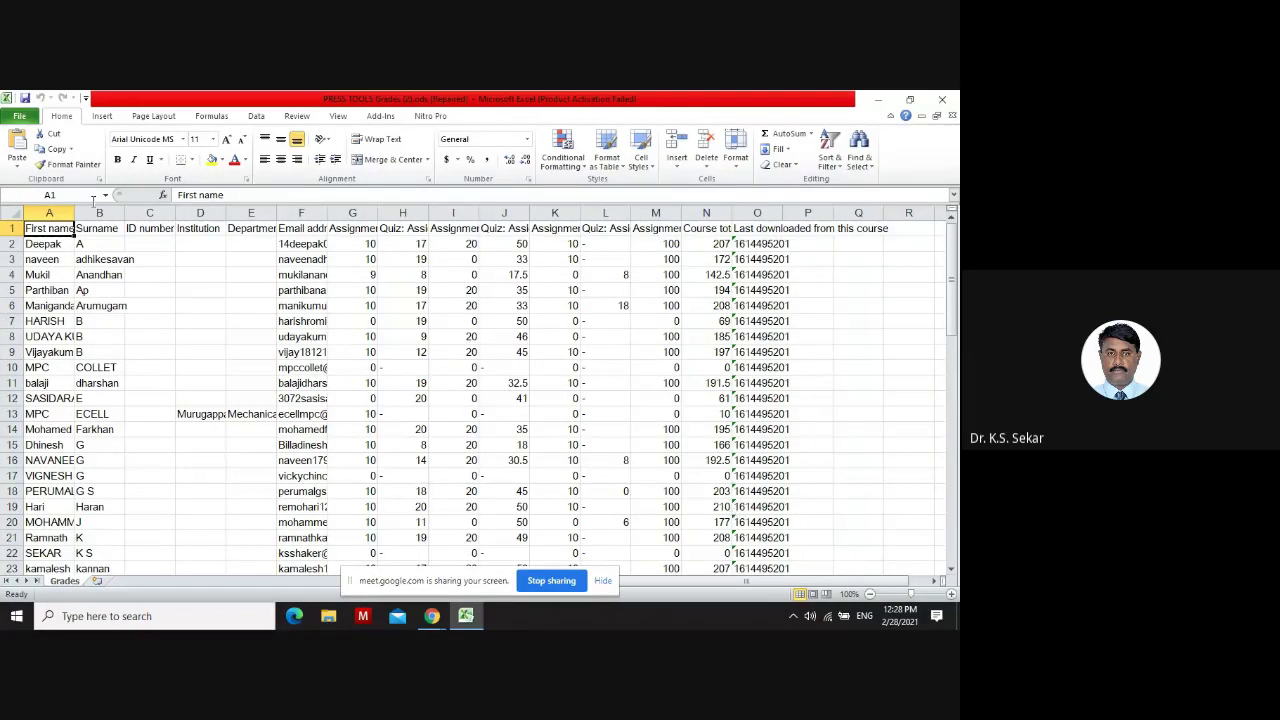
{"action": "left_click", "coordinate": [524, 430]}
Close the grades workbook and switch to the Google Meet chat in Chrome to read the participants' questions
{"action": "left_click", "coordinate": [942, 100]}
{"action": "left_click", "coordinate": [478, 370]}
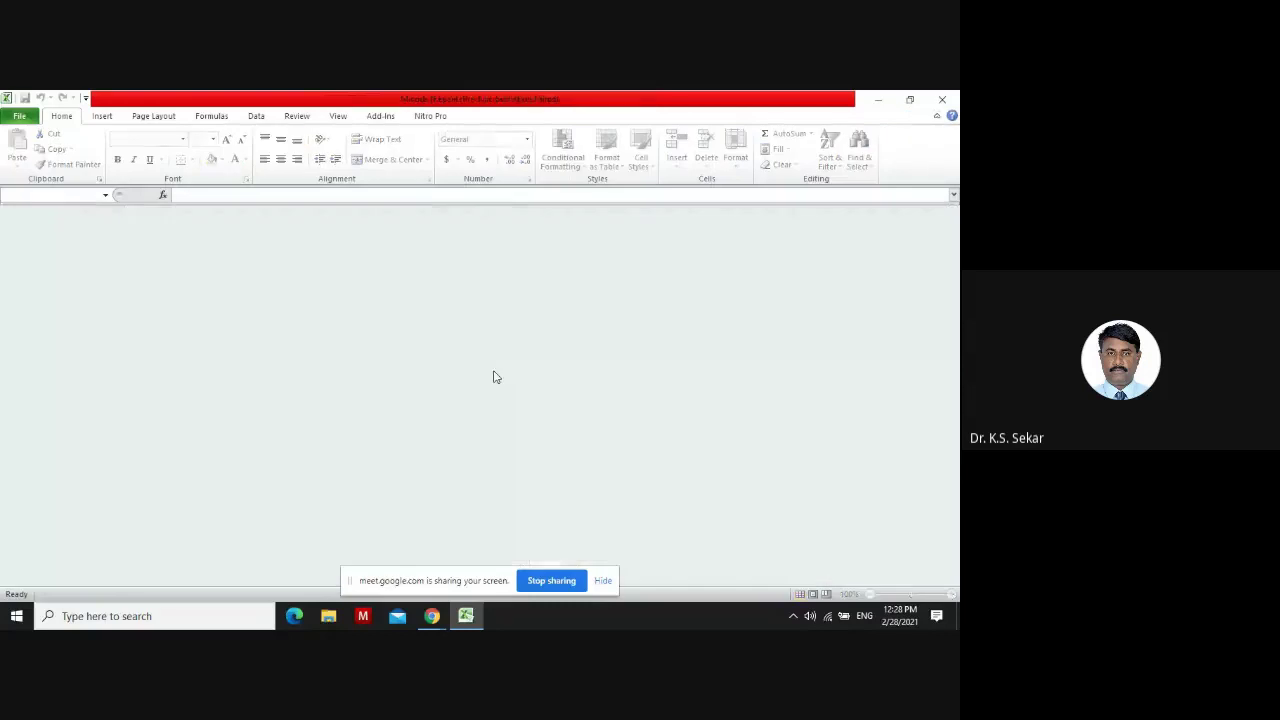
{"action": "left_click", "coordinate": [432, 620]}
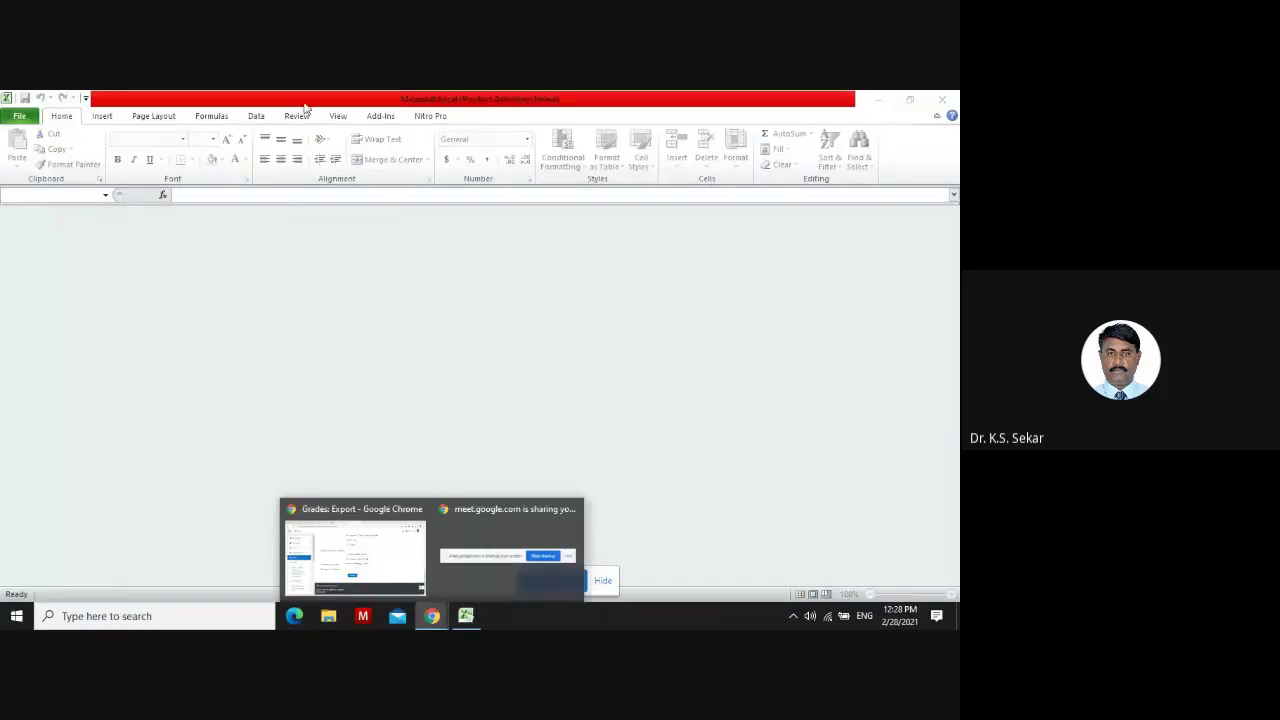
{"action": "left_click", "coordinate": [371, 566]}
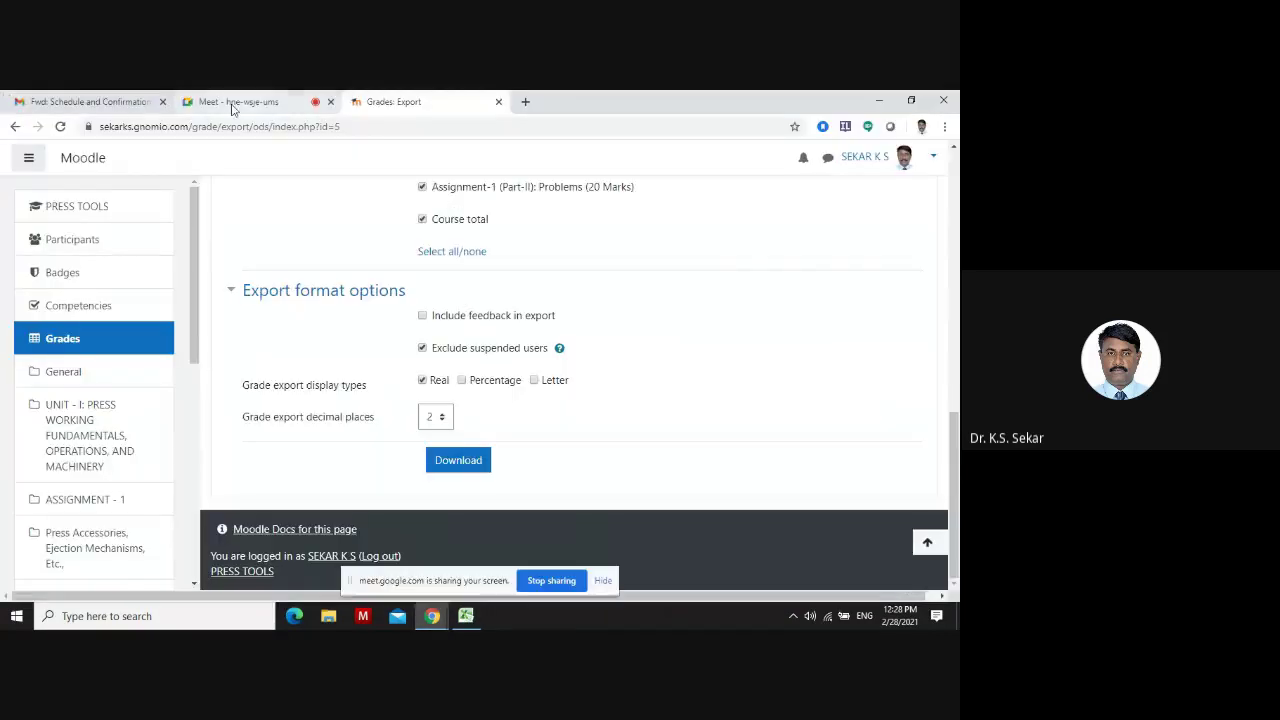
{"action": "left_click", "coordinate": [232, 106]}
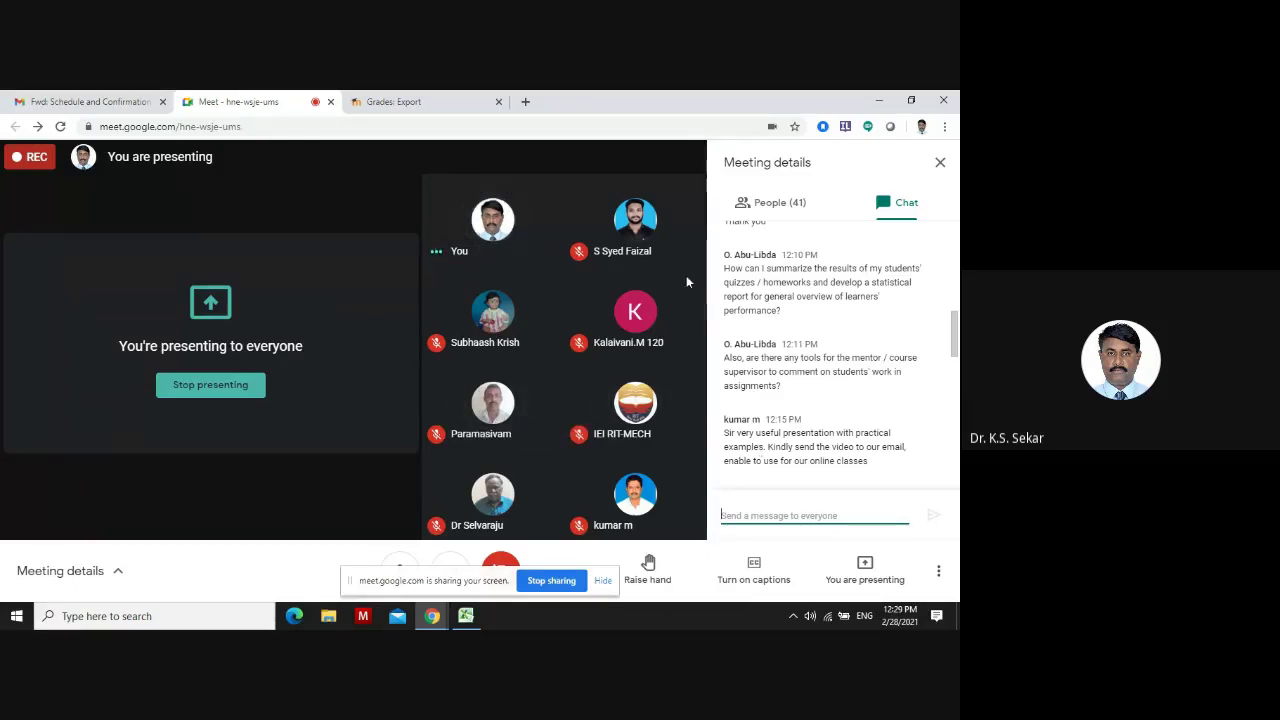
Return to Moodle, open the ASSIGNMENT - 1 section of PRESS TOOLS and look over the course's assignments and quizzes
{"action": "left_click", "coordinate": [386, 104]}
{"action": "scroll", "coordinate": [105, 398], "scroll_direction": "down", "scroll_amount": 3}
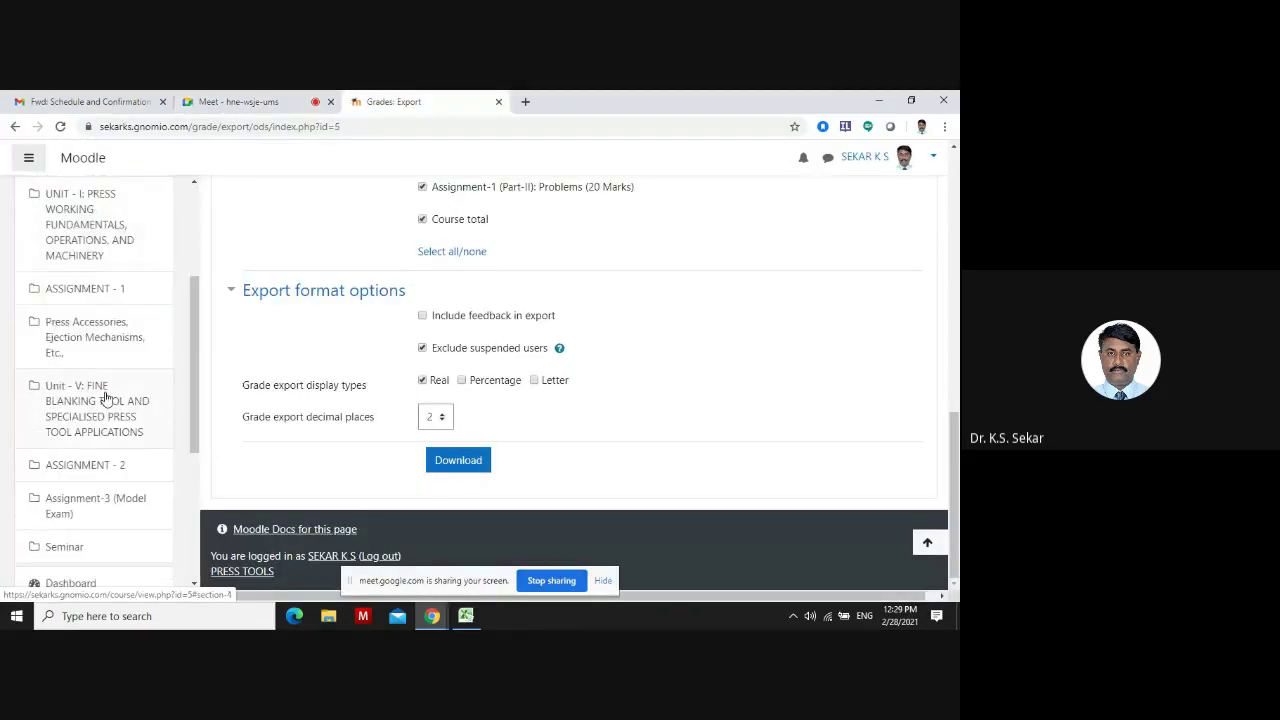
{"action": "left_click", "coordinate": [83, 292]}
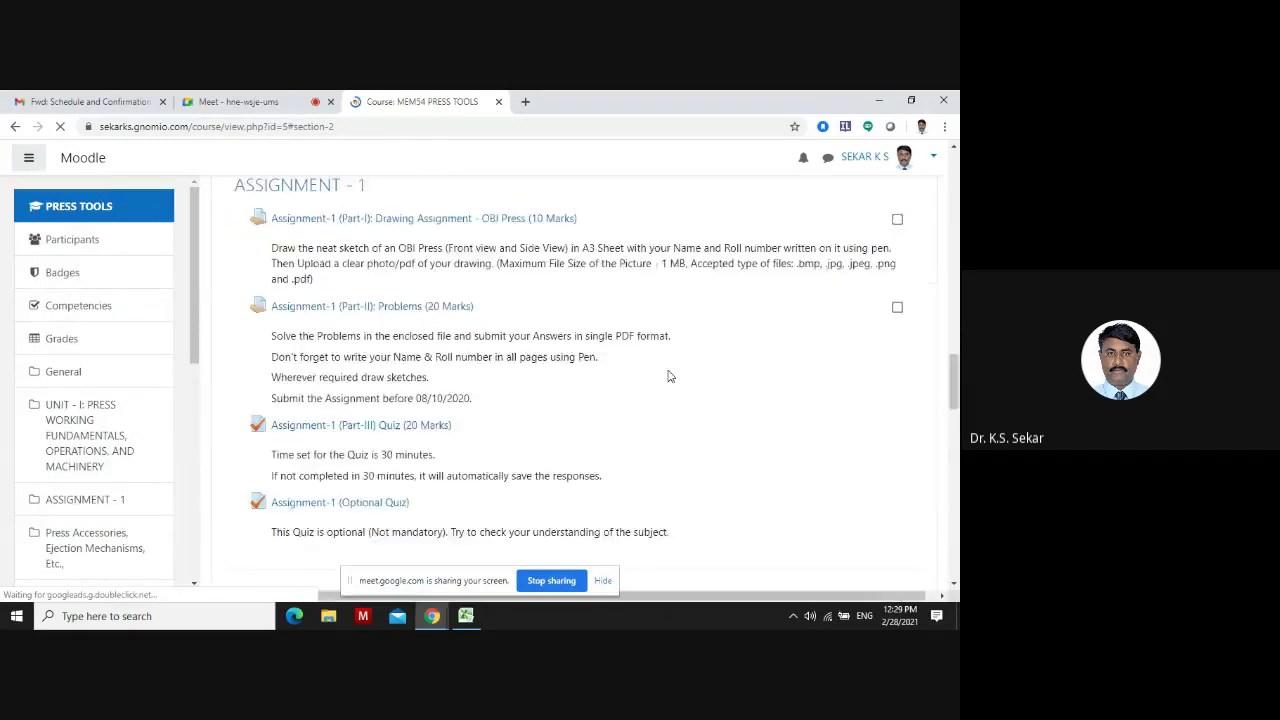
{"action": "scroll", "coordinate": [669, 377], "scroll_direction": "down", "scroll_amount": 3}
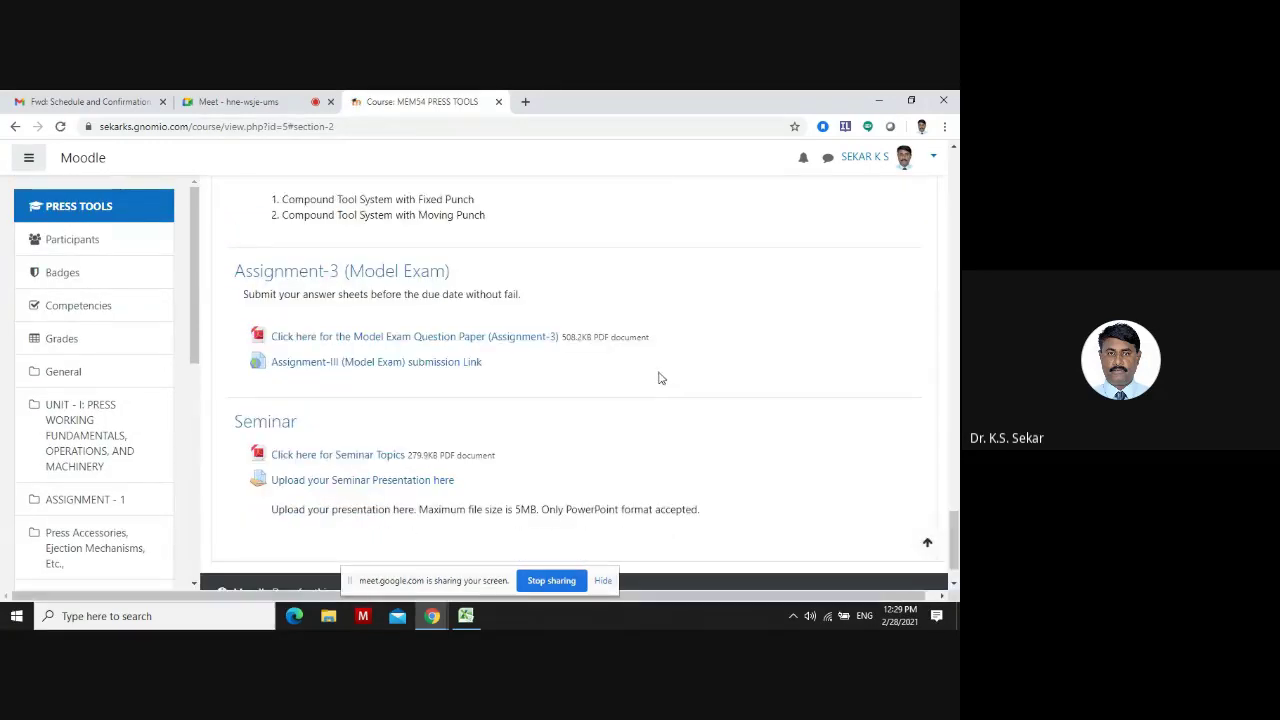
{"action": "scroll", "coordinate": [407, 443], "scroll_direction": "up", "scroll_amount": 2}
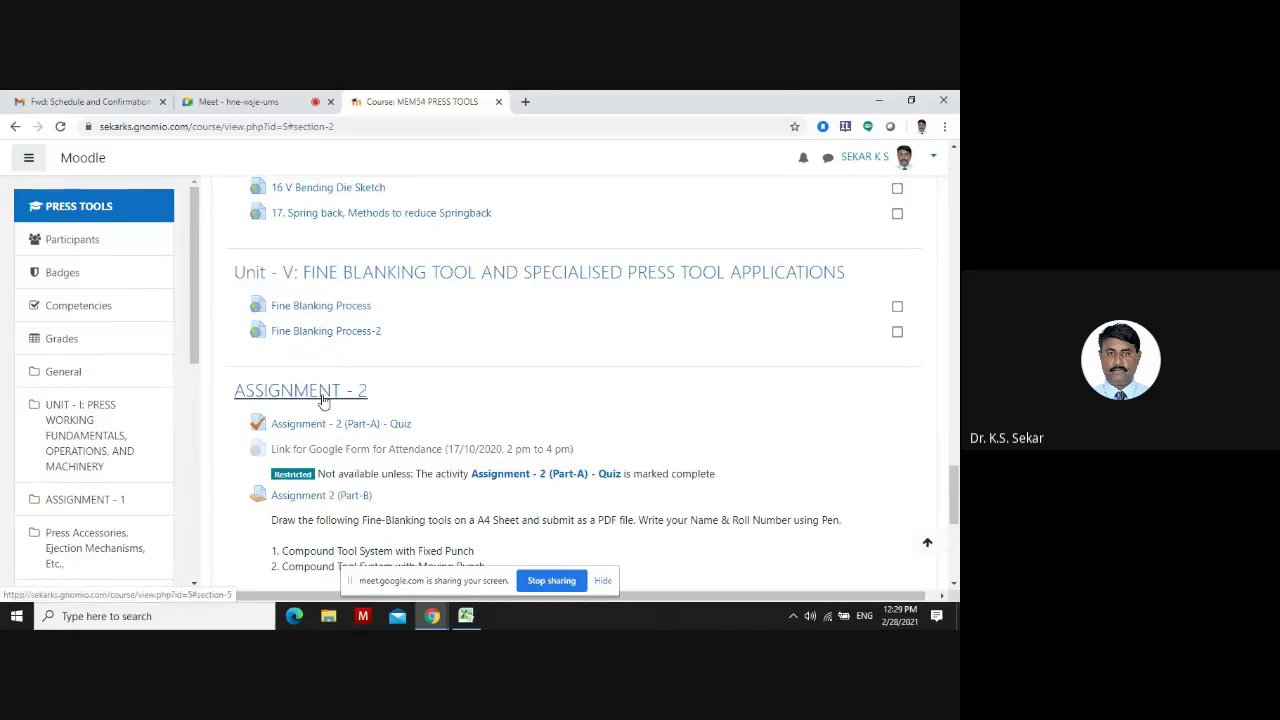
{"action": "scroll", "coordinate": [332, 438], "scroll_direction": "up", "scroll_amount": 4}
{"action": "scroll", "coordinate": [332, 438], "scroll_direction": "up", "scroll_amount": 3}
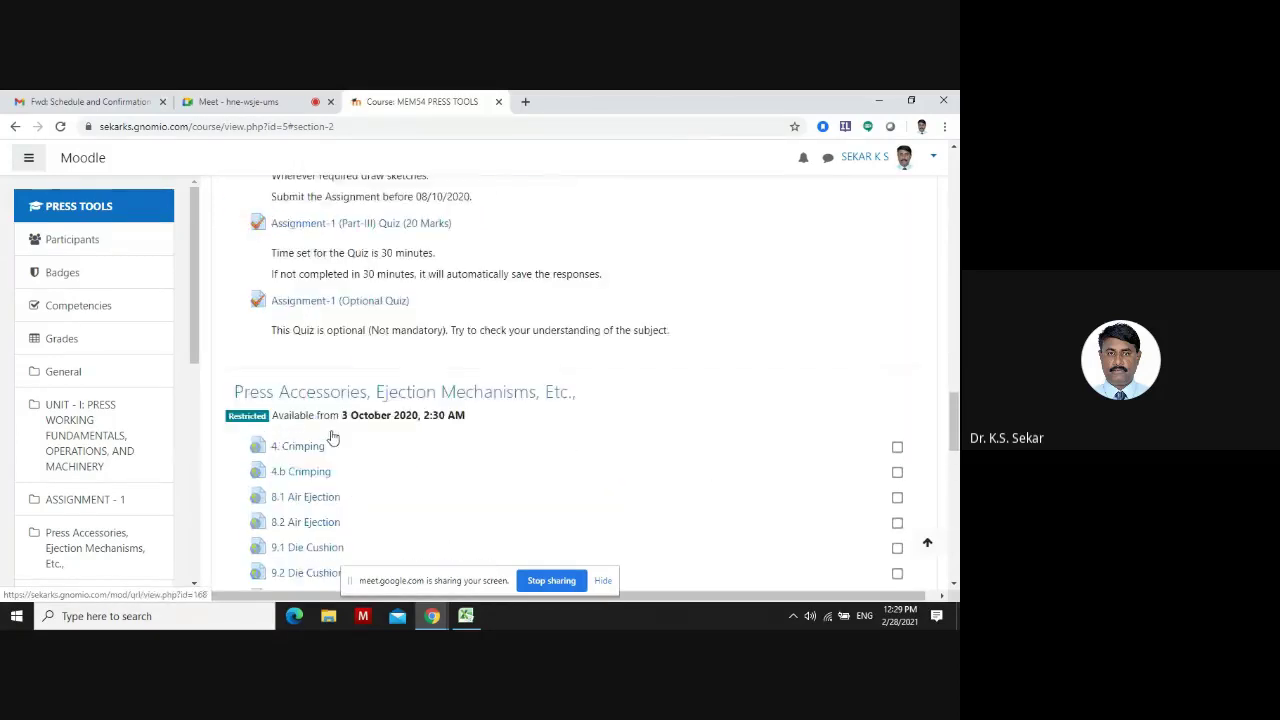
{"action": "scroll", "coordinate": [332, 438], "scroll_direction": "up", "scroll_amount": 1}
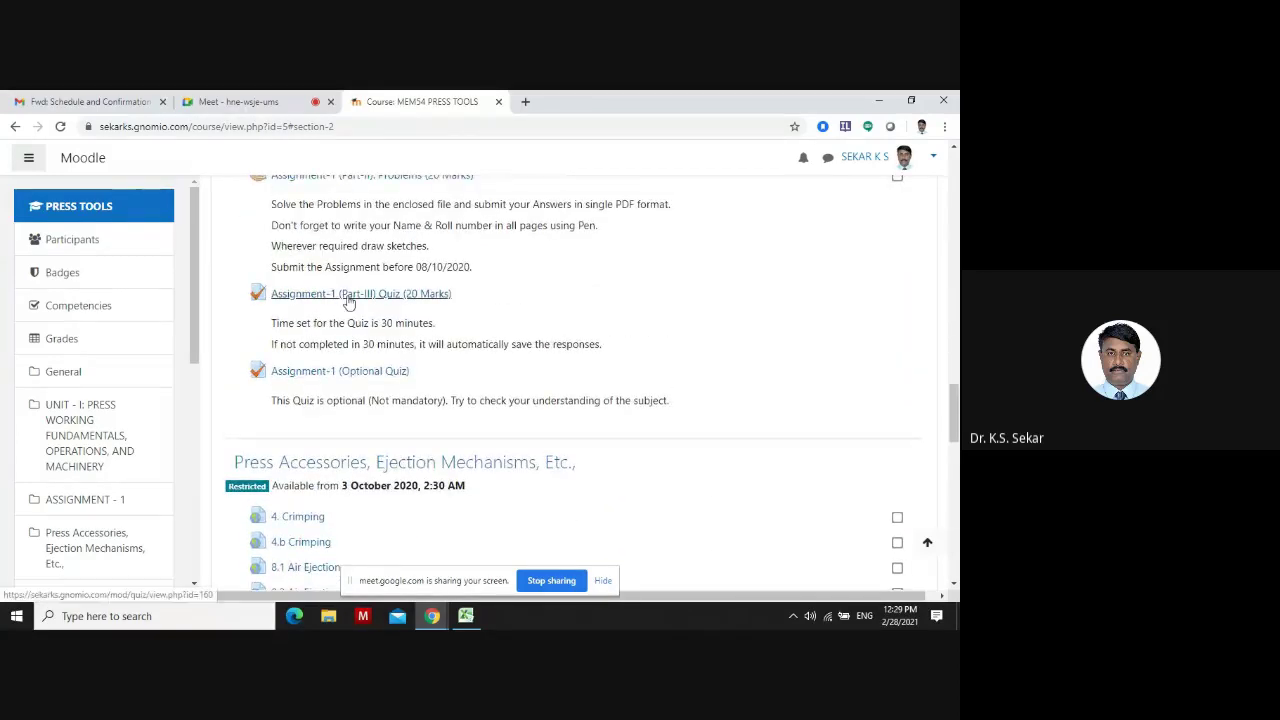
{"action": "scroll", "coordinate": [352, 306], "scroll_direction": "up", "scroll_amount": 2}
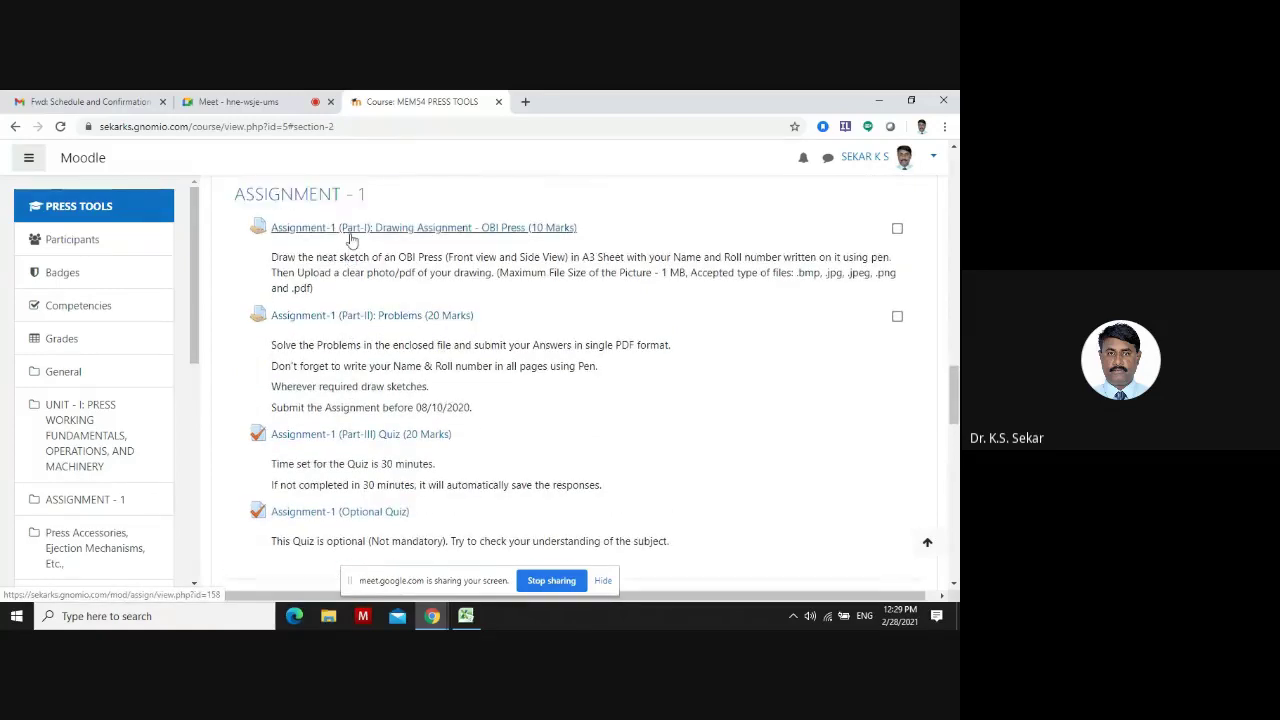
Open the submissions of Assignment-1 (Part-I): Drawing Assignment - OBI Press and bring up the first student's grading page
{"action": "left_click", "coordinate": [350, 230]}
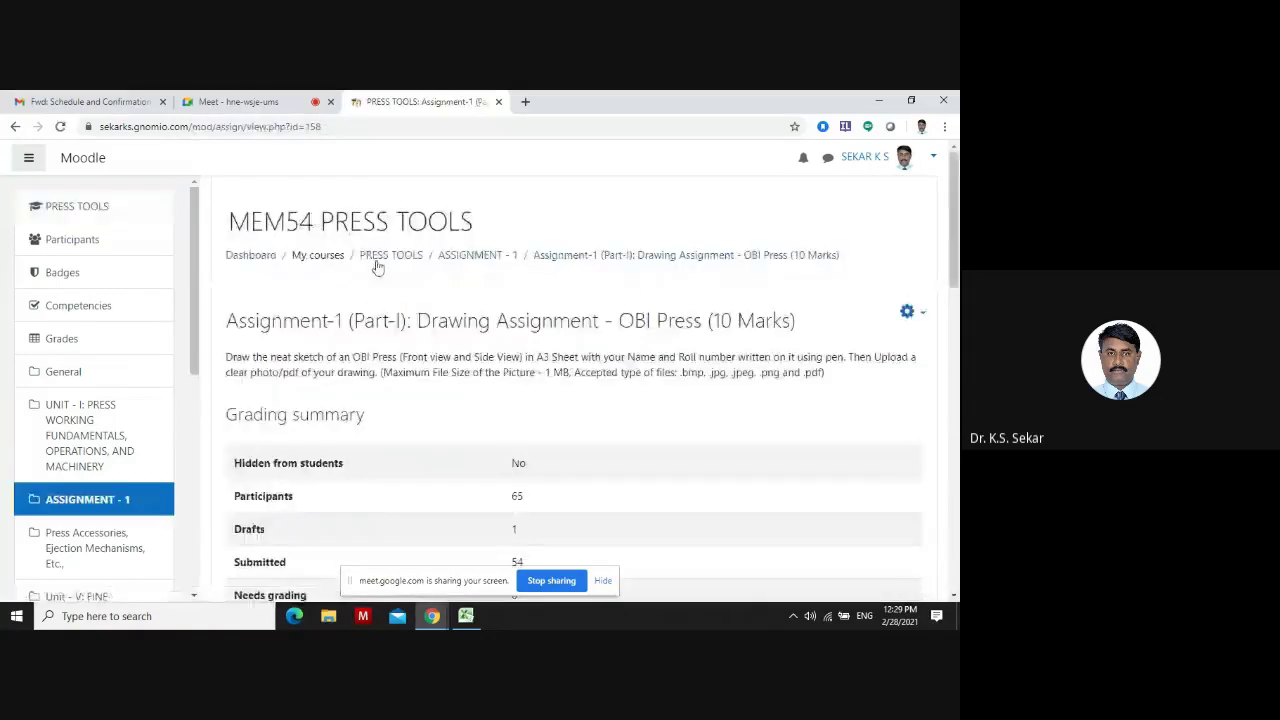
{"action": "scroll", "coordinate": [545, 437], "scroll_direction": "down", "scroll_amount": 3}
{"action": "left_click", "coordinate": [545, 431]}
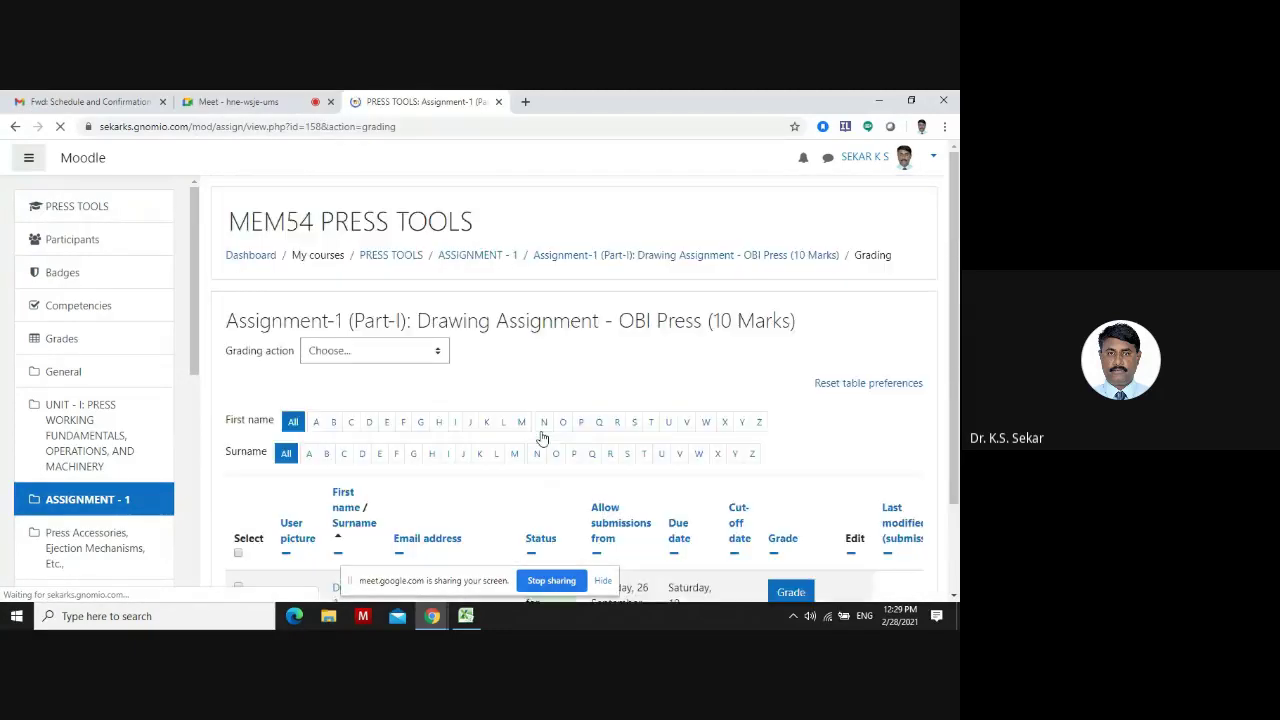
{"action": "scroll", "coordinate": [877, 477], "scroll_direction": "down", "scroll_amount": 2}
{"action": "left_click", "coordinate": [889, 366]}
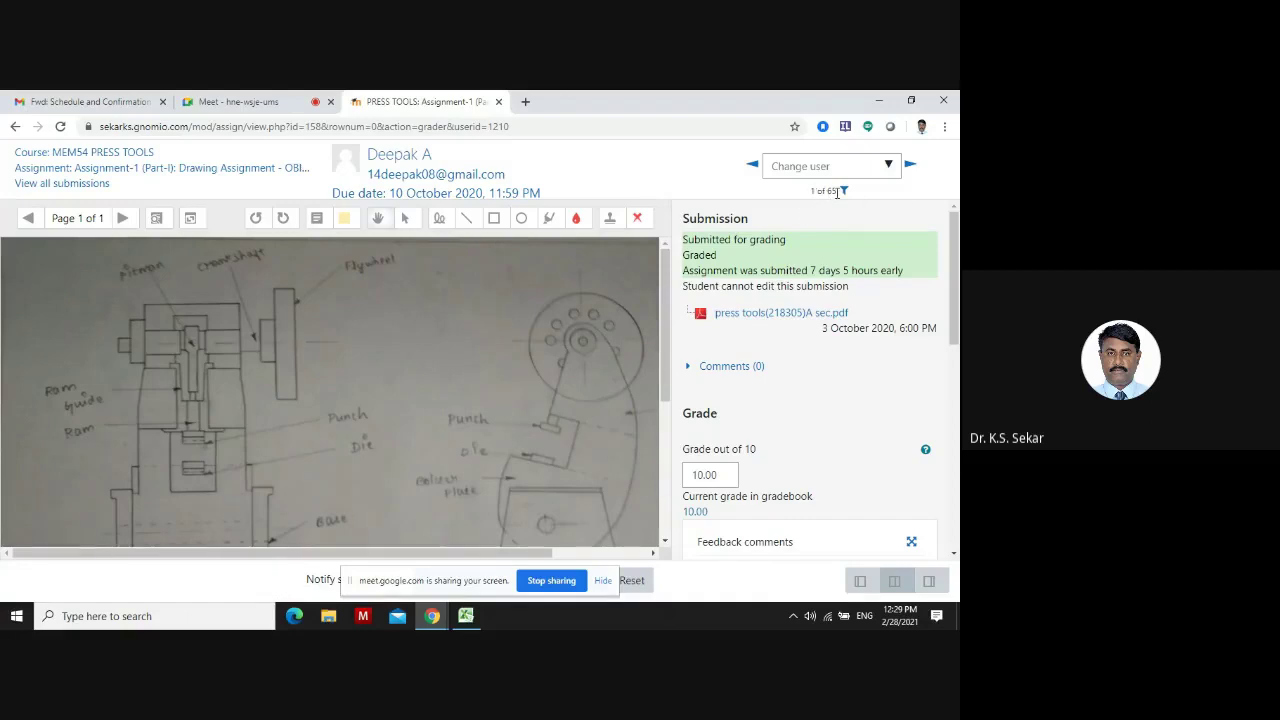
Place the cursor in the first student's feedback comments and inspect the grade and comment fields
{"action": "scroll", "coordinate": [810, 380], "scroll_direction": "down", "scroll_amount": 3}
{"action": "left_click", "coordinate": [726, 413]}
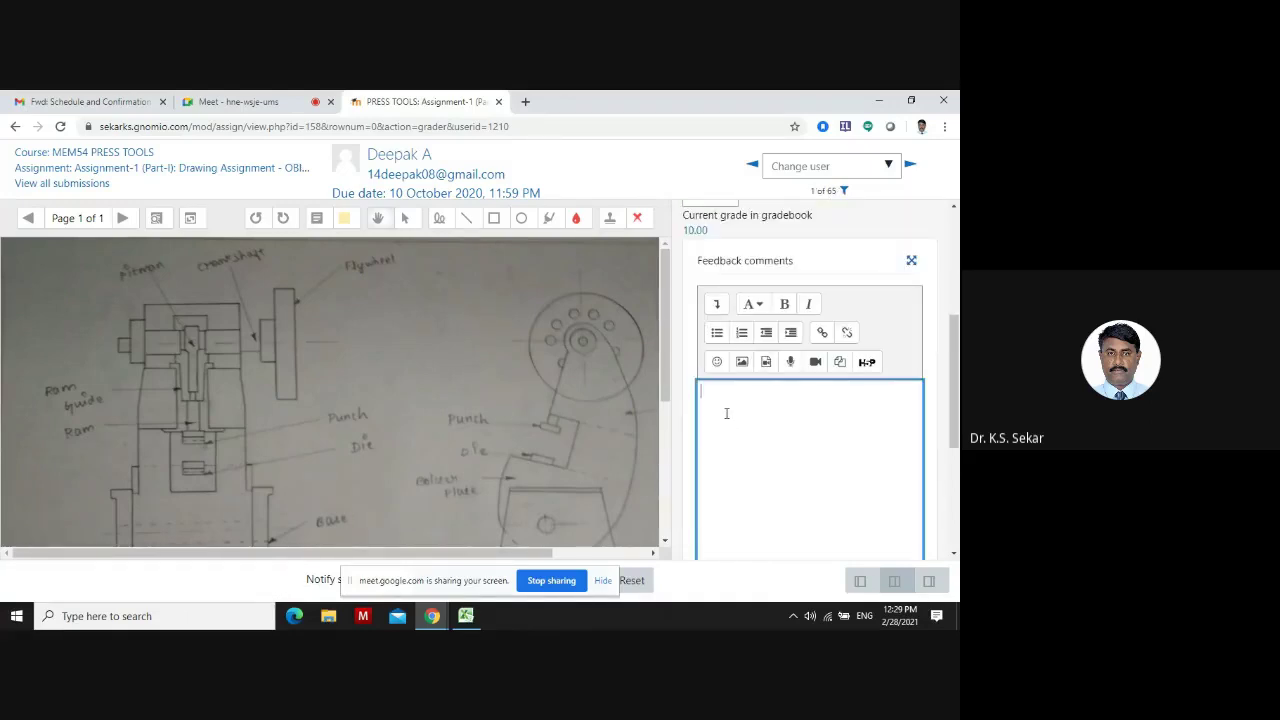
{"action": "scroll", "coordinate": [789, 449], "scroll_direction": "up", "scroll_amount": 2}
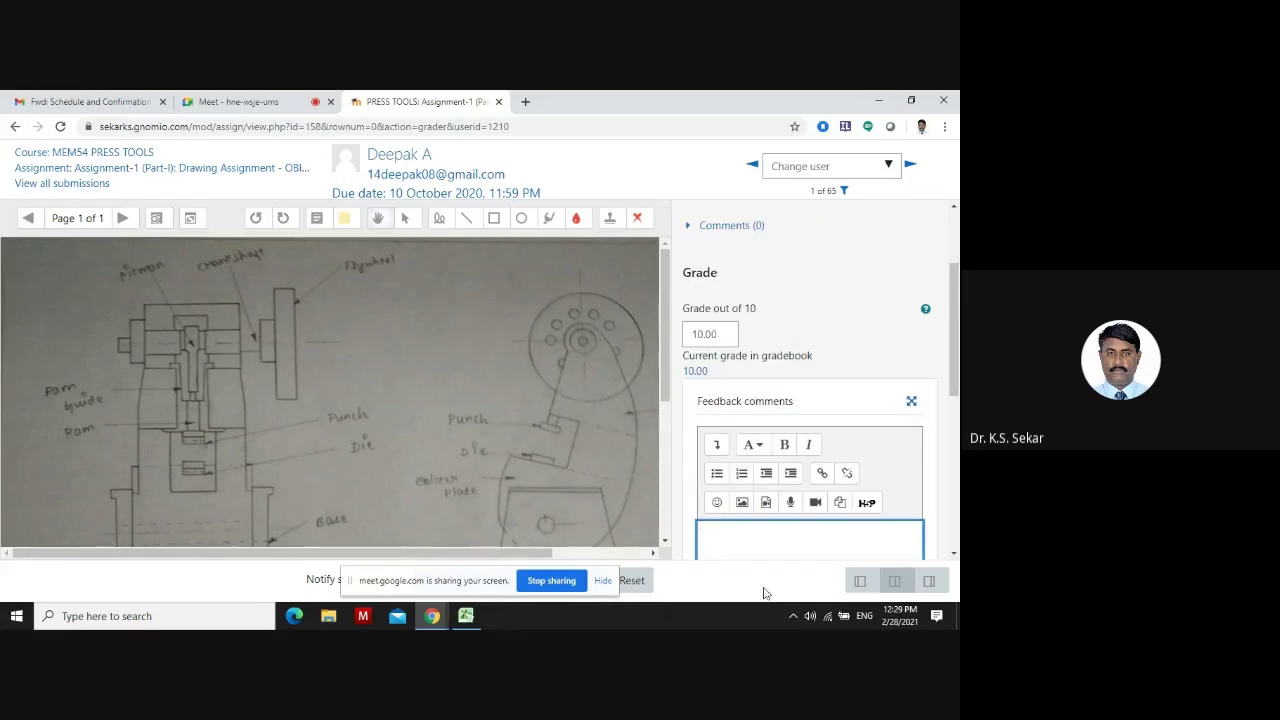
{"action": "scroll", "coordinate": [757, 530], "scroll_direction": "down", "scroll_amount": 2}
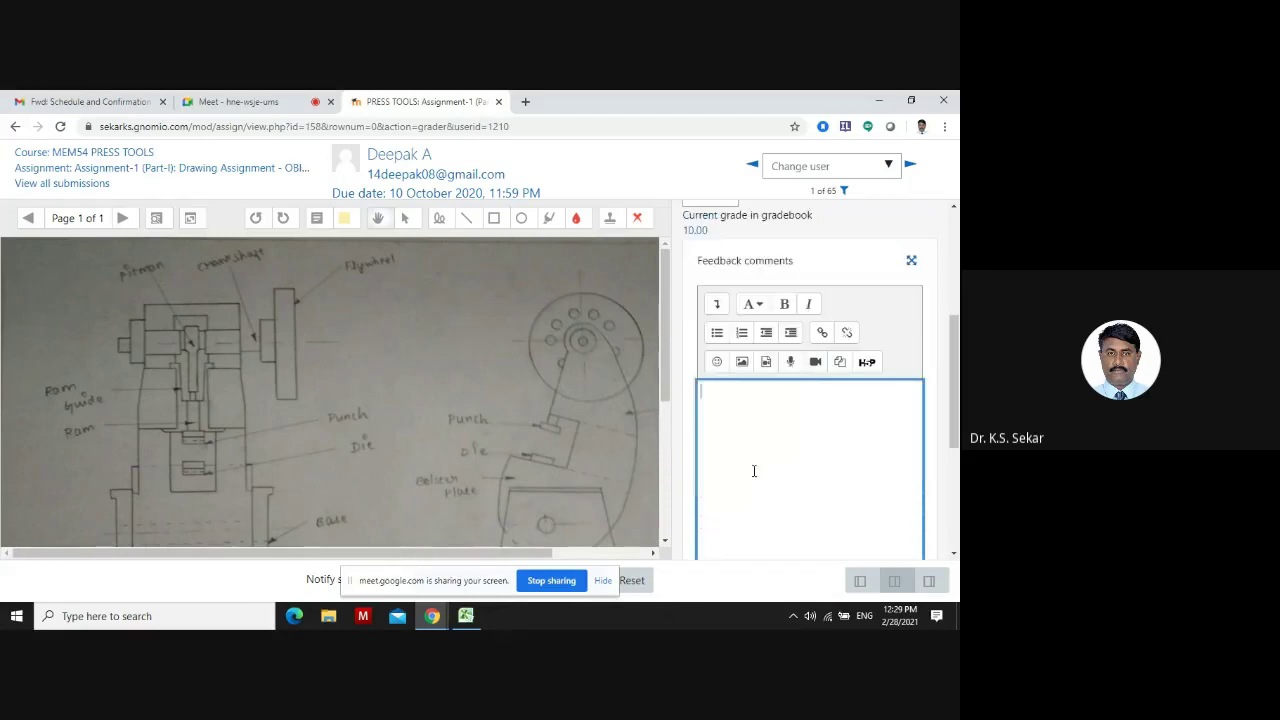
Page through the following students' submissions up to the sixth of 65, viewing each one's submission and grade details
{"action": "left_click", "coordinate": [911, 166]}
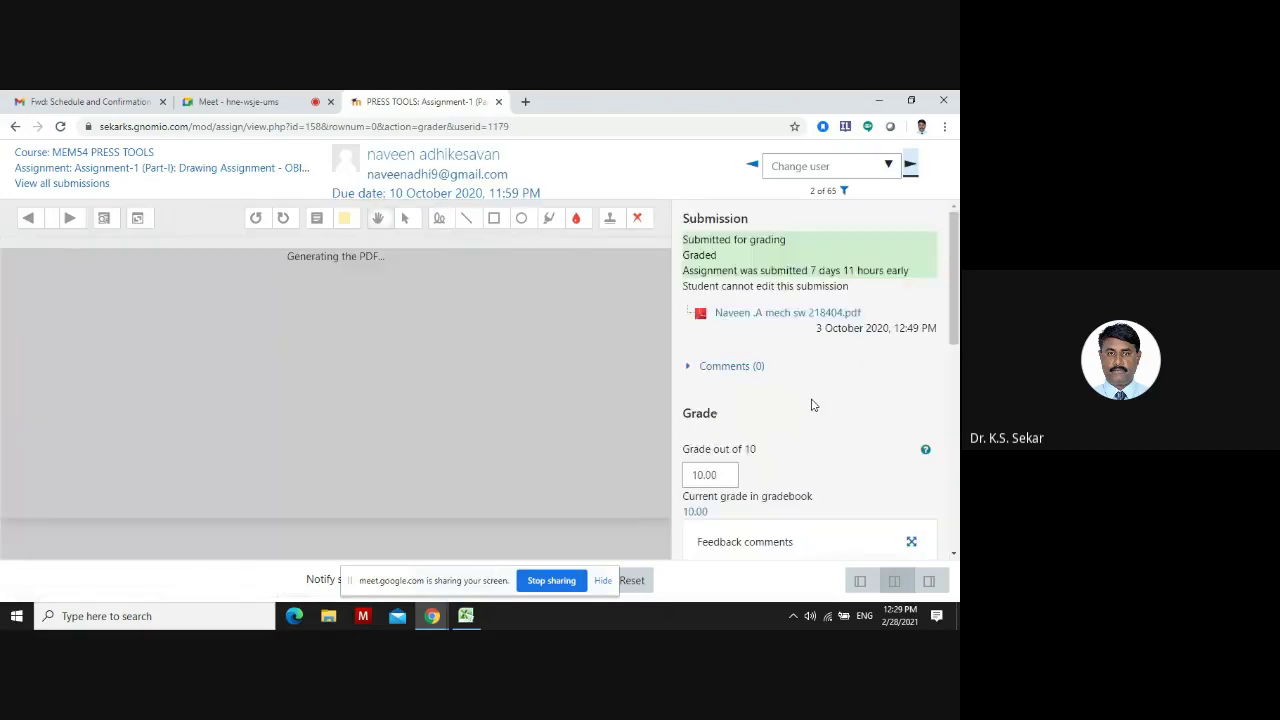
{"action": "scroll", "coordinate": [812, 405], "scroll_direction": "down", "scroll_amount": 2}
{"action": "left_click", "coordinate": [910, 166]}
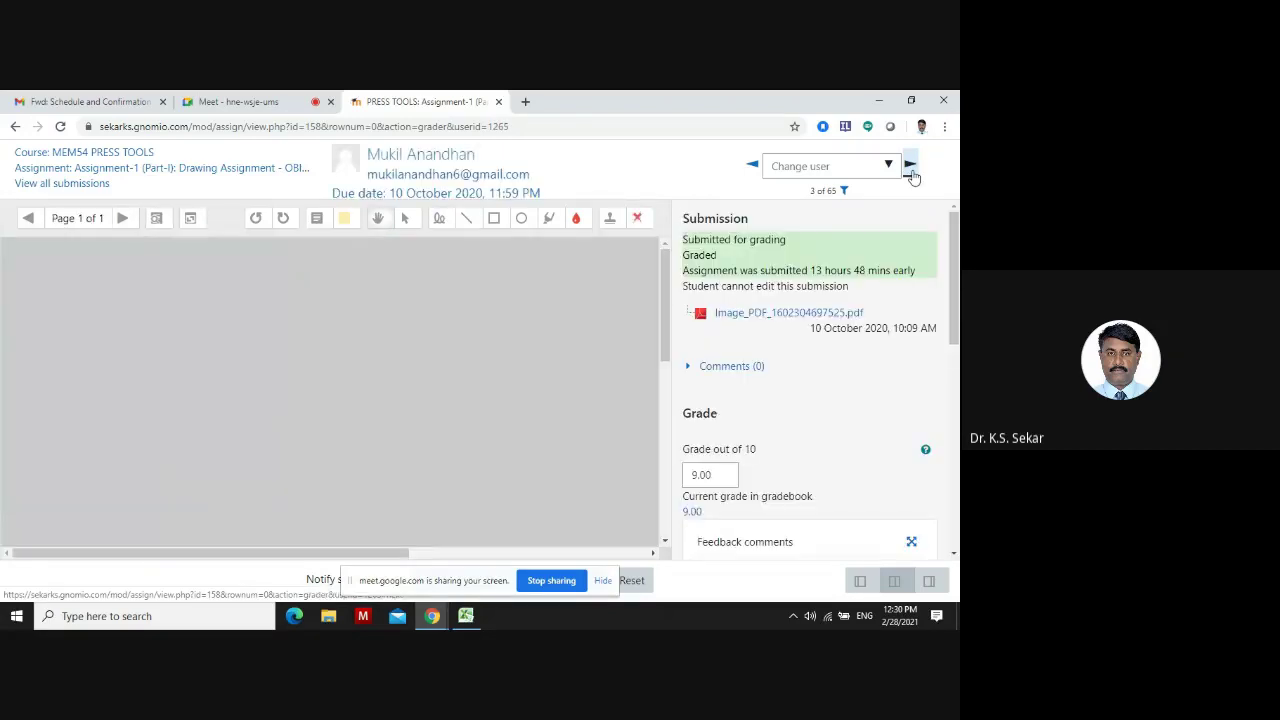
{"action": "left_click", "coordinate": [910, 166]}
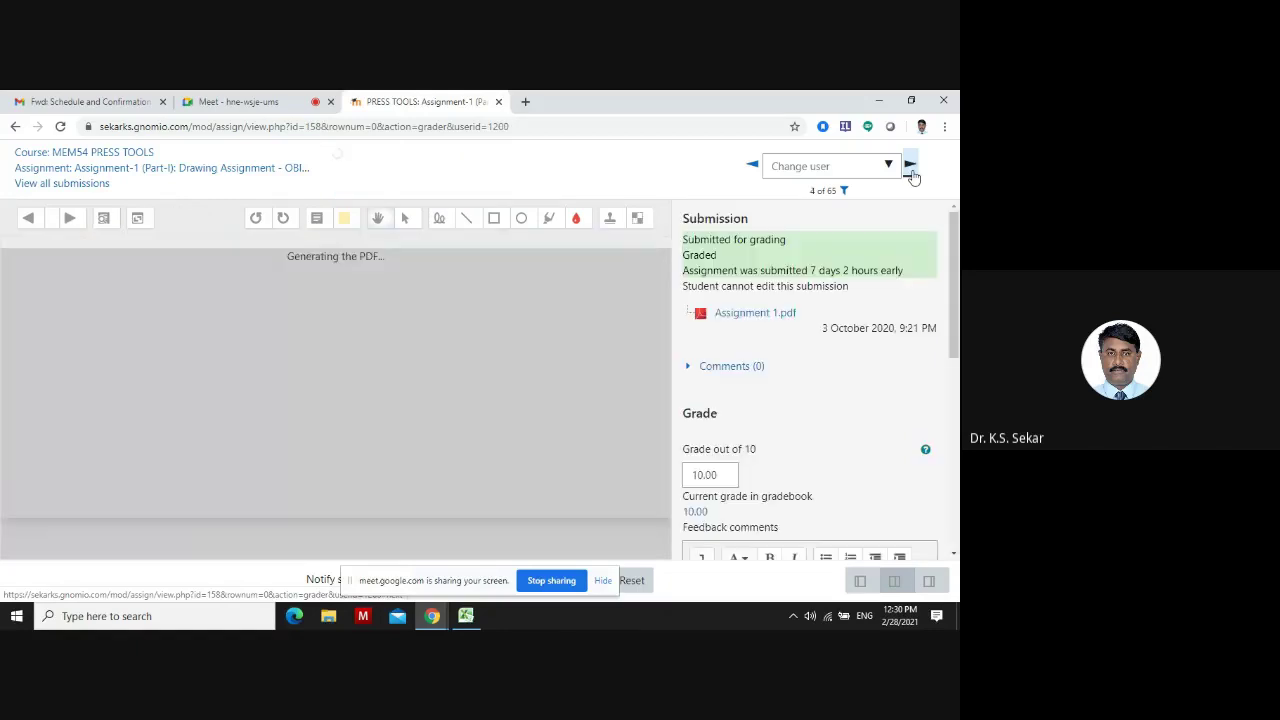
{"action": "left_click", "coordinate": [910, 166]}
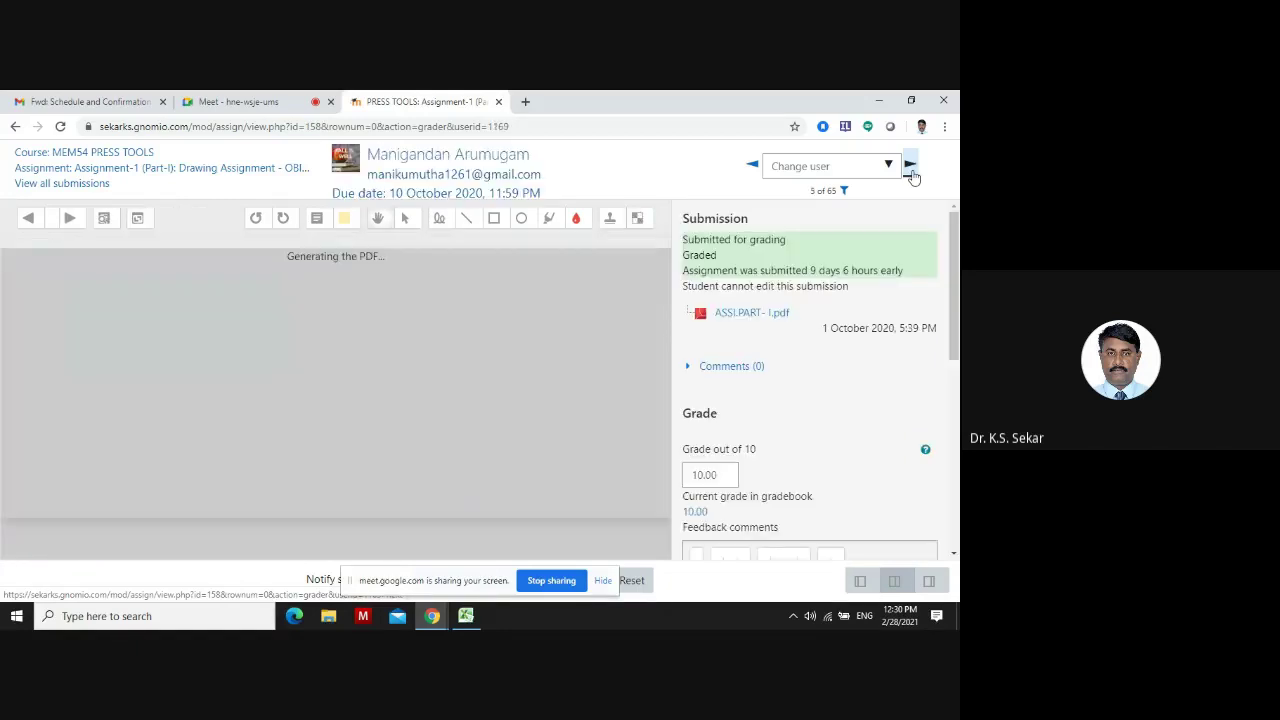
{"action": "left_click", "coordinate": [910, 168]}
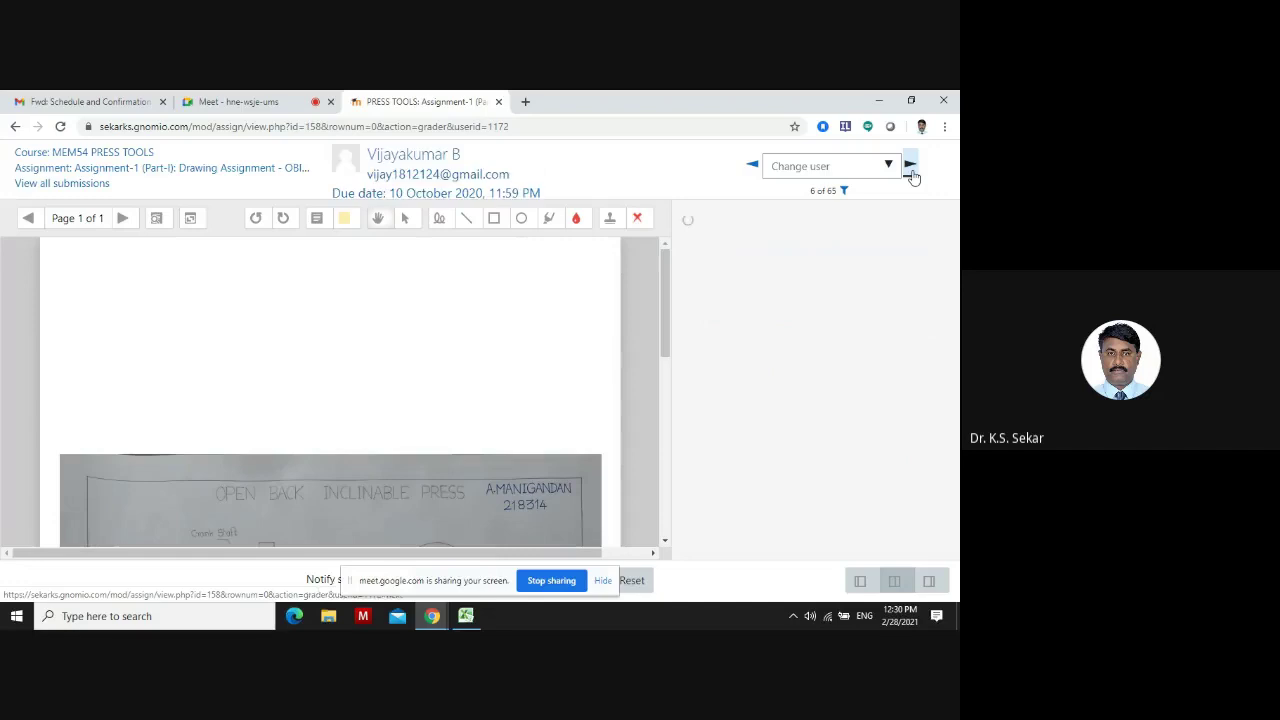
Highlight the feedback comment "Good" on the sixth student's submission and move on to the seventh student
{"action": "scroll", "coordinate": [868, 287], "scroll_direction": "down", "scroll_amount": 5}
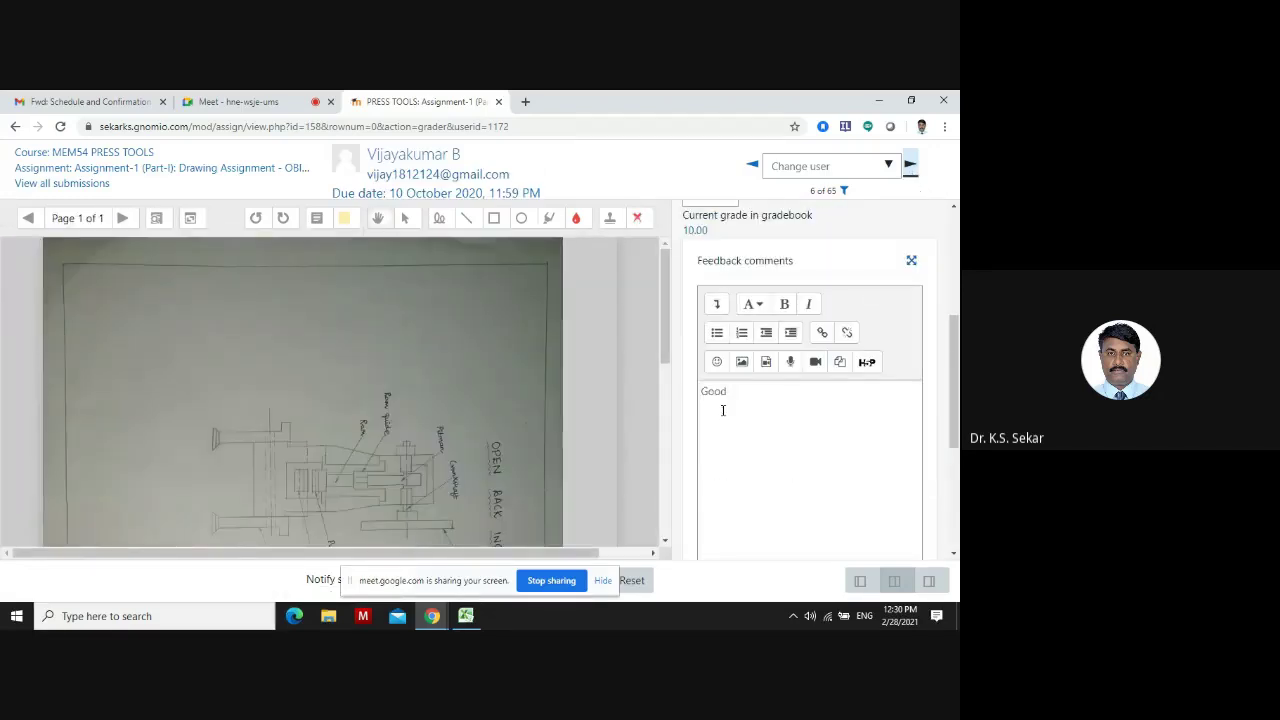
{"action": "double_click", "coordinate": [738, 396]}
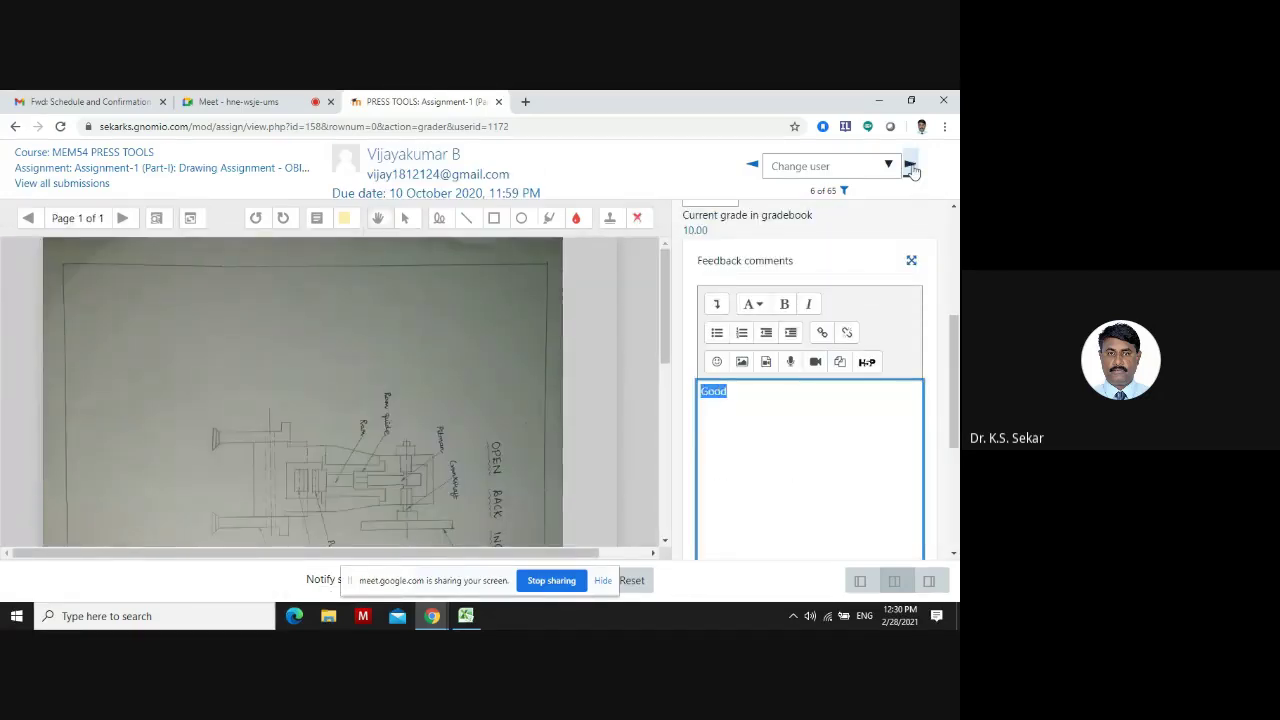
{"action": "left_click", "coordinate": [910, 165]}
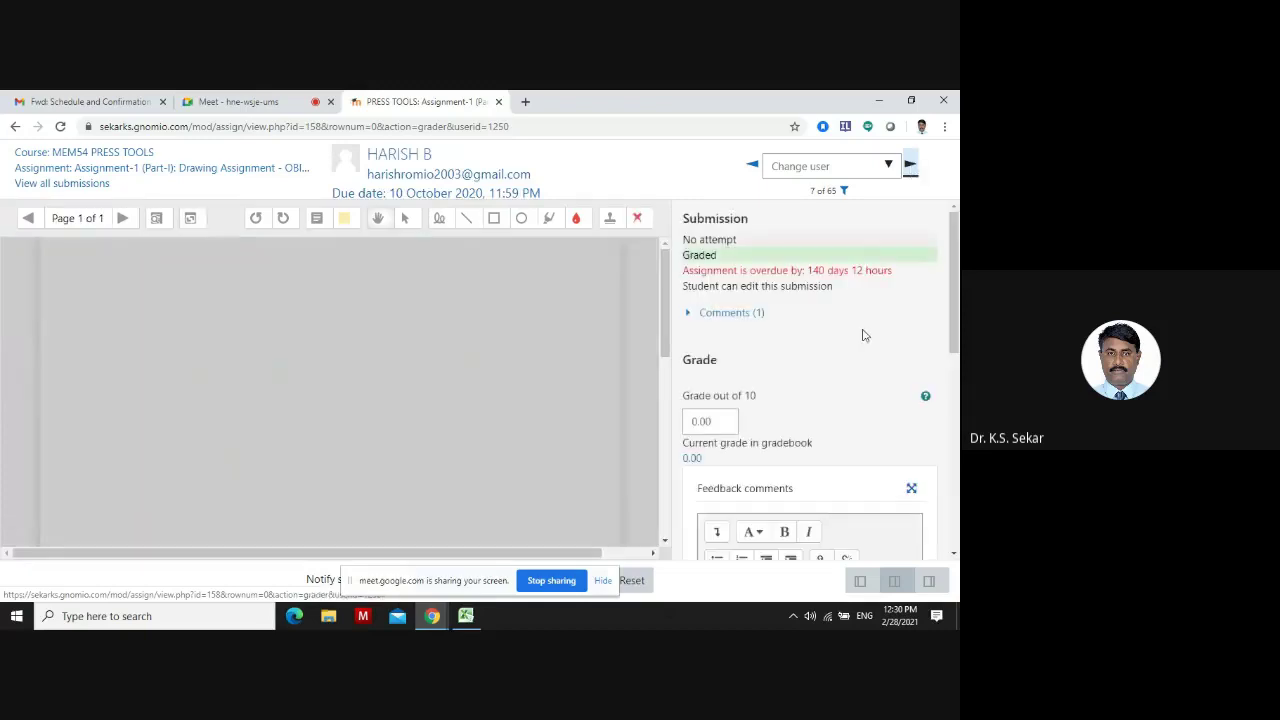